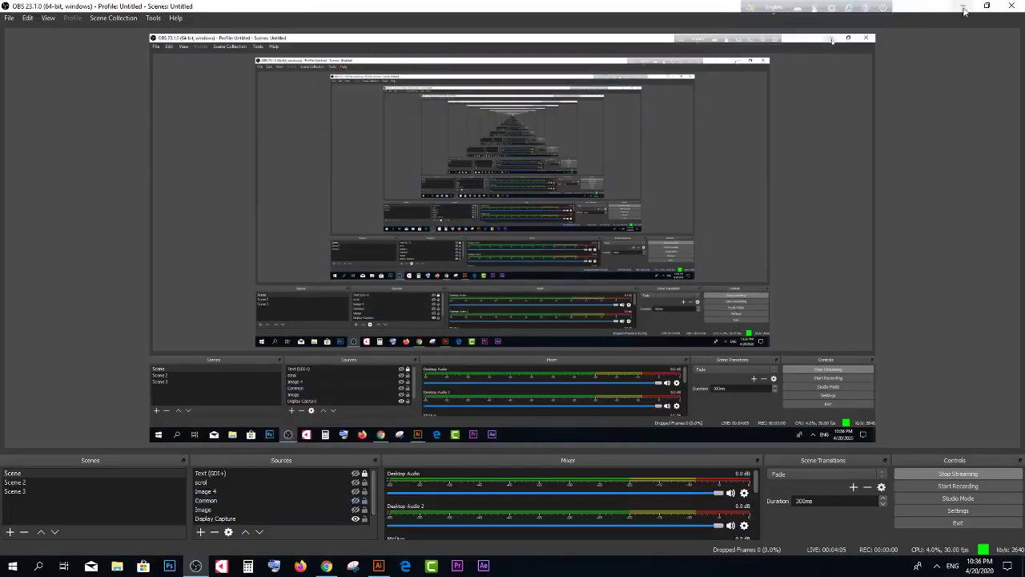
Step: Minimize OBS Studio and bring the empty Illustrator workspace to the front
left_click(963, 6)
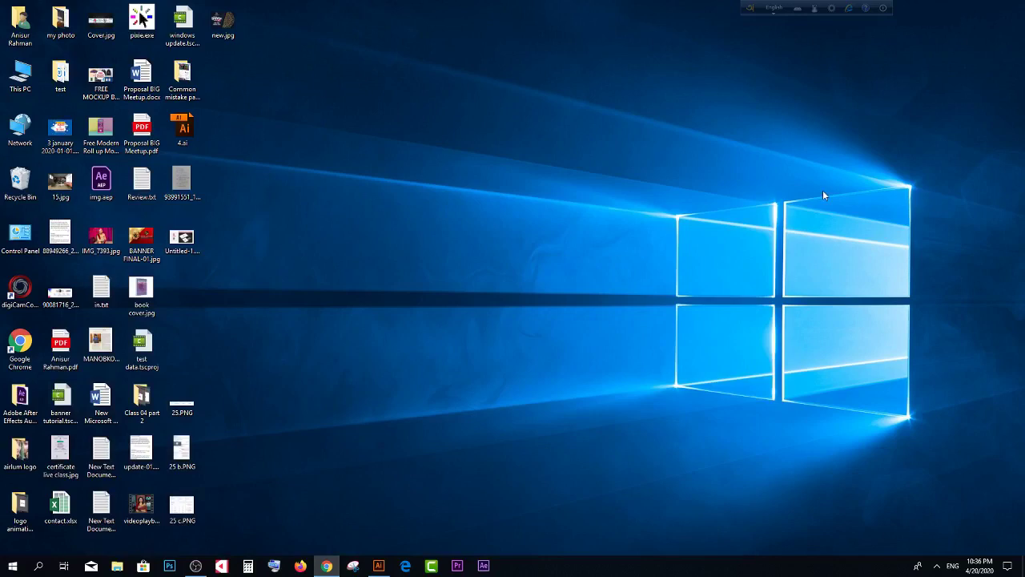
left_click(378, 565)
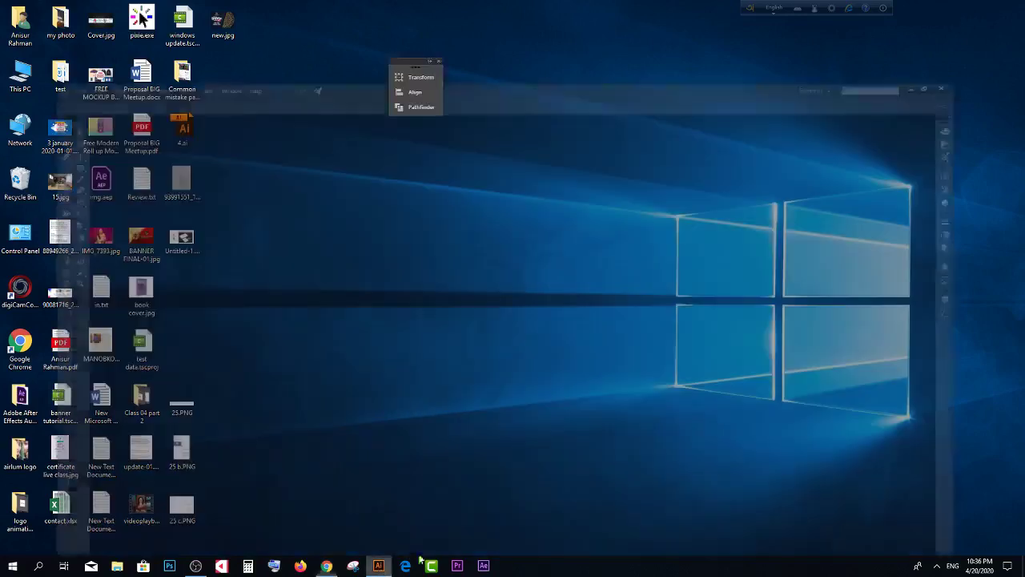
Step: Switch from Illustrator to the Chrome browser, then over to the OBS window
left_click(326, 566)
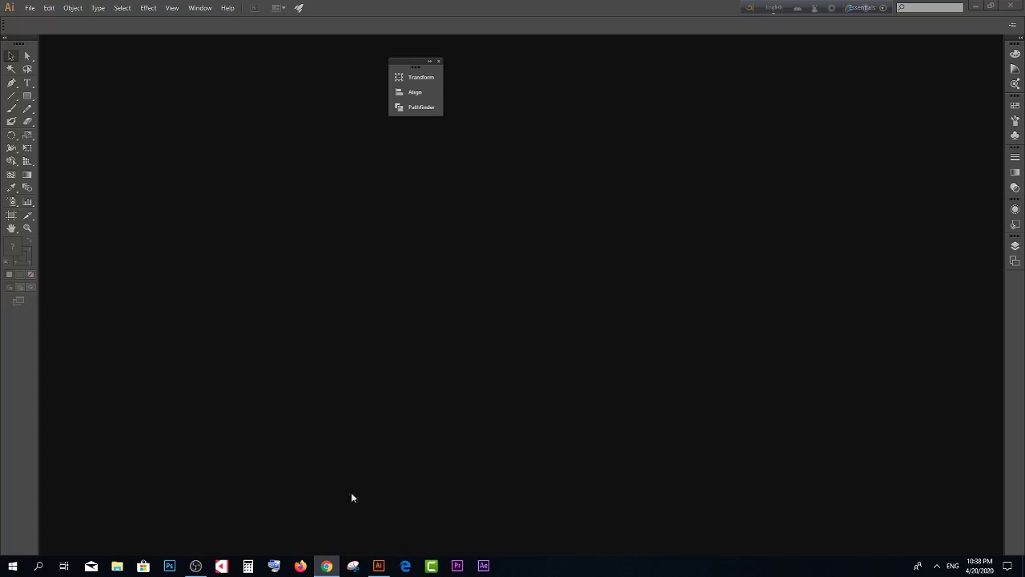
left_click(196, 565)
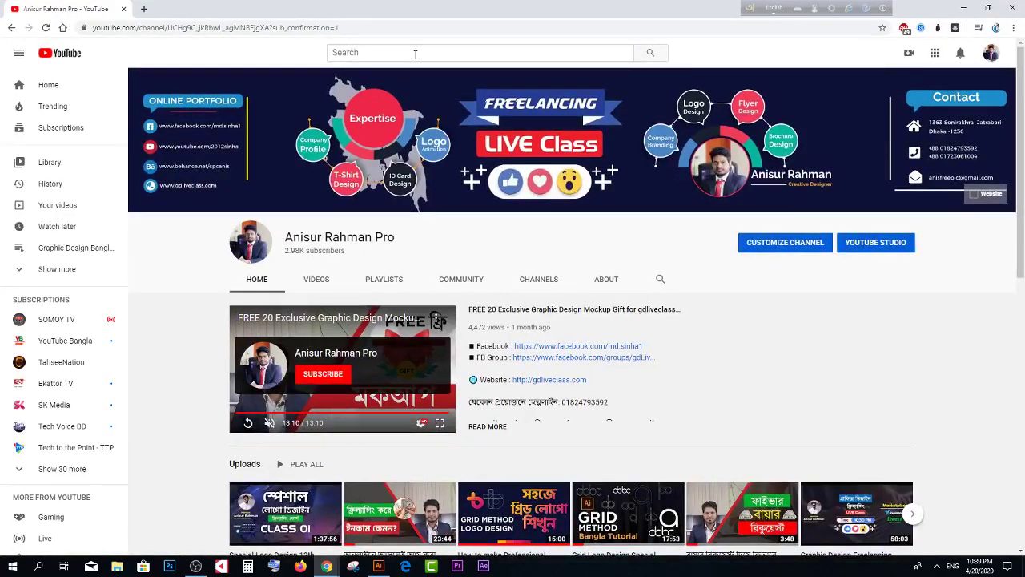
Step: Search YouTube for 'sur rahman pro' and open the channel from the results
left_click(413, 52)
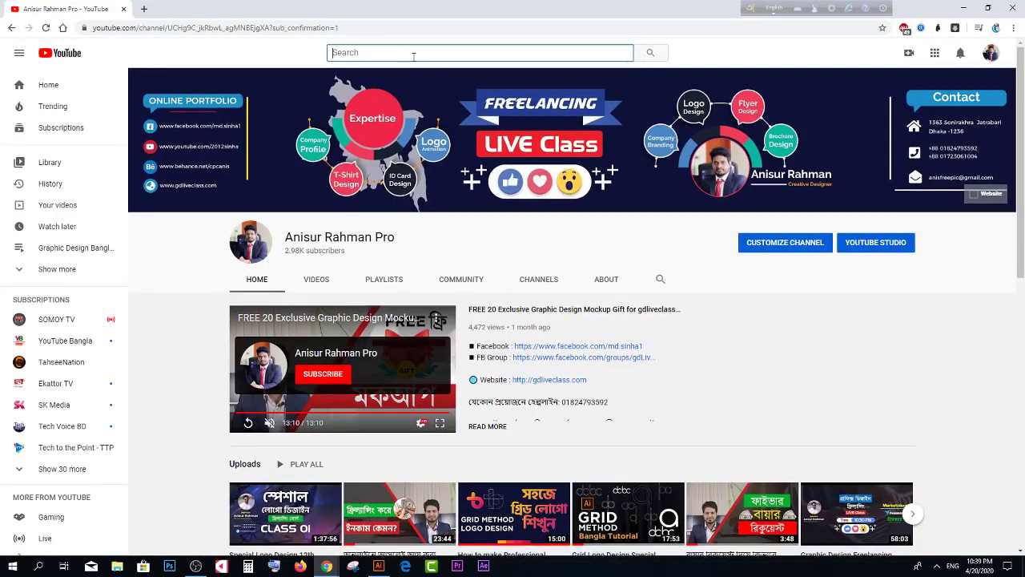
type("aniaur rah")
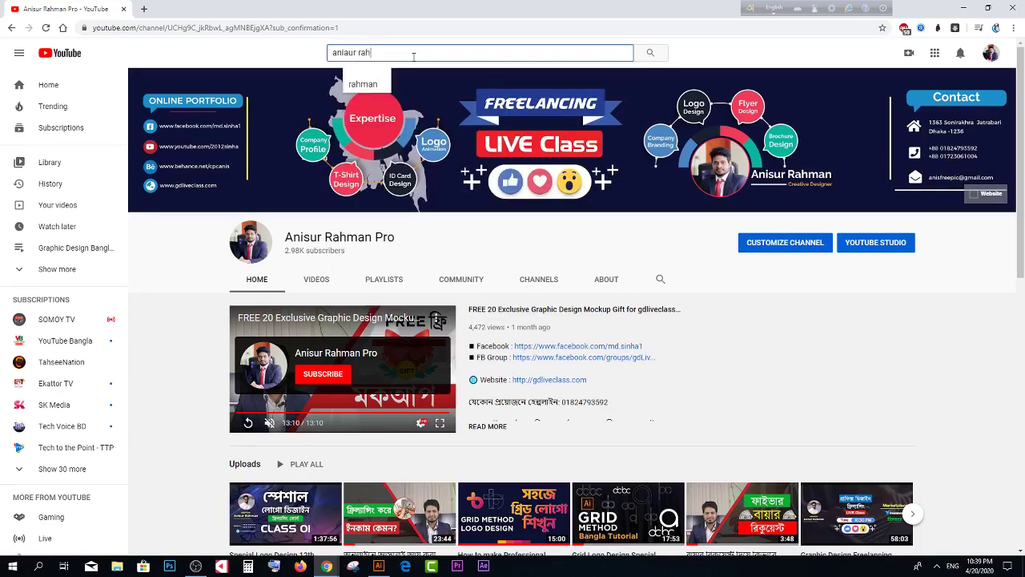
key("BackSpace")
key("BackSpace")
key("BackSpace")
key("BackSpace")
key("BackSpace")
key("BackSpace")
key("BackSpace")
type("sur")
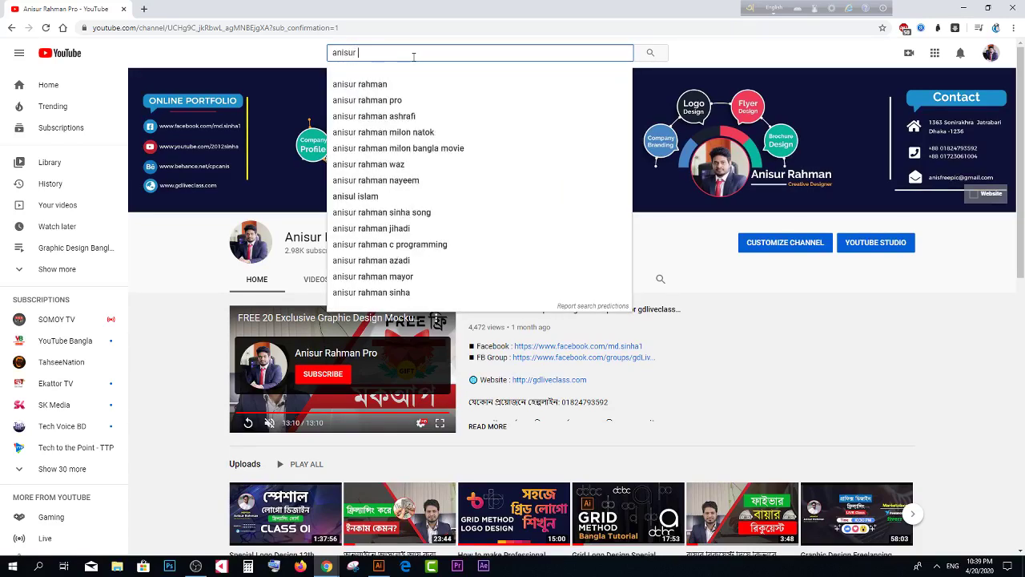
type(" rahman pro")
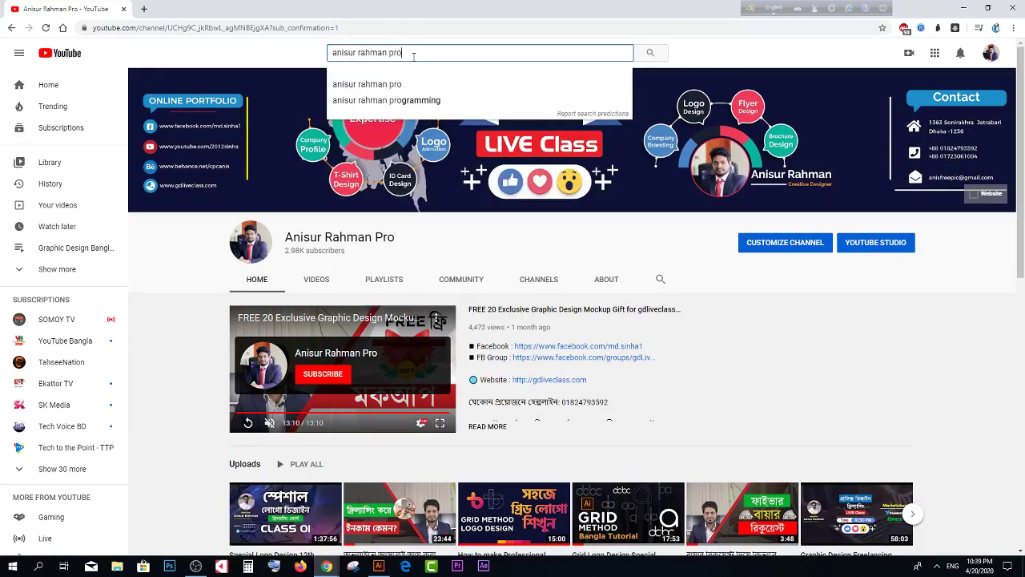
key("Return")
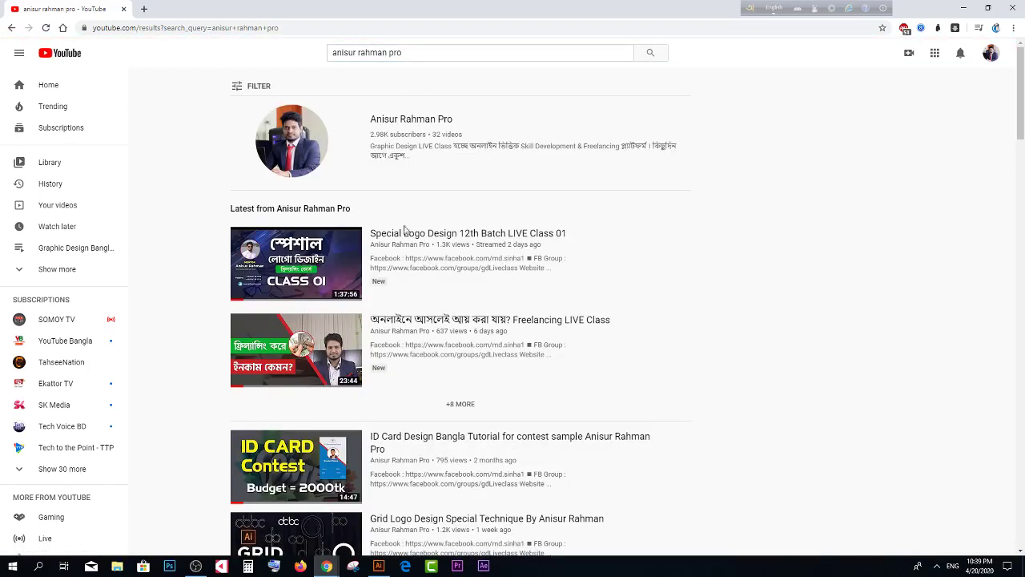
left_click(406, 120)
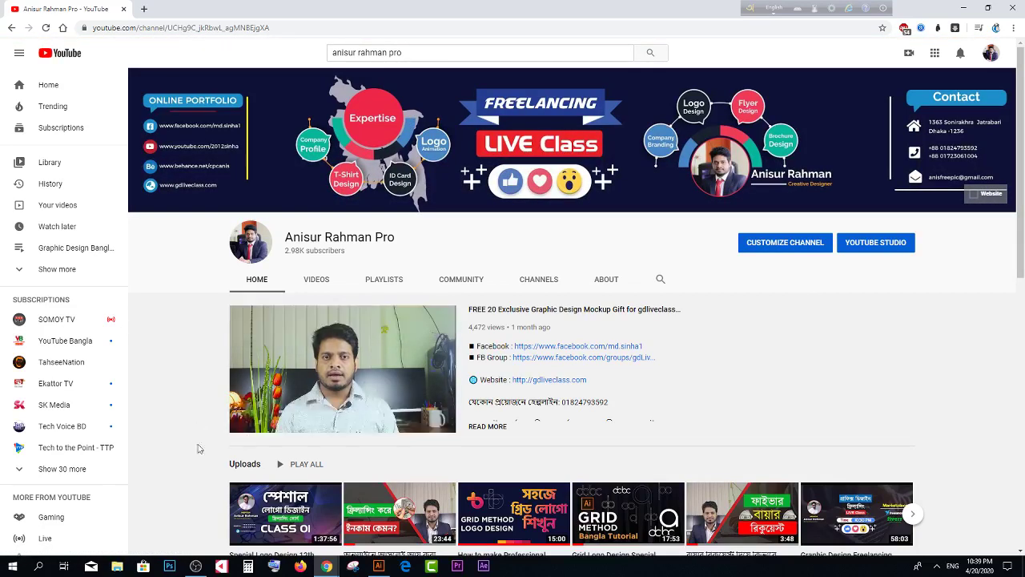
Step: Pause the featured video and browse the channel's full Videos list
left_click(249, 422)
scroll(416, 376, "down", 2)
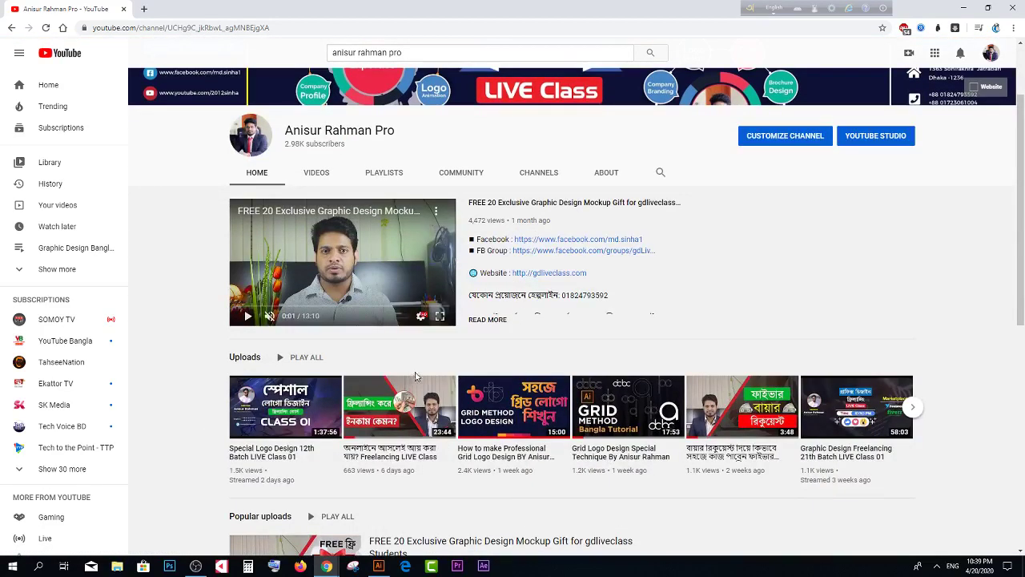
left_click(313, 177)
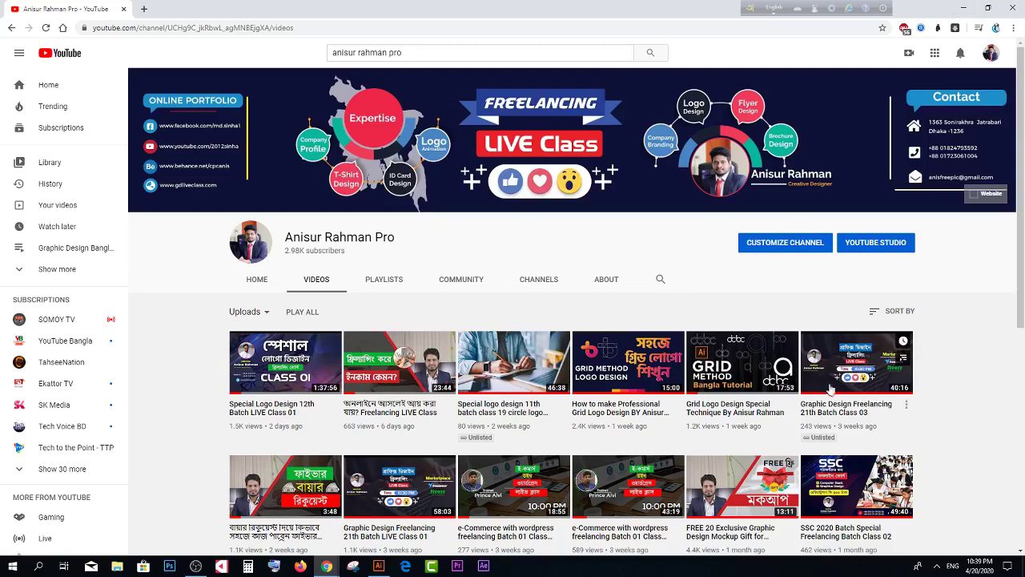
scroll(533, 297, "down", 2)
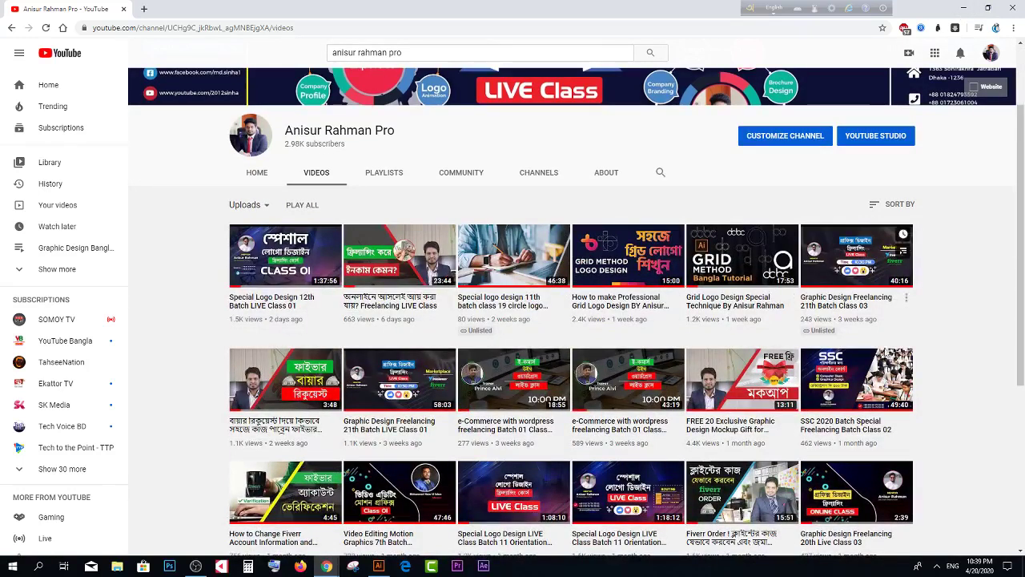
mouse_move(742, 486)
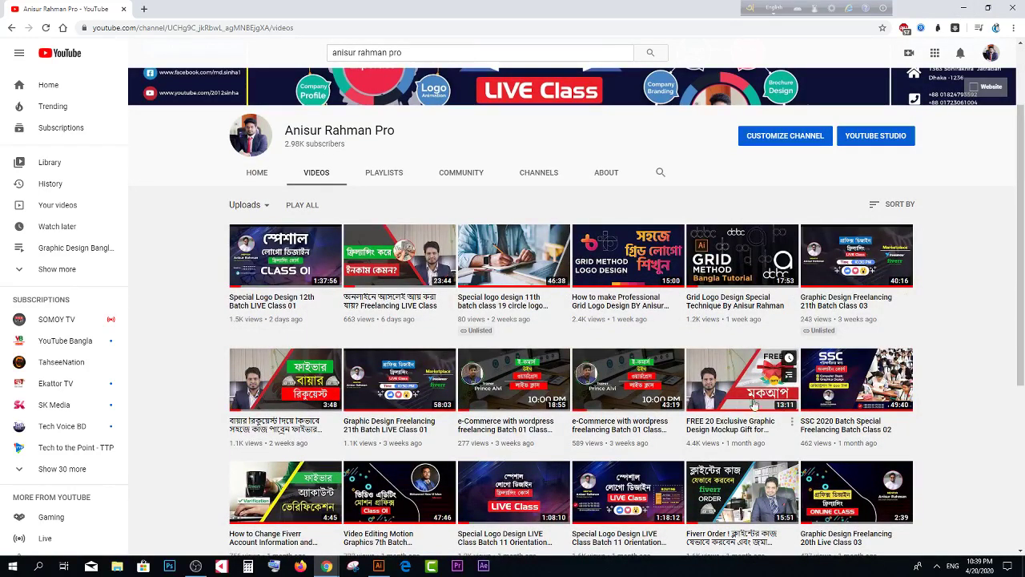
scroll(674, 234, "down", 3)
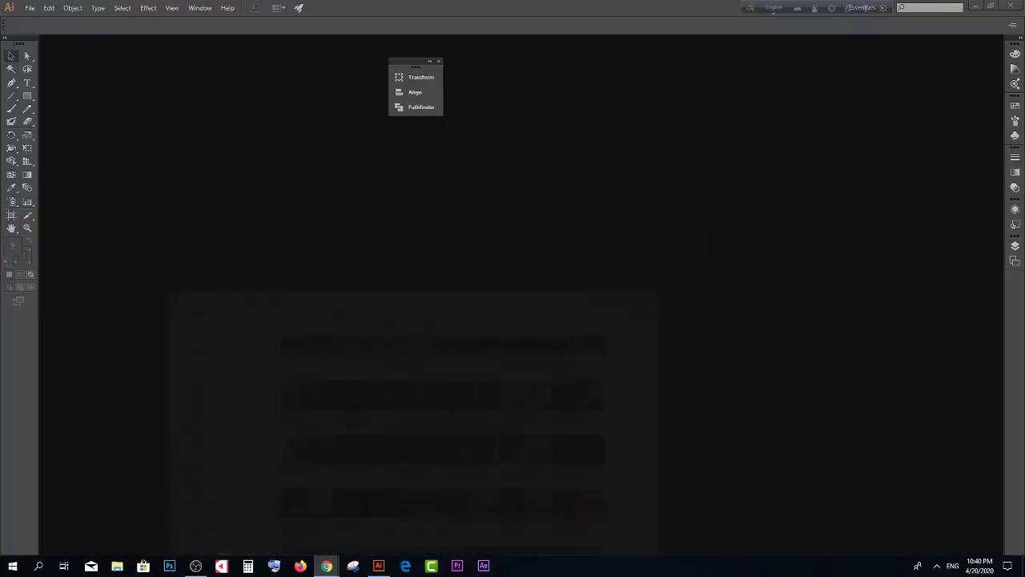
Step: Minimize Chrome to get back to the empty Illustrator workspace
left_click(963, 8)
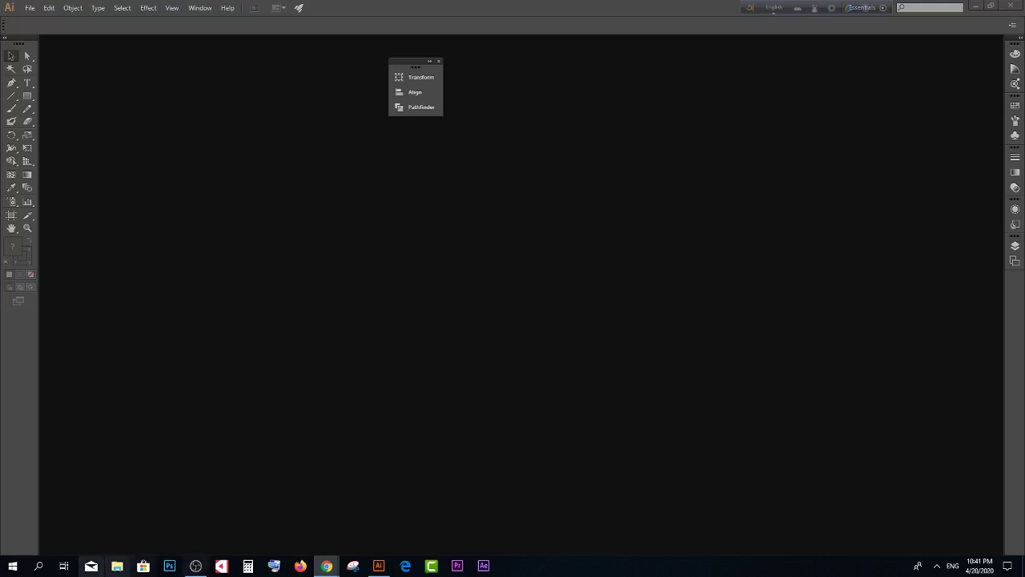
Step: Close the floating panel and create a new Print-profile Letter document (612×792 pt)
left_click(439, 61)
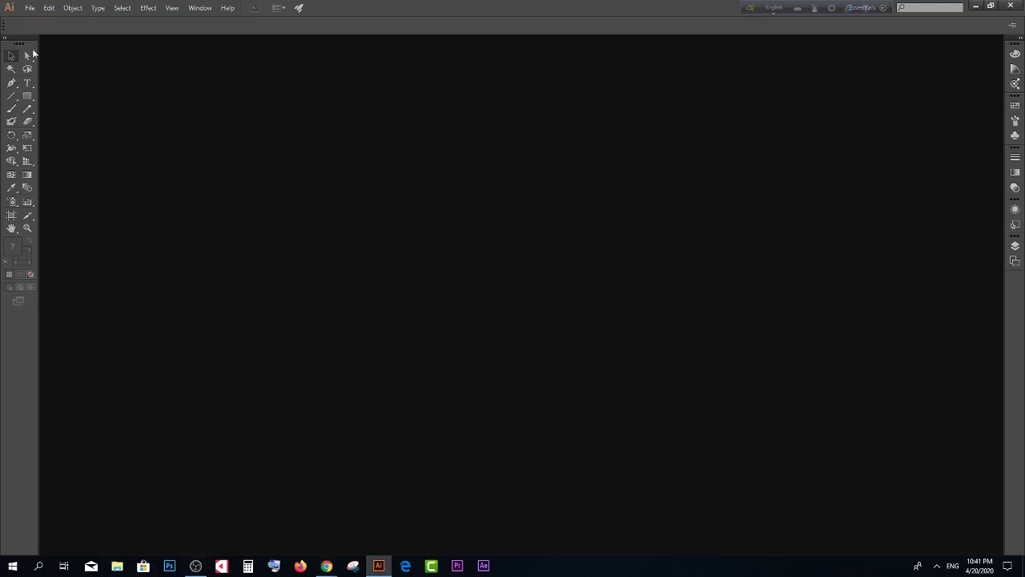
left_click(30, 8)
left_click(40, 20)
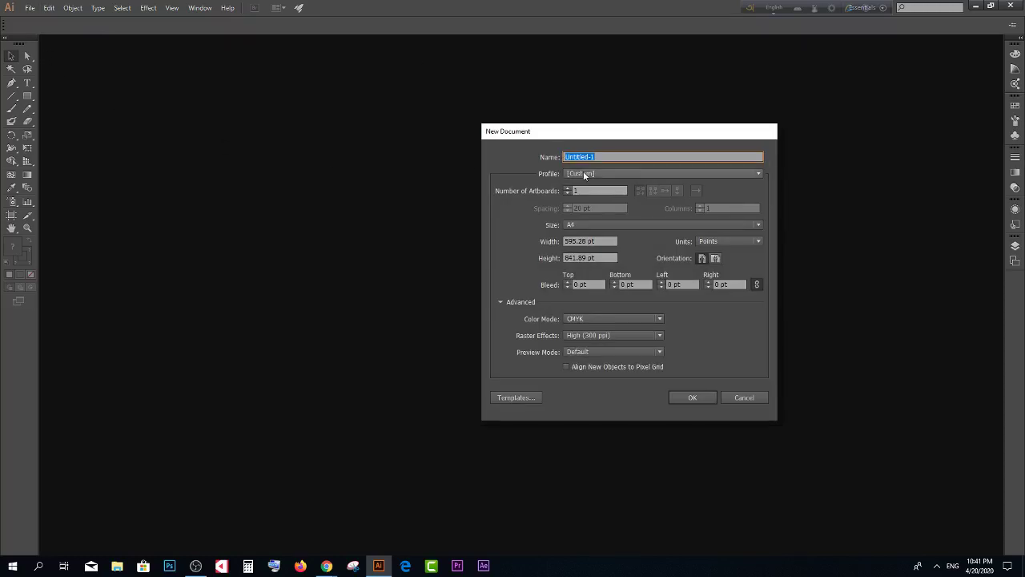
left_click(583, 173)
left_click(580, 198)
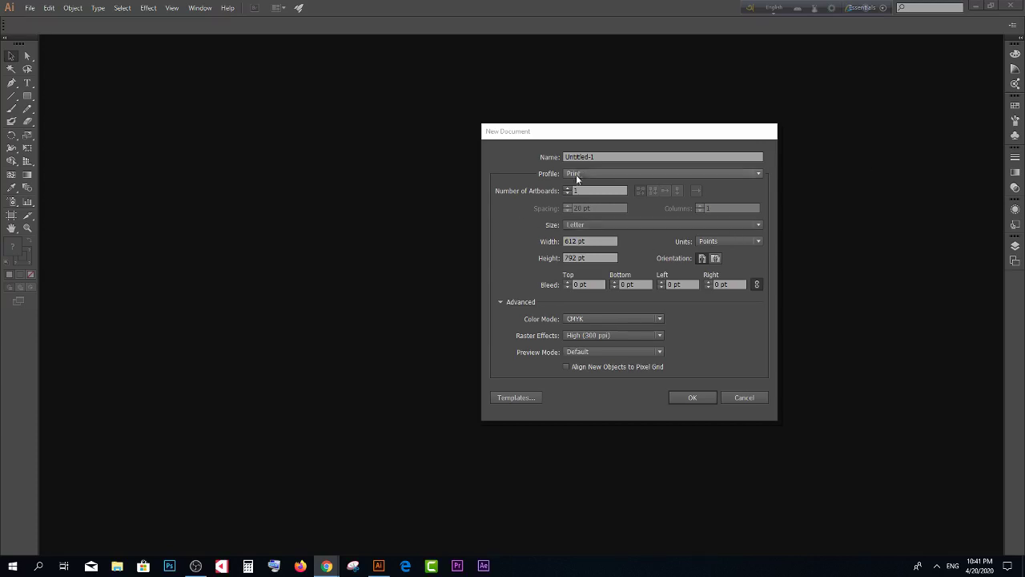
left_click(582, 173)
left_click(582, 198)
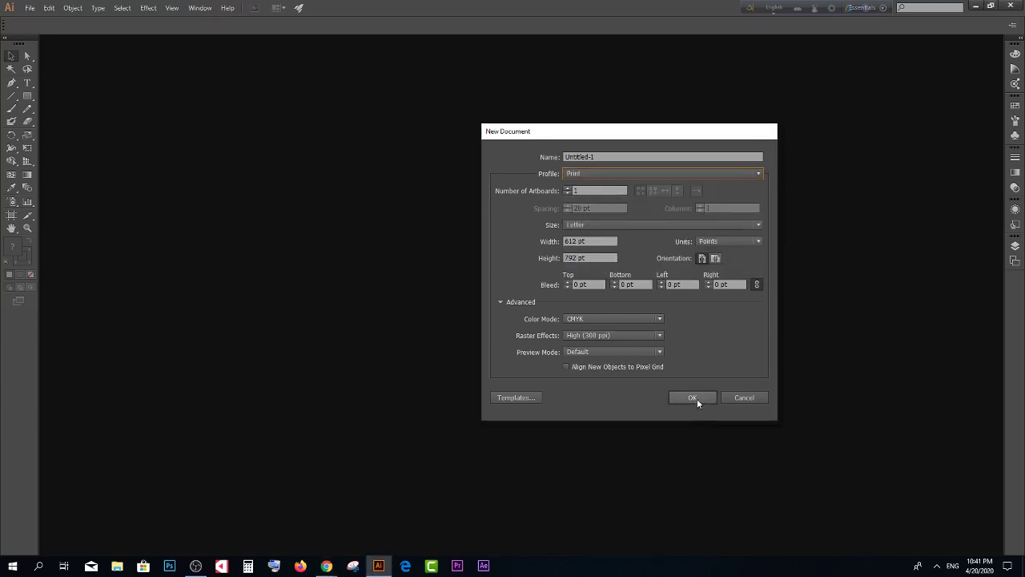
left_click(693, 398)
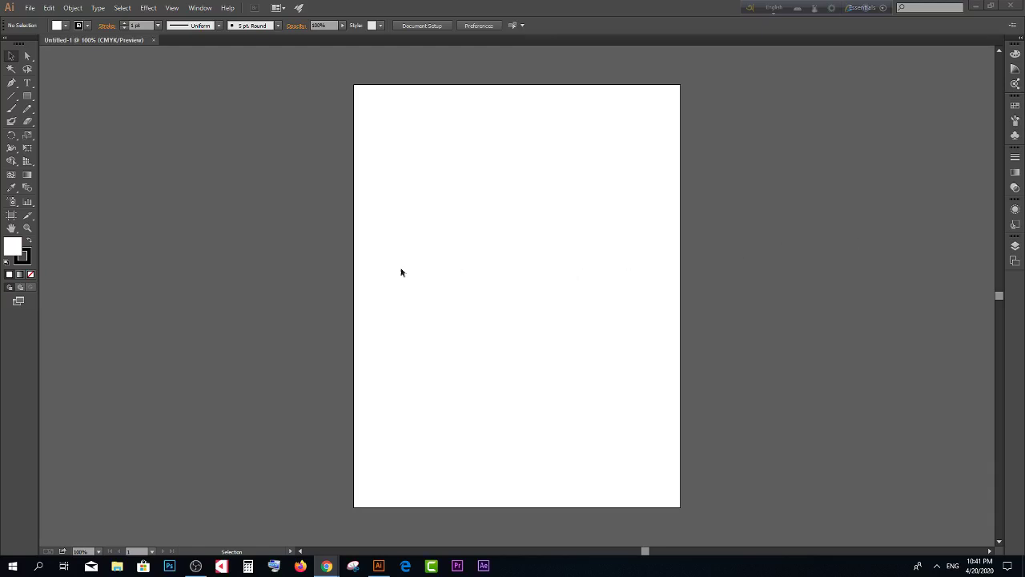
Step: Draw a circle in the upper half of the artboard with the Ellipse tool
scroll(400, 270, "down", 1)
scroll(492, 245, "up", 2)
scroll(330, 256, "down", 1)
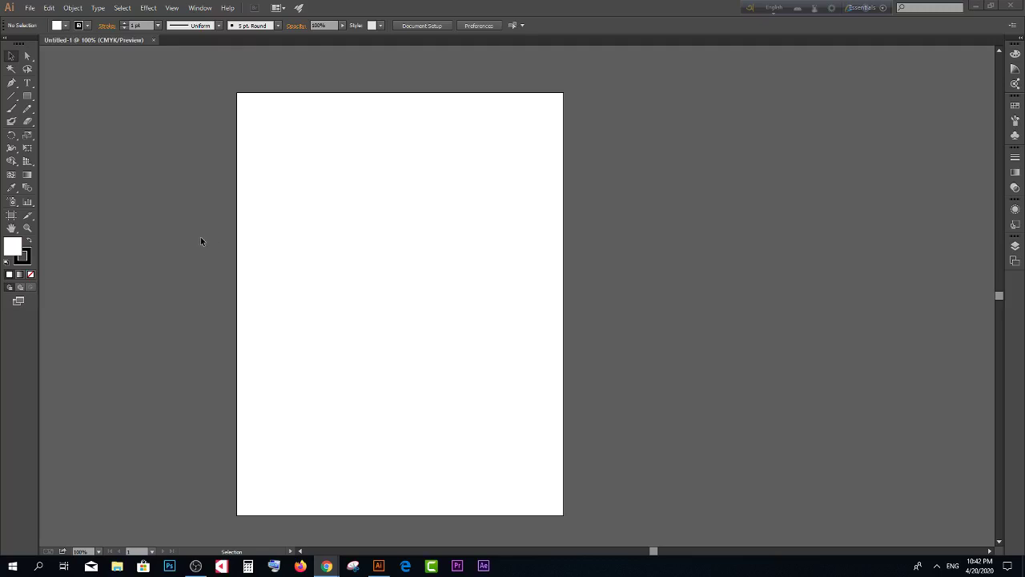
left_click(28, 96)
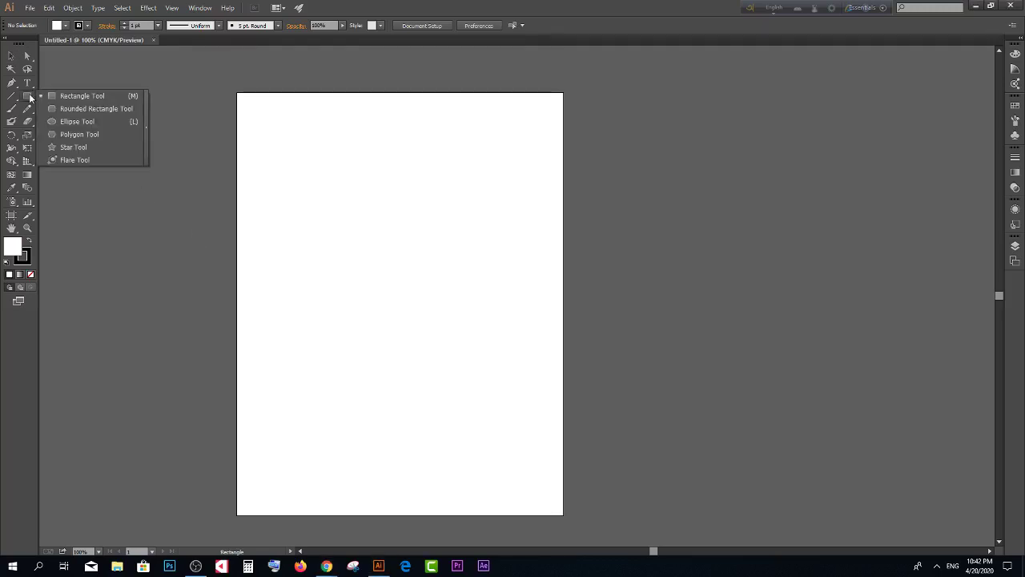
left_click(78, 123)
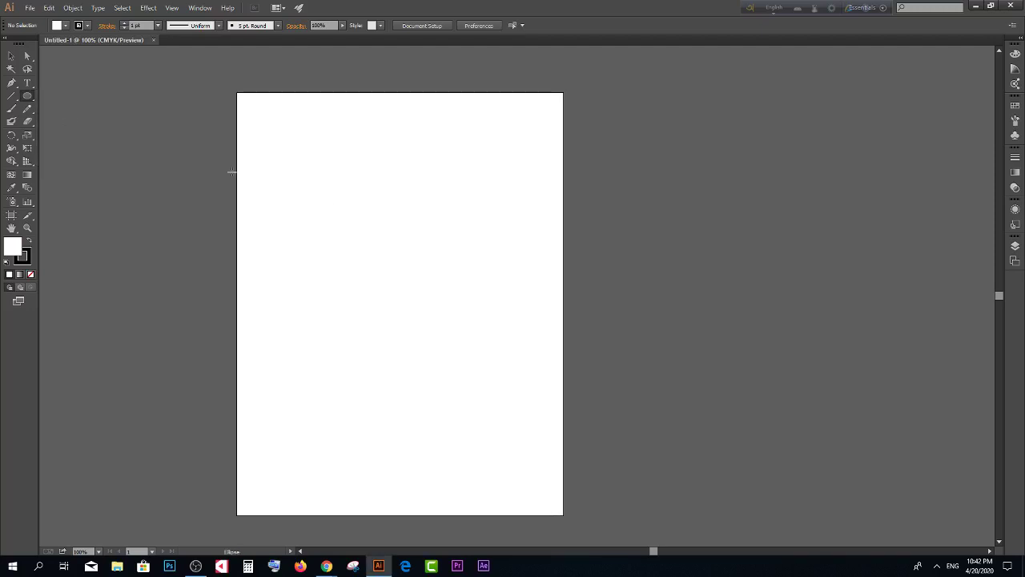
left_click_drag(377, 231, 460, 299)
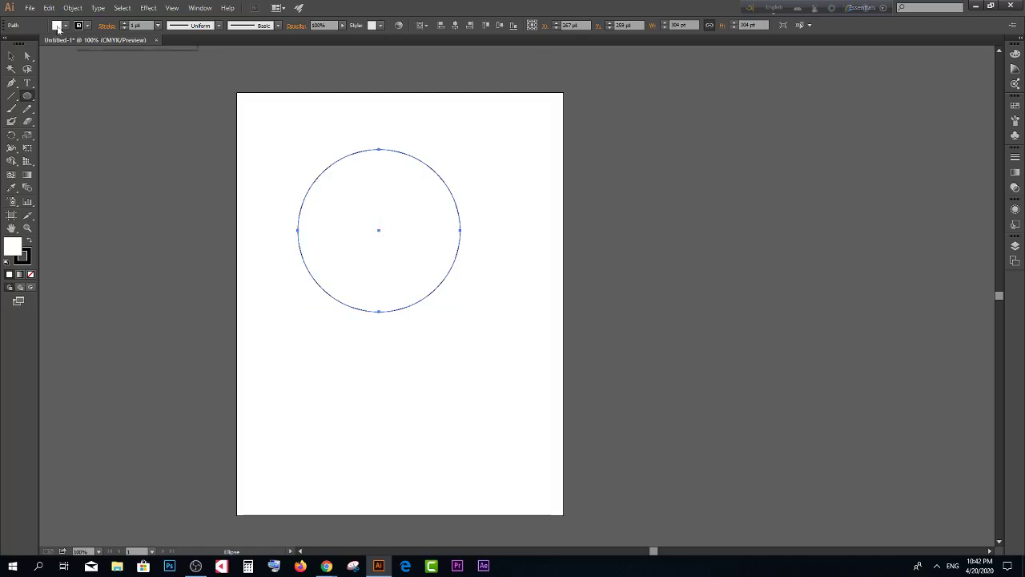
Step: Fill the circle green with no stroke and shift it up and left
left_click(58, 28)
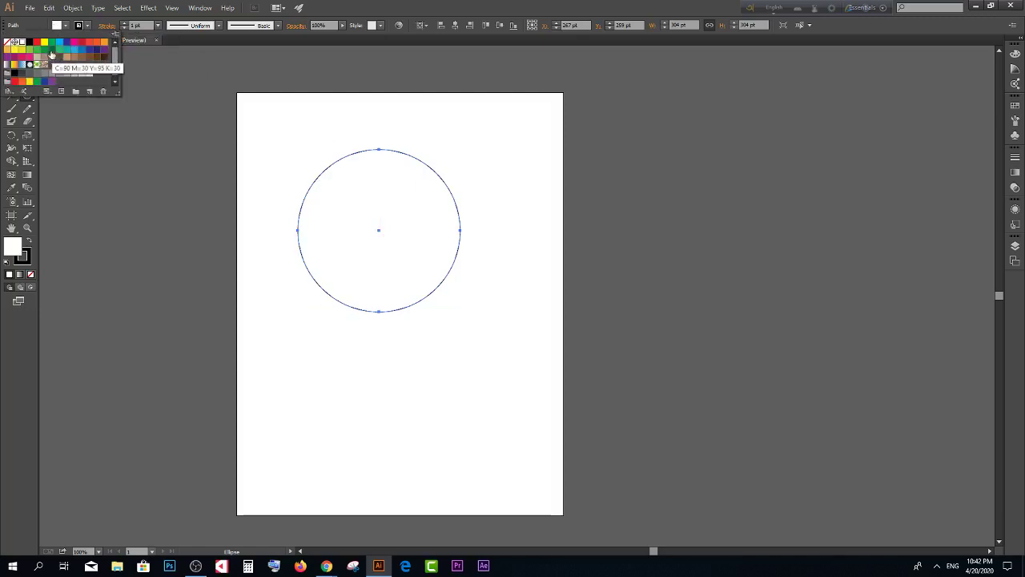
left_click(44, 49)
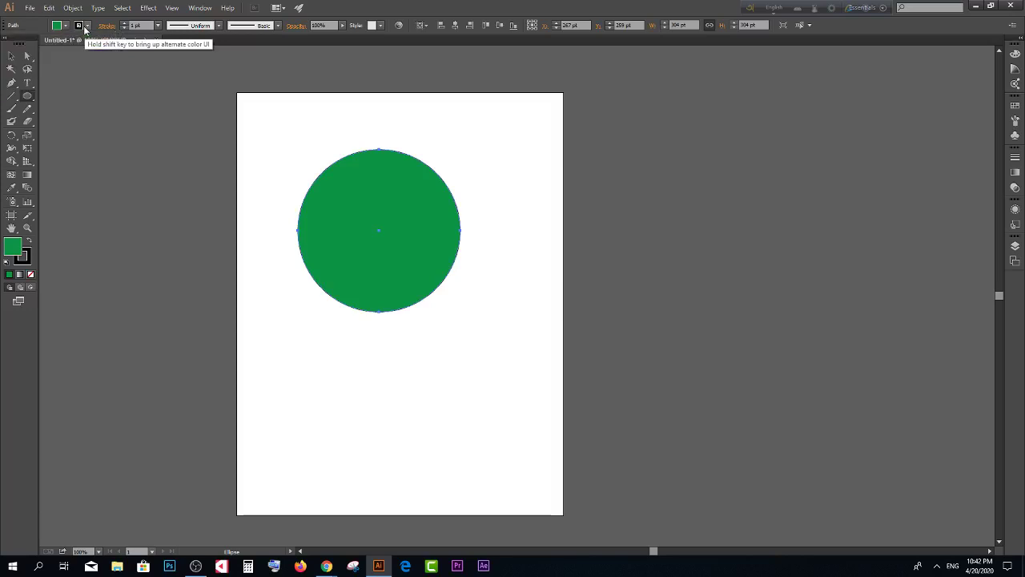
left_click(84, 26)
left_click(7, 43)
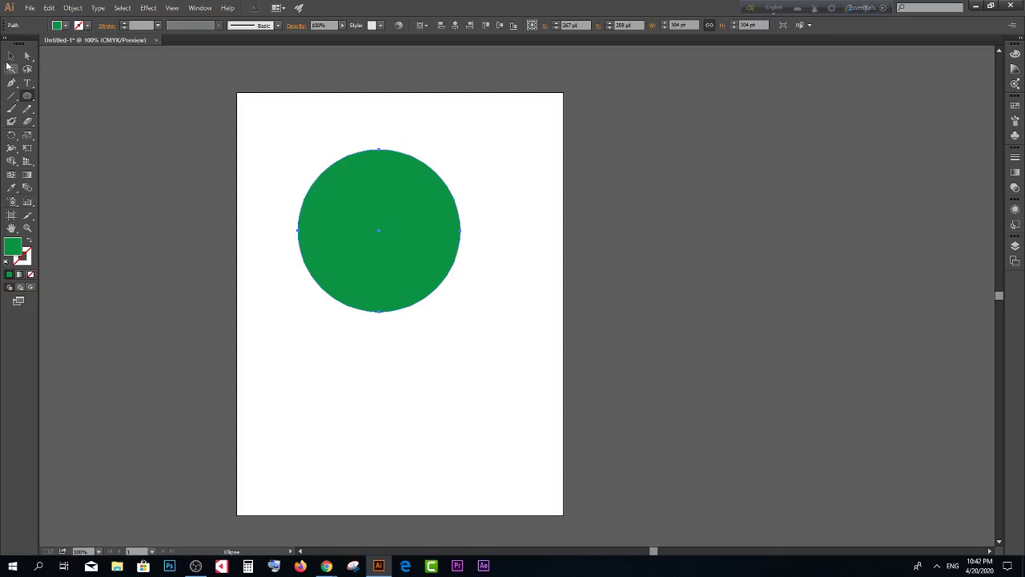
left_click(8, 57)
left_click_drag(315, 208, 275, 200)
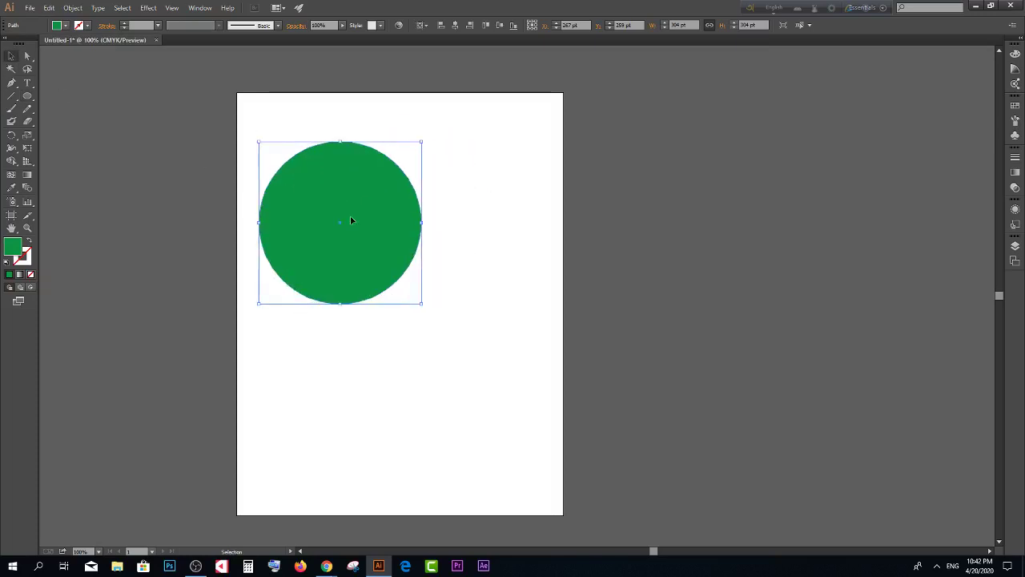
left_click_drag(350, 216, 392, 230)
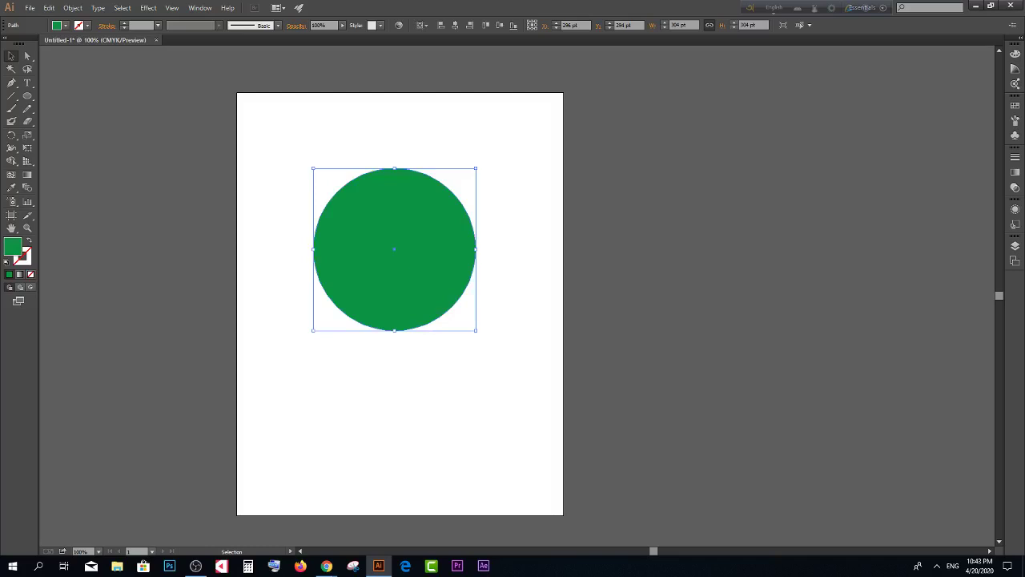
Step: Select both overlapping circles and delete both crescents with the Shape Builder, keeping the lens
mouse_move(395, 254)
left_mouse_down()
mouse_move(371, 239)
mouse_move(439, 242)
left_mouse_up()
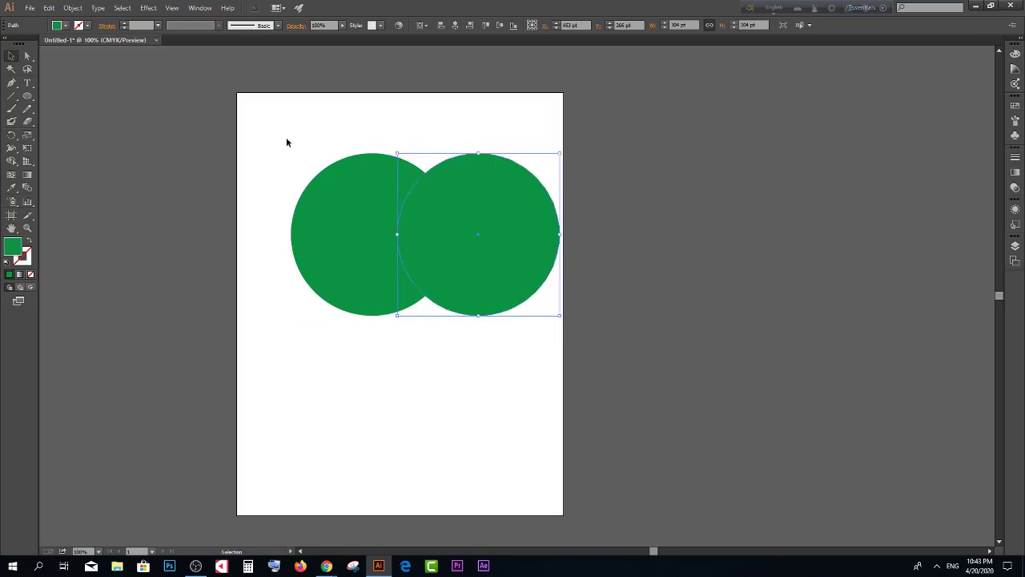
left_click(248, 114)
left_click_drag(258, 106, 609, 314)
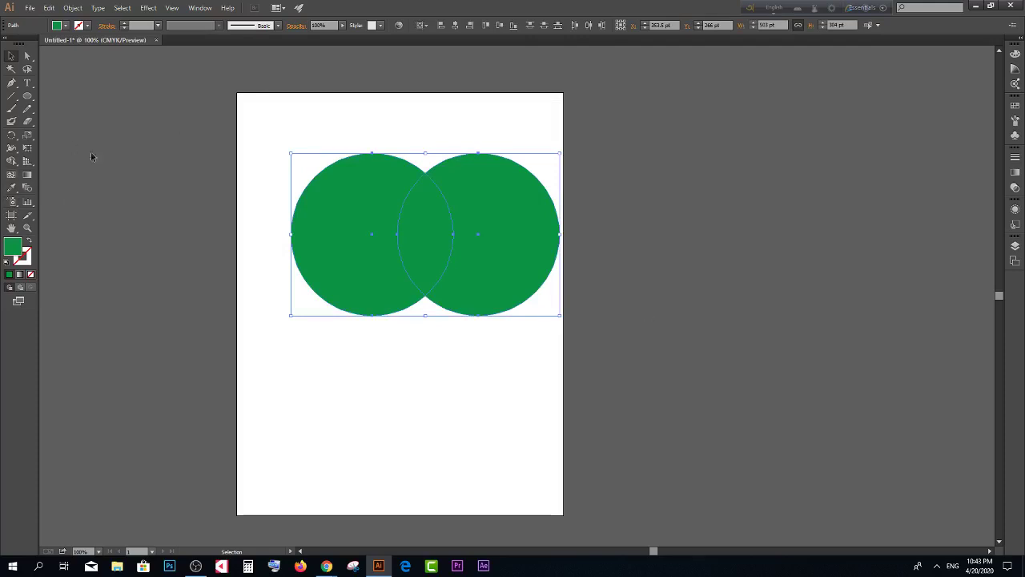
left_click(11, 161)
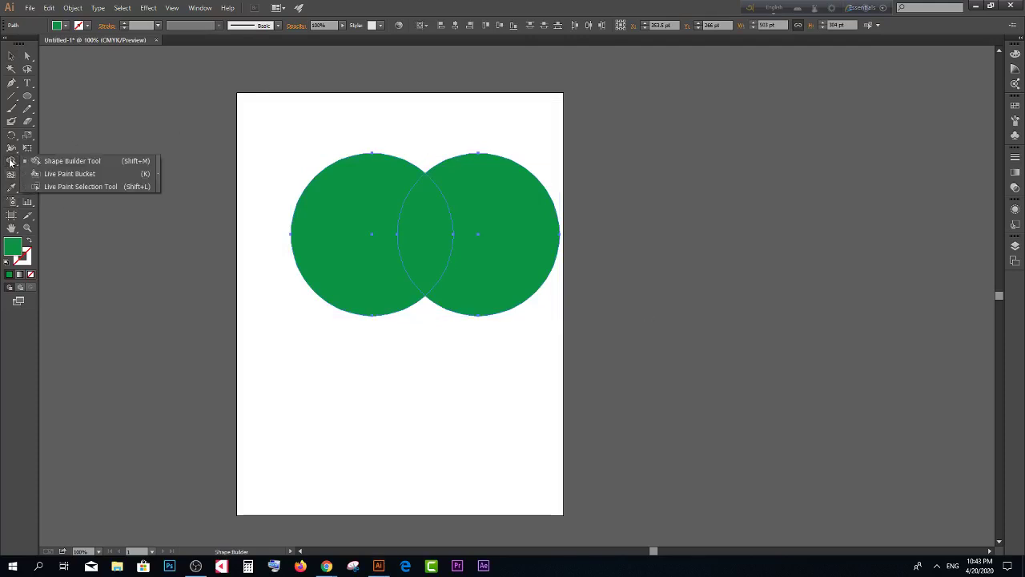
left_click(63, 161)
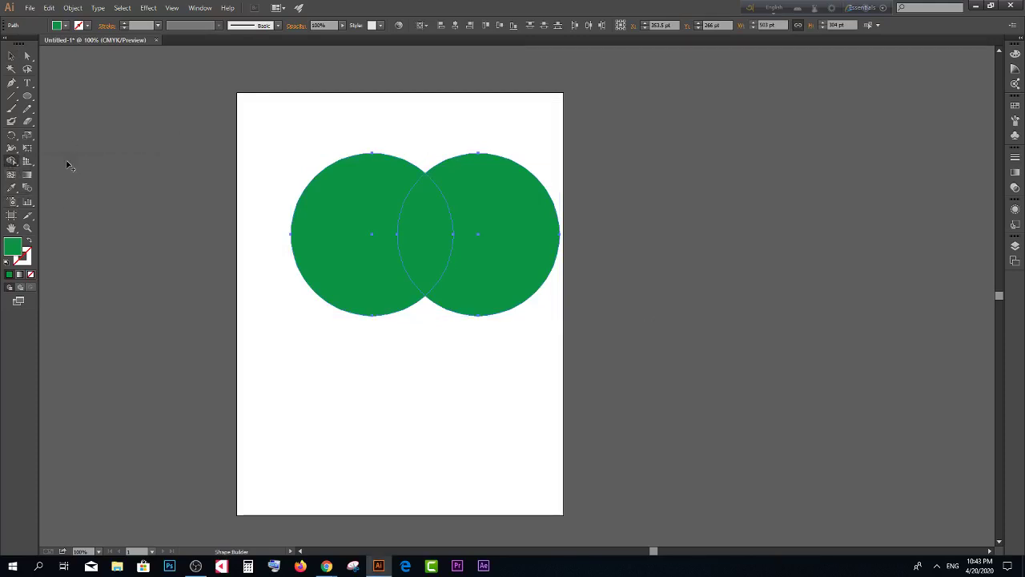
left_click(340, 190, "alt")
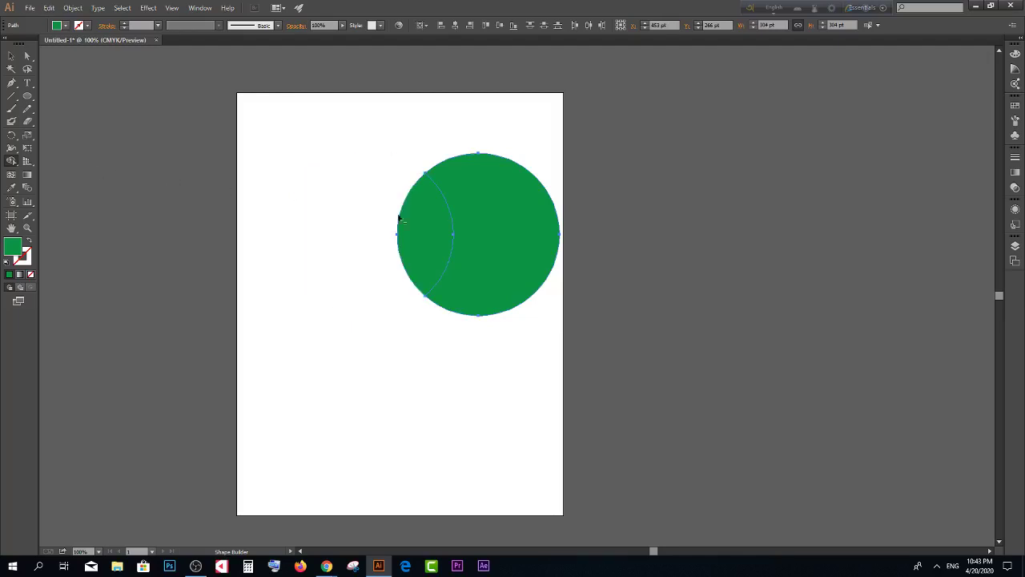
left_click(508, 218, "alt")
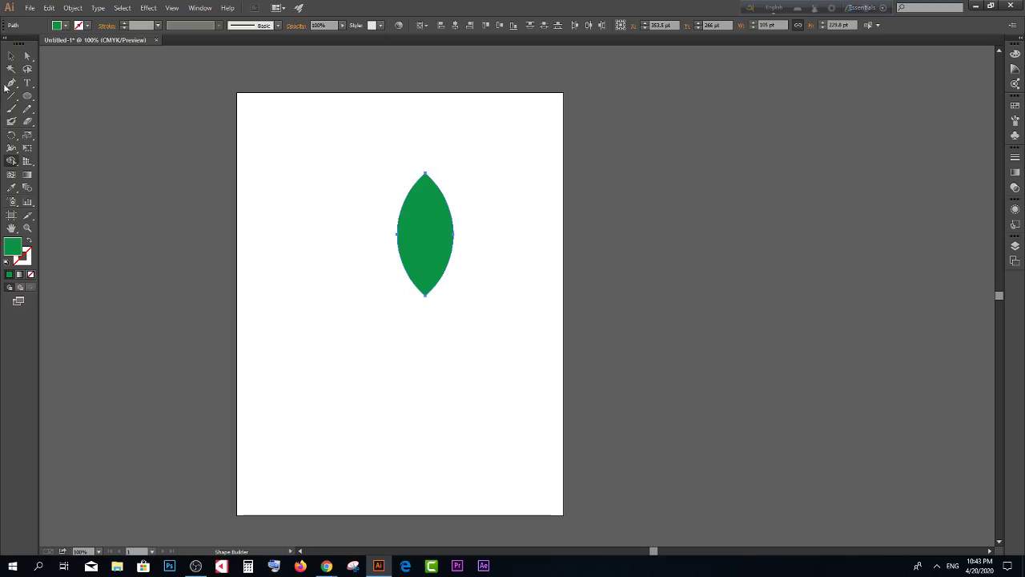
Step: Position the lens and duplicate it, moving one copy off the page
left_click(11, 56)
mouse_move(425, 232)
left_mouse_down()
mouse_move(318, 297)
mouse_move(446, 186)
left_mouse_up()
left_click(457, 229)
mouse_move(301, 279)
left_mouse_down()
mouse_move(247, 245)
mouse_move(152, 231)
left_mouse_up()
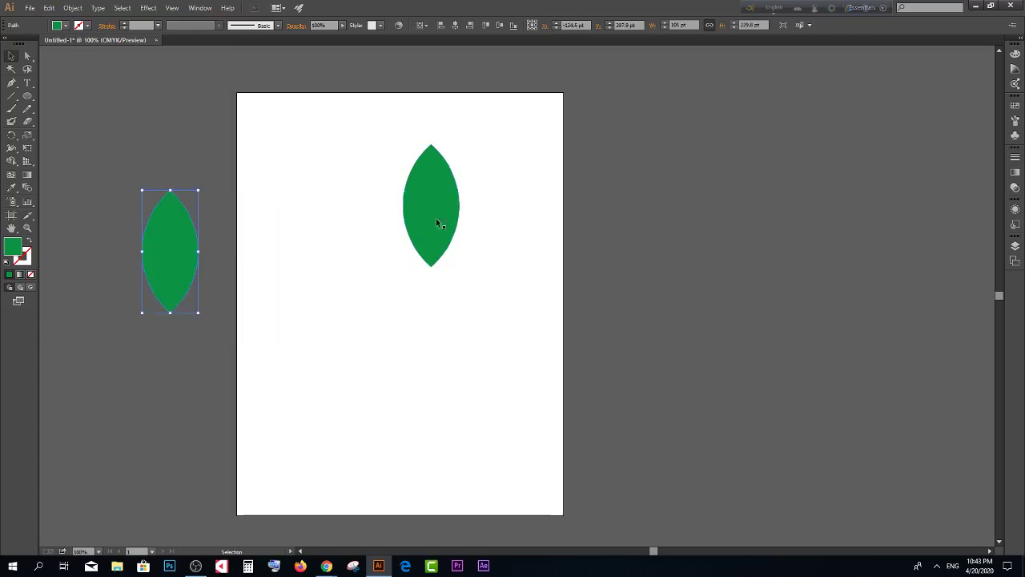
Step: Delete the off-page lens and reposition the remaining leaf on the artboard
key("Delete")
left_click_drag(424, 241, 396, 213)
scroll(404, 230, "up", 1)
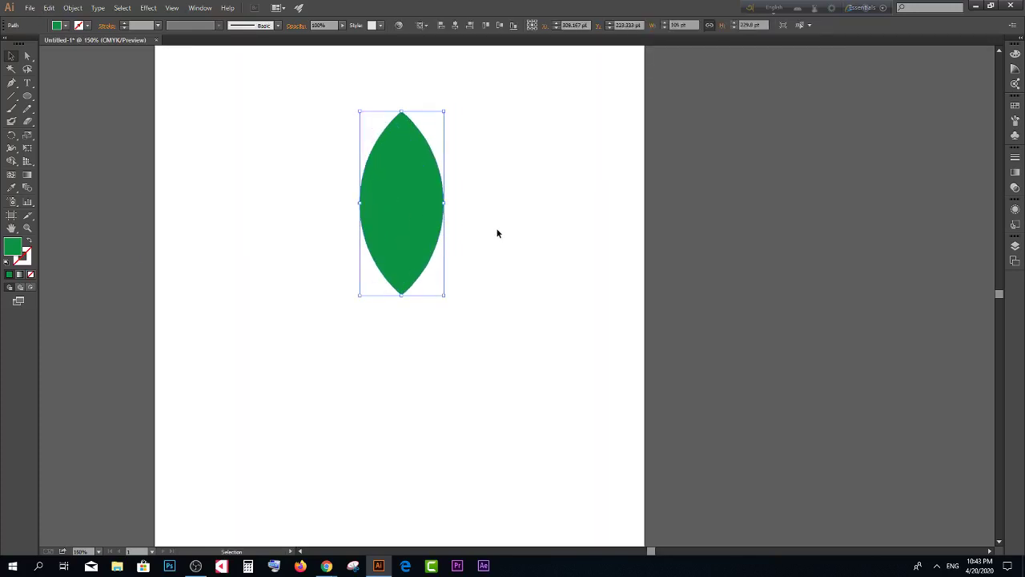
left_click(11, 136)
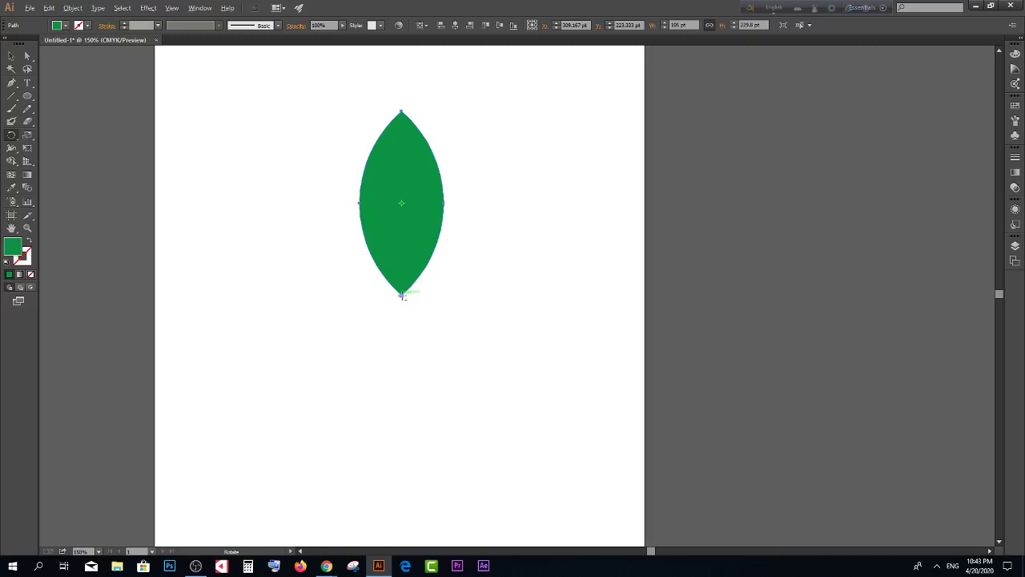
Step: Add a copy of the leaf rotated about 30° around its bottom tip
left_click(401, 296, "alt")
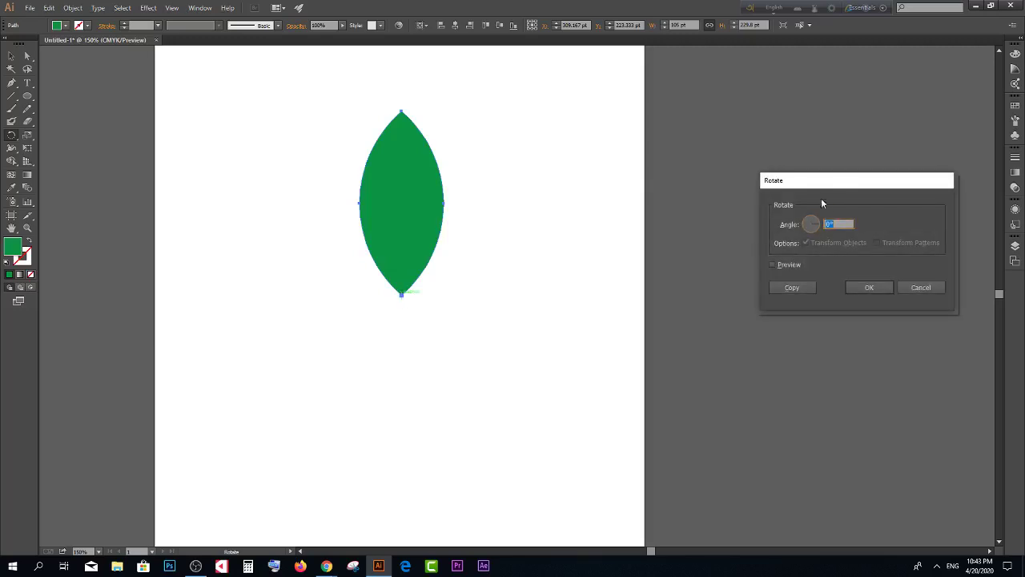
mouse_move(830, 183)
left_mouse_down()
mouse_move(717, 176)
mouse_move(548, 138)
left_mouse_up()
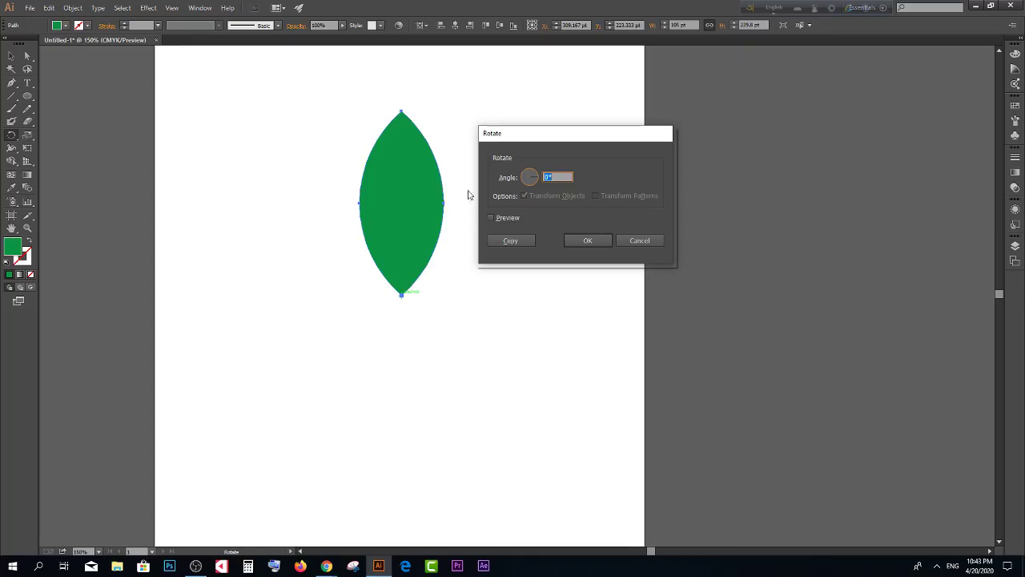
left_click(490, 217)
left_click_drag(559, 176, 550, 177)
scroll(549, 177, "up", 10)
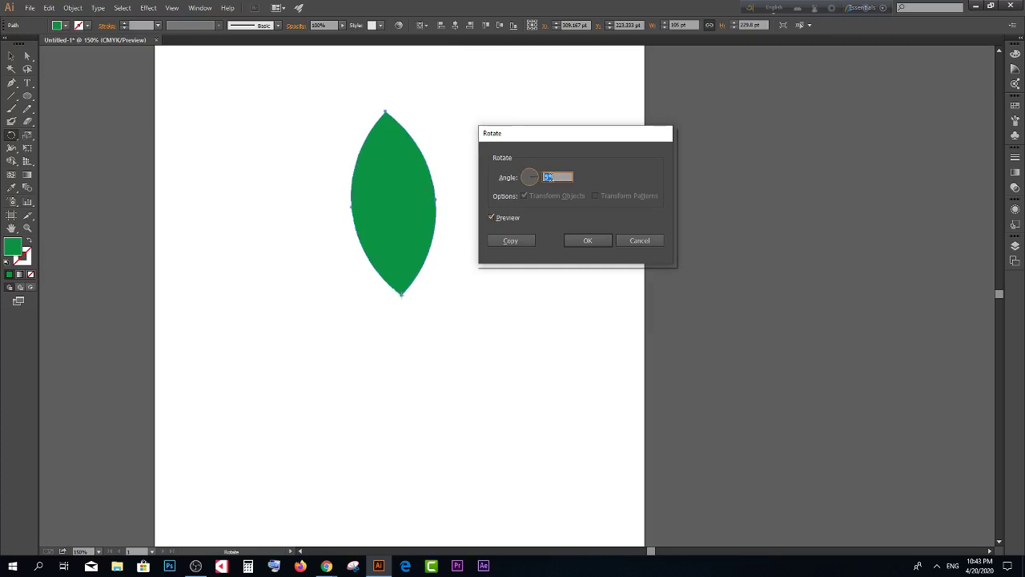
scroll(550, 177, "up", 10)
scroll(550, 175, "up", 8)
scroll(551, 174, "up", 7)
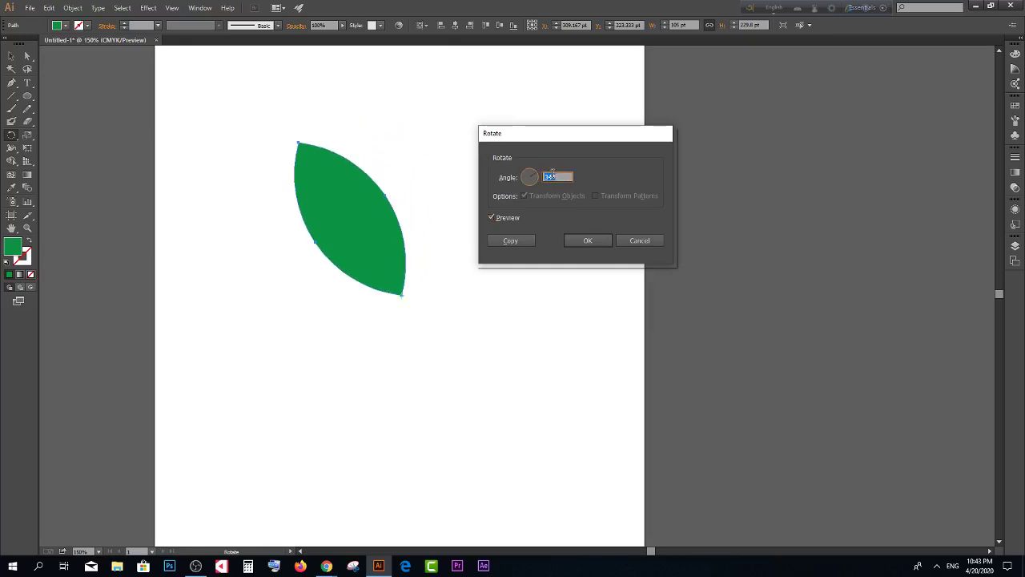
scroll(551, 174, "down", 8)
scroll(550, 175, "down", 12)
scroll(548, 176, "down", 12)
scroll(549, 176, "down", 8)
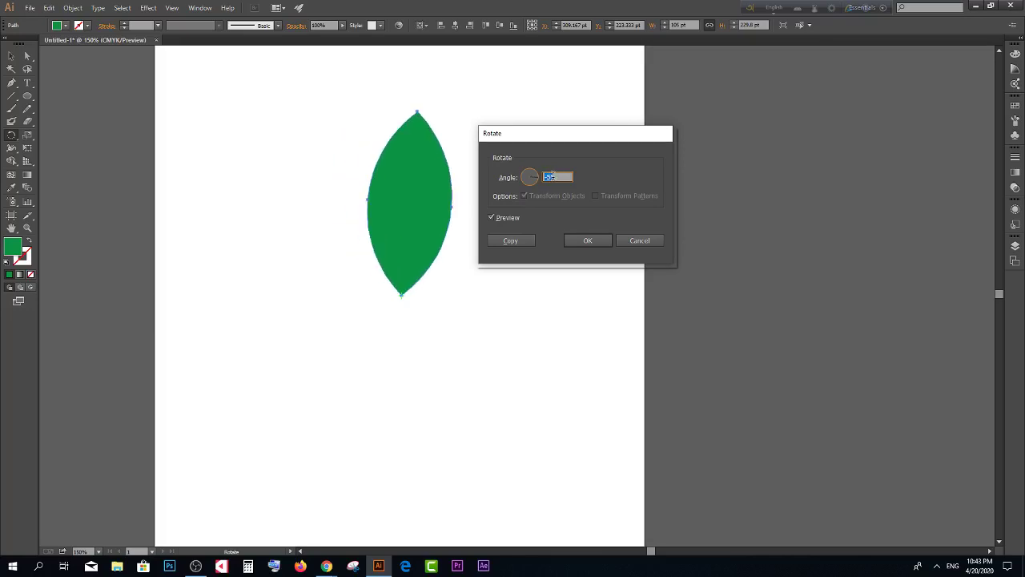
scroll(551, 175, "down", 8)
scroll(552, 174, "down", 8)
scroll(554, 174, "down", 6)
scroll(554, 173, "up", 15)
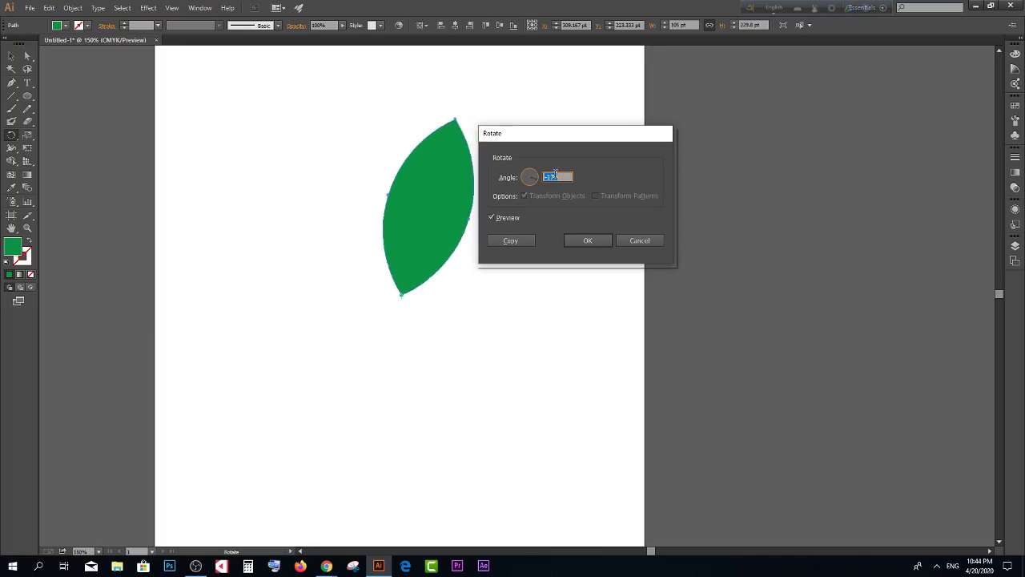
scroll(554, 173, "up", 15)
scroll(555, 172, "up", 10)
scroll(556, 171, "up", 10)
scroll(556, 172, "up", 15)
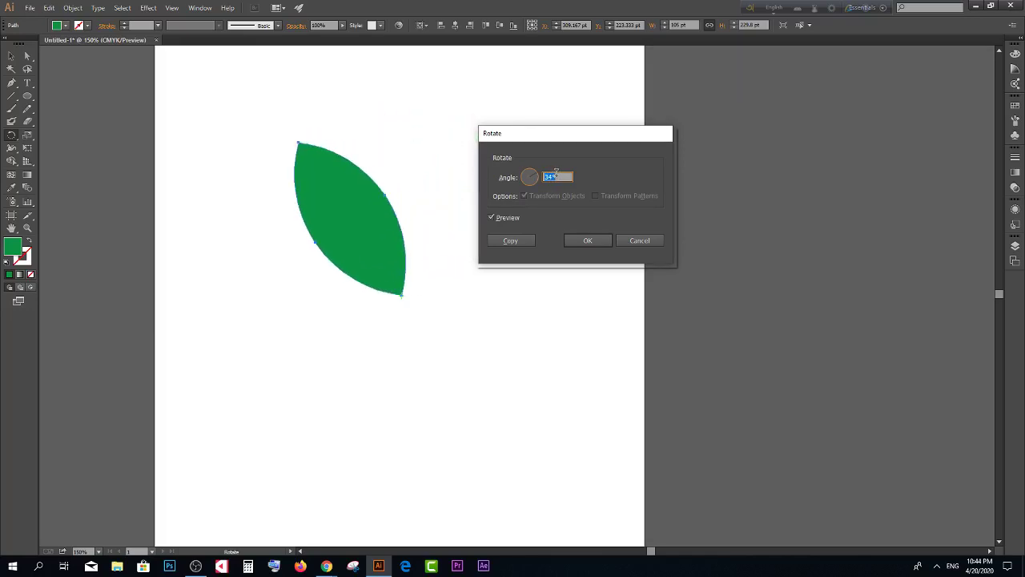
scroll(556, 171, "up", 6)
scroll(556, 172, "down", 10)
scroll(556, 171, "down", 5)
scroll(556, 175, "up", 10)
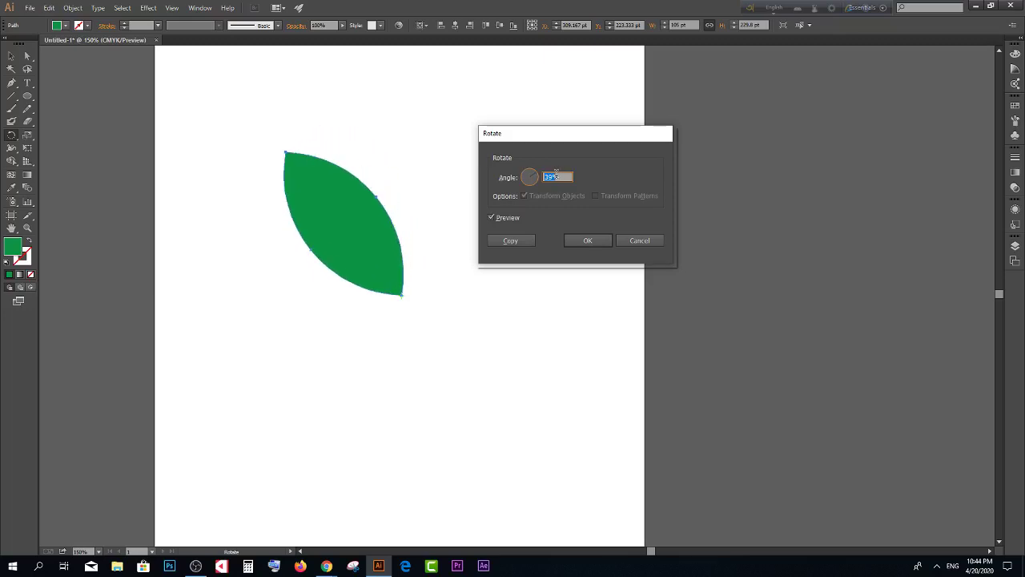
scroll(555, 175, "up", 8)
scroll(557, 176, "down", 15)
scroll(557, 175, "down", 14)
scroll(558, 176, "down", 9)
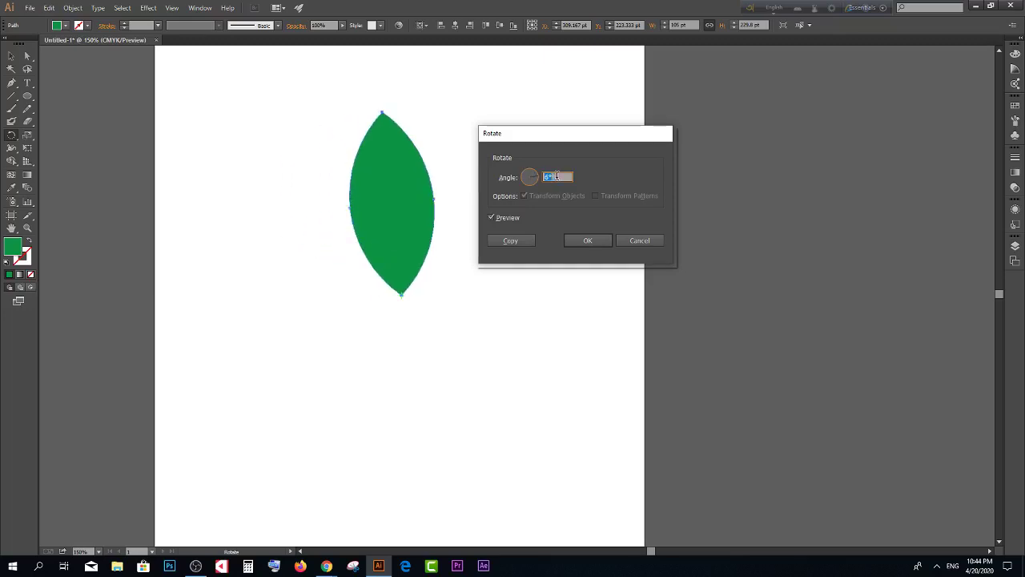
scroll(557, 176, "down", 5)
scroll(557, 176, "down", 8)
scroll(556, 176, "up", 3)
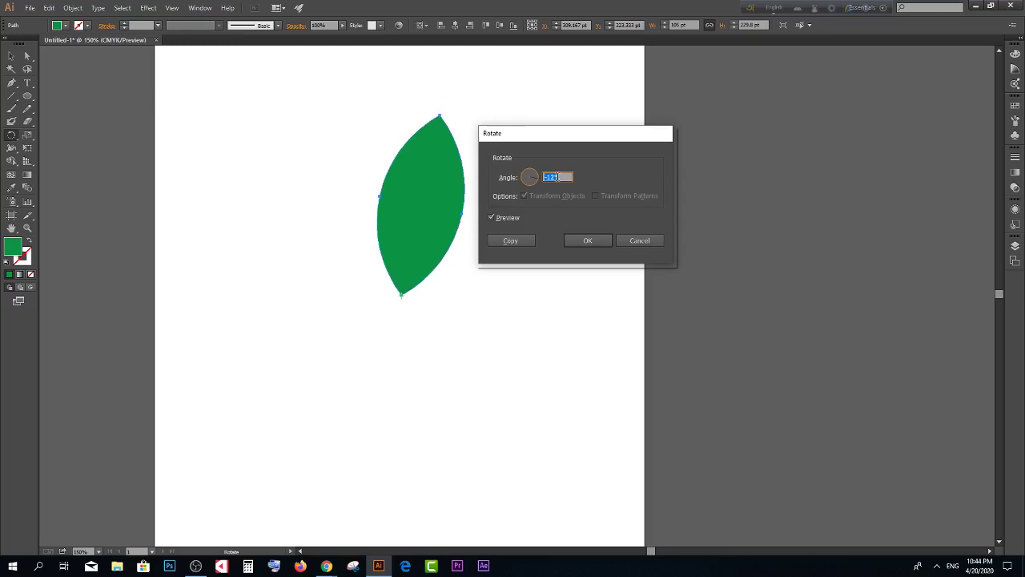
scroll(557, 177, "up", 3)
scroll(557, 177, "up", 11)
scroll(558, 177, "down", 9)
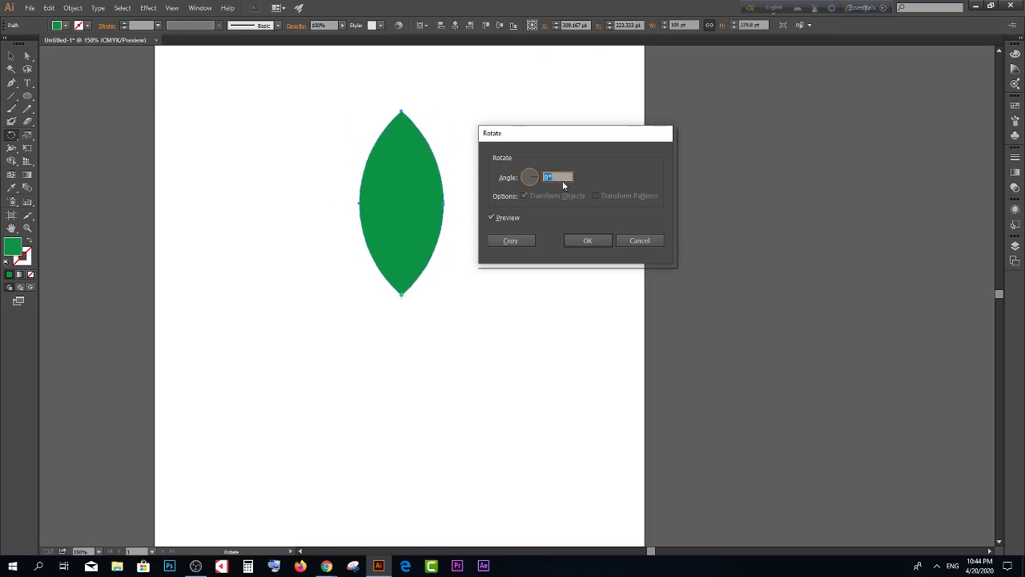
scroll(559, 177, "up", 3)
scroll(561, 176, "up", 5)
scroll(563, 174, "up", 9)
scroll(564, 174, "up", 4)
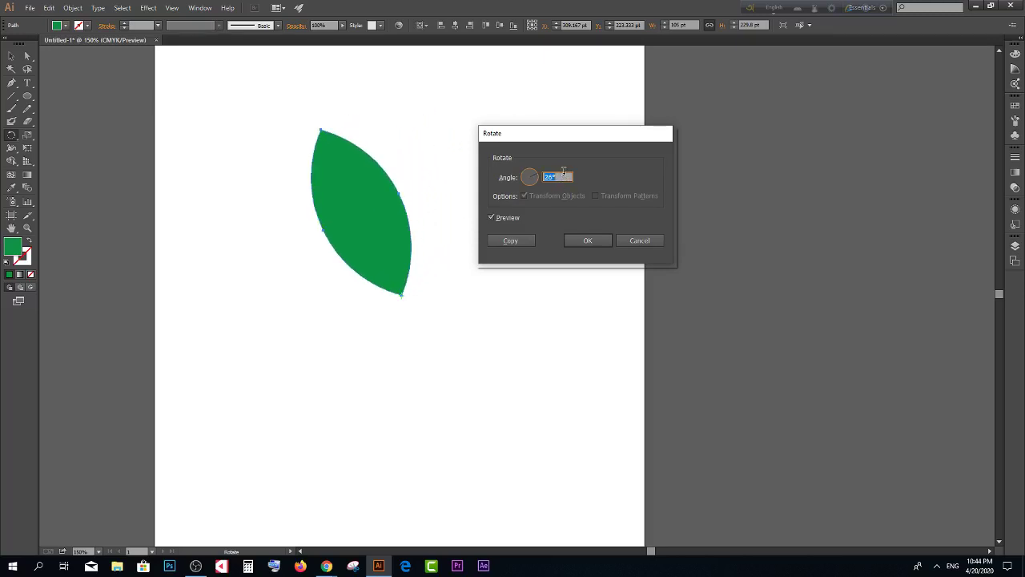
scroll(563, 173, "up", 2)
scroll(562, 173, "up", 6)
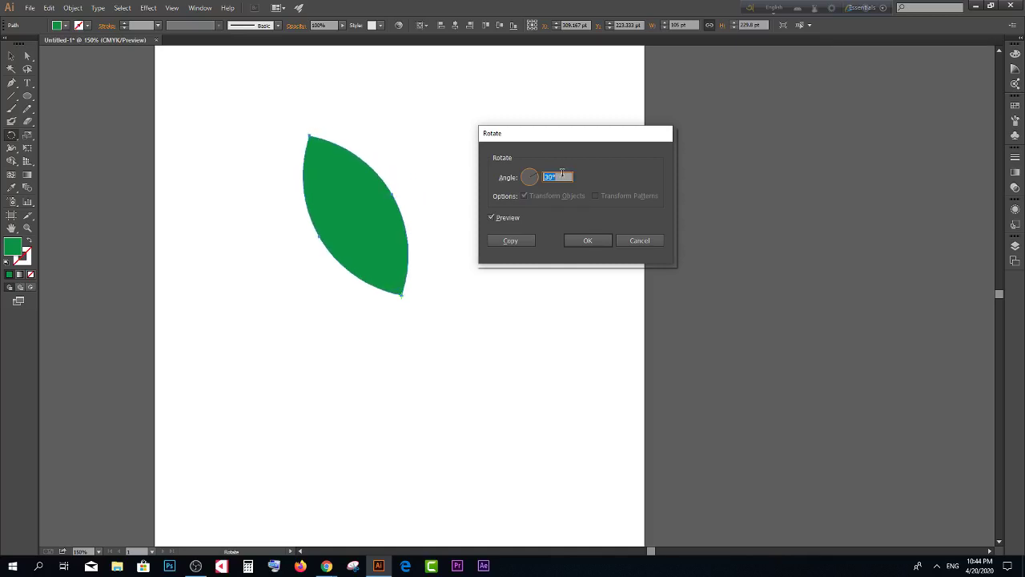
left_click(520, 240)
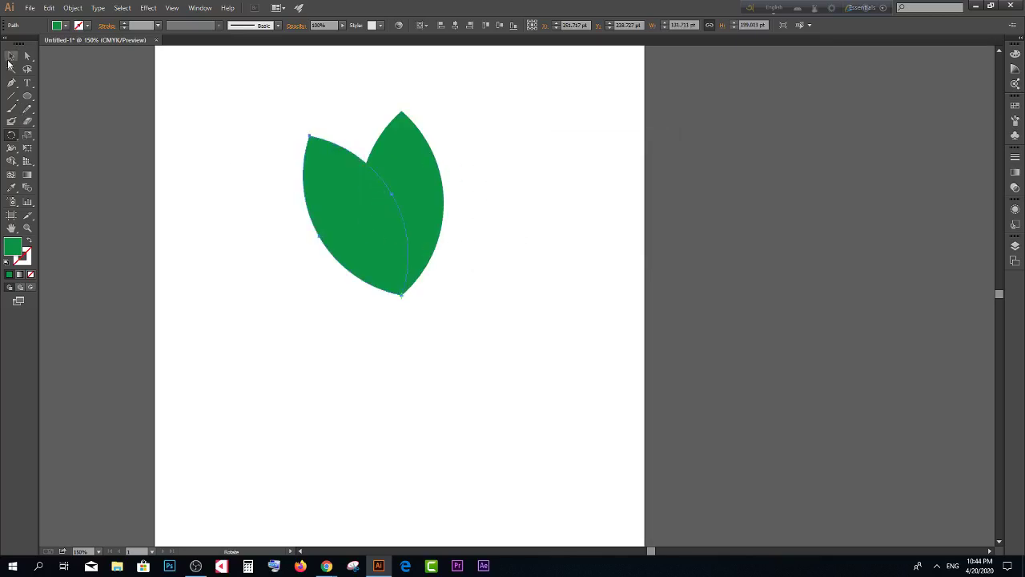
Step: Select only the tilted left leaf
left_click(11, 56)
left_click(178, 82)
left_click(344, 213)
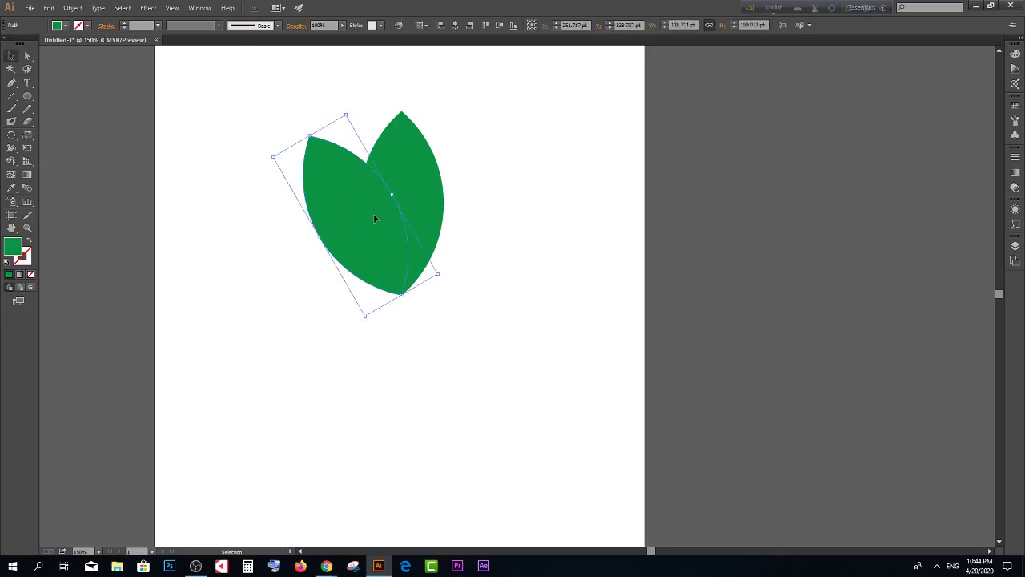
Step: Add a -60° rotated copy around the shared bottom tip, then select all three leaves
left_click(15, 138)
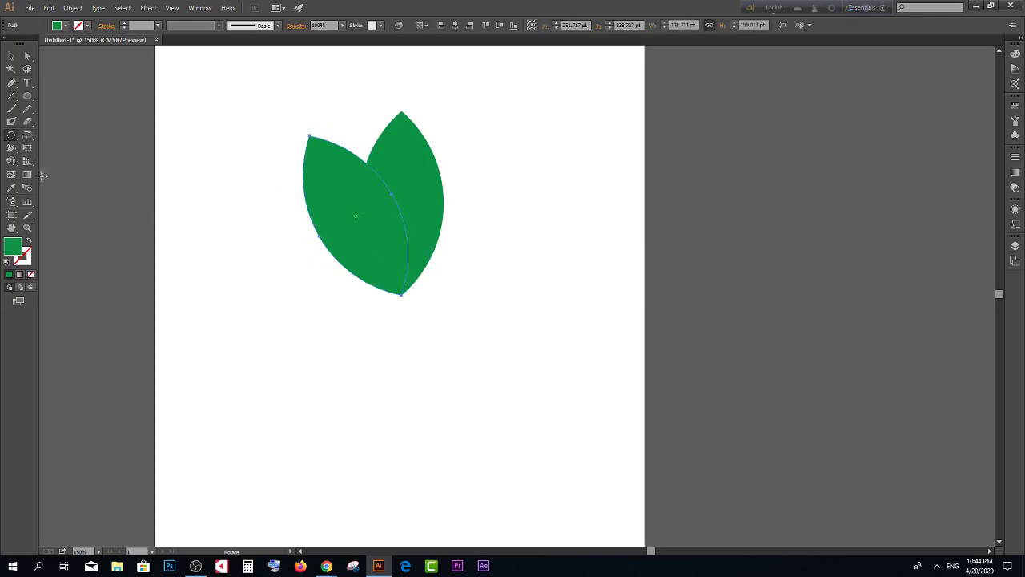
left_click(402, 295, "alt")
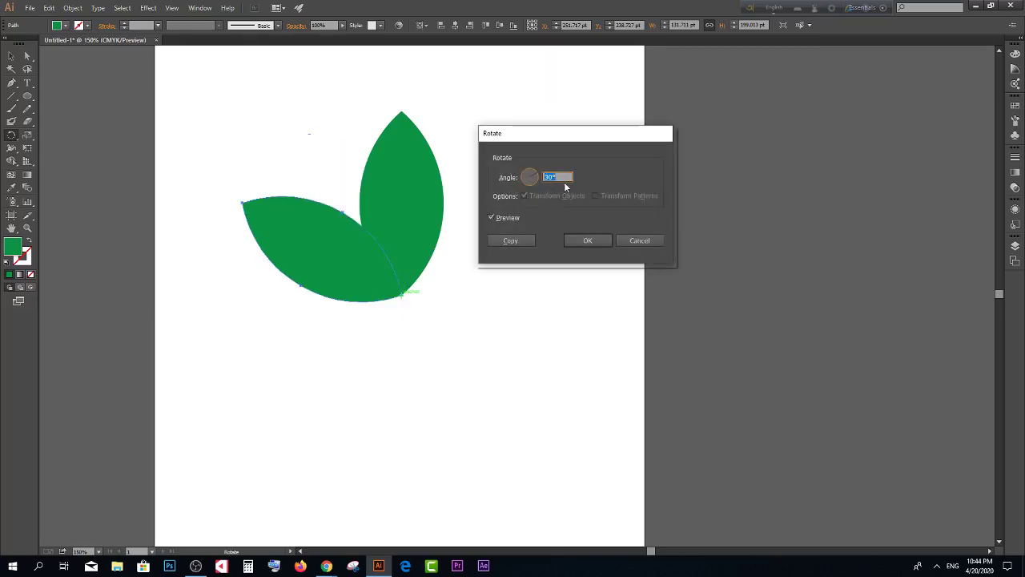
type("45")
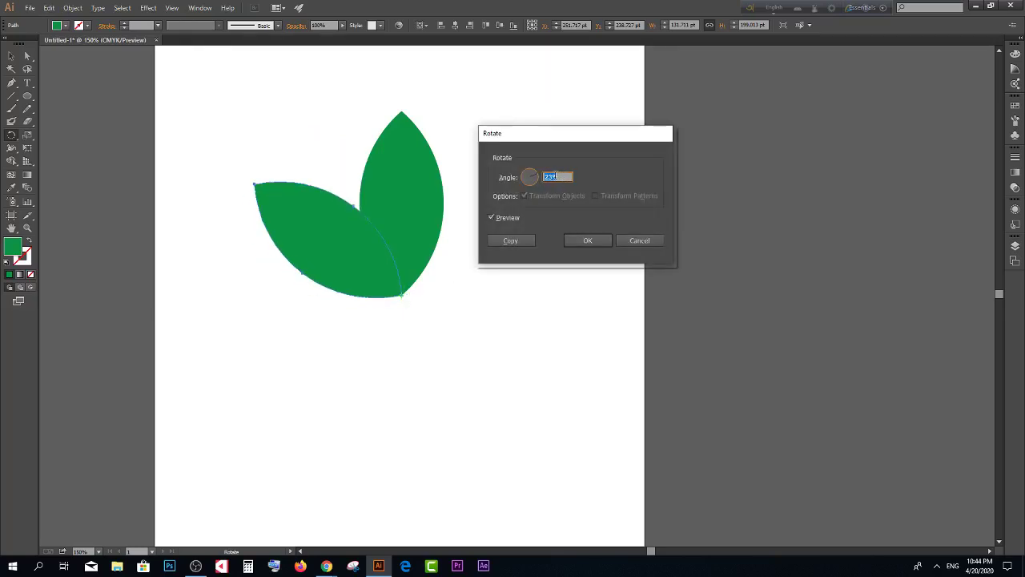
scroll(553, 177, "down", 10)
scroll(553, 176, "down", 10)
scroll(556, 175, "down", 10)
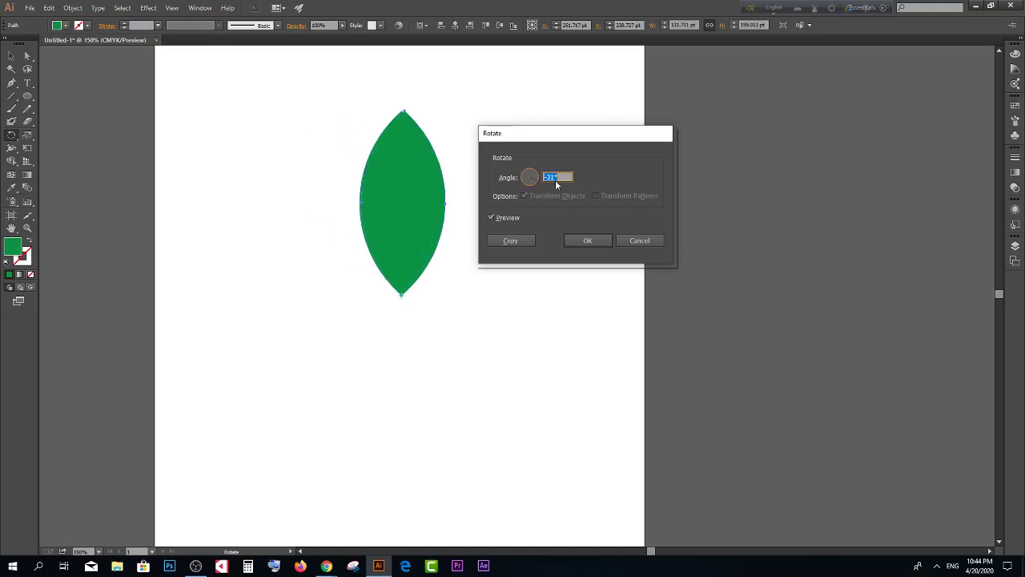
scroll(561, 173, "down", 10)
scroll(560, 173, "up", 3)
scroll(560, 174, "up", 3)
scroll(559, 174, "down", 8)
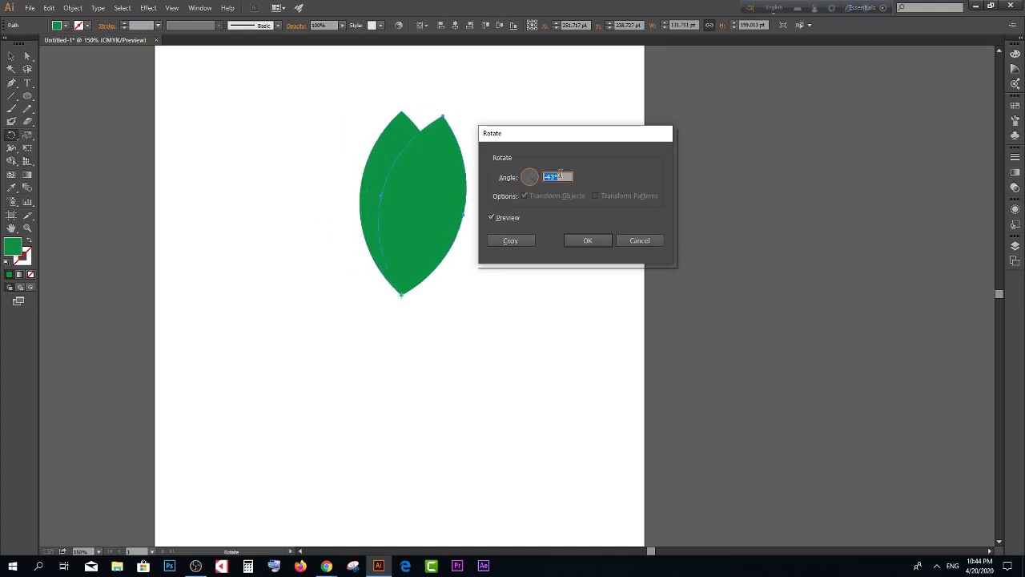
scroll(560, 174, "down", 9)
scroll(560, 174, "down", 2)
scroll(559, 174, "down", 3)
scroll(560, 174, "down", 2)
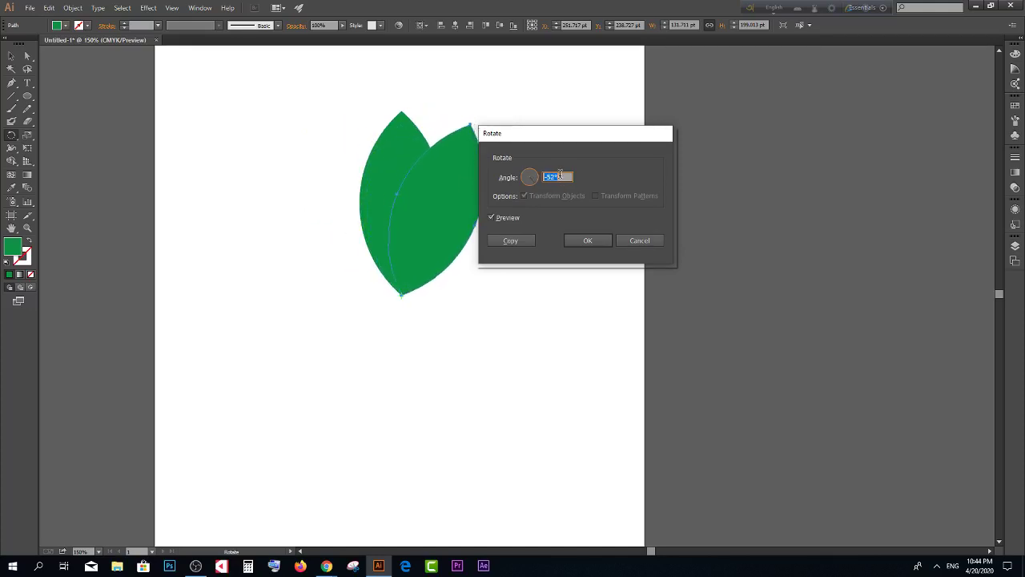
scroll(560, 174, "down", 4)
left_click_drag(582, 139, 701, 129)
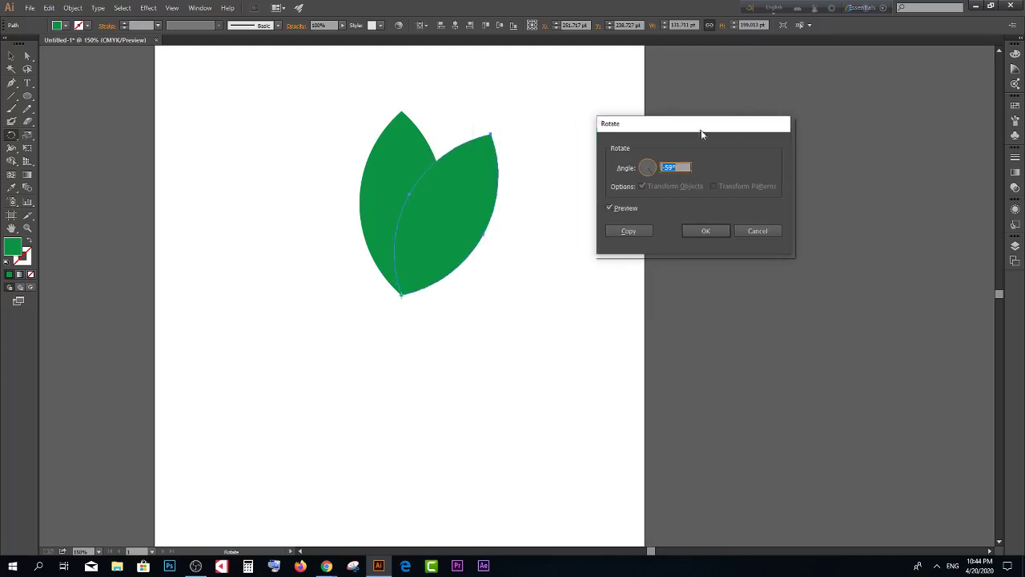
scroll(668, 171, "down", 1)
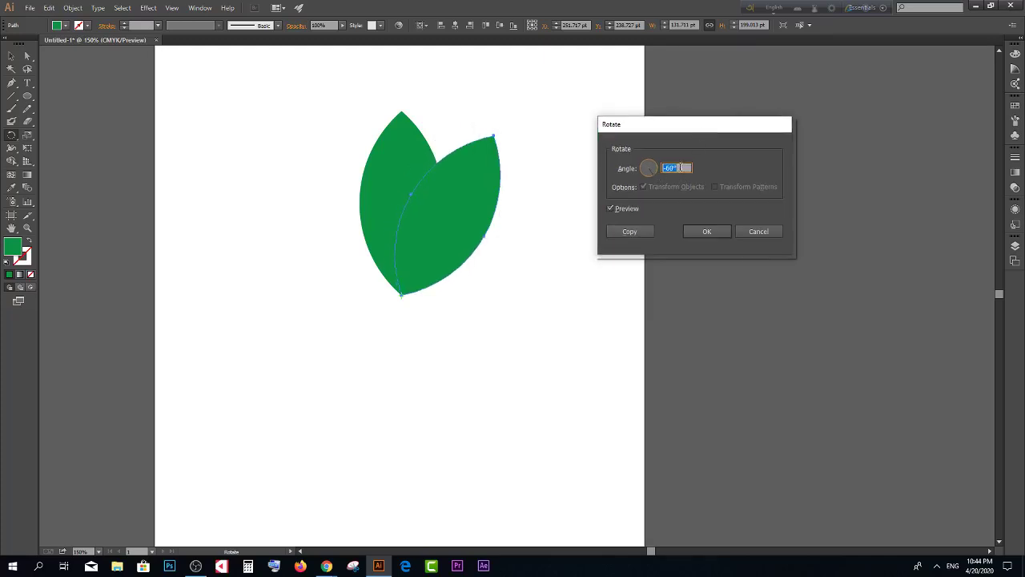
left_click(629, 232)
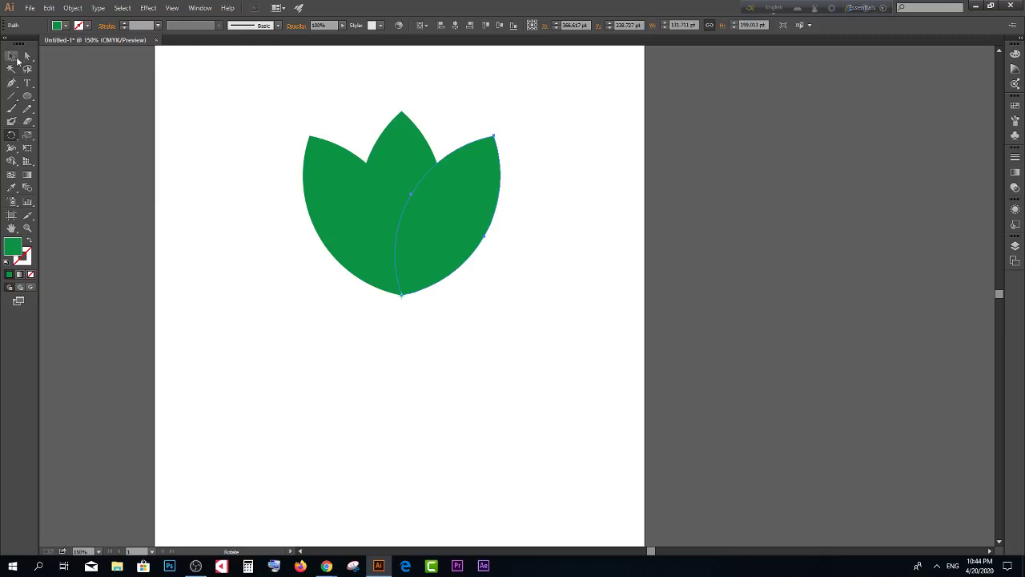
left_click(11, 55)
left_click_drag(219, 102, 661, 307)
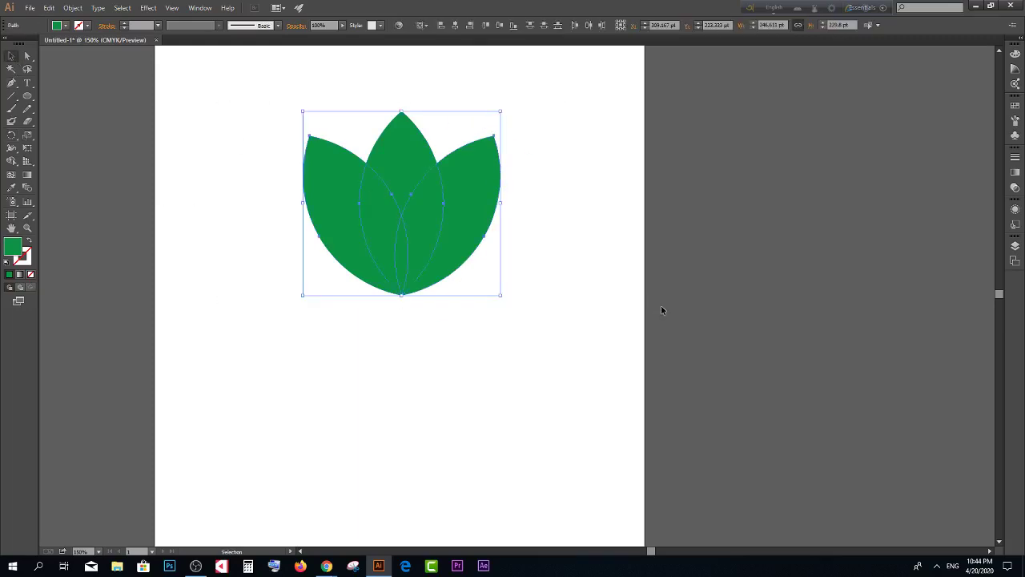
Step: Marquee-select the three green tulip petals and delete them, leaving a blank artboard
left_click(518, 335)
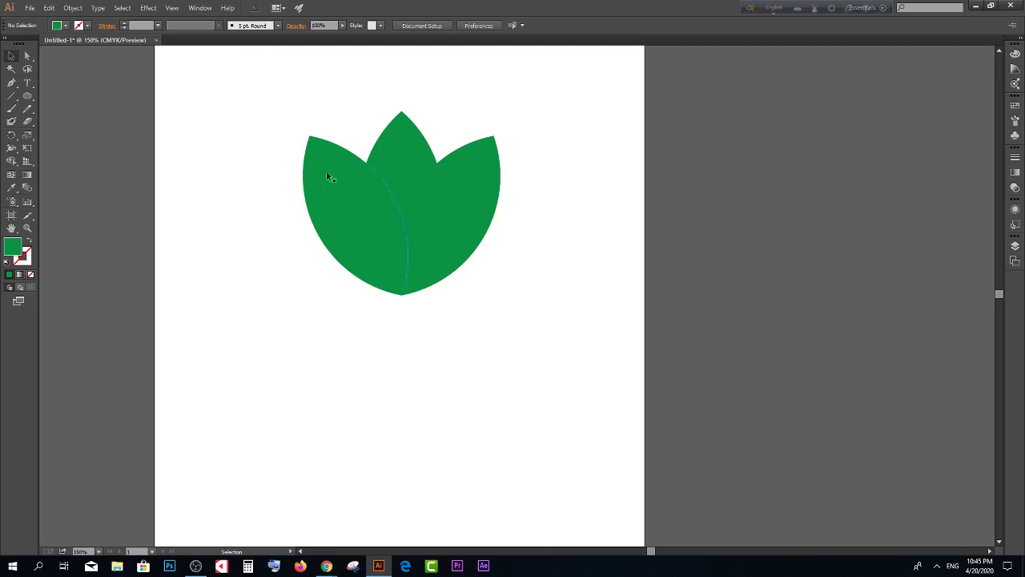
left_click_drag(245, 104, 637, 317)
key("Delete")
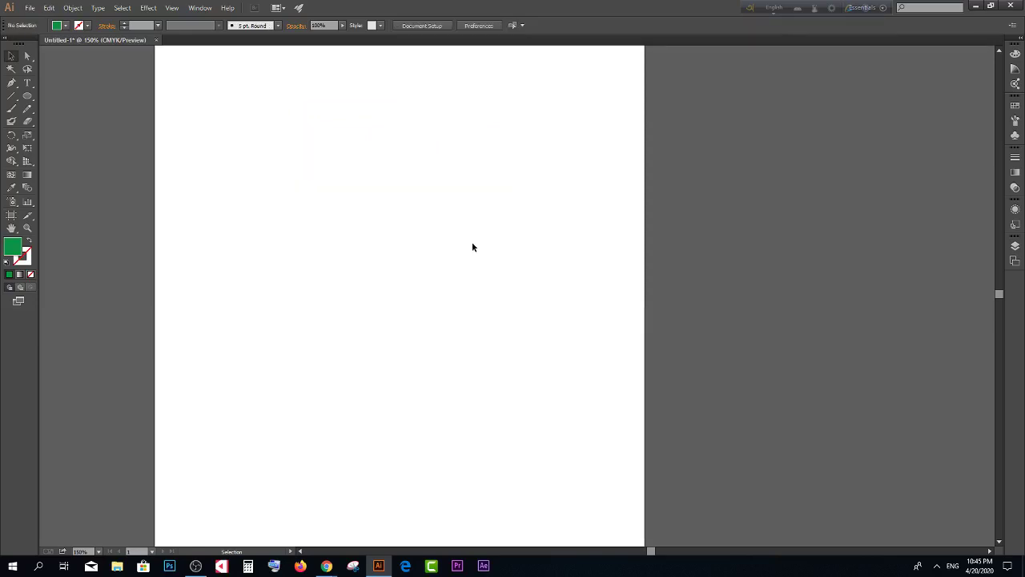
Step: Draw a roughly 196.667 × 76 pt rounded rectangle near the page top, filled dark red
left_click(28, 97)
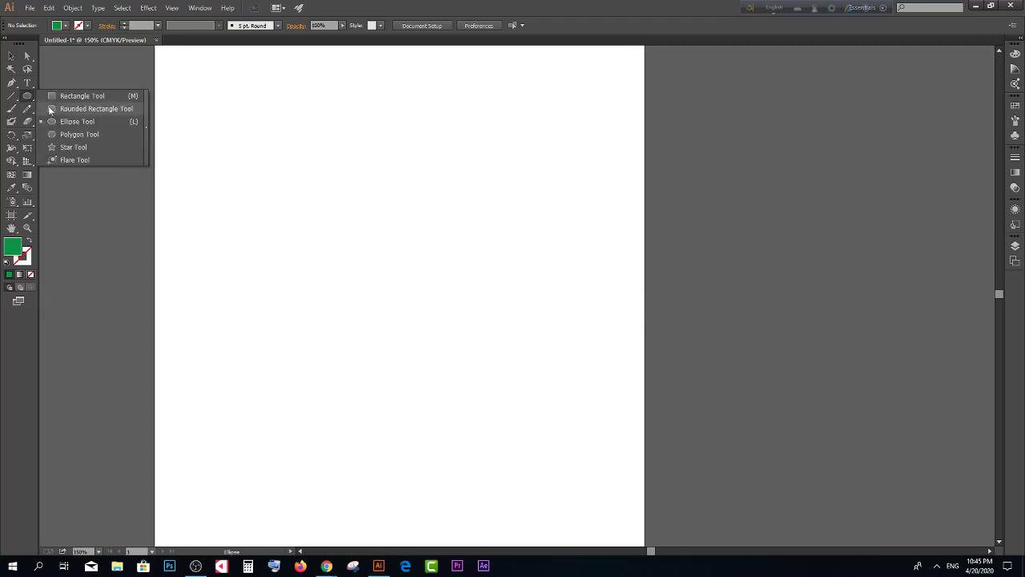
left_click(76, 113)
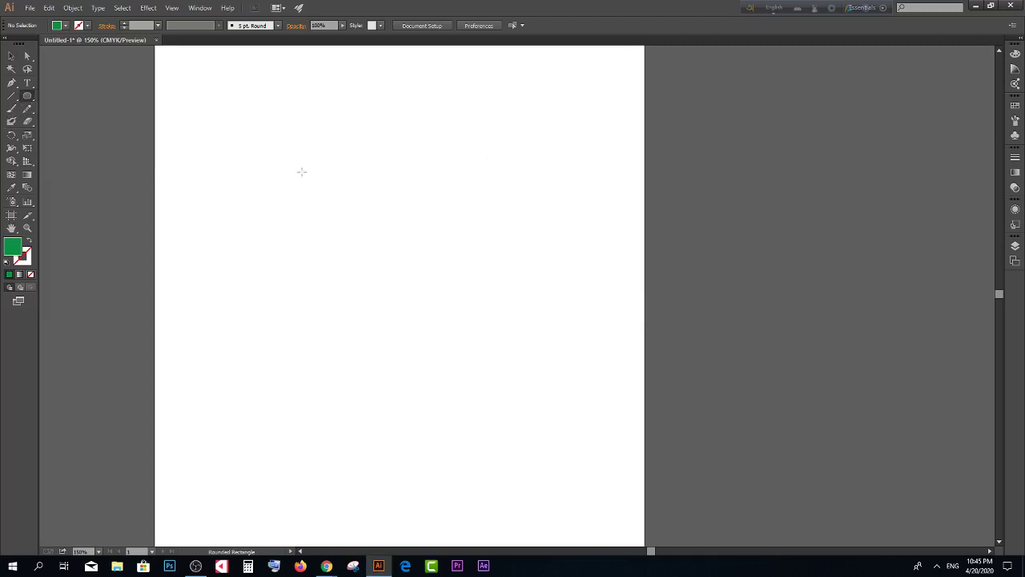
left_click_drag(284, 149, 440, 207)
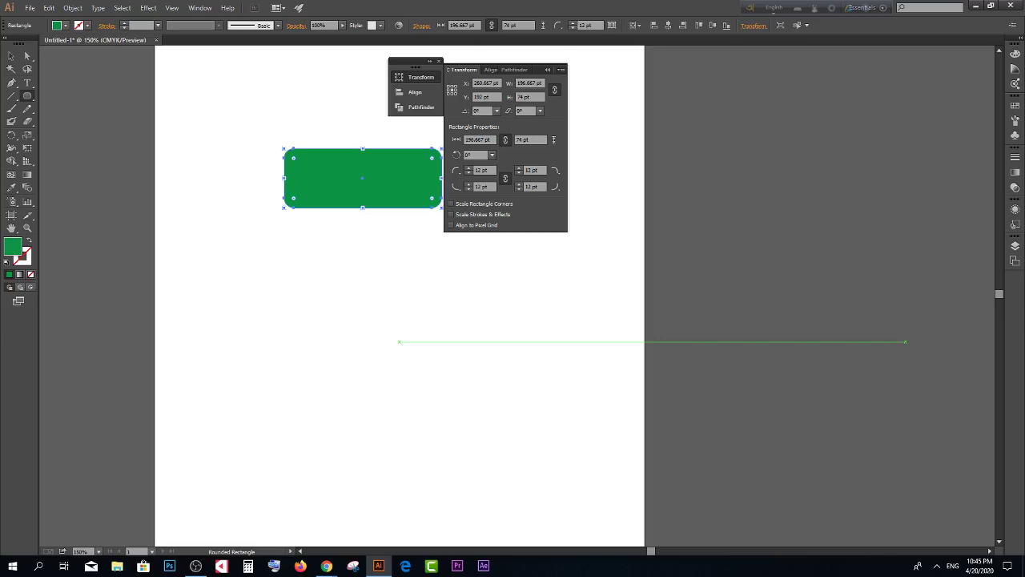
left_click(57, 28)
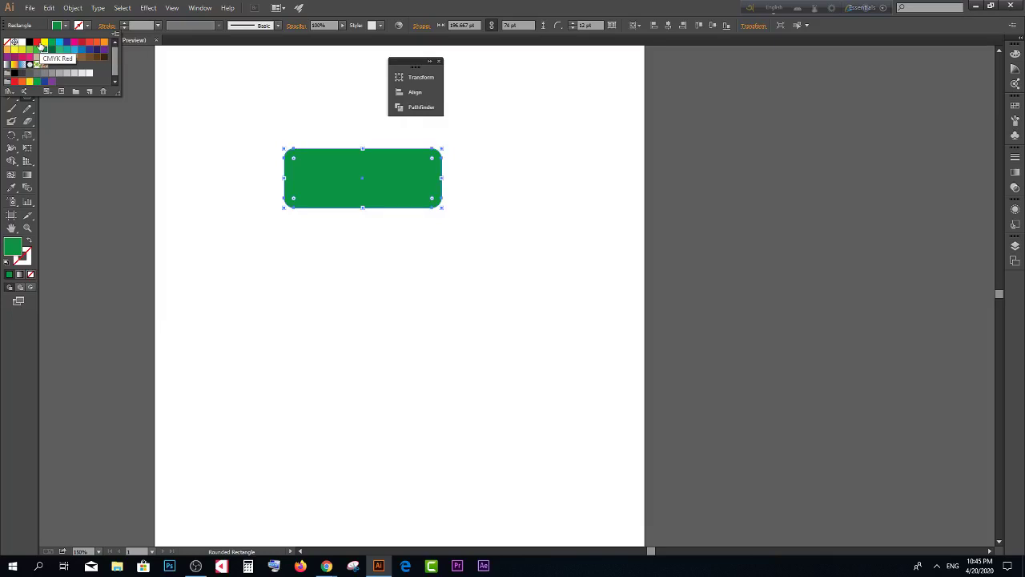
left_click(37, 42)
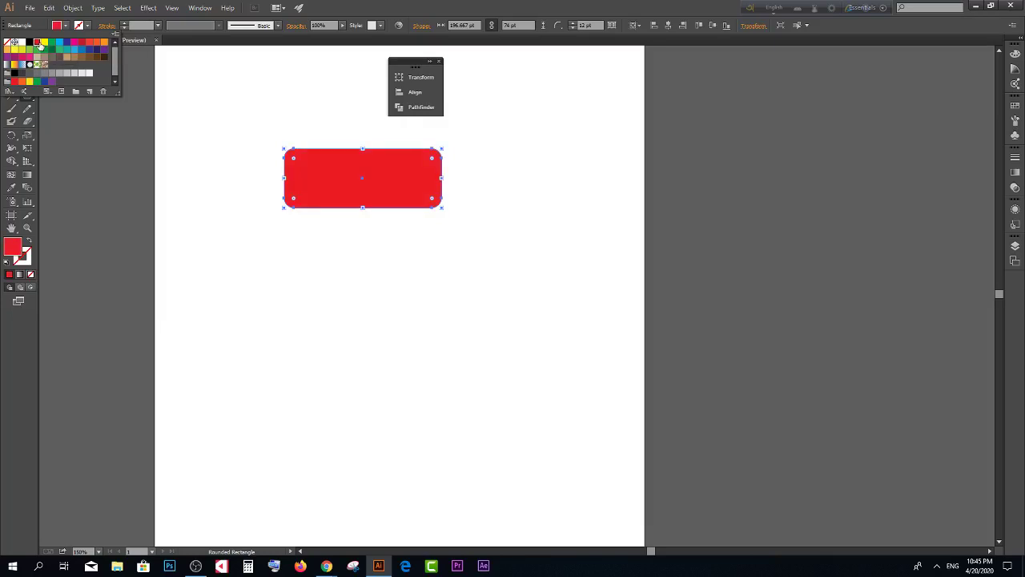
left_click(81, 46)
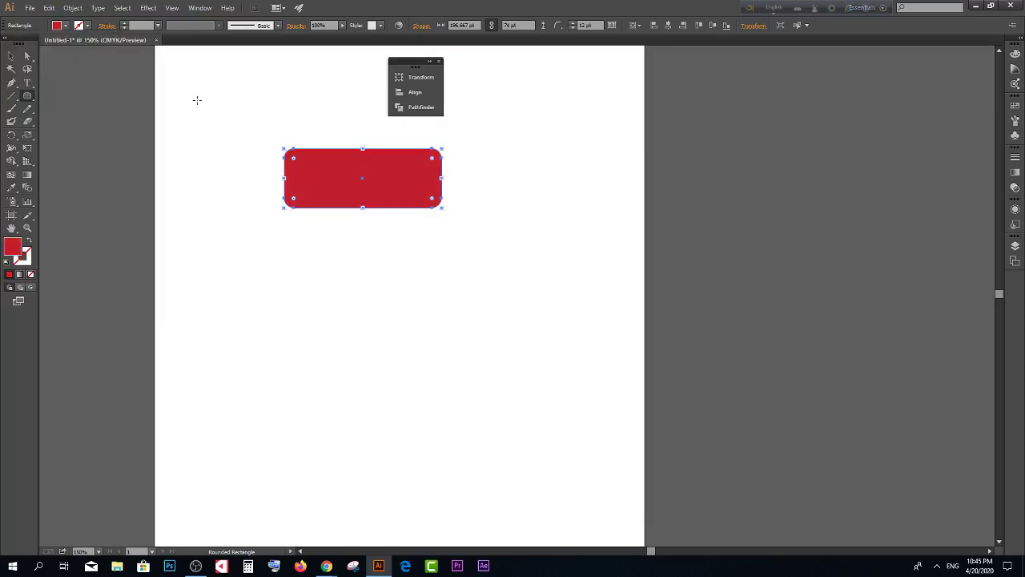
key("v")
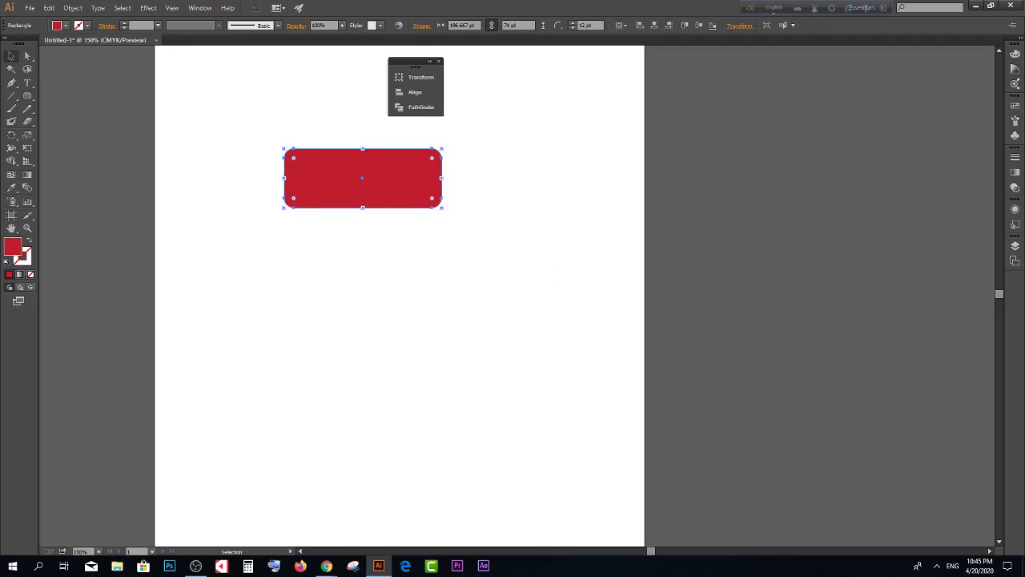
left_click(483, 235)
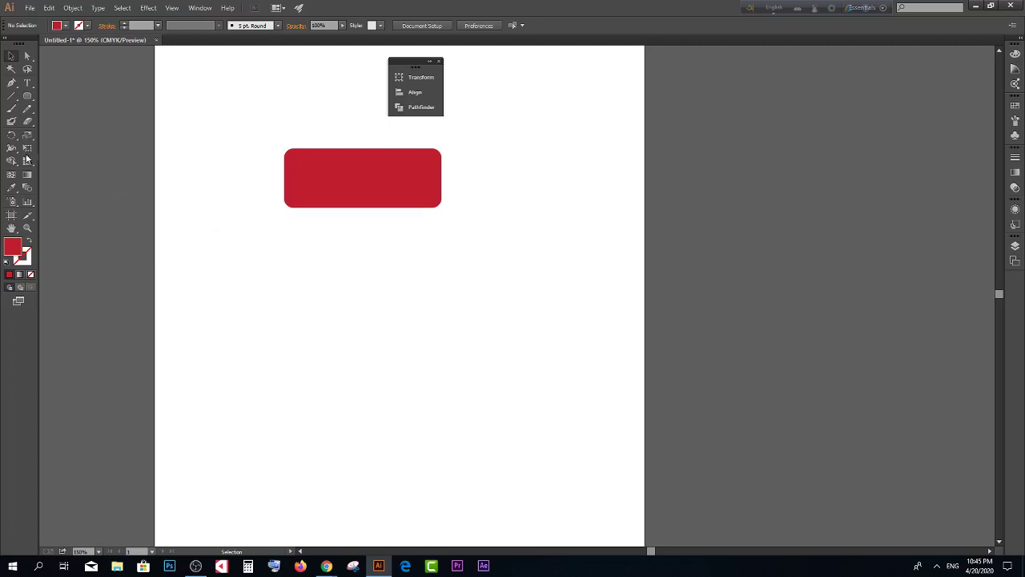
Step: Round the rectangle's corners to 37 pt into a pill and Alt-drag a copy below it
left_click(289, 160)
scroll(304, 160, "up", 1)
scroll(306, 154, "up", 1)
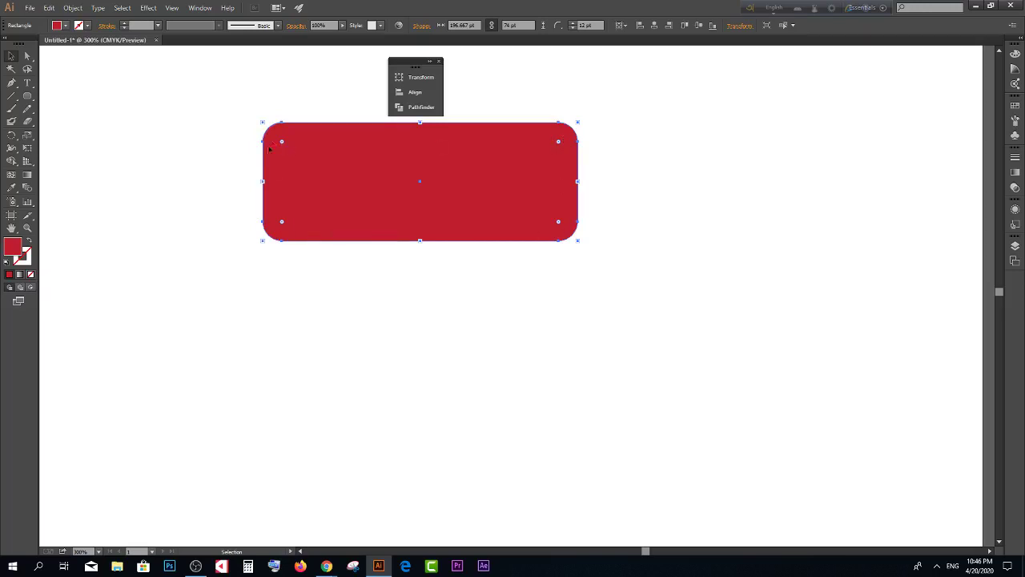
left_click_drag(282, 140, 746, 244)
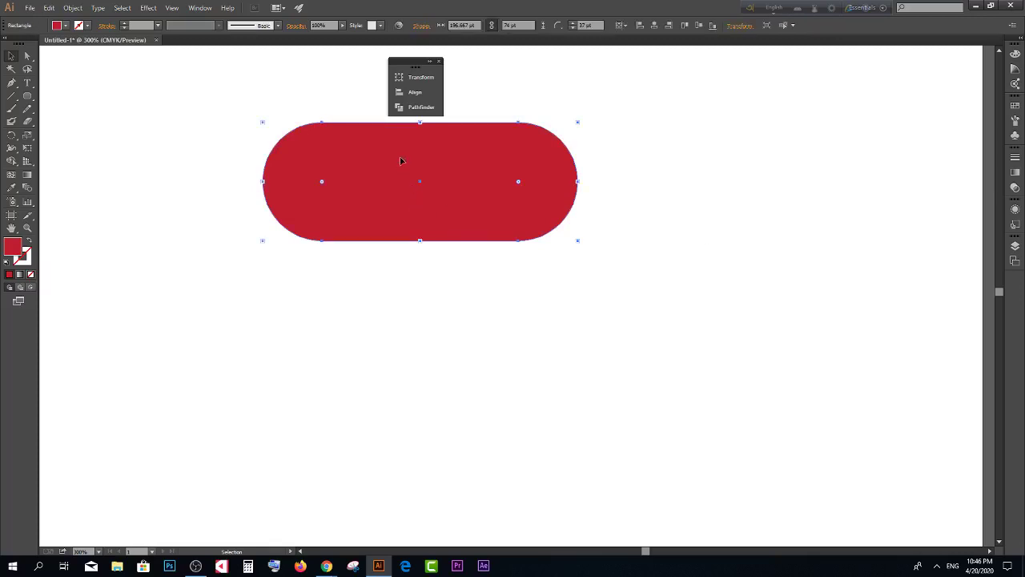
left_click_drag(400, 168, 429, 313)
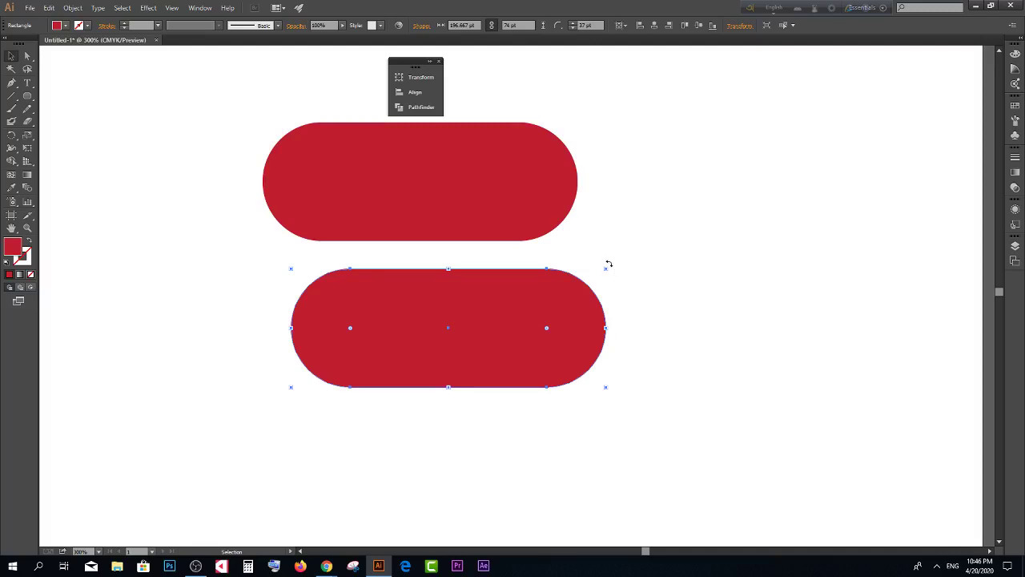
Step: Rotate the copied pill 90° upright and move it up across the first pill
mouse_move(610, 265)
left_mouse_down()
mouse_move(614, 286)
mouse_move(579, 371)
mouse_move(483, 396)
left_mouse_up()
left_click_drag(465, 323, 462, 196)
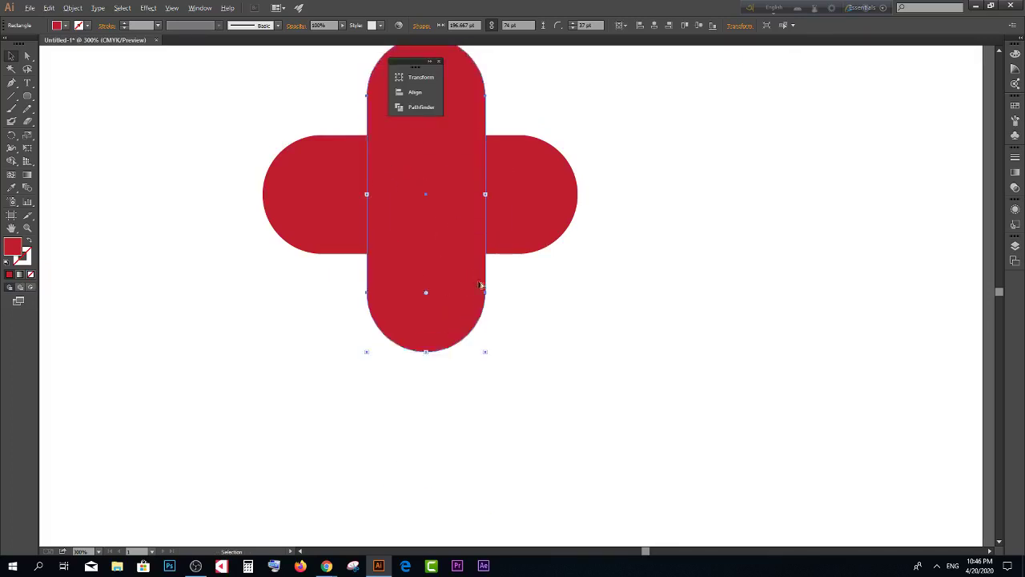
key("ctrl+minus")
Step: Centre both pills horizontally and vertically on each other using the Align panel
left_click_drag(286, 138, 593, 297)
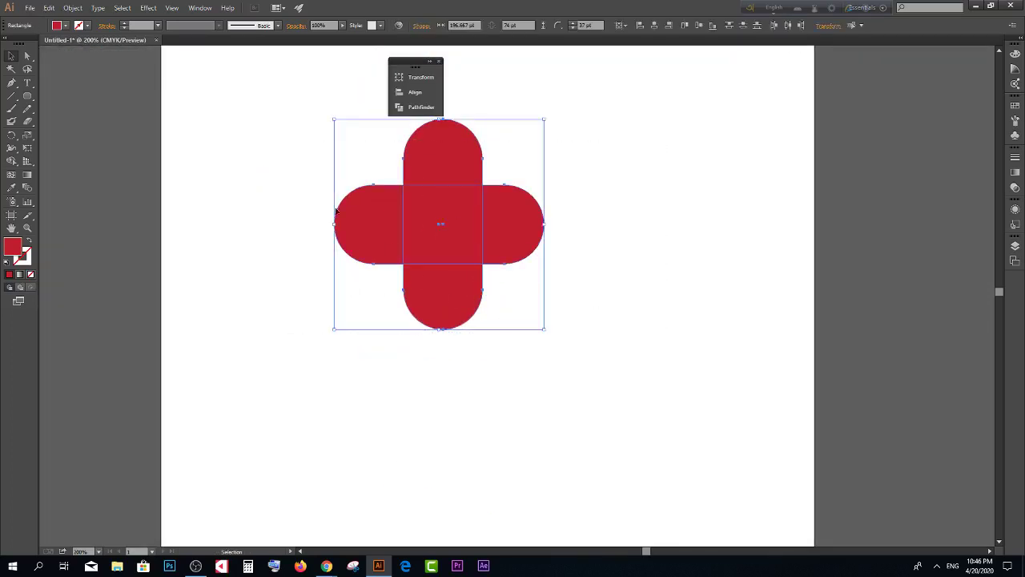
left_click_drag(255, 128, 613, 316)
left_click(200, 8)
left_click(213, 116)
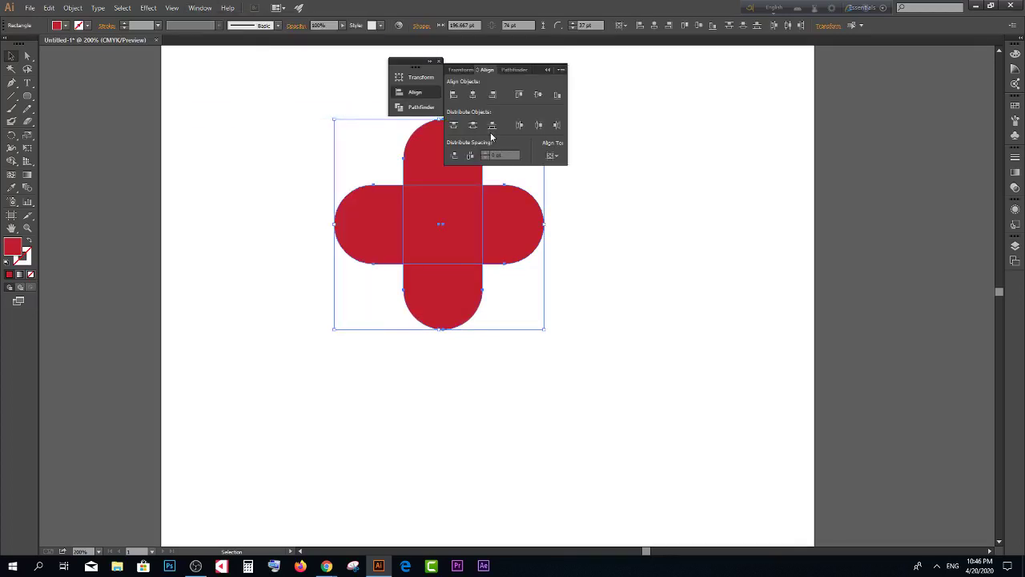
left_click(473, 94)
left_click(538, 95)
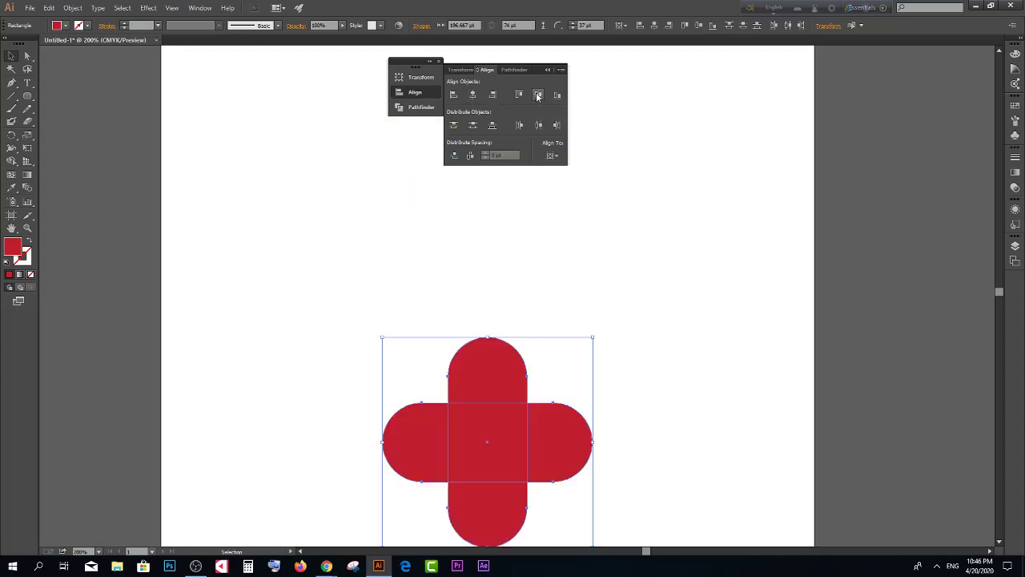
key("ctrl+z")
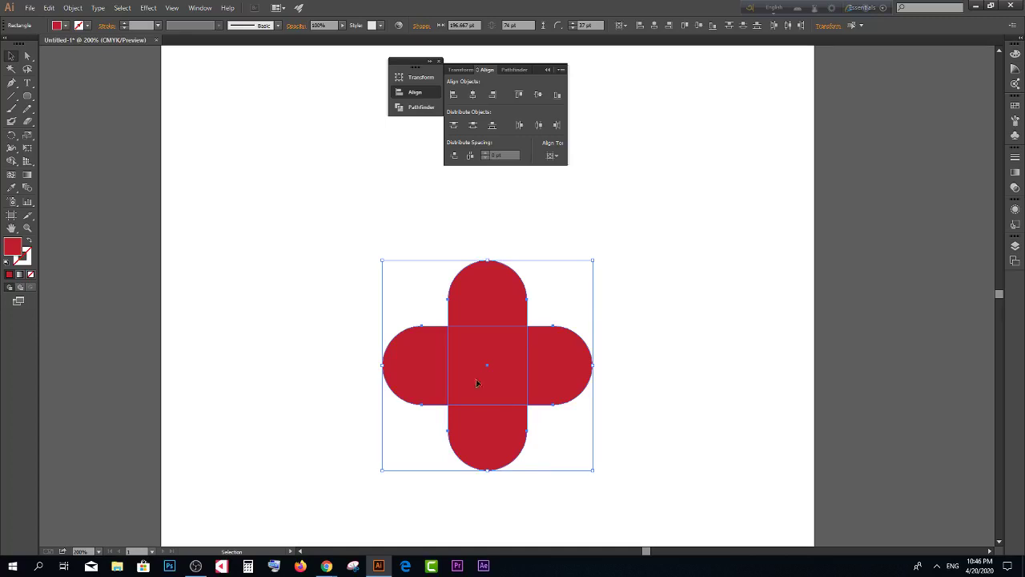
Step: Move the red cross higher on the artboard and rotate it 45° into an X
left_click(673, 317)
key("ctrl+z")
mouse_move(320, 246)
left_mouse_down()
mouse_move(515, 369)
mouse_move(493, 268)
left_mouse_up()
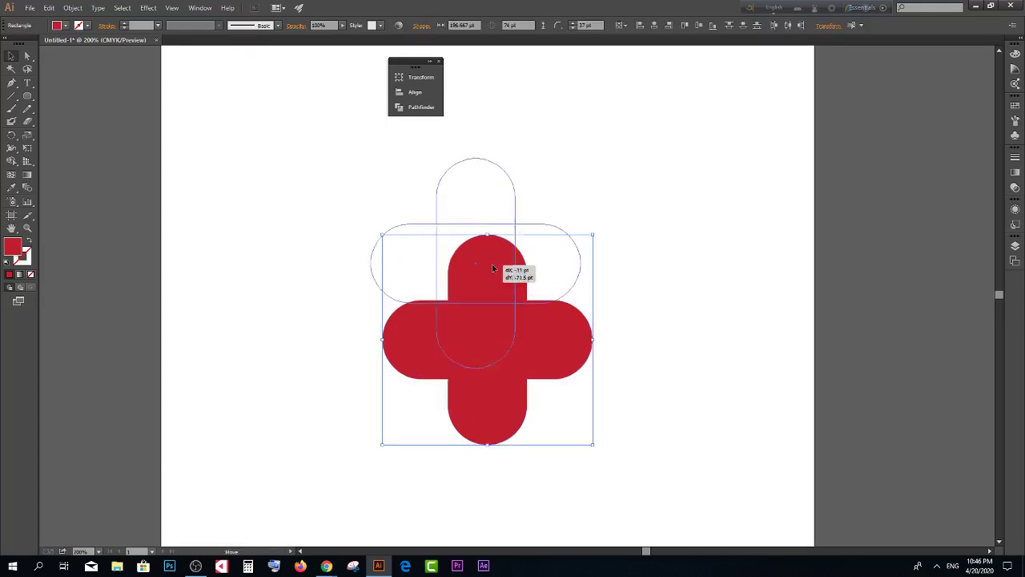
left_click(633, 265)
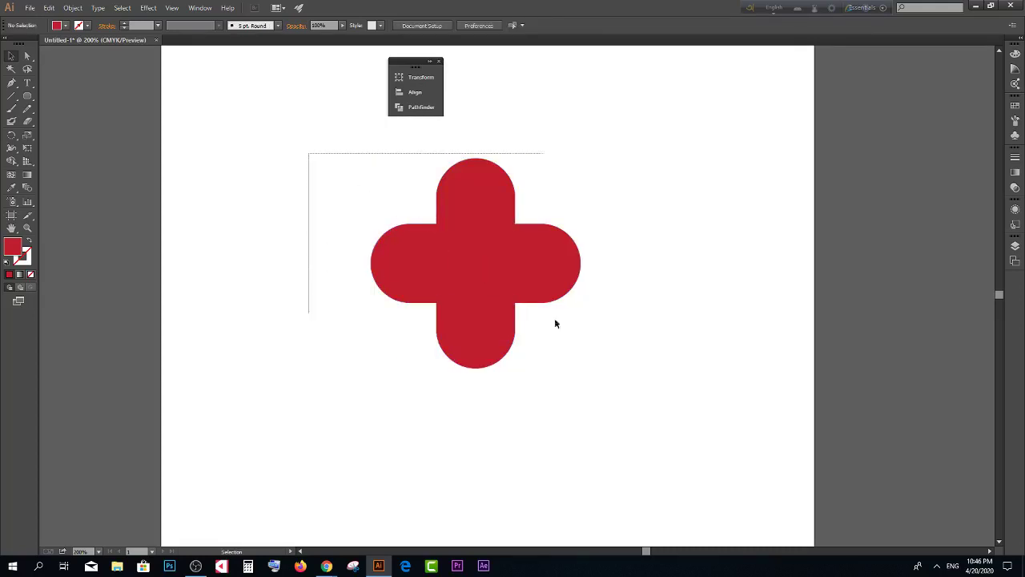
left_click_drag(336, 173, 616, 362)
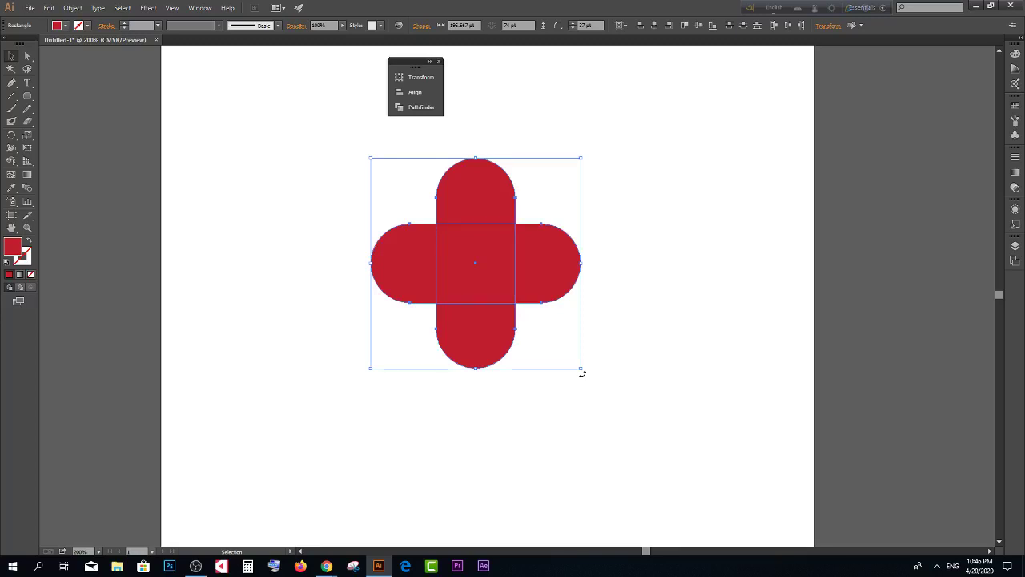
left_click_drag(583, 374, 630, 269)
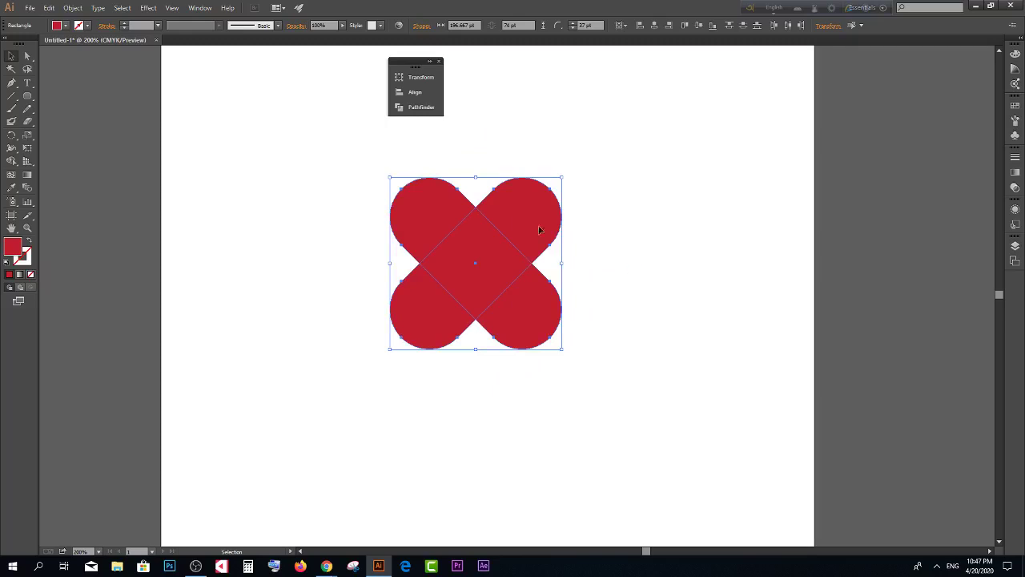
Step: Remove the X's lower-left and lower-right lobes with Shape Builder, leaving a heart
left_click(172, 8)
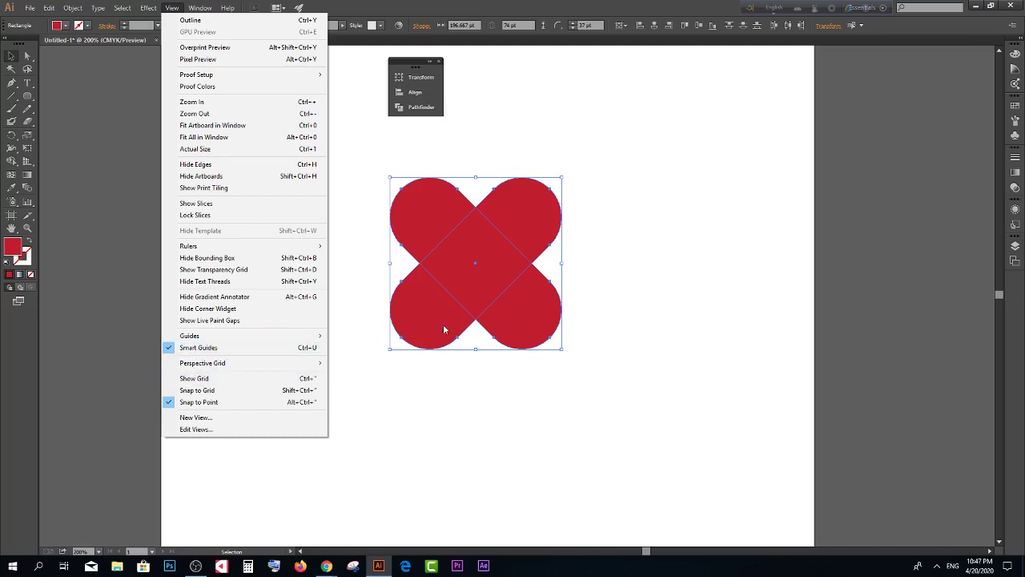
left_click(688, 286)
left_click_drag(331, 156, 624, 368)
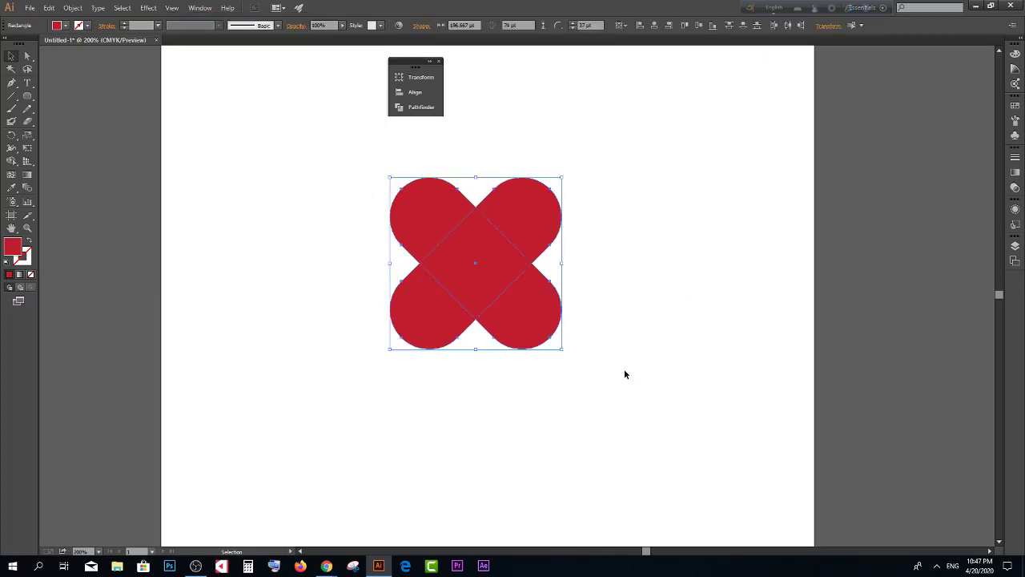
left_click(11, 160)
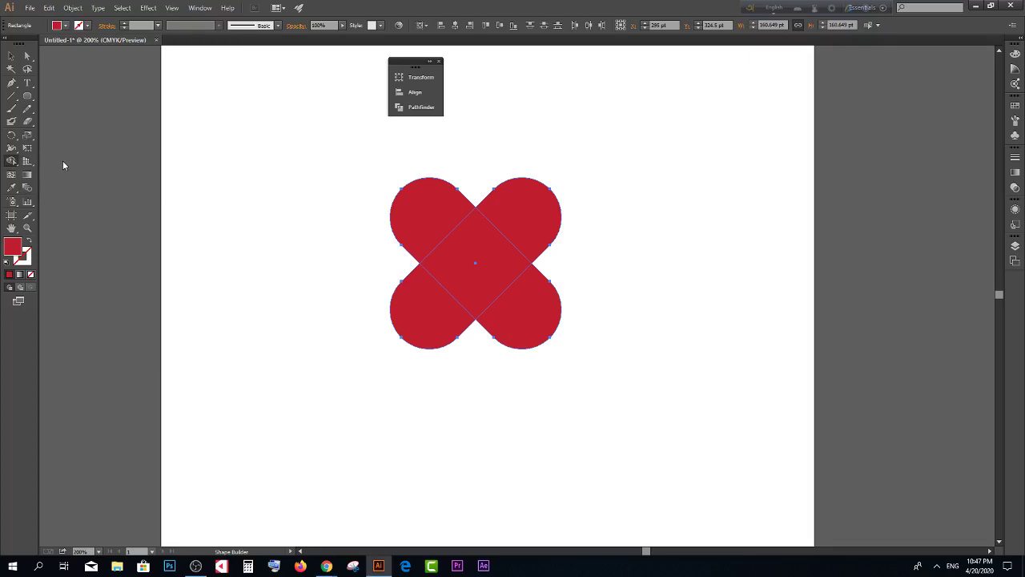
left_click(417, 318, "alt")
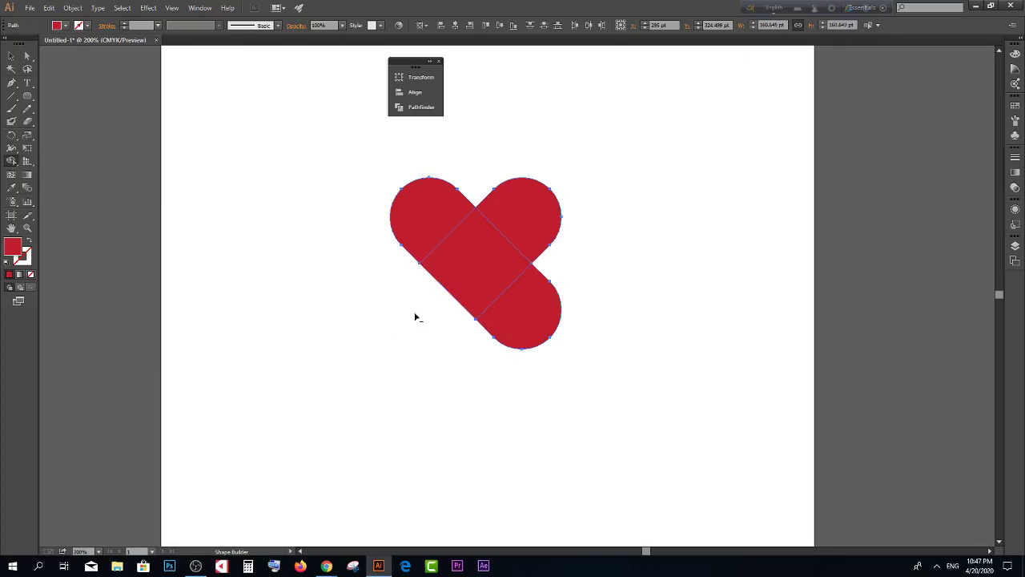
left_click(543, 309, "alt")
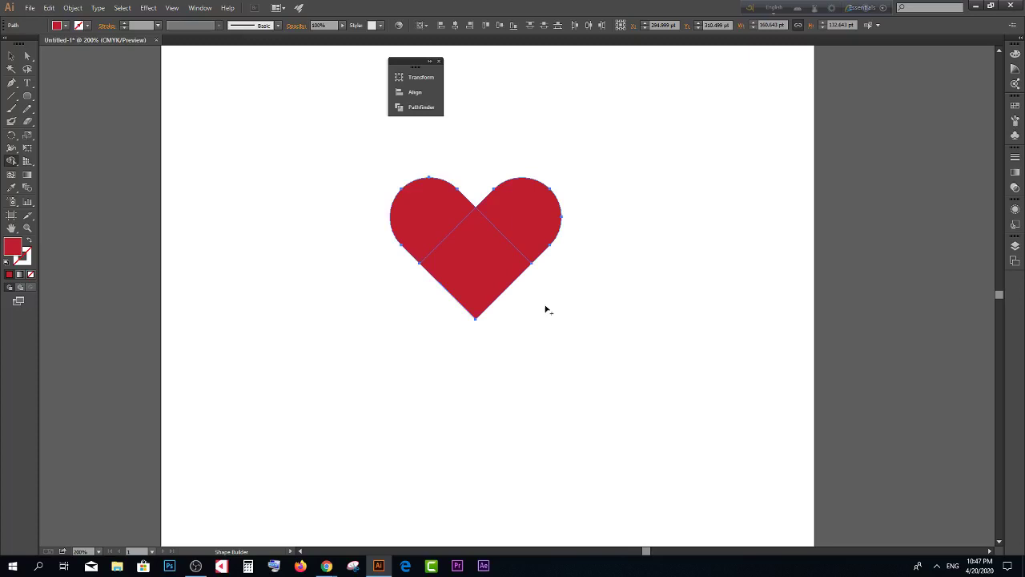
Step: Fill the heart bright orange FF6600 and merge its pieces into one shape
double_click(17, 245)
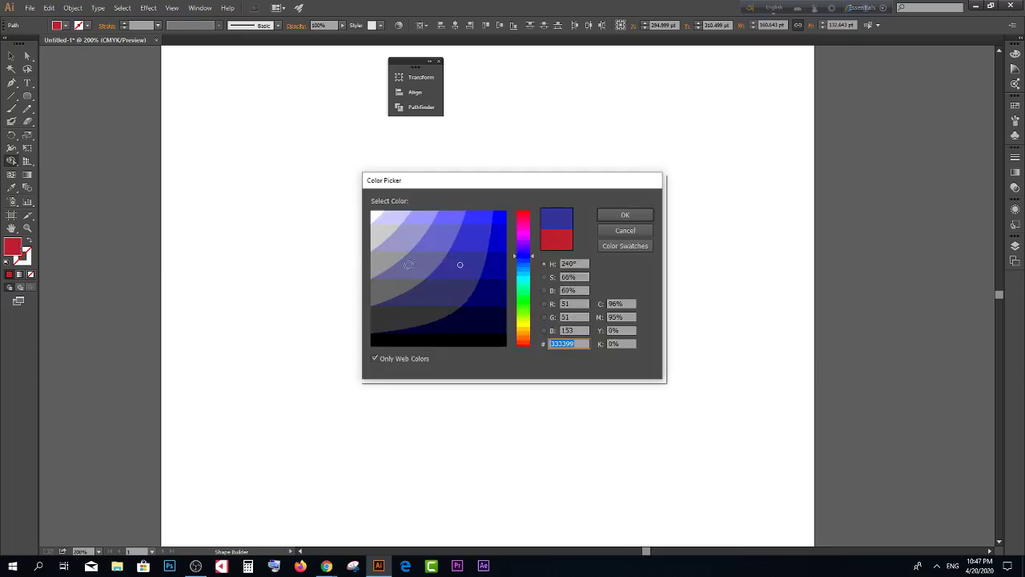
left_click(526, 337)
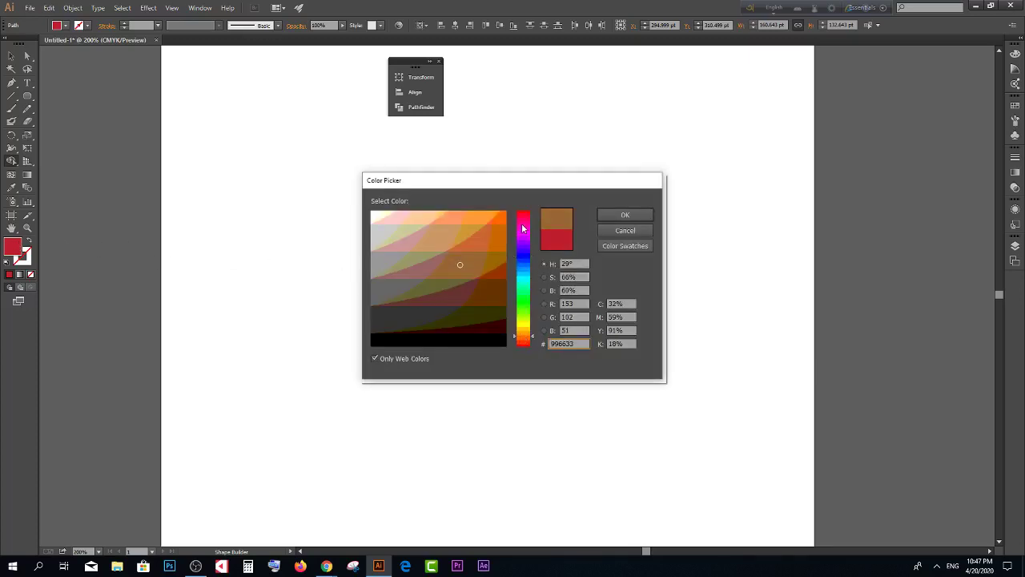
left_click(501, 217)
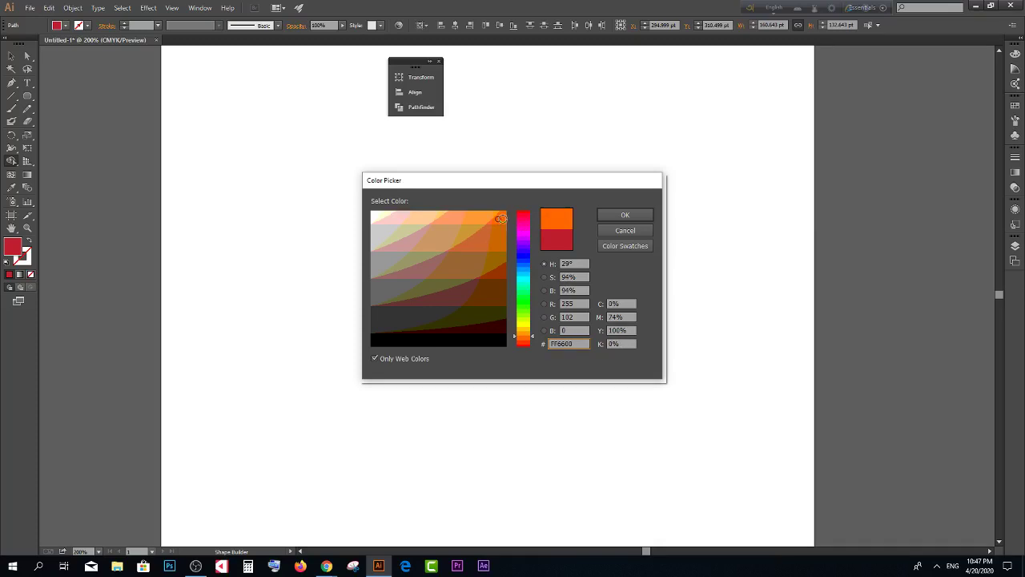
left_click(621, 215)
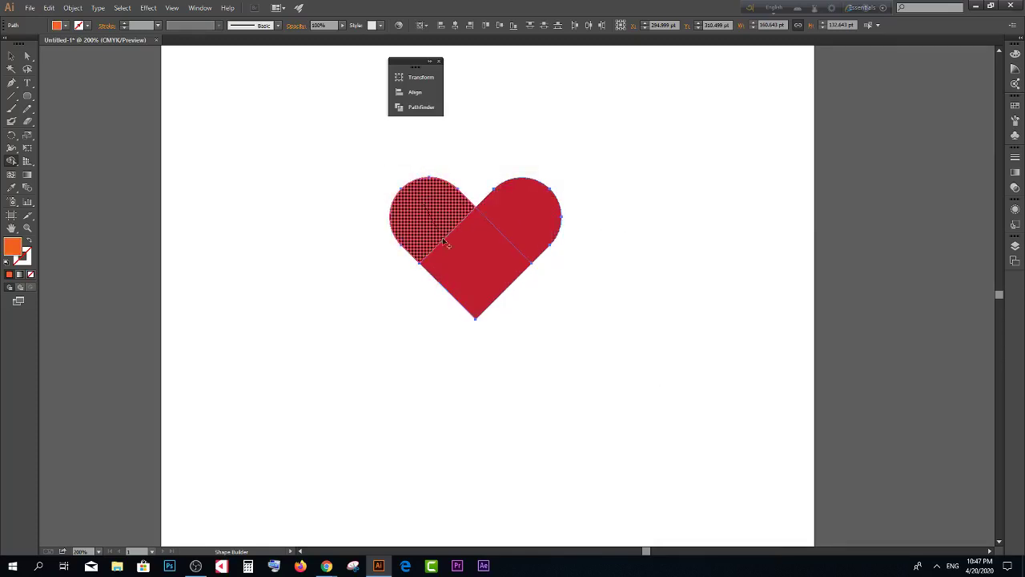
left_click_drag(431, 211, 480, 257)
left_click_drag(521, 207, 447, 220)
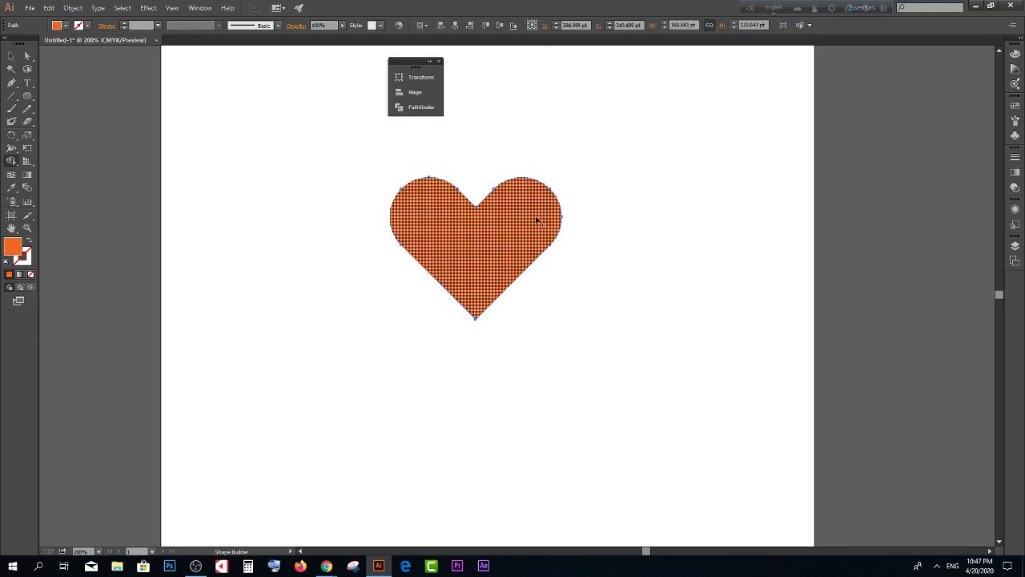
left_click(10, 56)
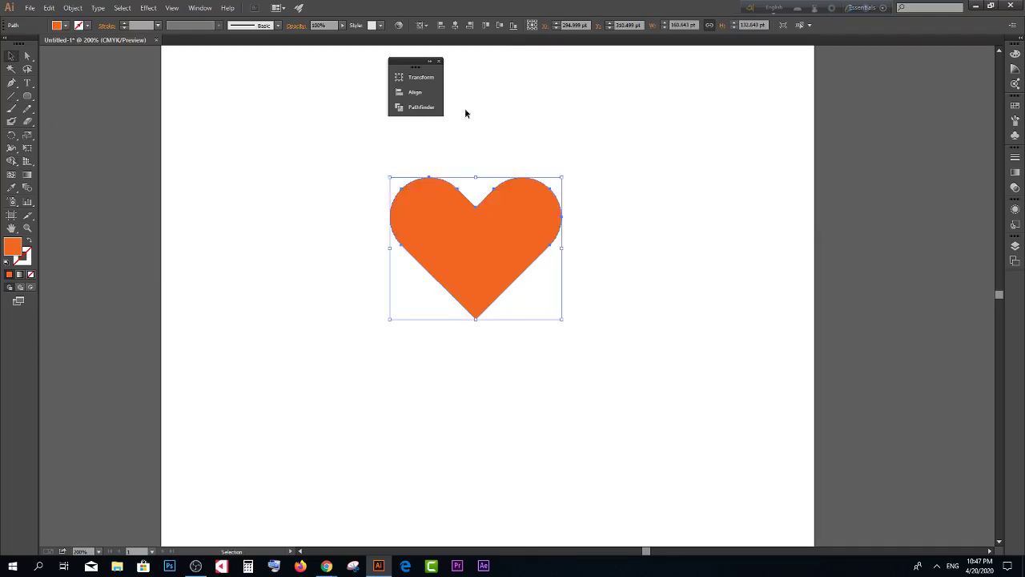
left_click(464, 110)
Step: Nudge the orange heart slightly lower on the artboard
mouse_move(512, 224)
left_mouse_down()
mouse_move(621, 201)
mouse_move(496, 250)
left_mouse_up()
left_click(393, 183)
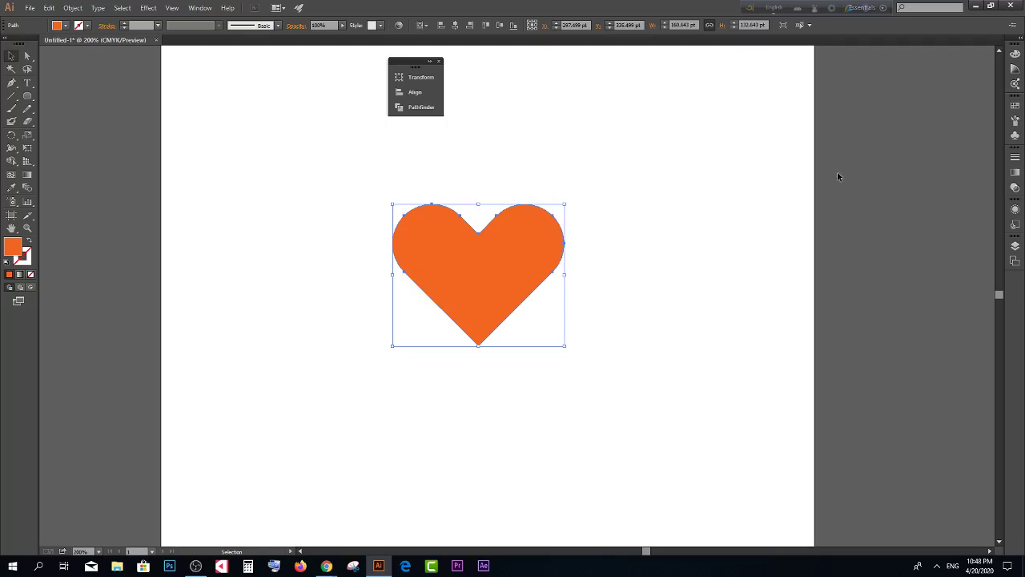
Step: Start a 60 pt text line to the right of the heart
left_click(30, 83)
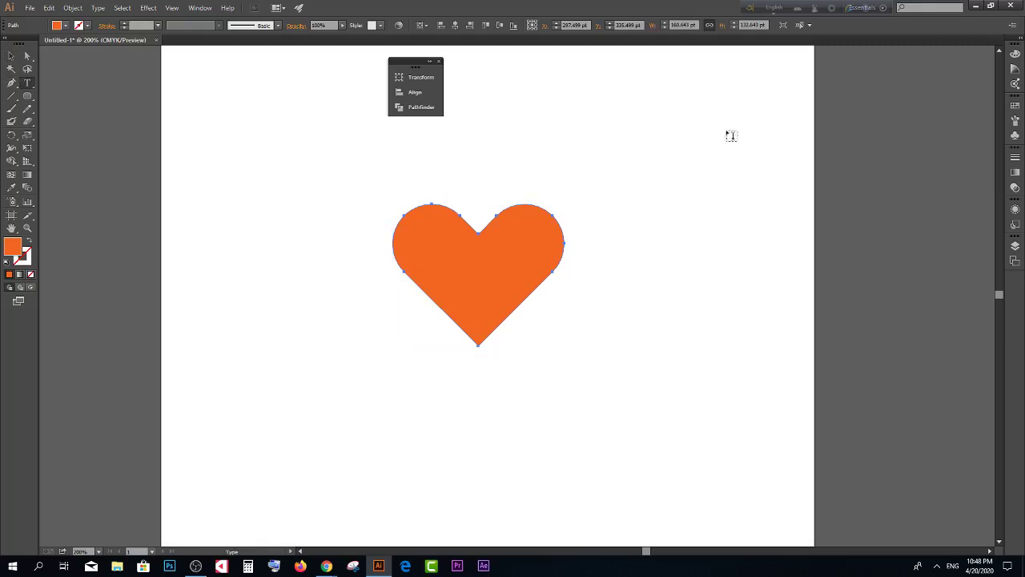
left_click(626, 126)
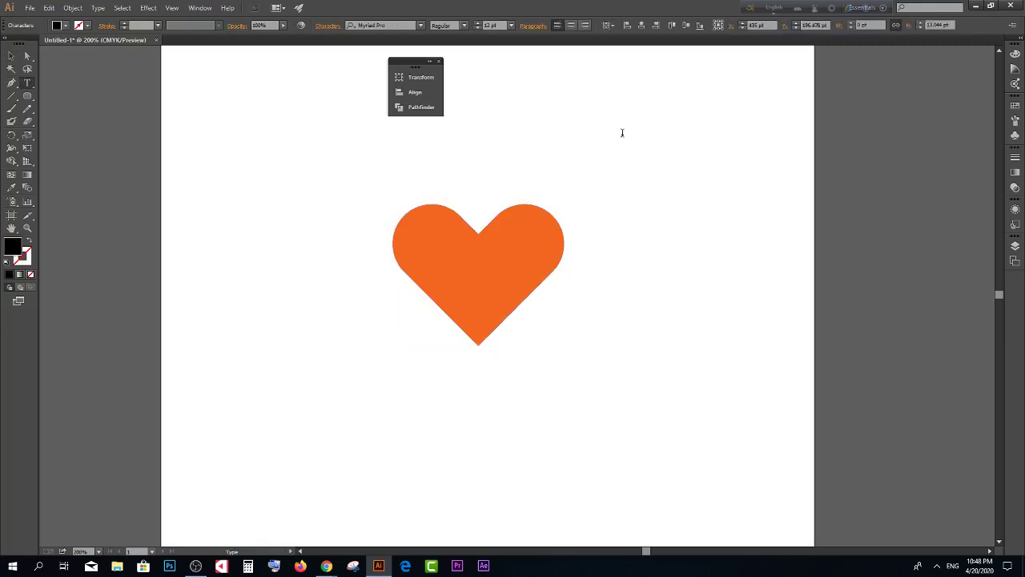
left_click(512, 27)
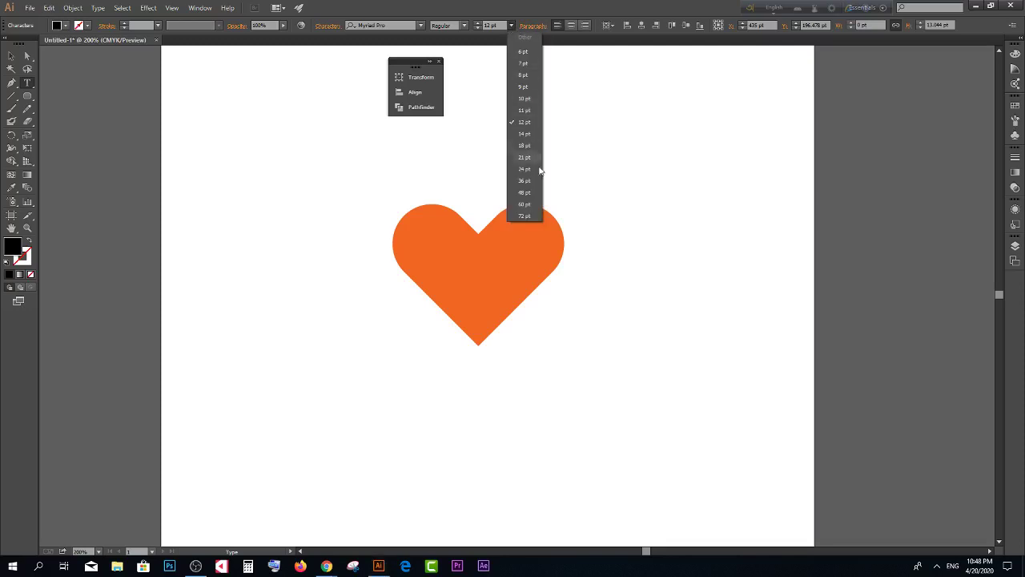
left_click(532, 212)
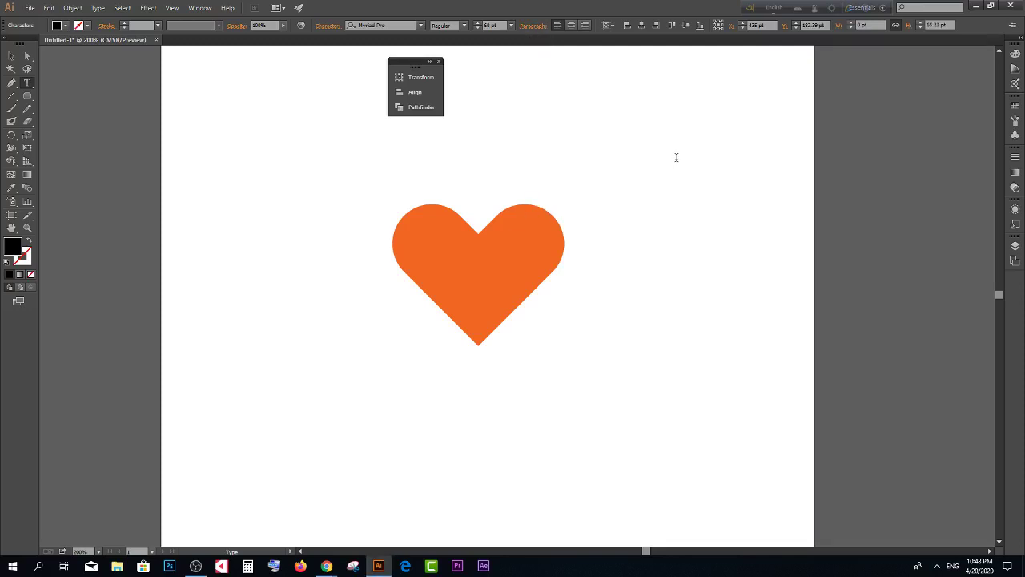
Step: Type 'Couple Fantasy', correcting the capitalisation typos along the way
type("X")
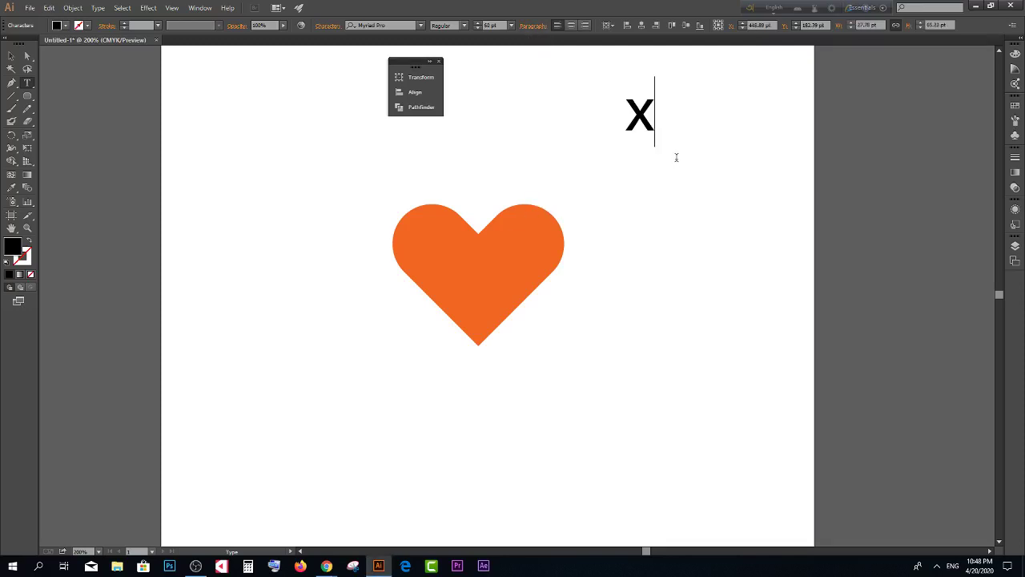
key("BackSpace")
type("co")
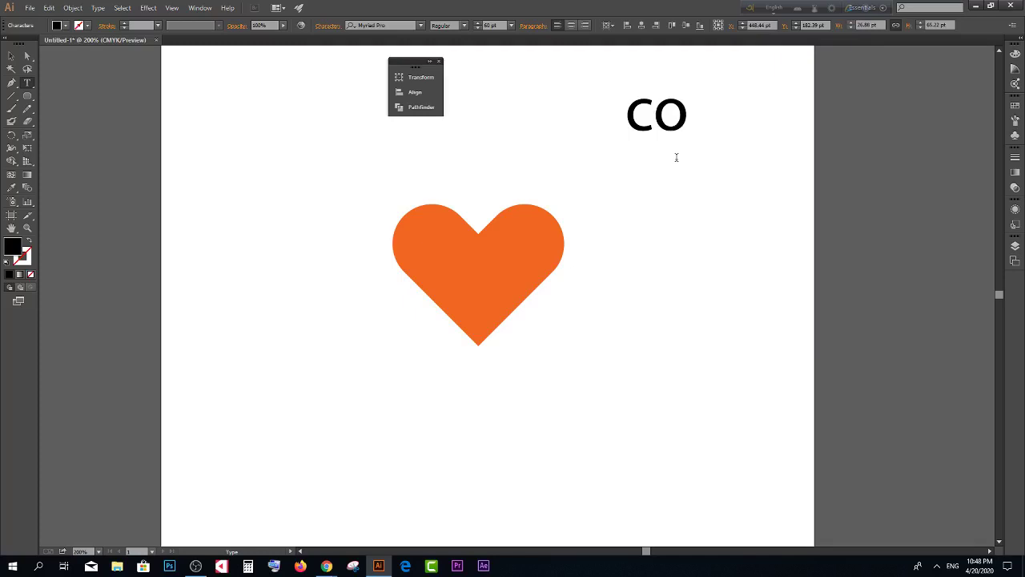
type("uple")
key("BackSpace")
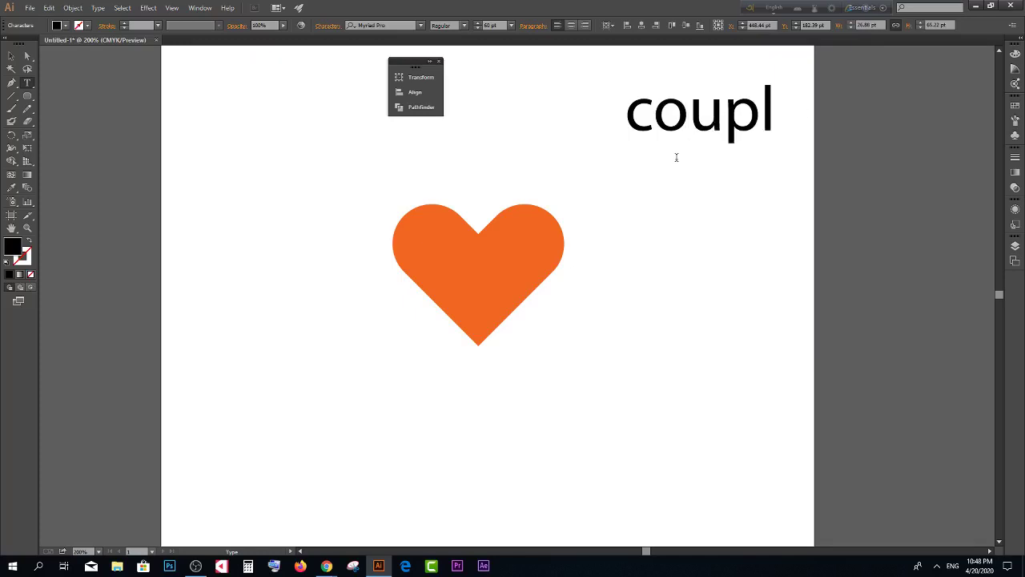
key("BackSpace")
key("BackSpace")
key("BackSpace")
key("BackSpace")
type("C")
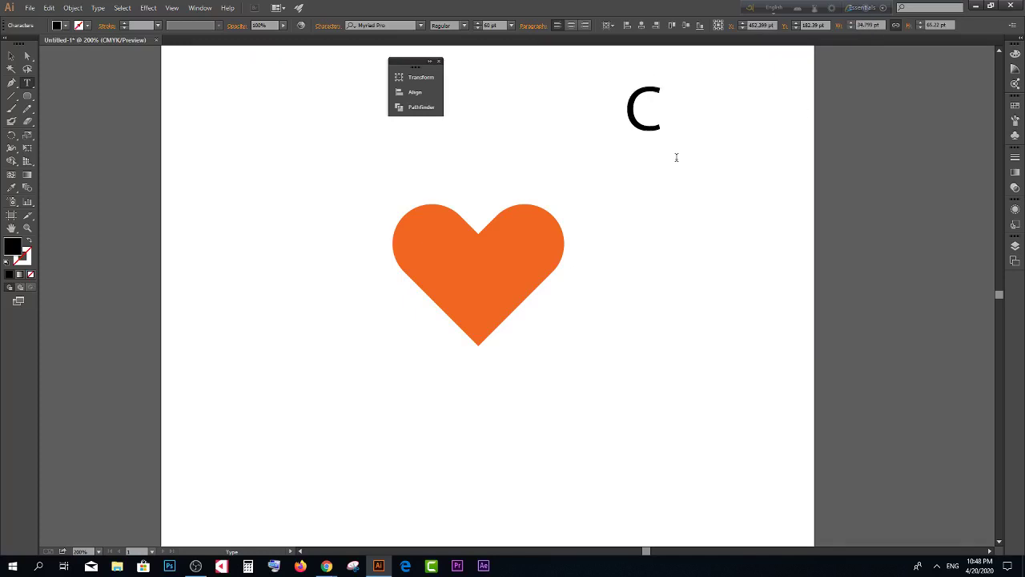
type("ou")
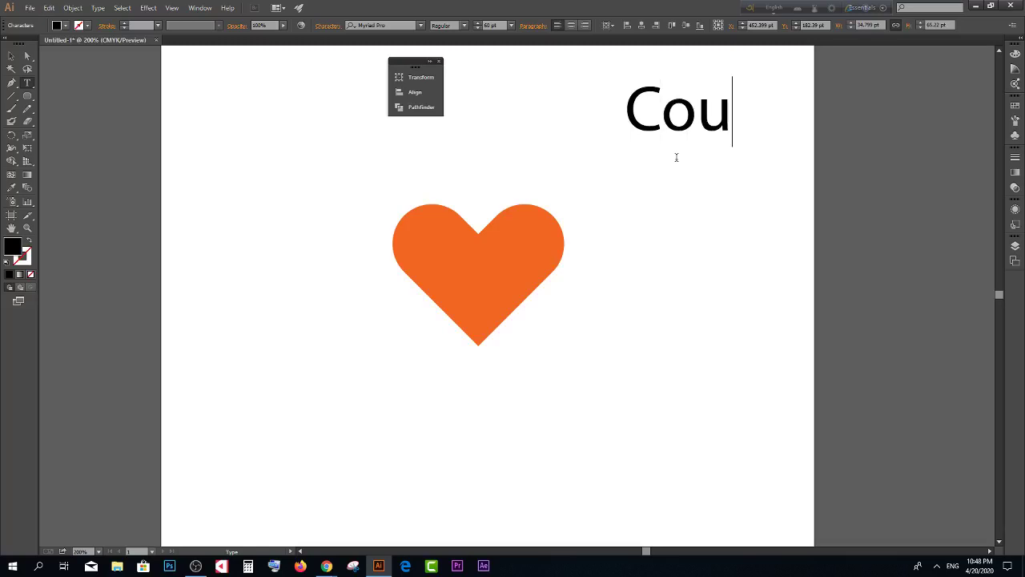
key("BackSpace")
key("BackSpace")
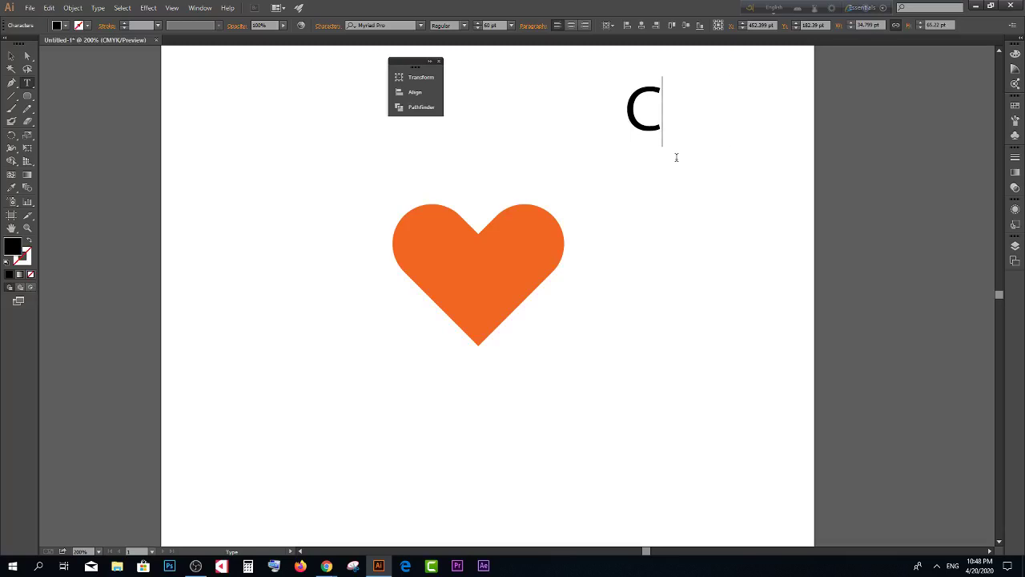
type("ou")
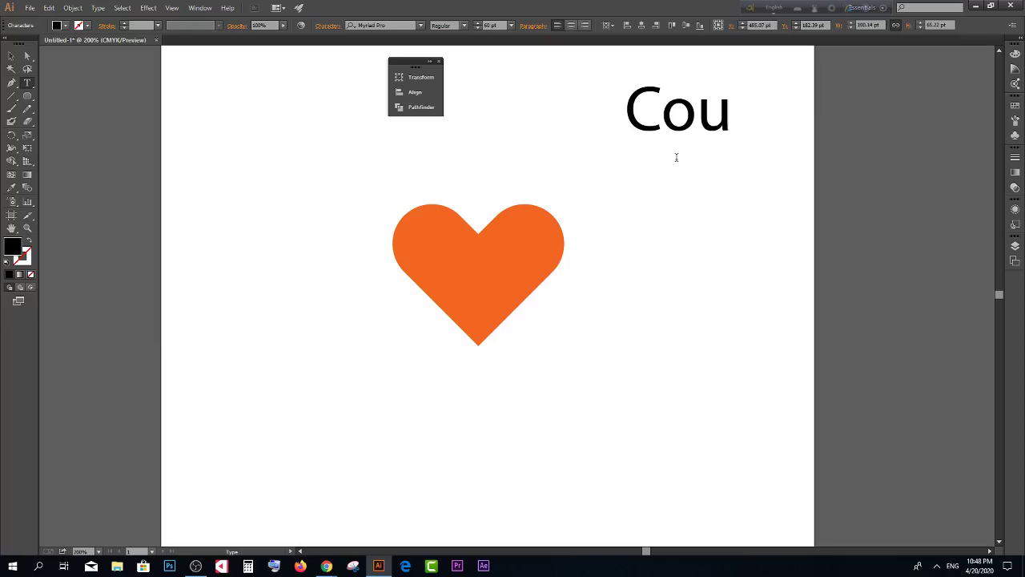
type("ple f")
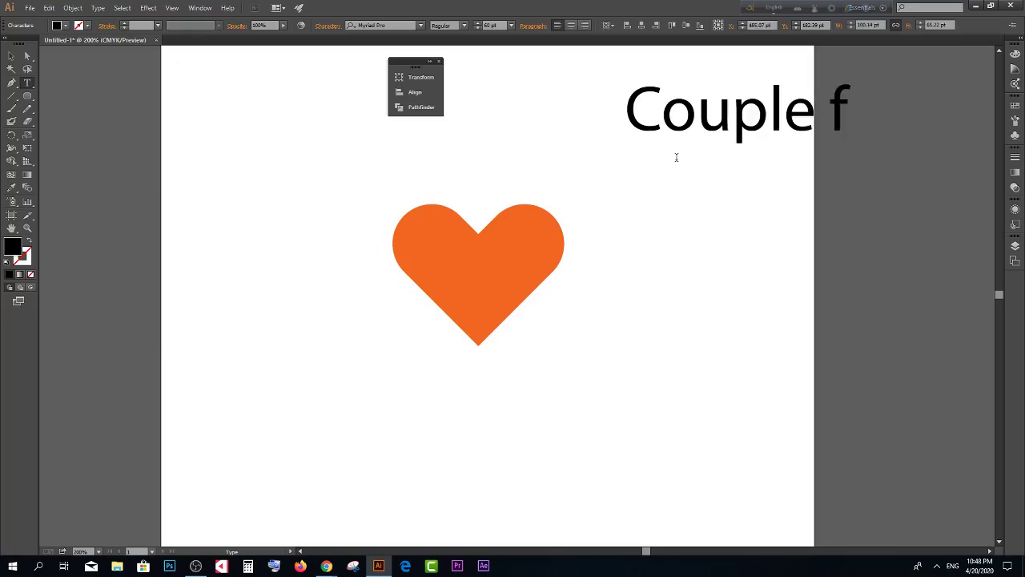
key("BackSpace")
type("FA")
key("BackSpace")
type("a")
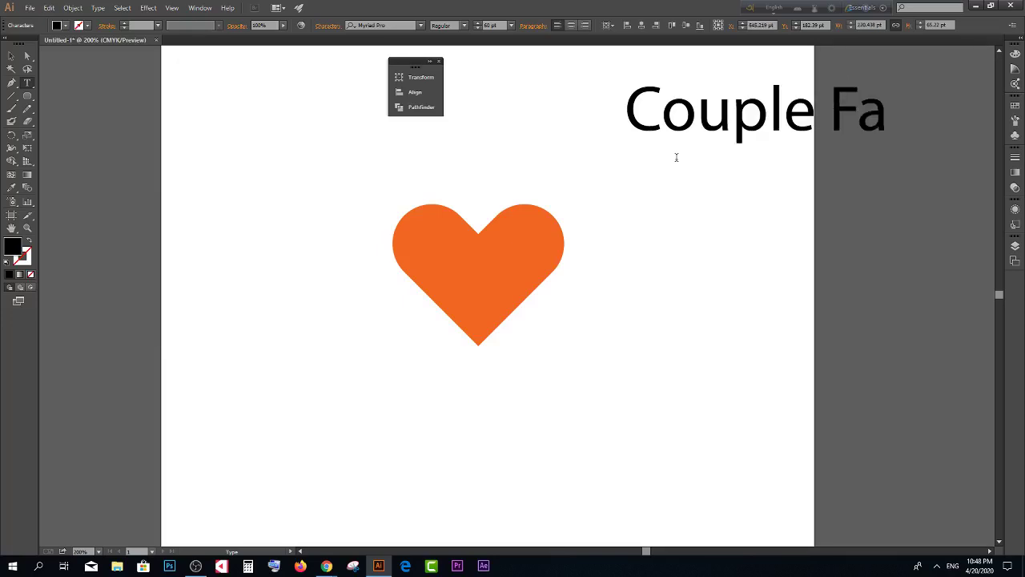
type("a")
key("BackSpace")
key("BackSpace")
type("an")
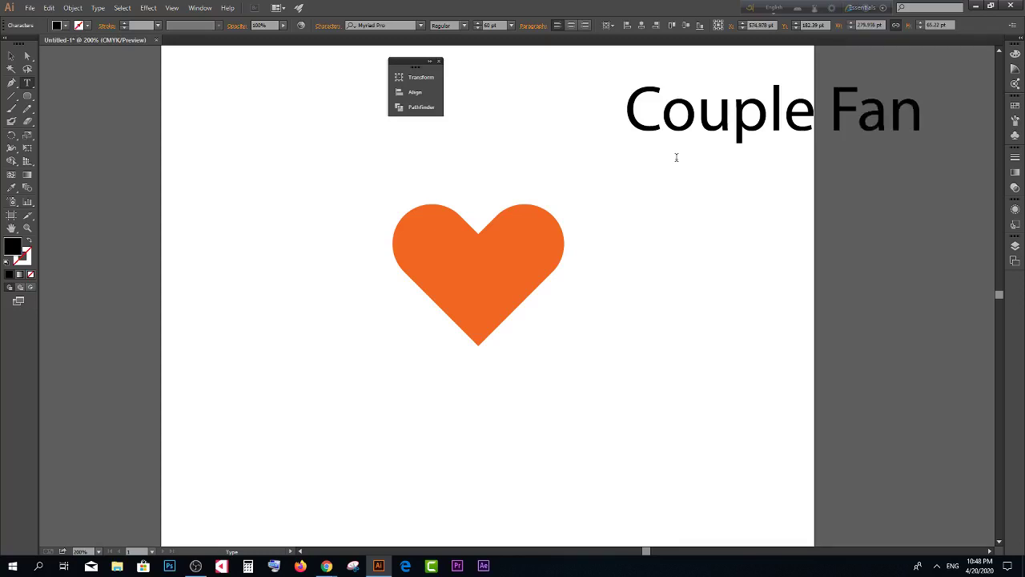
type("tasy")
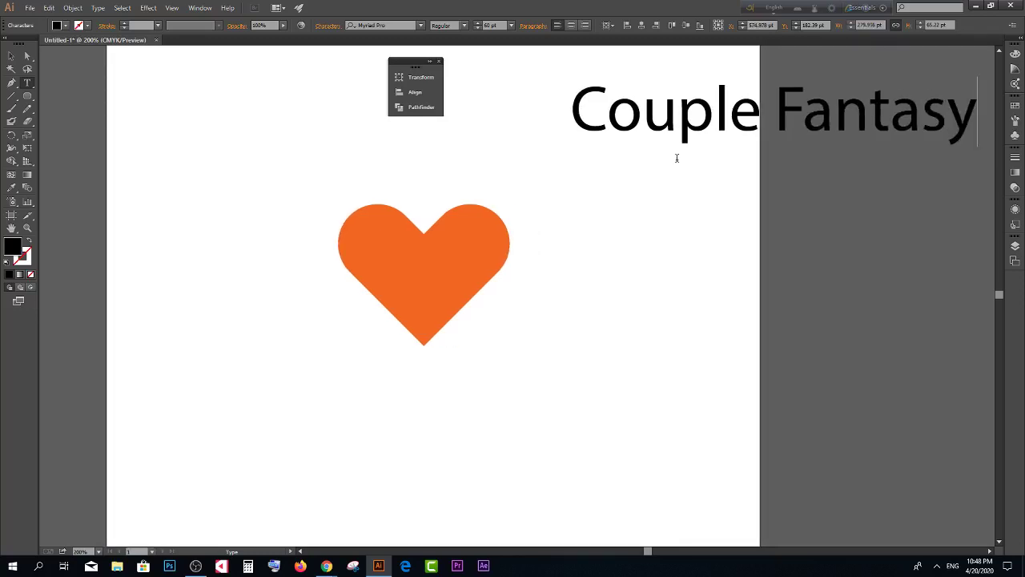
left_click(11, 57)
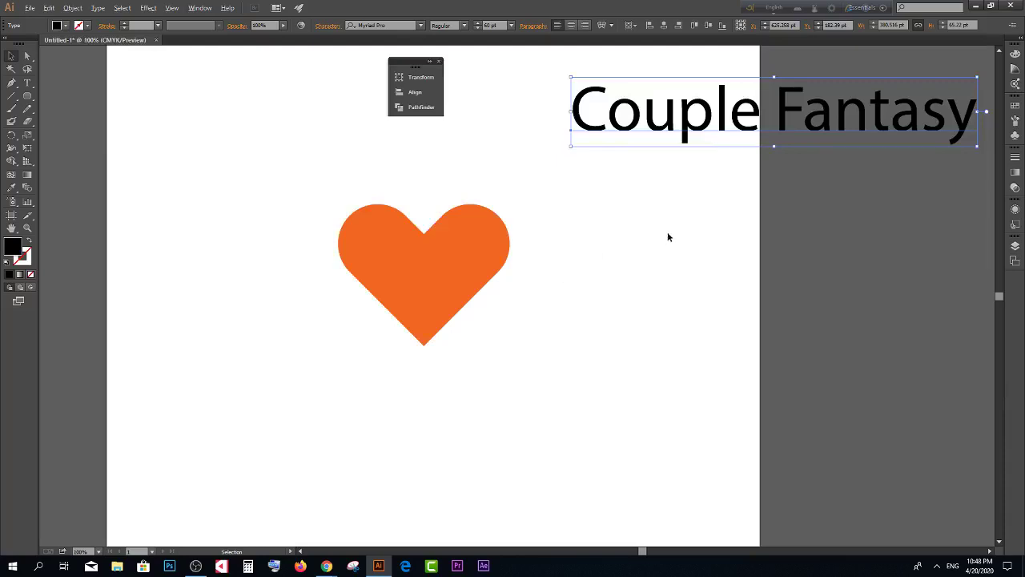
Step: Shift the text up-right, move the heart up-left, and duplicate it to the upper right
key("ctrl+1")
left_click_drag(687, 174, 768, 158)
left_click_drag(540, 267, 504, 213)
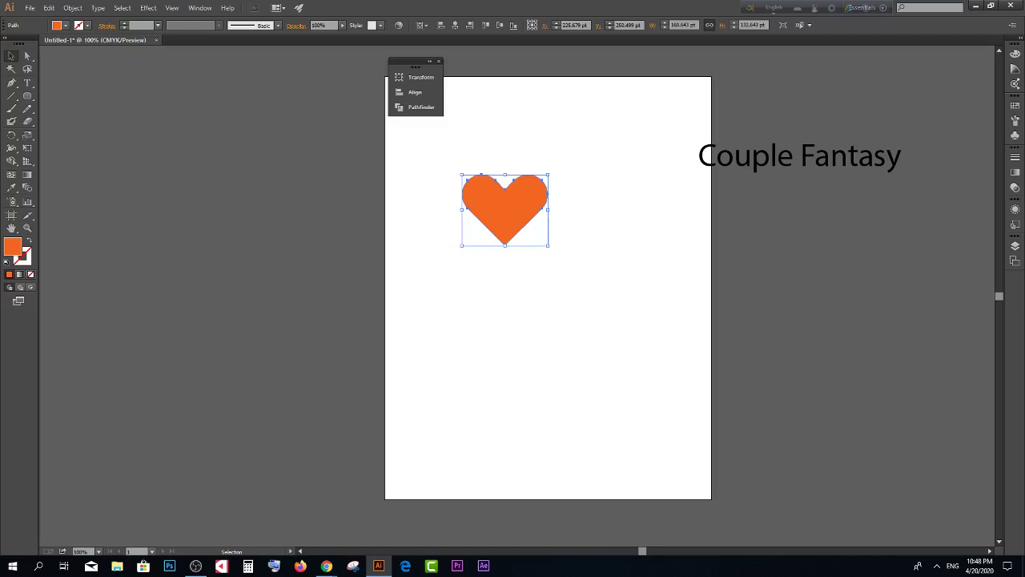
scroll(513, 228, "up", 2)
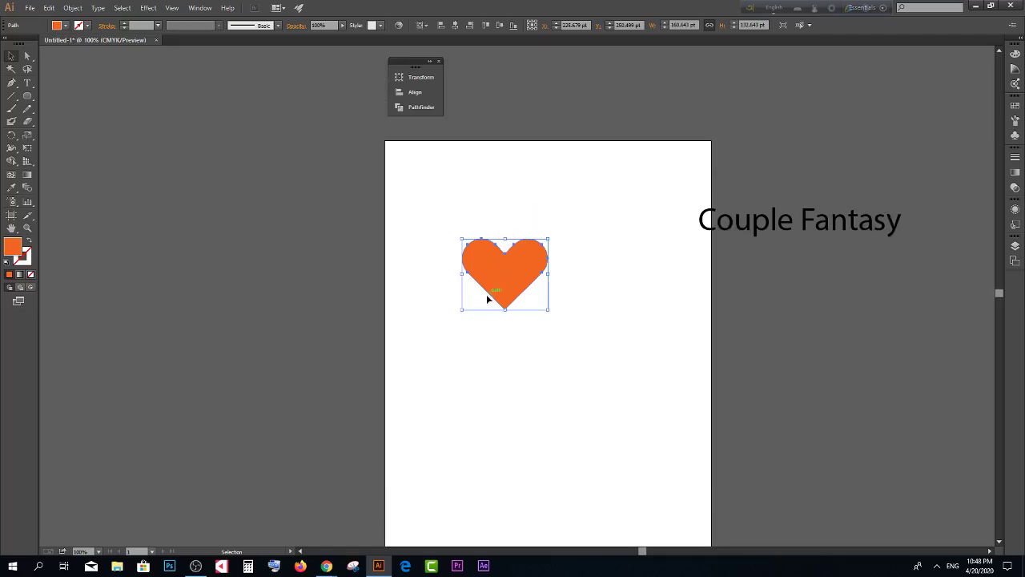
left_click_drag(504, 286, 590, 200)
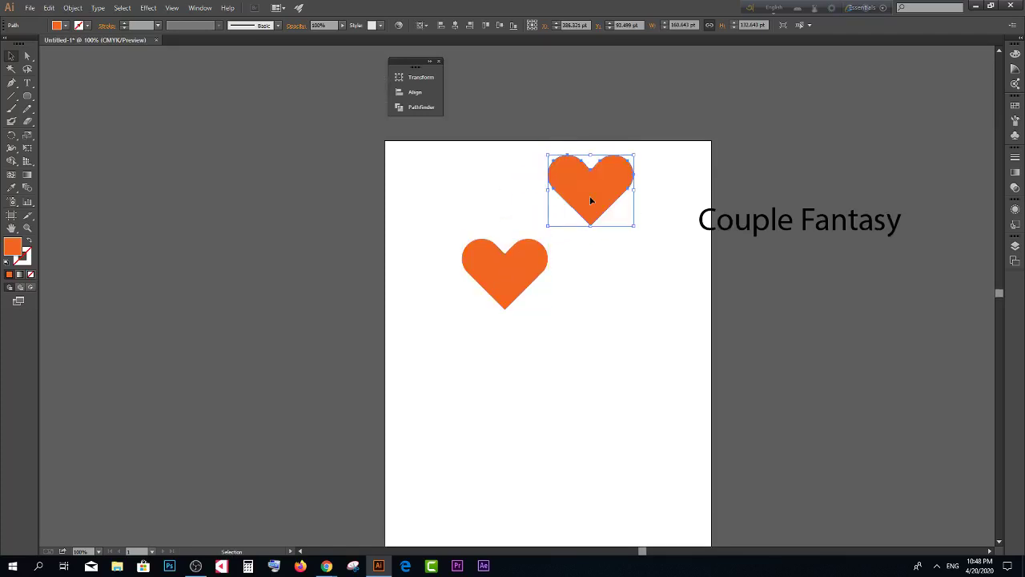
scroll(471, 252, "up", 2)
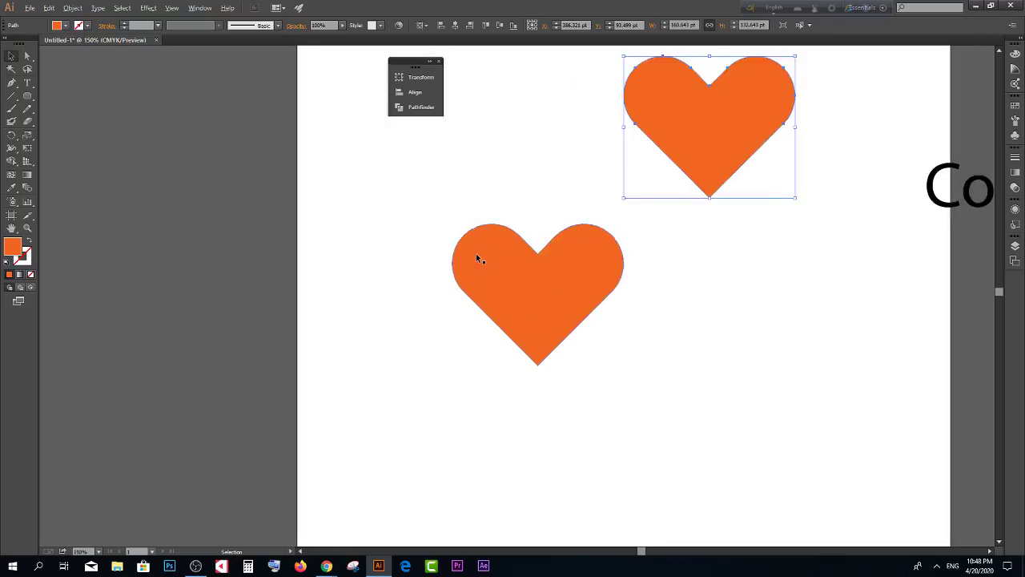
scroll(476, 253, "down", 1)
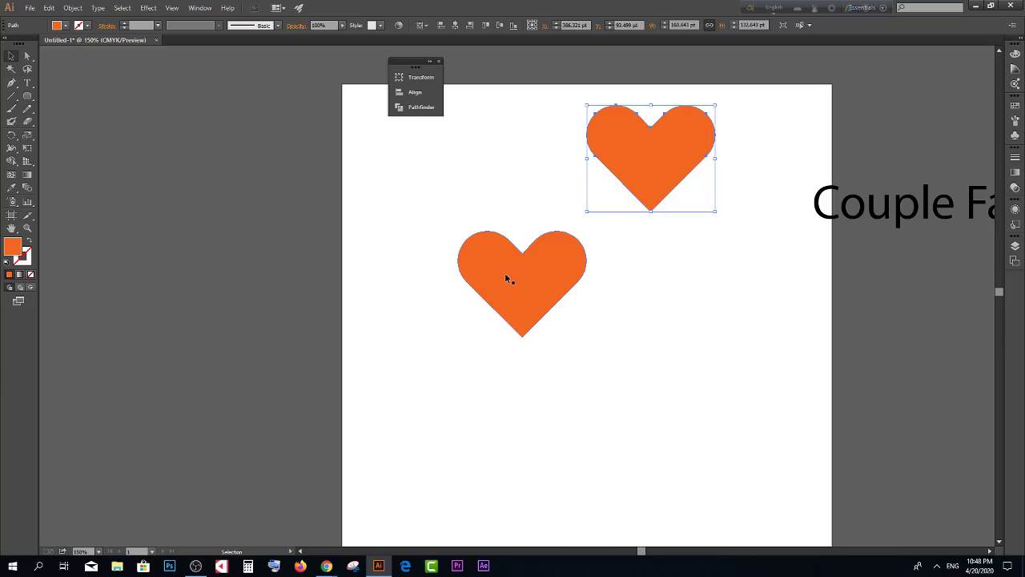
Step: Recolour the lower heart with the magenta fill swatch
left_click(471, 290)
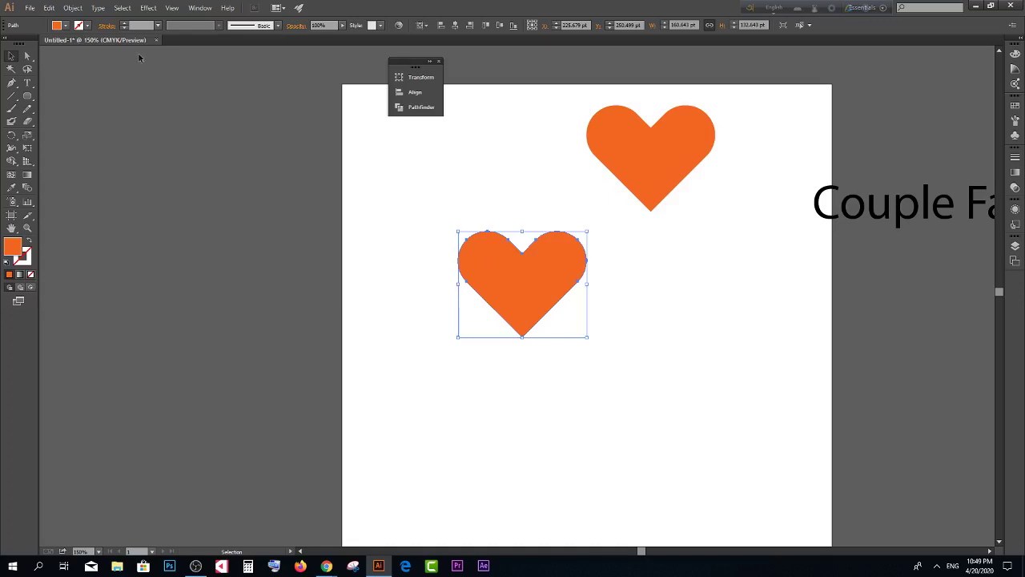
left_click(56, 26)
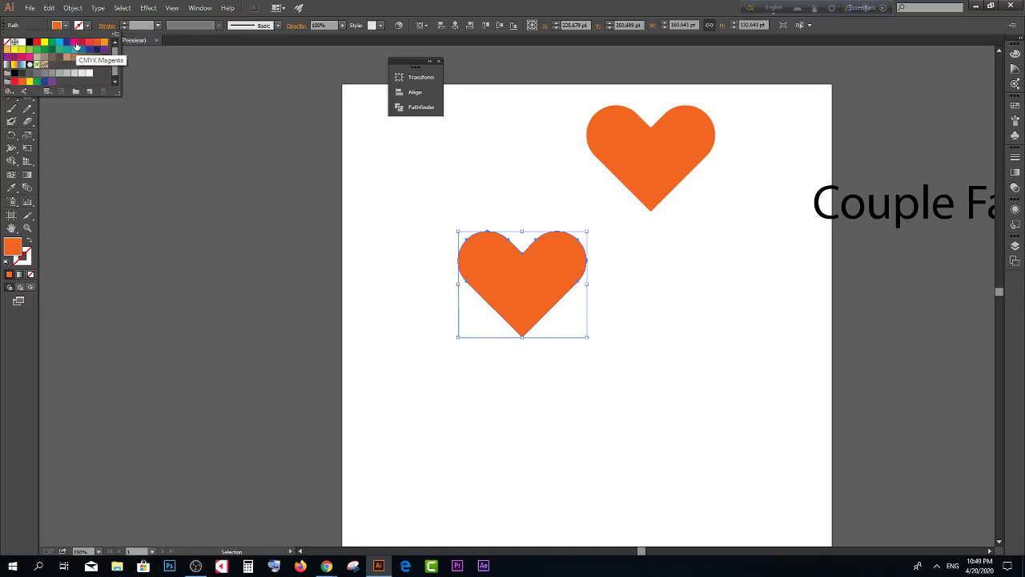
left_click(75, 42)
left_click(81, 43)
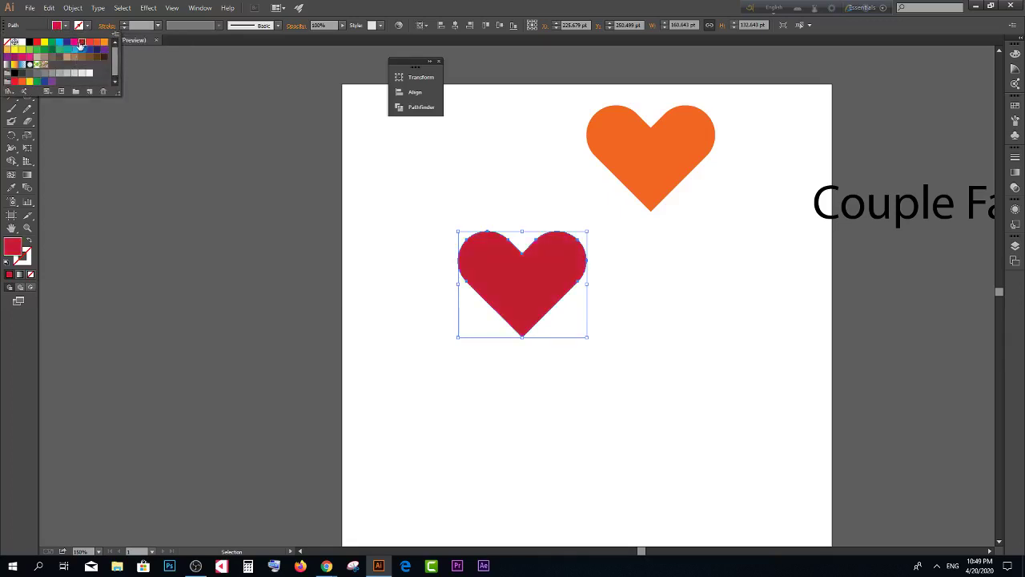
left_click(75, 42)
left_click(428, 362)
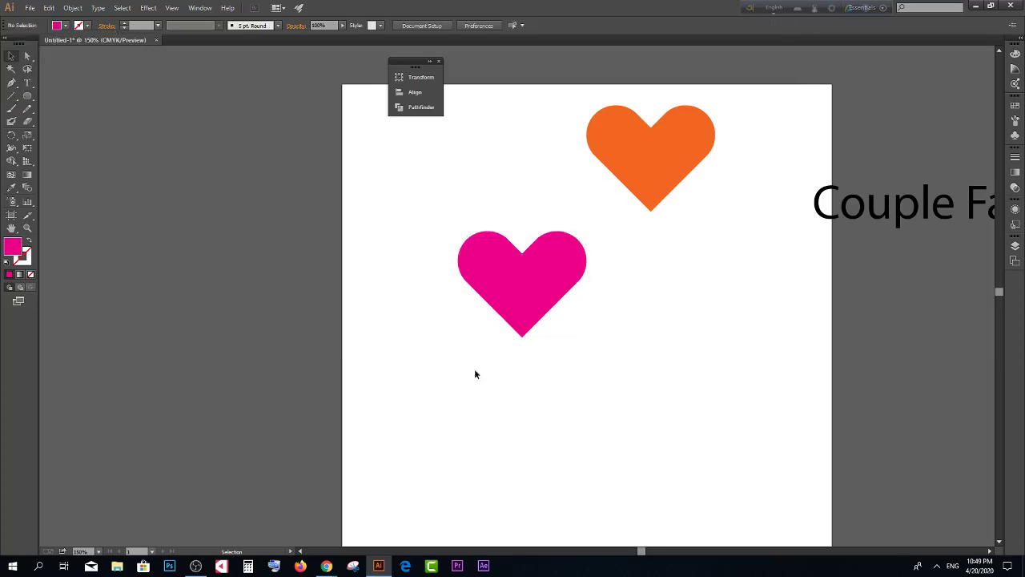
left_click(521, 283)
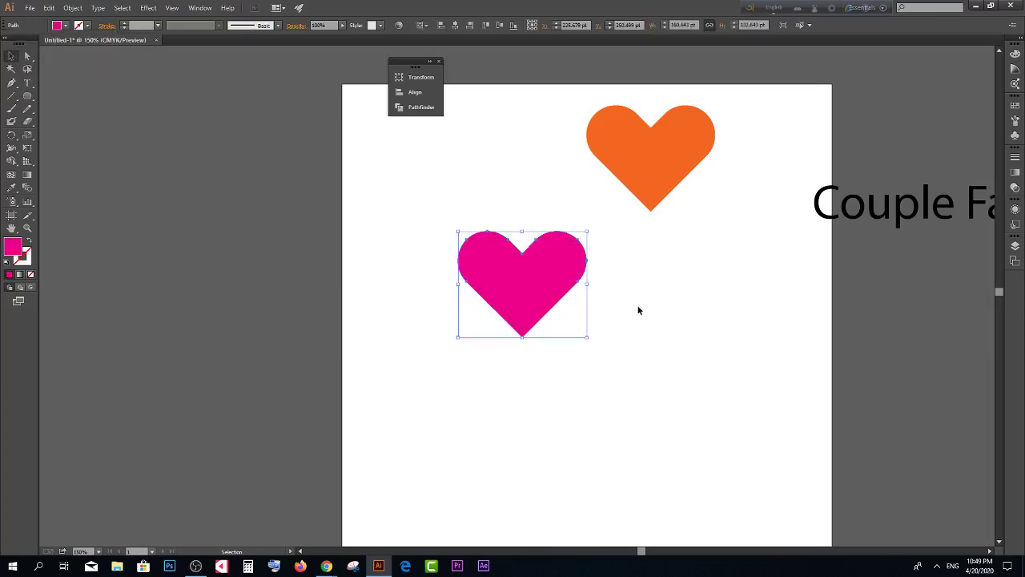
left_click(661, 343)
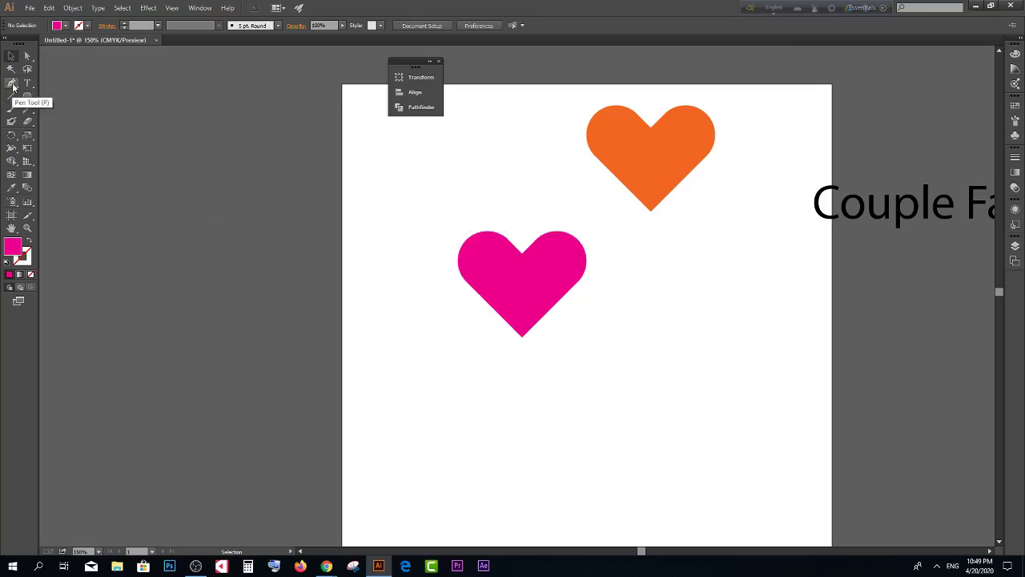
Step: Draw a curved Pen path from the heart's bottom point up through its top notch
left_click(12, 85)
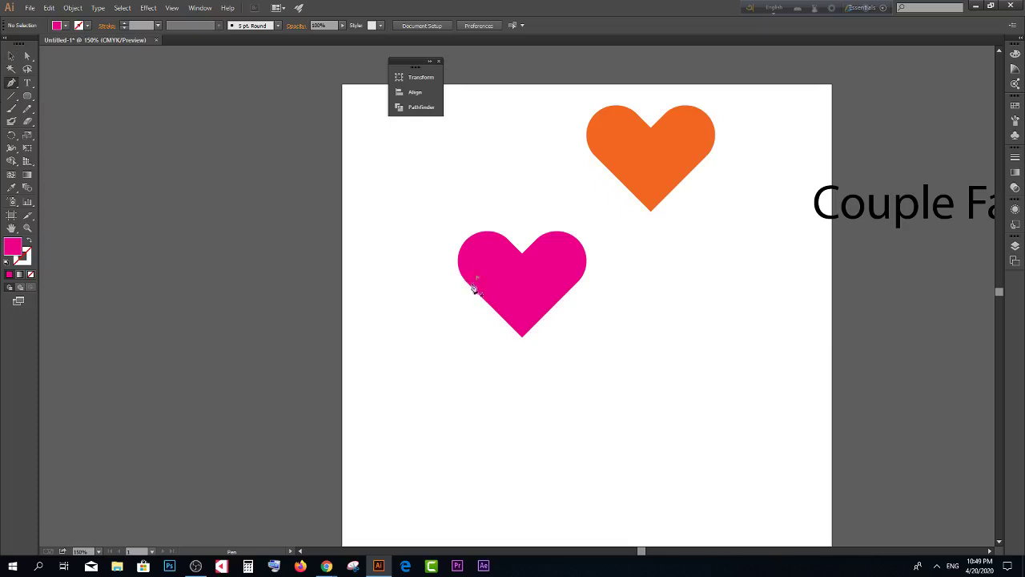
left_click(521, 333)
left_click(522, 351)
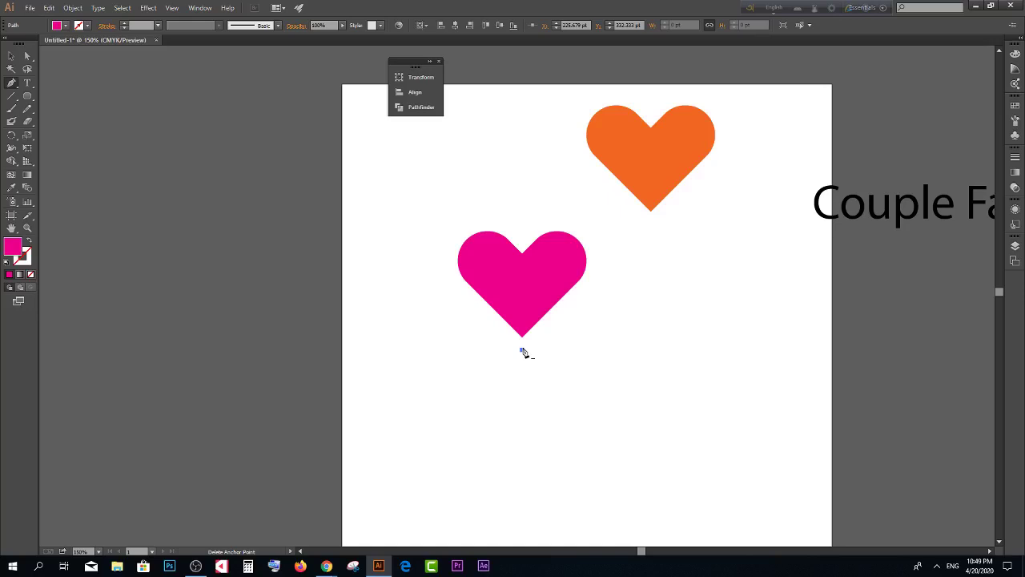
mouse_move(523, 351)
left_mouse_down()
mouse_move(522, 257)
mouse_move(605, 308)
mouse_move(624, 294)
mouse_move(607, 292)
mouse_move(615, 299)
left_mouse_up()
left_click_drag(613, 295, 618, 297)
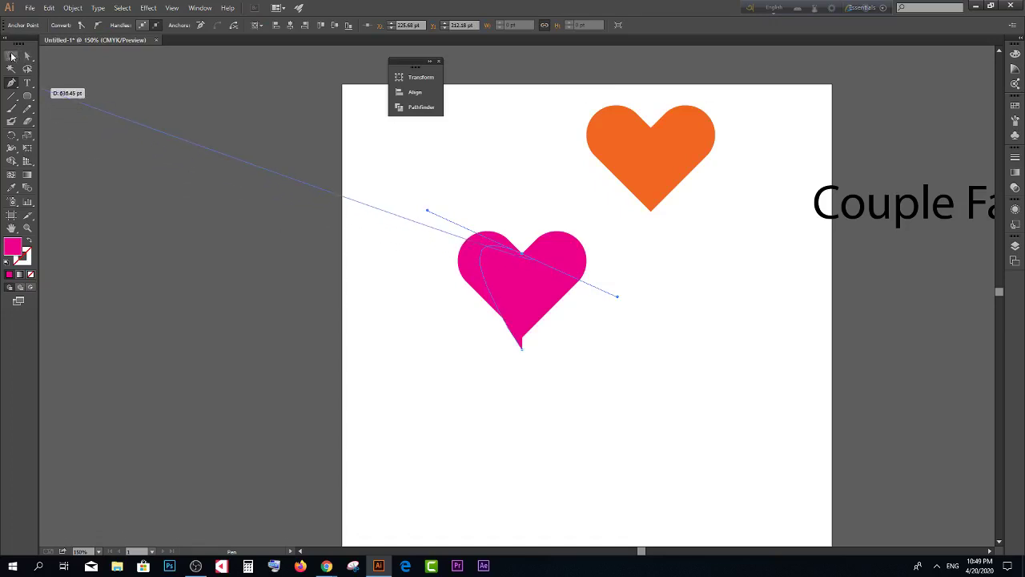
left_click(12, 56)
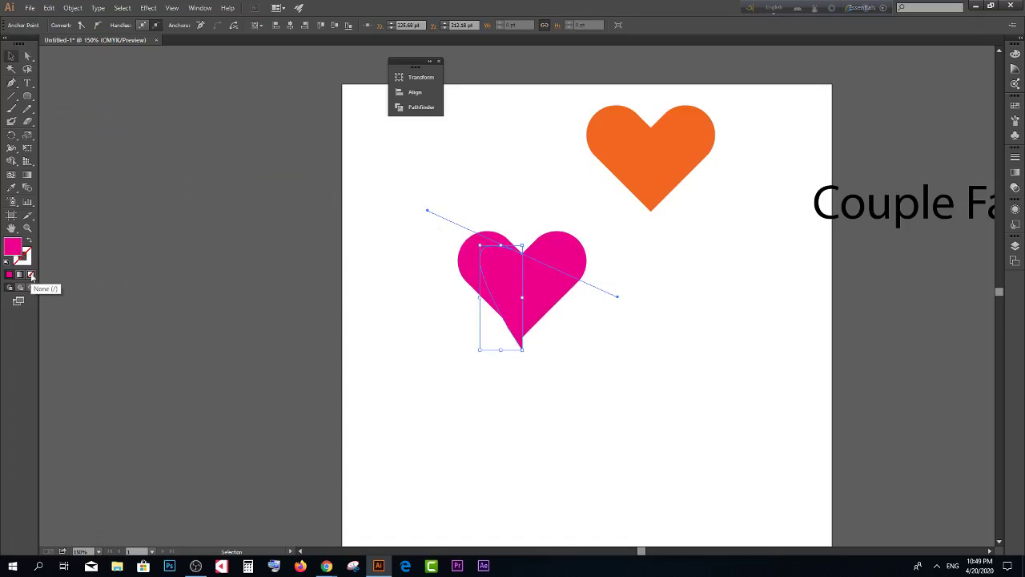
Step: Give the curve no fill, then Shape Builder-delete the heart region right of it
left_click(31, 274)
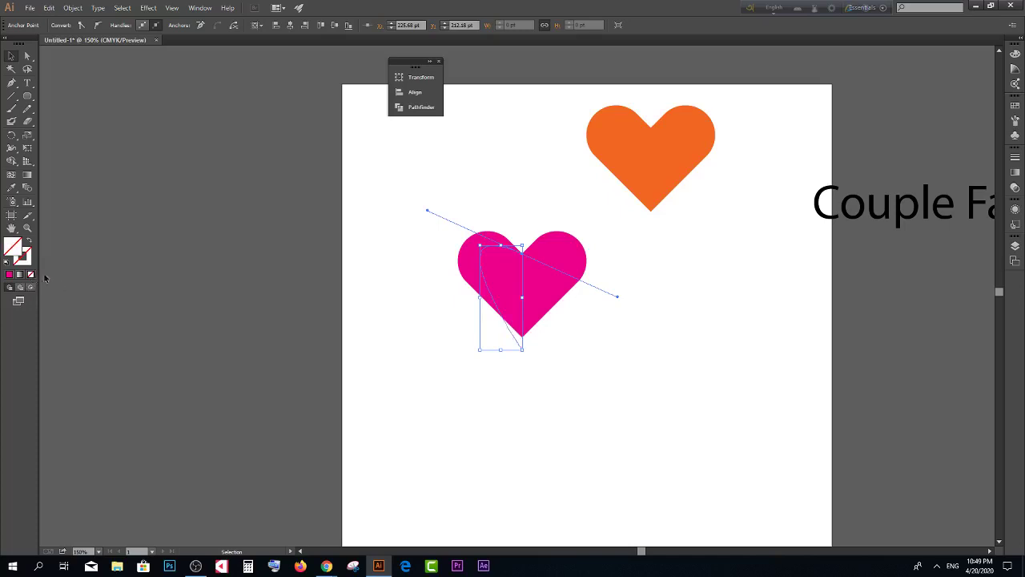
left_click(603, 336)
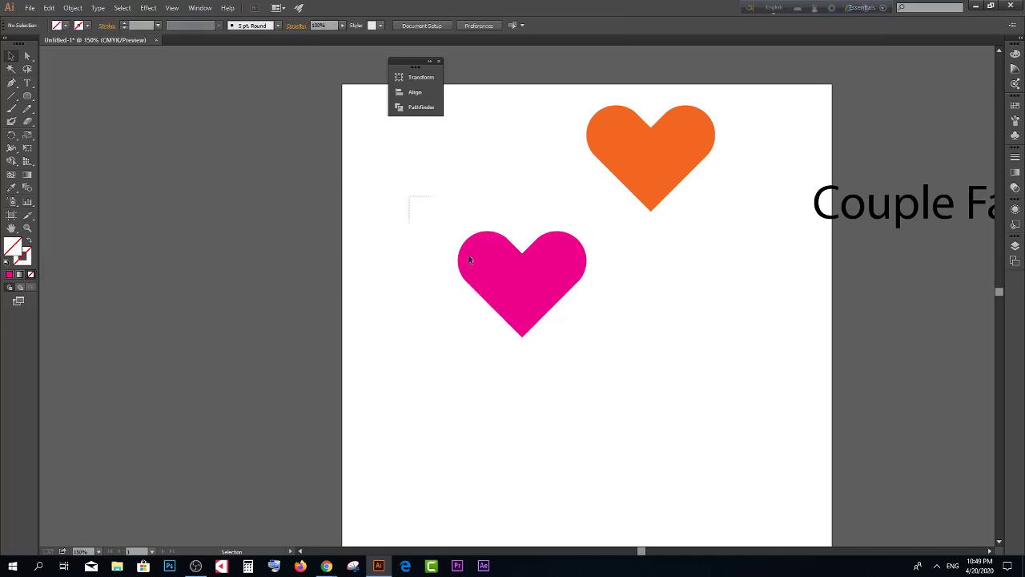
left_click_drag(470, 259, 606, 361)
left_click_drag(410, 164, 590, 383)
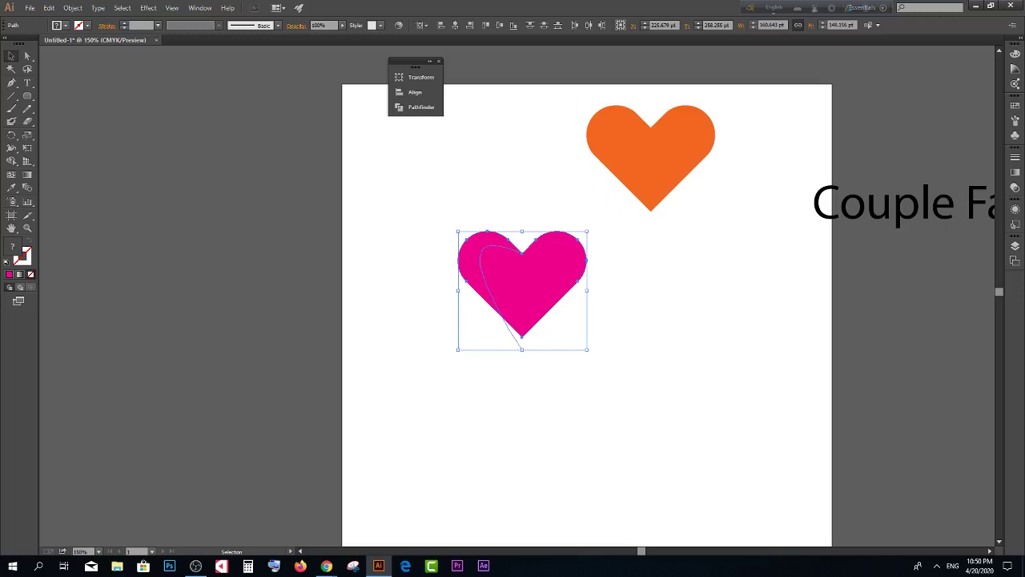
scroll(516, 282, "up", 2)
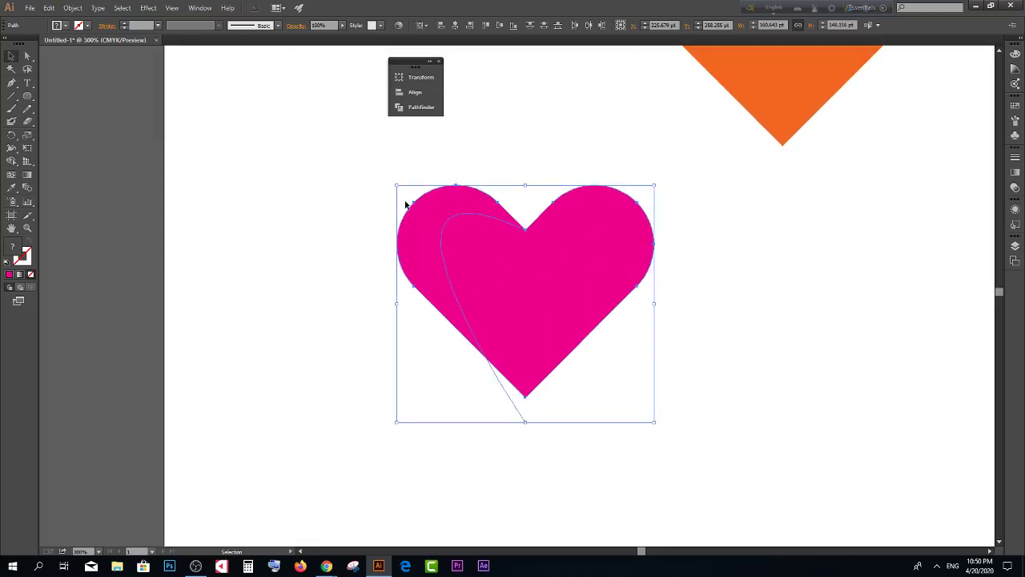
left_click(11, 161)
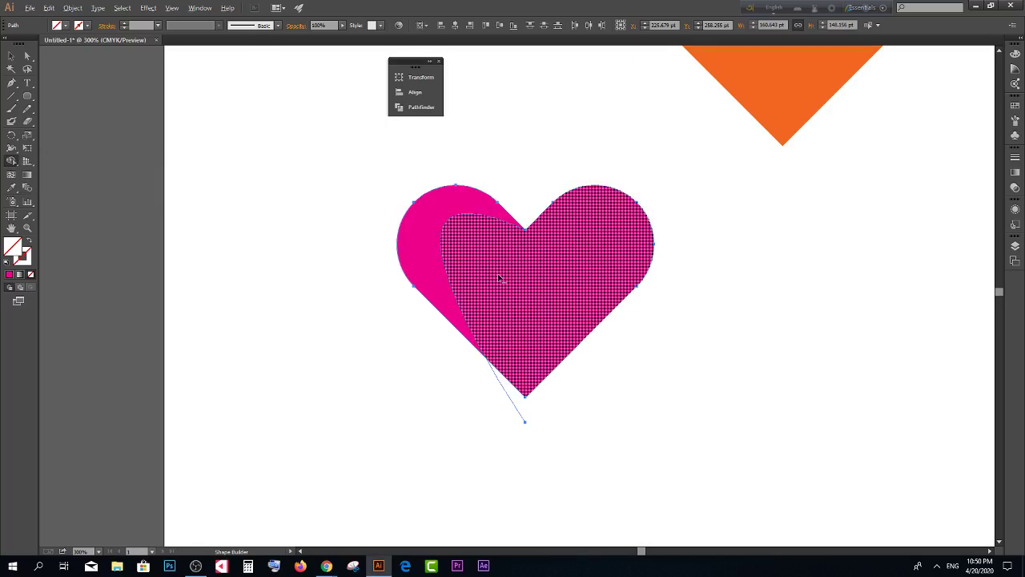
left_click_drag(499, 274, 695, 240)
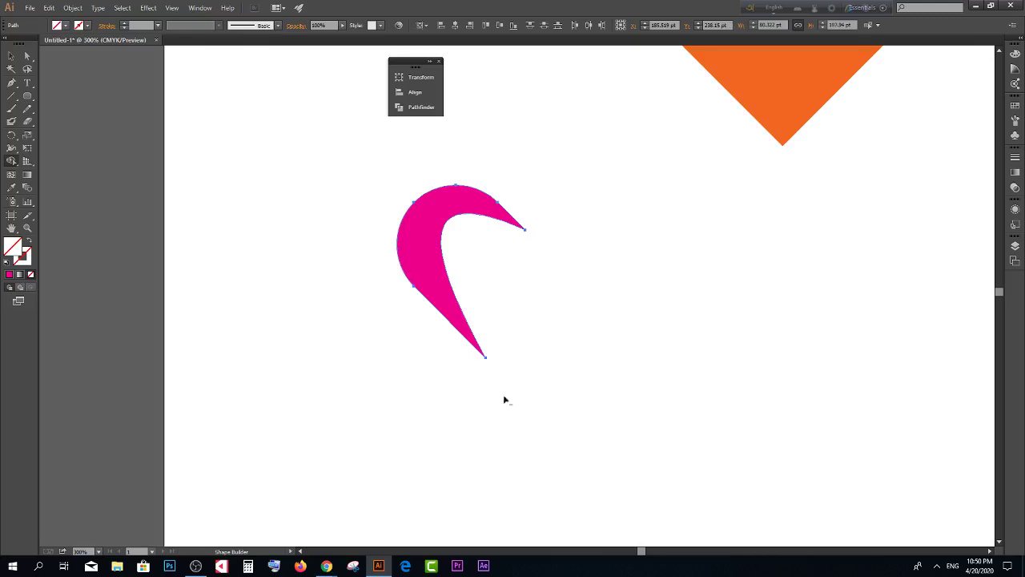
left_click(11, 56)
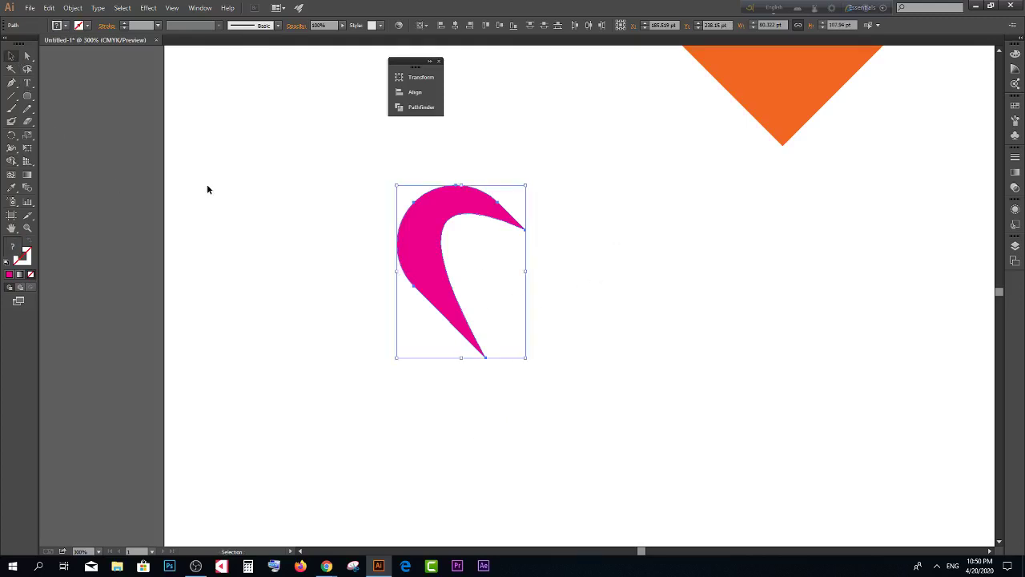
left_click(206, 187)
Step: Reposition the crescent and draw a small circle, about 21.33 pt, above it
left_click_drag(426, 244, 384, 232)
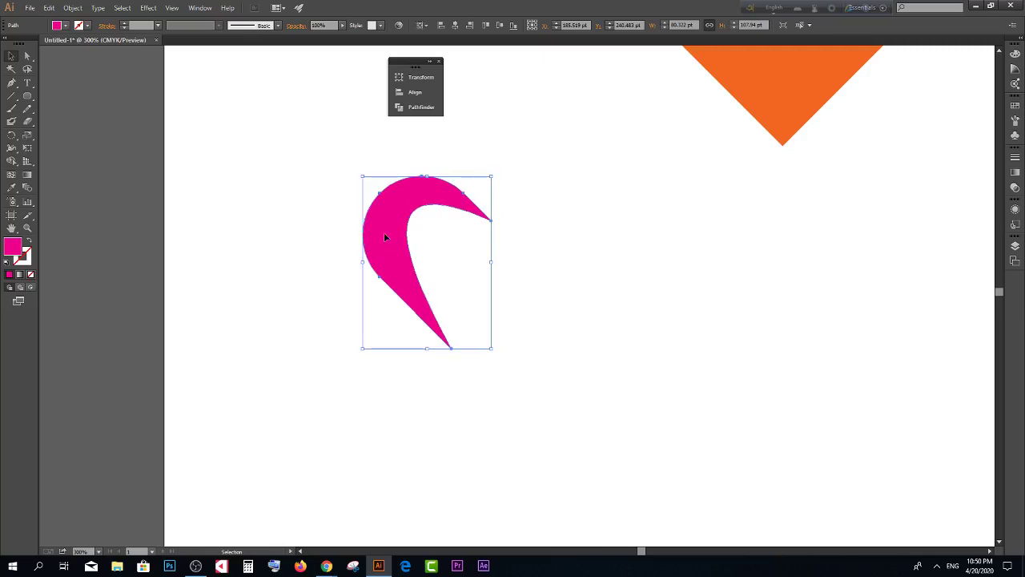
left_click(530, 234)
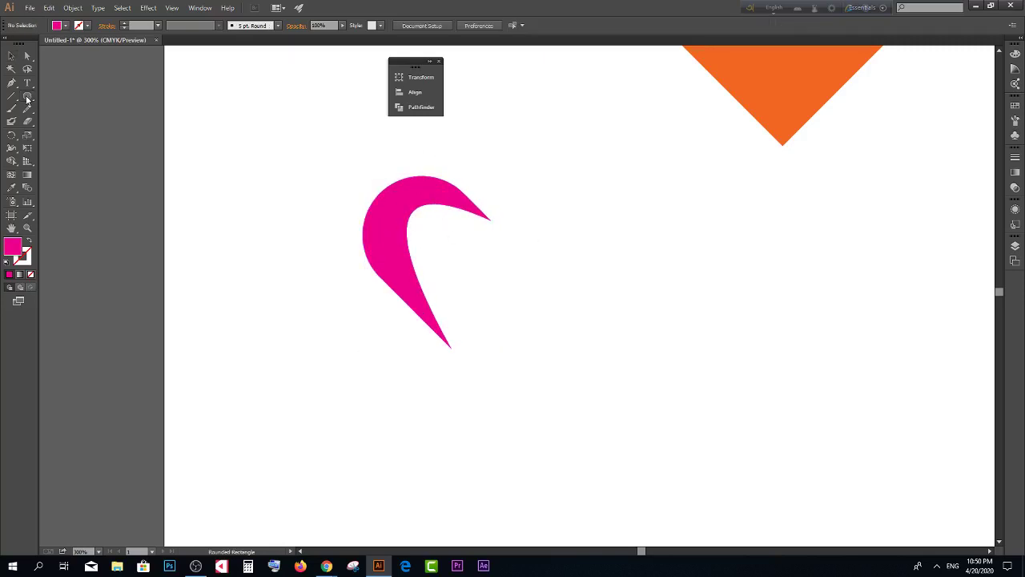
left_click_drag(28, 95, 81, 120)
left_click_drag(420, 146, 437, 160)
left_click(11, 55)
left_click(310, 179)
Step: Centre the circle head above the crescent body using smart guides, then check the figure's selection
scroll(358, 198, "up", 1)
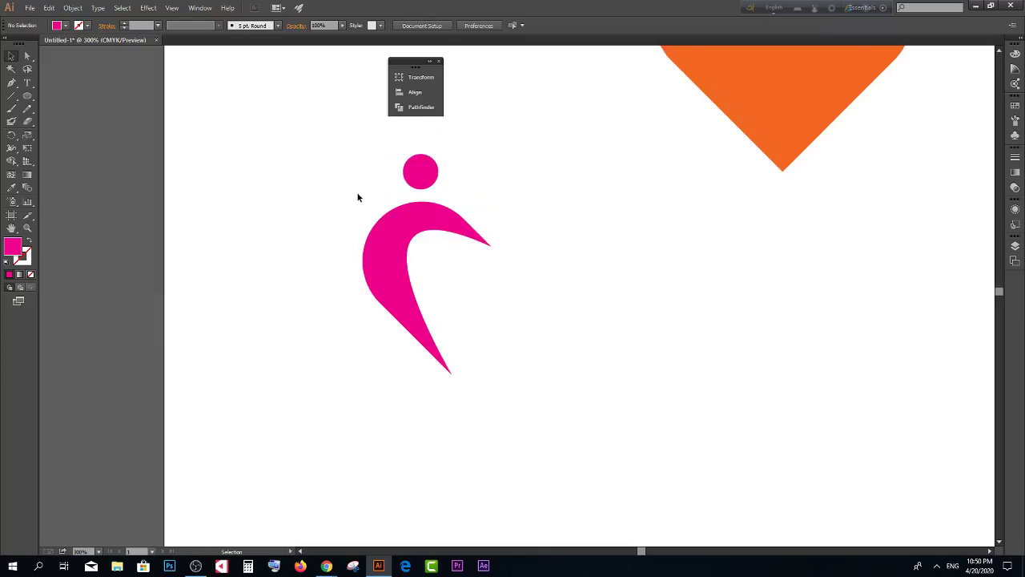
scroll(360, 194, "up", 1)
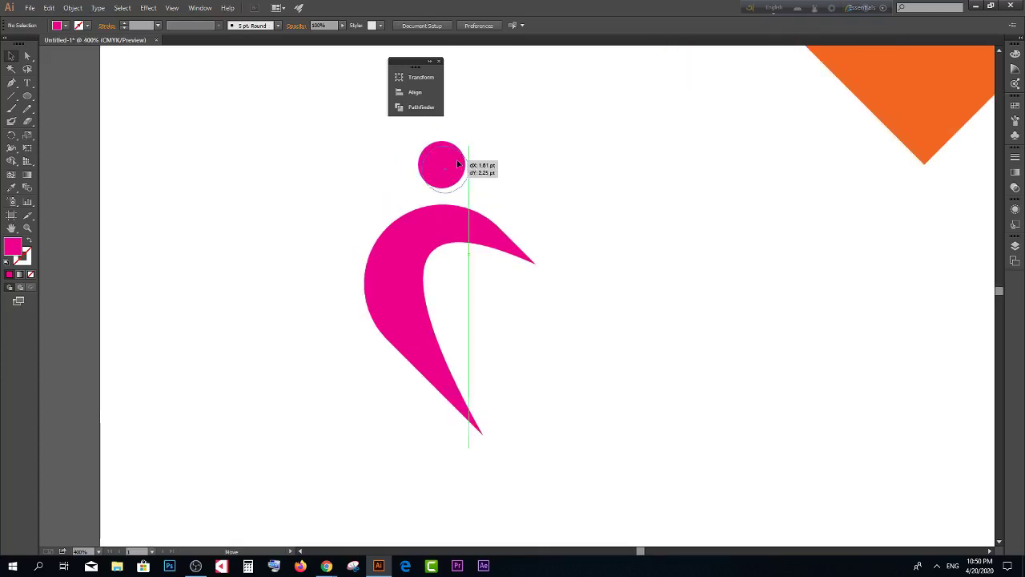
left_click_drag(440, 163, 445, 170)
left_click(345, 169)
scroll(555, 213, "down", 2)
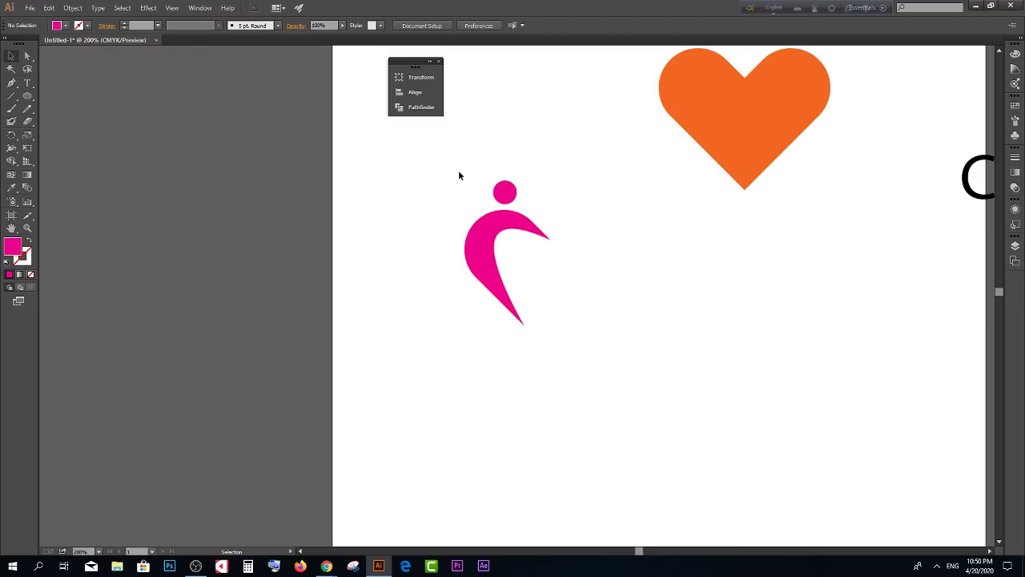
mouse_move(458, 170)
left_mouse_down()
mouse_move(542, 270)
mouse_move(603, 376)
left_mouse_up()
left_click(524, 250)
left_click_drag(518, 245, 540, 275)
left_click(543, 285)
Step: Delete the stray inner curve in Outline view, then return to Preview
key("ctrl+y")
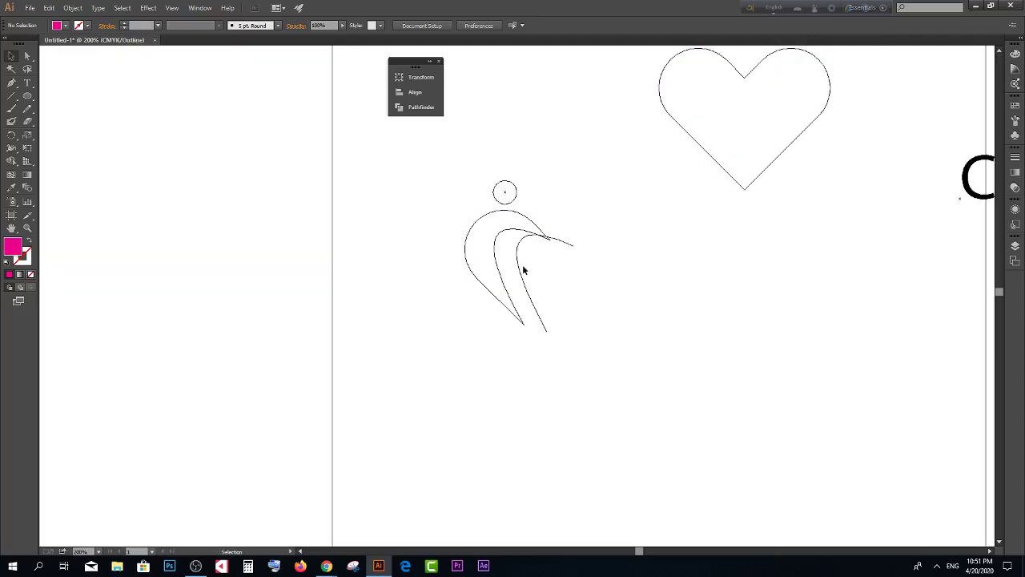
left_click(518, 256)
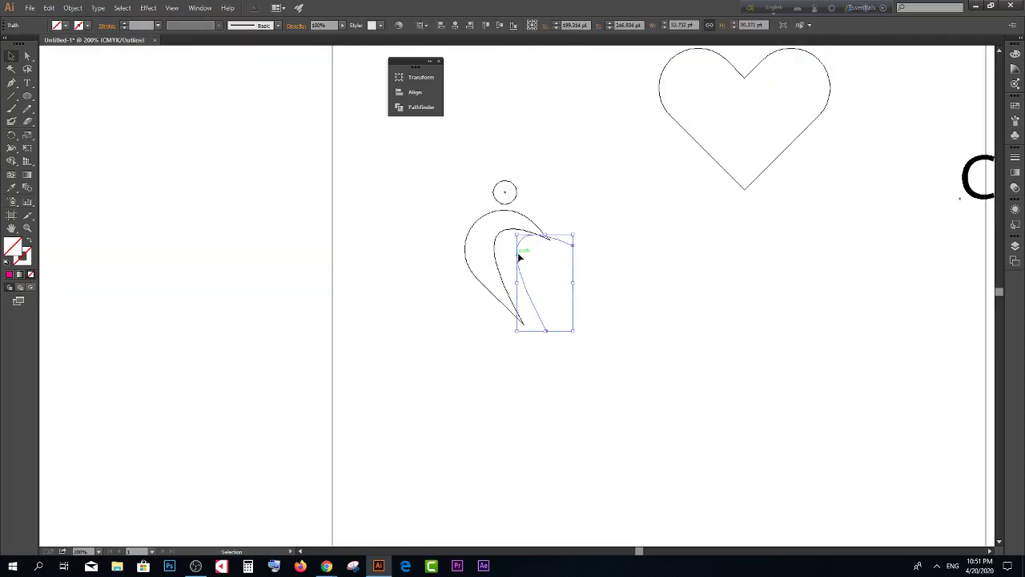
key("Delete")
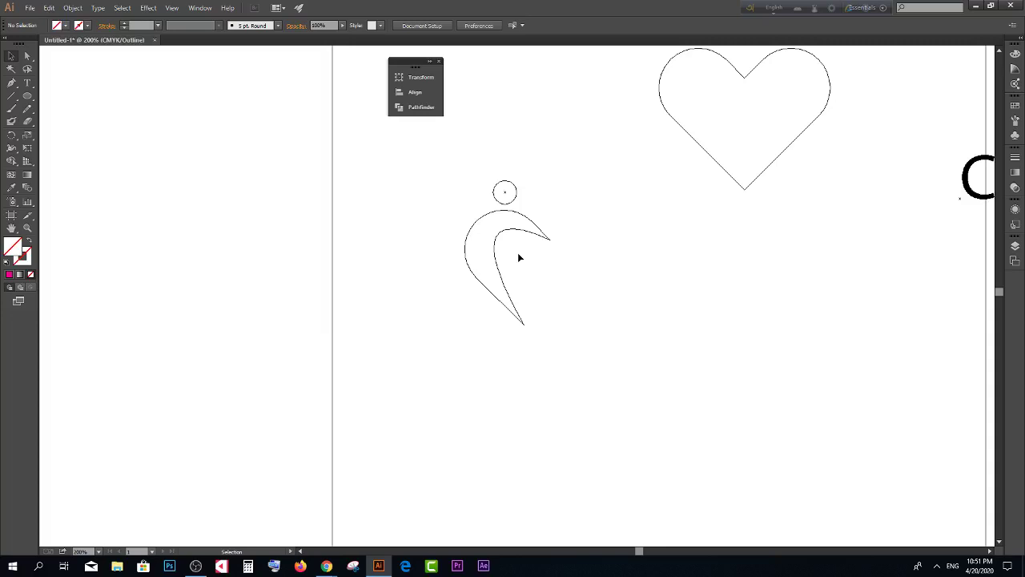
key("ctrl+y")
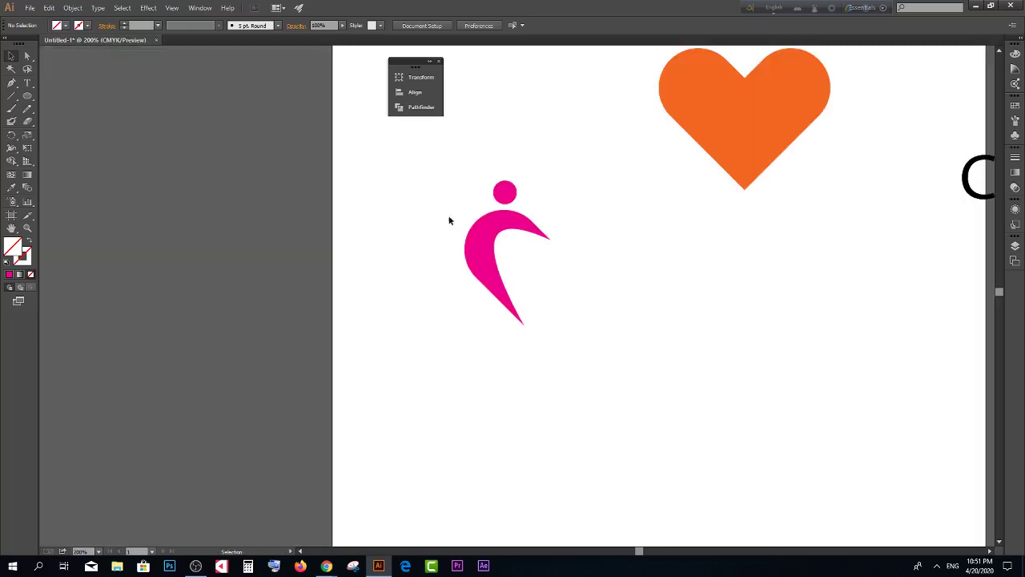
Step: Marquee-select both the circle head and the crescent body
left_click_drag(435, 135, 563, 324)
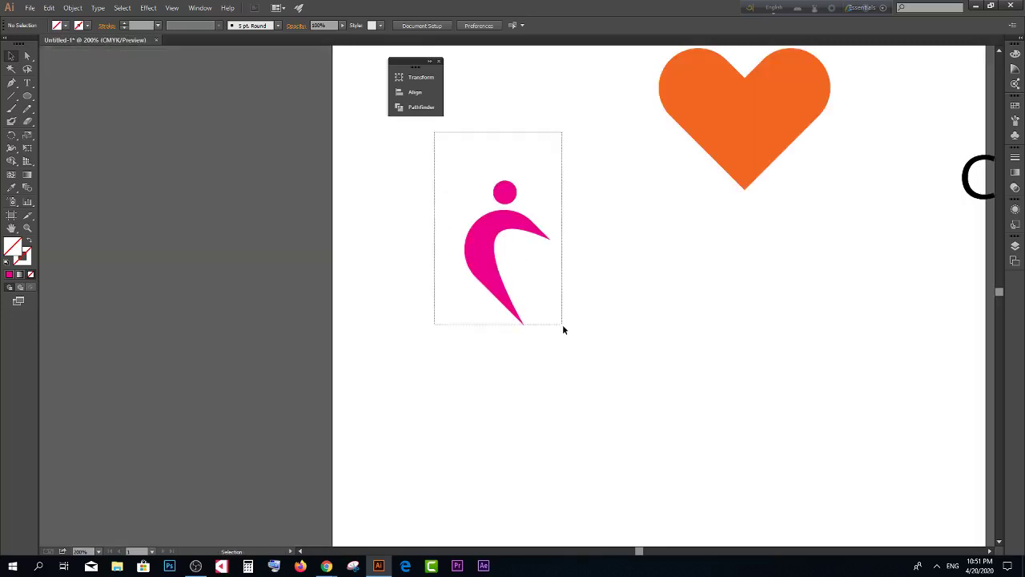
left_click(483, 237, "shift")
left_click(484, 237)
left_click_drag(460, 160, 596, 350)
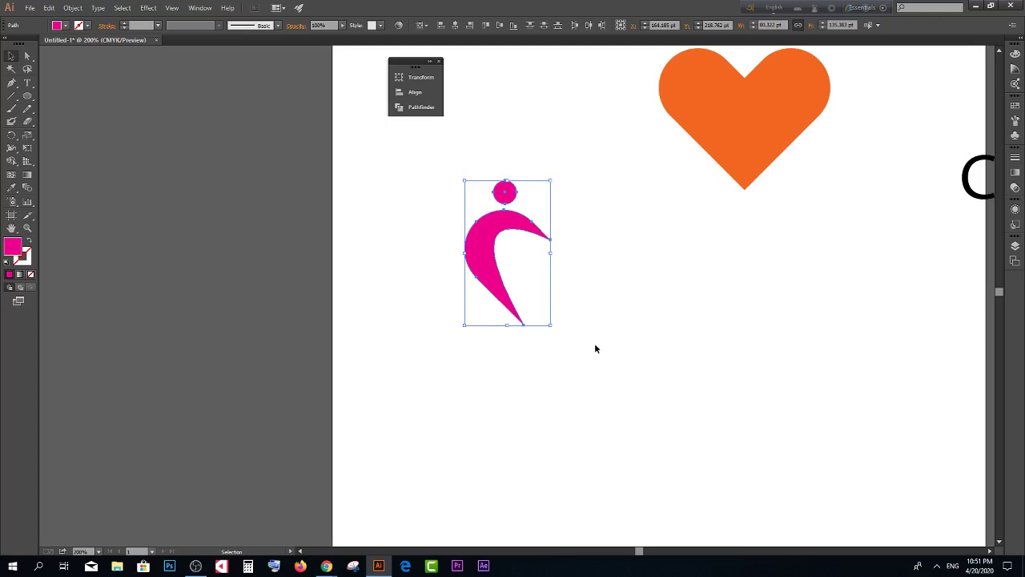
Step: Group the magenta head and crescent body into one figure and select the group
key("a")
key("v")
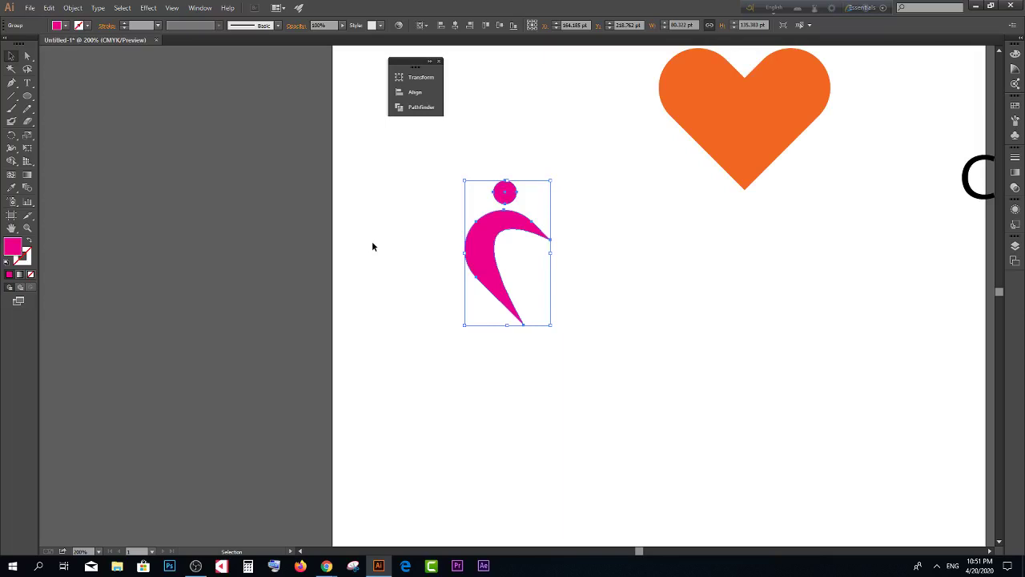
left_click(396, 215)
left_click(493, 234)
Step: Reflect the figure across the vertical axis with Preview on, creating a mirrored copy
right_click(487, 231)
mouse_move(539, 306)
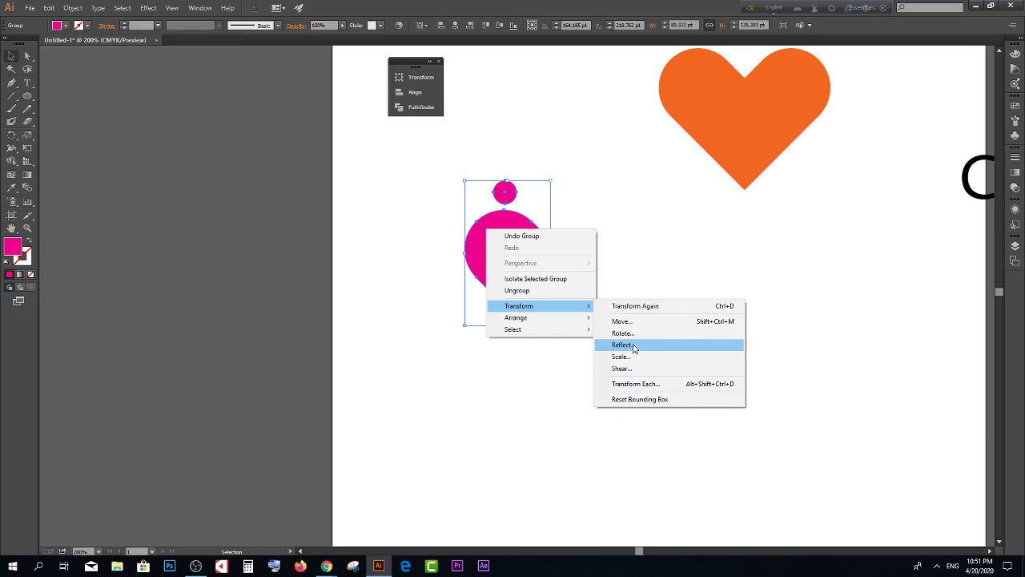
left_click(623, 344)
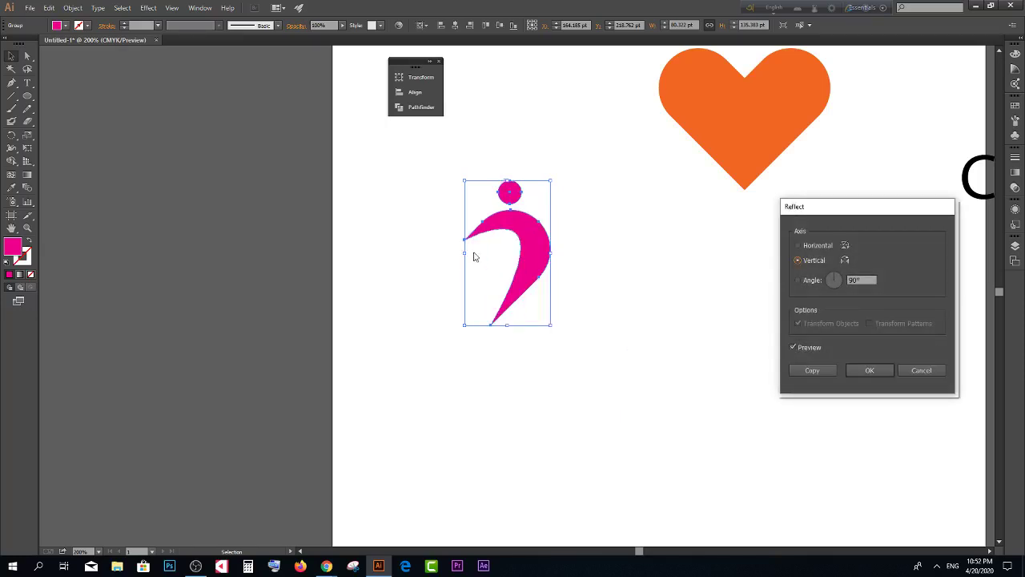
left_click(793, 347)
left_click(793, 347)
left_click(798, 246)
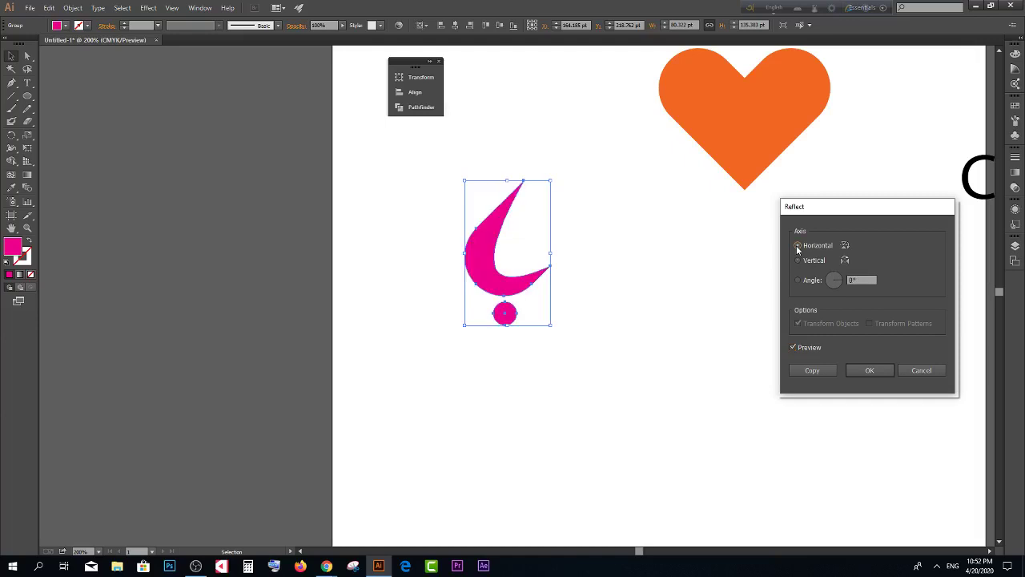
left_click(798, 261)
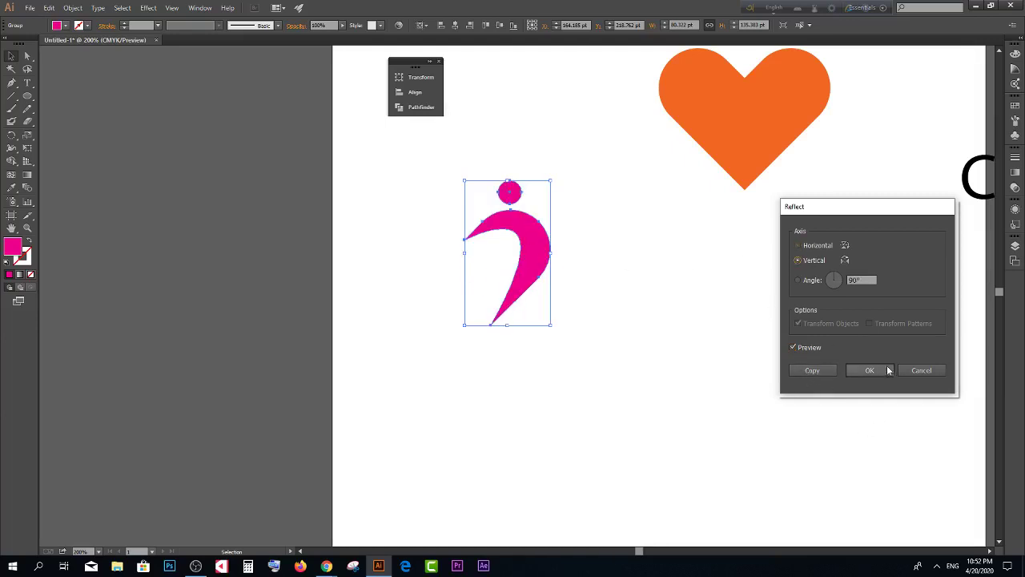
left_click(805, 372)
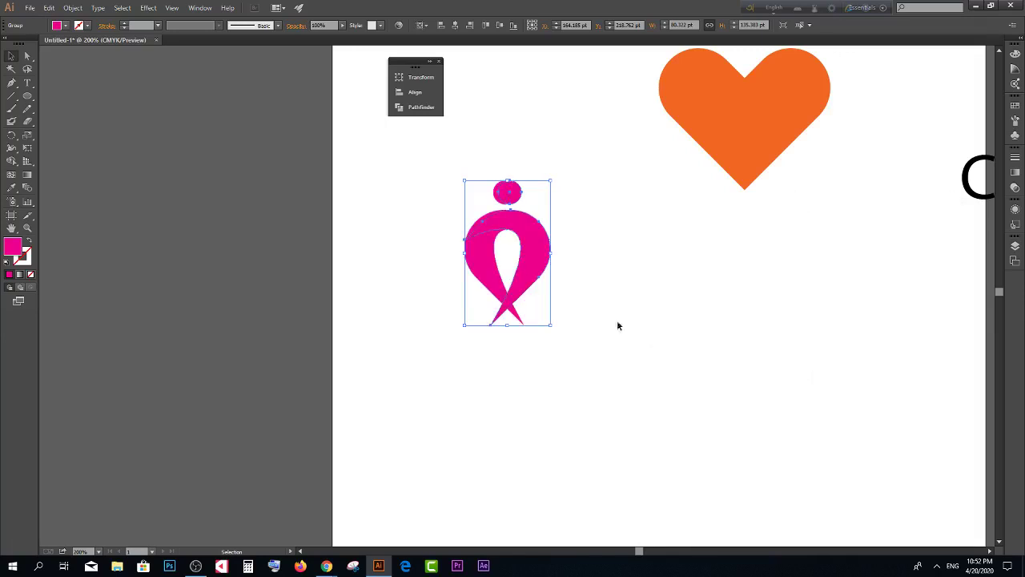
Step: Nudge the mirrored figure right six times until a small gap separates the two figures
left_click(574, 288)
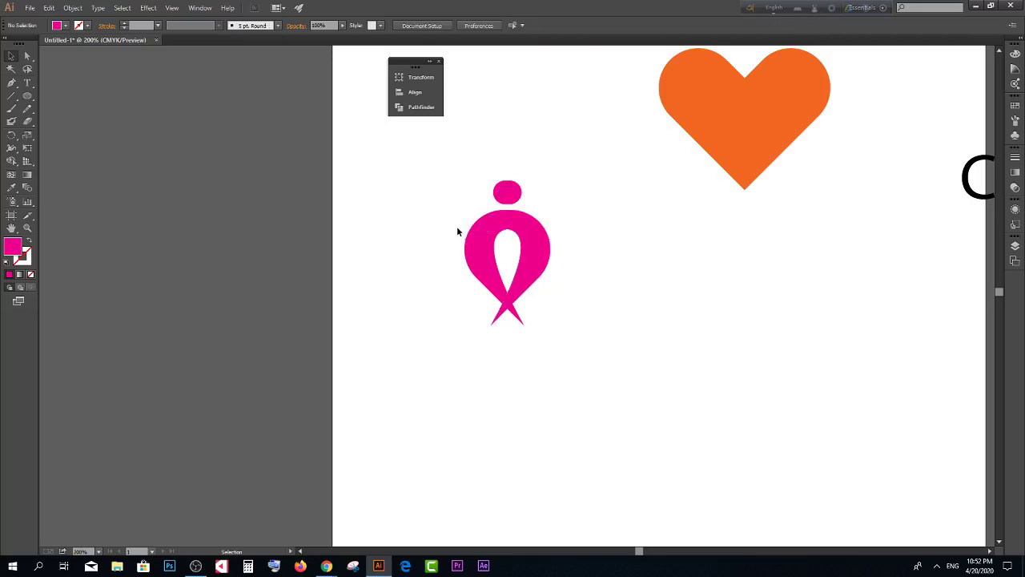
left_click(531, 253)
left_click(547, 256)
left_click(545, 255)
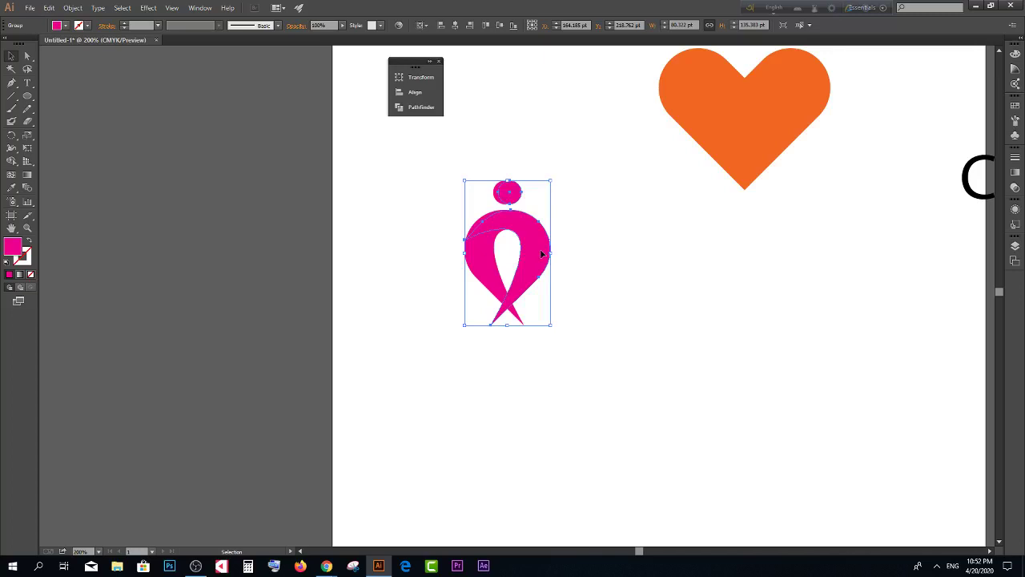
key("Right")
key("Right")
key("Right")
key("Right")
key("Right")
key("Right")
key("Right")
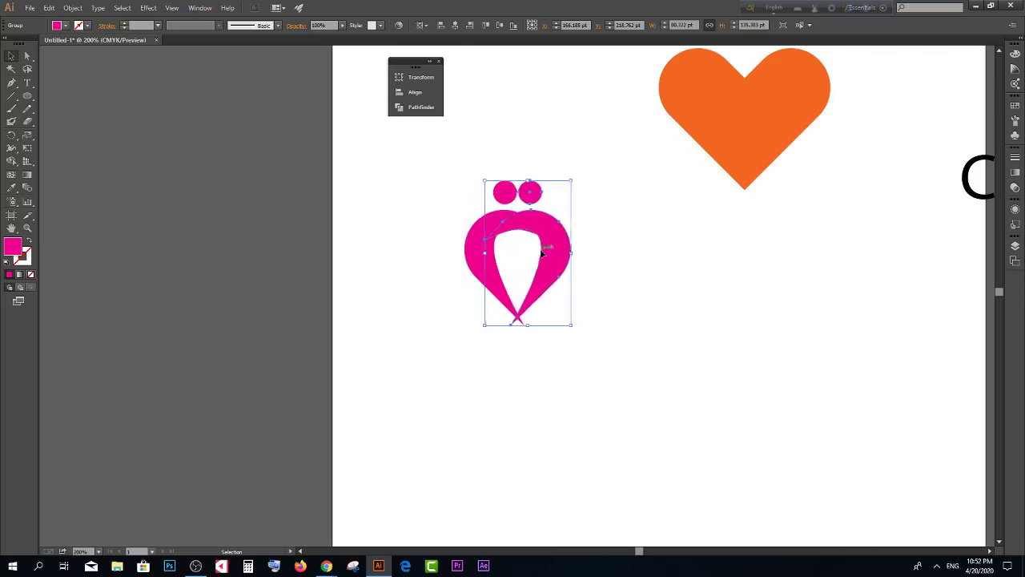
key("Right")
key("Right")
key("Right")
key("Right")
key("Right")
key("Right")
key("Right")
key("Right")
key("Right")
key("Right")
key("Right")
key("Right")
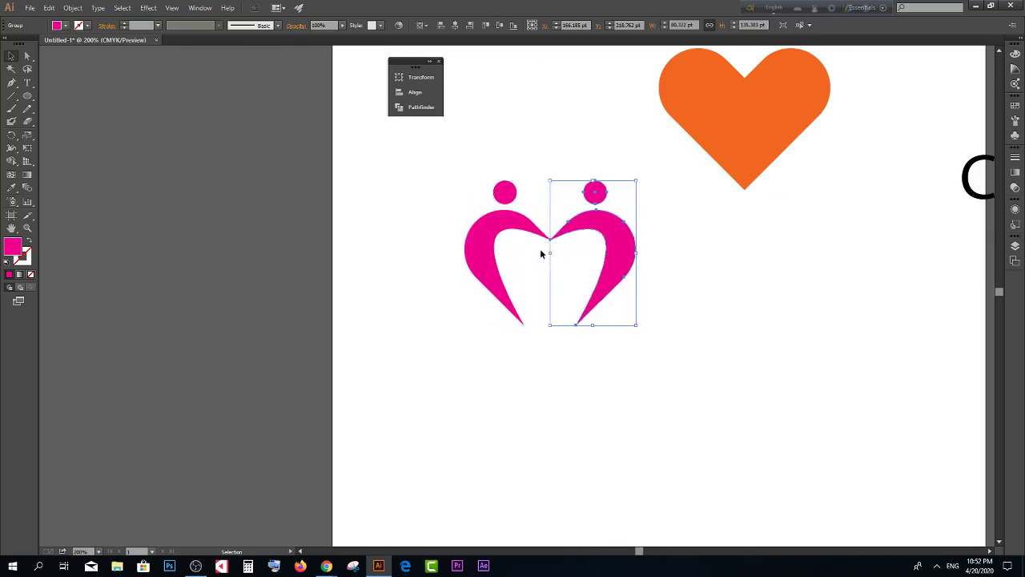
key("Right")
key("Right")
key("Right")
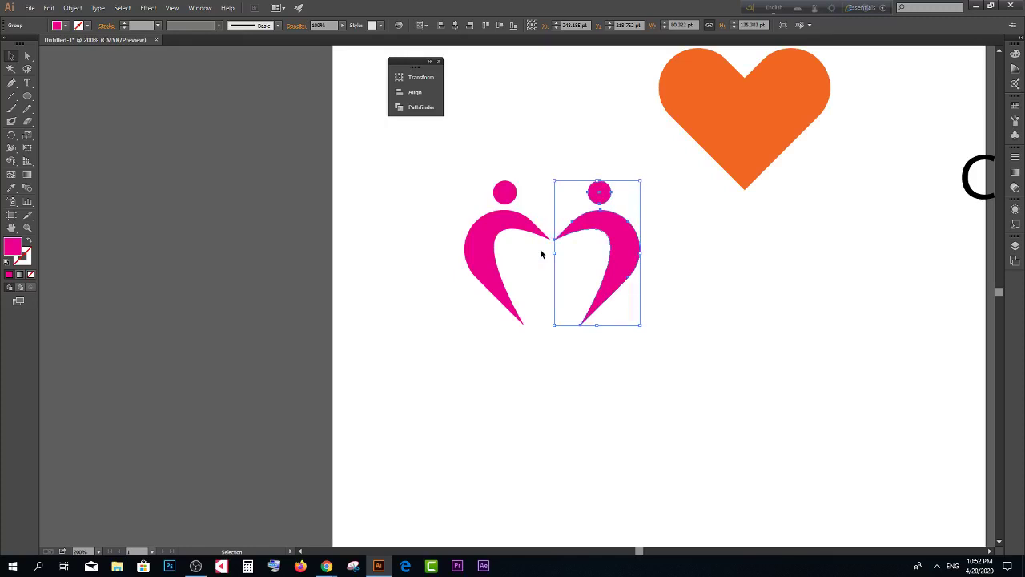
key("Right")
key("Right")
key("Right")
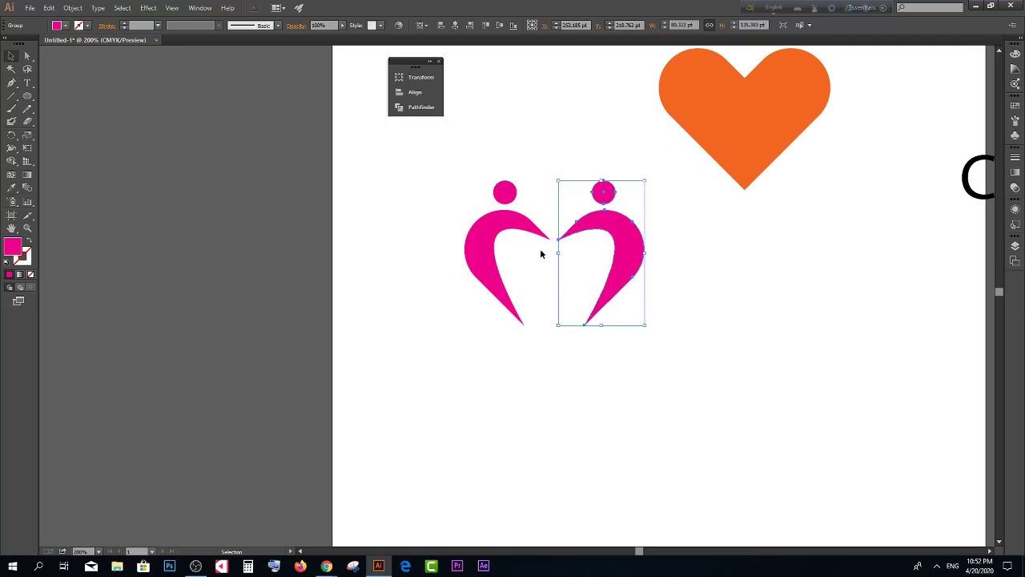
key("Right")
key("Right")
key("Right")
key("Right")
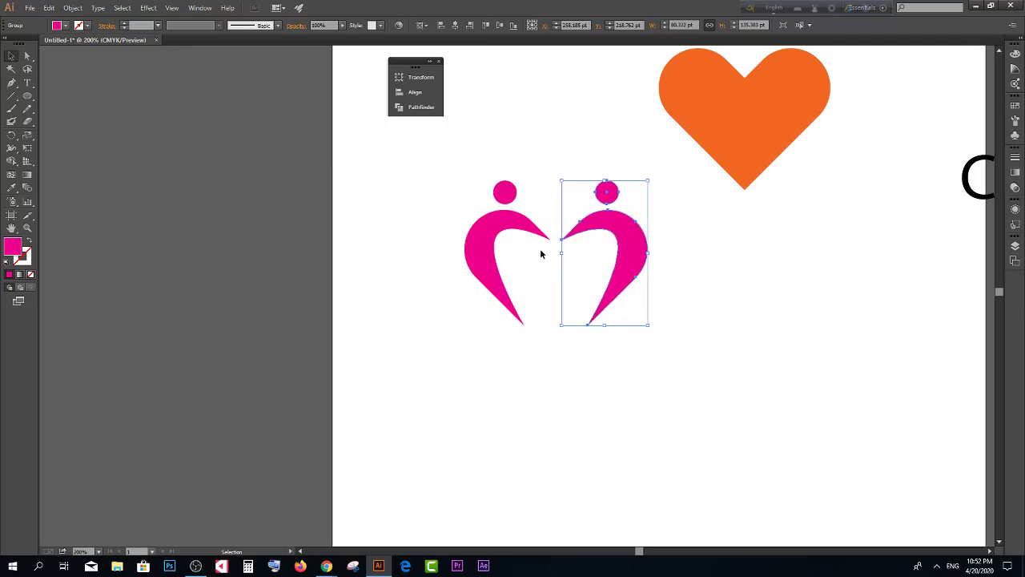
key("Right")
key("Right")
key("Right")
left_click(552, 382)
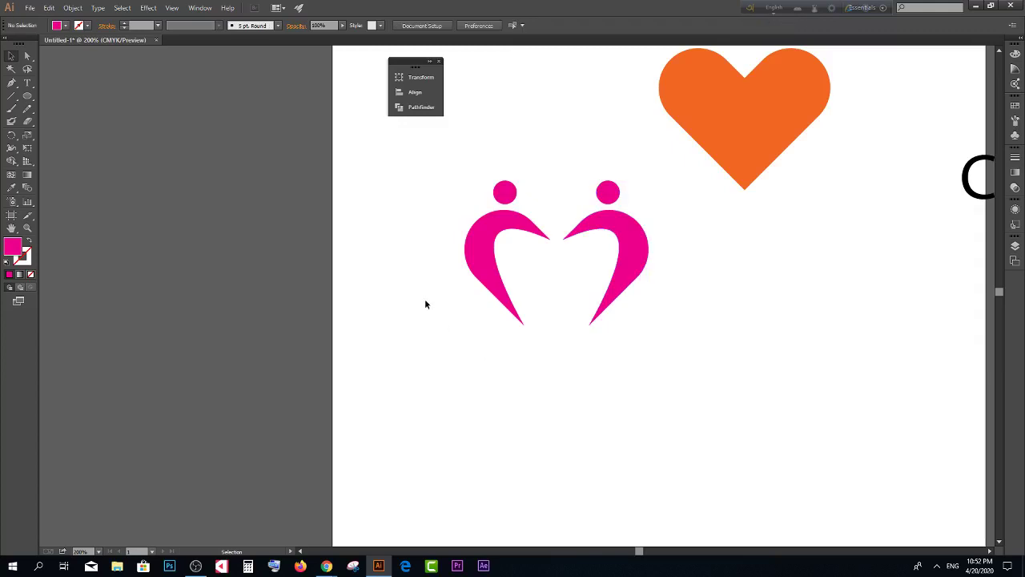
Step: Place a copy of the orange heart between the figures, scaled to about 69.4 × 57.3 pt
scroll(706, 309, "down", 1)
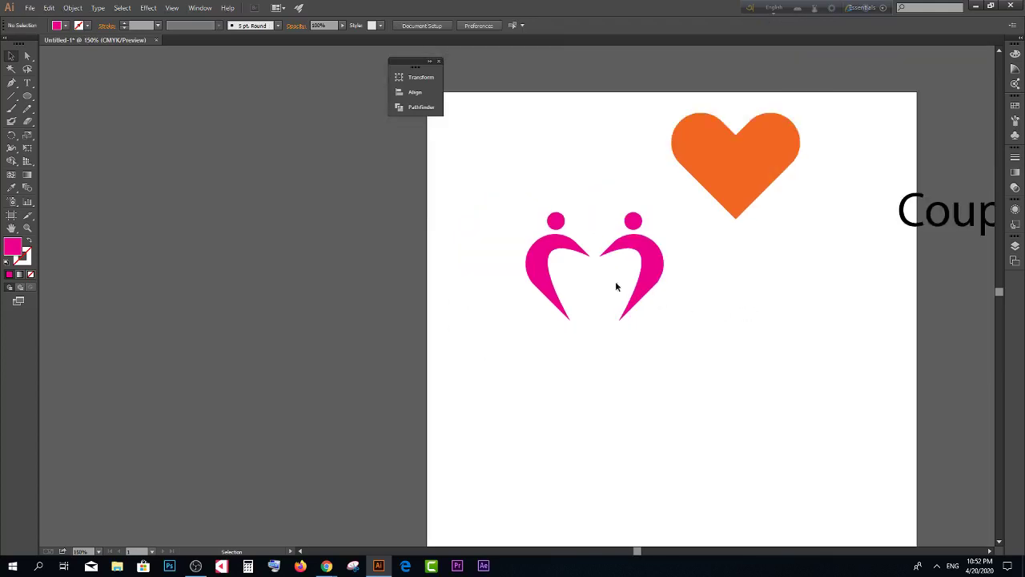
mouse_move(496, 188)
left_mouse_down()
mouse_move(663, 304)
mouse_move(711, 324)
left_mouse_up()
scroll(732, 313, "down", 1)
left_click(748, 224)
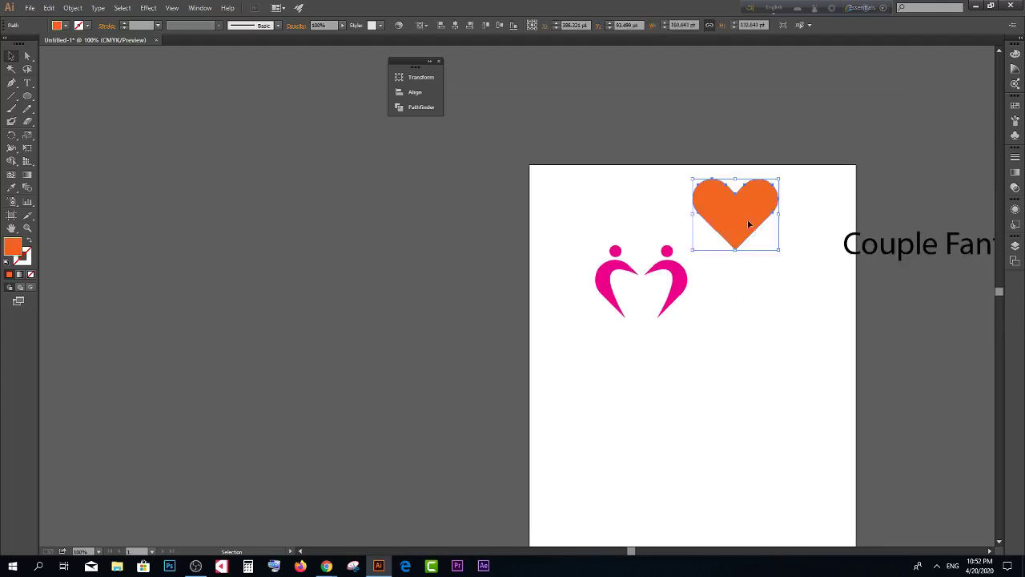
scroll(749, 224, "down", 1)
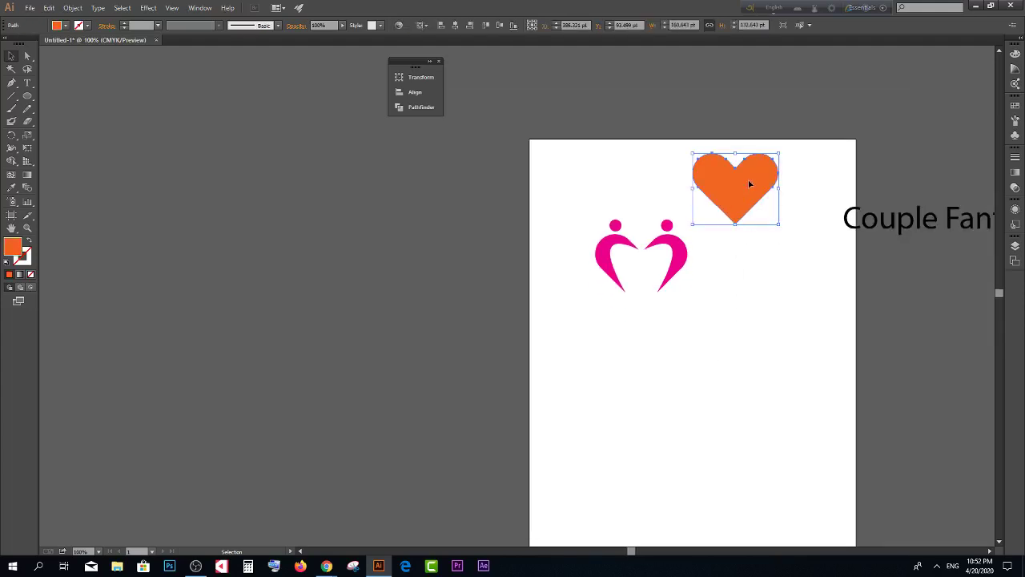
left_click_drag(743, 183, 647, 264)
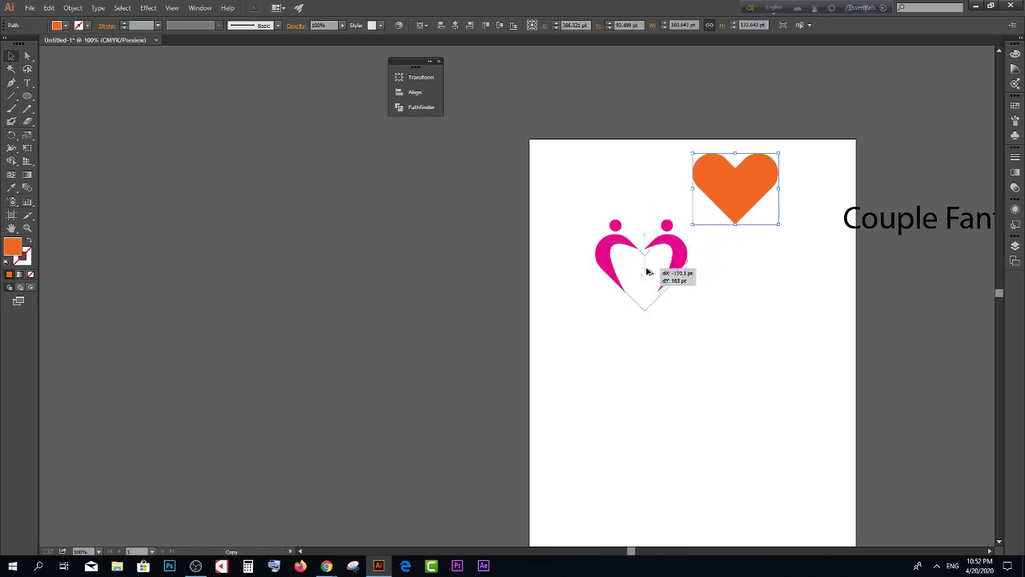
scroll(648, 263, "up", 3)
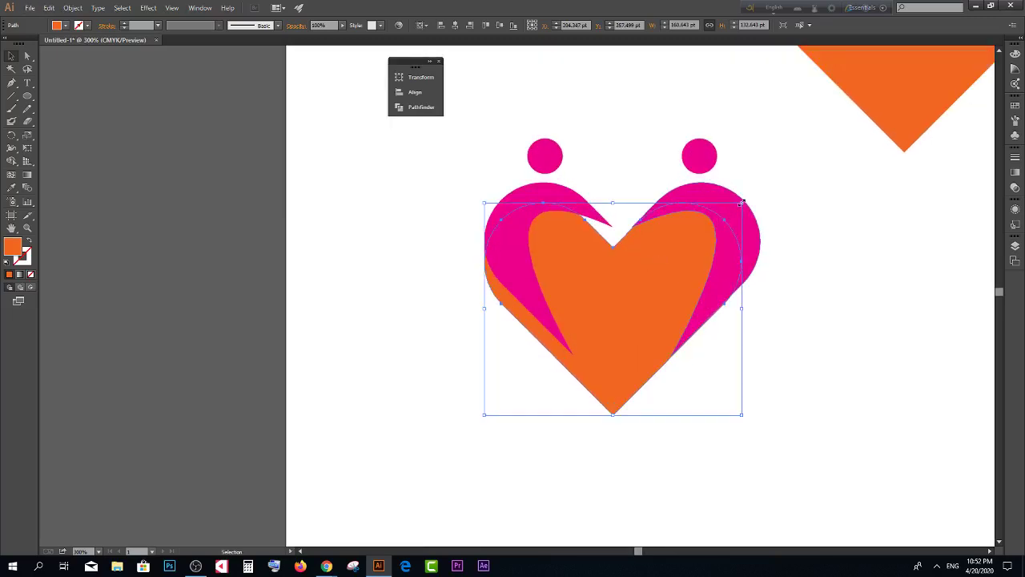
left_click_drag(741, 203, 668, 262)
mouse_move(623, 303)
left_mouse_down()
mouse_move(621, 267)
mouse_move(631, 266)
left_mouse_up()
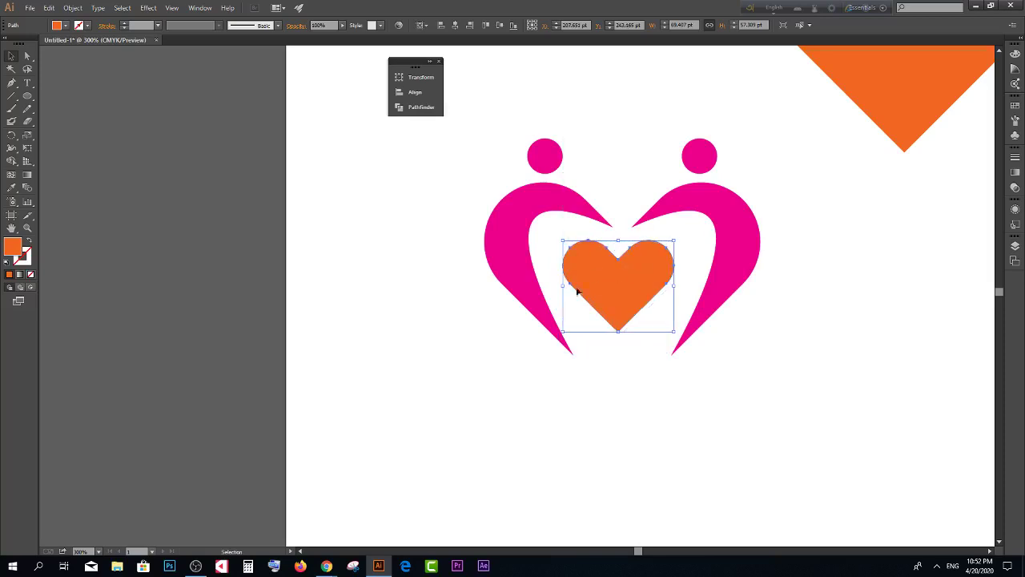
Step: Fill the small heart with magenta and both figures with dark grey
left_click(58, 25)
left_click(75, 44)
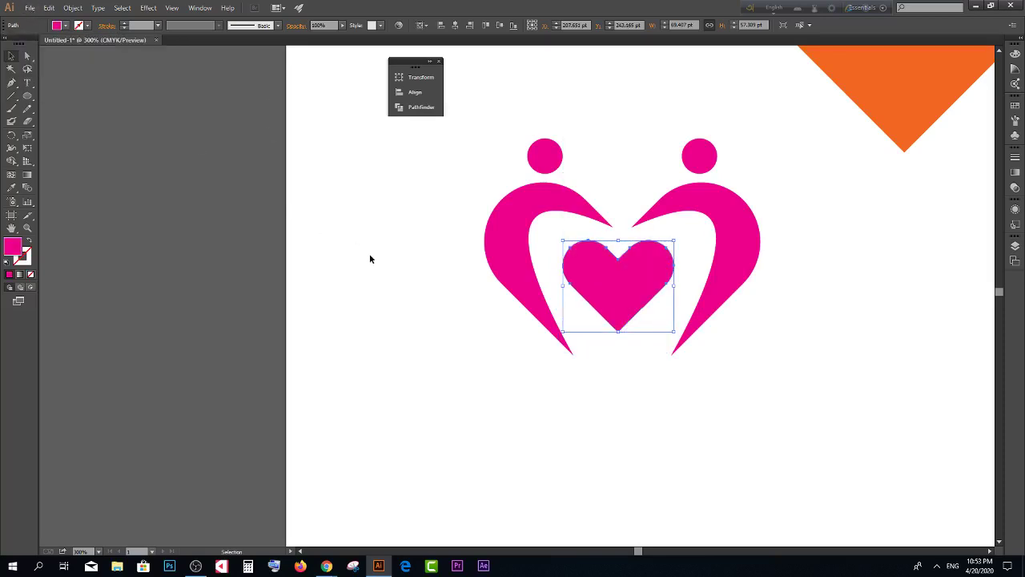
left_click(513, 204)
left_click(730, 198, "shift")
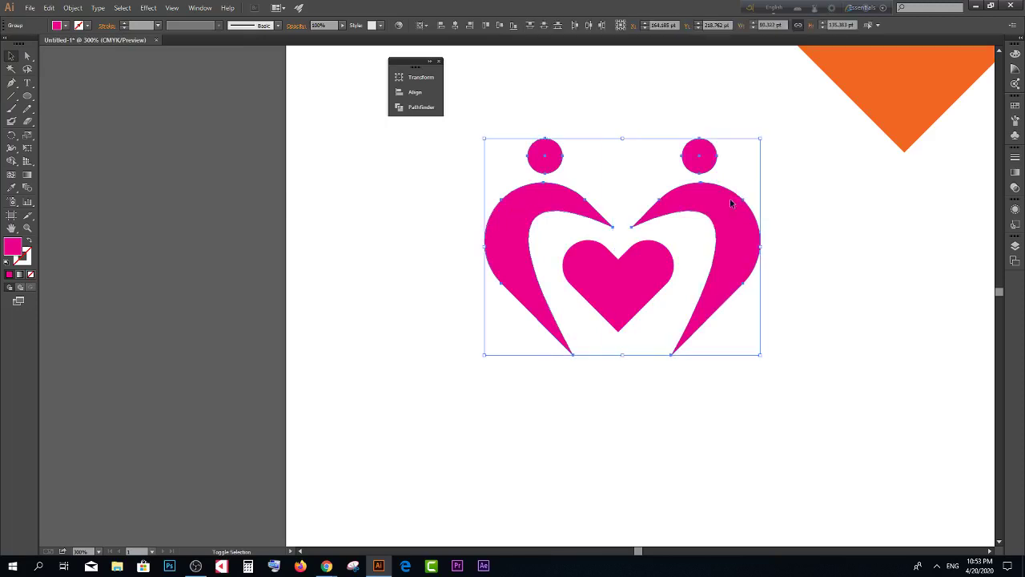
left_click(58, 25)
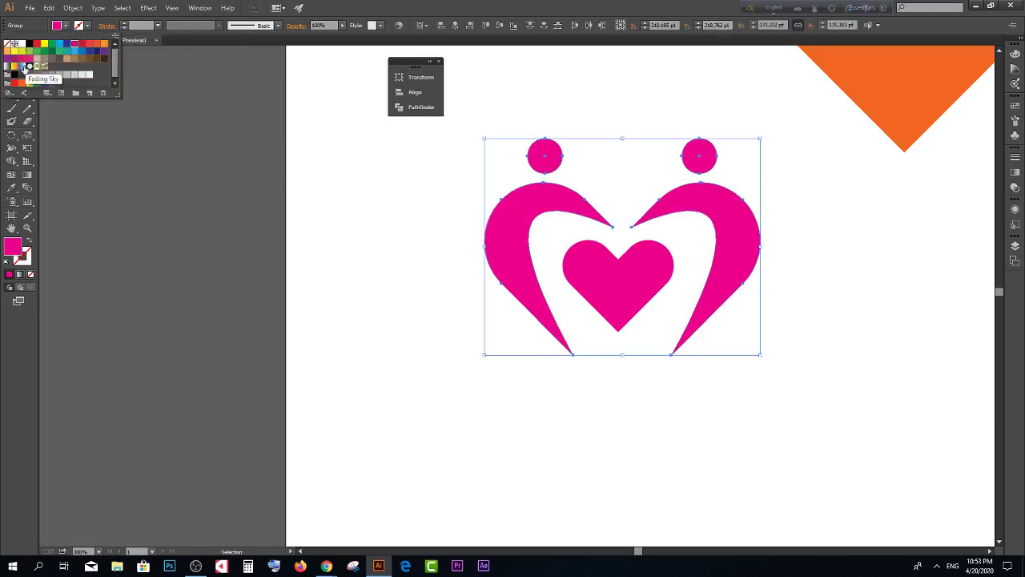
left_click(22, 74)
key("Escape")
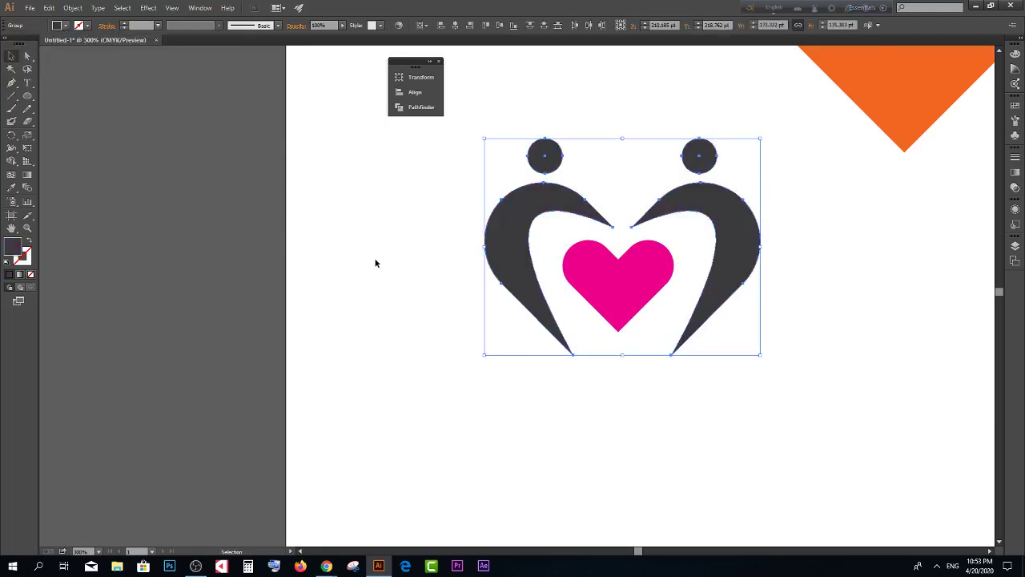
left_click(375, 262)
Step: Select the magenta heart between the figures to inspect it, then deselect it
scroll(639, 359, "up", 1)
scroll(654, 334, "down", 1, "alt")
scroll(655, 335, "down", 1)
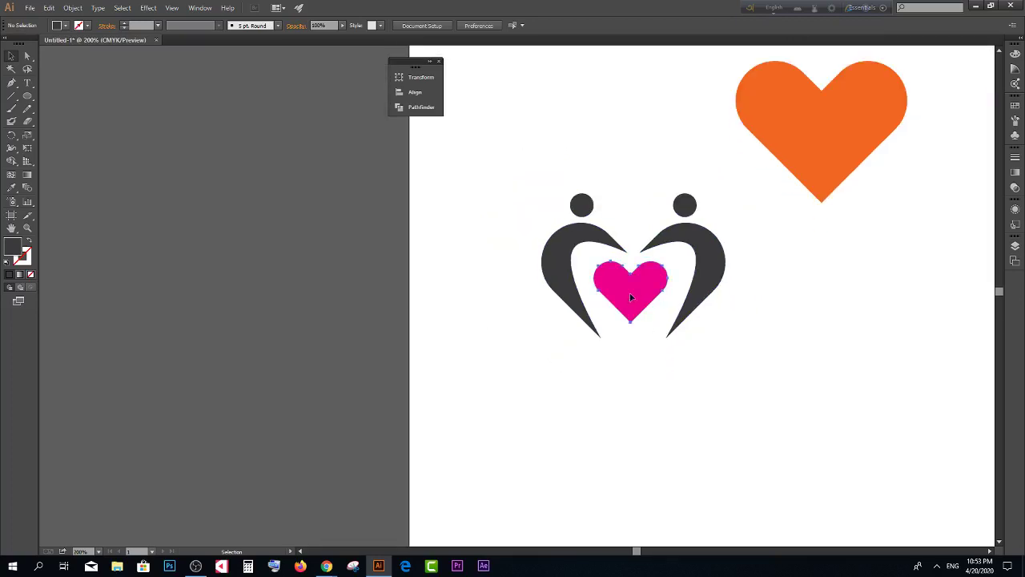
left_click(631, 298)
left_click(643, 318)
left_click(630, 283)
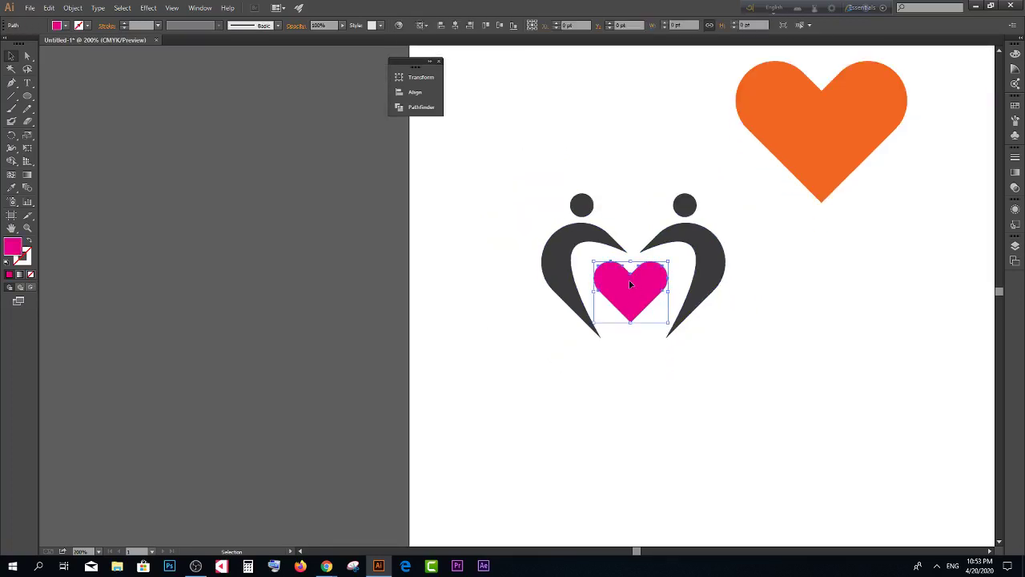
scroll(630, 284, "up", 2, "alt")
left_click(635, 373)
Step: Round off the magenta heart's top notch by dragging its live corner widget
scroll(634, 266, "up", 3, "alt")
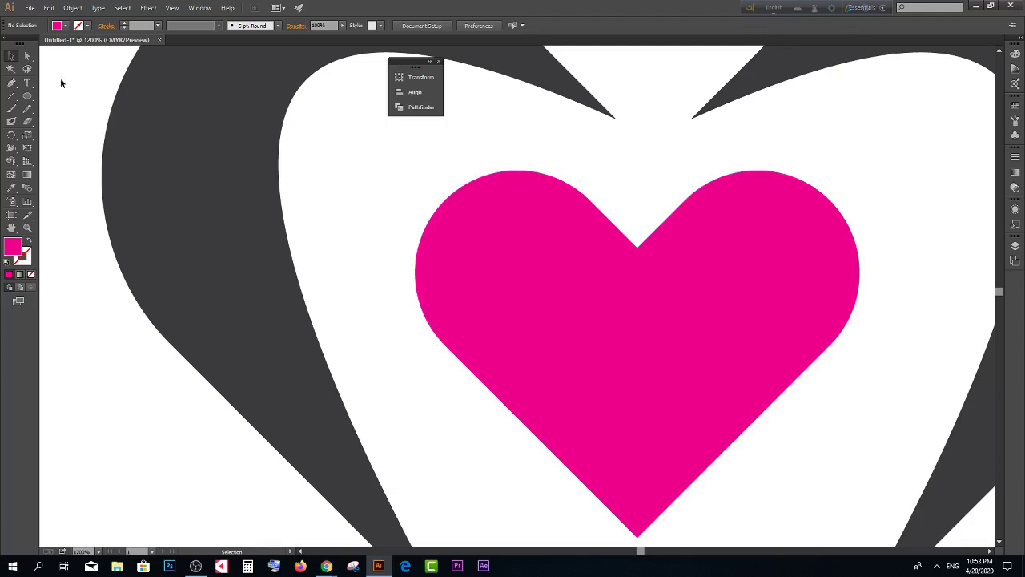
left_click(26, 57)
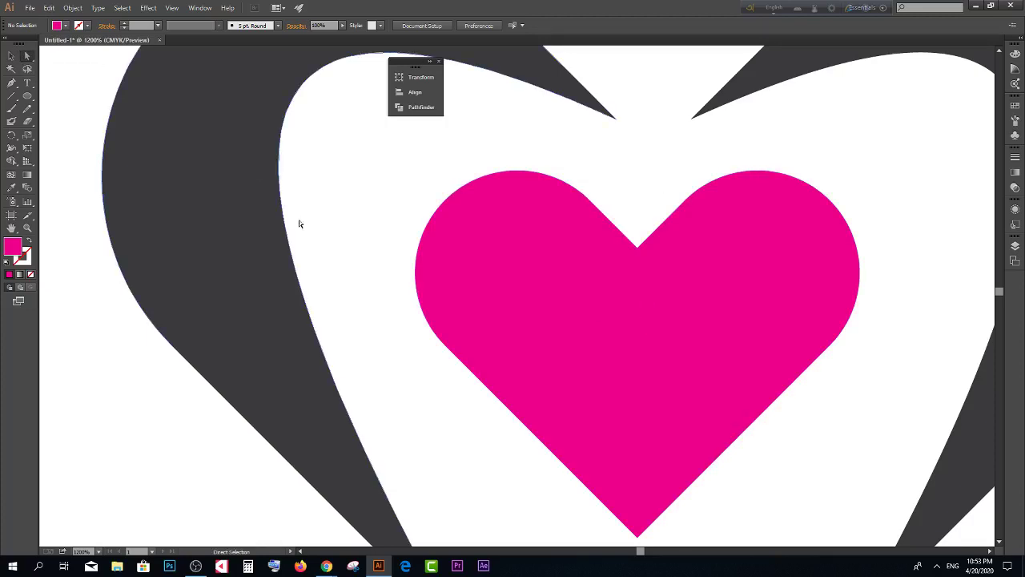
left_click(637, 248)
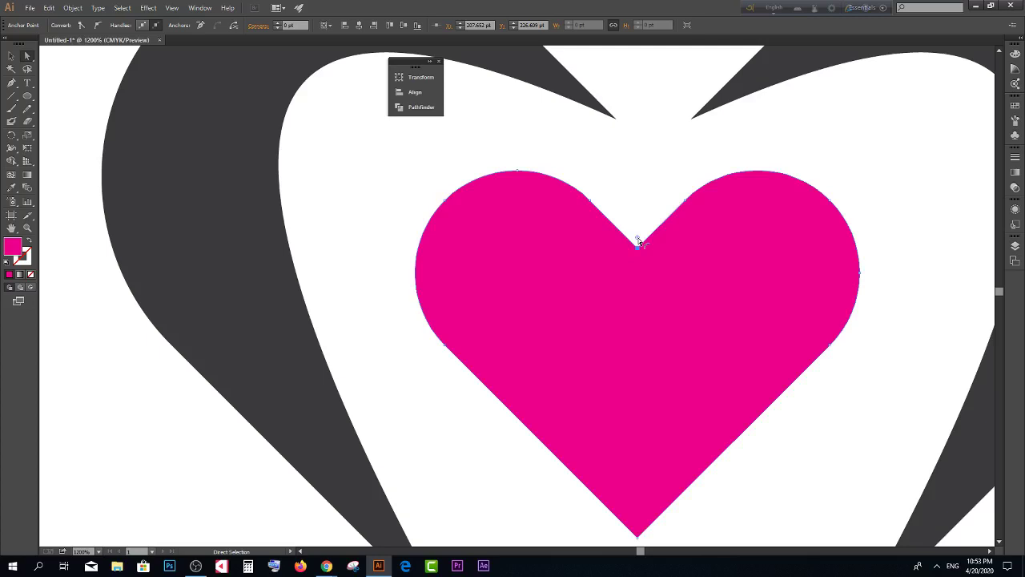
left_click_drag(639, 241, 633, 109)
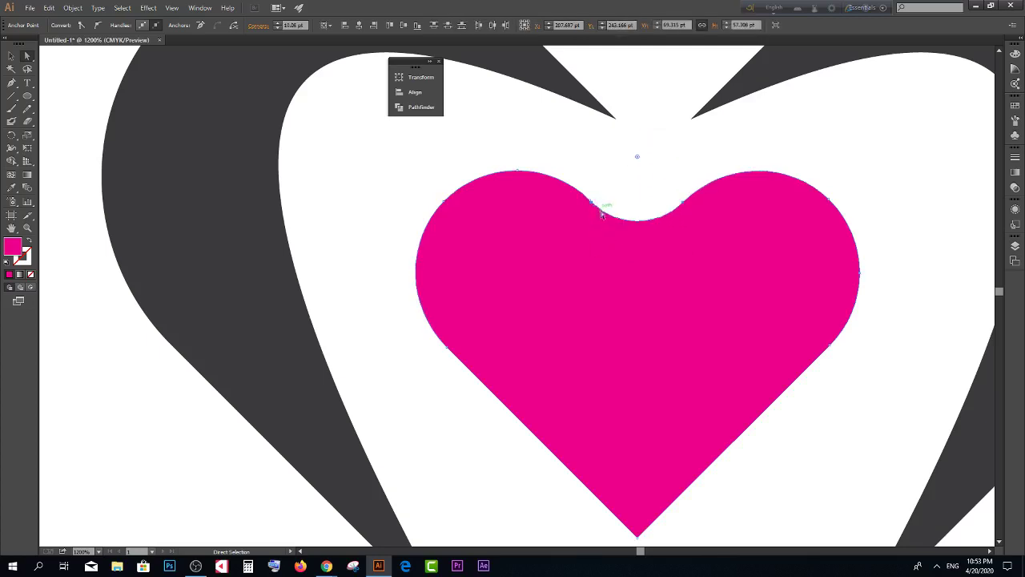
scroll(823, 188, "down", 1)
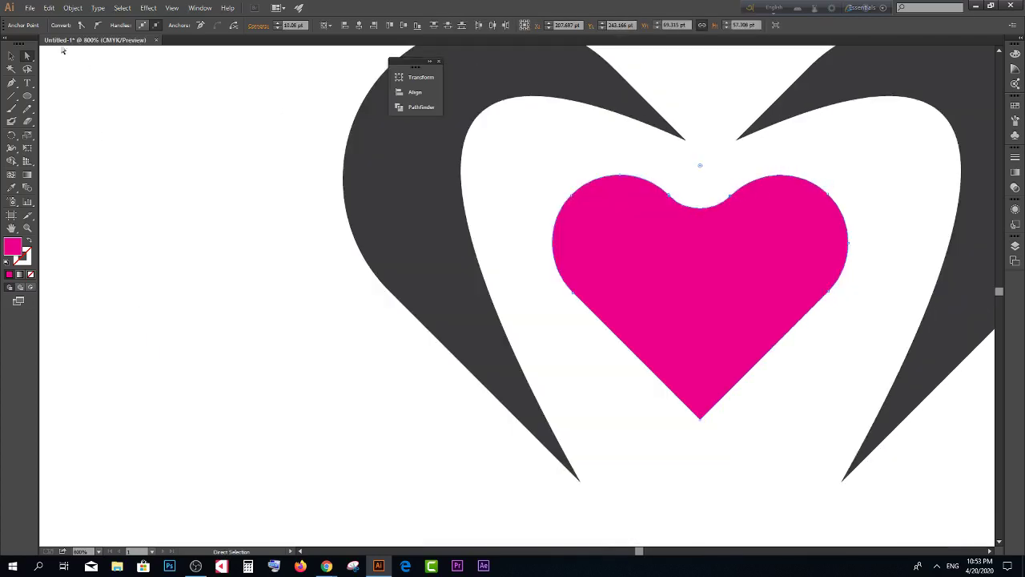
left_click(11, 55)
Step: Enlarge the magenta heart to fill the gap between the figures and lower it slightly
left_click(606, 401)
scroll(608, 399, "down", 2)
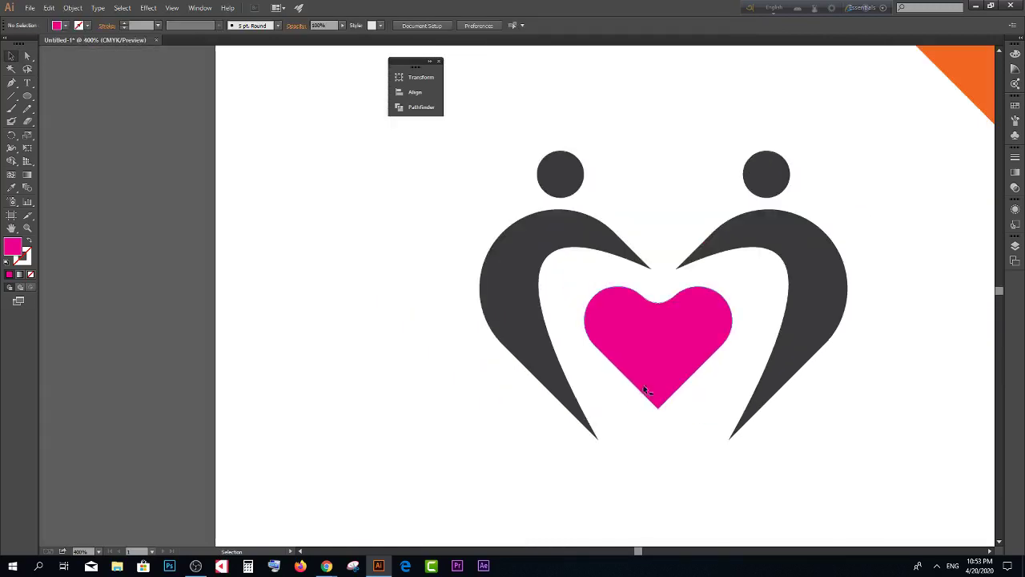
left_click_drag(653, 355, 658, 355)
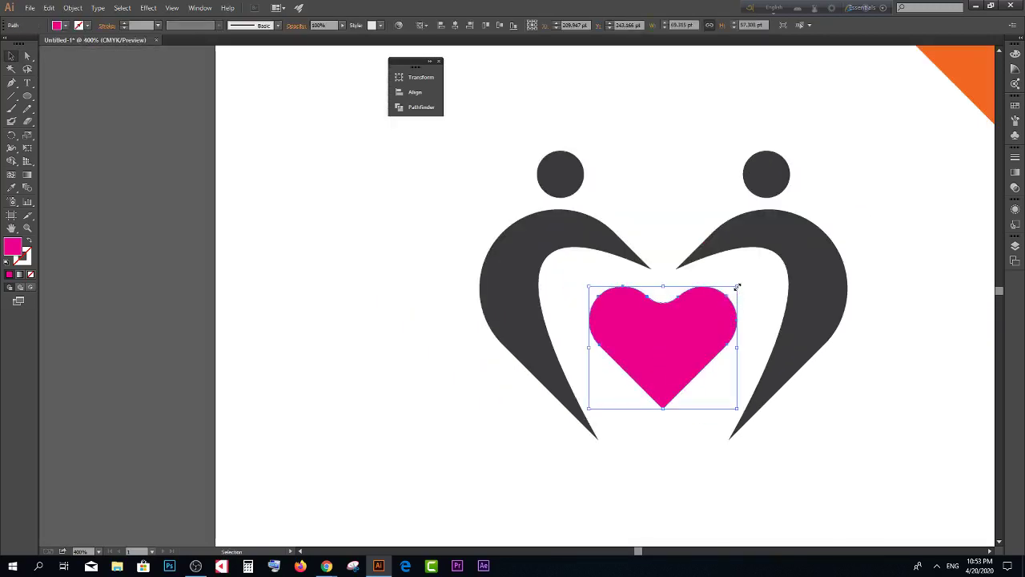
left_click_drag(738, 286, 753, 274)
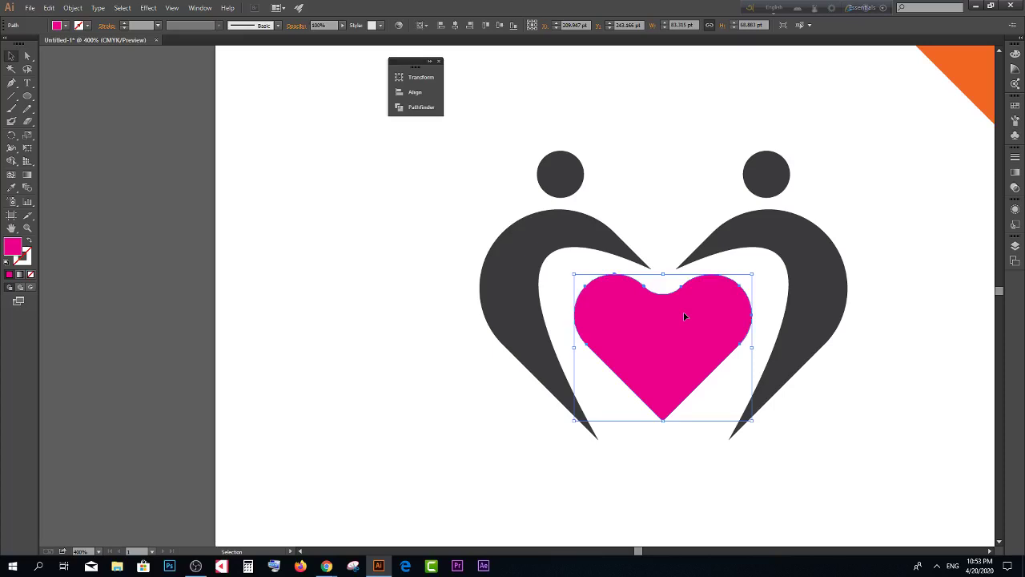
left_click_drag(675, 326, 674, 331)
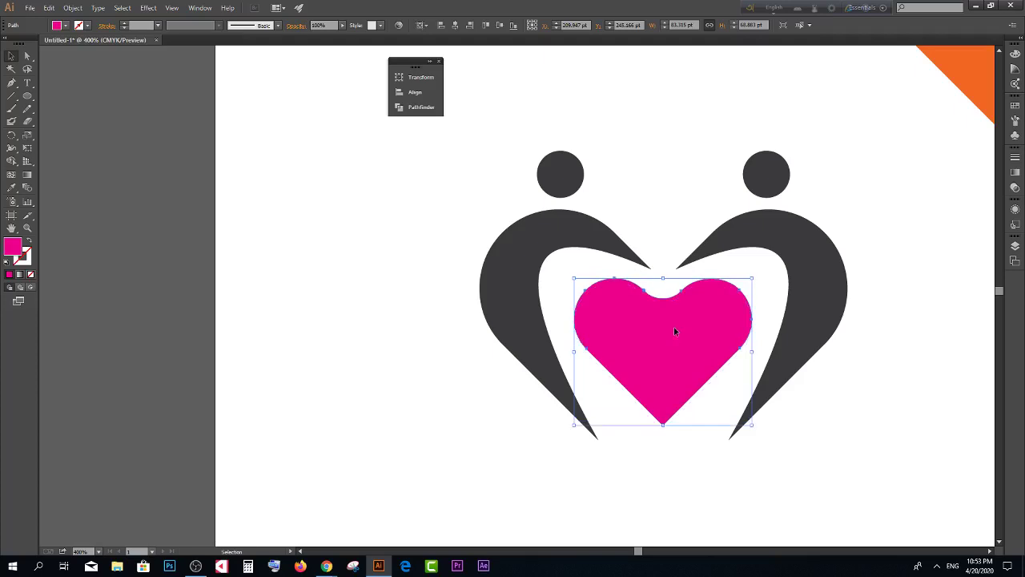
left_click(638, 461)
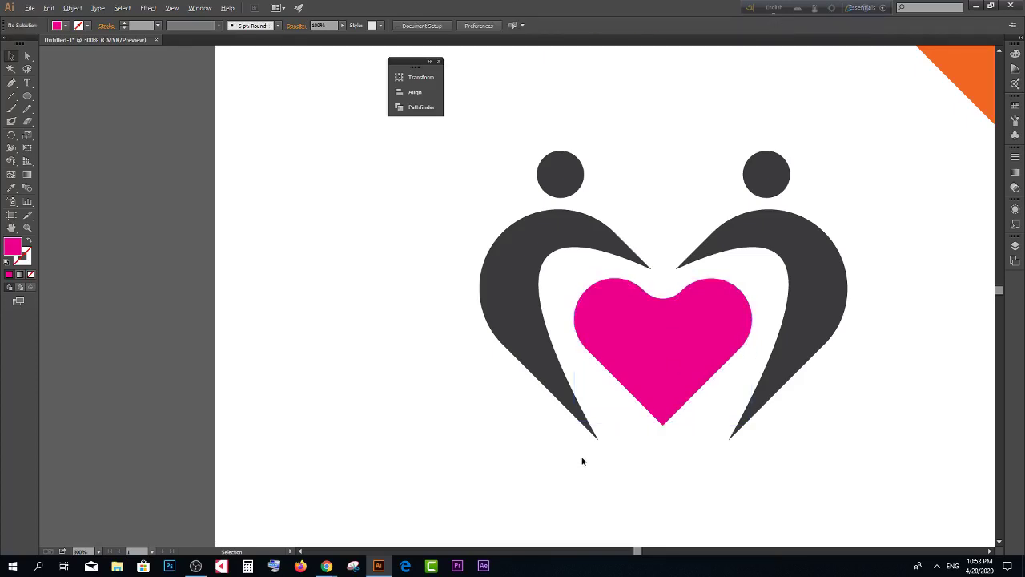
Step: Move the orange heart up and right so it straddles the artboard's top edge
scroll(584, 460, "down", 3)
scroll(584, 461, "down", 2)
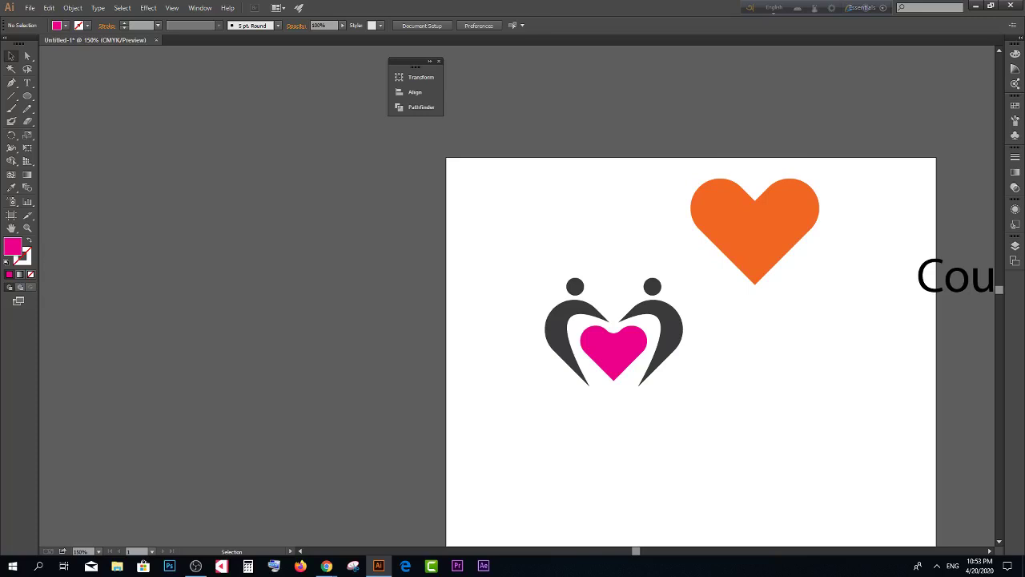
scroll(774, 371, "down", 1)
left_click_drag(763, 203, 773, 168)
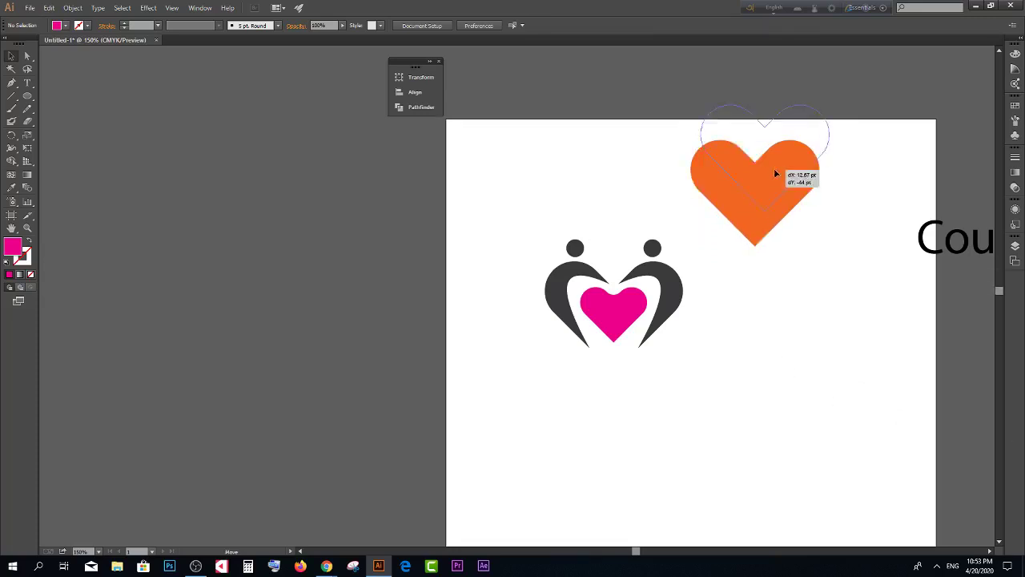
left_click(521, 231)
scroll(496, 196, "down", 1)
left_click_drag(486, 187, 722, 361)
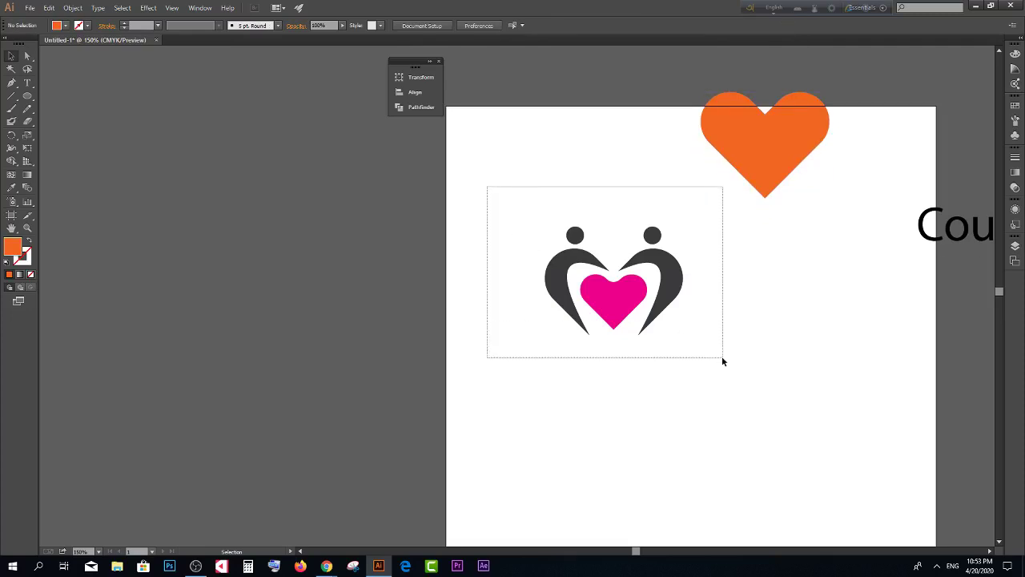
left_click_drag(469, 185, 763, 371)
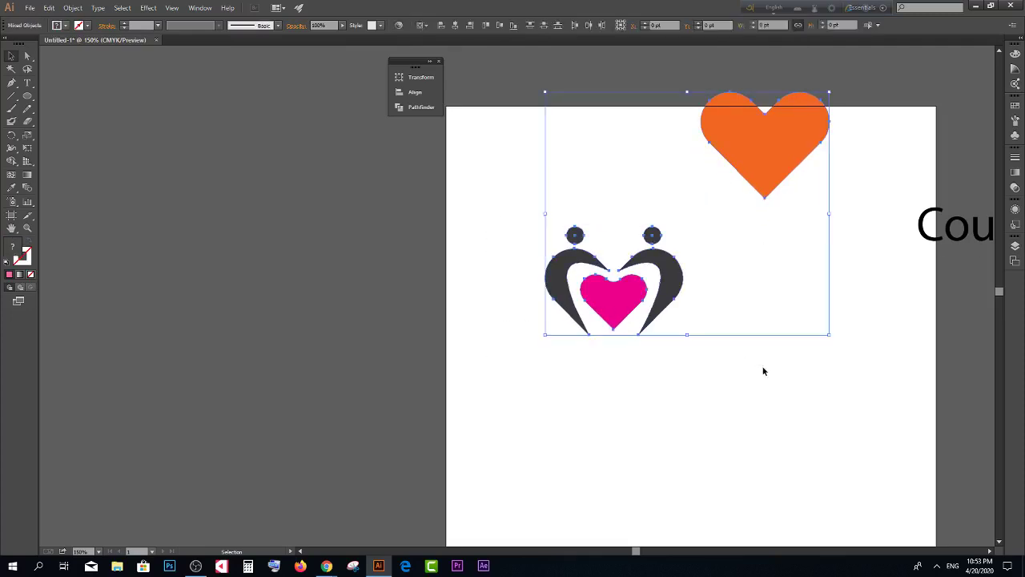
left_click(785, 366)
left_click_drag(785, 133, 821, 99)
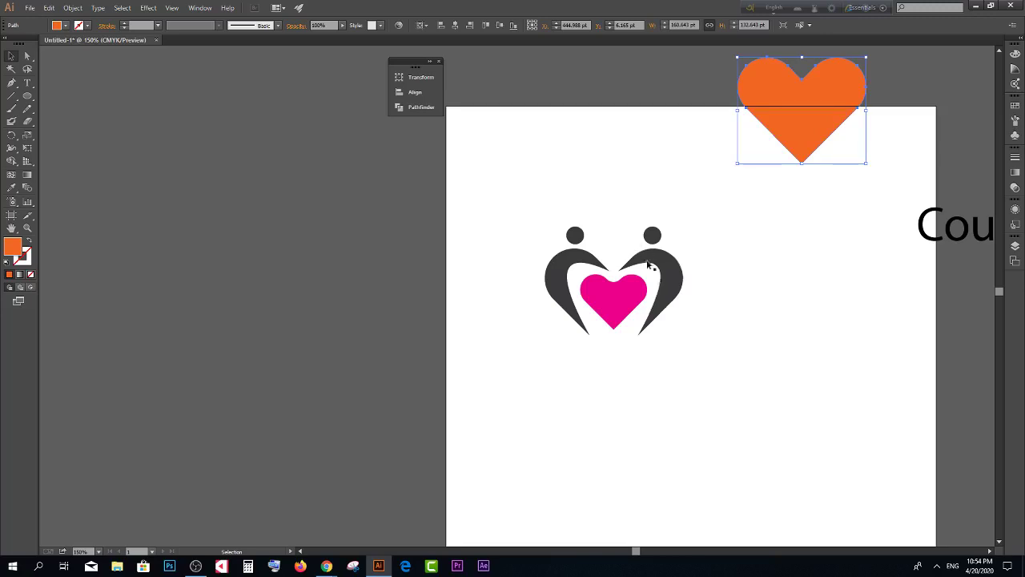
scroll(619, 289, "up", 1)
left_click(627, 324)
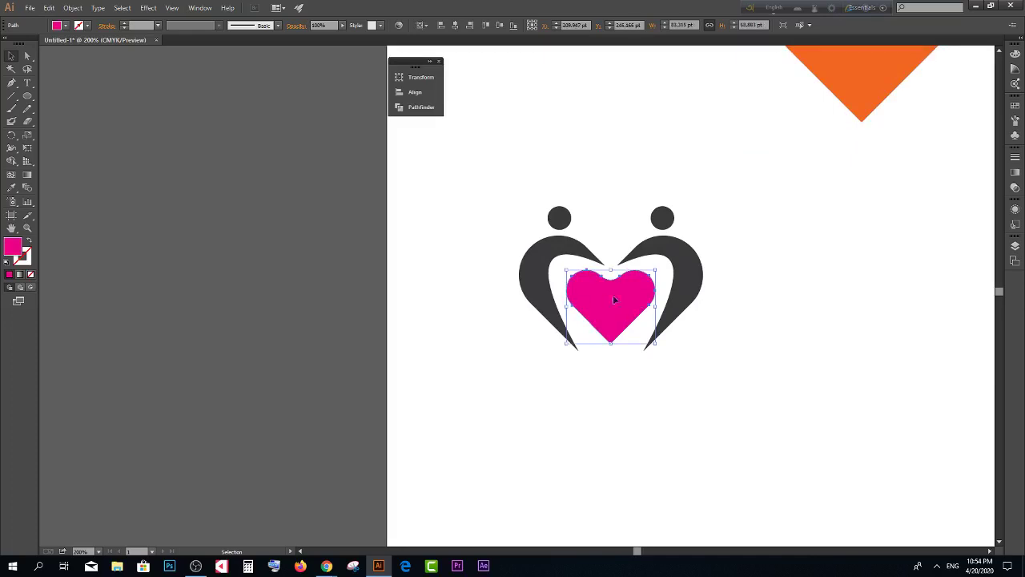
Step: Group the two grey figures together with Ctrl+G
scroll(608, 308, "up", 2)
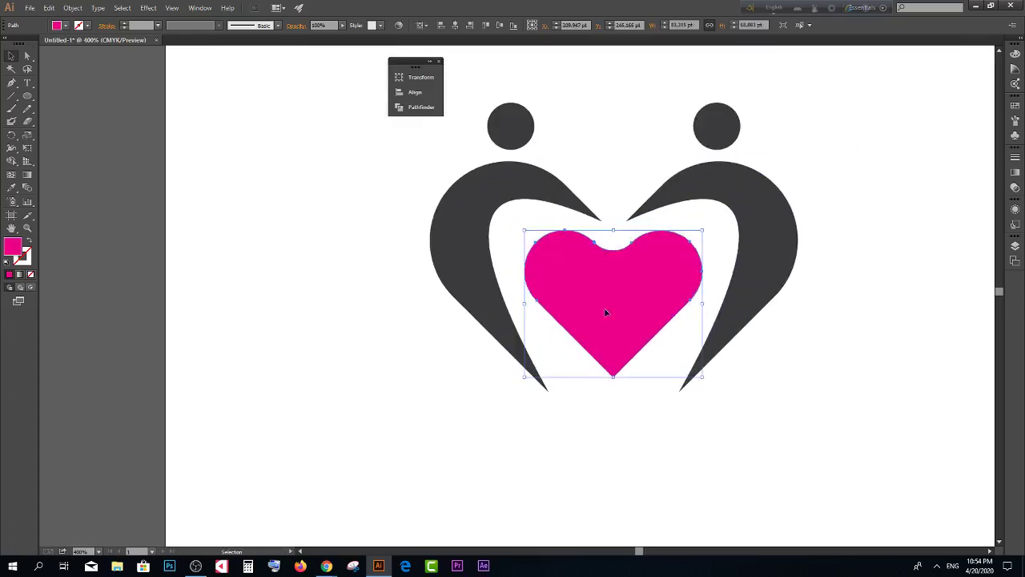
left_click(829, 283)
left_click(521, 196)
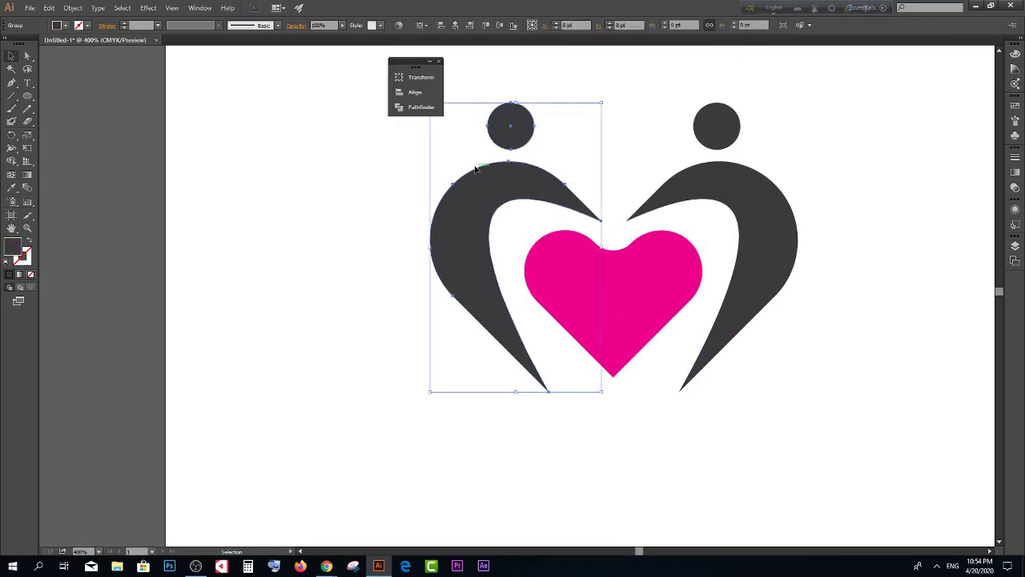
left_click(793, 156)
left_click(517, 183)
left_click(721, 184, "shift")
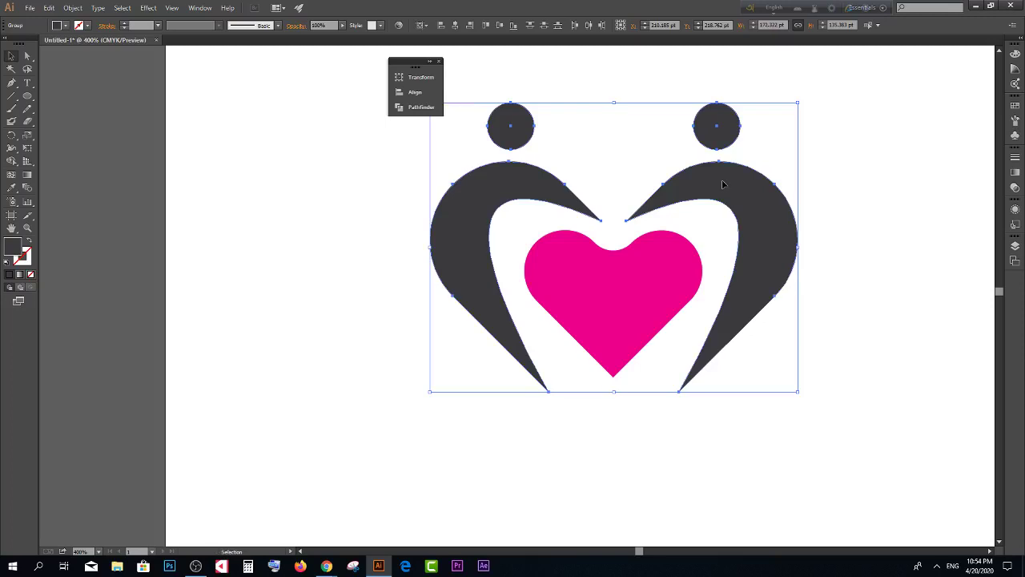
key("ctrl+g")
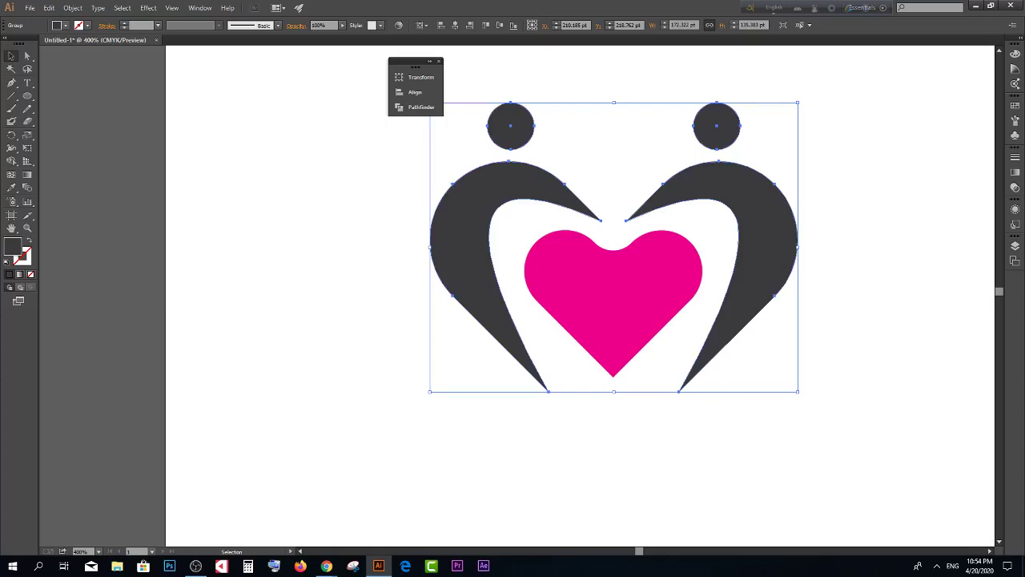
Step: Try moving the figure group and the heart, undo both moves, and zoom out
left_click(326, 566)
left_click(429, 232)
left_click(713, 421)
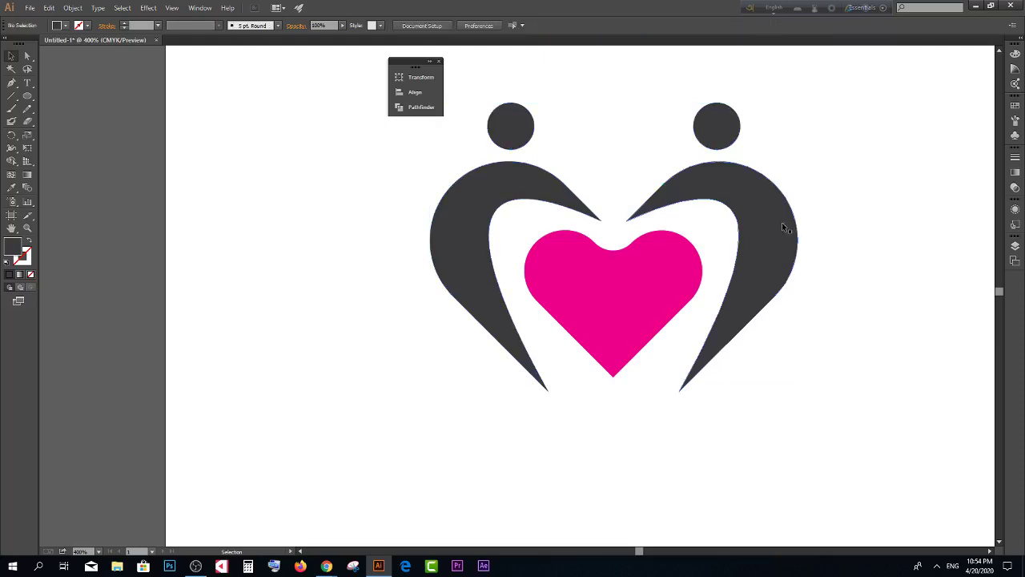
left_click(782, 226)
key("ctrl+minus")
left_click_drag(783, 226, 521, 235)
key("ctrl+z")
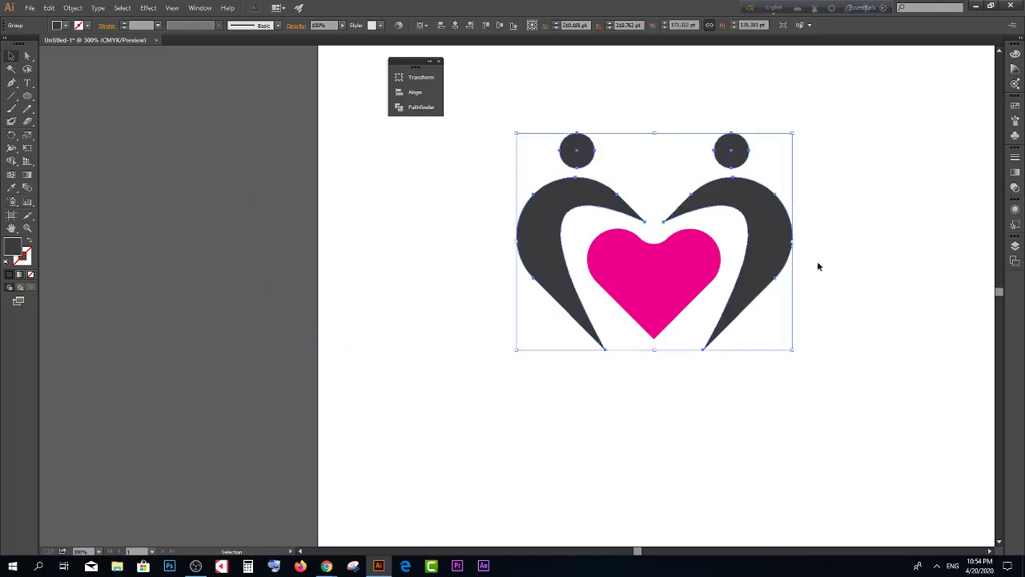
left_click_drag(668, 277, 699, 415)
key("ctrl+z")
left_click(699, 415)
key("ctrl+minus")
key("ctrl+minus")
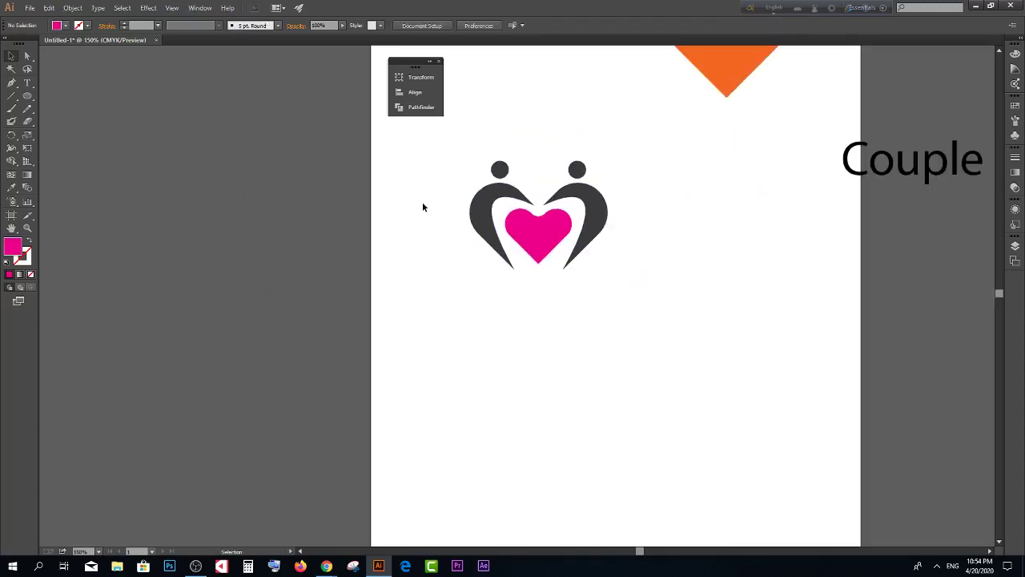
Step: Centre the whole couple logo horizontally on the artboard at X 306 pt
left_click_drag(384, 137, 602, 264)
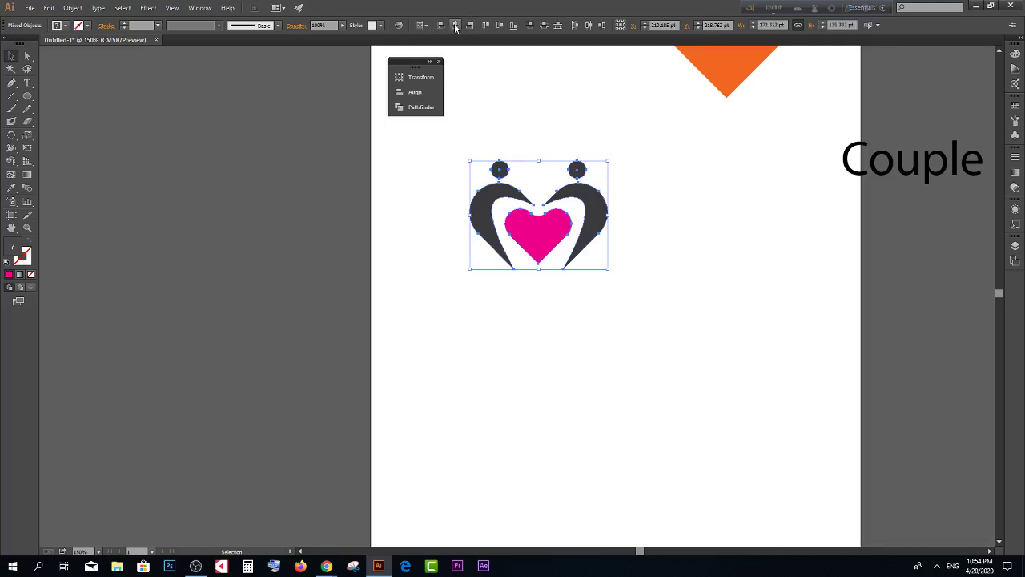
left_click(455, 26)
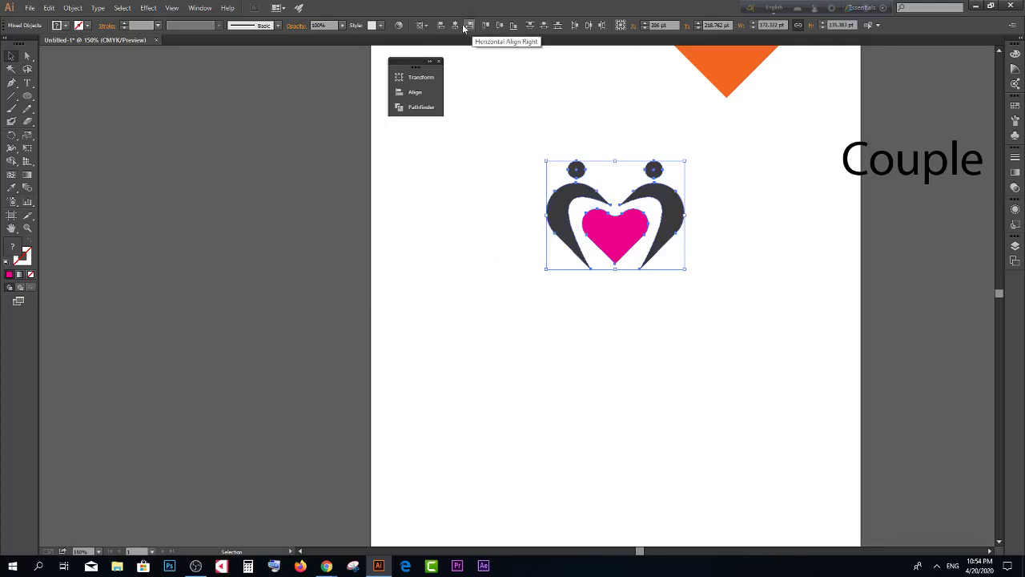
scroll(681, 268, "up", 1)
scroll(617, 236, "up", 1)
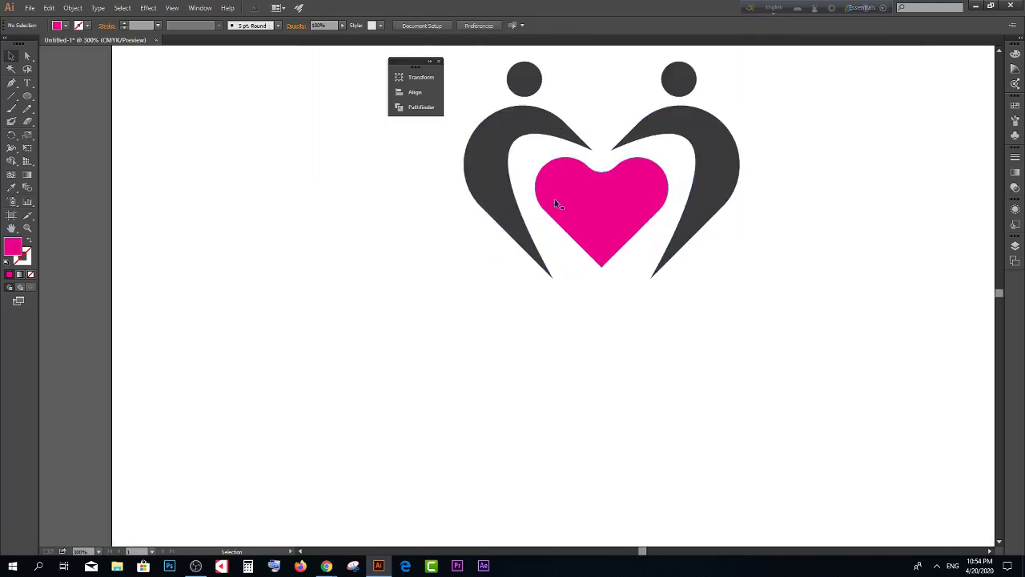
left_click(558, 201)
scroll(638, 213, "up", 1)
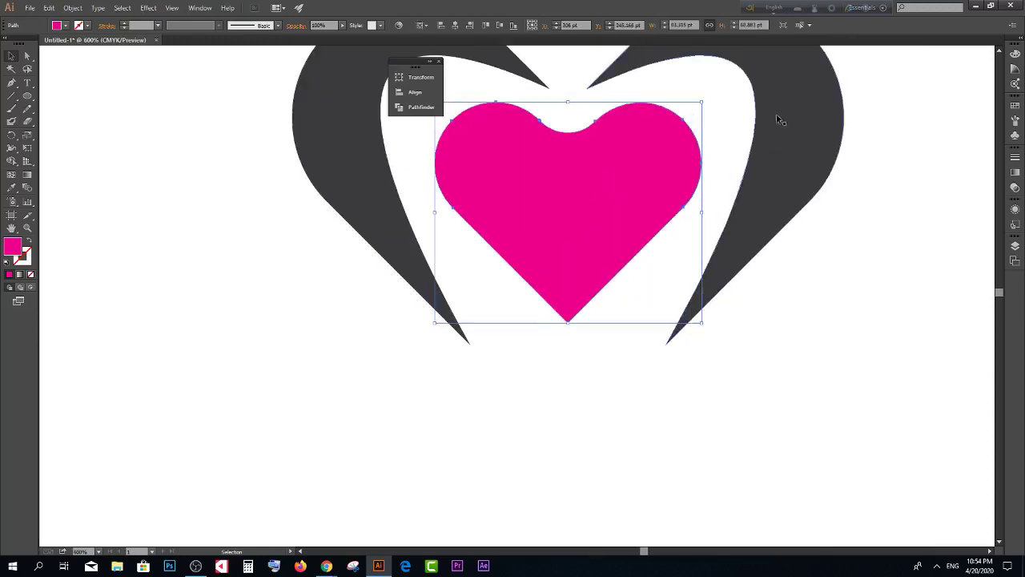
scroll(782, 122, "down", 1)
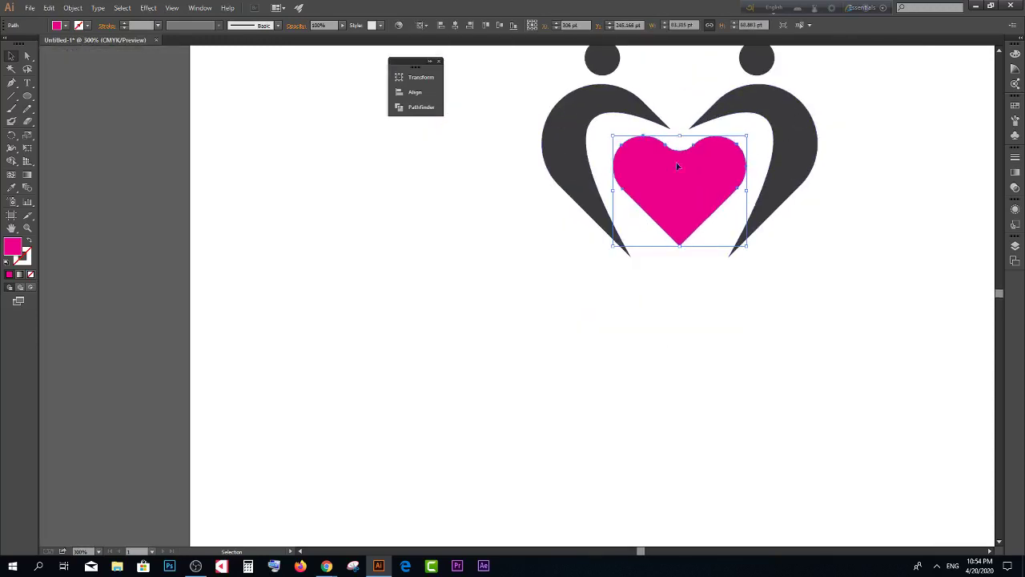
scroll(721, 176, "up", 1)
scroll(755, 211, "up", 1)
Step: Move the Couple Fantasy text onto the artboard, centred just beneath the heart logo
scroll(535, 198, "down", 2)
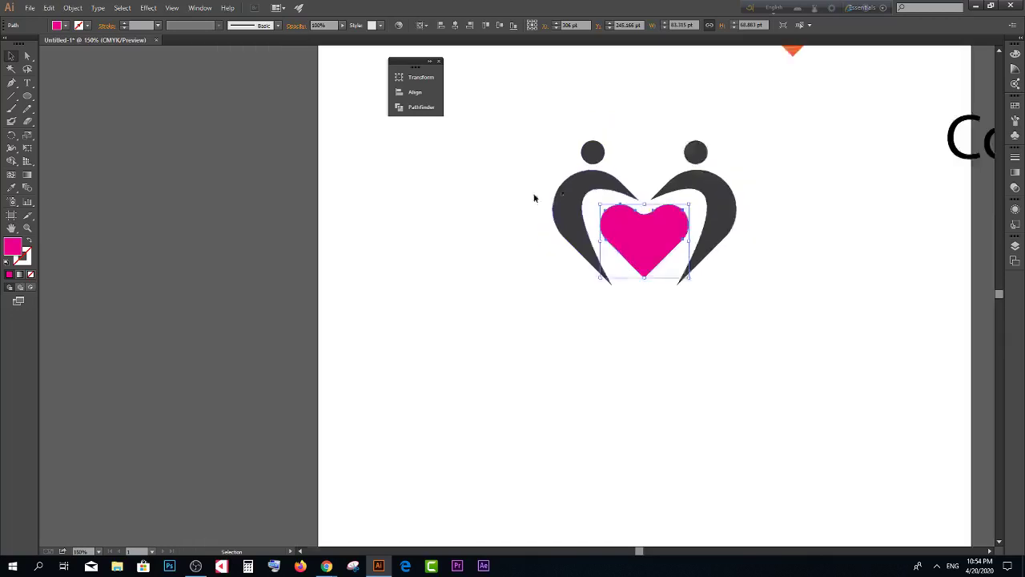
left_click(517, 201)
mouse_move(878, 171)
left_mouse_down()
mouse_move(599, 331)
mouse_move(564, 338)
left_mouse_up()
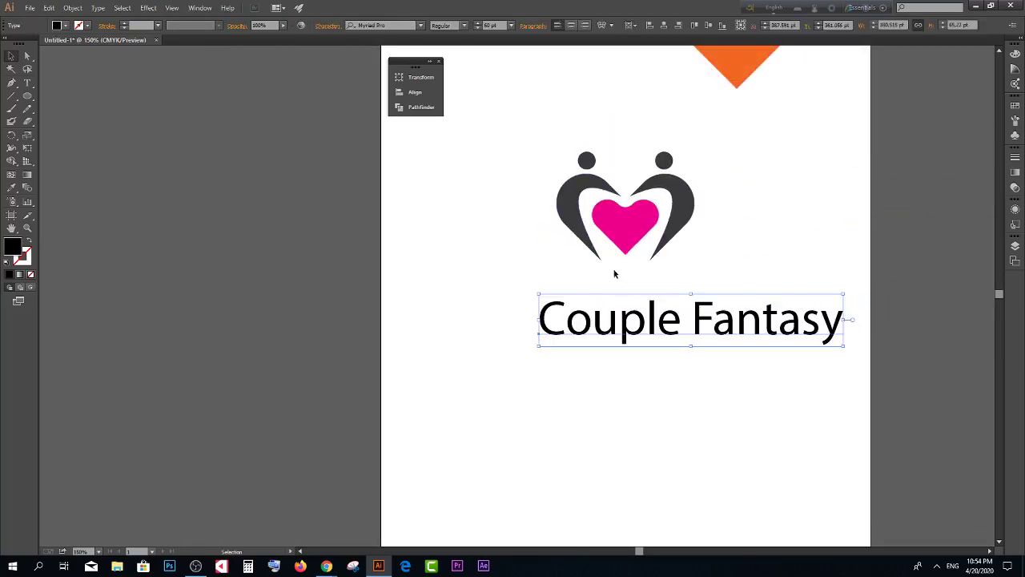
left_click(578, 195)
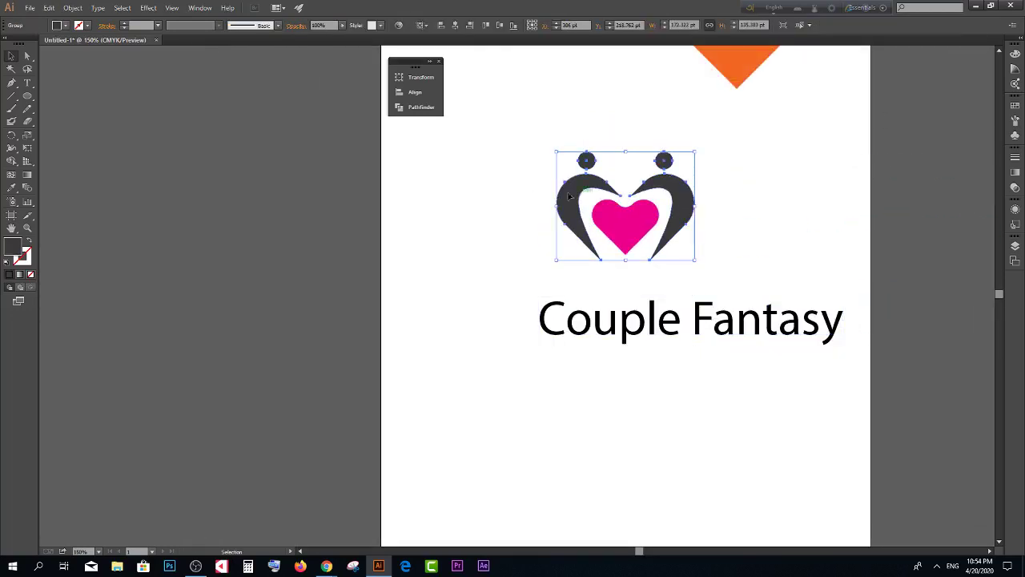
left_click(527, 191)
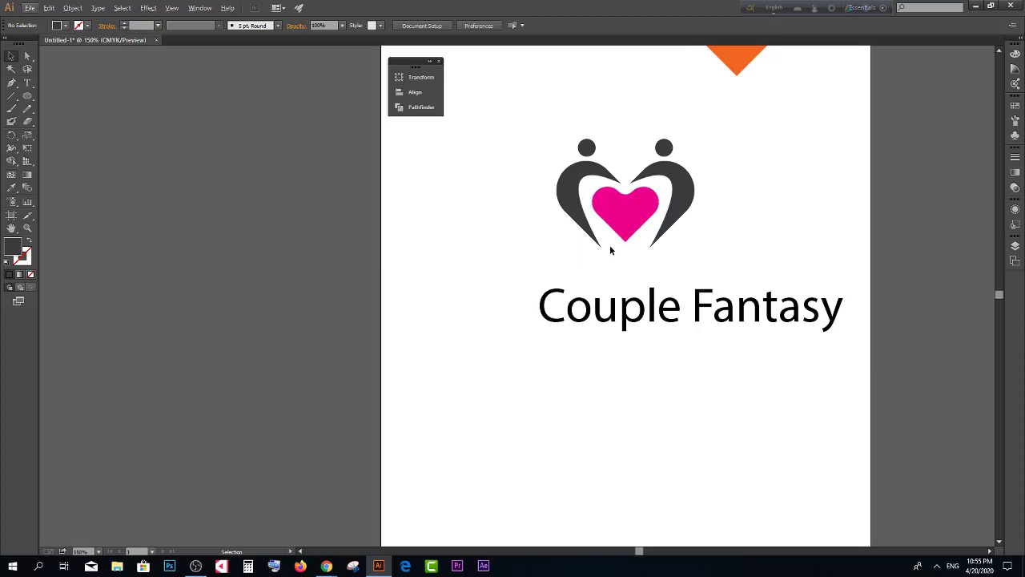
scroll(613, 248, "down", 2)
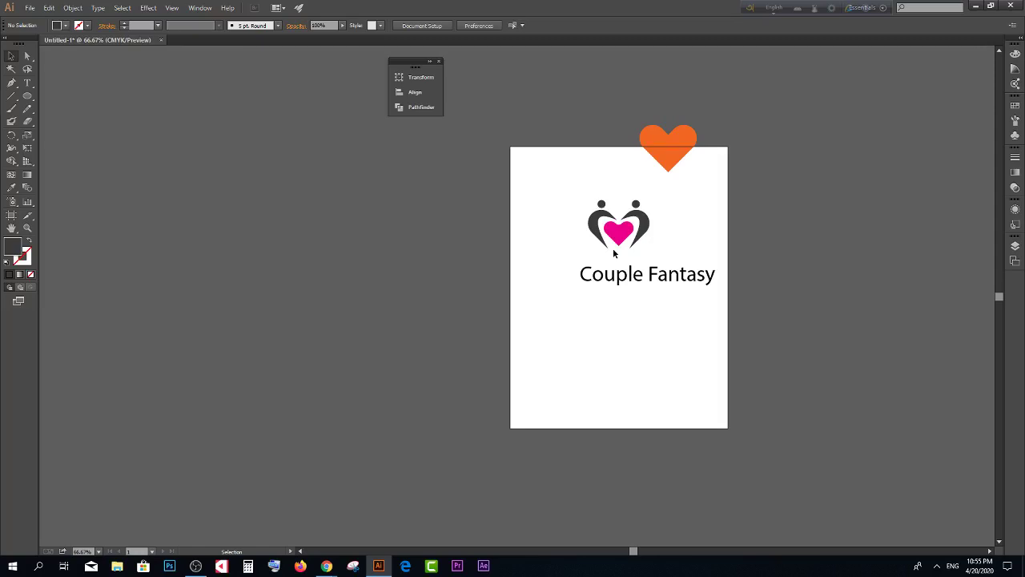
left_click(614, 276)
scroll(613, 276, "up", 2)
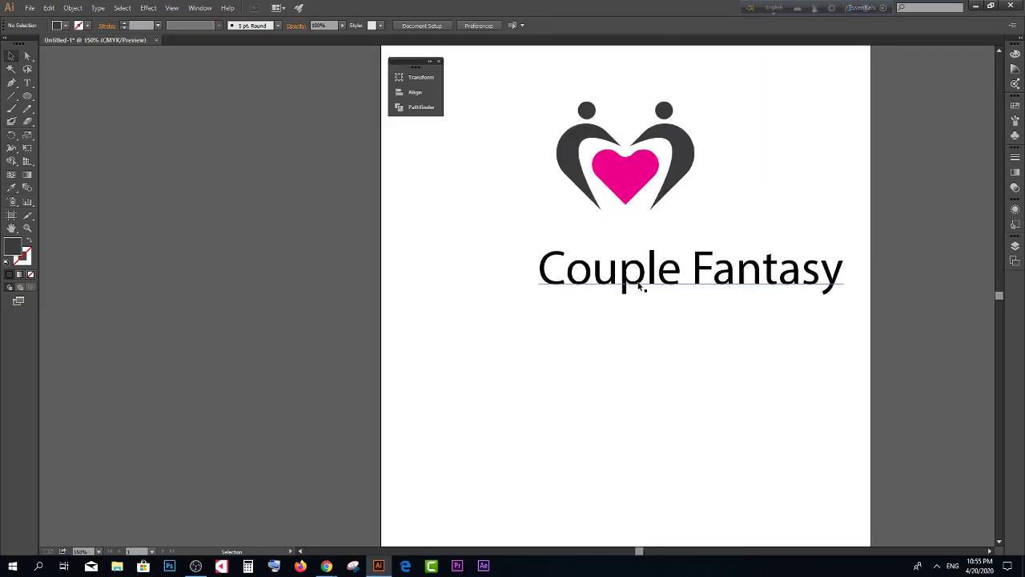
mouse_move(638, 284)
left_mouse_down()
mouse_move(594, 255)
mouse_move(605, 253)
mouse_move(600, 263)
left_mouse_up()
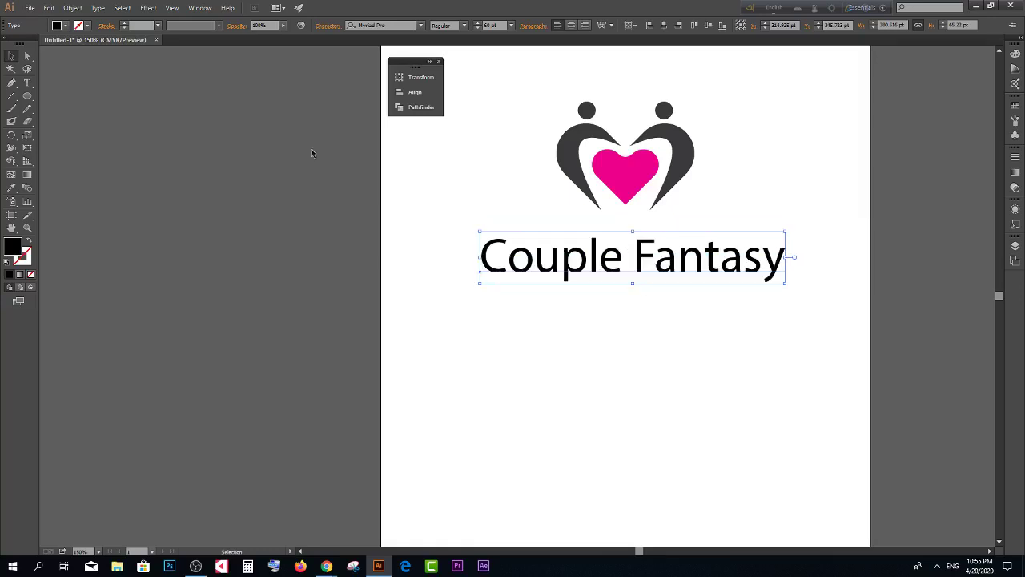
Step: Change the Couple Fantasy text's font to Gotham Medium
left_click(387, 26)
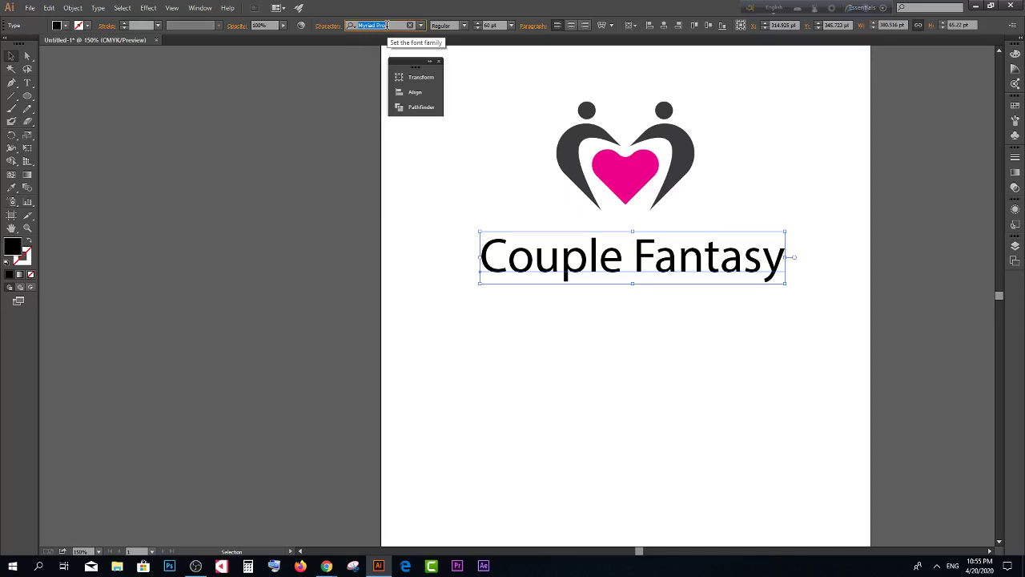
type("goud")
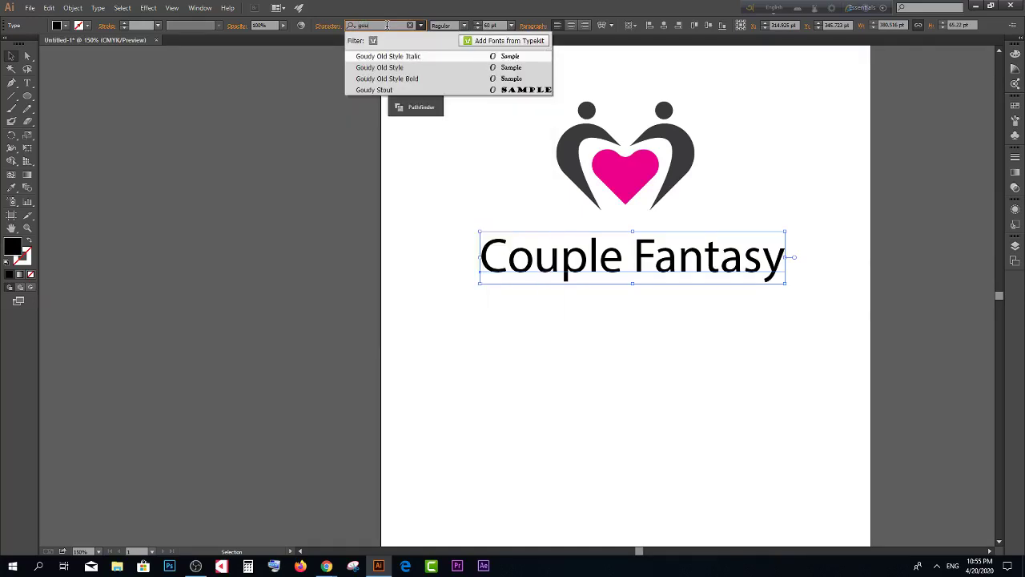
key("BackSpace")
key("BackSpace")
key("BackSpace")
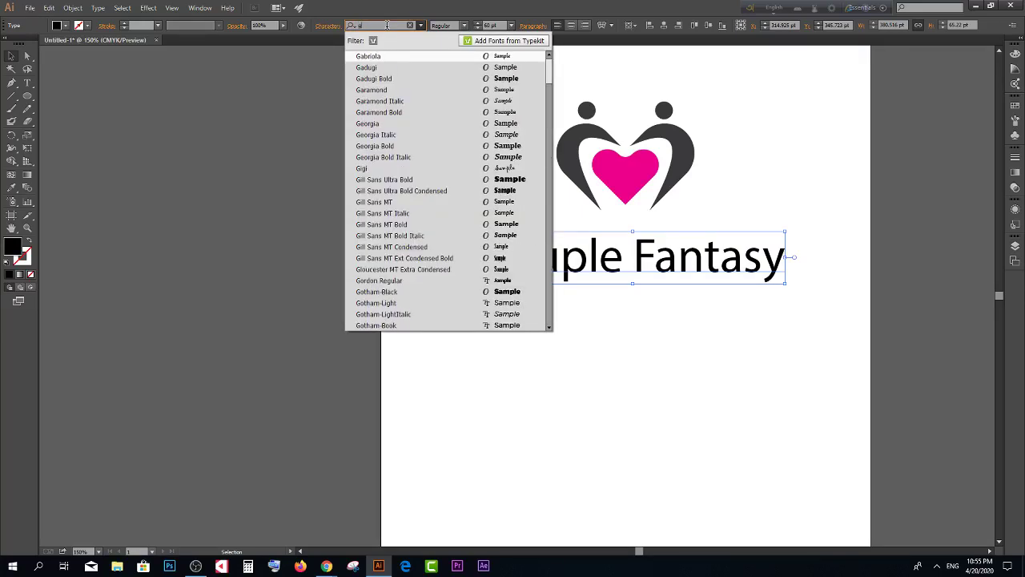
type("ou")
key("BackSpace")
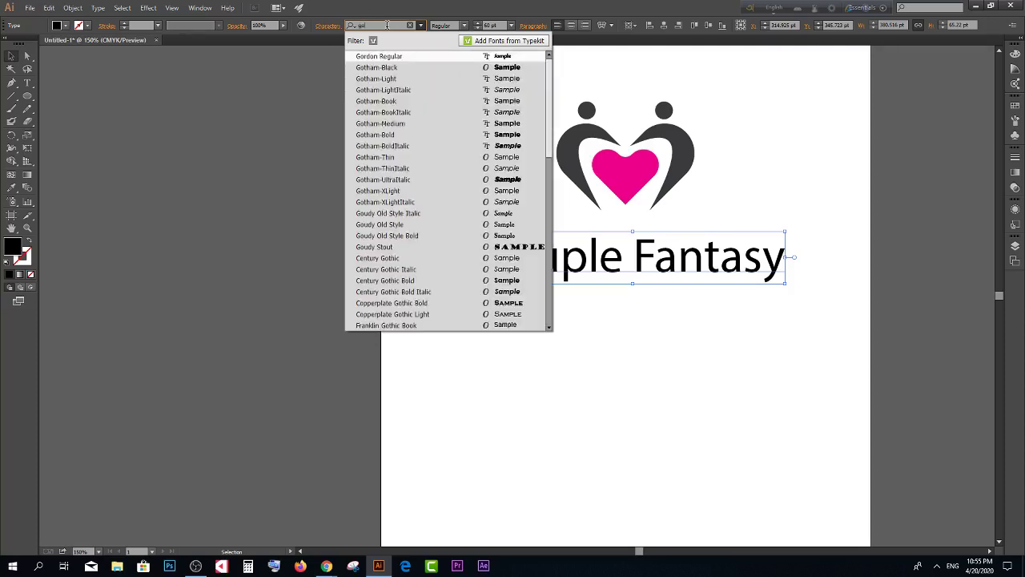
key("BackSpace")
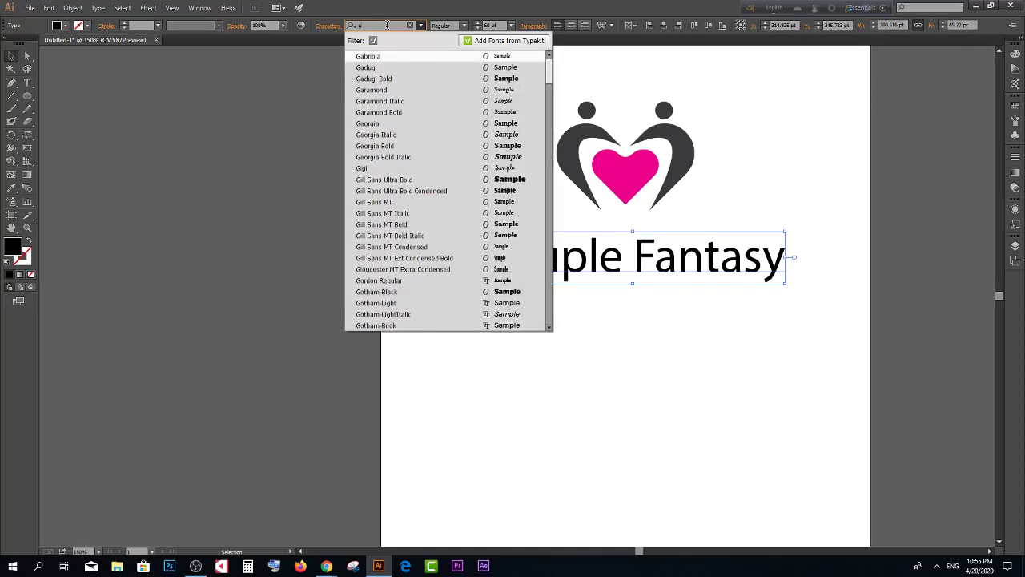
type("ot")
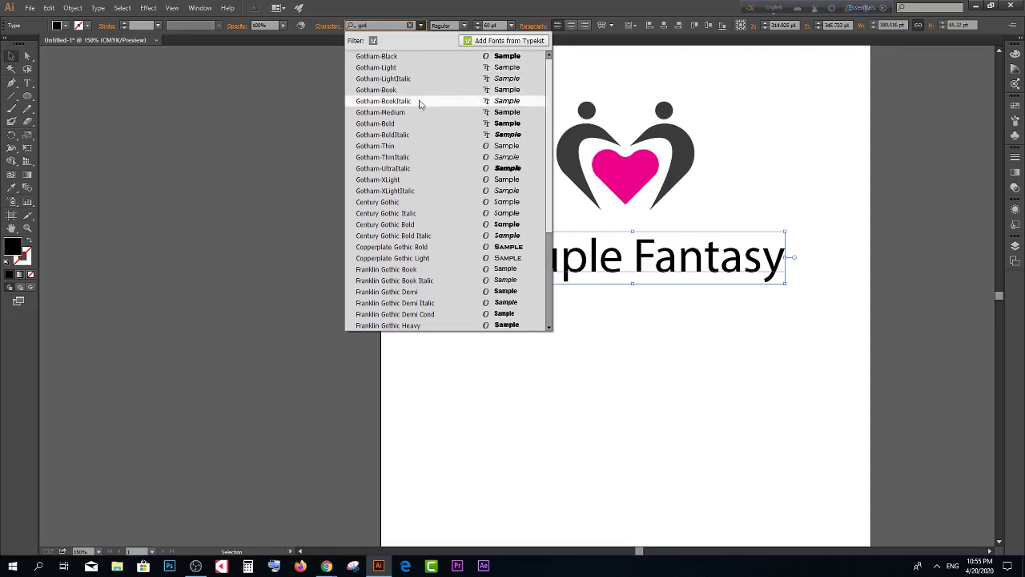
left_click(394, 114)
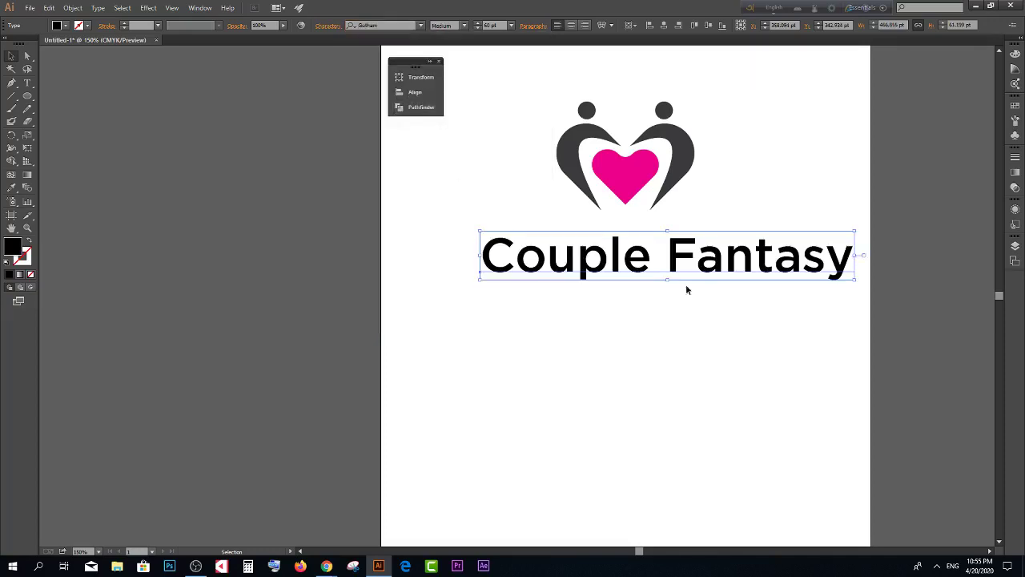
Step: Select the logo and text together and align their horizontal centres
mouse_move(693, 266)
left_mouse_down()
mouse_move(657, 246)
mouse_move(686, 253)
left_mouse_up()
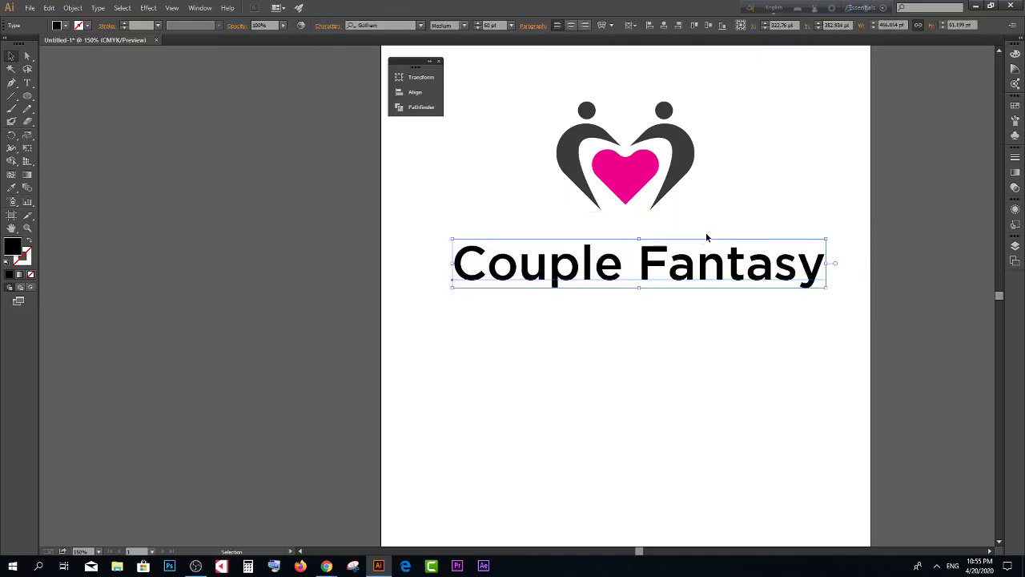
mouse_move(514, 86)
left_mouse_down()
mouse_move(693, 195)
mouse_move(804, 213)
left_mouse_up()
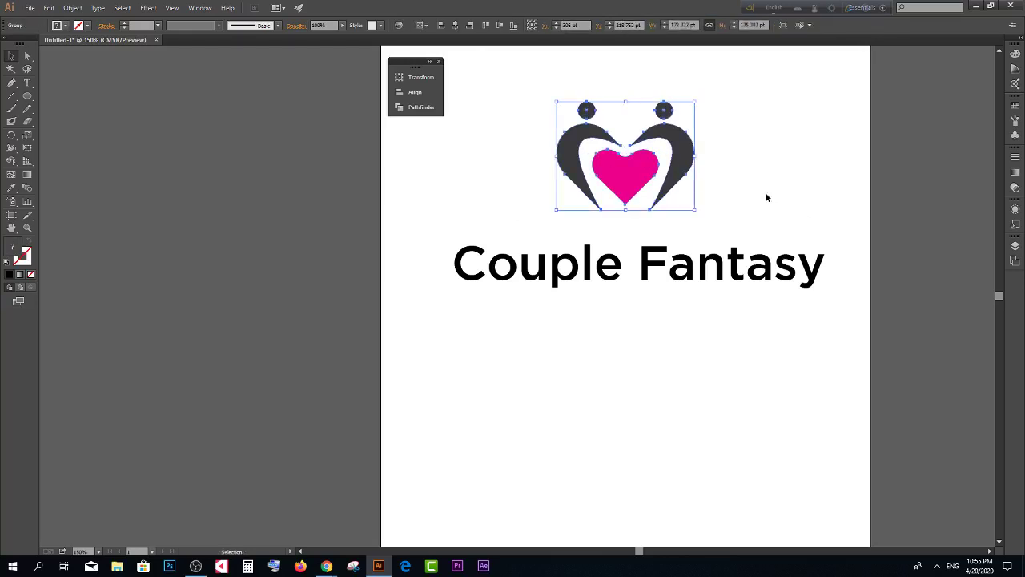
left_click(702, 264)
left_click(479, 119)
left_click_drag(508, 136, 784, 324)
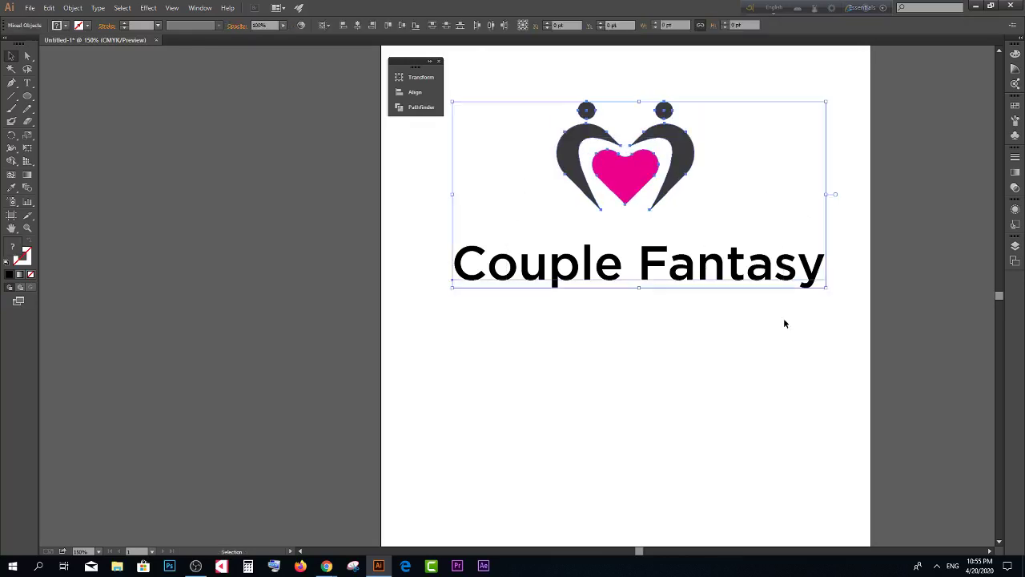
left_click(784, 324)
left_click_drag(522, 115, 780, 314)
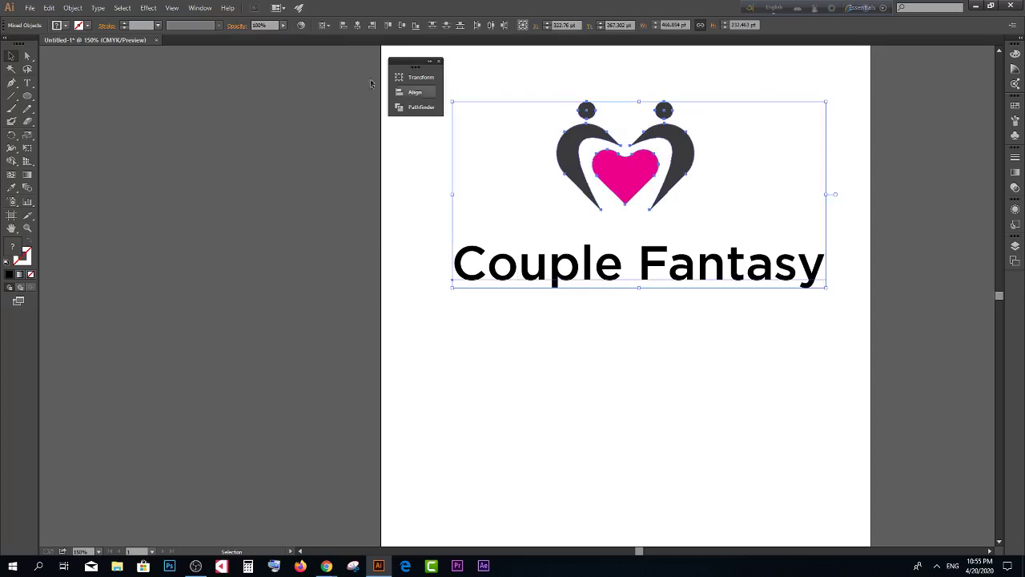
left_click(358, 26)
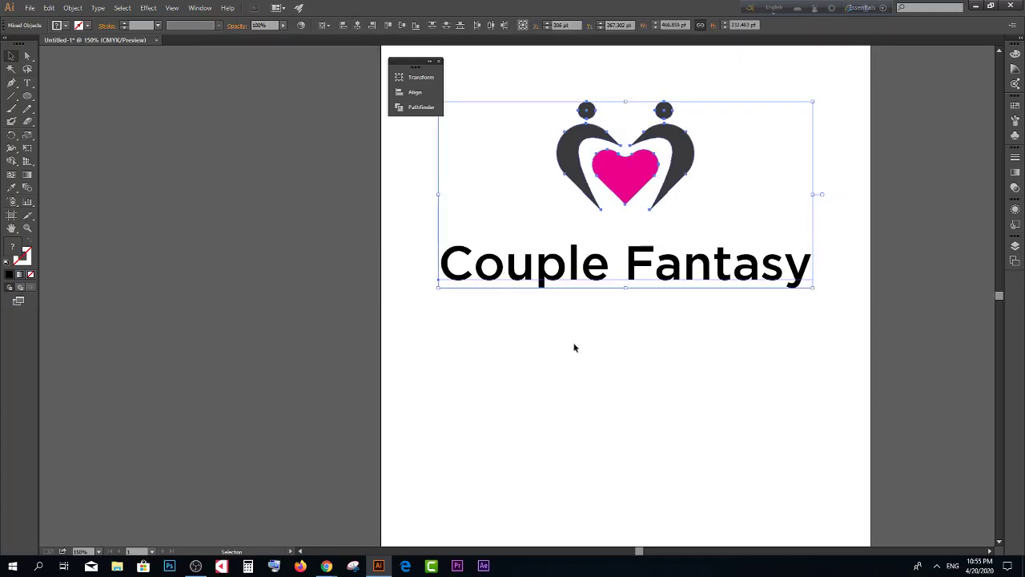
left_click(575, 347)
left_click(626, 177)
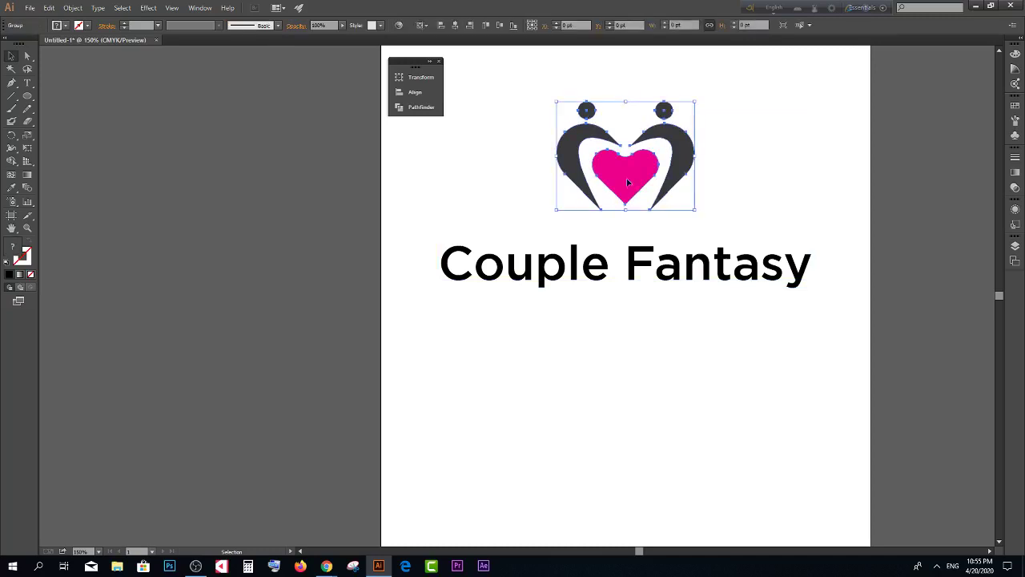
left_click(636, 272)
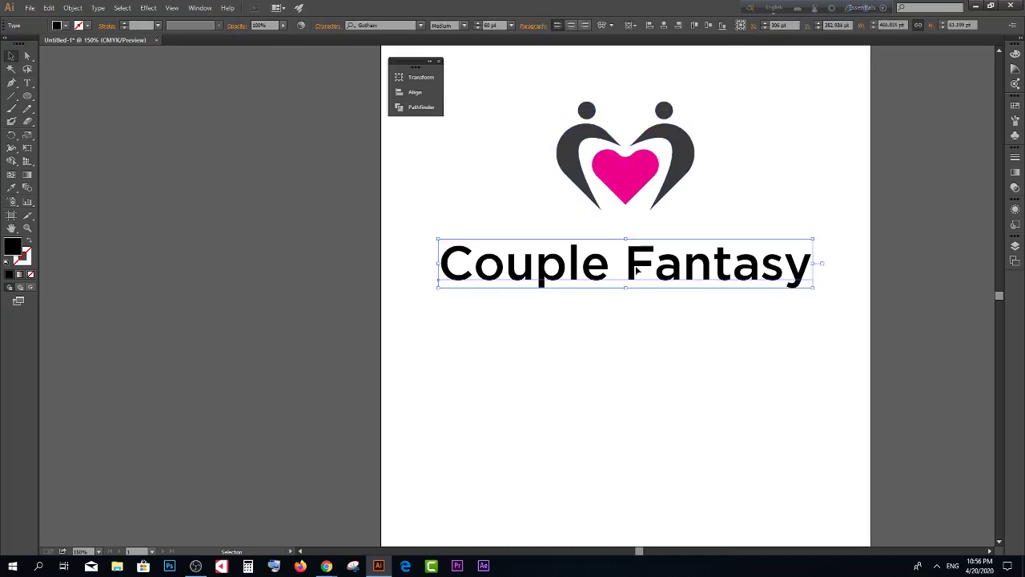
Step: Move the Couple Fantasy text up closer to the logo
left_click(630, 322)
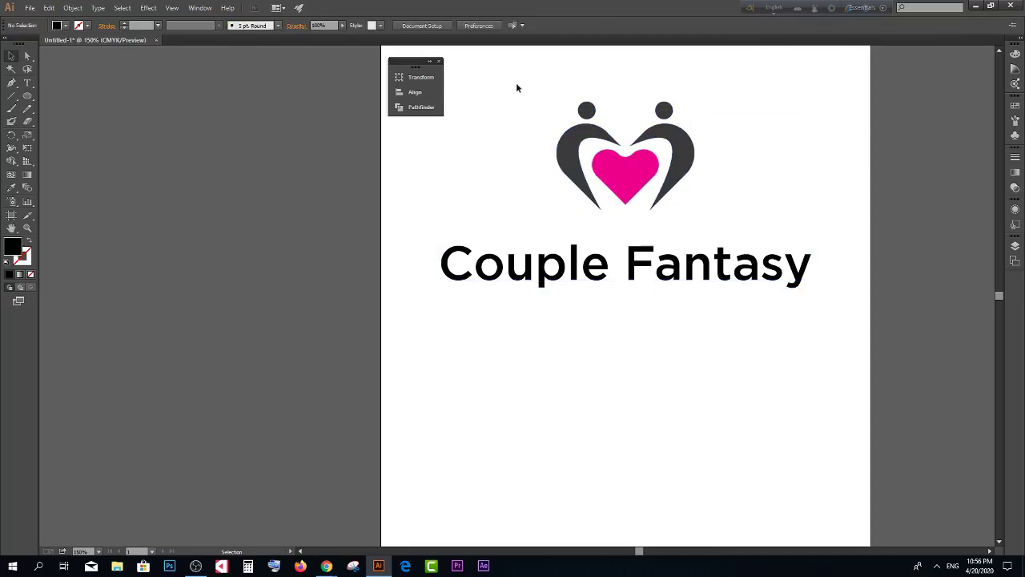
left_click_drag(516, 83, 834, 222)
left_click(727, 335)
left_click(668, 272)
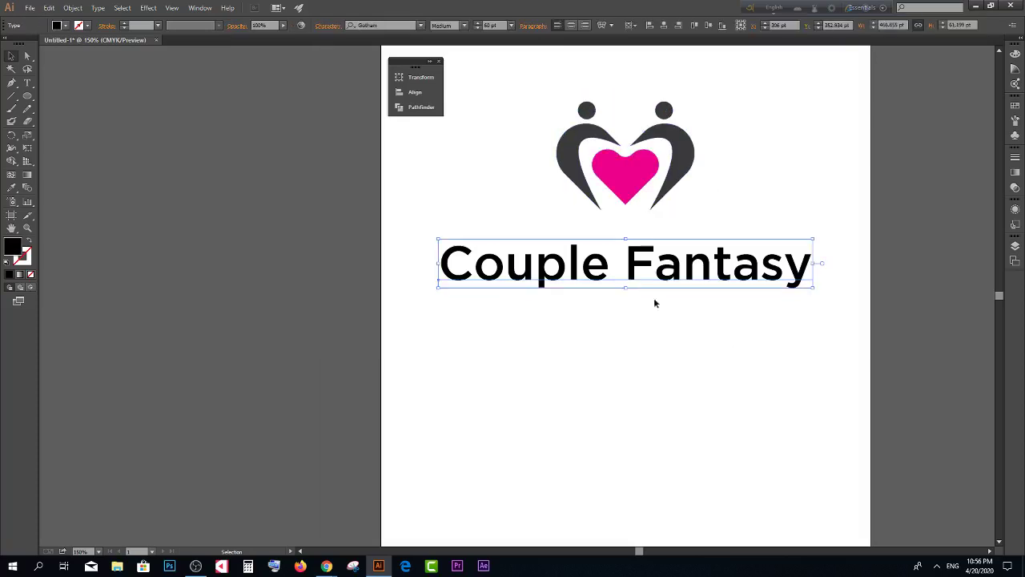
scroll(647, 301, "up", 1)
left_click_drag(665, 240, 665, 206)
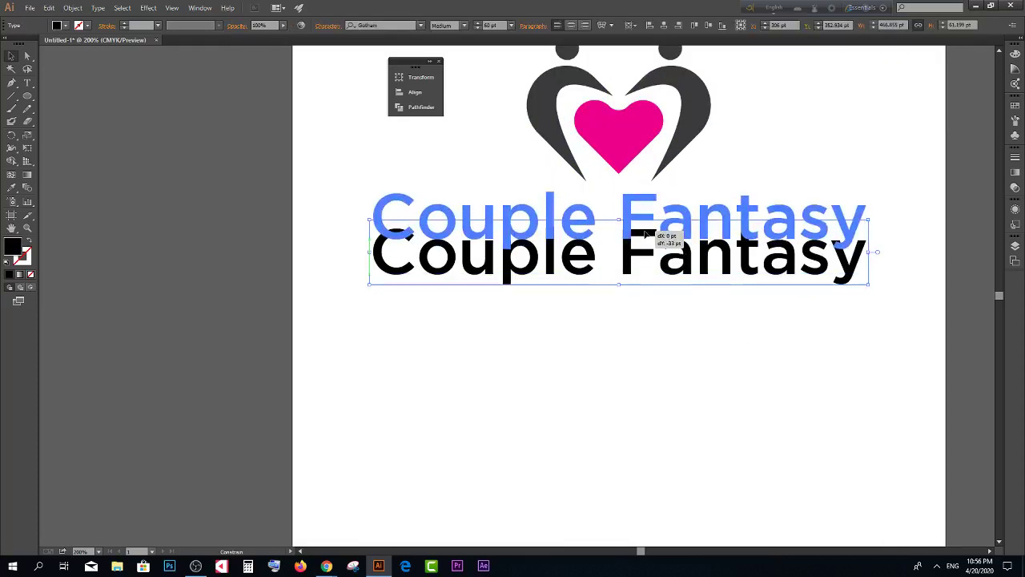
left_click(672, 288)
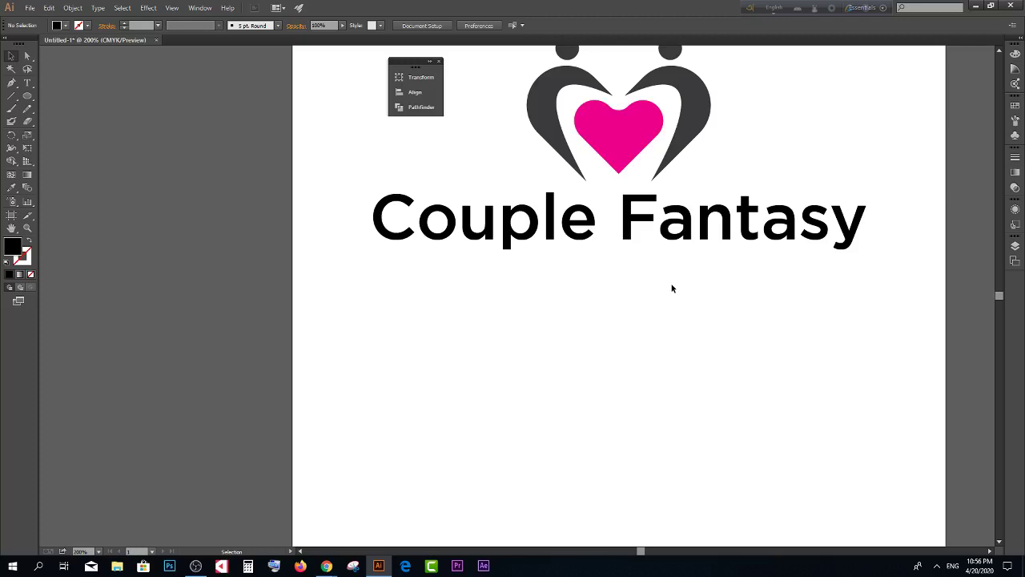
Step: Apply All Caps to the text and nudge COUPLE FANTASY into place beneath the logo
left_click(585, 241)
scroll(573, 240, "up", 1)
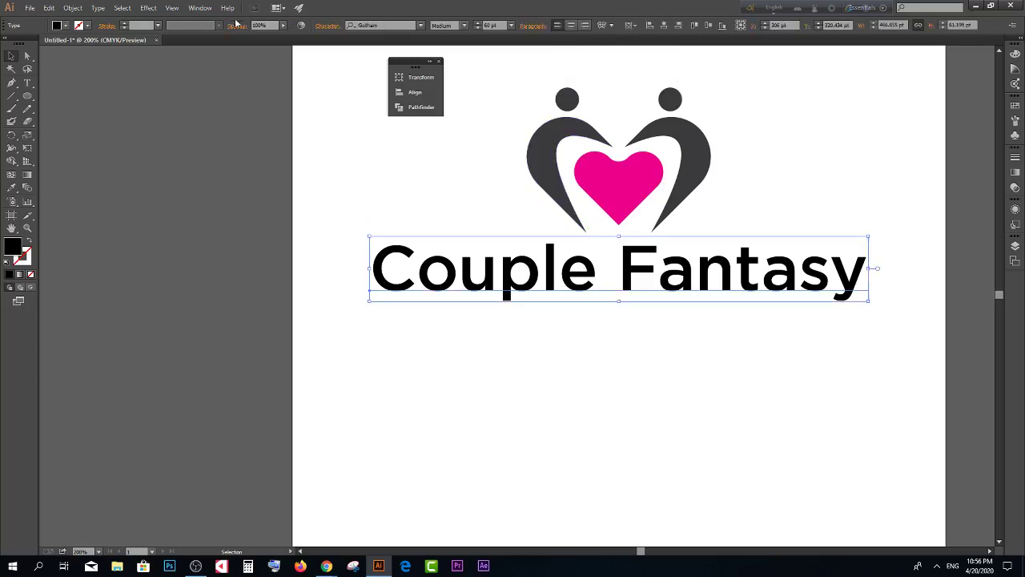
left_click(328, 26)
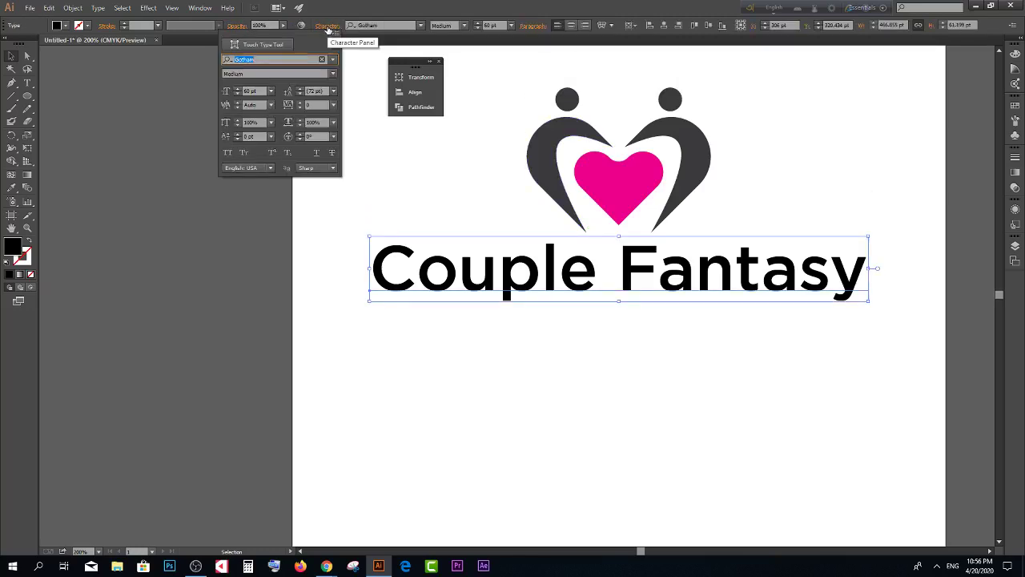
left_click(227, 153)
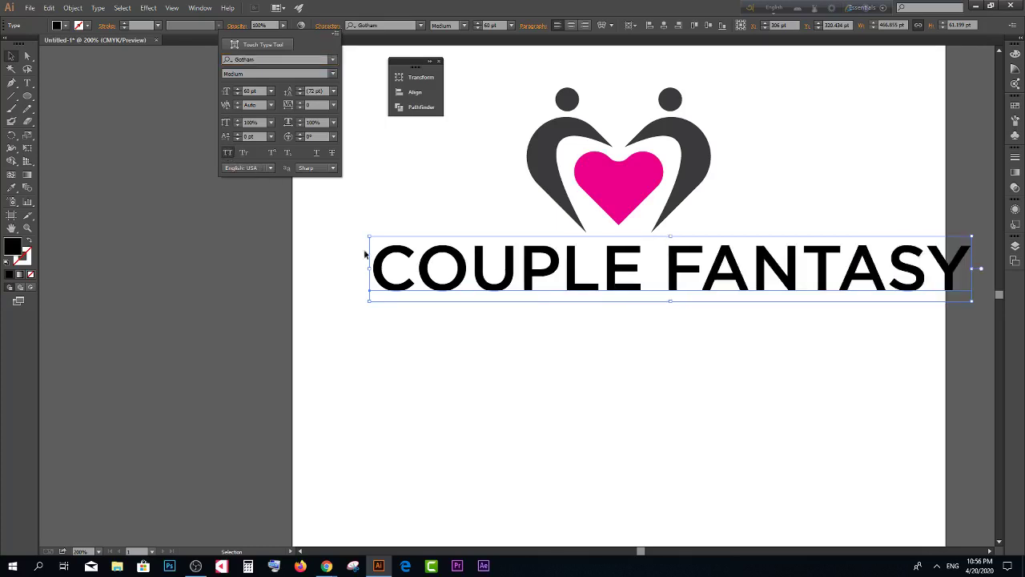
left_click(535, 296)
left_click_drag(603, 296, 565, 307)
scroll(564, 307, "up", 1)
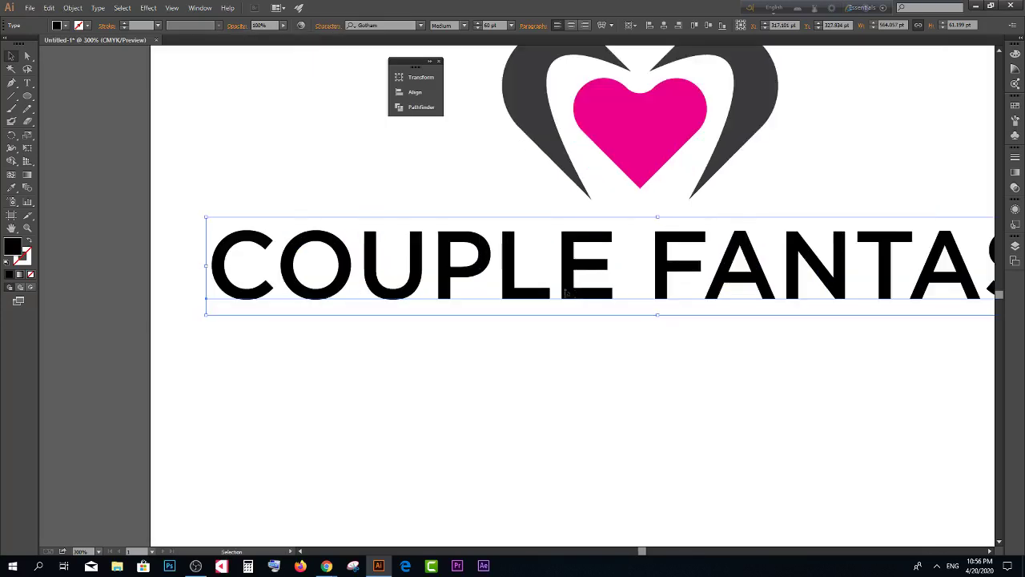
scroll(589, 296, "down", 2)
scroll(601, 299, "down", 1)
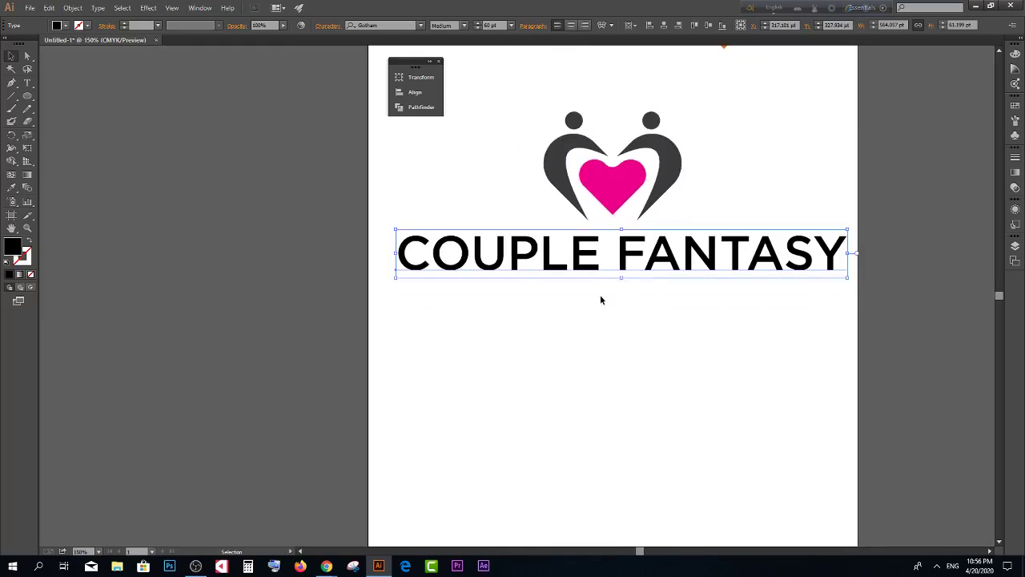
Step: Fill the COUPLE FANTASY text with the figures' dark grey using the Eyedropper
left_click(11, 187)
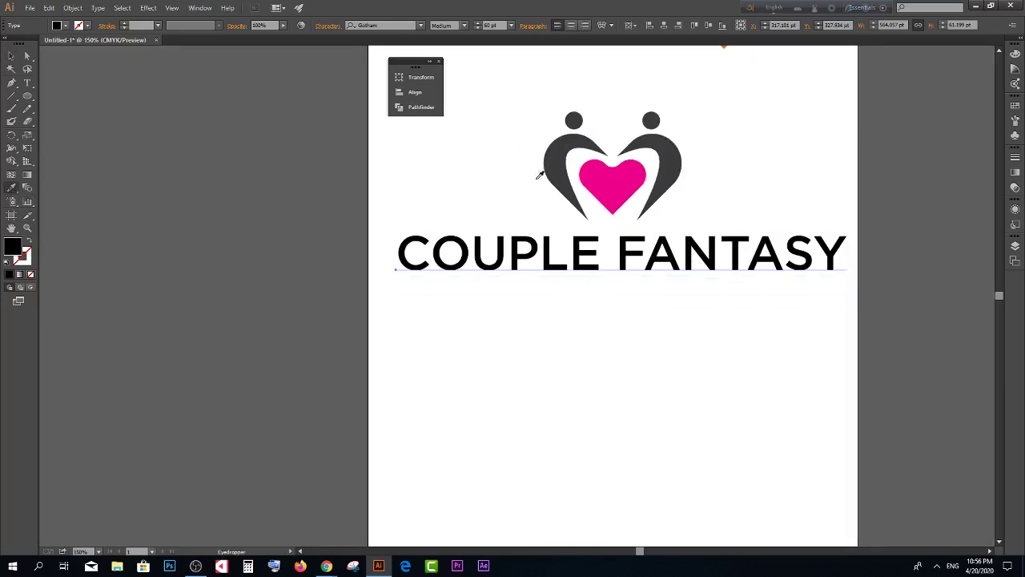
left_click(560, 146)
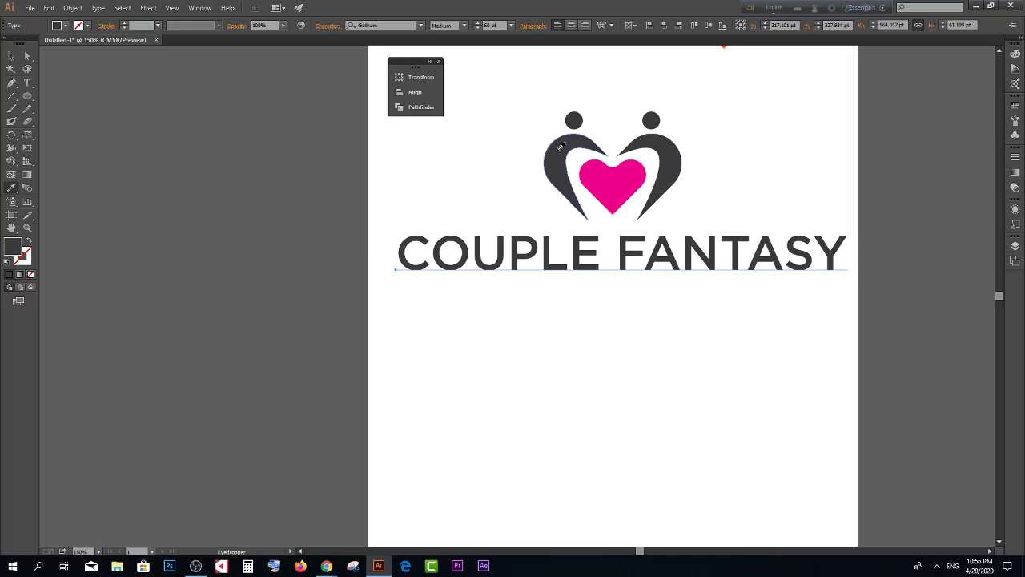
left_click(11, 57)
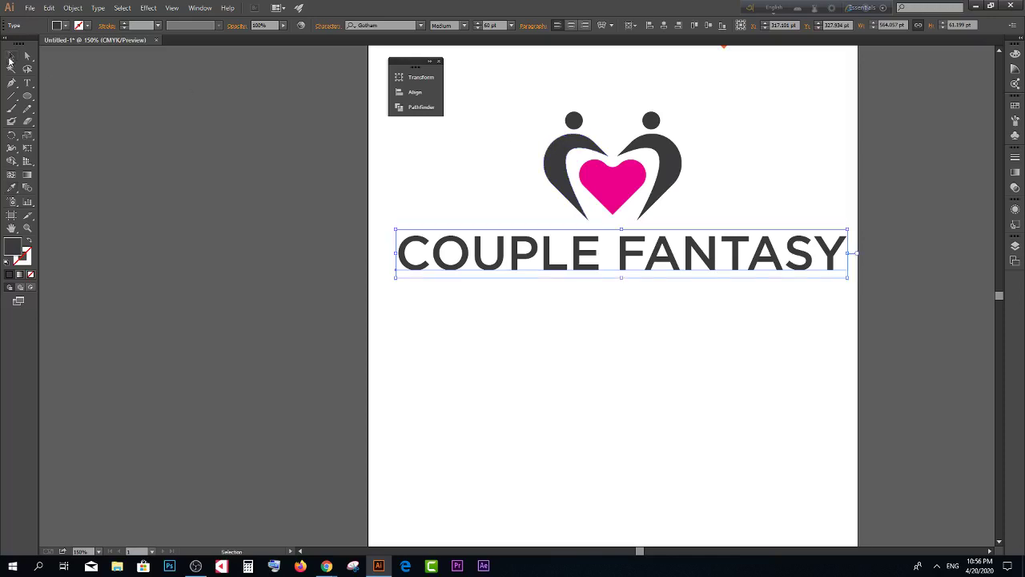
left_click(654, 311)
scroll(654, 311, "down", 2)
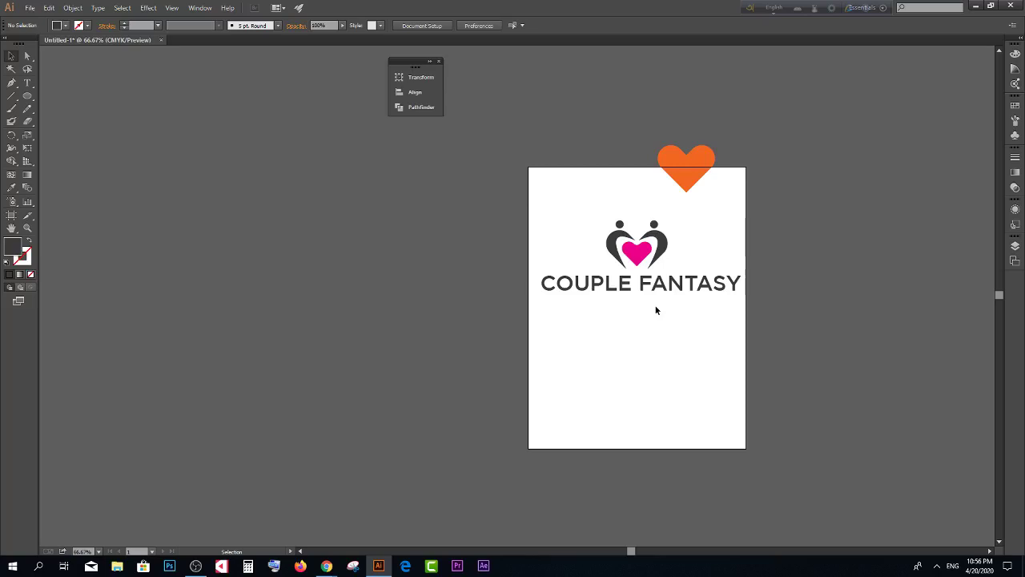
Step: Scale the COUPLE FANTASY text down from its corner and nudge it slightly lower
key("alt+space")
left_click(656, 284)
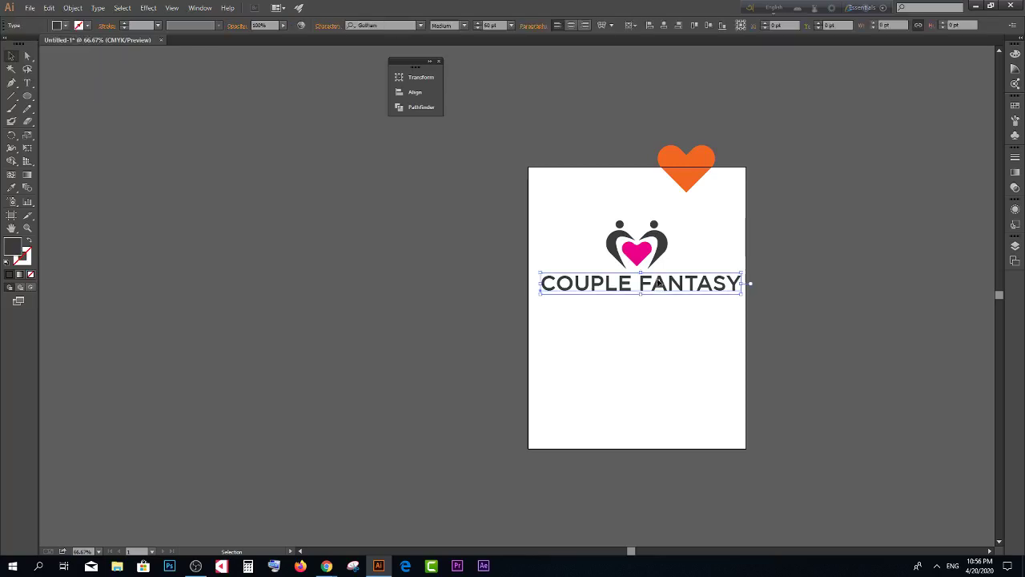
scroll(660, 284, "up", 3)
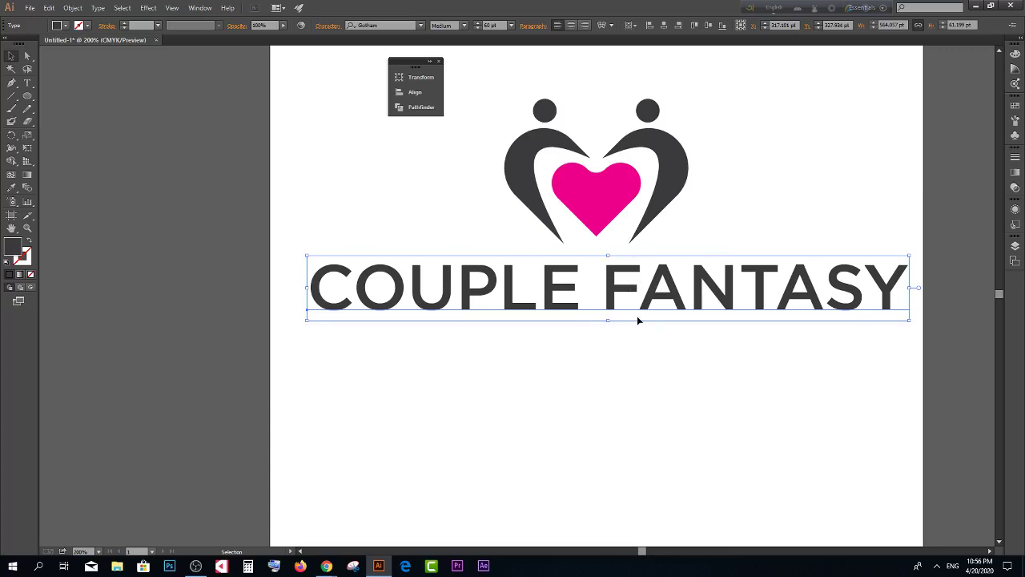
key("alt")
scroll(640, 318, "down", 2)
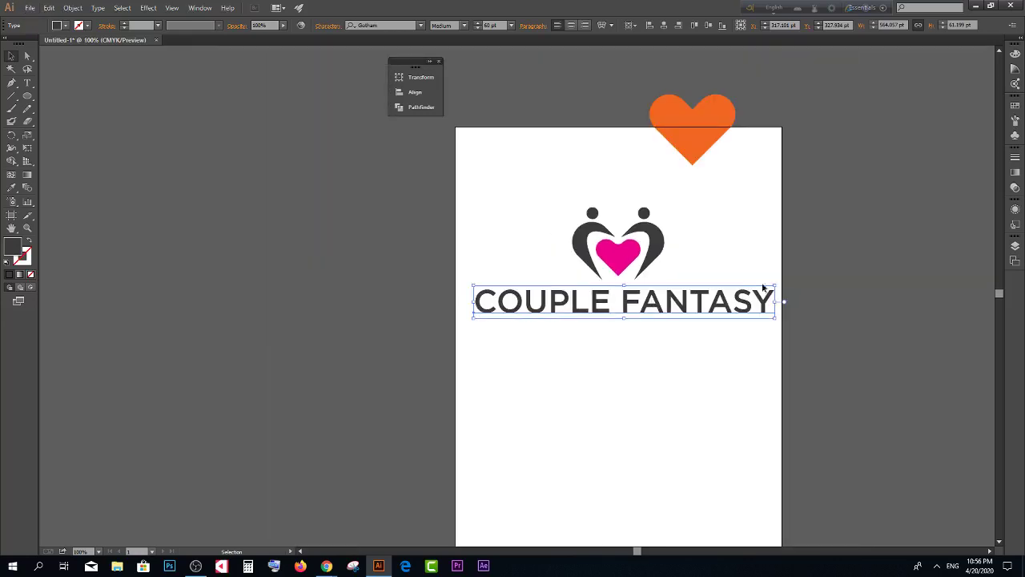
mouse_move(774, 286)
left_mouse_down()
mouse_move(849, 247)
mouse_move(883, 273)
left_mouse_up()
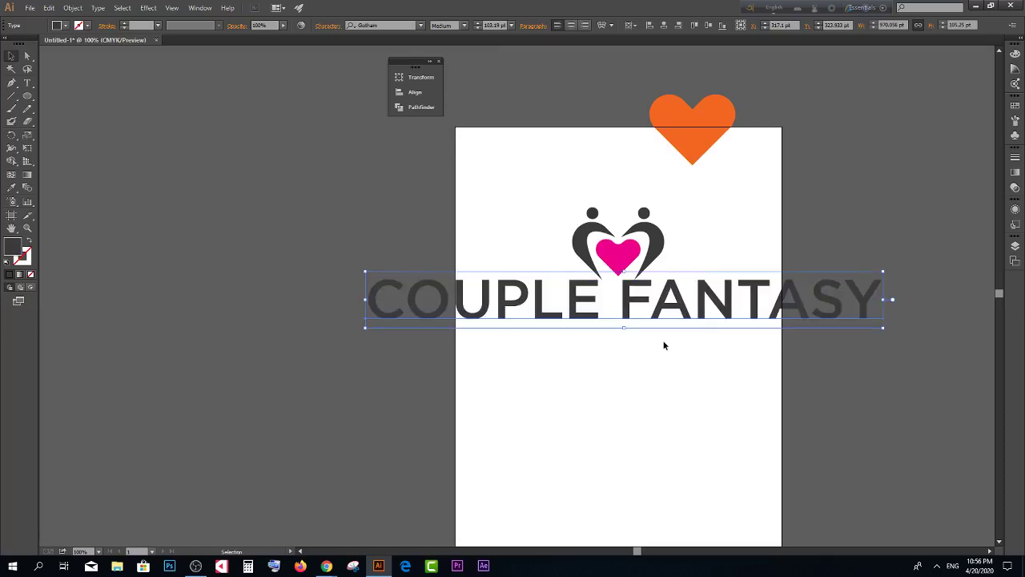
left_click_drag(883, 273, 829, 285)
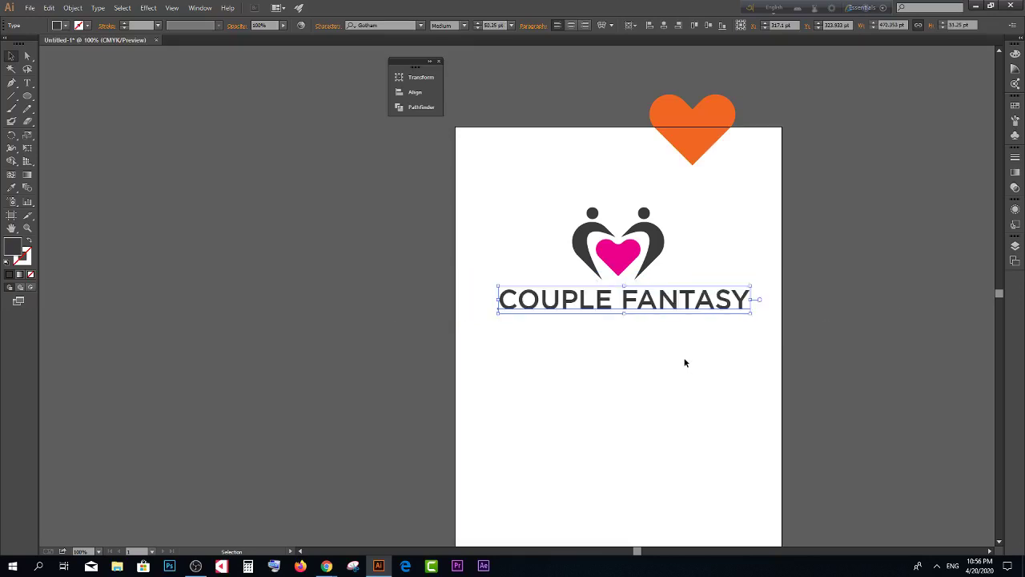
left_click(685, 362)
left_click_drag(654, 306, 650, 313)
left_click(626, 369)
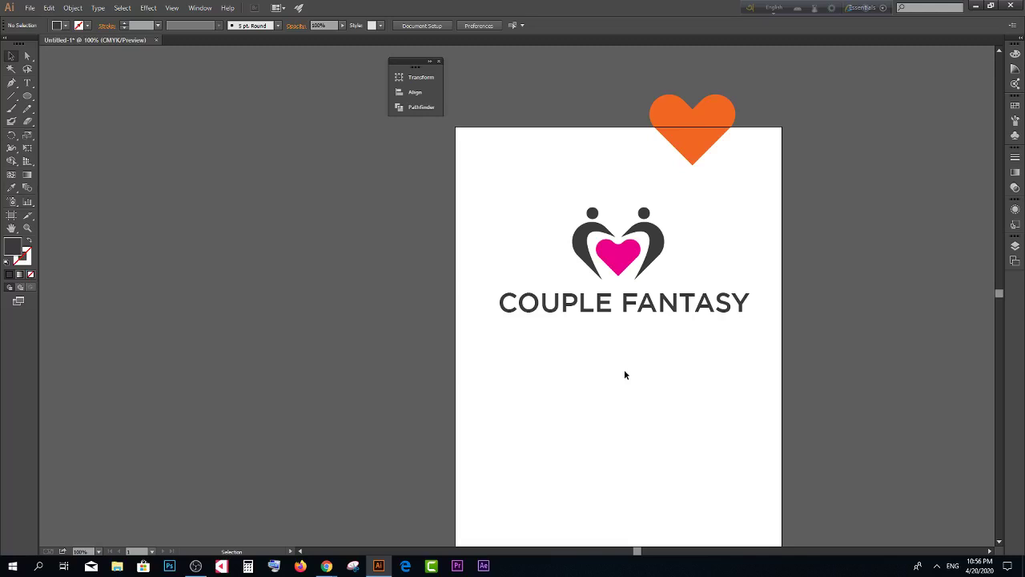
Step: Place a copy of the logo and text lower on the page and enlarge its COUPLE FANTASY text
left_click_drag(491, 210, 732, 350)
scroll(672, 327, "down", 1)
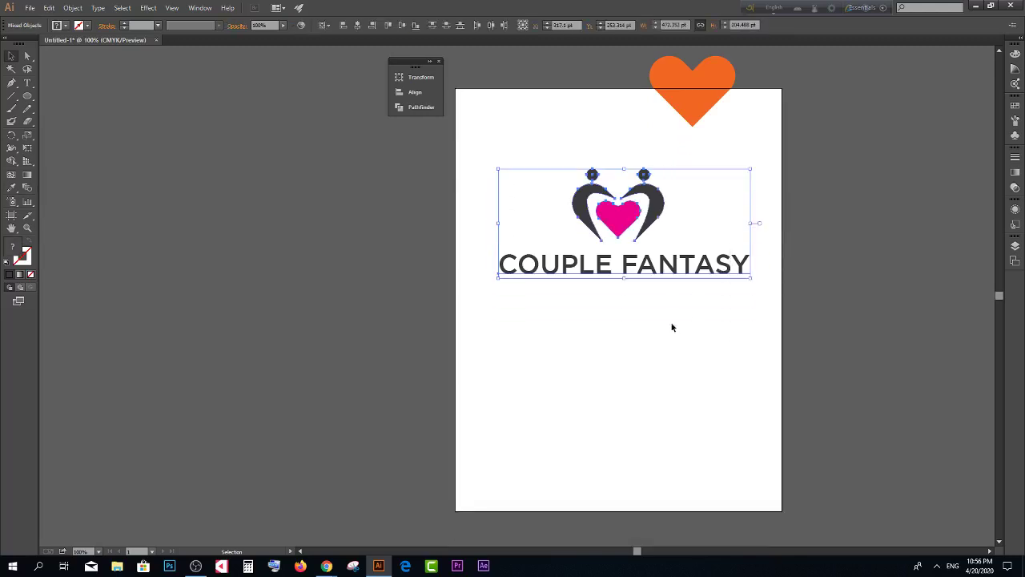
mouse_move(660, 270)
left_mouse_down()
mouse_move(656, 256)
mouse_move(653, 410)
left_mouse_up()
left_click(660, 430)
left_click(653, 408)
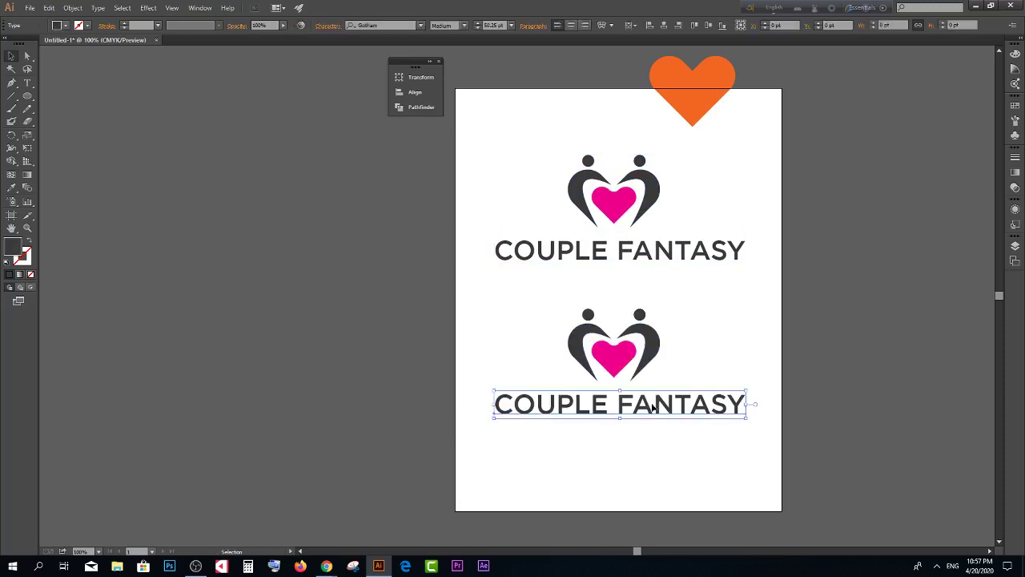
left_click_drag(746, 392, 790, 366)
Step: Shrink the lower heart icon slightly and narrow the lower text to fit the page
left_click(604, 362)
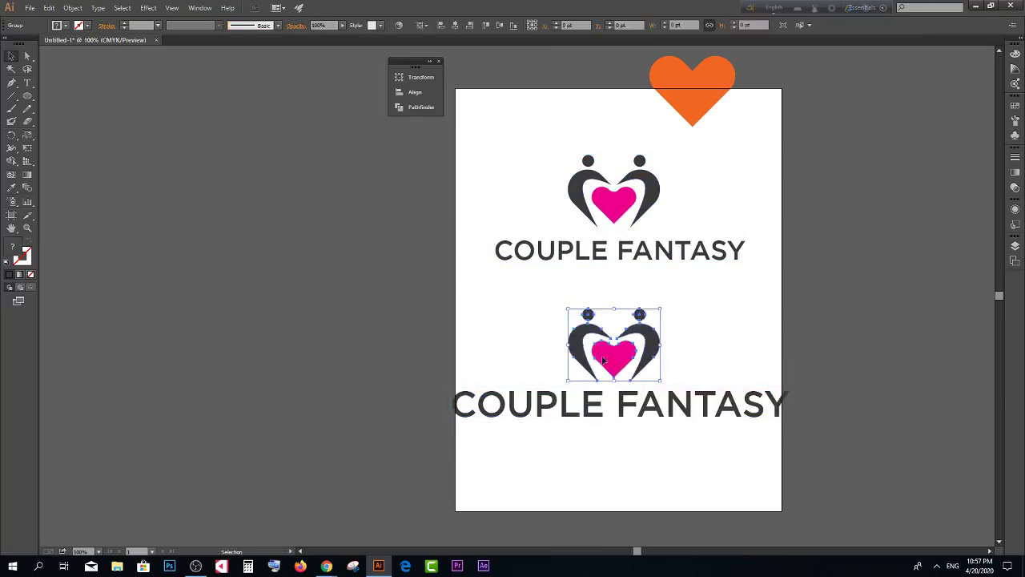
left_click_drag(660, 307, 652, 314)
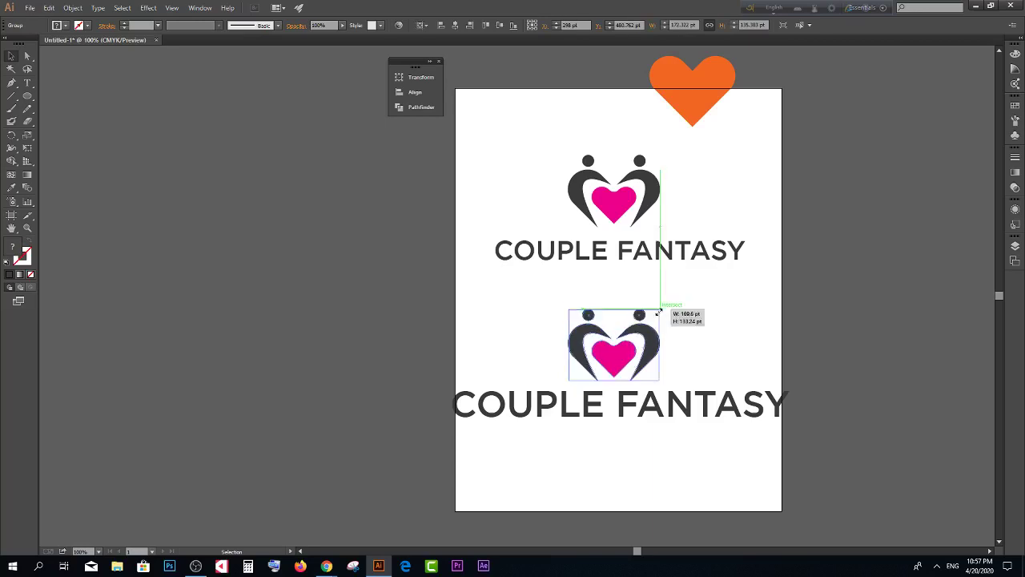
left_click(663, 392)
left_click_drag(790, 386, 785, 391)
left_click(715, 434)
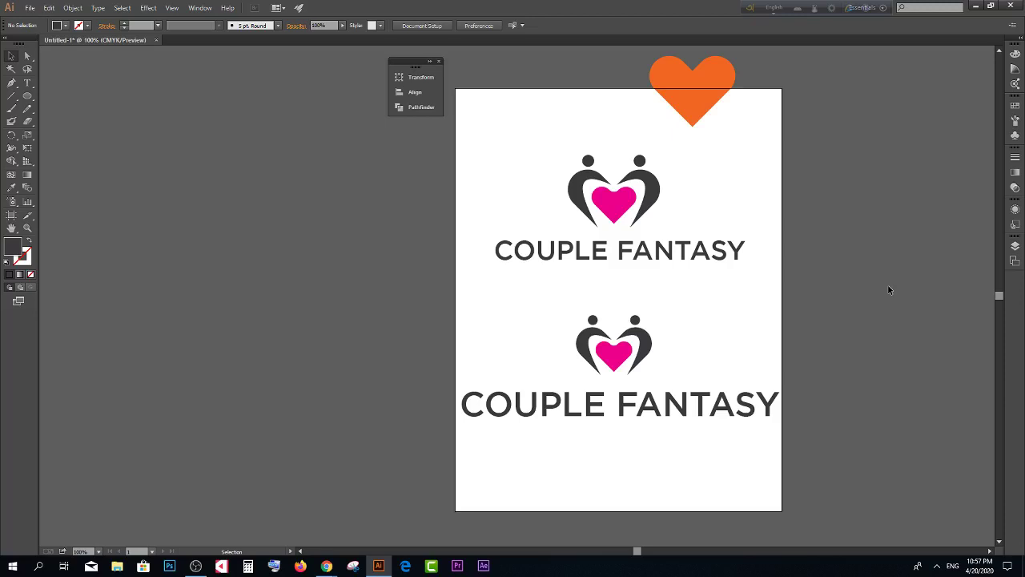
scroll(634, 264, "up", 2)
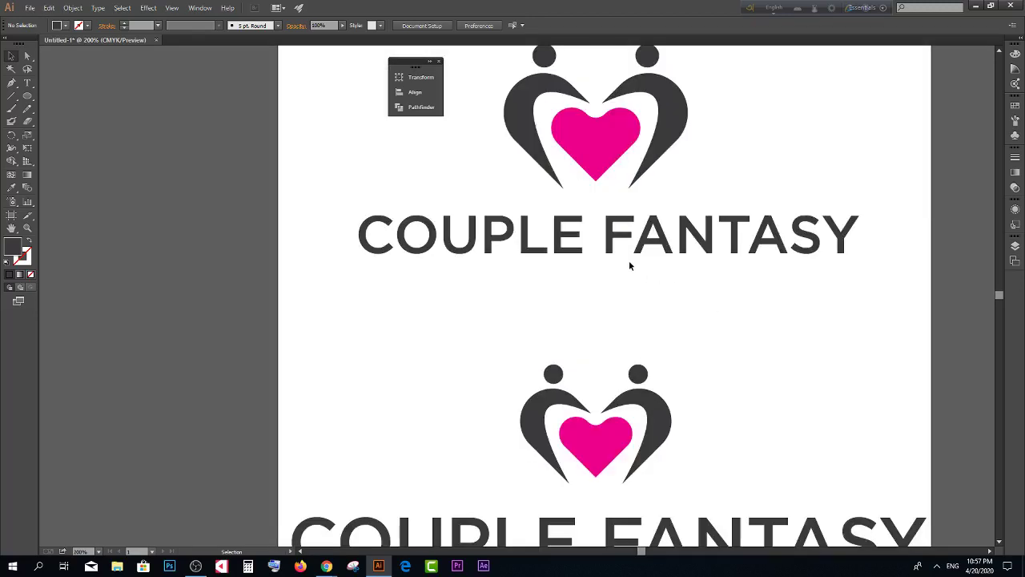
scroll(673, 281, "down", 1)
Step: Move the top COUPLE FANTASY text up closer beneath its heart icon
left_click(615, 250)
scroll(613, 264, "up", 1)
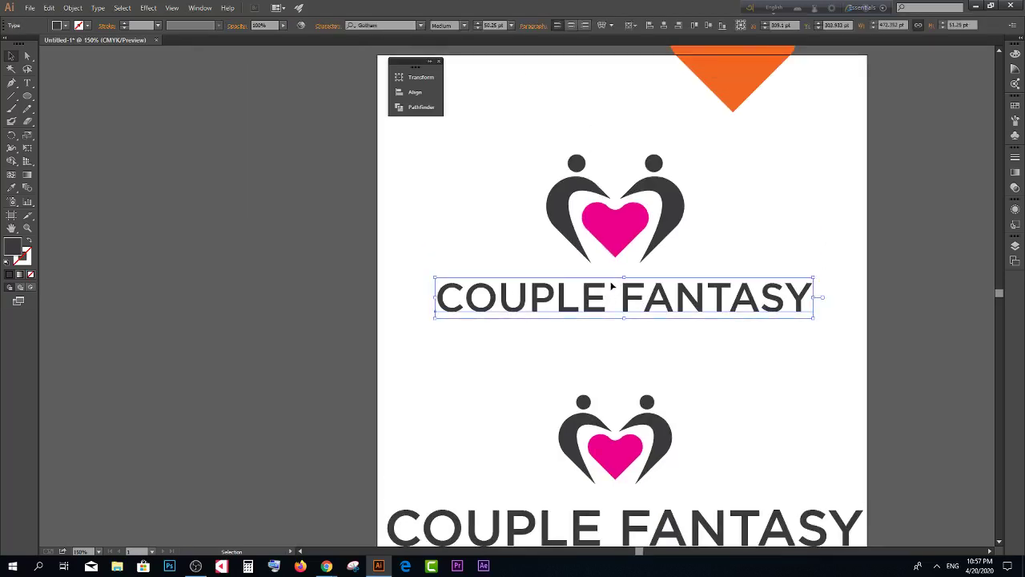
scroll(618, 296, "up", 2)
left_click_drag(619, 308, 617, 279)
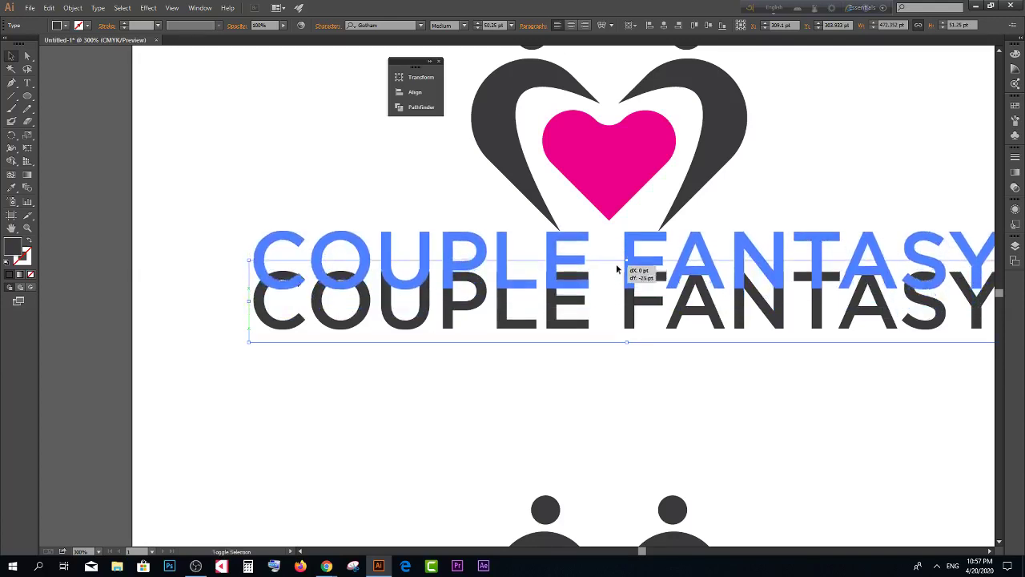
left_click_drag(618, 279, 616, 263)
left_click(593, 329)
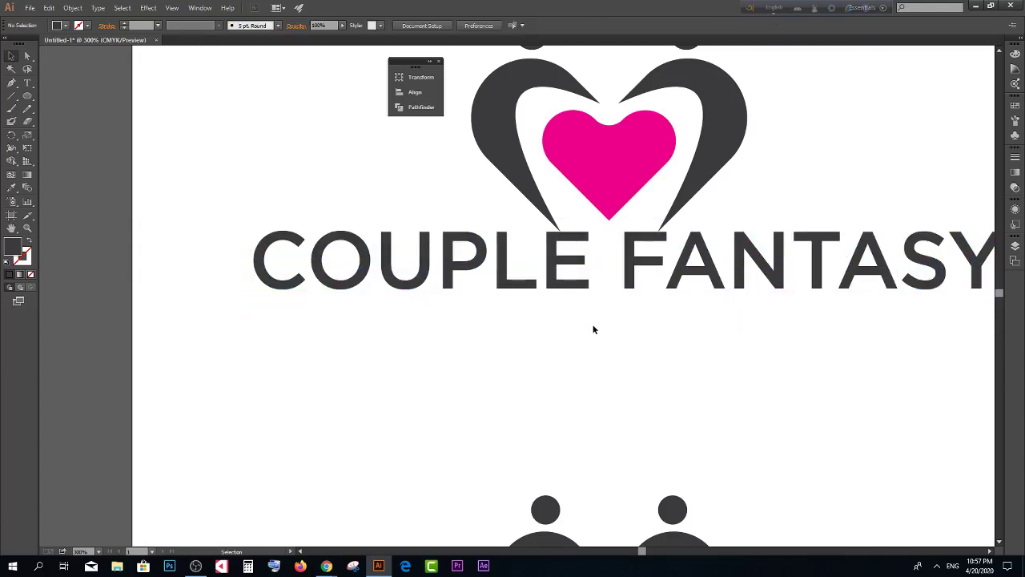
scroll(592, 326, "down", 3)
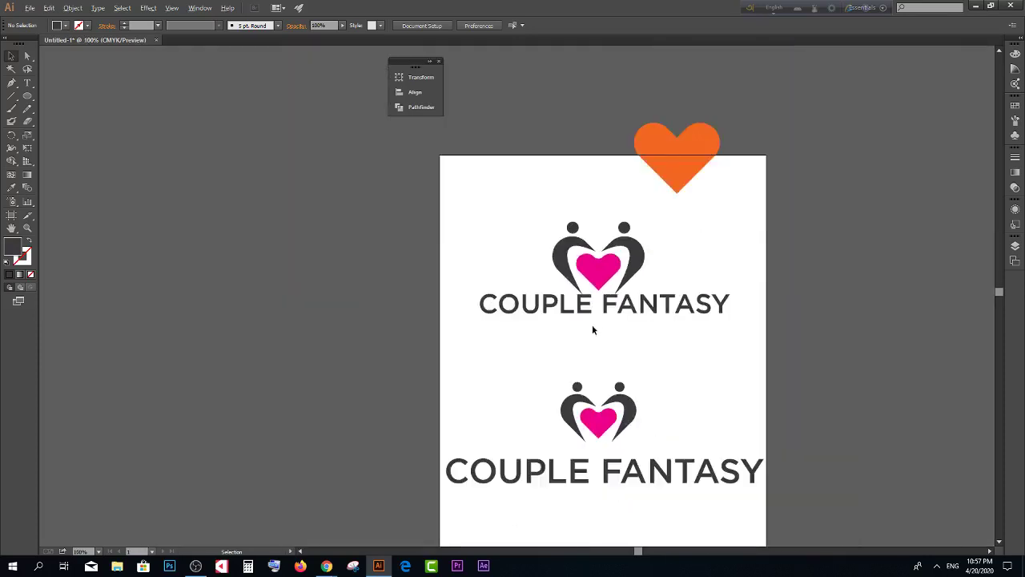
scroll(590, 326, "up", 2)
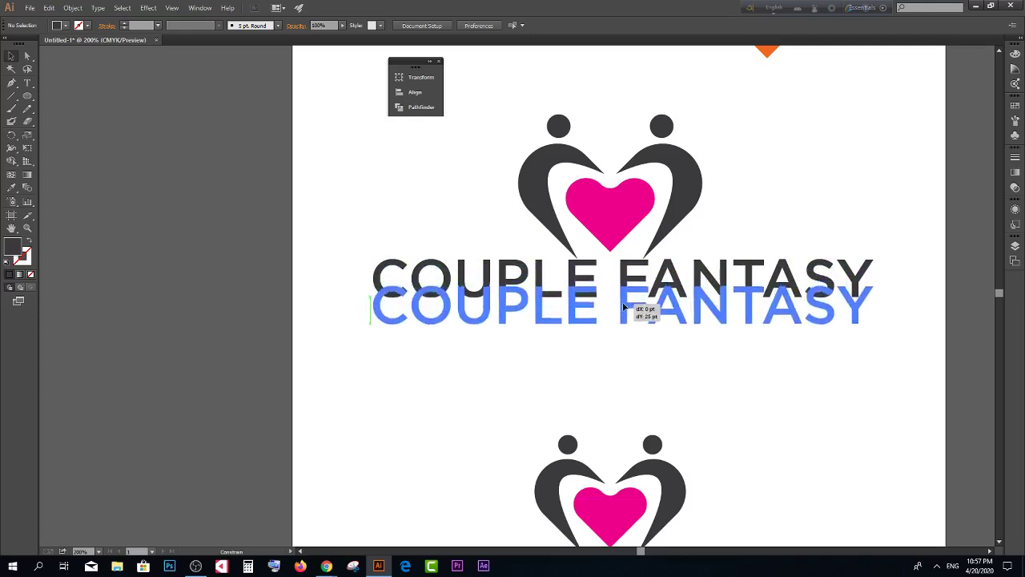
Step: Readjust the top text's height under its icon, then zoom out to view the page
left_click_drag(621, 280, 630, 365)
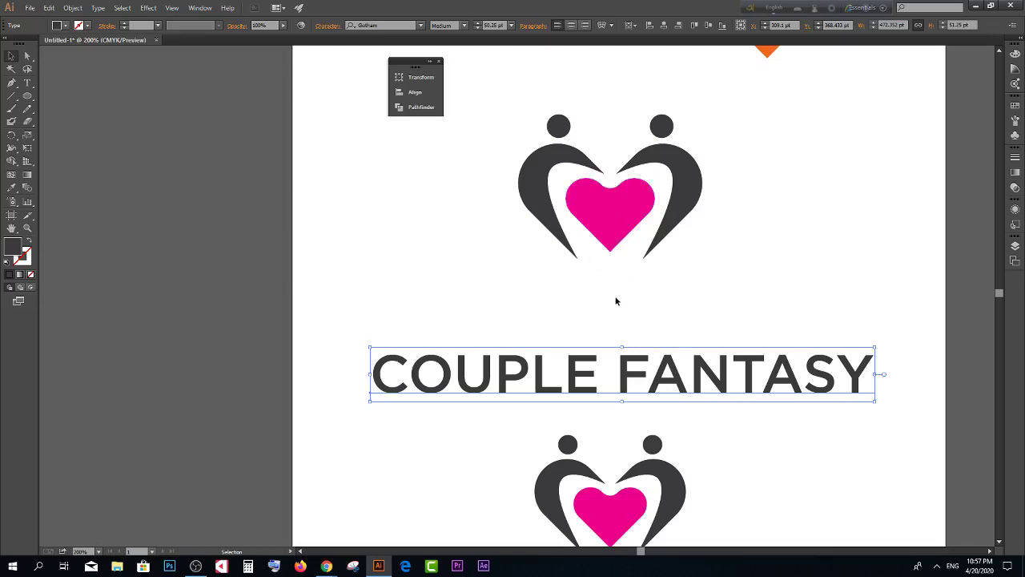
left_click_drag(615, 370, 615, 293)
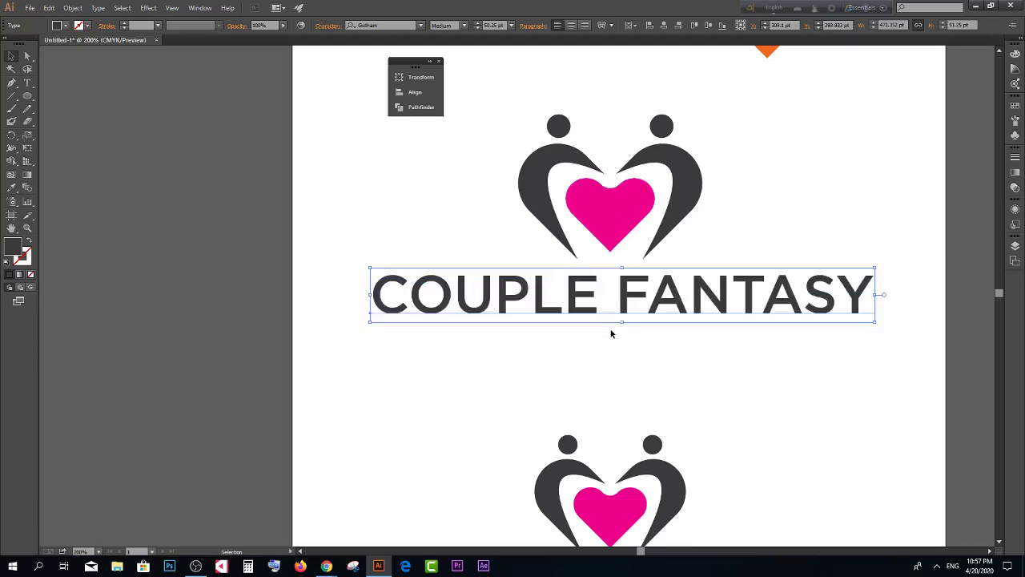
left_click(645, 356)
key("ctrl+minus")
key("ctrl+minus")
key("ctrl+minus")
scroll(645, 355, "down", 1)
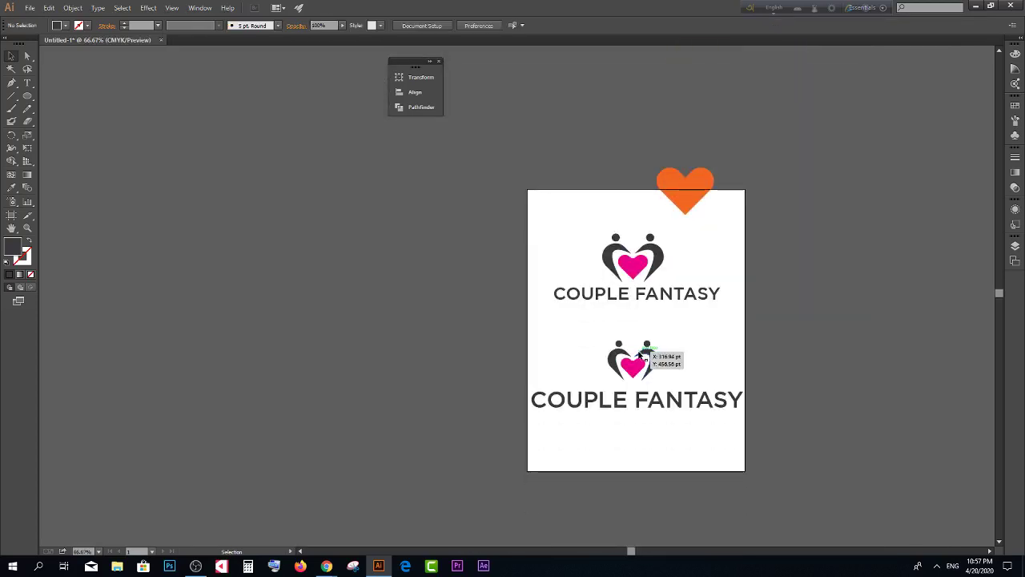
scroll(644, 354, "up", 1)
scroll(611, 298, "up", 1)
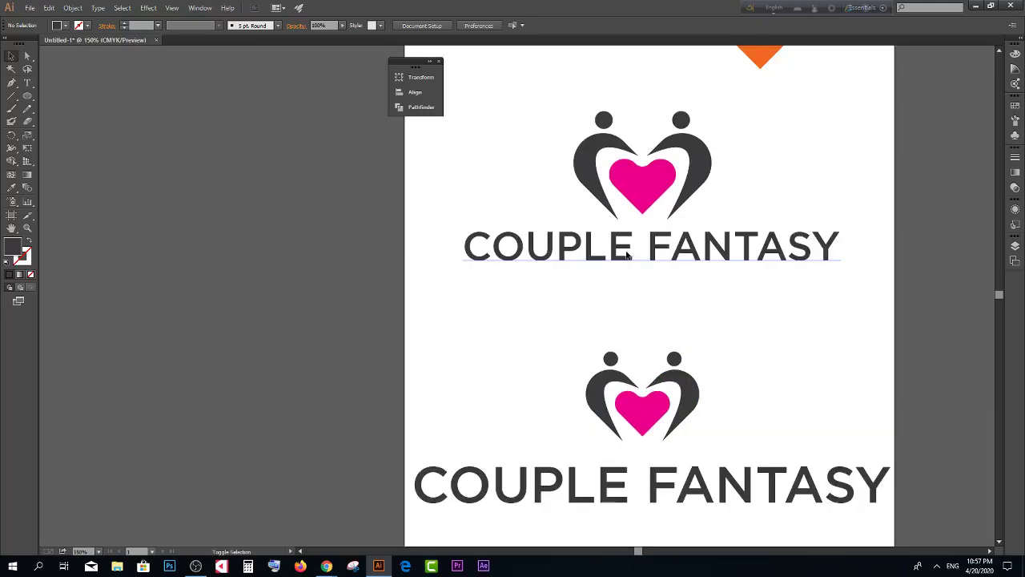
Step: Draw a thin rectangle bar between the top heart icon and its text
left_click_drag(628, 253, 627, 260)
left_click(517, 219)
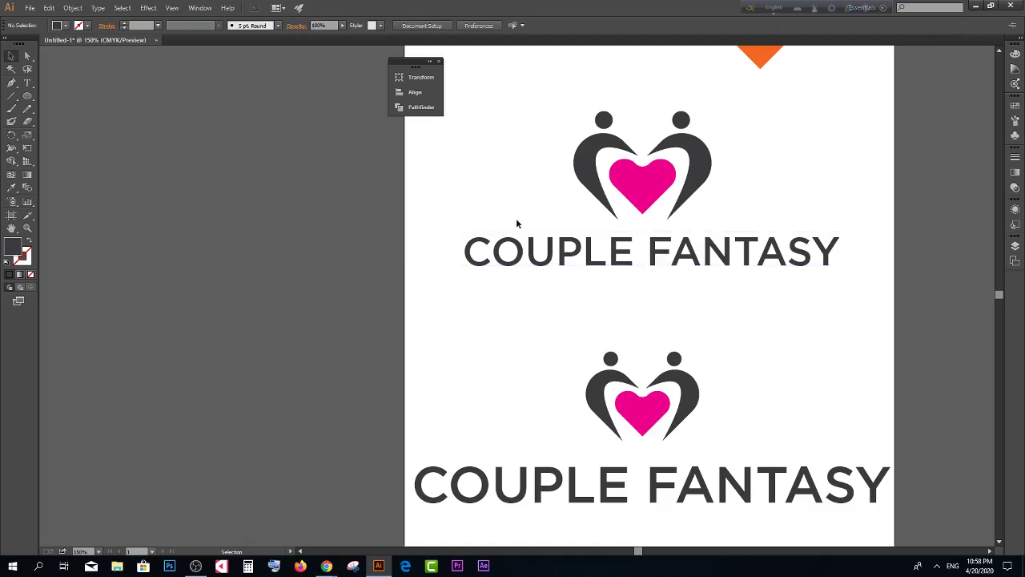
left_click_drag(26, 95, 64, 97)
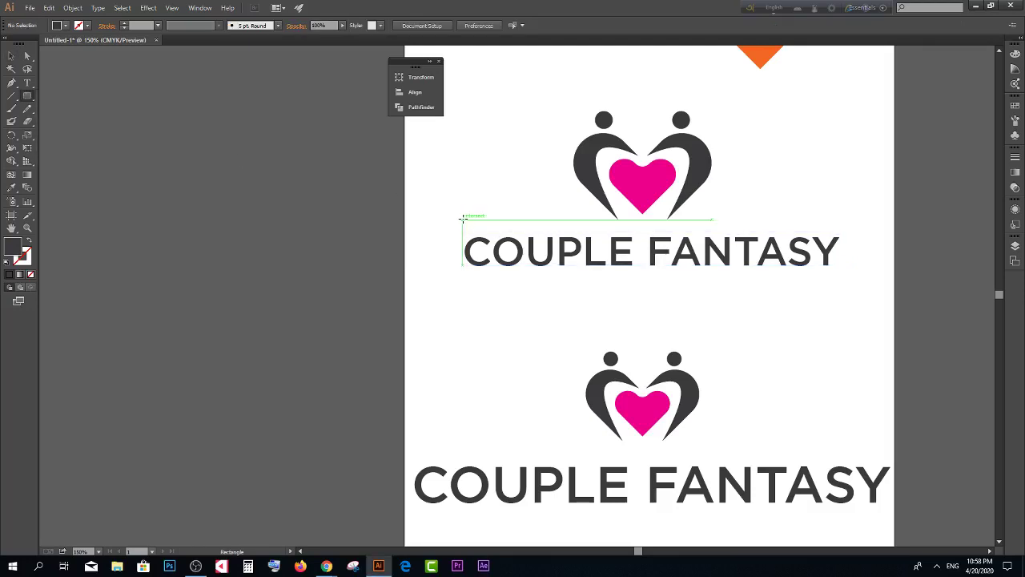
left_click_drag(464, 219, 840, 225)
left_click(11, 57)
left_click(10, 57)
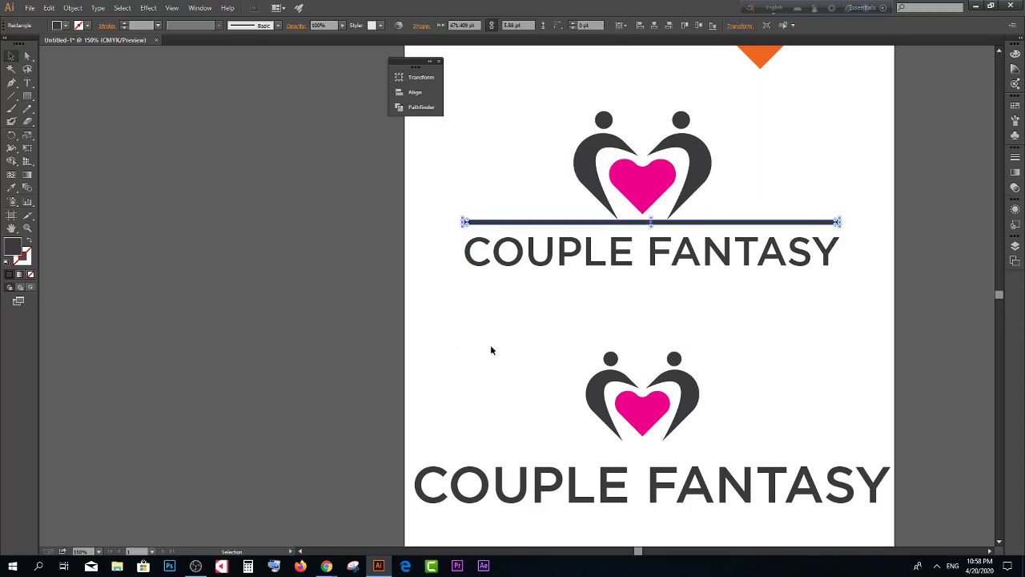
left_click(590, 355)
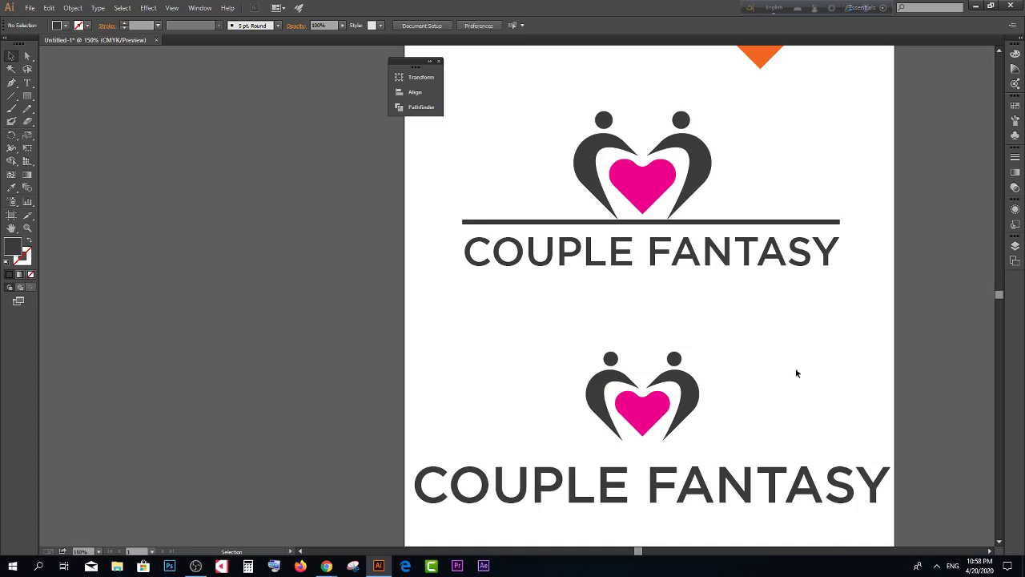
Step: Lower the divider bar slightly and nudge the headline just below it
scroll(531, 248, "up", 2)
left_click_drag(575, 196, 574, 208)
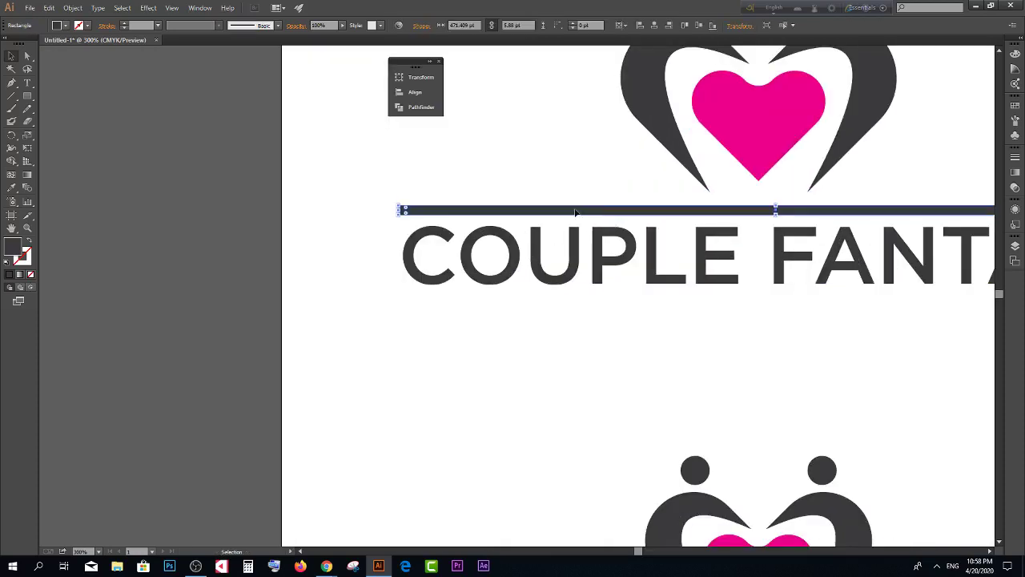
left_click(543, 258)
key("ctrl+minus")
left_click(554, 320)
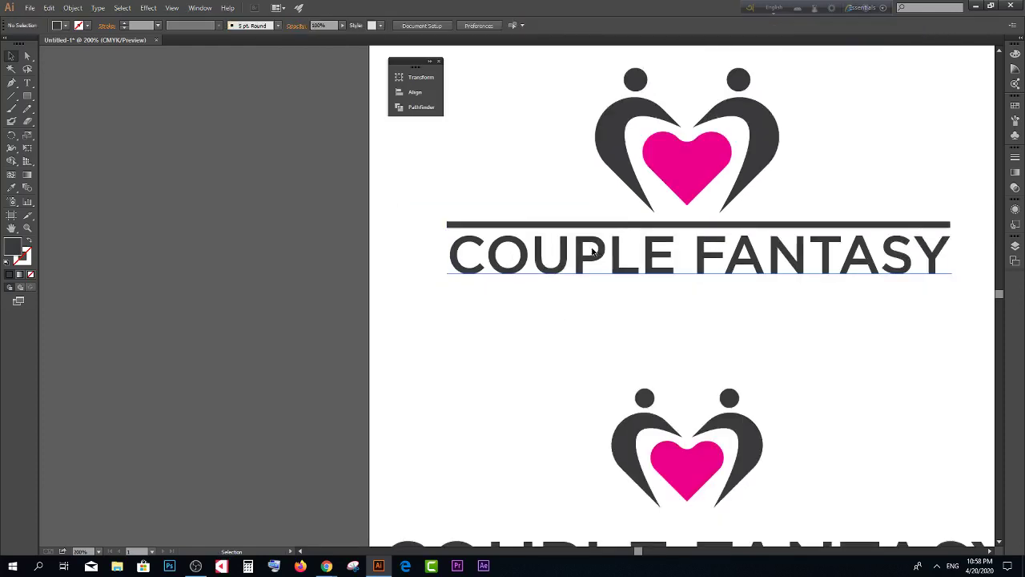
left_click(592, 252)
left_click_drag(592, 252, 592, 255)
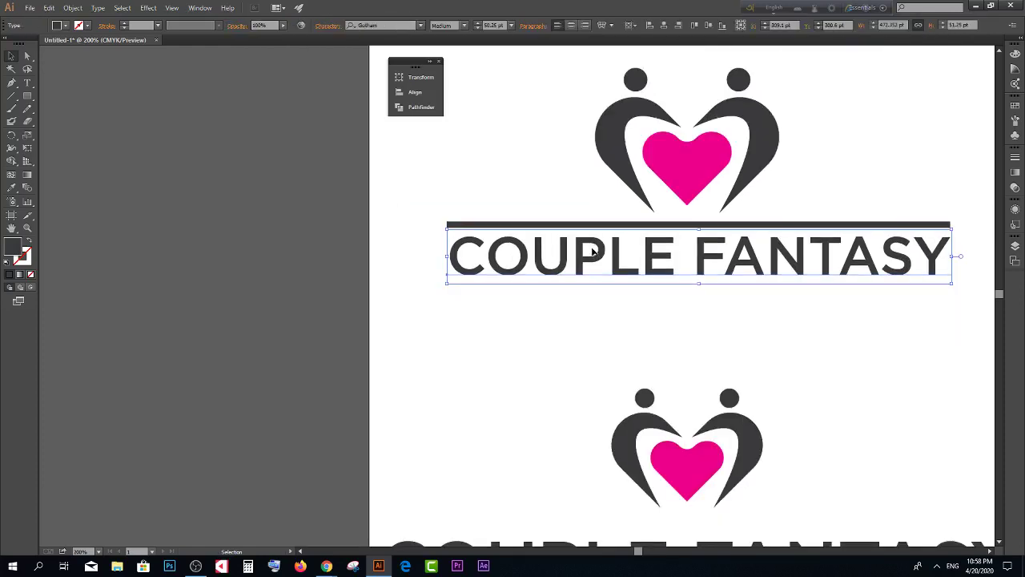
left_click(570, 325)
scroll(571, 331, "down", 1)
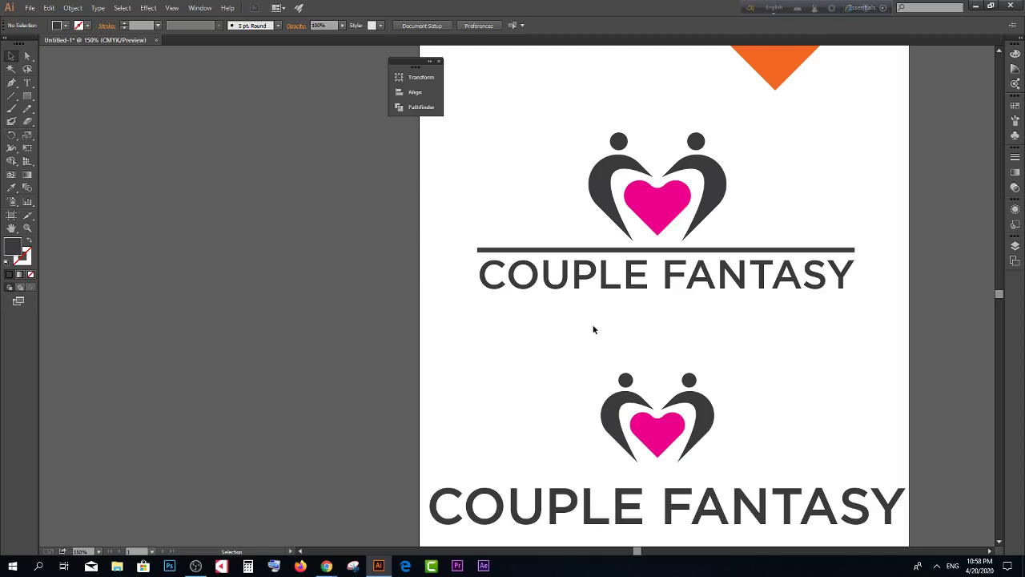
Step: Type 'WISHING YOU HAPPY COUPLE LIFE' as a new text line beneath the upper COUPLE FANTASY title
scroll(593, 324, "down", 2)
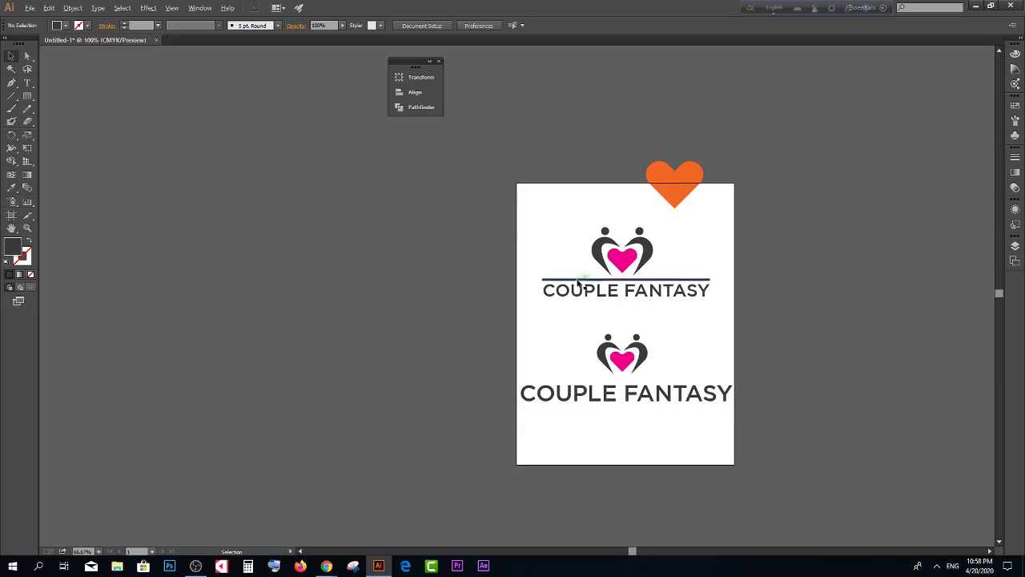
scroll(579, 284, "up", 1)
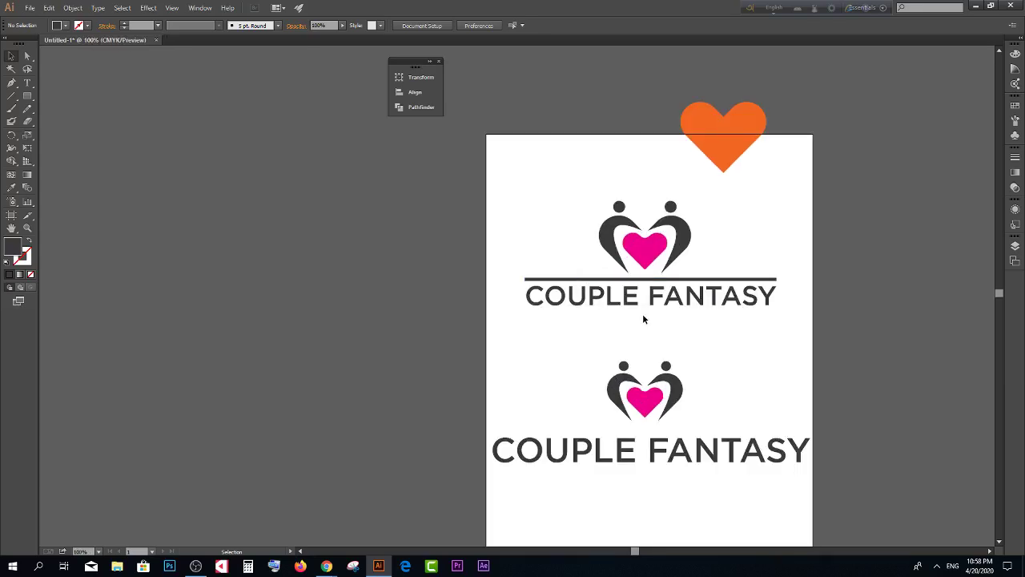
left_click(28, 82)
scroll(318, 272, "down", 1)
left_click(554, 309)
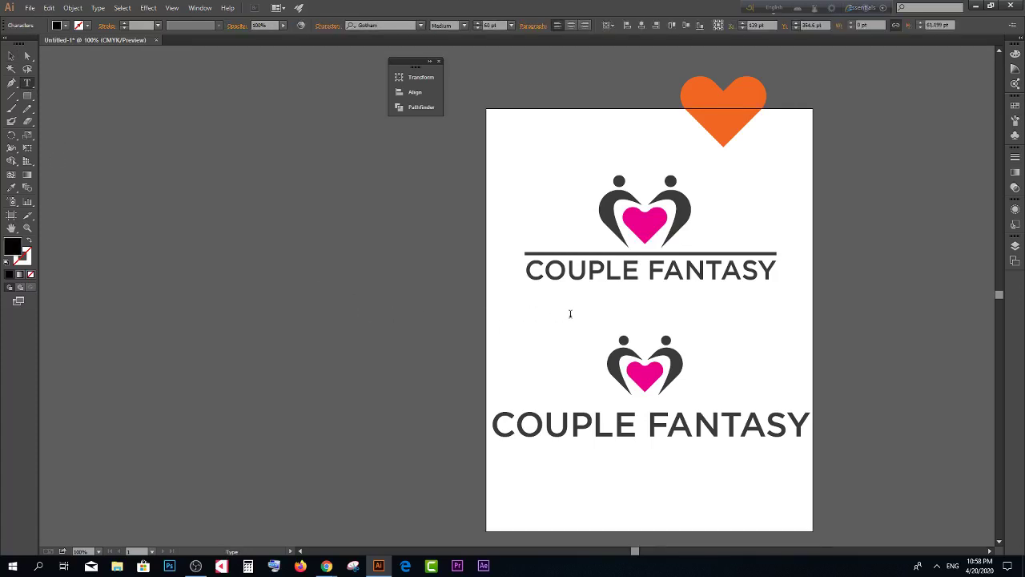
type("W")
type("ISHI")
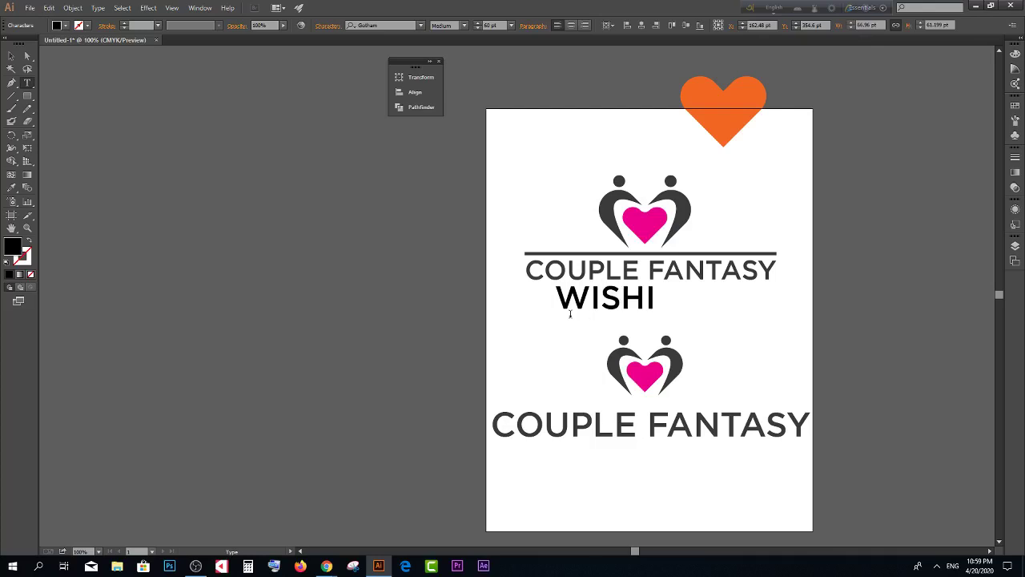
type("NG YOU")
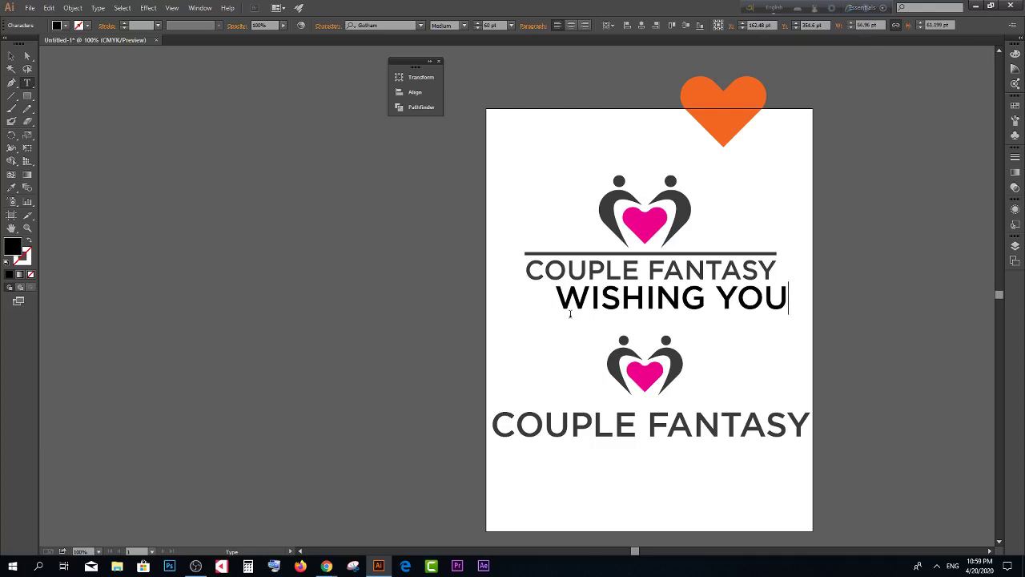
type(" HAP")
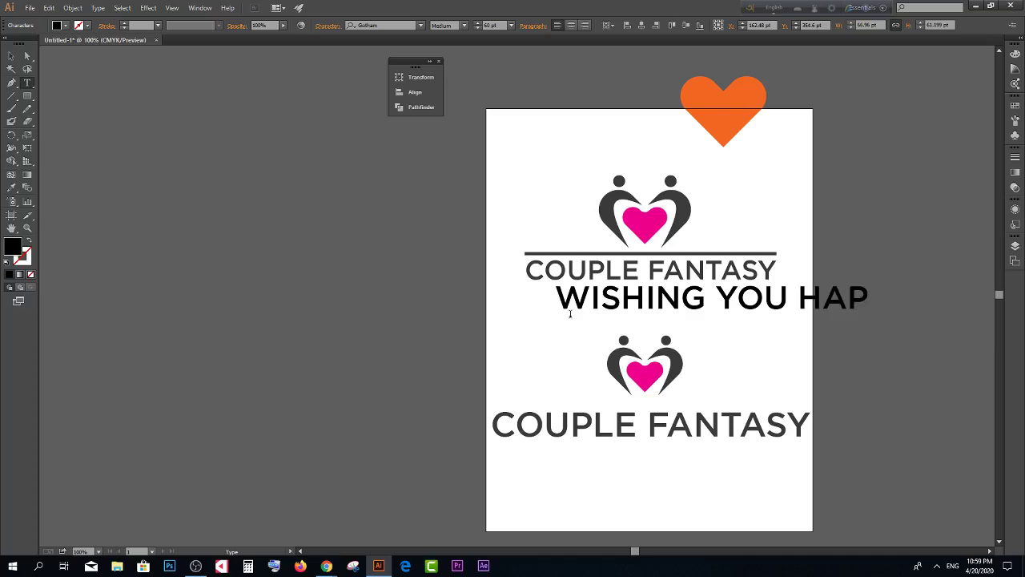
type("PY")
type(" COUPLE LIF")
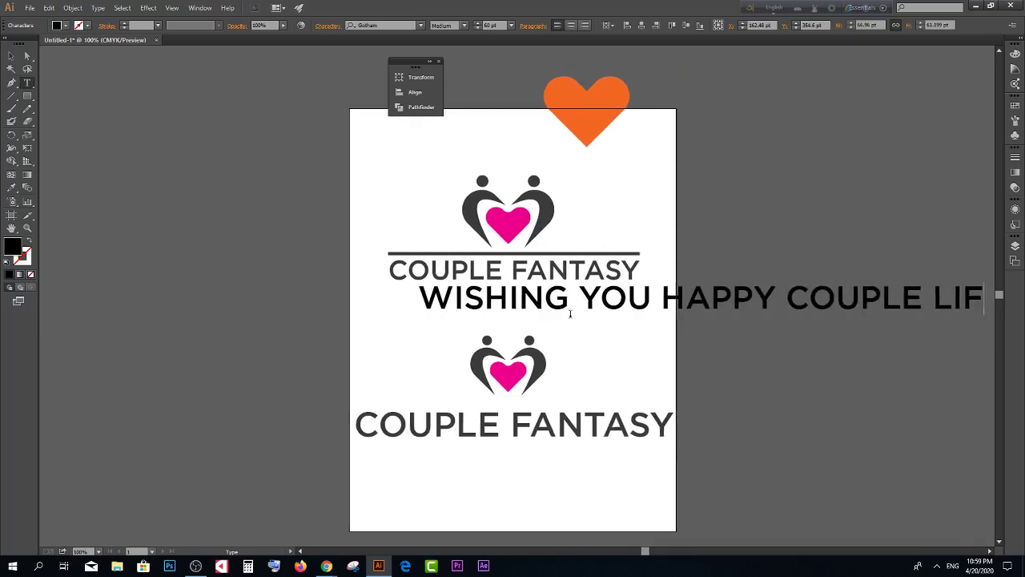
type("E")
Step: Move the new tagline under the title, turn off All Caps, and scale it down
left_click(11, 55)
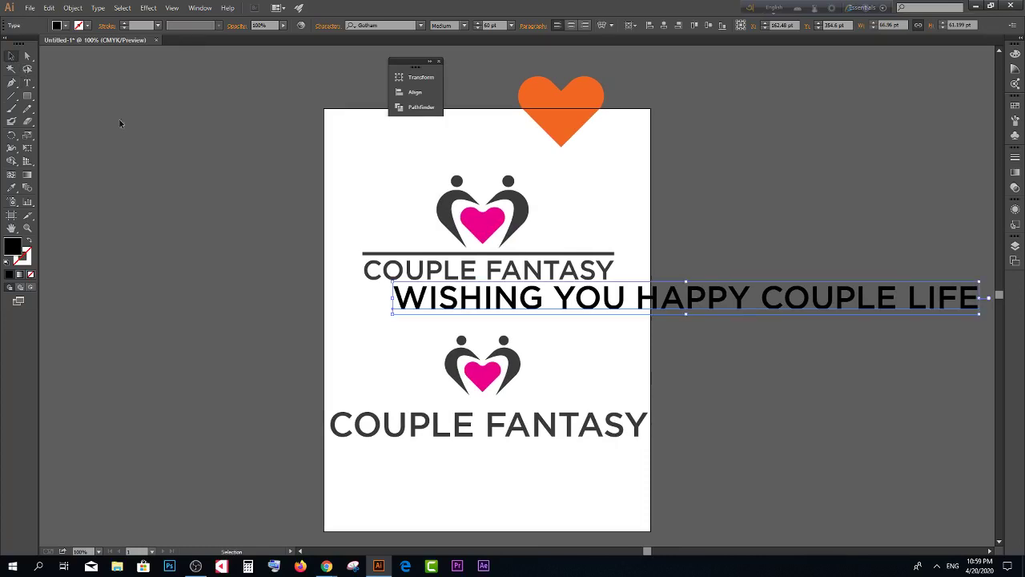
left_click_drag(630, 309, 552, 322)
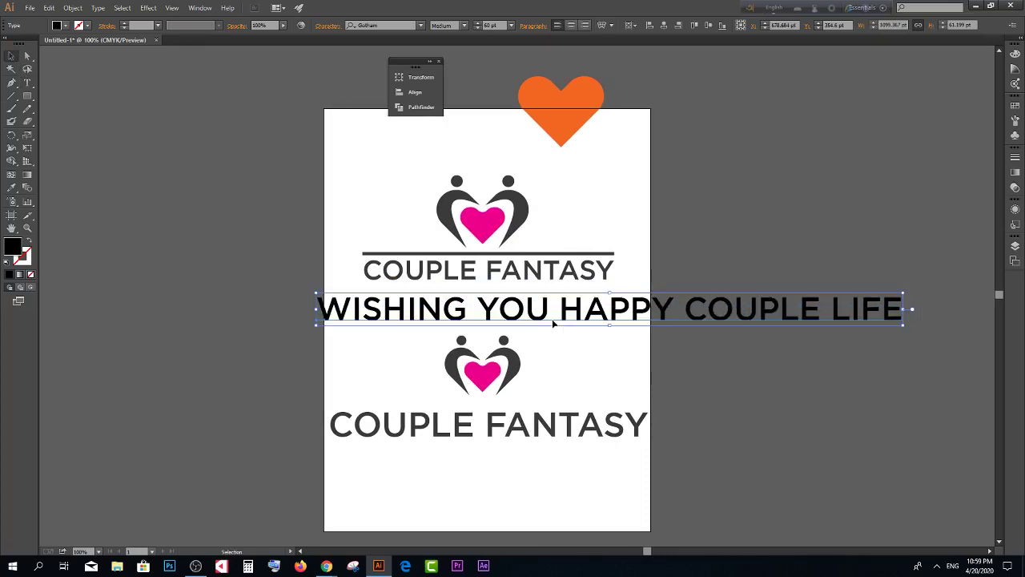
left_click(327, 27)
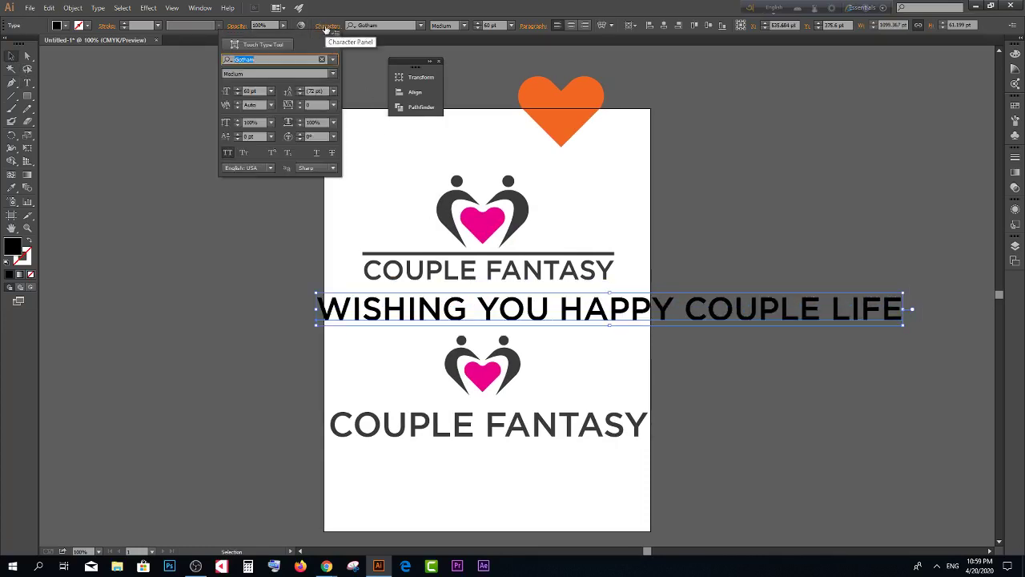
left_click(227, 152)
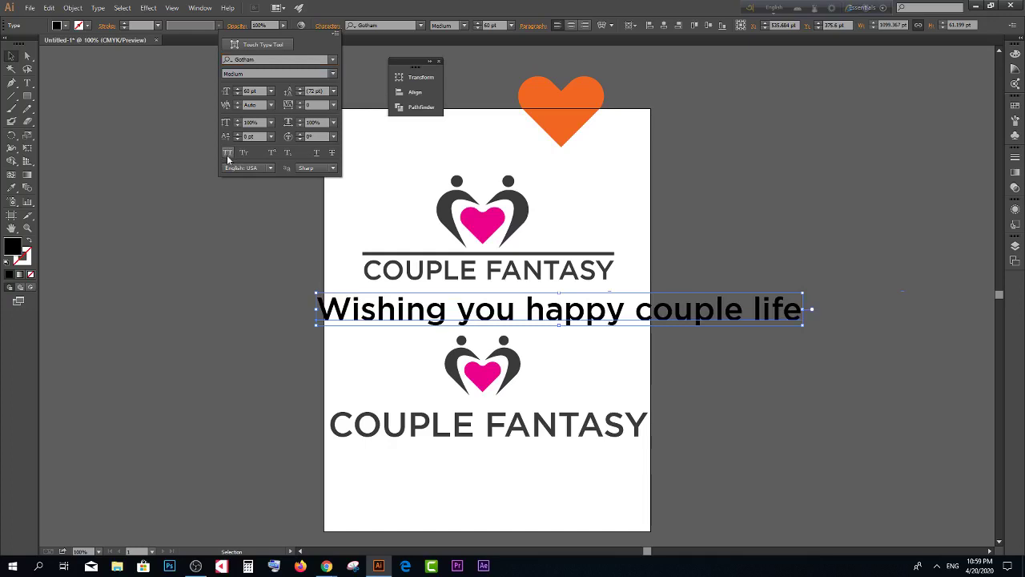
left_click(799, 296)
left_click_drag(802, 294, 668, 302)
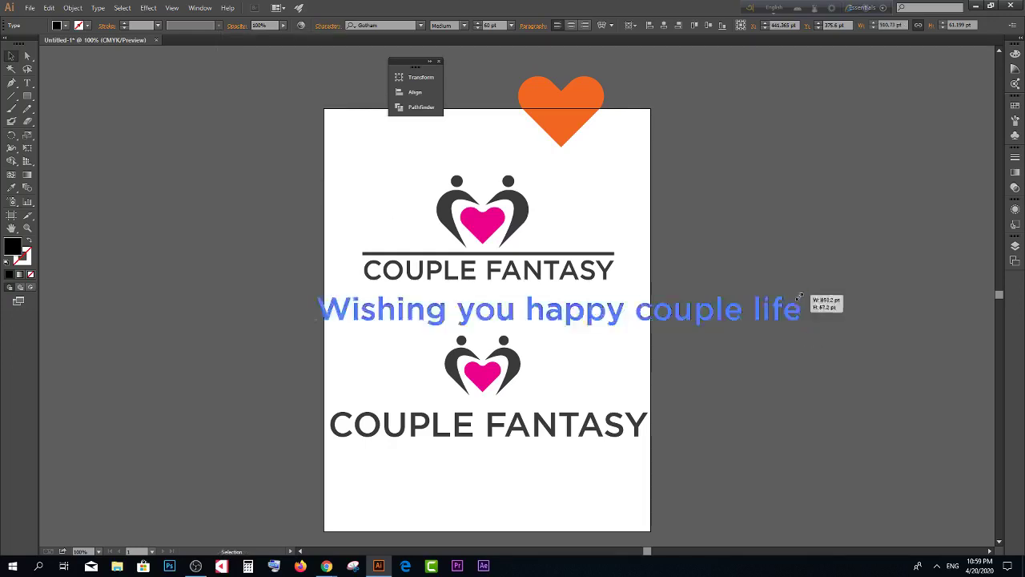
key("ctrl+plus")
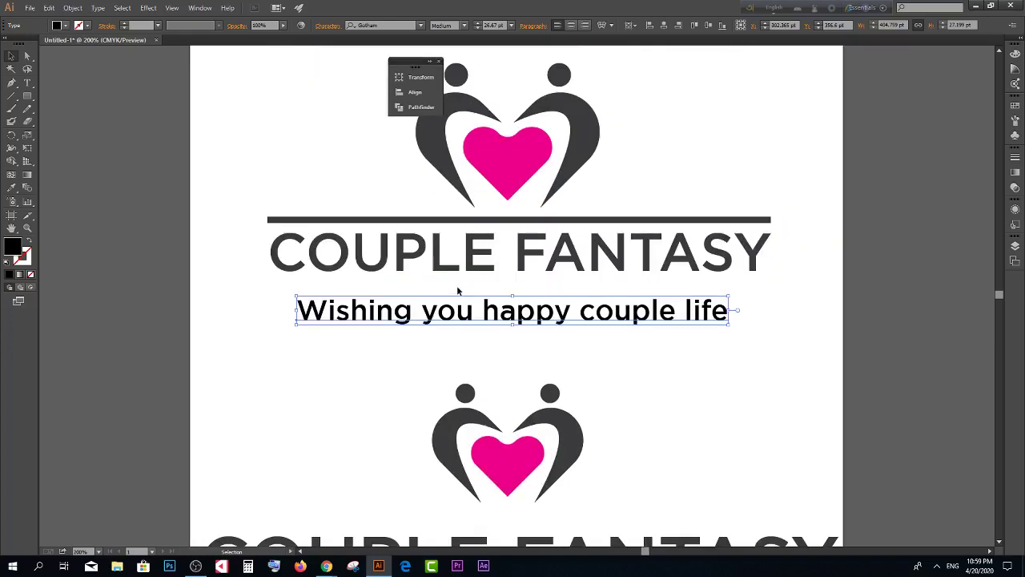
Step: Set the tagline to Gotham Light, raise it toward the title, and colour it the heart's pink
left_click(464, 26)
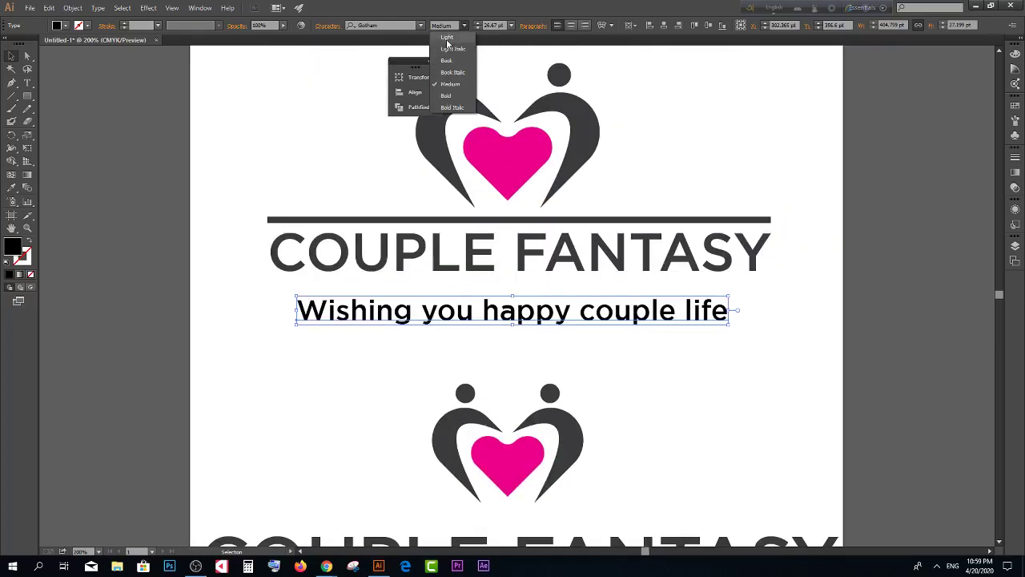
left_click(446, 37)
left_click_drag(560, 314, 561, 300)
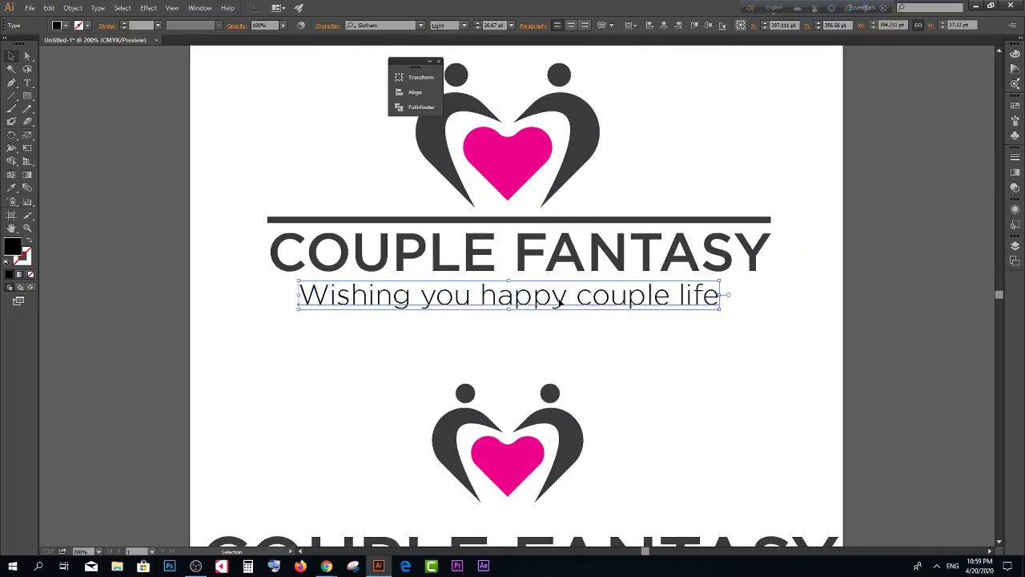
left_click(11, 188)
left_click(527, 180)
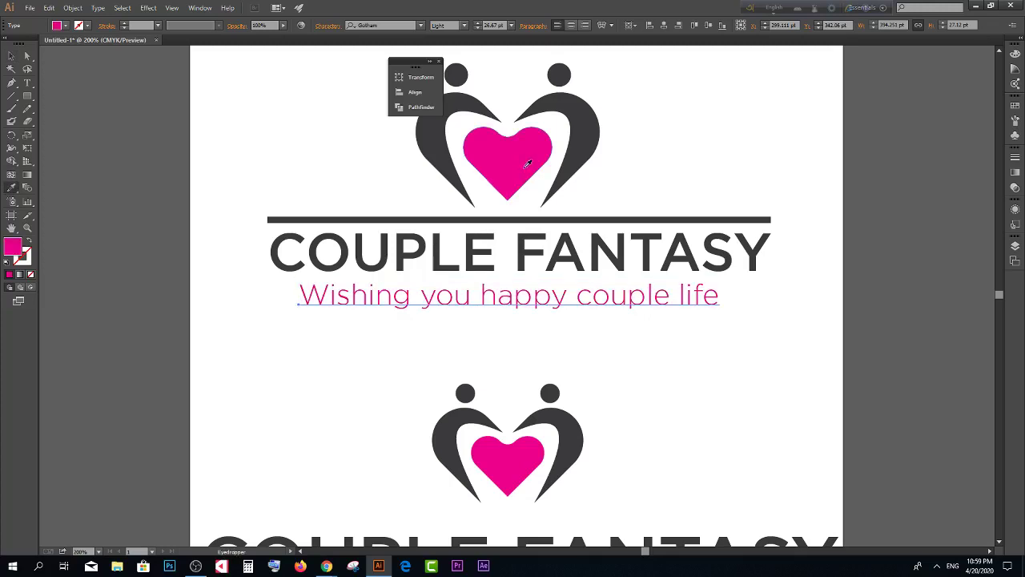
key("v")
left_click(374, 379)
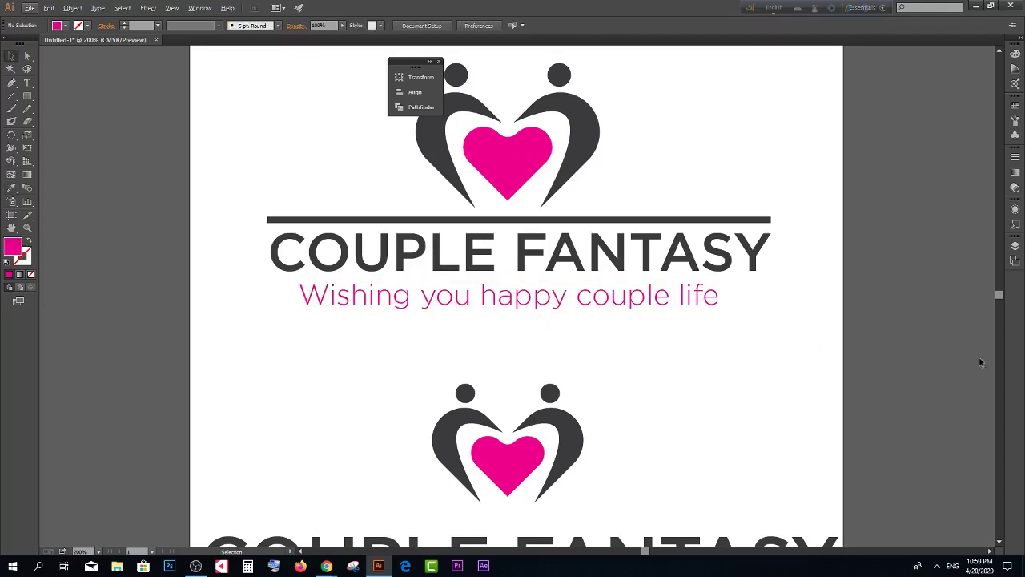
scroll(982, 361, "down", 1)
scroll(505, 298, "up", 2)
Step: Shrink the pink tagline slightly and nudge it into place under COUPLE FANTASY
left_click(673, 316)
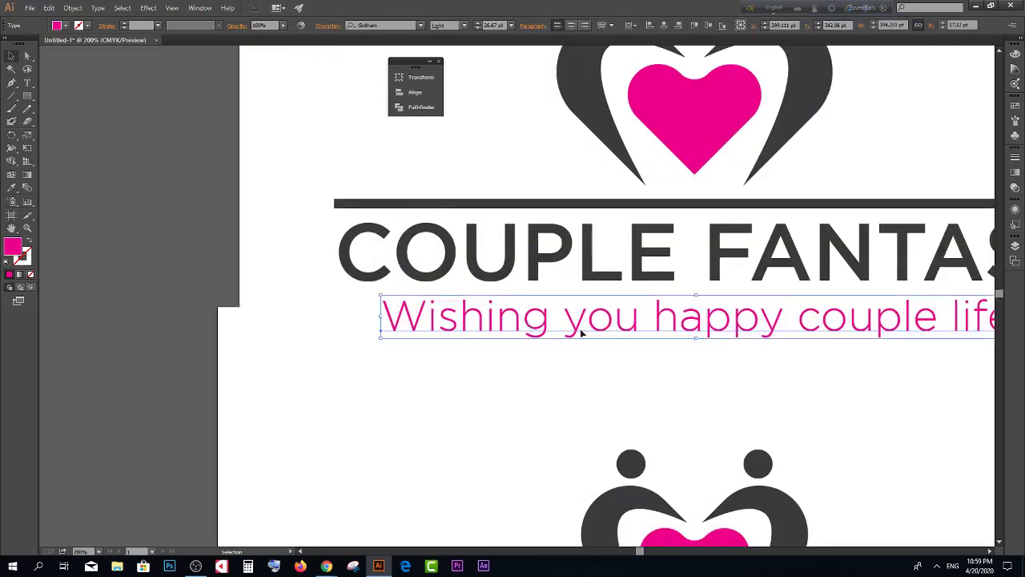
scroll(673, 326, "down", 1)
scroll(671, 332, "up", 2)
scroll(671, 332, "down", 2)
left_click(688, 346)
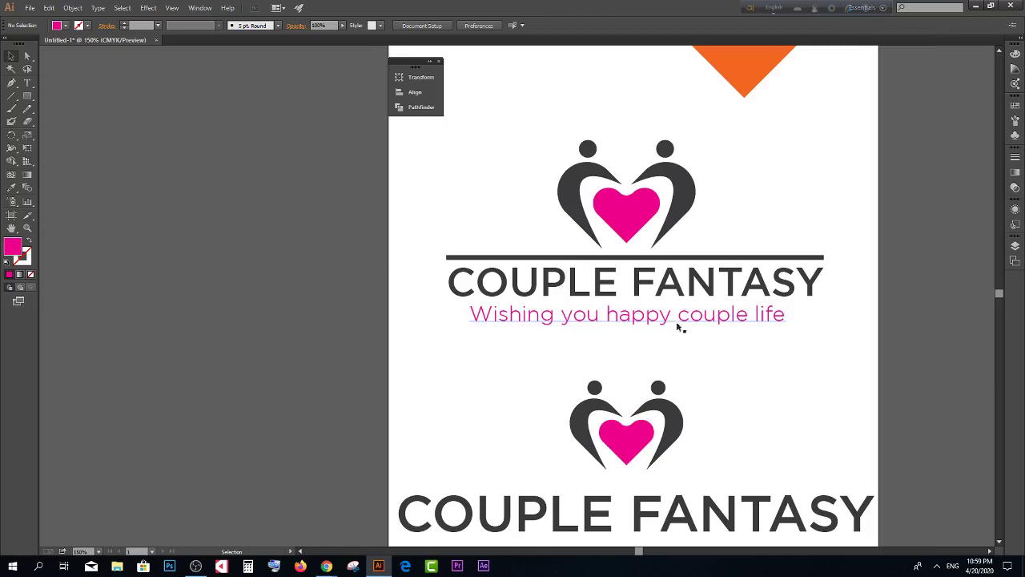
scroll(678, 325, "up", 1)
left_click(762, 314)
scroll(762, 314, "up", 2)
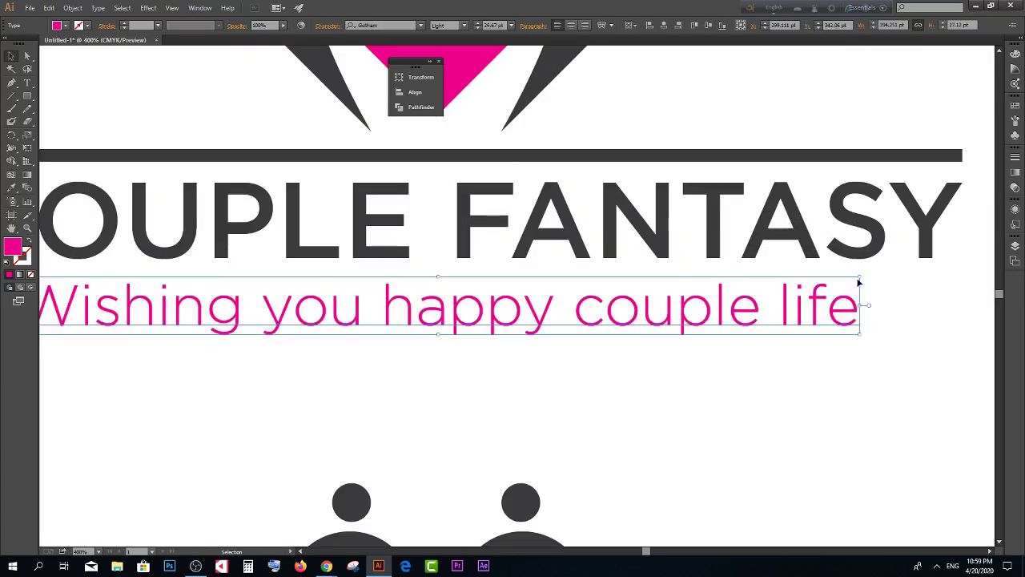
left_click_drag(860, 281, 847, 285)
scroll(847, 286, "down", 1)
left_click_drag(664, 316, 647, 308)
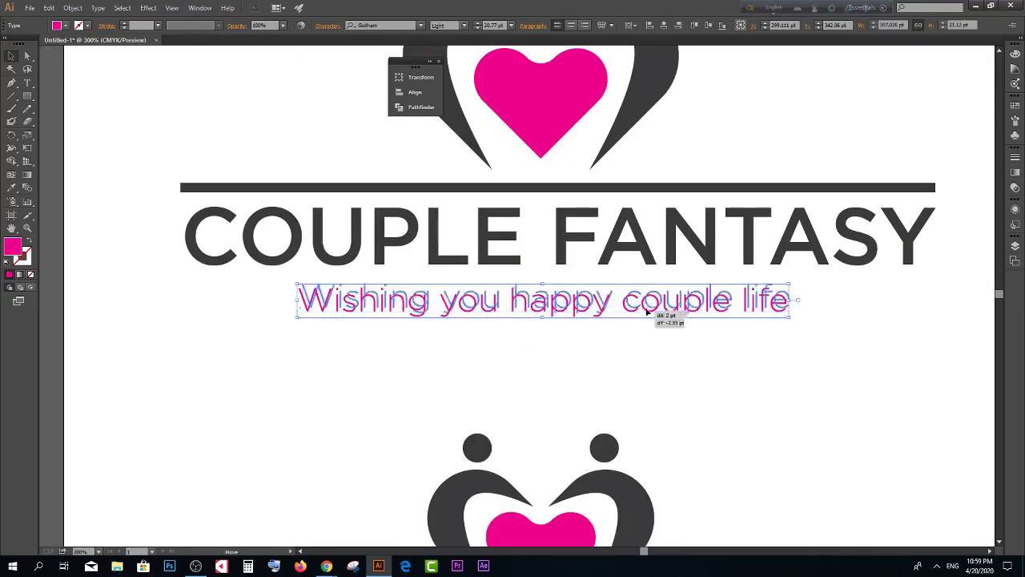
left_click(647, 342)
left_click(549, 310)
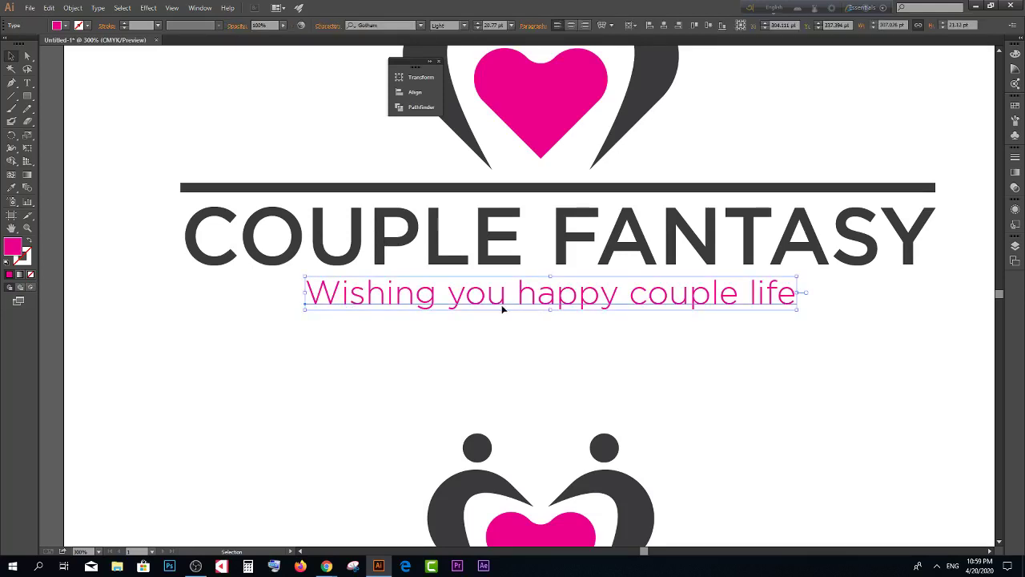
Step: Spread the tagline's letters to tracking 250 and centre it under the title
left_click(322, 27)
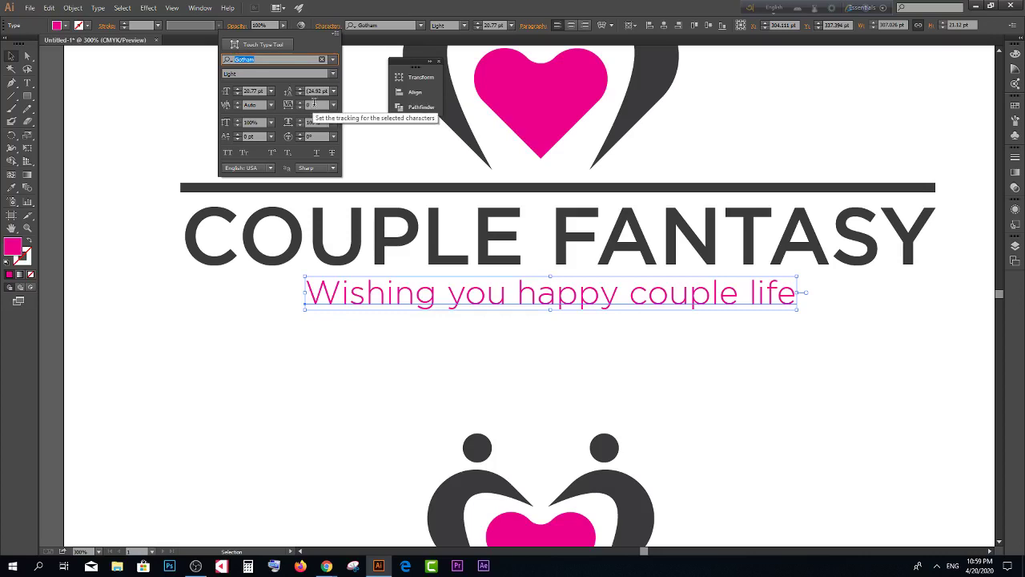
left_click(310, 105)
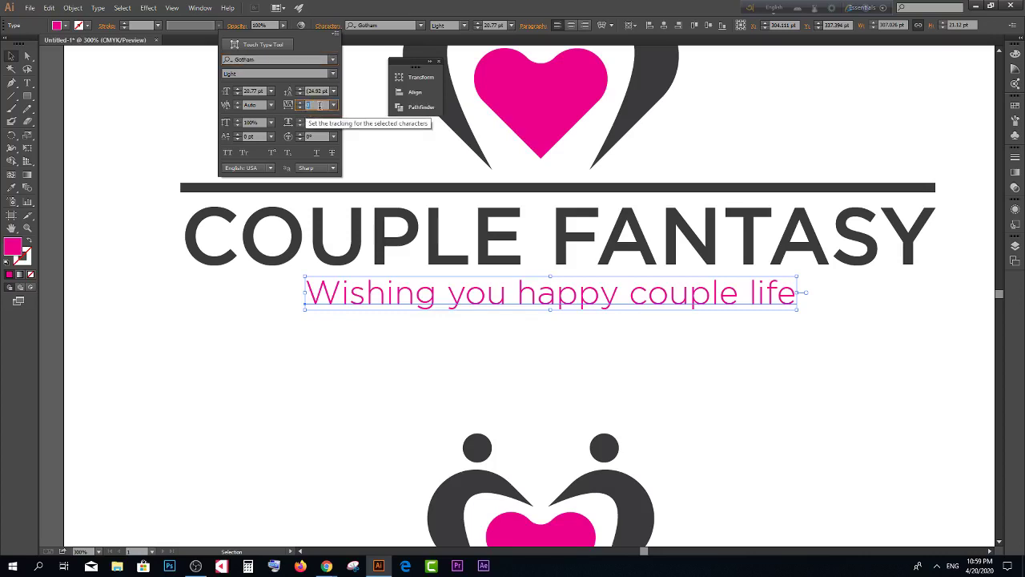
type("300")
key("Return")
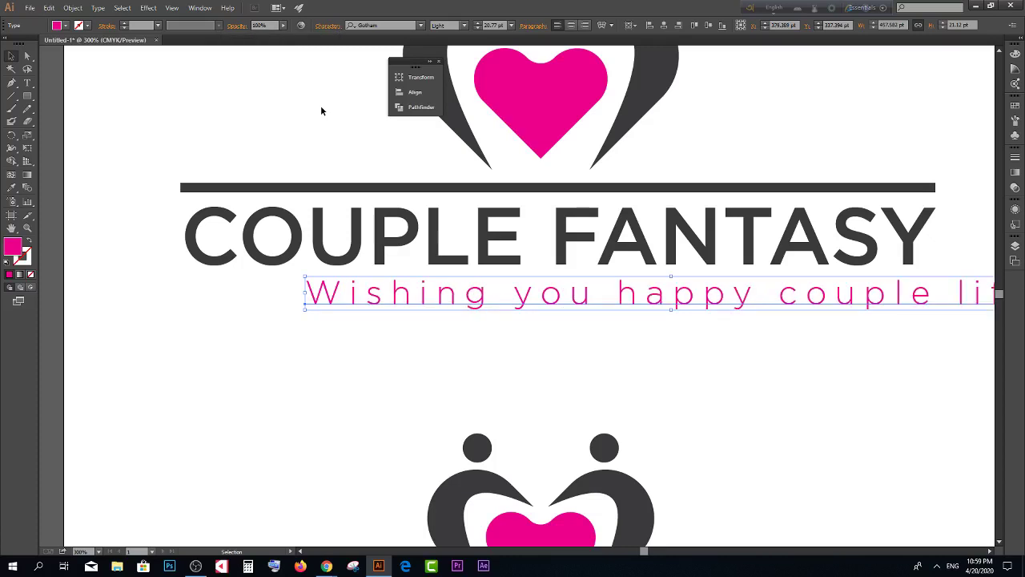
key("ctrl+z")
key("ctrl+minus")
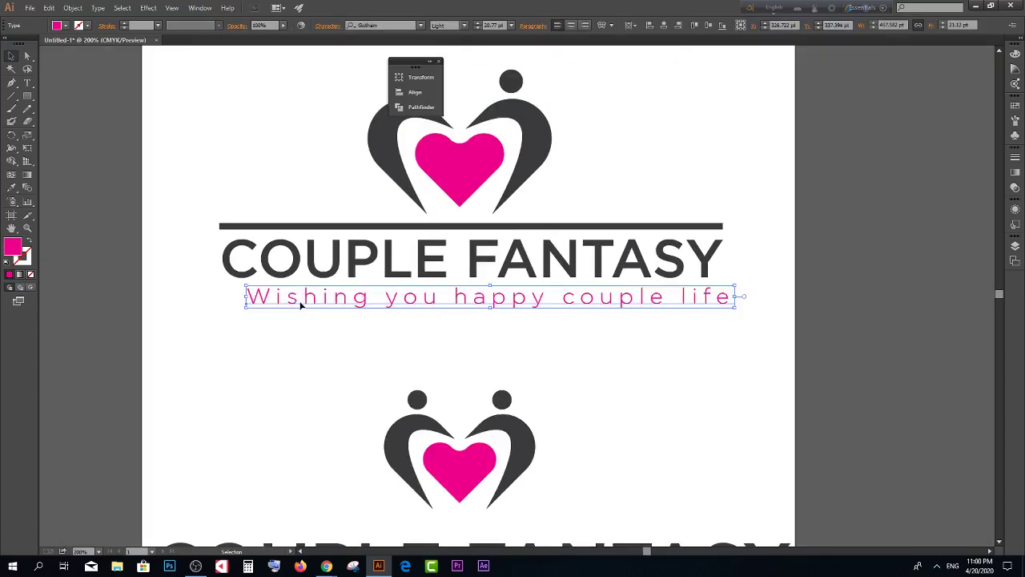
left_click_drag(357, 303, 350, 302)
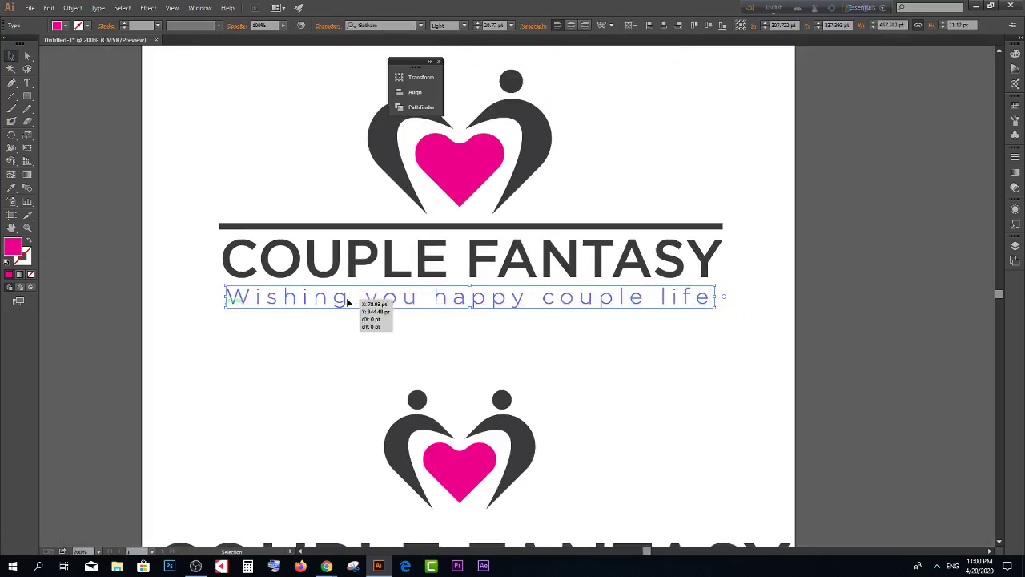
left_click(467, 318)
Step: Centre the top logo's parts horizontally on one another
key("ctrl+minus")
key("ctrl+minus")
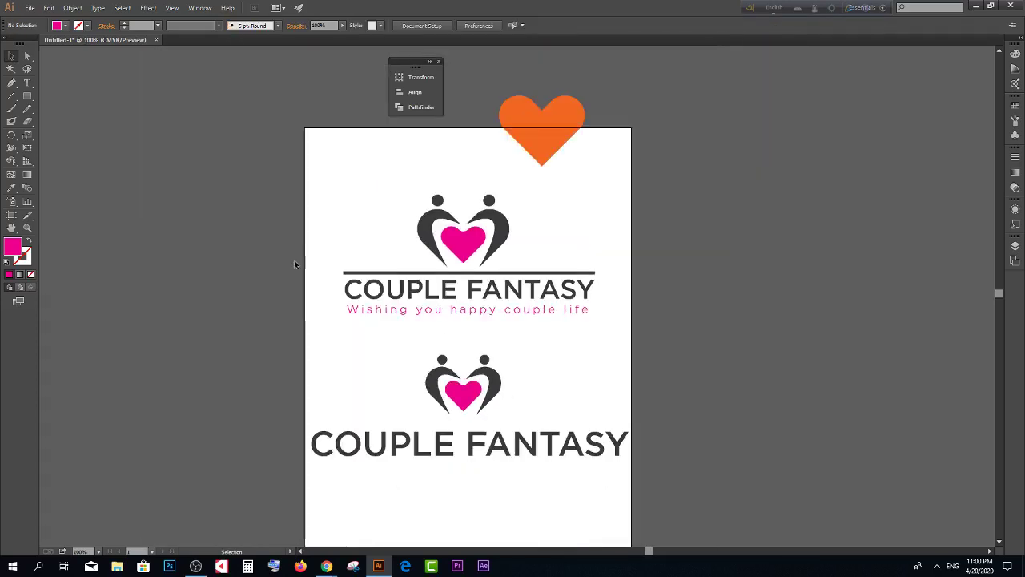
left_click_drag(292, 171, 605, 341)
left_click_drag(284, 228, 602, 326)
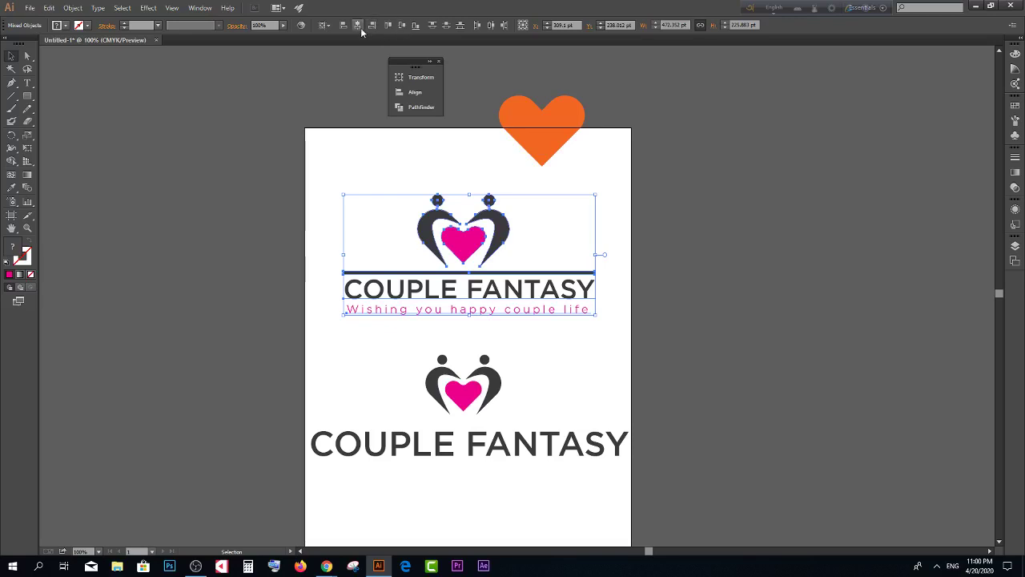
left_click(358, 25)
left_click(348, 201)
Step: Move the large logo copy beside the artboard and drag the orange heart off to the upper right
scroll(376, 240, "down", 2)
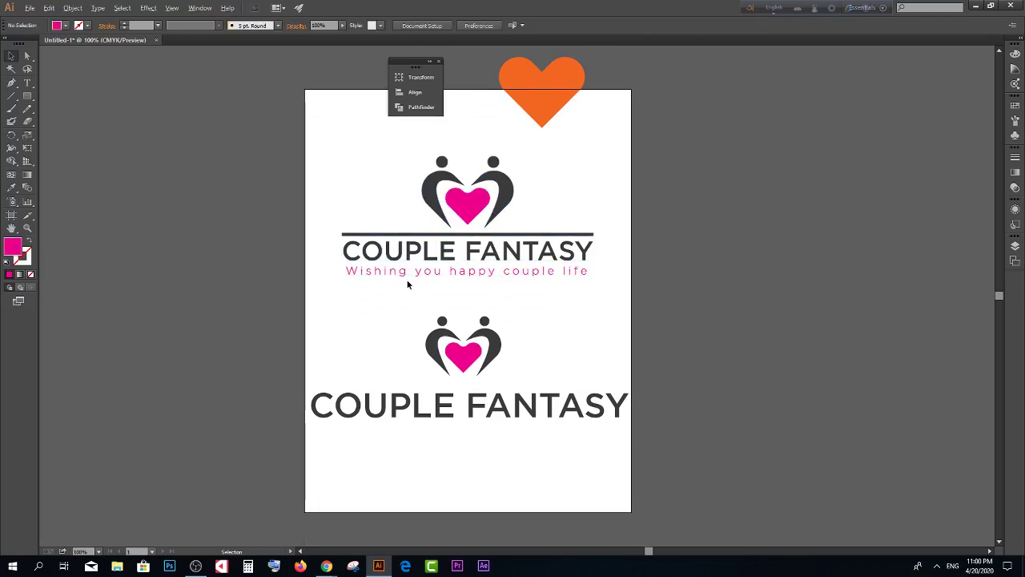
scroll(457, 285, "down", 1)
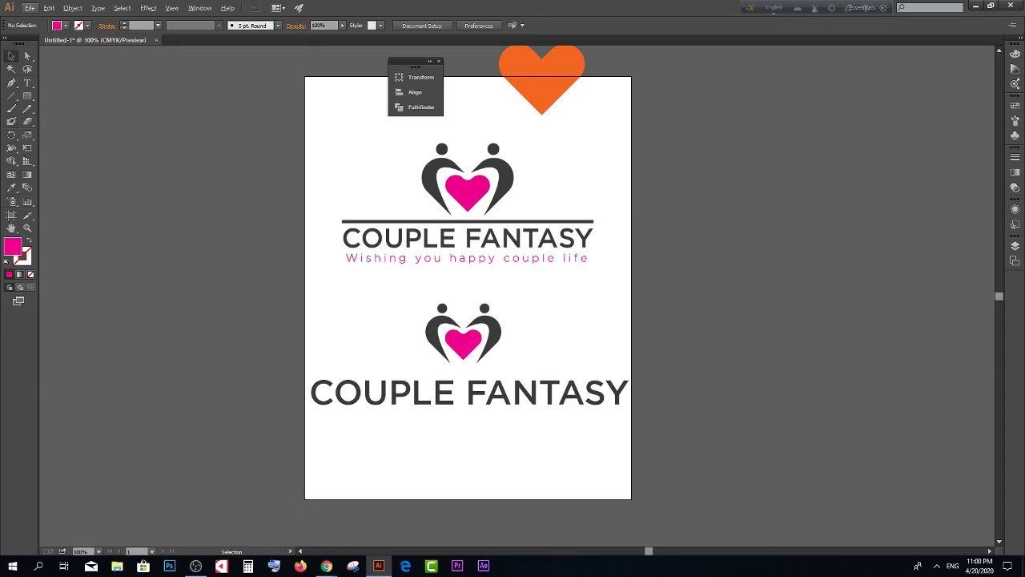
left_click_drag(337, 294, 610, 463)
left_click_drag(332, 360, 753, 230)
left_click_drag(312, 130, 576, 291)
scroll(442, 290, "up", 1)
left_click(489, 309)
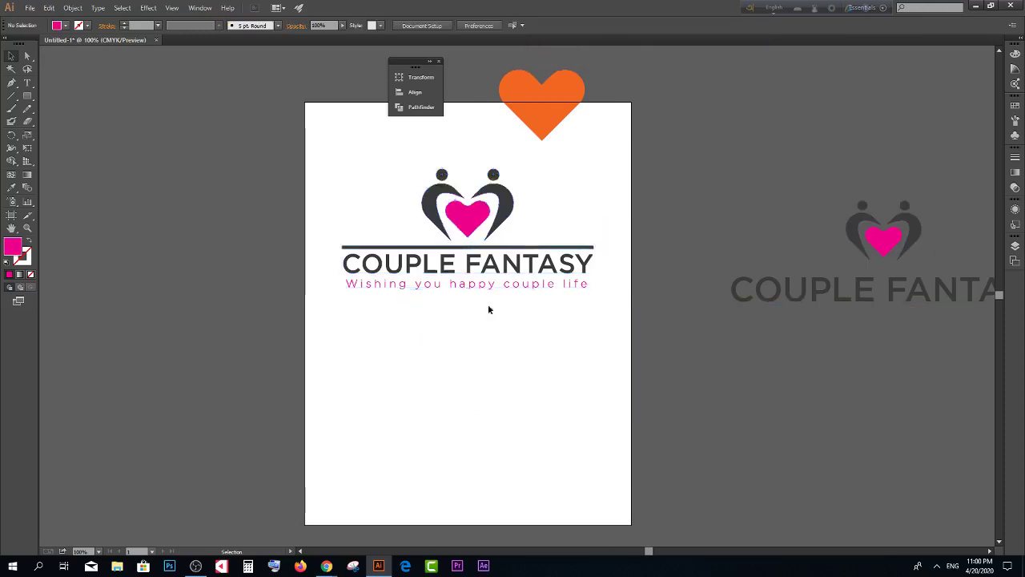
scroll(489, 309, "up", 1)
left_click_drag(542, 155, 646, 100)
left_click_drag(273, 211, 541, 350)
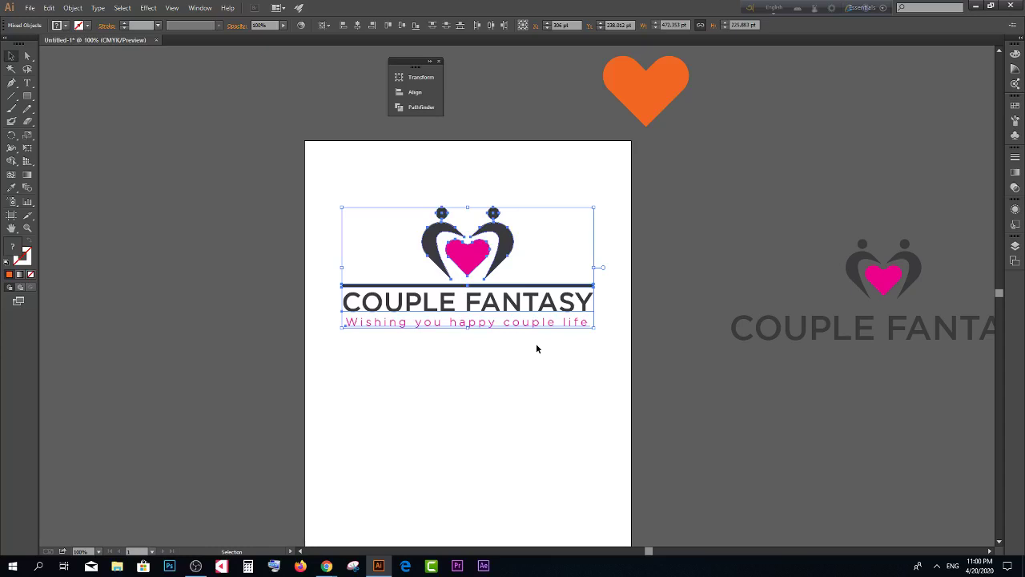
Step: Move the COUPLE FANTASY logo group up and Shift-scale it smaller on the artboard
left_click_drag(286, 193, 623, 372)
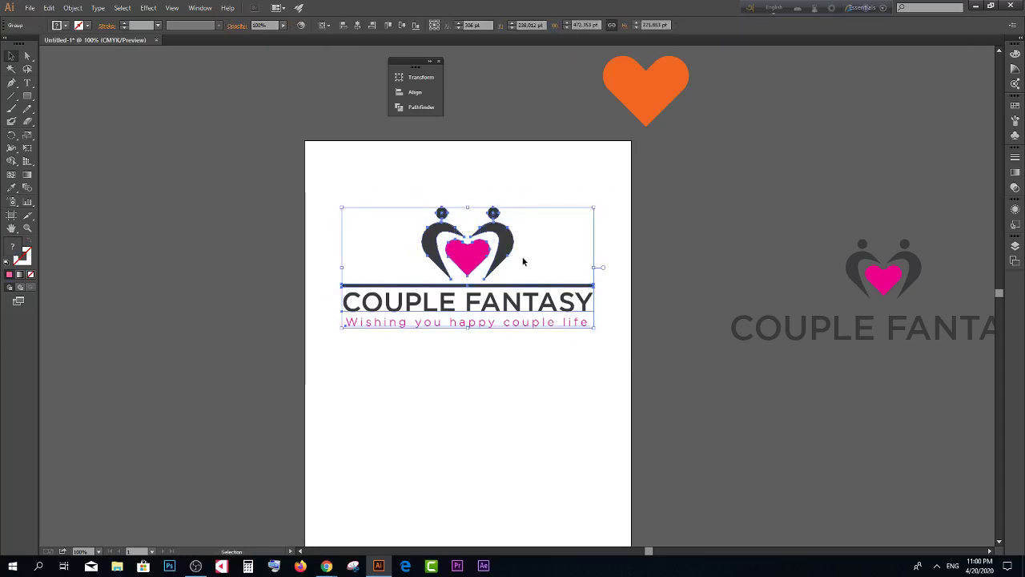
left_click_drag(514, 248, 511, 221)
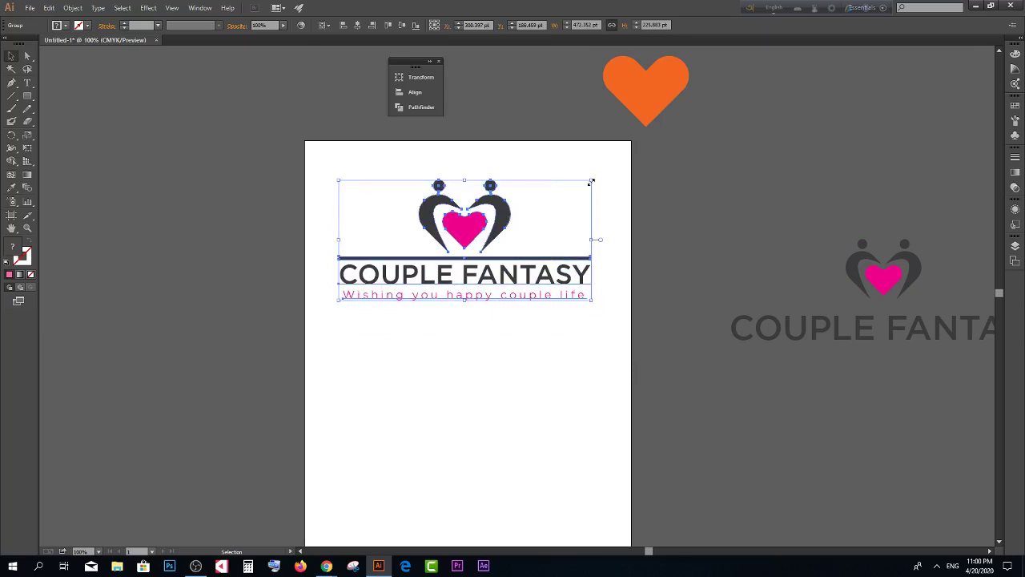
mouse_move(591, 182)
left_mouse_down()
mouse_move(741, 110)
mouse_move(639, 200)
left_mouse_up()
left_click(642, 201)
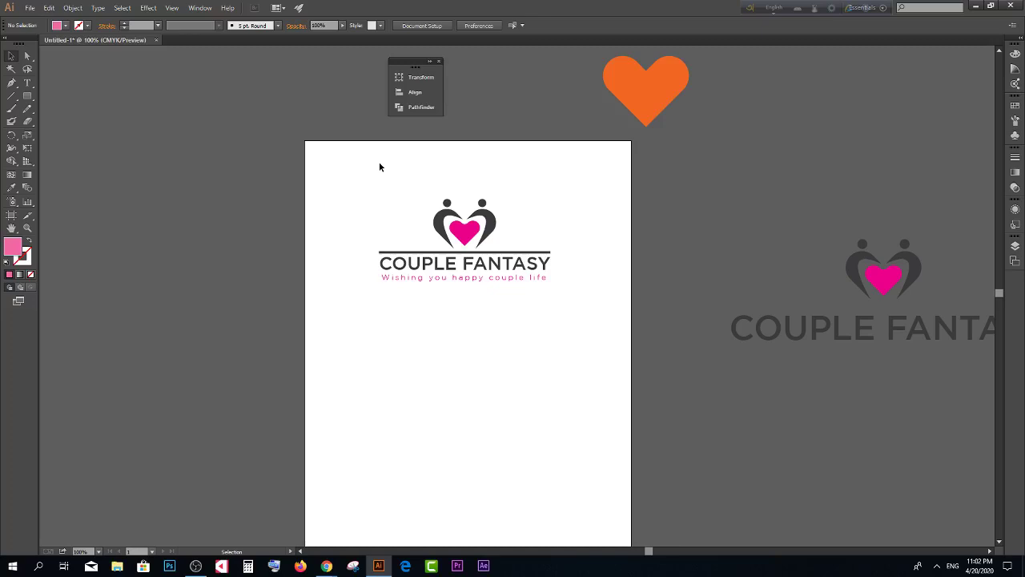
Step: Zoom in and nudge the COUPLE FANTASY logo group slightly right and down
scroll(449, 255, "down", 1)
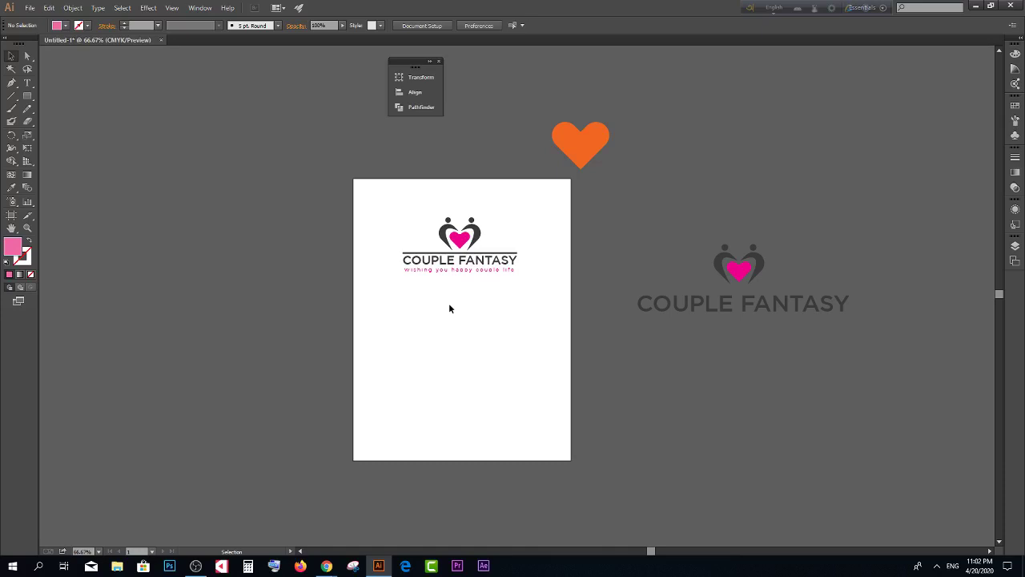
left_click(465, 261)
key("ctrl+plus")
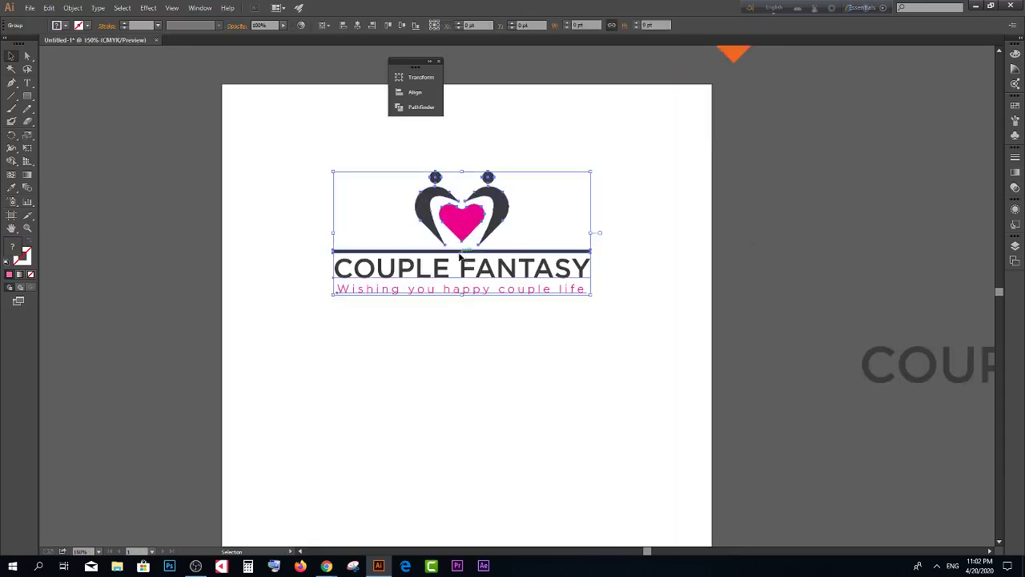
left_click_drag(504, 266, 522, 274)
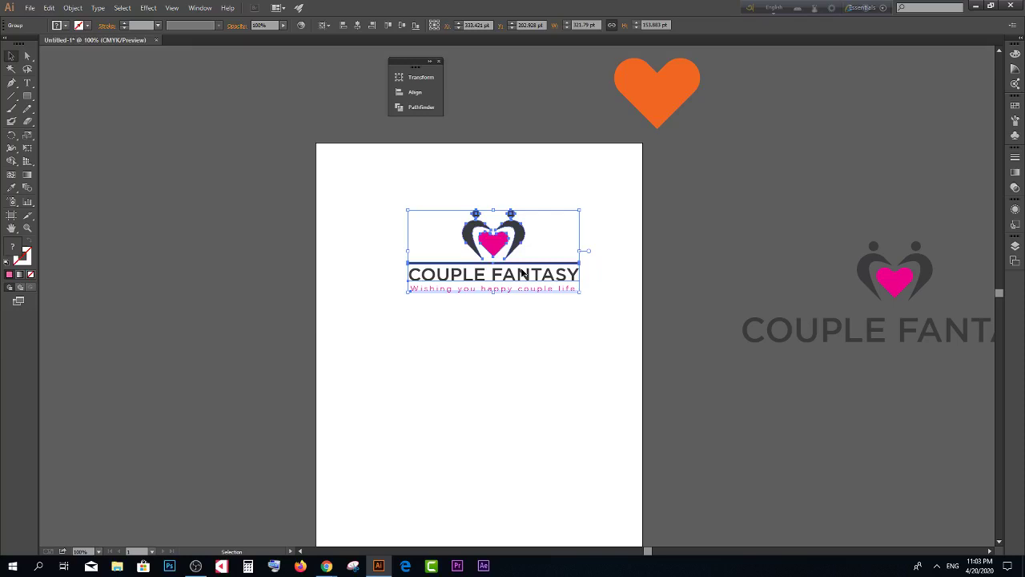
Step: Ungroup the logo and try the heart's pink on COUPLE FANTASY, then revert it to dark grey
scroll(459, 280, "up", 1)
right_click(459, 280)
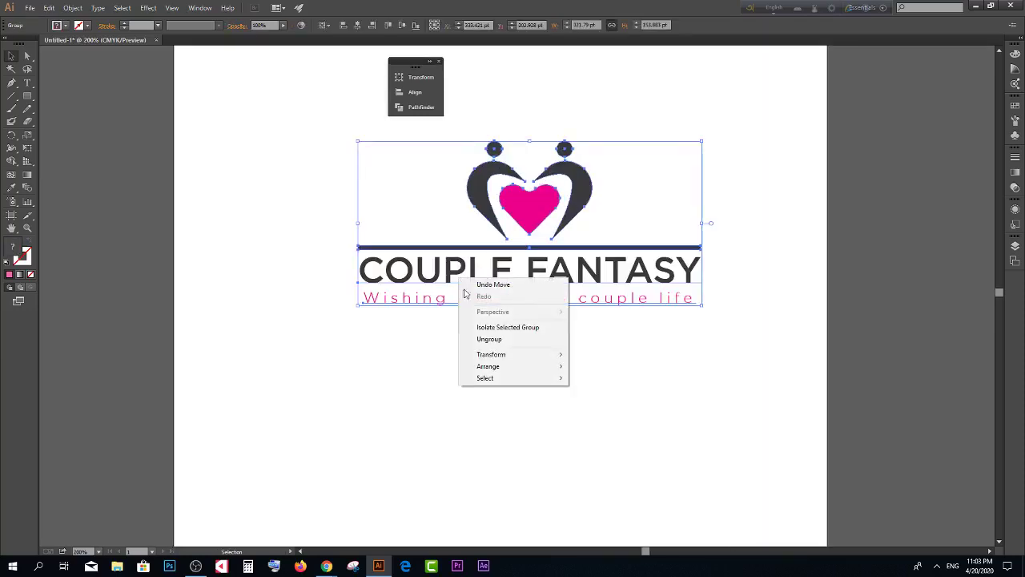
left_click(498, 345)
left_click(489, 276)
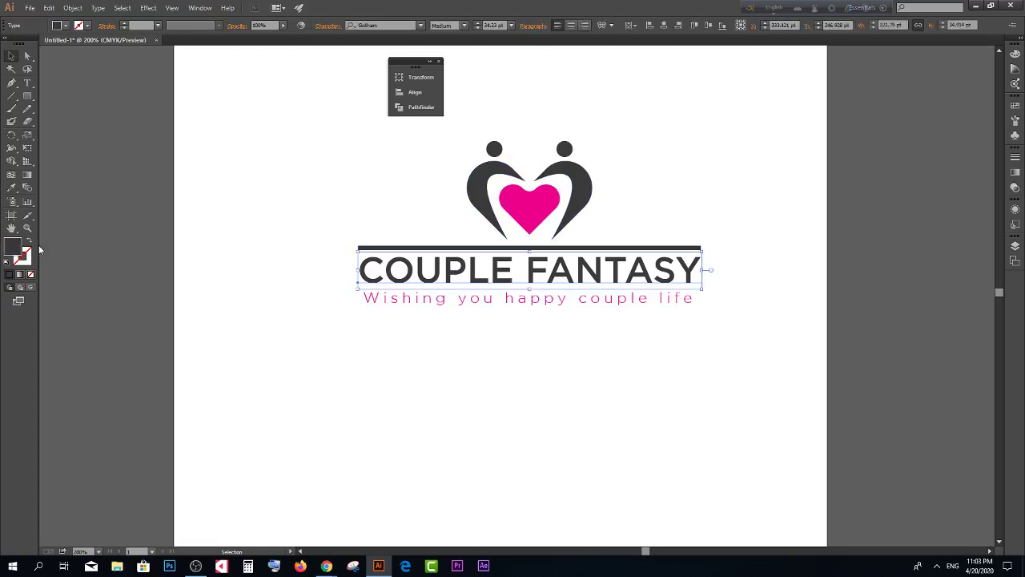
left_click(12, 187)
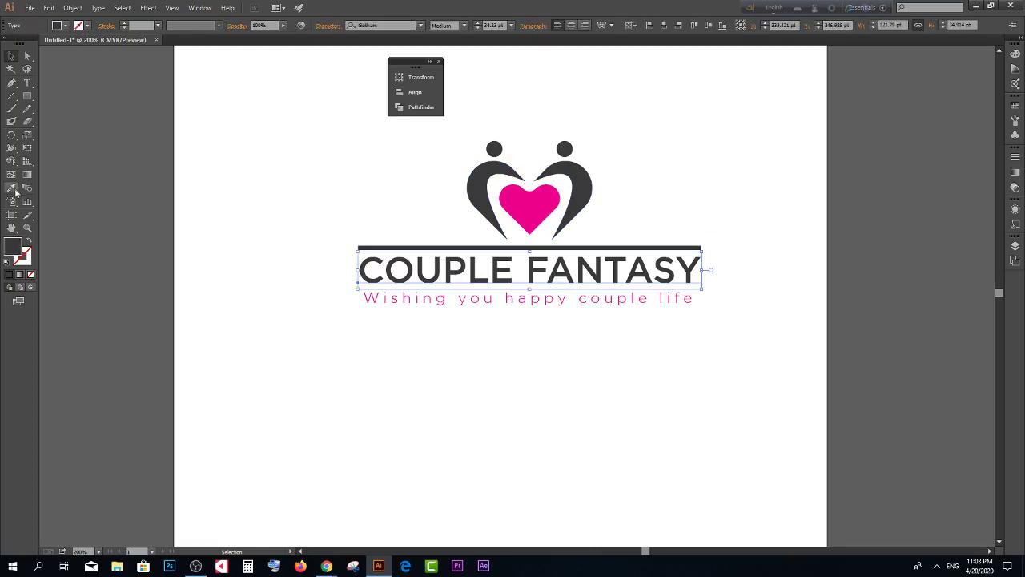
left_click(533, 199)
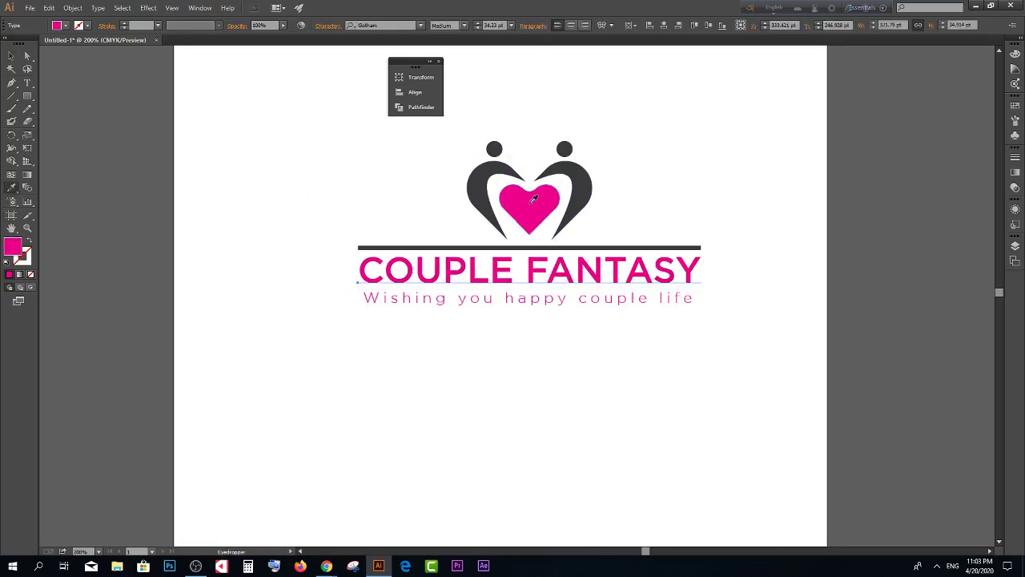
left_click(541, 250)
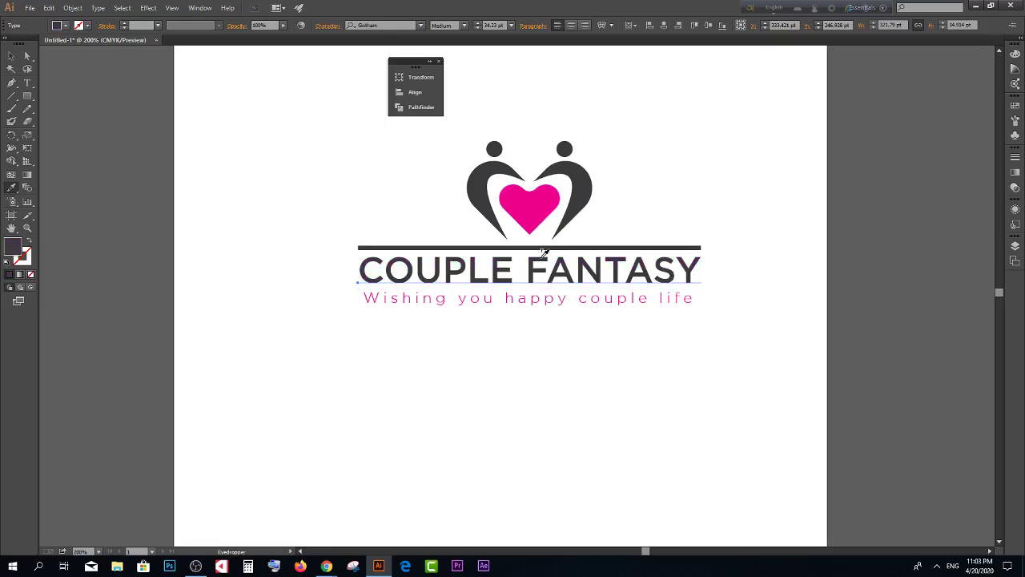
left_click(11, 56)
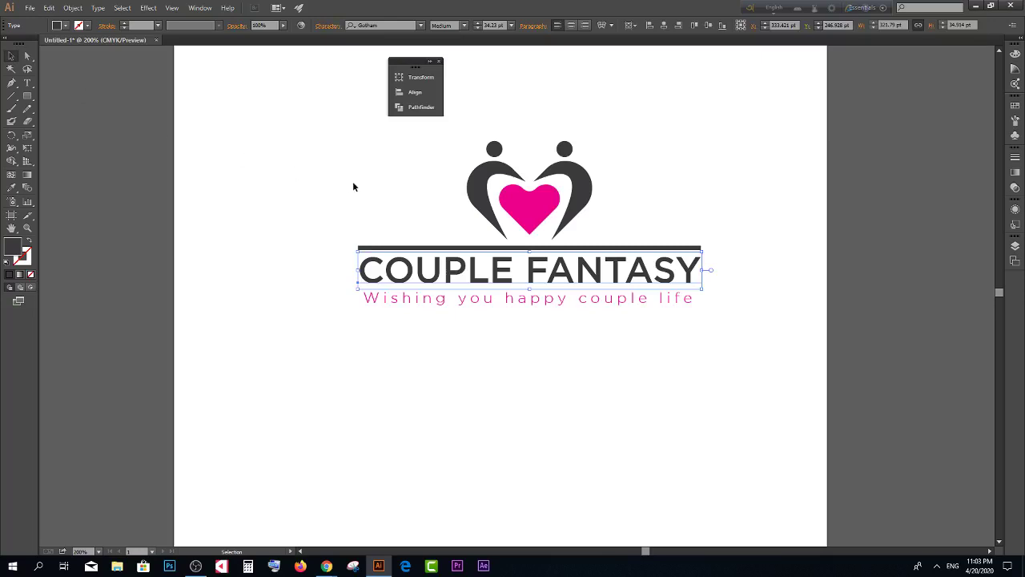
Step: Reselect the logo and set the Align panel to Align to Artboard
scroll(353, 187, "down", 1)
left_click_drag(343, 153, 676, 318)
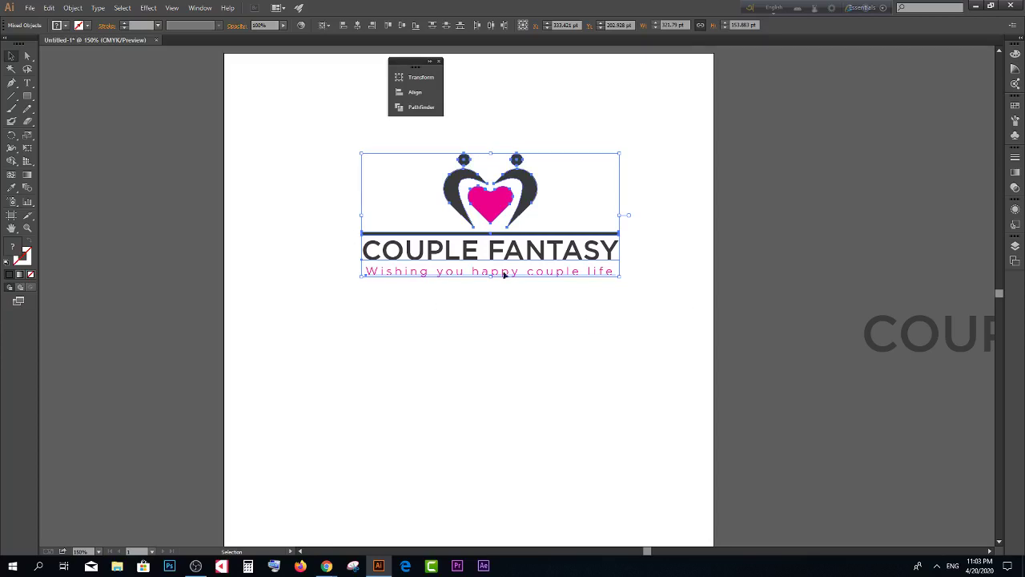
scroll(510, 300, "down", 1)
left_click(414, 221)
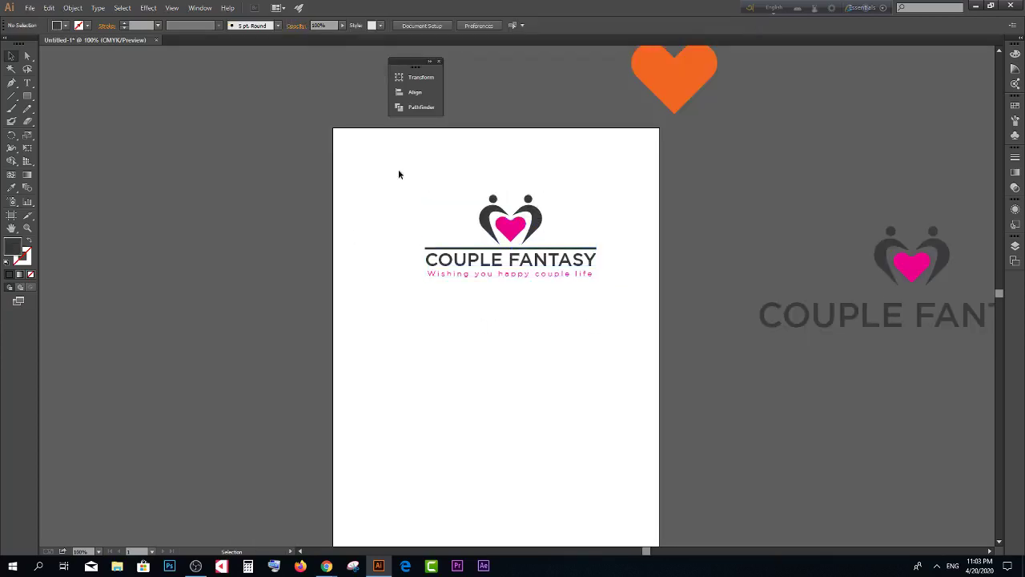
left_click_drag(390, 161, 674, 338)
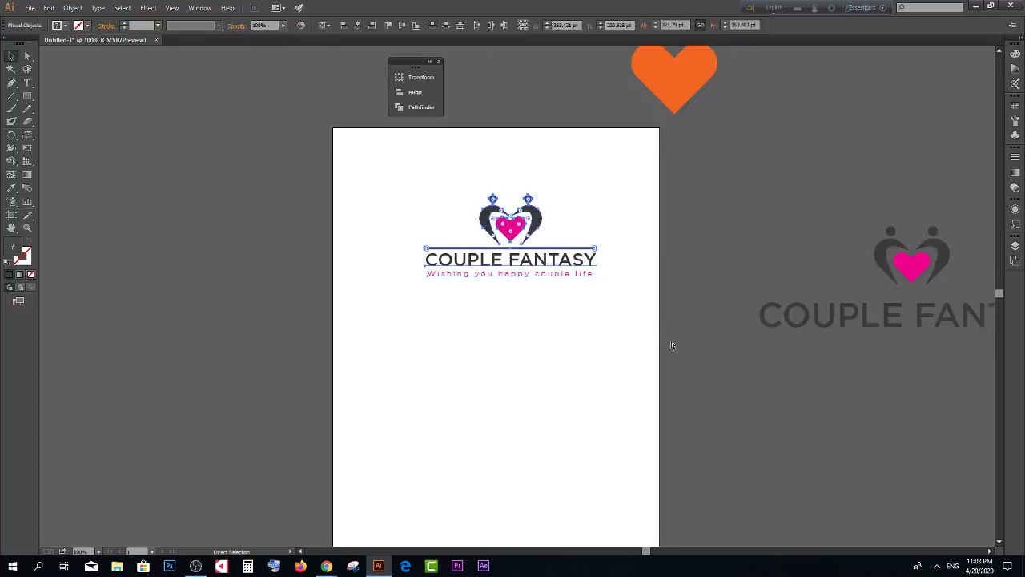
left_click(541, 314)
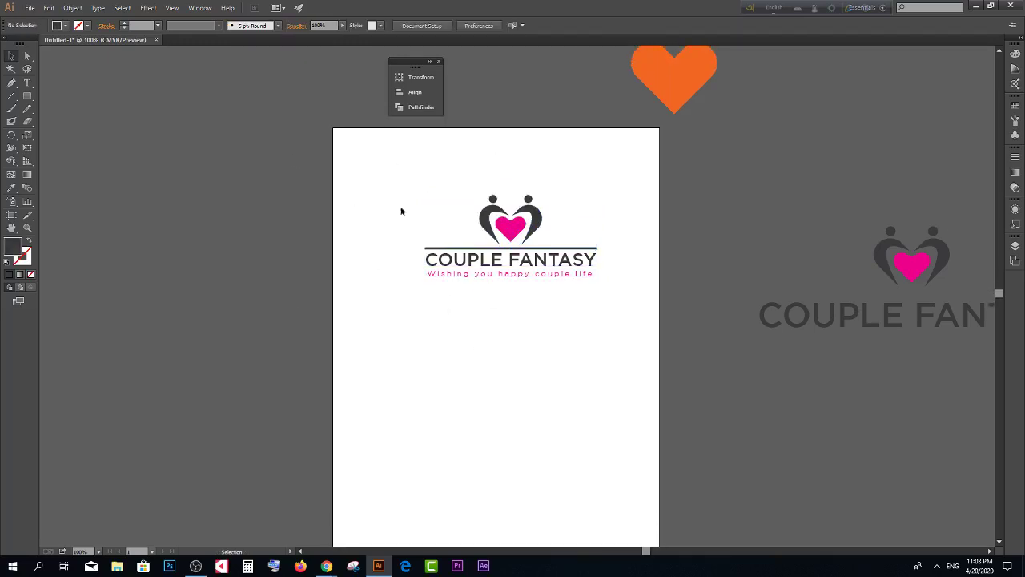
left_click(200, 7)
left_click(215, 113)
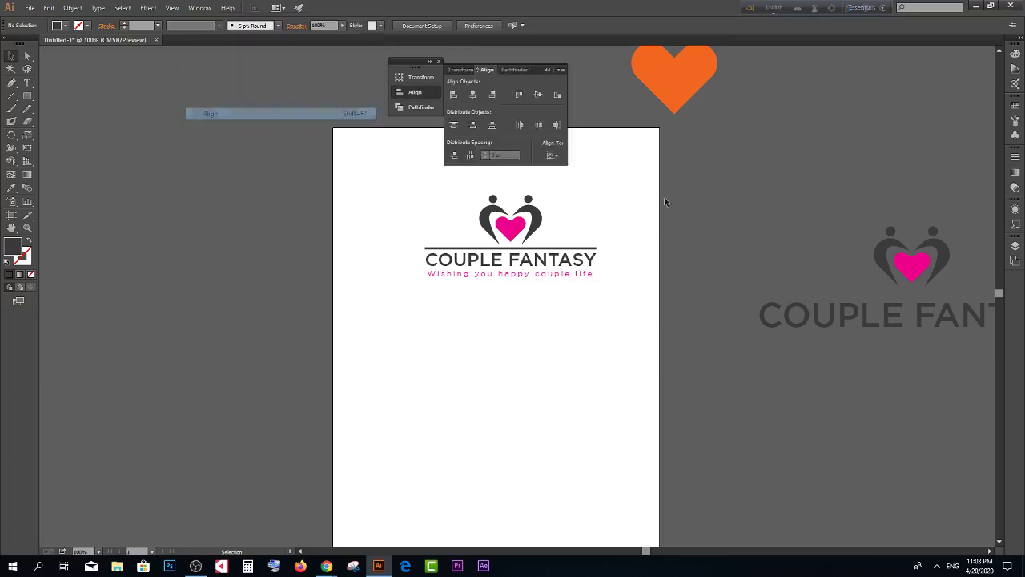
left_click(552, 156)
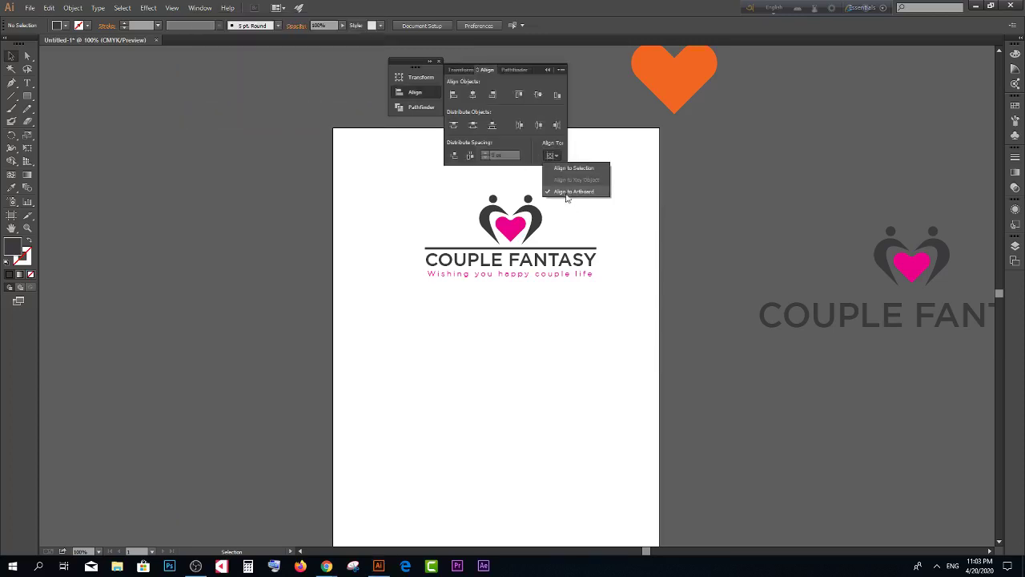
left_click(564, 193)
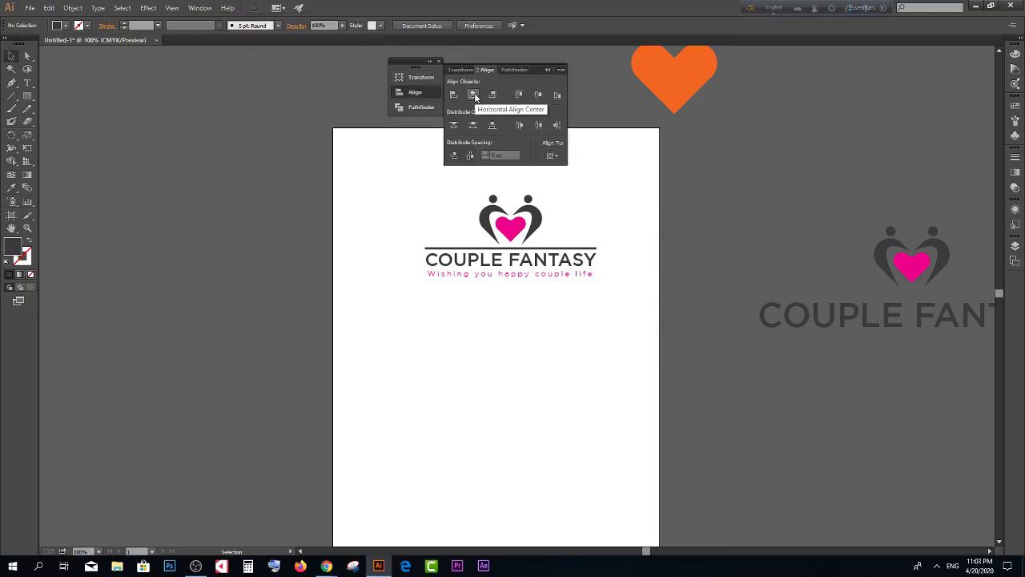
Step: Centre the whole logo horizontally on the artboard
left_click(512, 227)
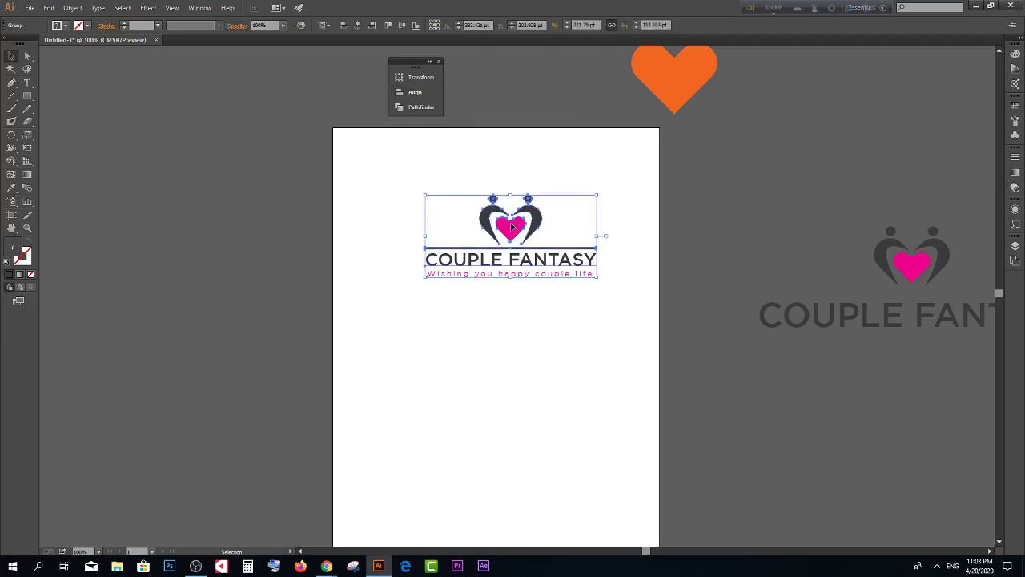
left_click(414, 92)
left_click(473, 94)
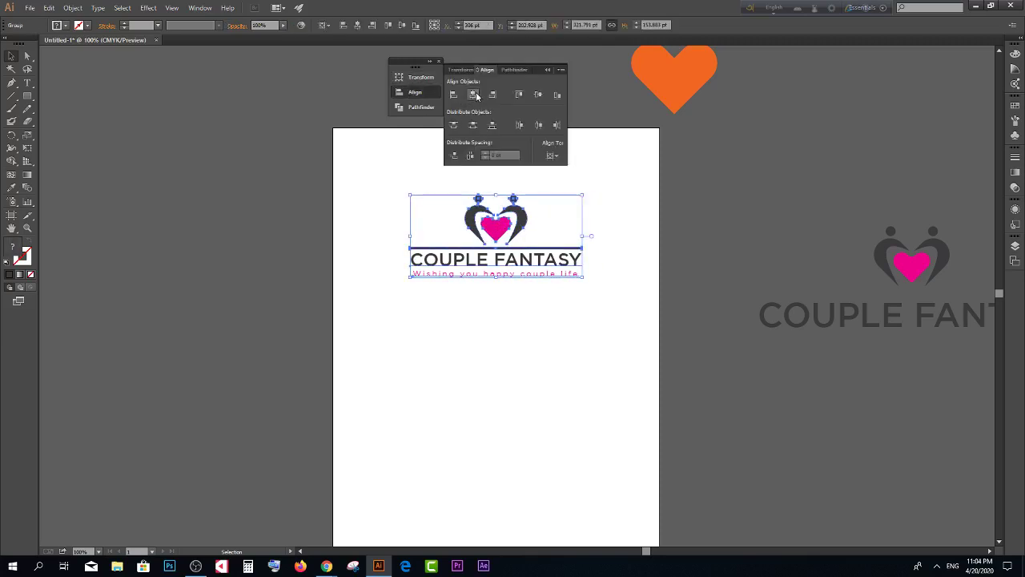
left_click(521, 328)
scroll(521, 295, "down", 2)
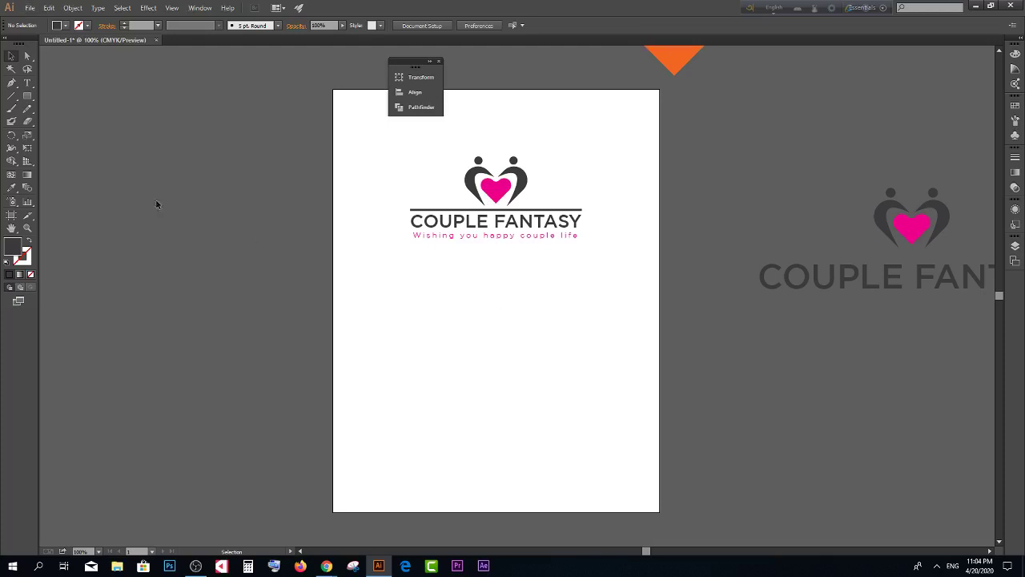
Step: Draw a tall dark grey rectangle over the artboard's lower left
left_click(28, 96)
scroll(340, 293, "down", 2)
left_click_drag(333, 273, 475, 473)
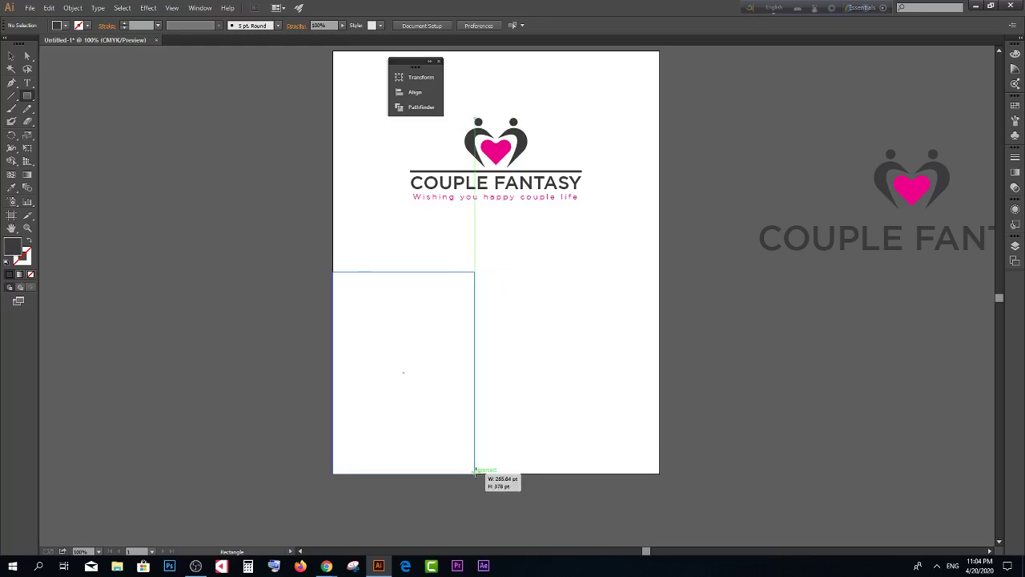
left_click_drag(475, 471, 488, 473)
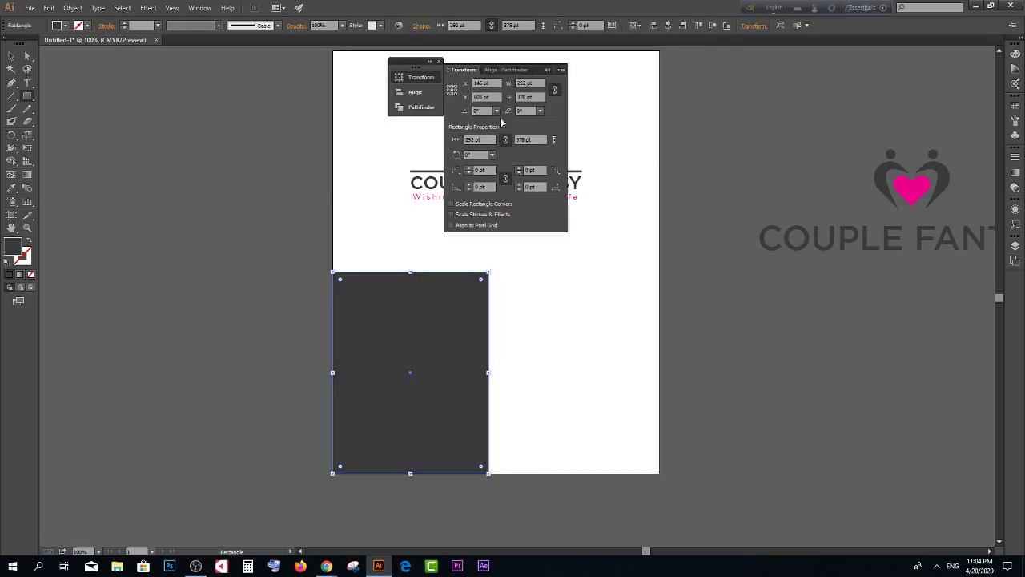
left_click(548, 70)
left_click(12, 55)
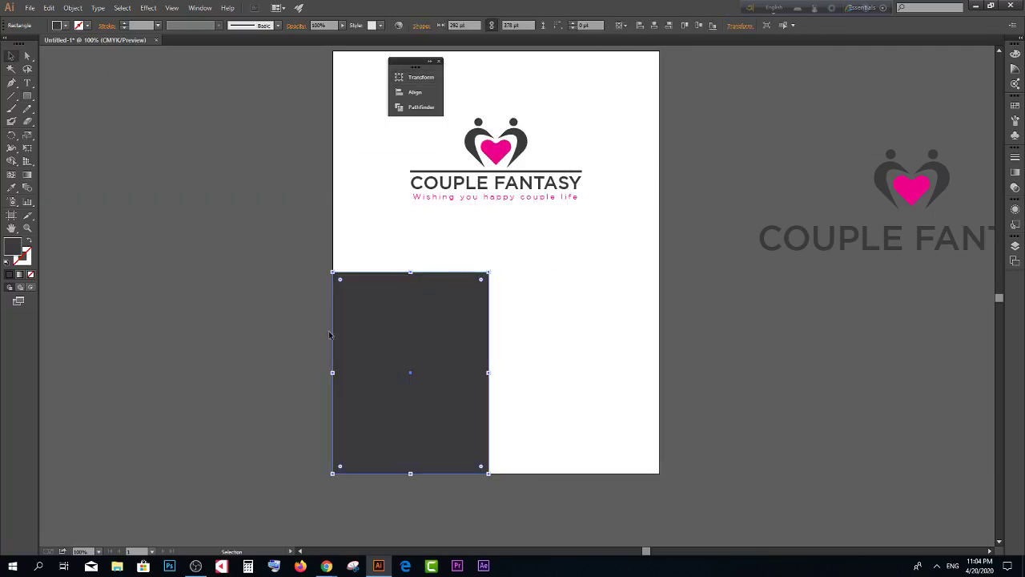
Step: Copy the rectangle to the lower right, fill it with the heart's pink, and close the gap
left_click_drag(374, 349, 543, 354)
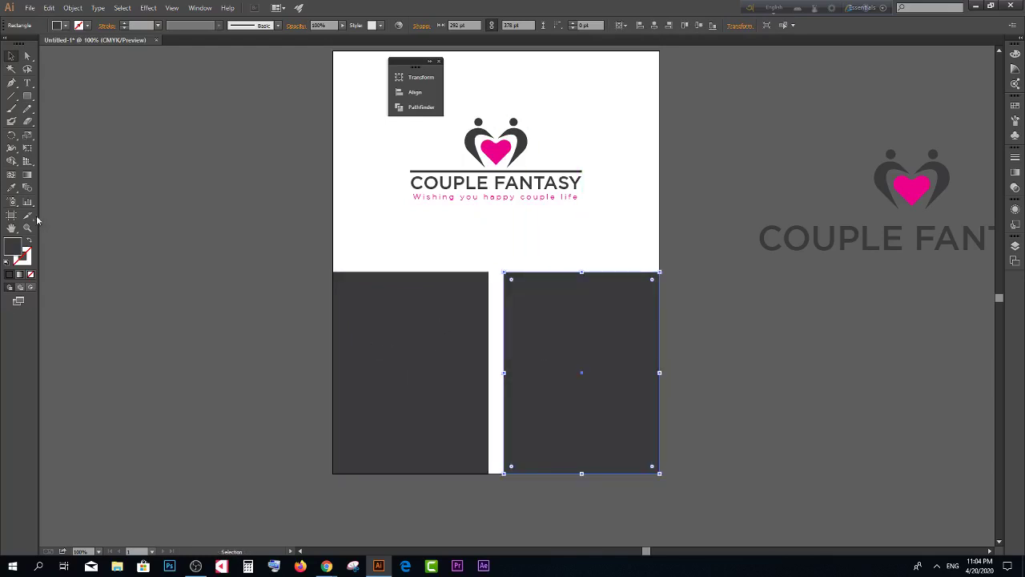
key("i")
left_click(496, 147)
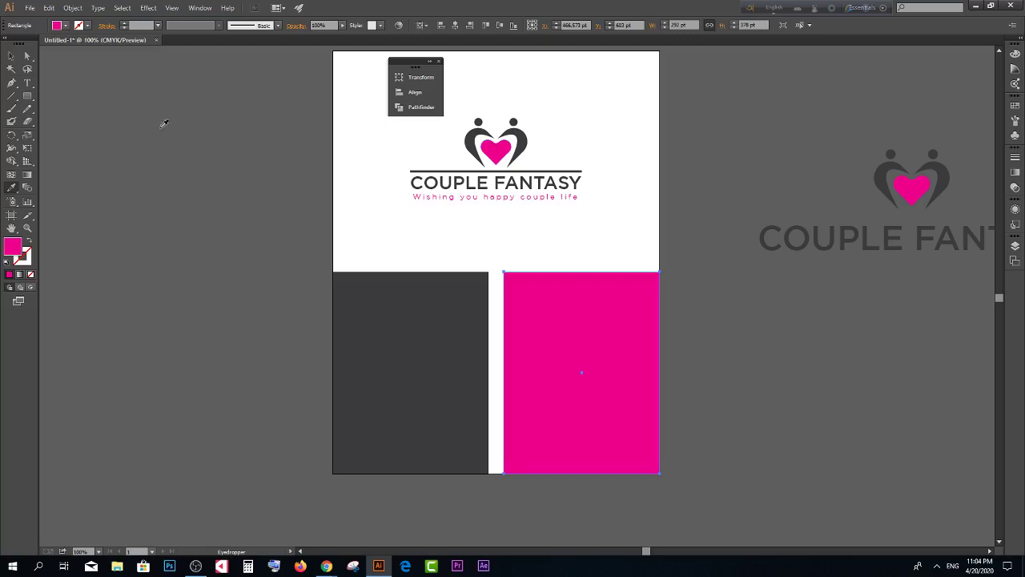
left_click(11, 56)
left_click(136, 206)
left_click(525, 385)
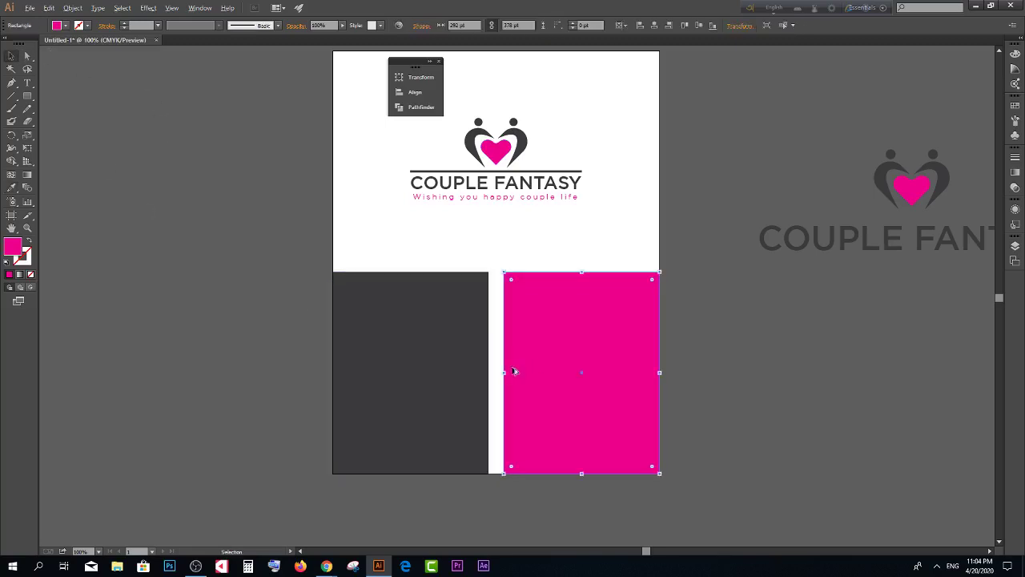
scroll(512, 369, "up", 2)
left_click_drag(494, 376, 479, 374)
left_click(461, 385)
scroll(883, 338, "down", 2)
scroll(789, 341, "down", 1)
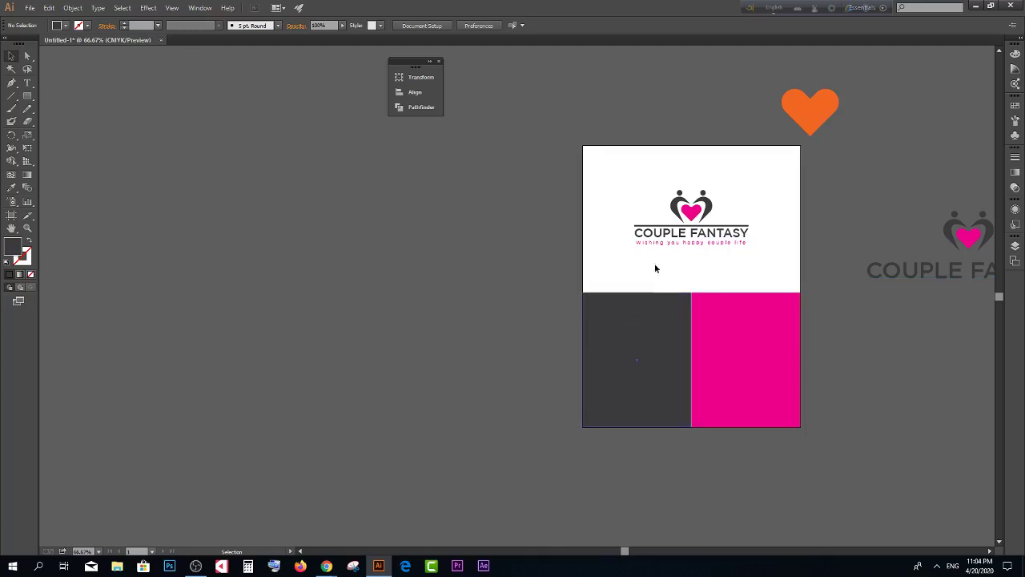
Step: Drag the logo copy onto the dark panel and bring it to the front
left_click(689, 241)
scroll(699, 250, "up", 1)
scroll(699, 251, "down", 2)
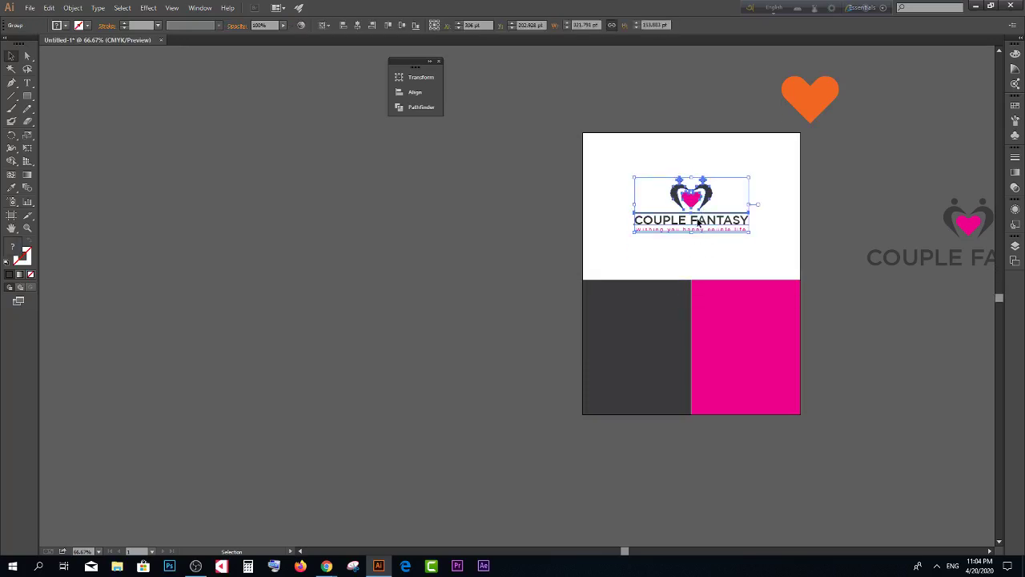
left_click_drag(700, 223, 637, 337)
right_click(636, 334)
mouse_move(665, 422)
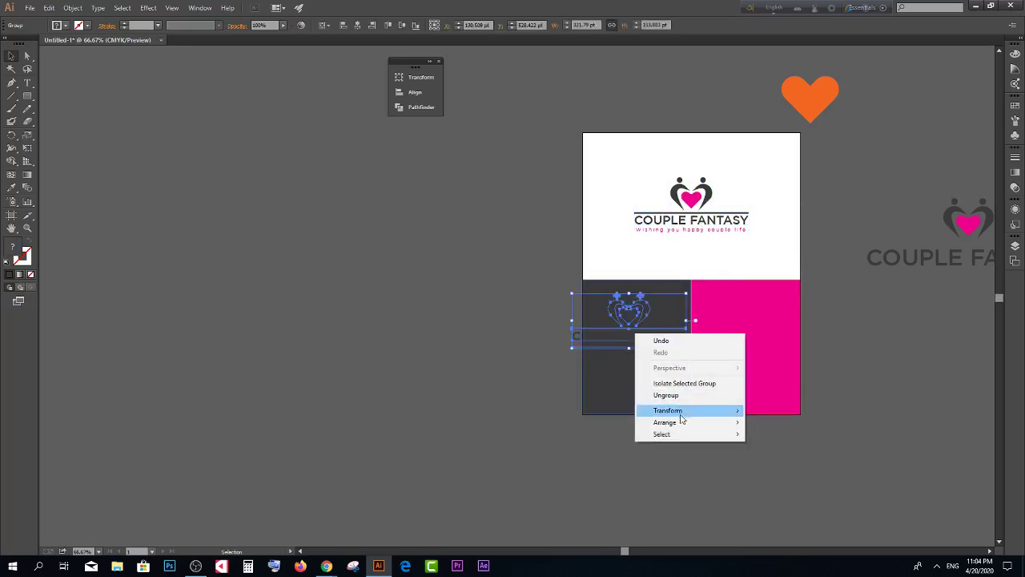
left_click(801, 423)
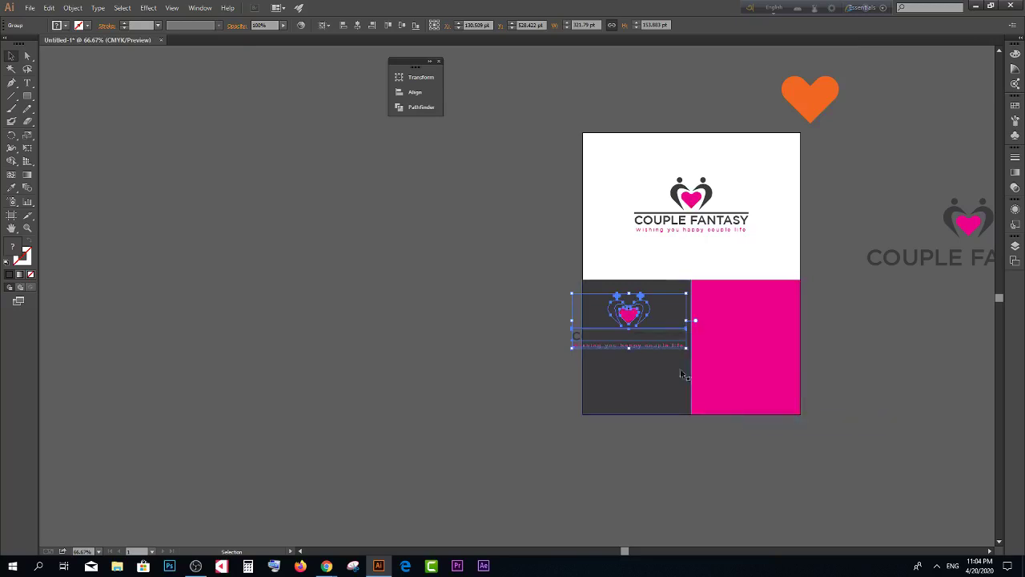
Step: Scale the logo copy down, move it lower on the dark panel, and keep it frontmost
scroll(675, 364, "up", 2)
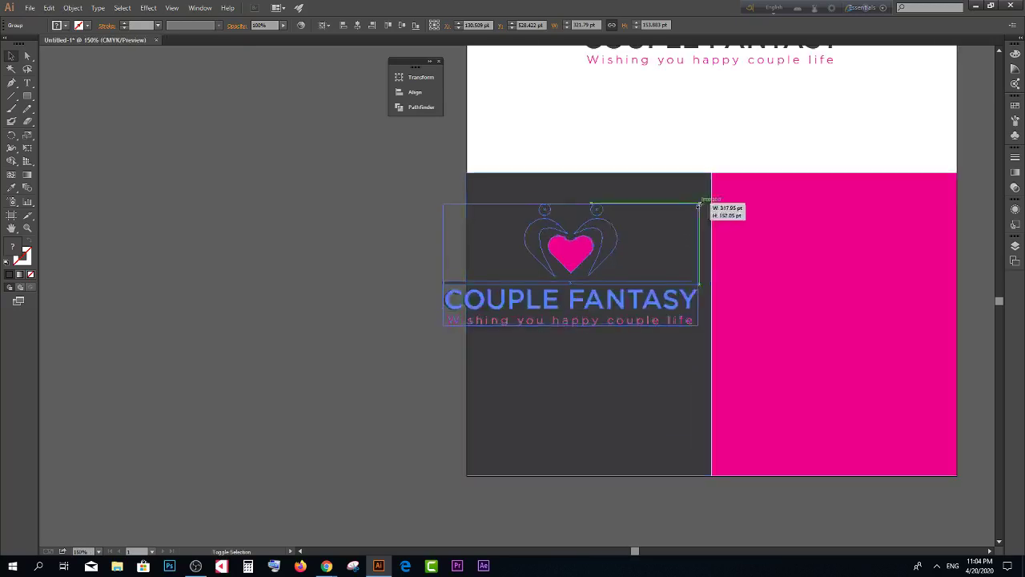
left_click_drag(702, 205, 671, 218)
left_click_drag(569, 257, 587, 302)
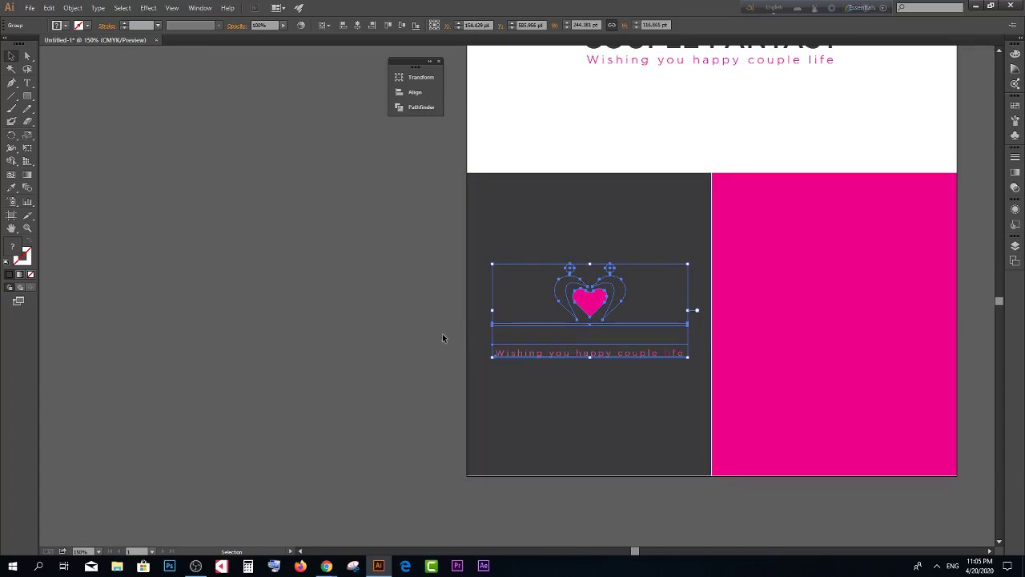
scroll(449, 330, "up", 1)
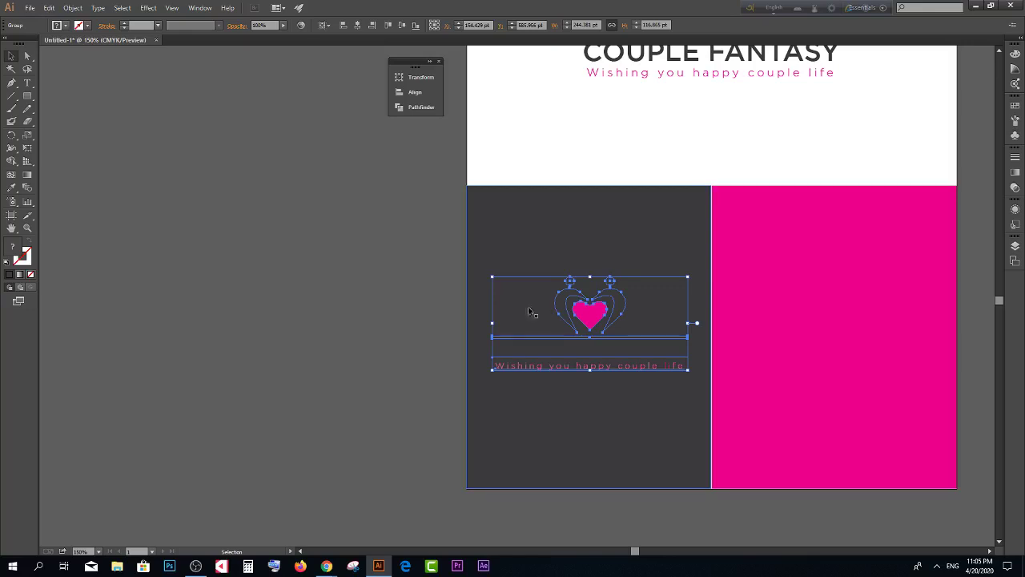
left_click(405, 324)
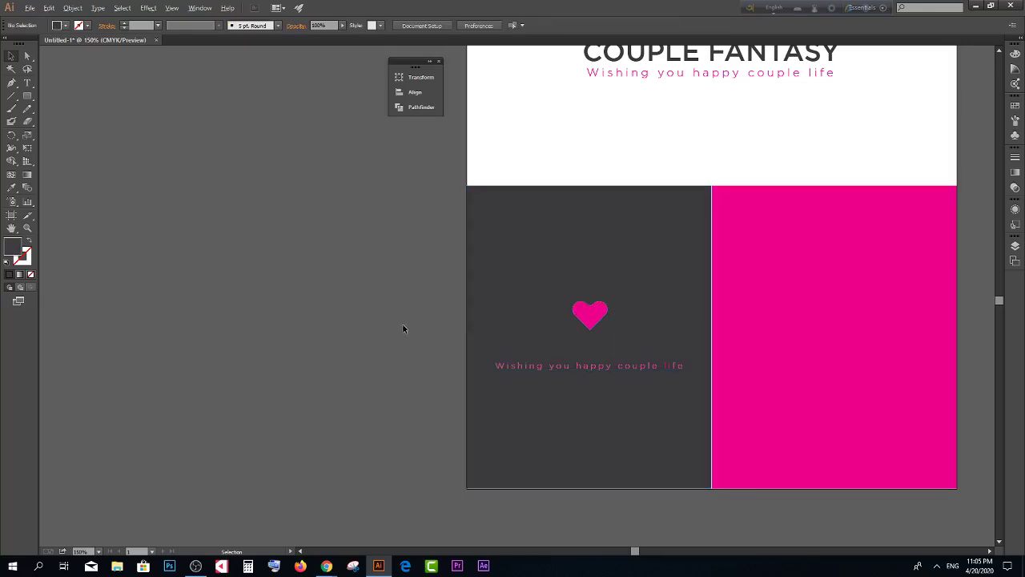
right_click(573, 313)
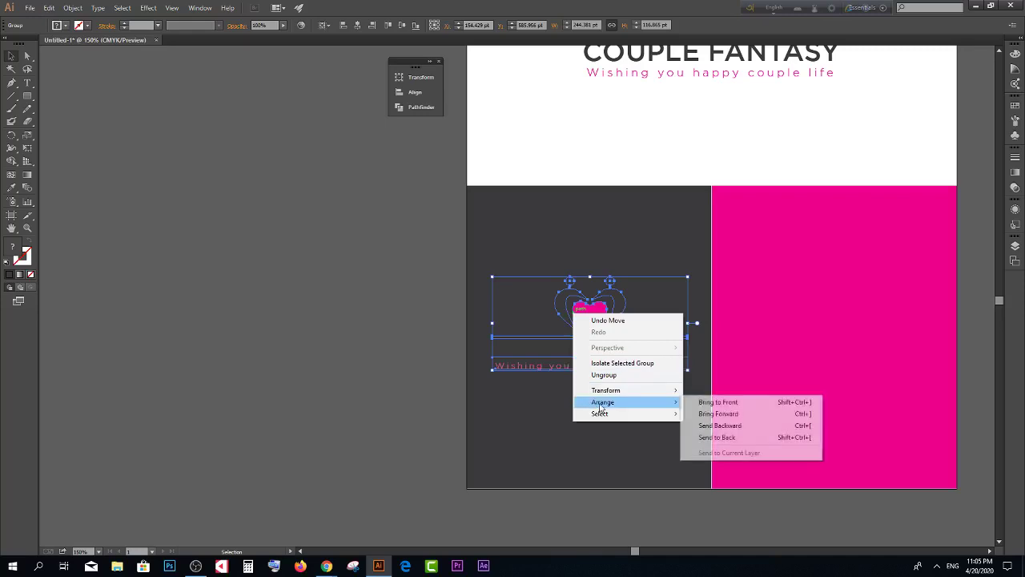
left_click(721, 400)
left_click(394, 365)
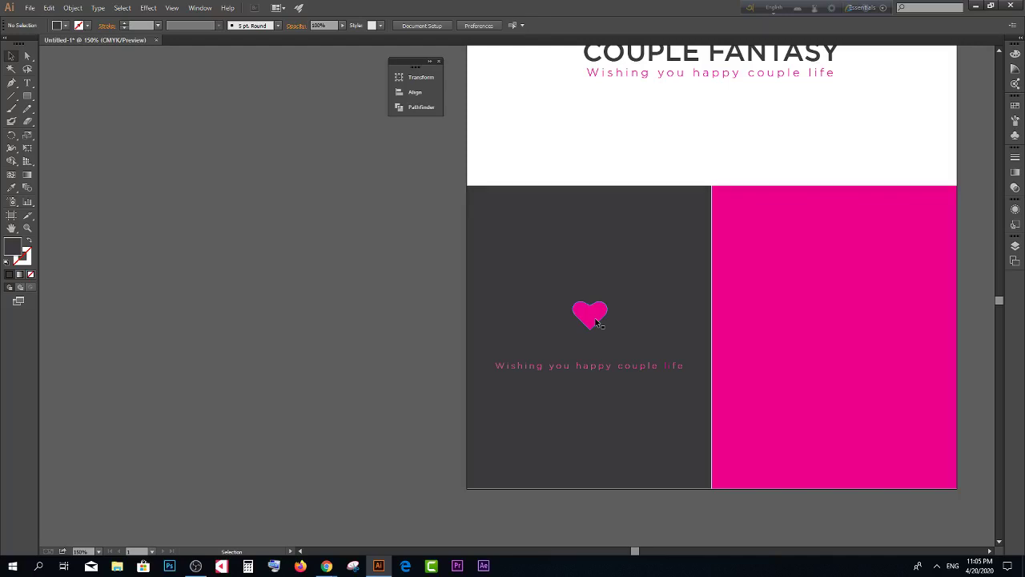
Step: Ungroup the logo copy and make its COUPLE FANTASY title white with the Eyedropper
left_click(593, 317)
right_click(578, 311)
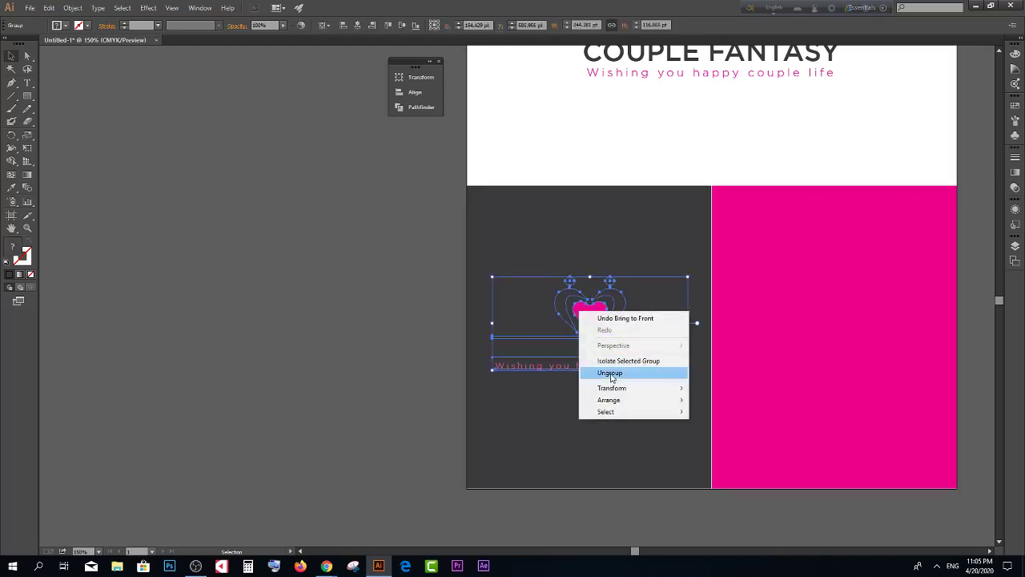
left_click(611, 374)
left_click(521, 347)
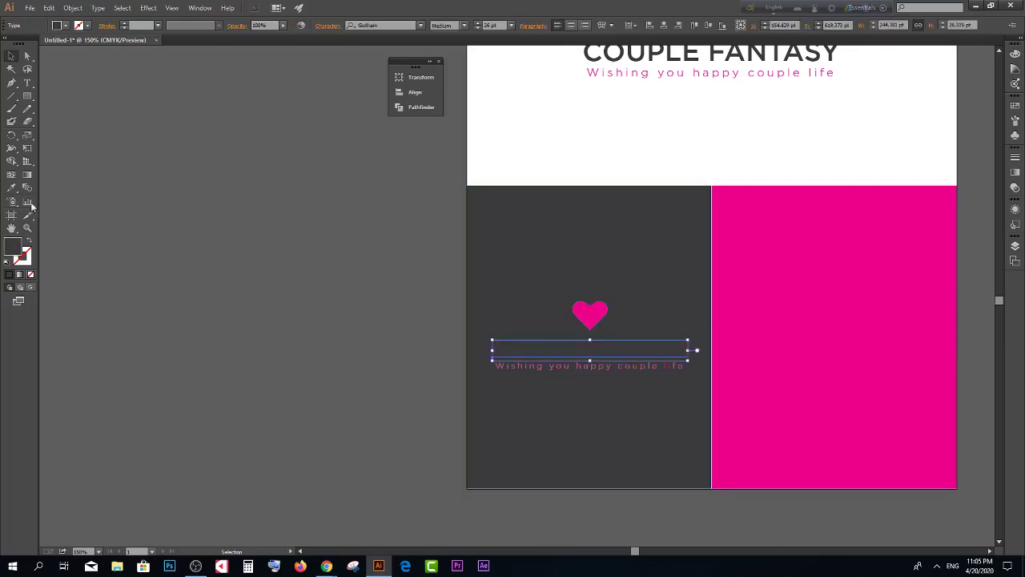
left_click(12, 187)
left_click(618, 153)
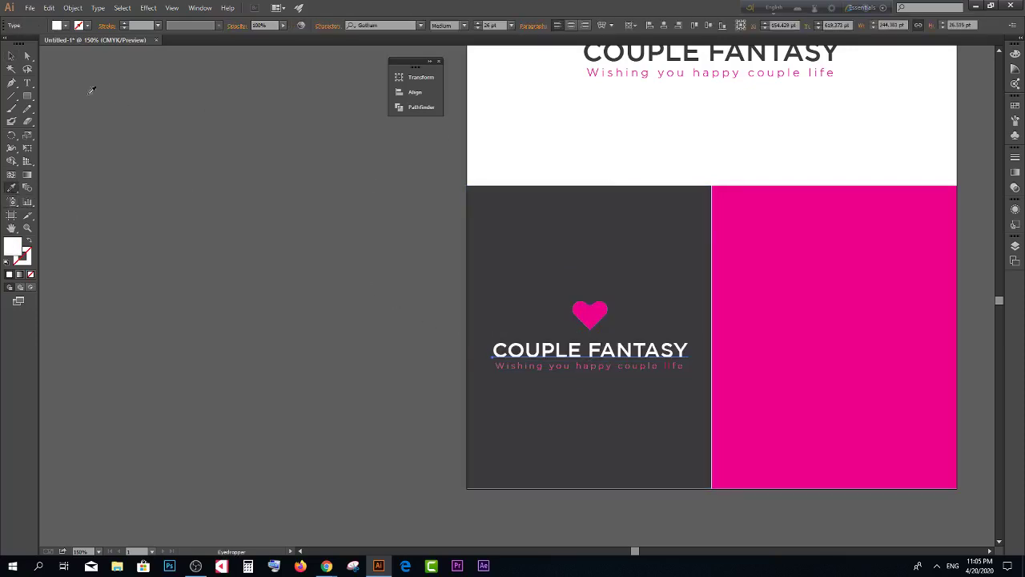
left_click(11, 56)
left_click(189, 260)
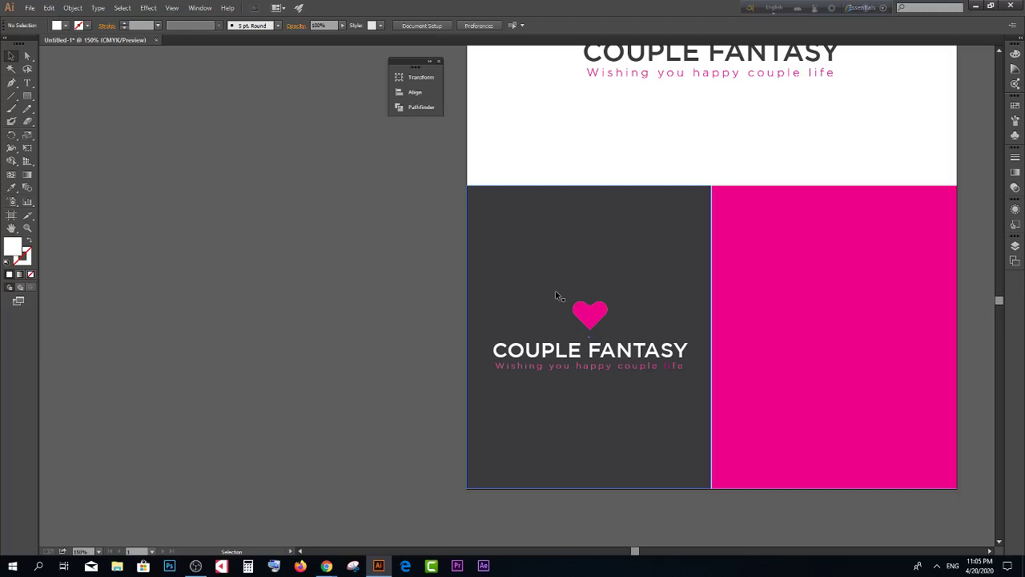
Step: Make the two figures around the heart white like the title
left_click(561, 298)
left_click(11, 188)
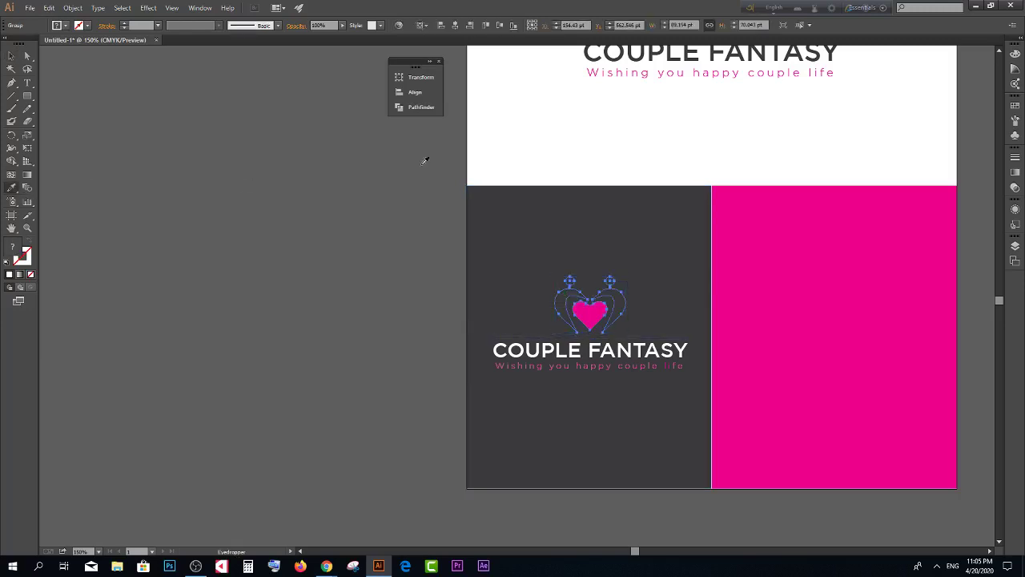
left_click(620, 125)
left_click(11, 56)
left_click(271, 261)
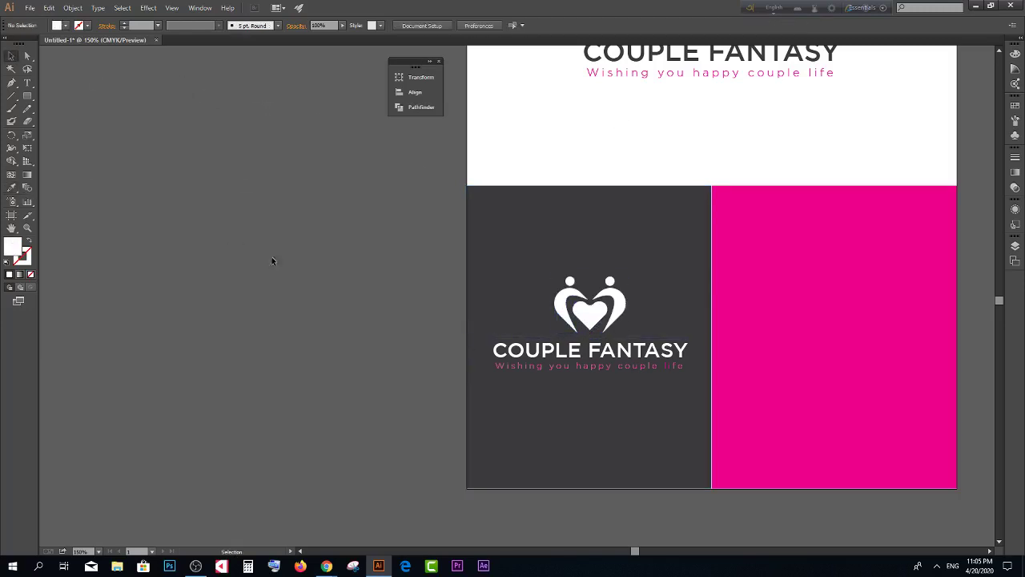
scroll(562, 339, "up", 1)
Step: Ungroup the figures and fill the inner heart with the pink panel's colour
left_click(601, 311)
right_click(601, 308)
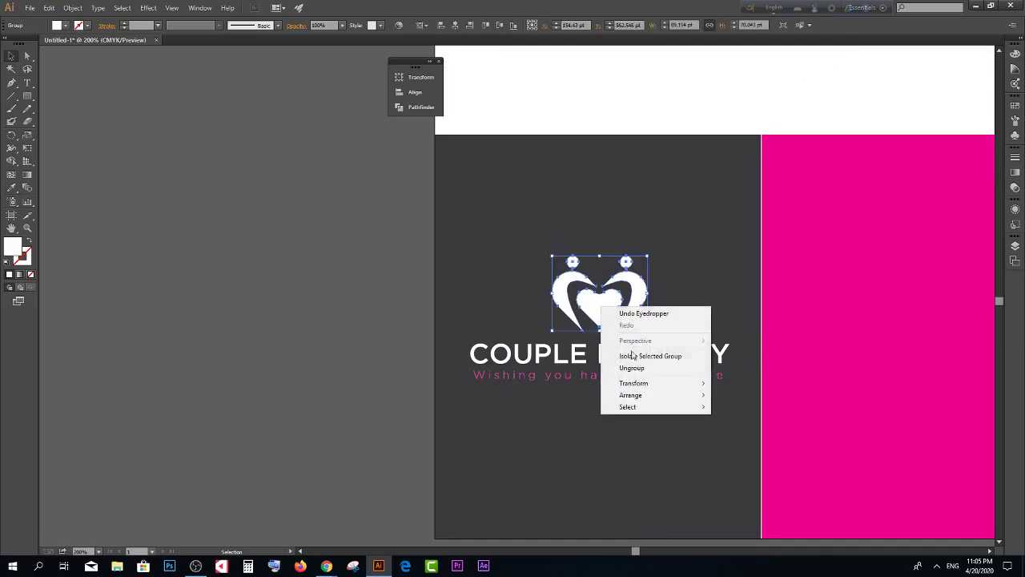
left_click(631, 367)
left_click(577, 318)
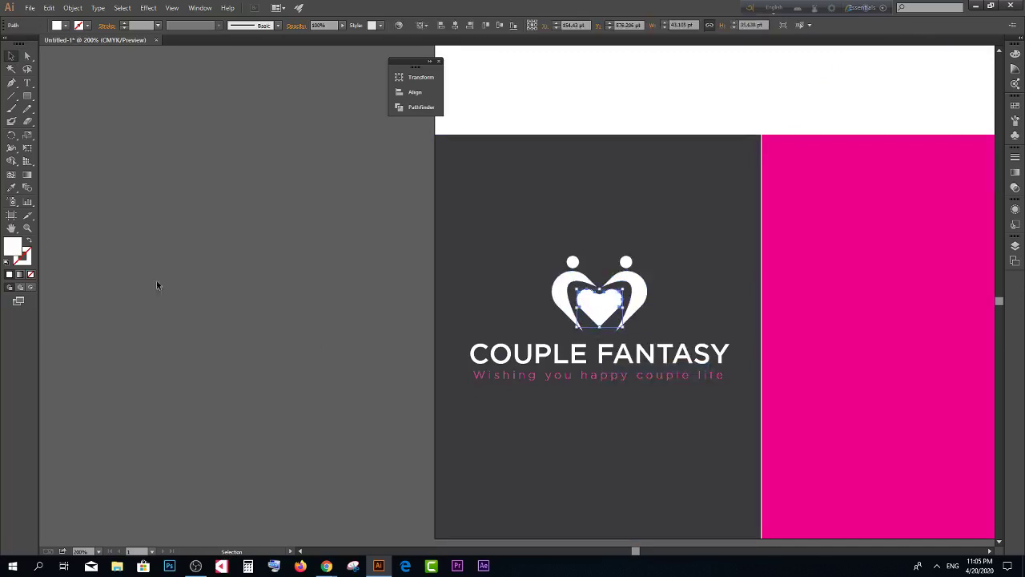
left_click(11, 189)
left_click(897, 240)
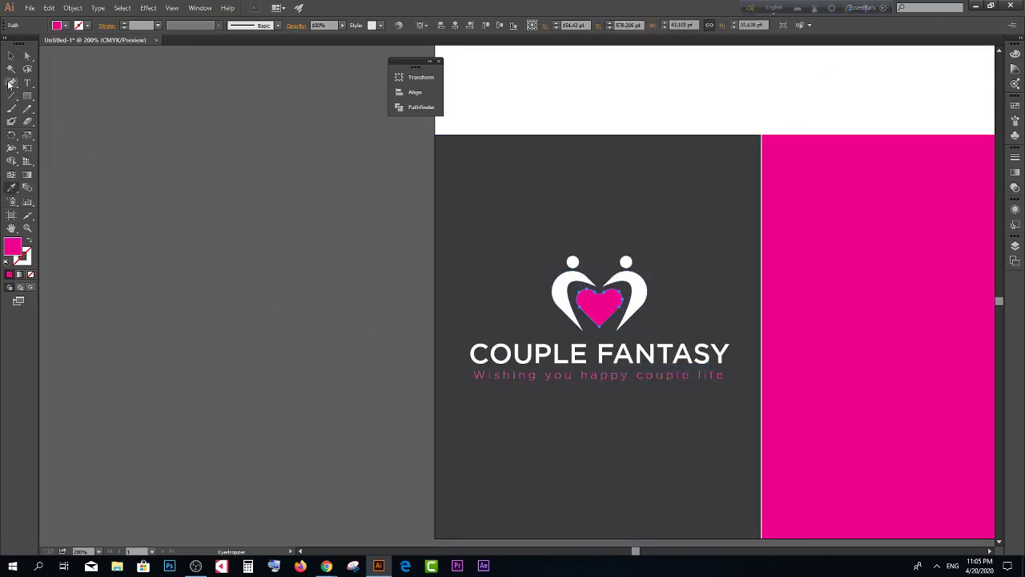
left_click(11, 56)
Step: Fill the tagline 'Wishing you happy couple life' with orange from the Control bar swatches
left_click(590, 376)
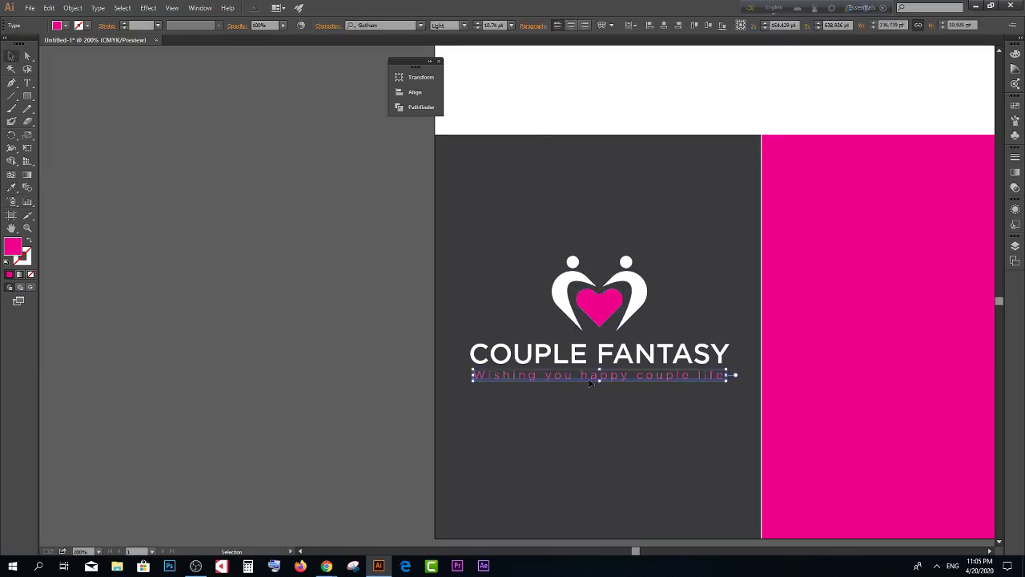
key("ctrl+plus")
key("ctrl+minus")
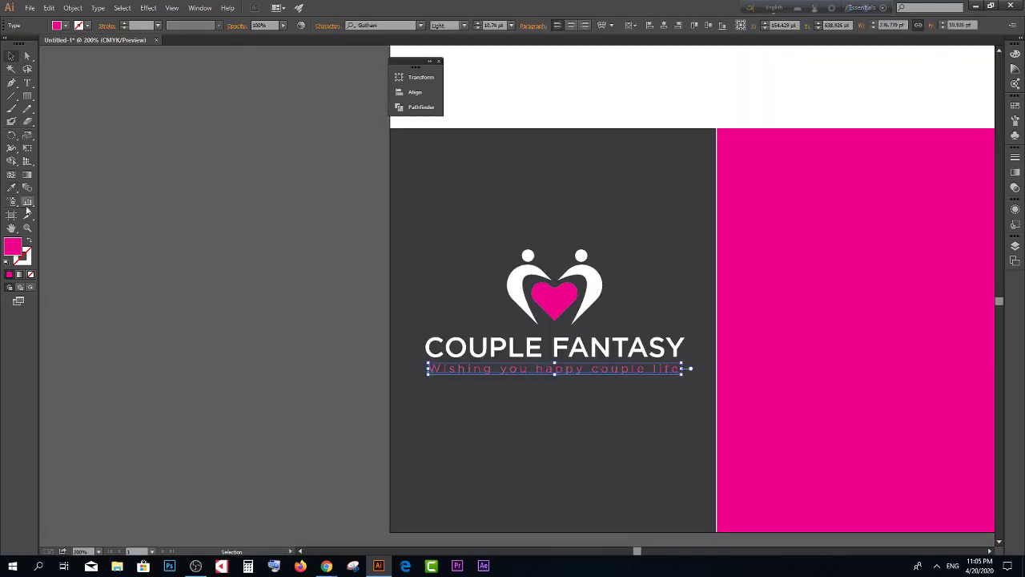
left_click(11, 188)
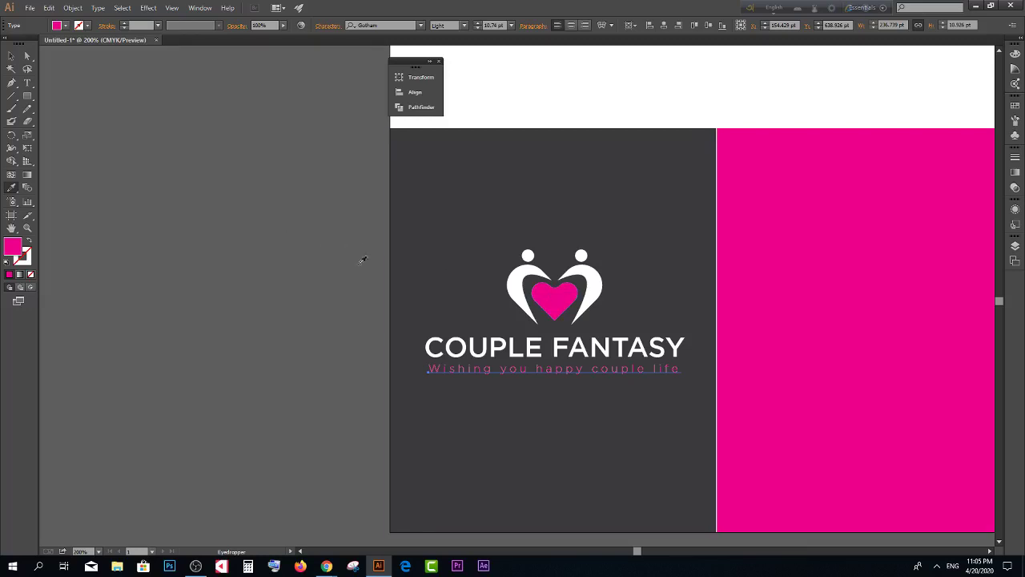
scroll(538, 373, "up", 1)
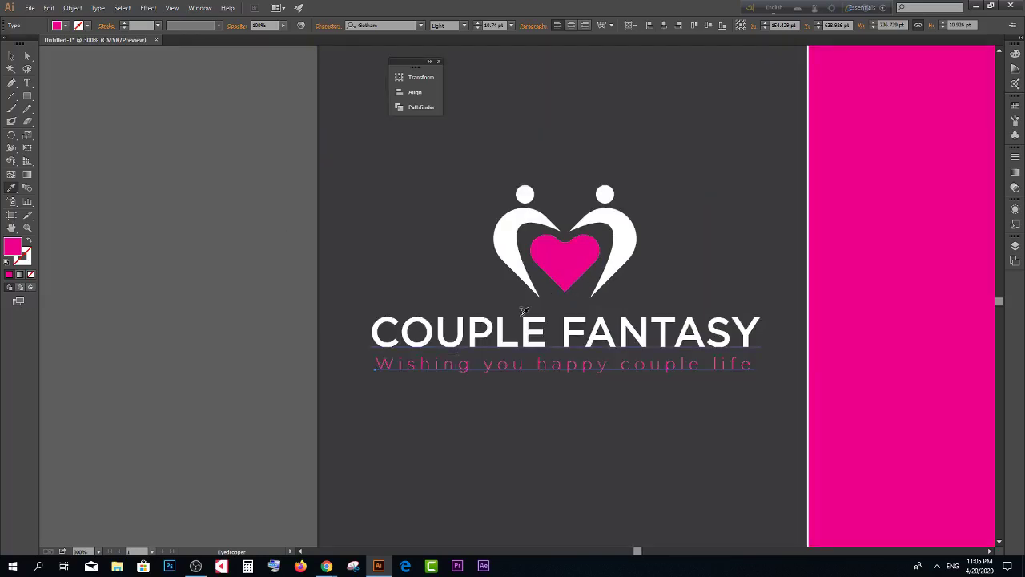
scroll(523, 310, "down", 1)
scroll(523, 311, "down", 1)
left_click(65, 26)
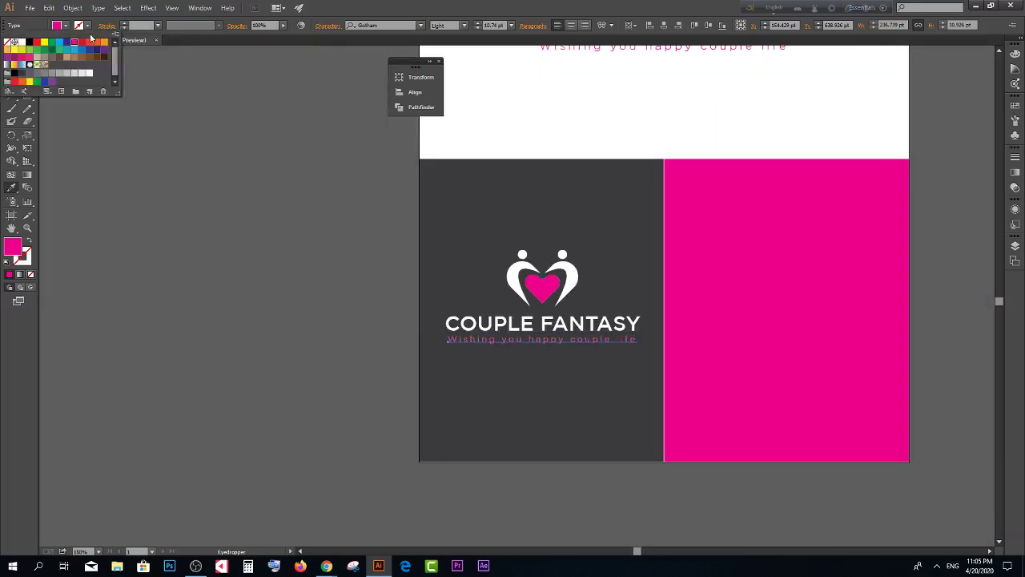
left_click(105, 41)
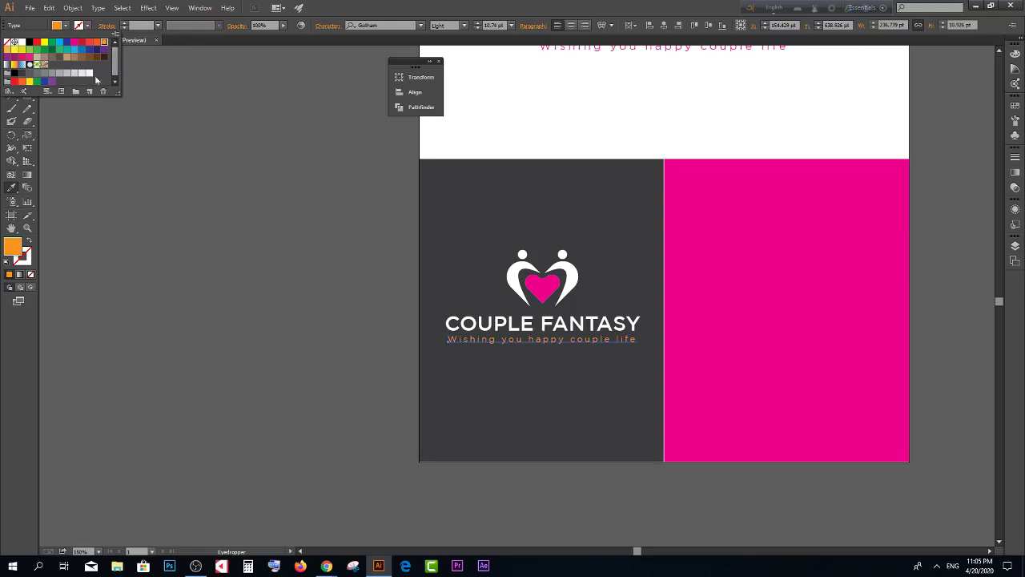
left_click(14, 103)
left_click(11, 55)
left_click(340, 281)
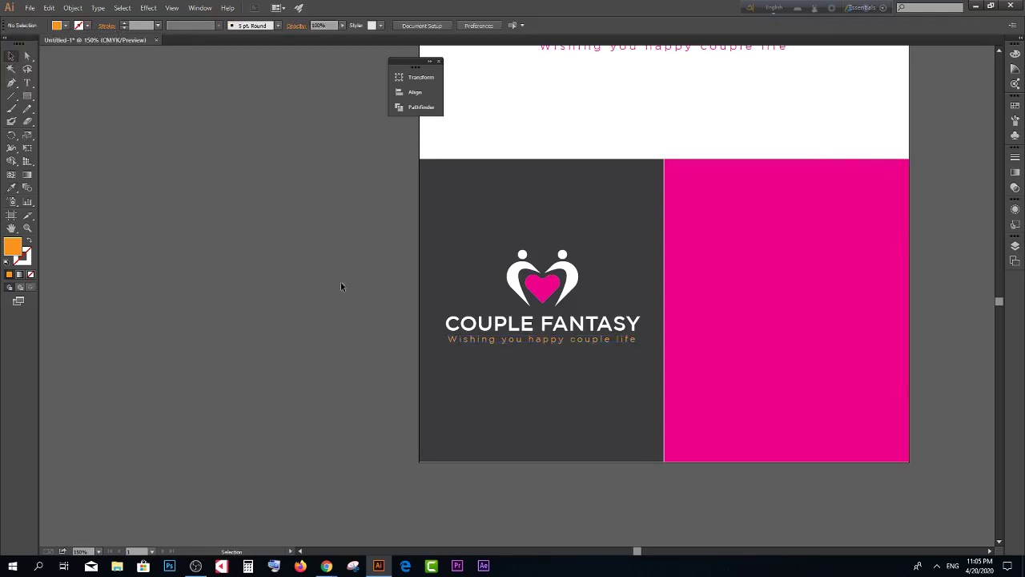
Step: Select the original logo on the white artboard and bring up its context menu
key("ctrl+plus")
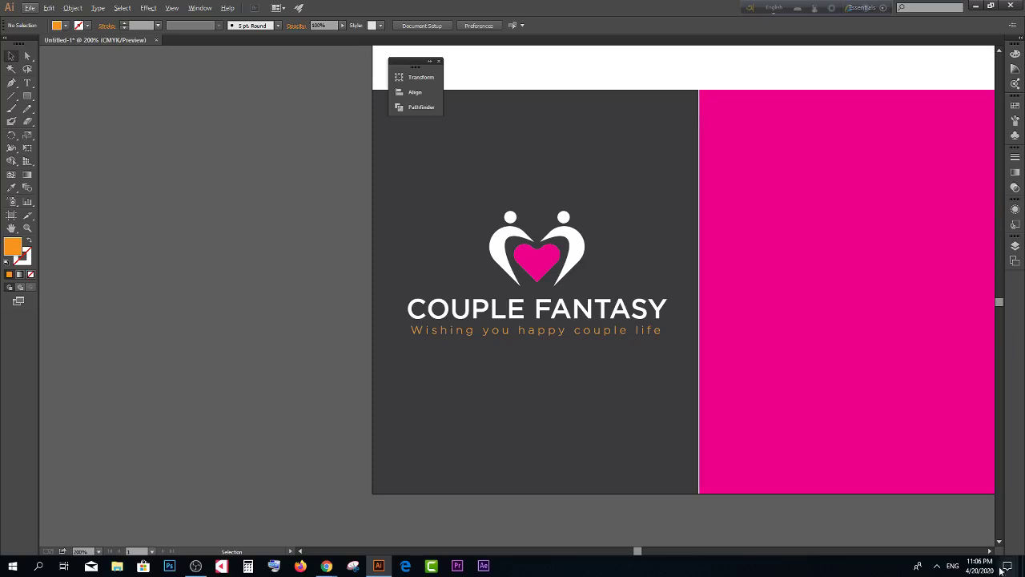
scroll(621, 200, "down", 1)
scroll(620, 200, "up", 3)
scroll(620, 201, "up", 2)
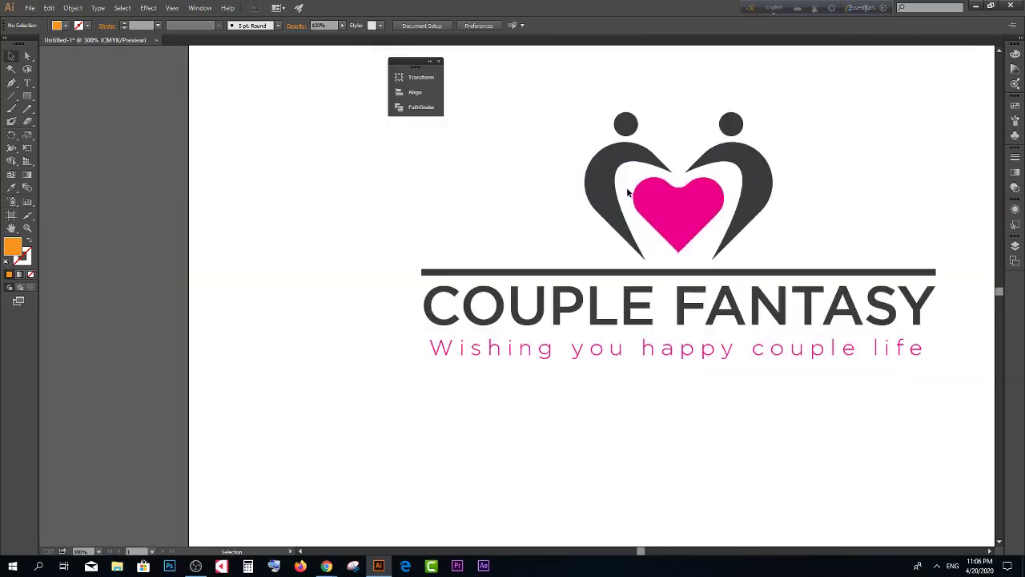
left_click(610, 202)
right_click(607, 180)
left_click(644, 240)
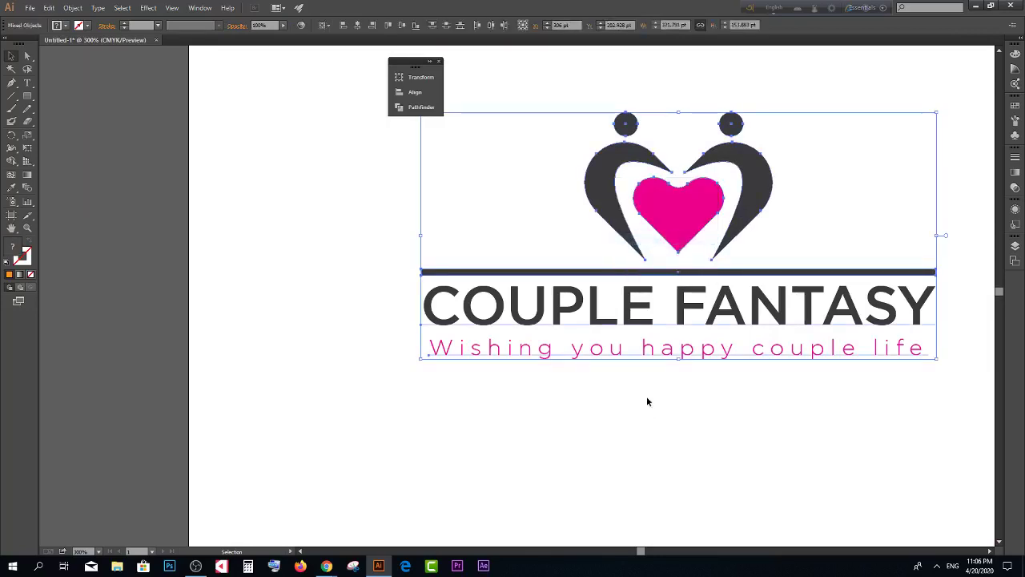
left_click(600, 169)
right_click(599, 168)
left_click(629, 229)
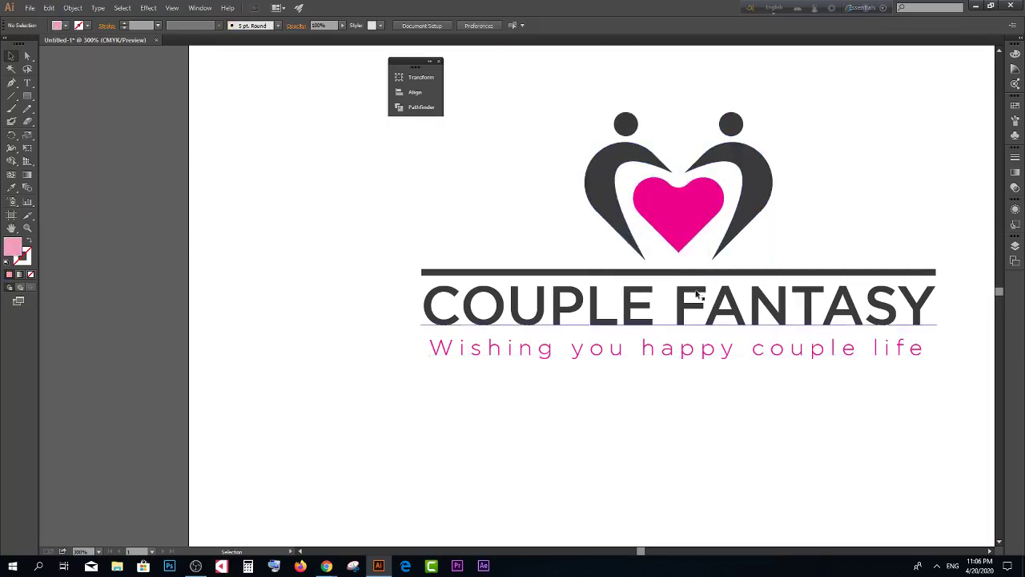
left_click(686, 219)
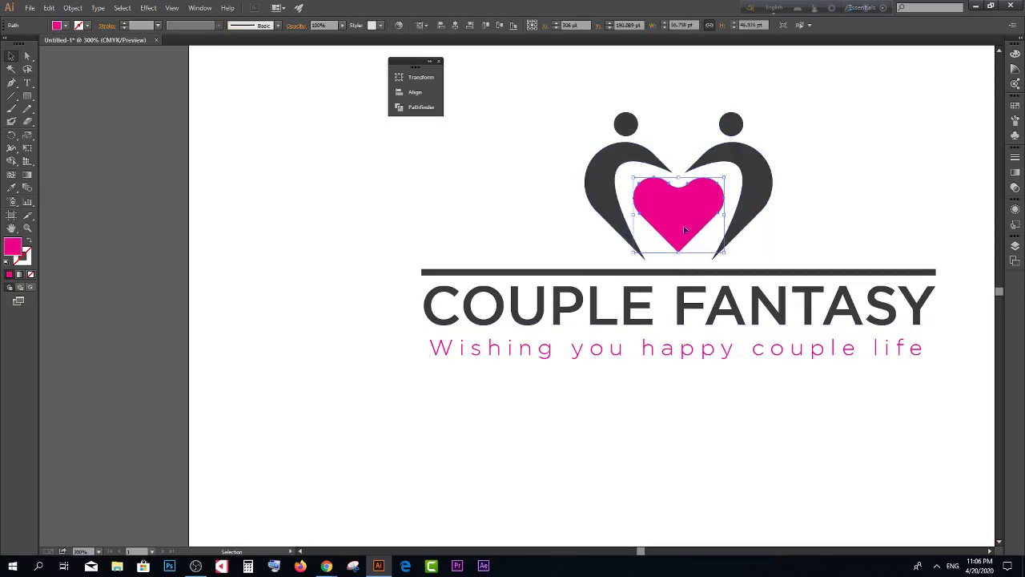
left_click(921, 162)
left_click(632, 168)
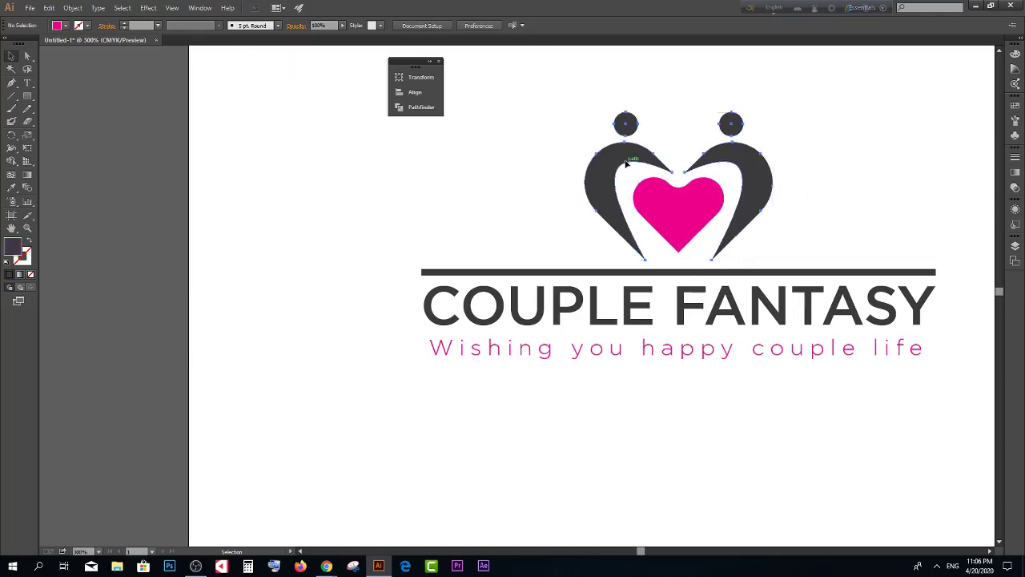
right_click(621, 158)
left_click(652, 223)
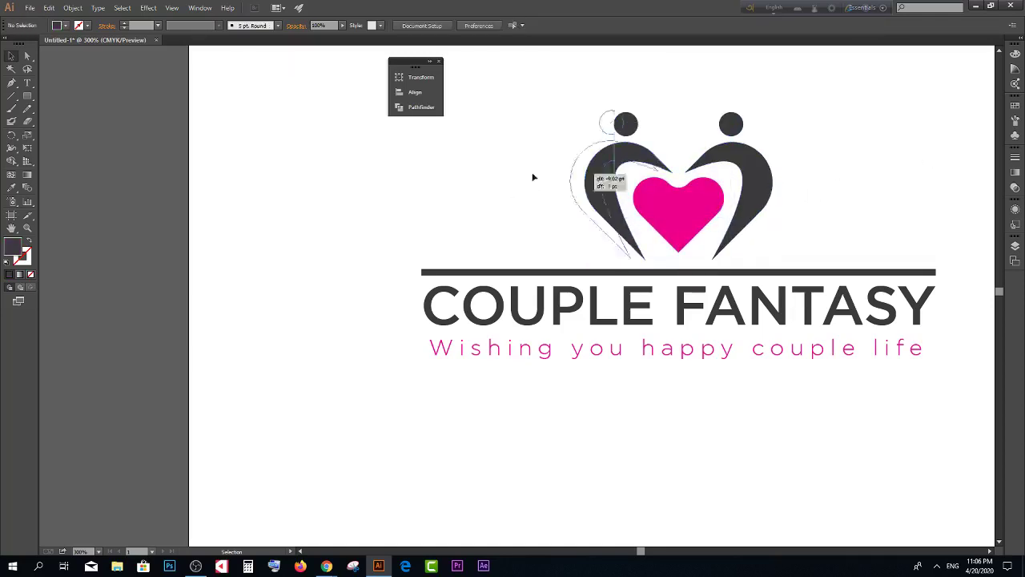
left_click_drag(534, 177, 517, 119)
key("ctrl+z")
left_click_drag(854, 156, 865, 161)
key("ctrl+z")
left_click(520, 201)
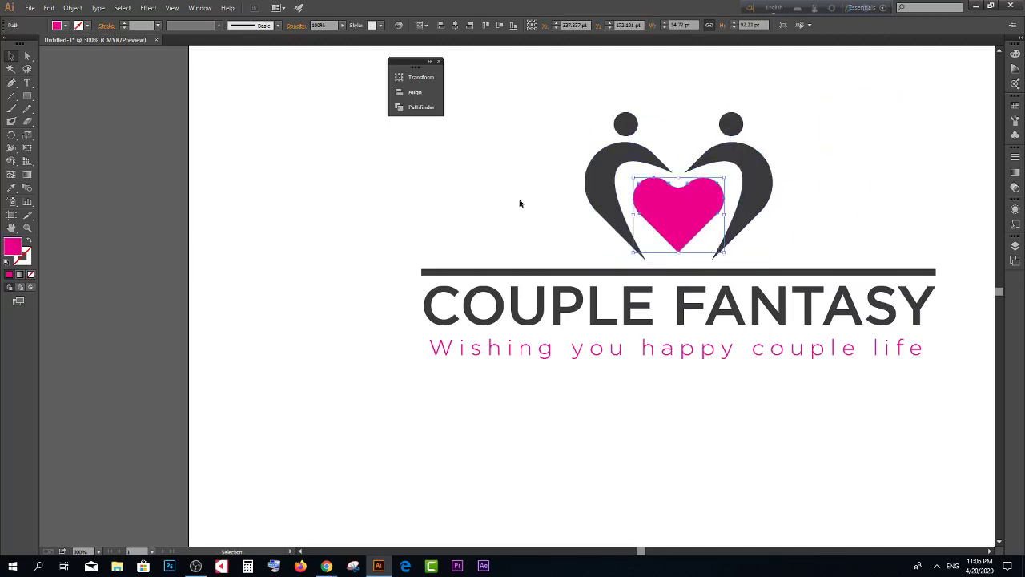
left_click(647, 163)
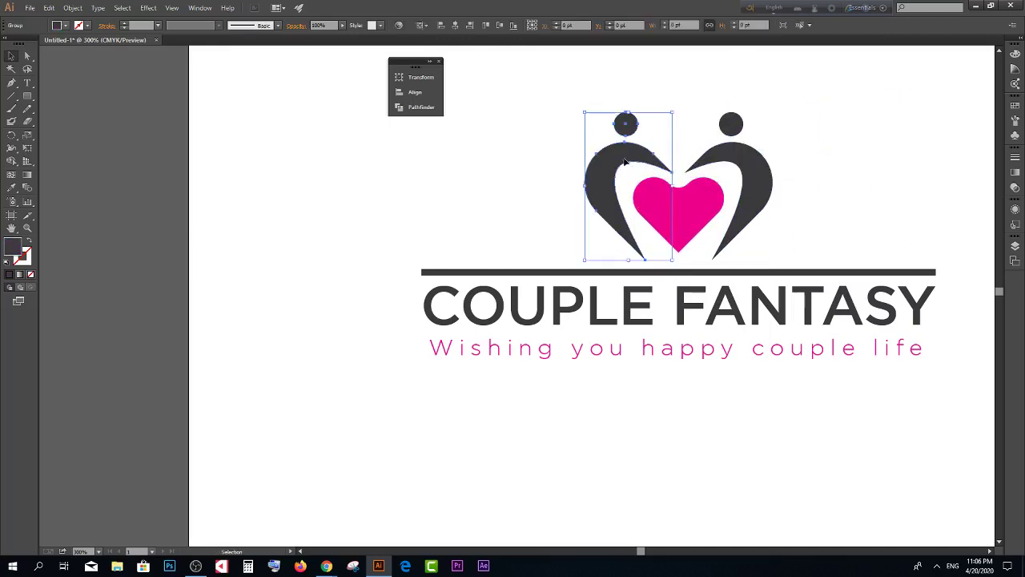
left_click(12, 187)
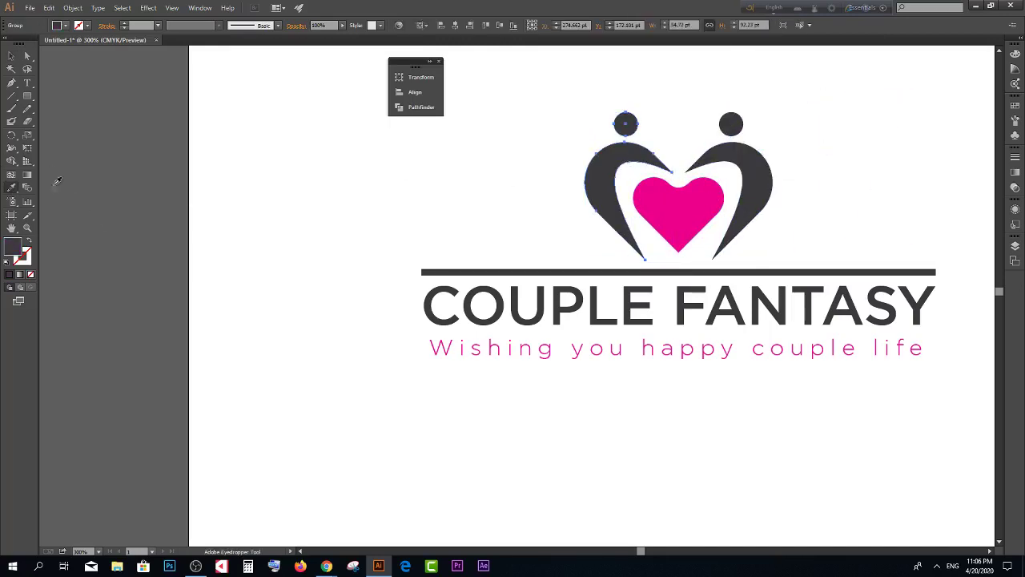
key("a")
left_click(105, 107)
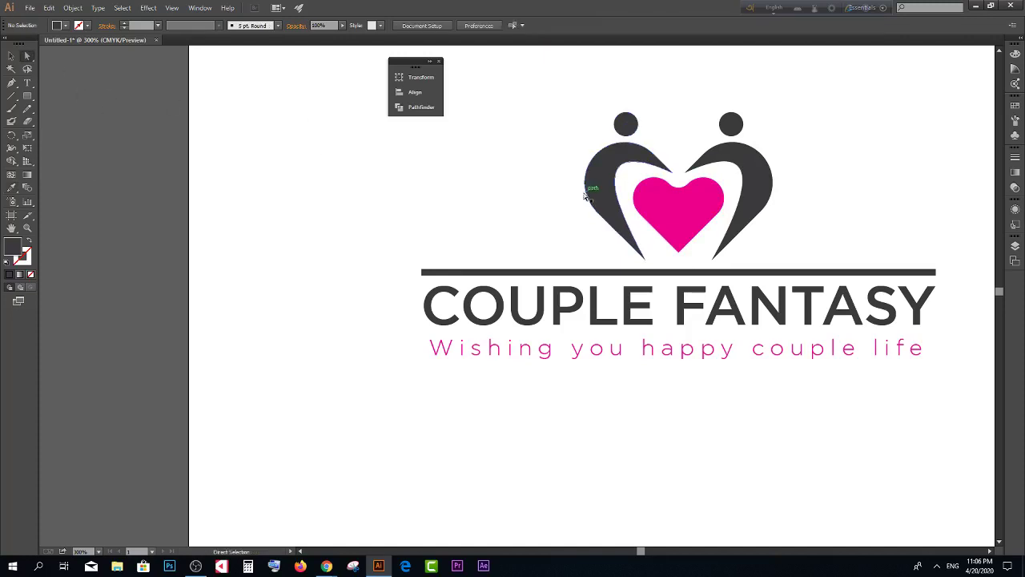
left_click(585, 196)
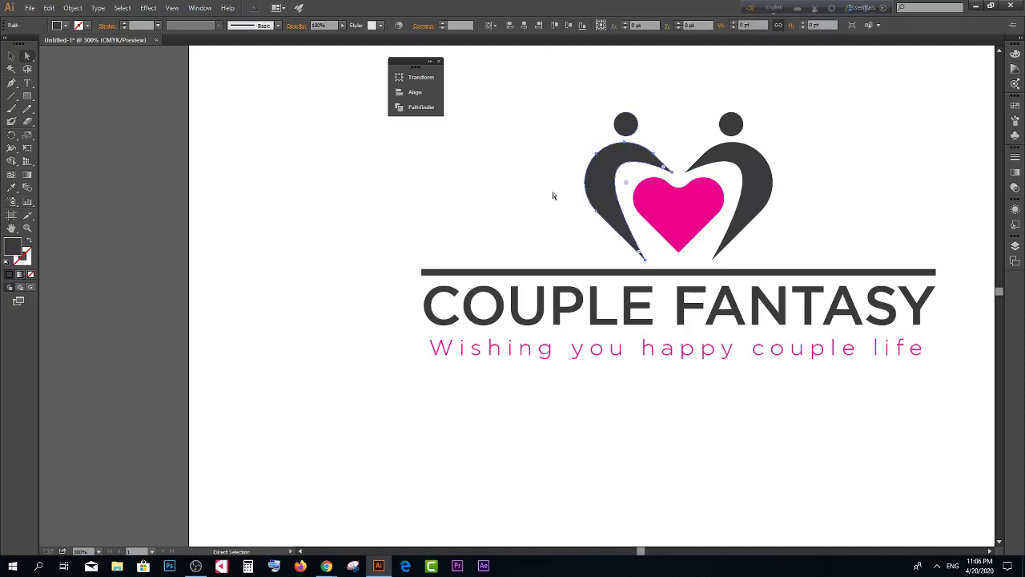
left_click(676, 210, "shift")
left_click(752, 171, "shift")
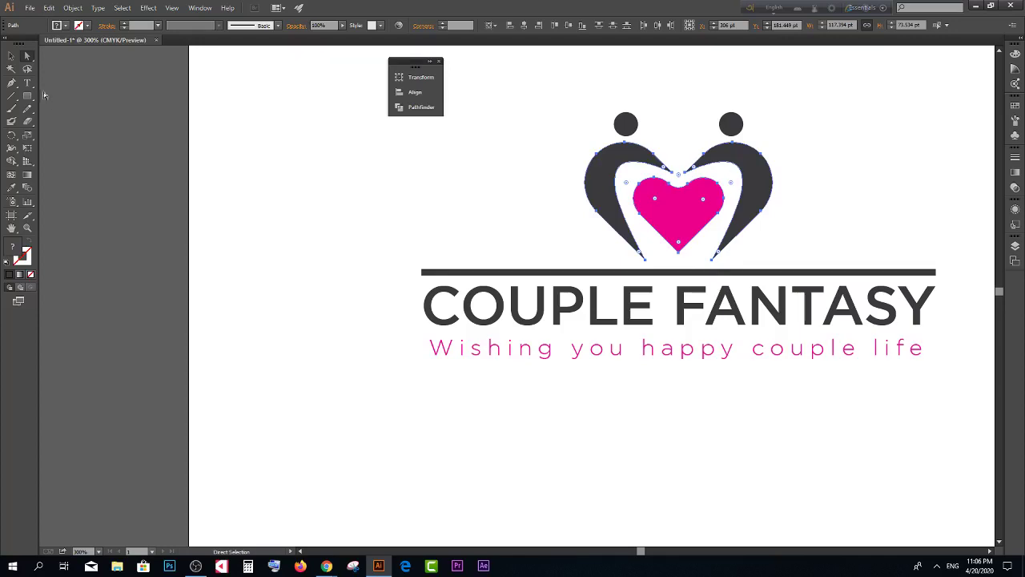
key("v")
key("ctrl+minus")
key("ctrl+minus")
scroll(699, 333, "down", 3)
Step: Eyedropper the right panel's pink onto the rule above COUPLE FANTASY, then zoom out
left_click(668, 407)
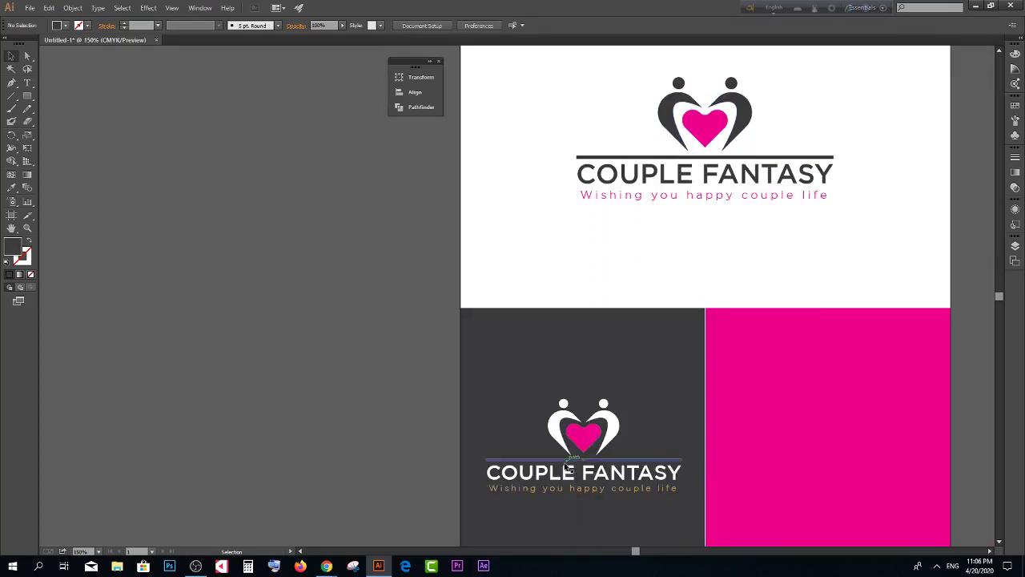
left_click(549, 458)
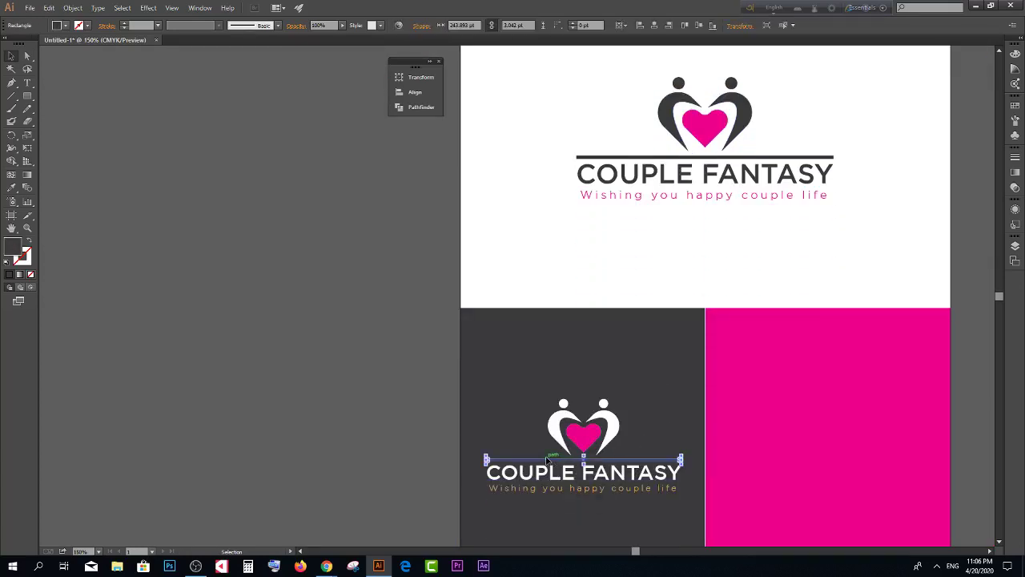
left_click(11, 187)
left_click(818, 402)
key("v")
left_click(192, 213)
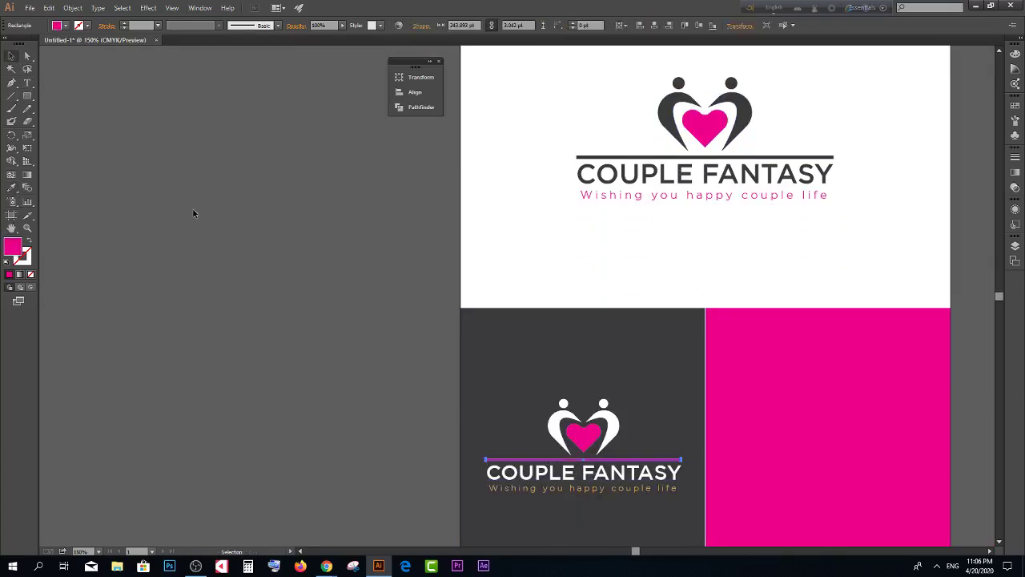
scroll(284, 389, "down", 2)
key("ctrl+minus")
key("ctrl+minus")
scroll(333, 381, "up", 1)
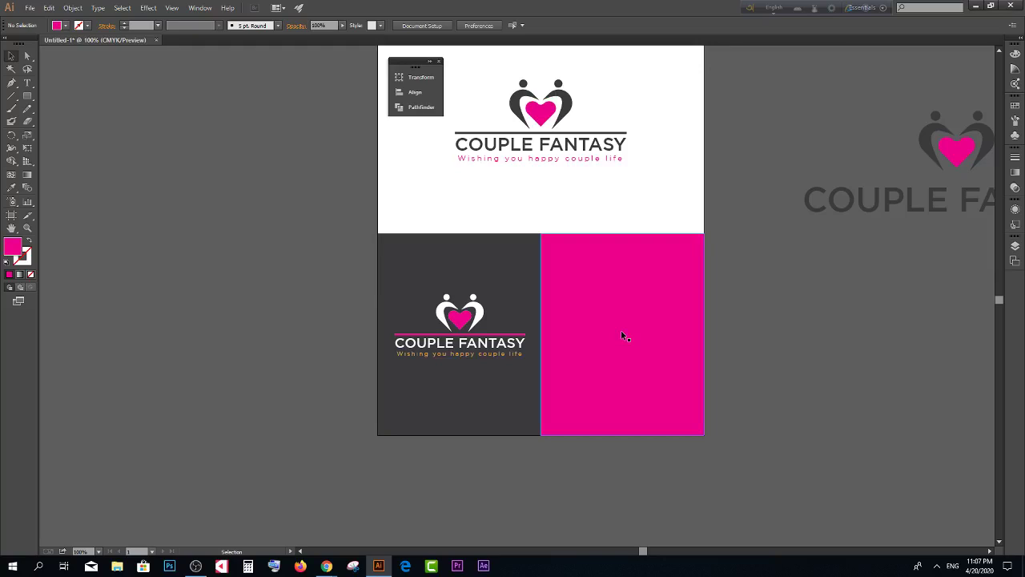
Step: Alt-drag a copy of the top logo onto the pink panel, then undo it
scroll(625, 336, "up", 2)
left_click_drag(436, 149, 680, 271)
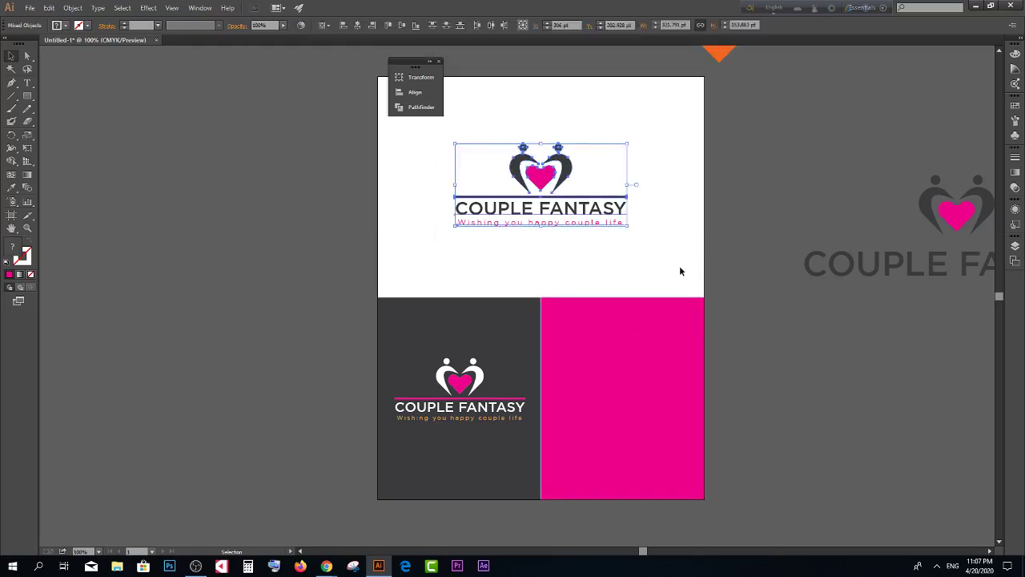
scroll(680, 271, "down", 1)
left_click_drag(558, 185, 645, 386)
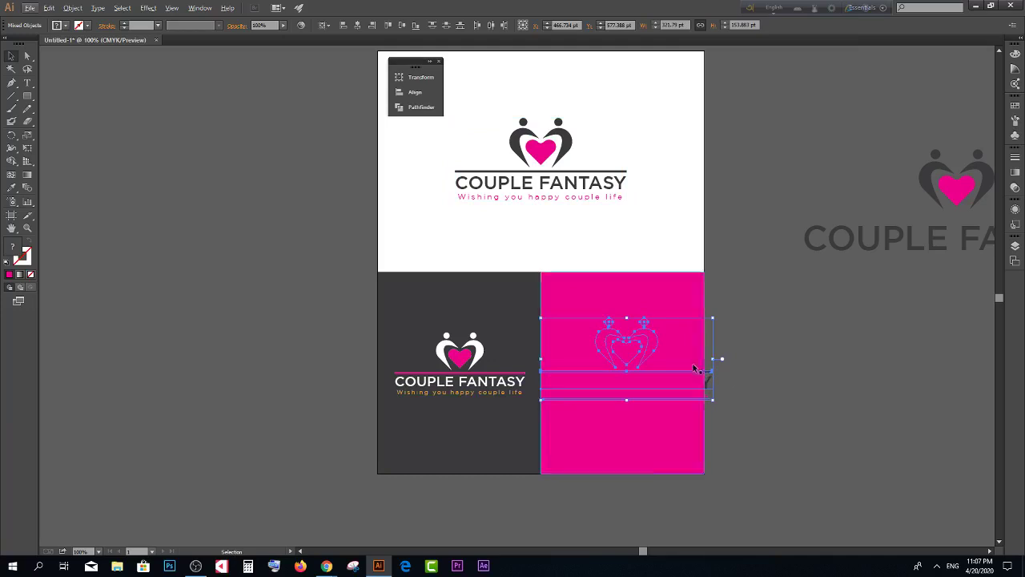
key("ctrl+equal")
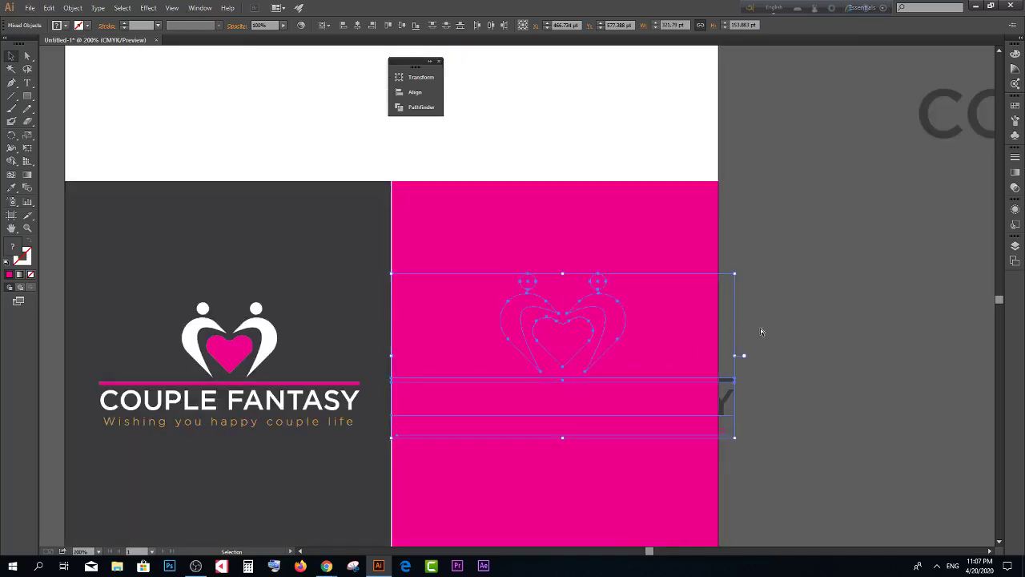
key("ctrl+z")
key("ctrl+minus")
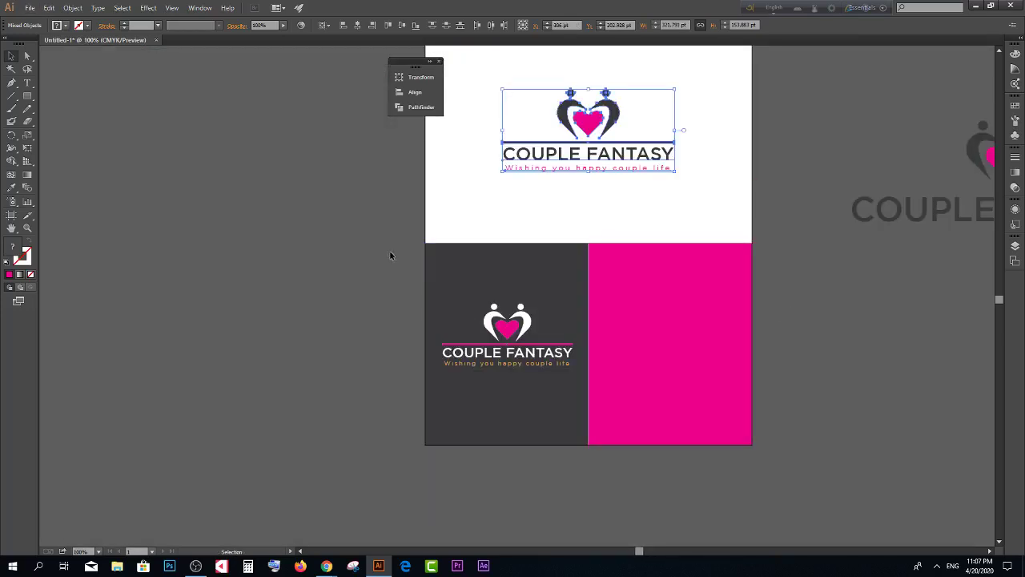
Step: Marquee-select the whole white logo on the dark panel
left_click_drag(529, 221, 659, 271)
left_click_drag(526, 211, 611, 246)
left_click_drag(533, 211, 649, 266)
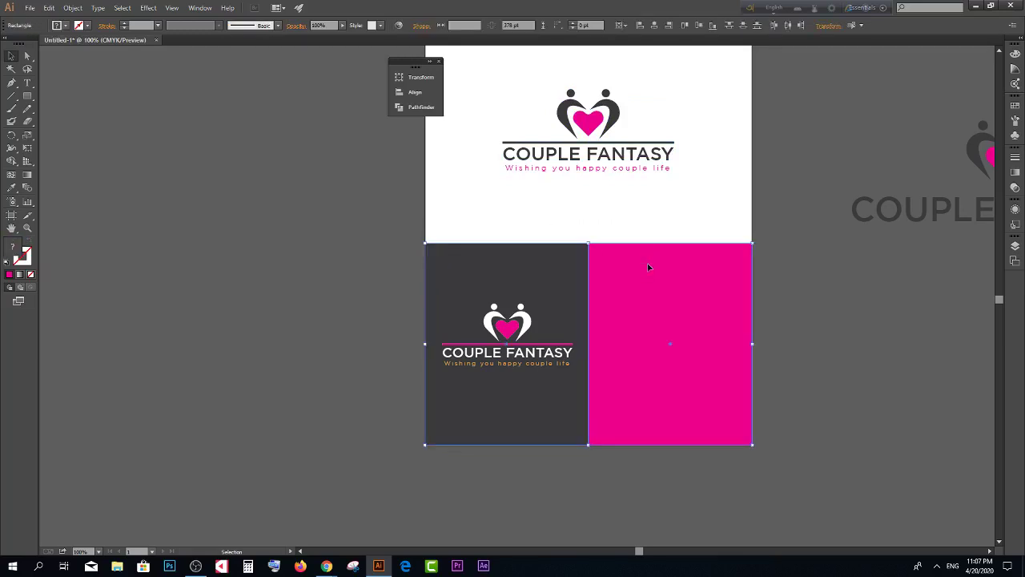
key("a")
key("ctrl+shift+a")
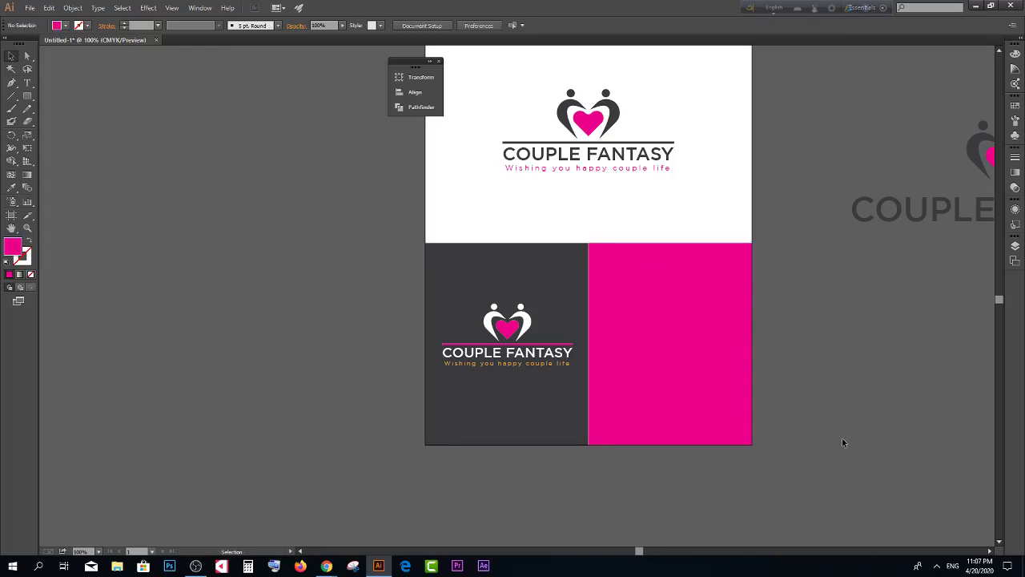
left_click(481, 332)
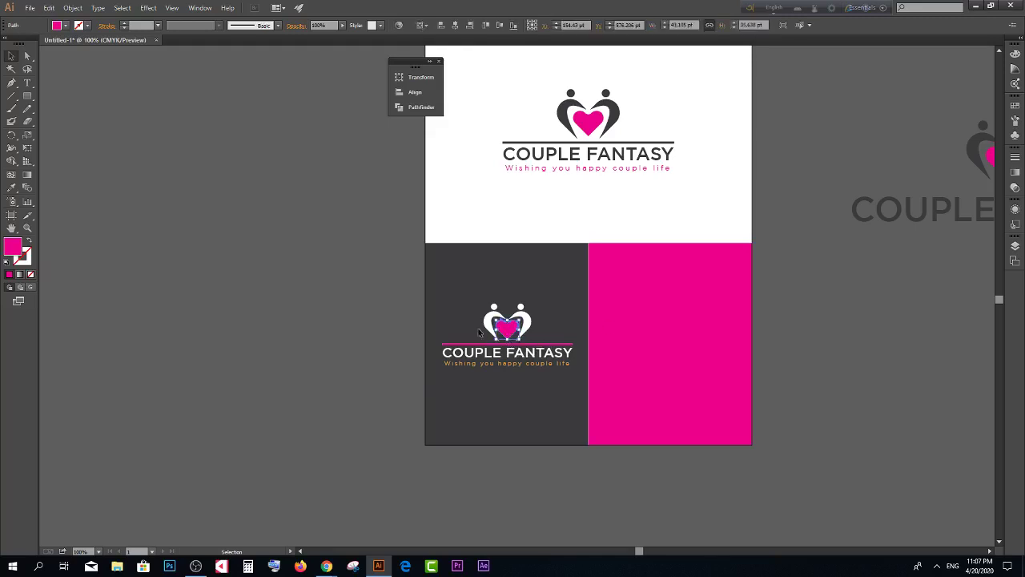
mouse_move(428, 290)
left_mouse_down()
mouse_move(510, 364)
mouse_move(676, 355)
left_mouse_up()
scroll(671, 353, "up", 1, "alt")
Step: Fill the heart of the pink-panel logo with dark grey via the Eyedropper
left_click(820, 357)
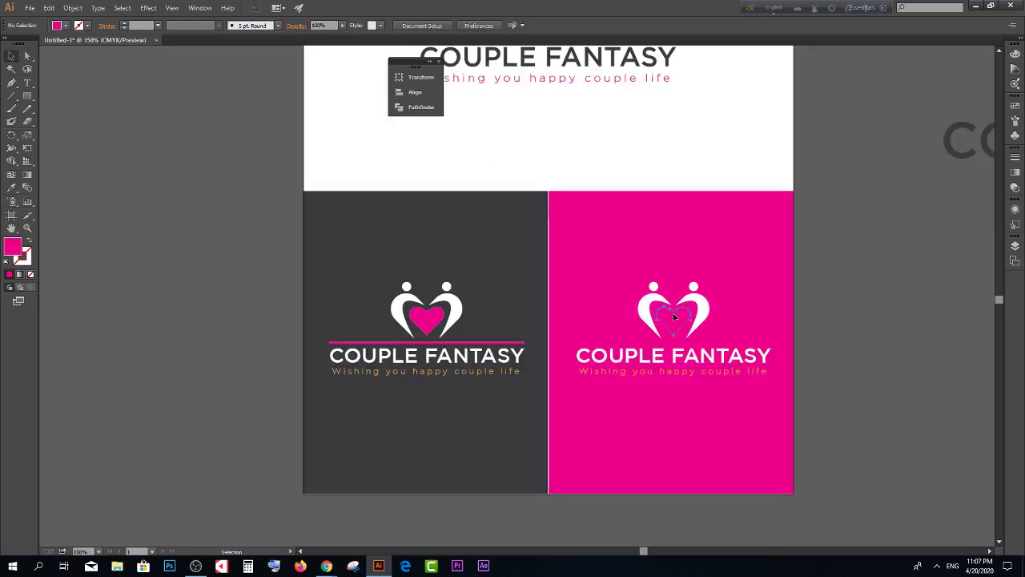
left_click(674, 317)
left_click(11, 188)
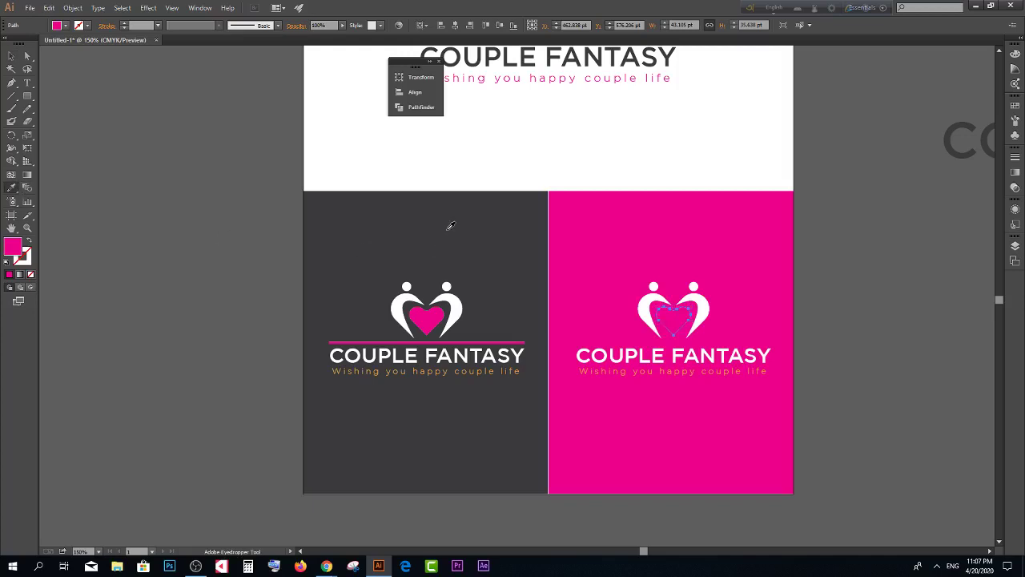
left_click(448, 228)
left_click(11, 56)
left_click(245, 99)
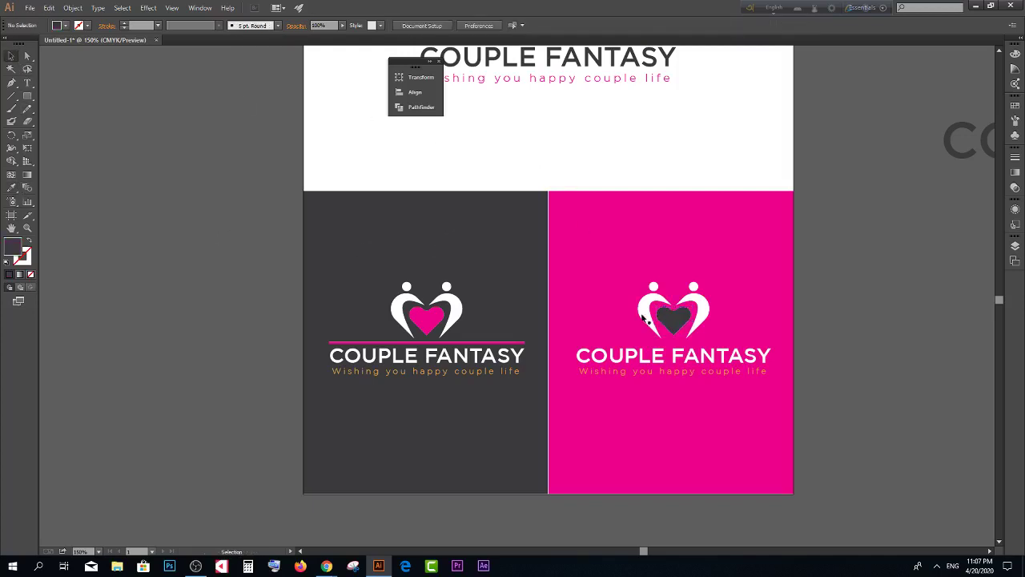
scroll(642, 318, "down", 1)
Step: Make the line above COUPLE FANTASY on the pink panel white
left_click(677, 316)
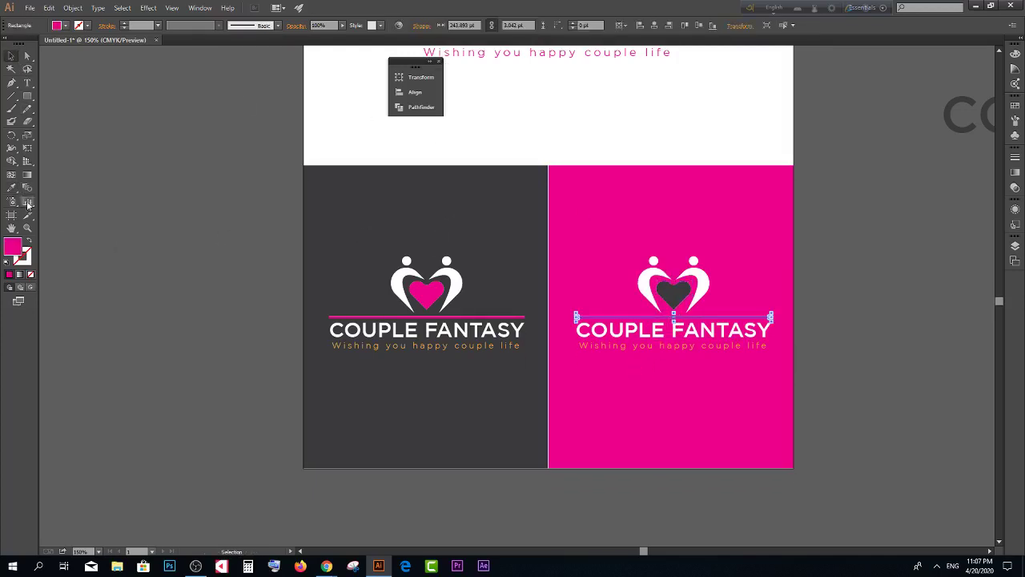
left_click(11, 188)
left_click(454, 100)
left_click(682, 289)
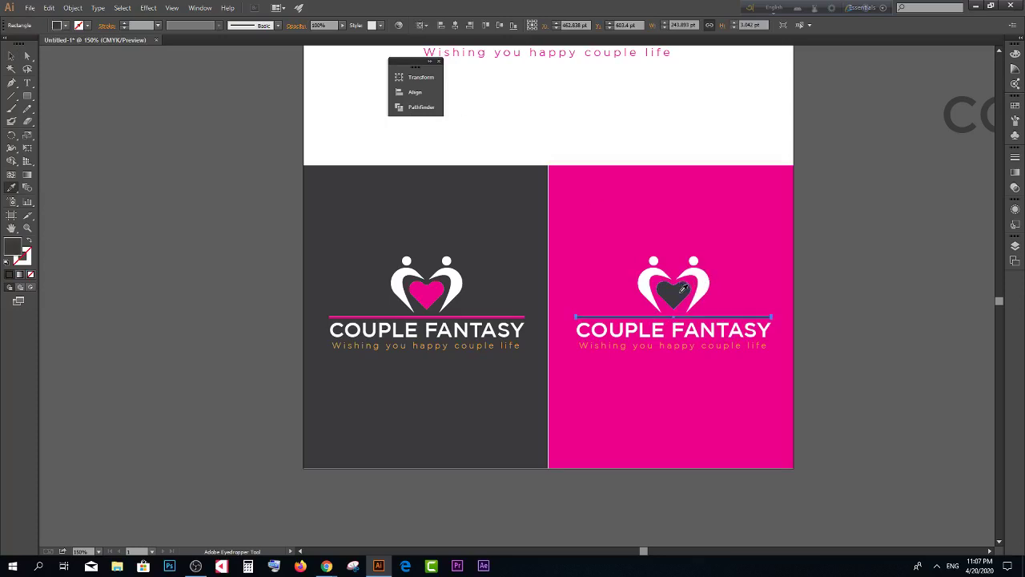
left_click(641, 132)
left_click(27, 55)
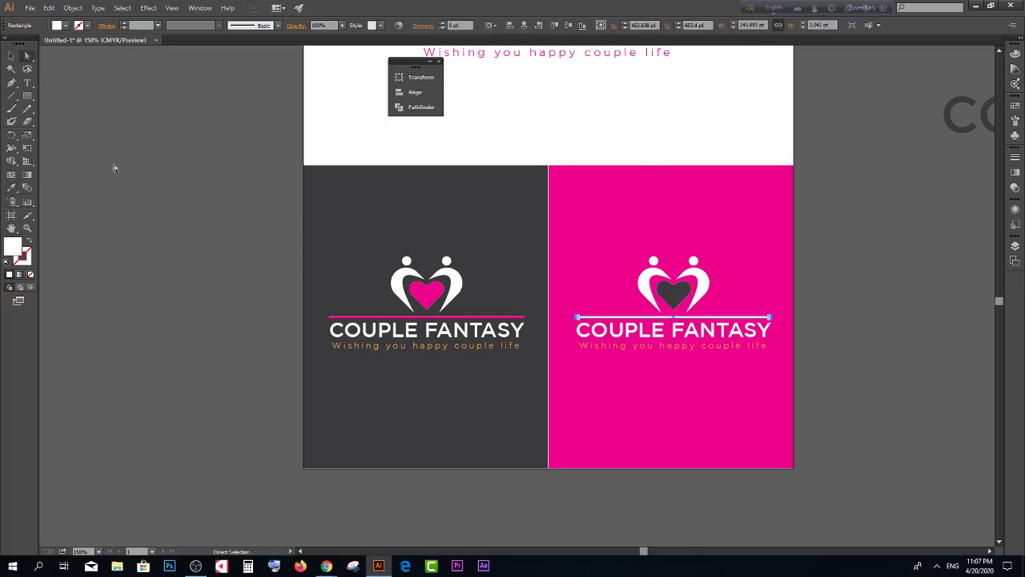
left_click(128, 200)
Step: Give the pink-panel tagline a dark grey colour with the Eyedropper
left_click(658, 353)
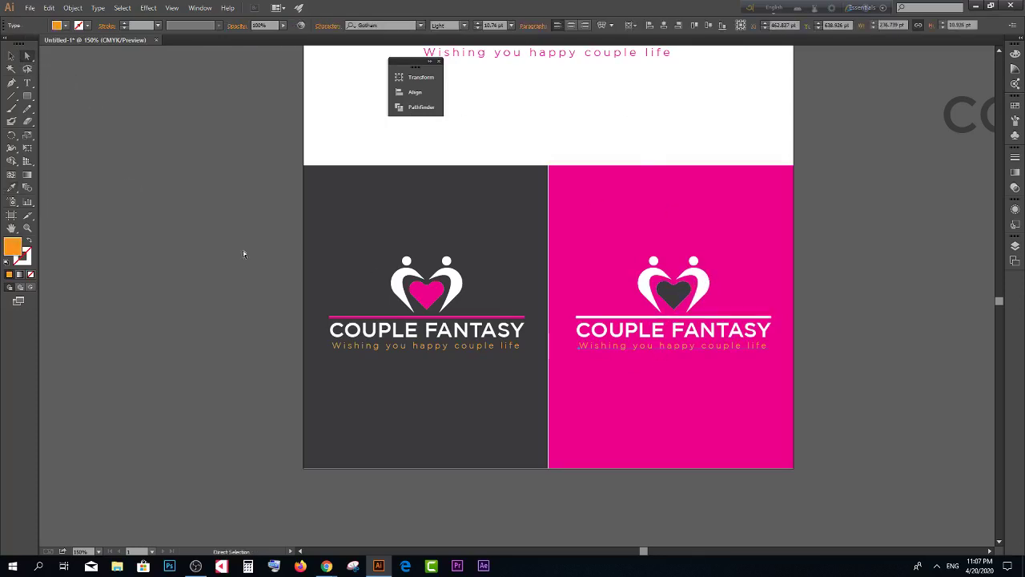
left_click(11, 188)
left_click(482, 264)
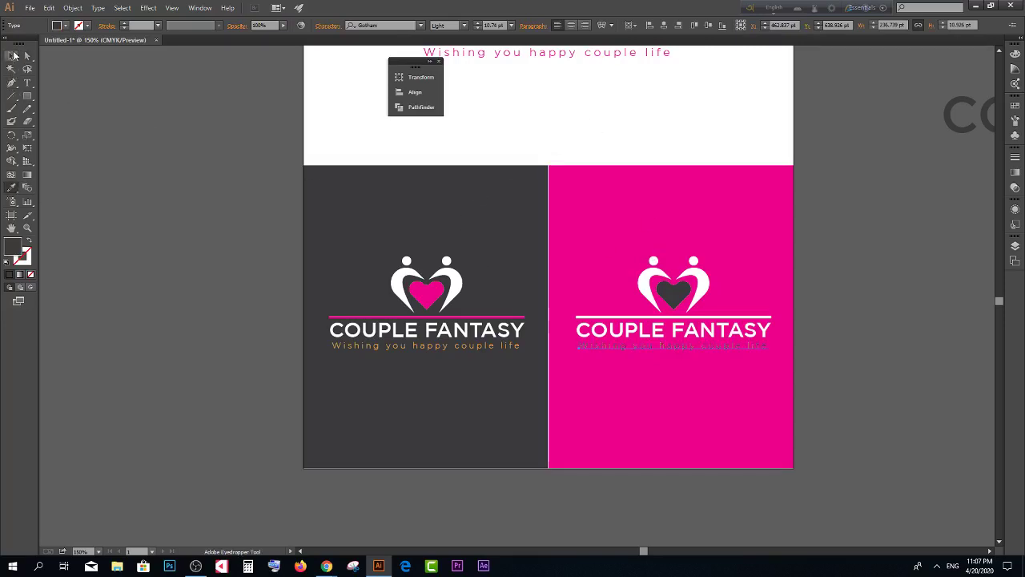
left_click(11, 56)
left_click(115, 156)
scroll(586, 357, "up", 2)
scroll(586, 355, "up", 1)
Step: Set the pink-panel tagline's font style to Book and fill it black
left_click(667, 336)
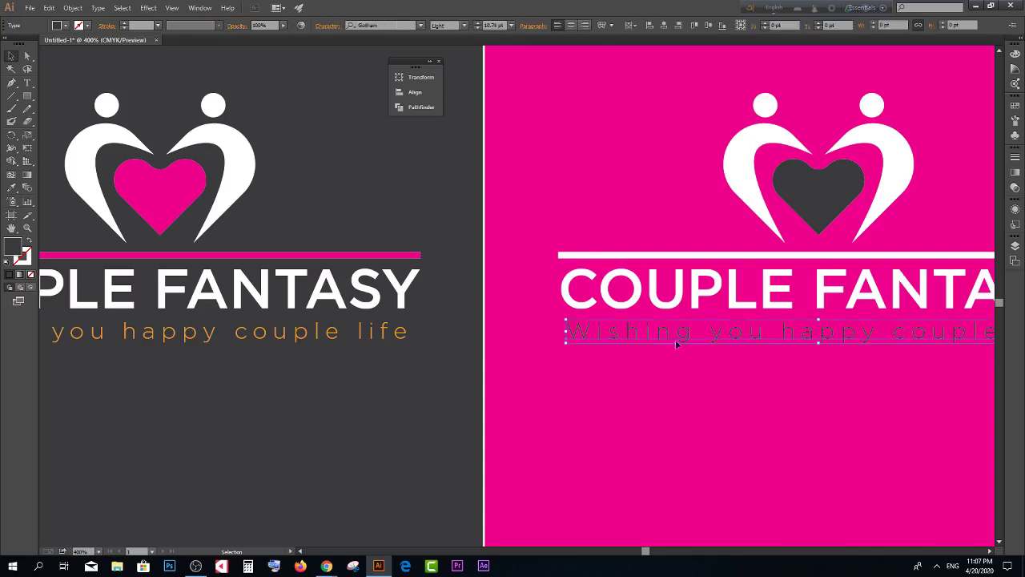
scroll(545, 240, "up", 1)
left_click(466, 24)
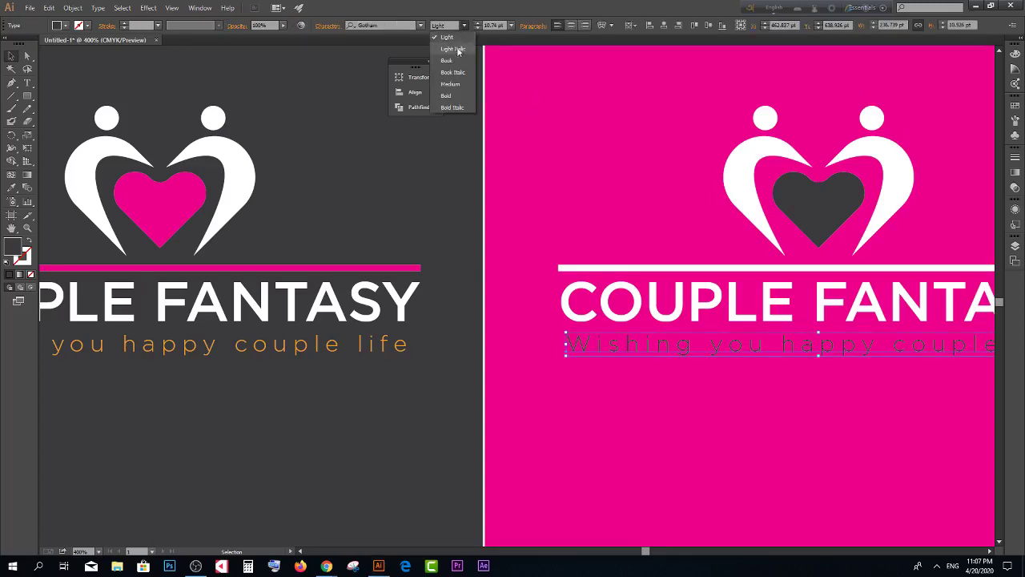
left_click(452, 64)
scroll(523, 164, "down", 2)
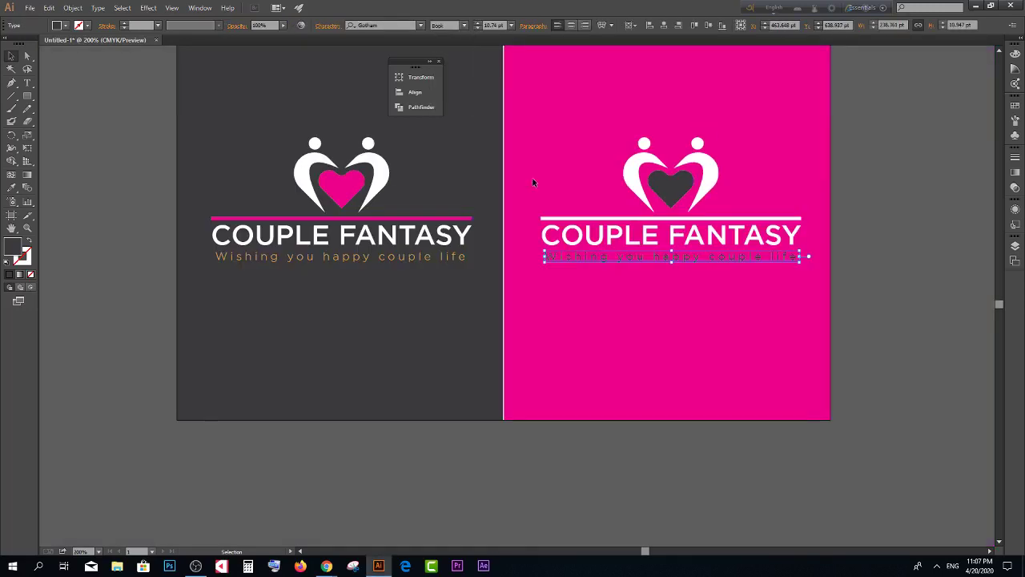
left_click(65, 25)
left_click(28, 42)
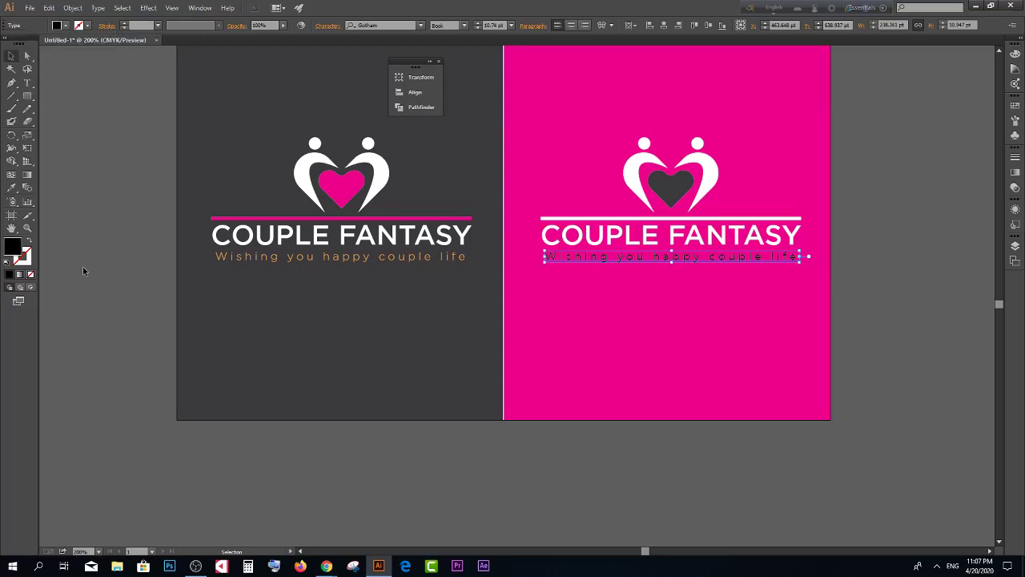
left_click(689, 303)
Step: Fill the heart on the pink panel with black from the swatches
scroll(652, 273, "up", 4, "alt")
scroll(651, 272, "up", 1)
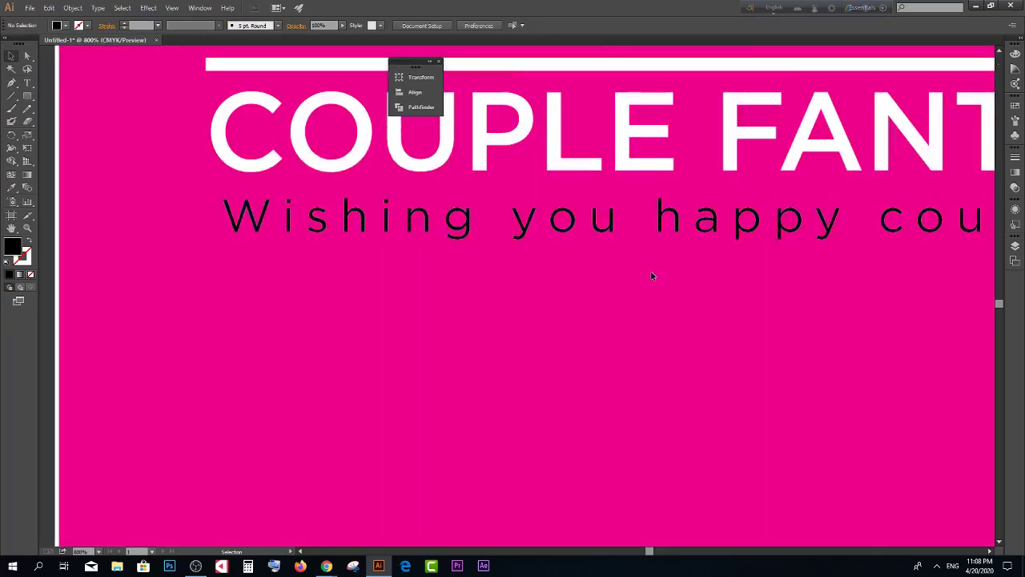
scroll(652, 272, "up", 1)
scroll(699, 269, "down", 3, "alt")
scroll(699, 269, "left", 2)
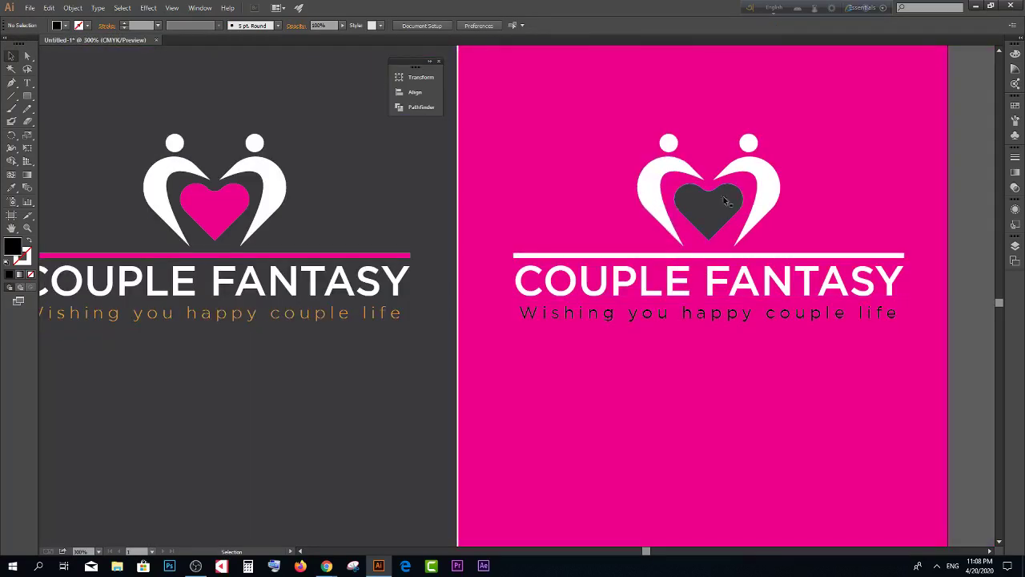
left_click(725, 202)
left_click(55, 26)
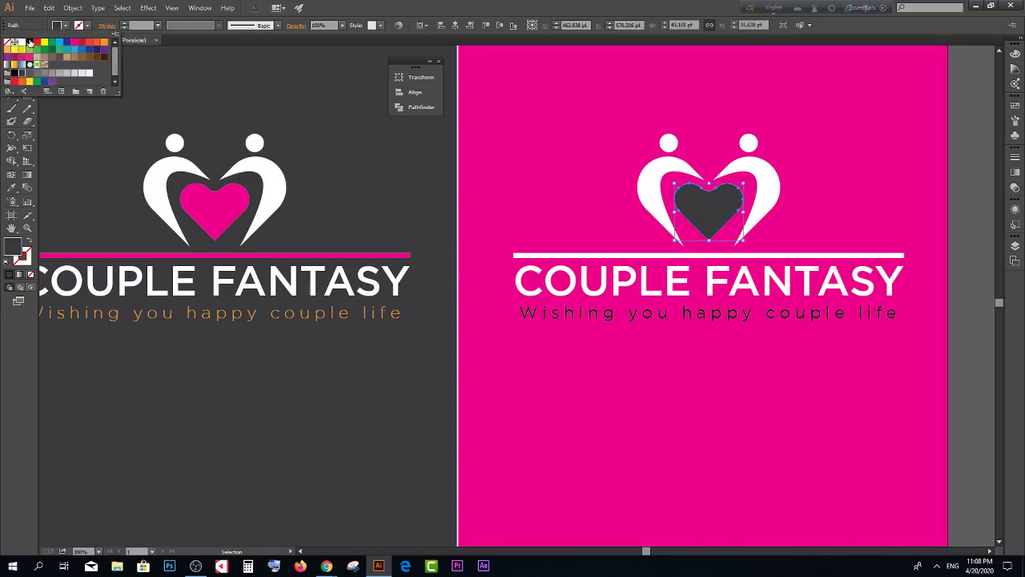
left_click(30, 41)
Step: Clear the tagline selection and bring up Google Chrome from the taskbar
left_click(641, 317)
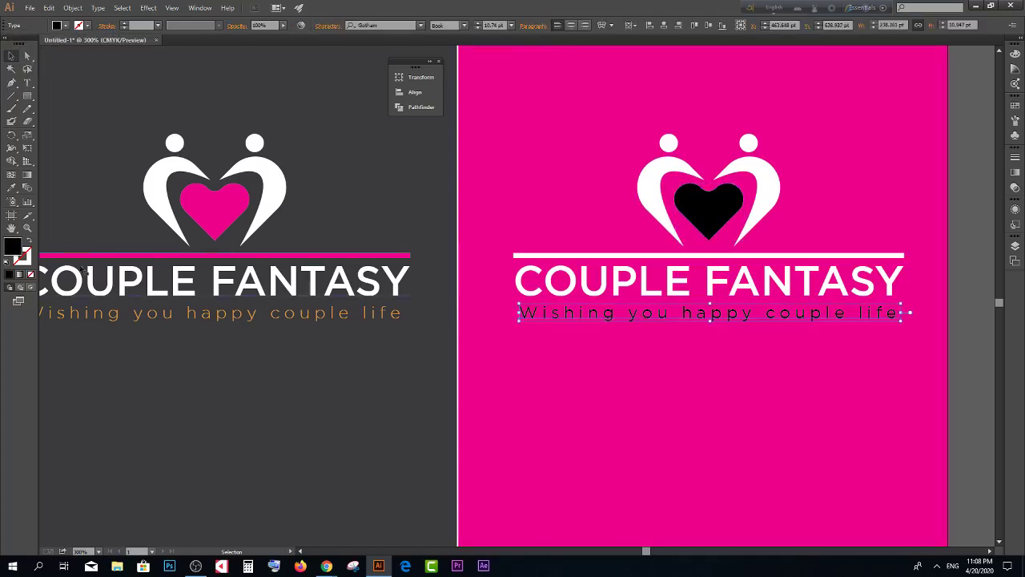
left_click(11, 187)
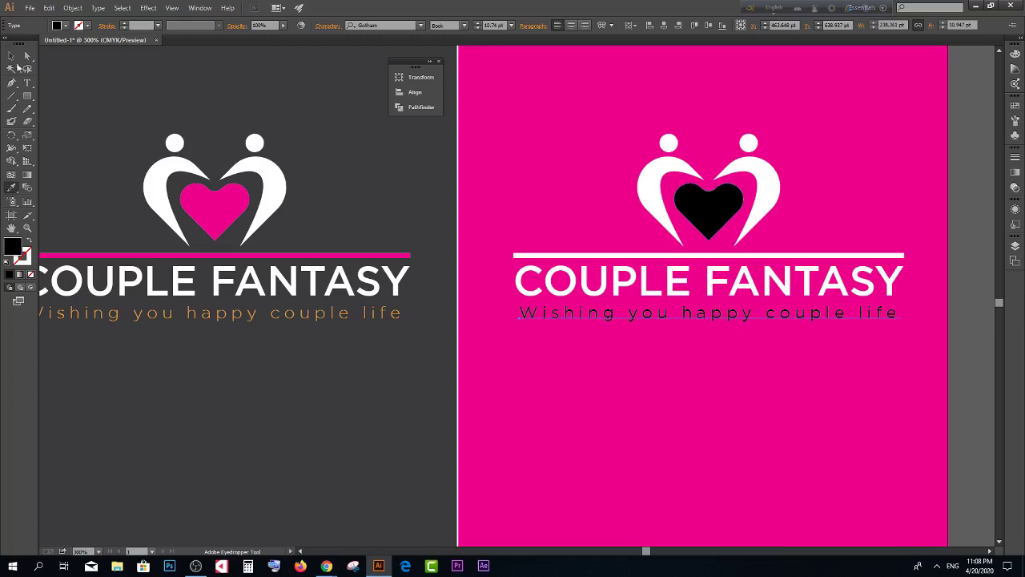
left_click(11, 56)
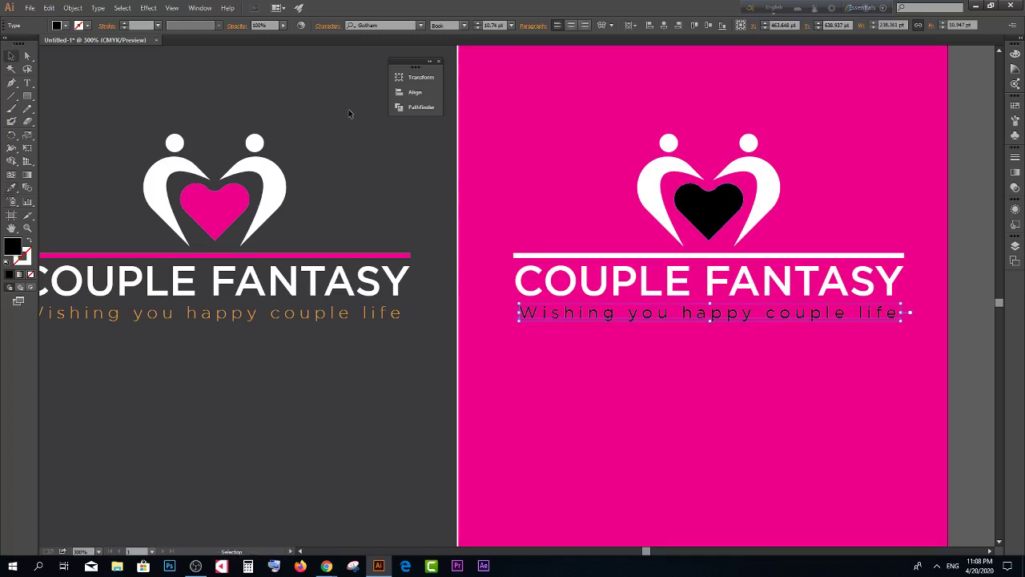
left_click(348, 113)
scroll(498, 219, "down", 2)
scroll(801, 288, "down", 2)
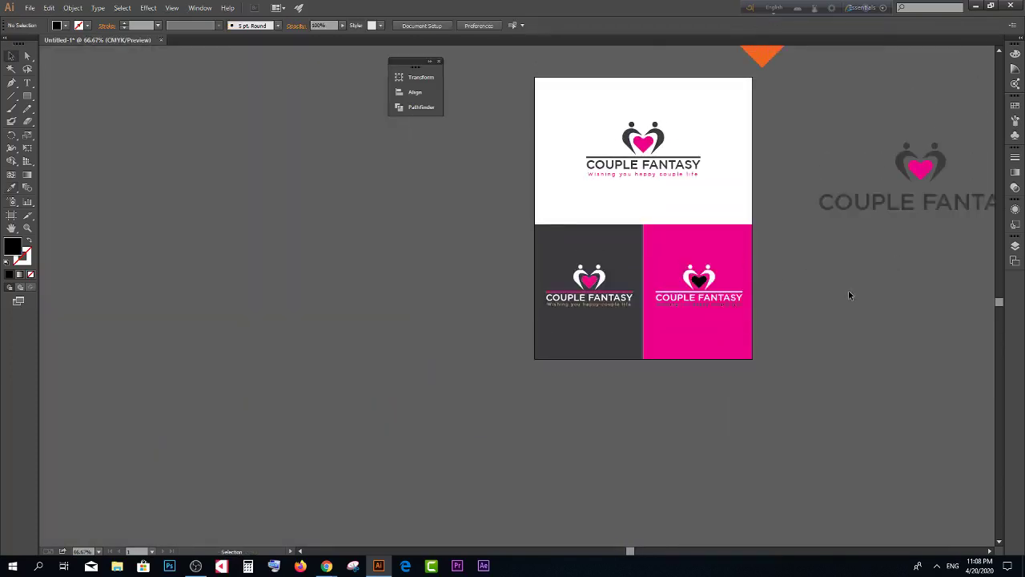
left_click(326, 566)
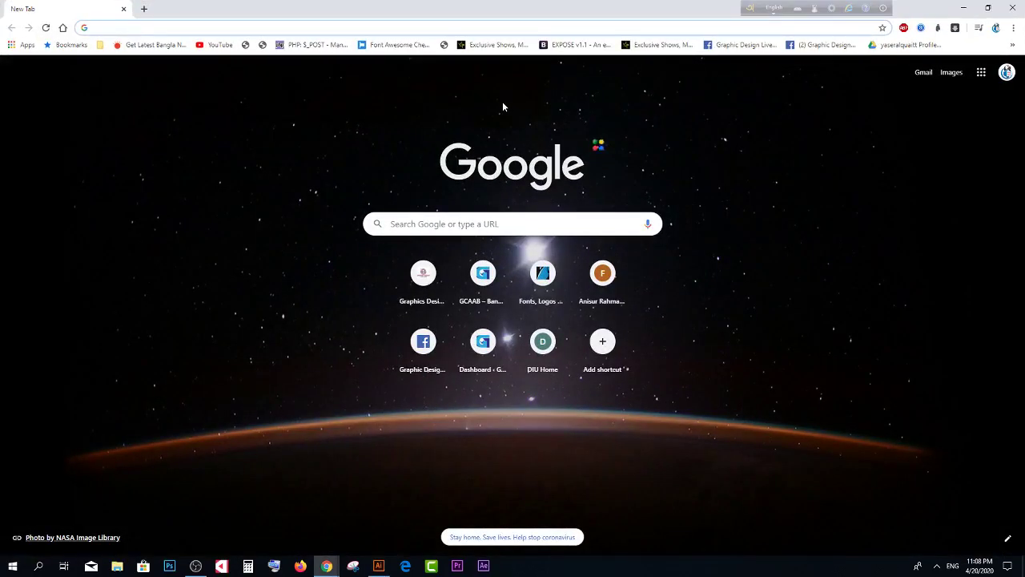
Step: Search Google Images for 'pin color combination'
type("pin color")
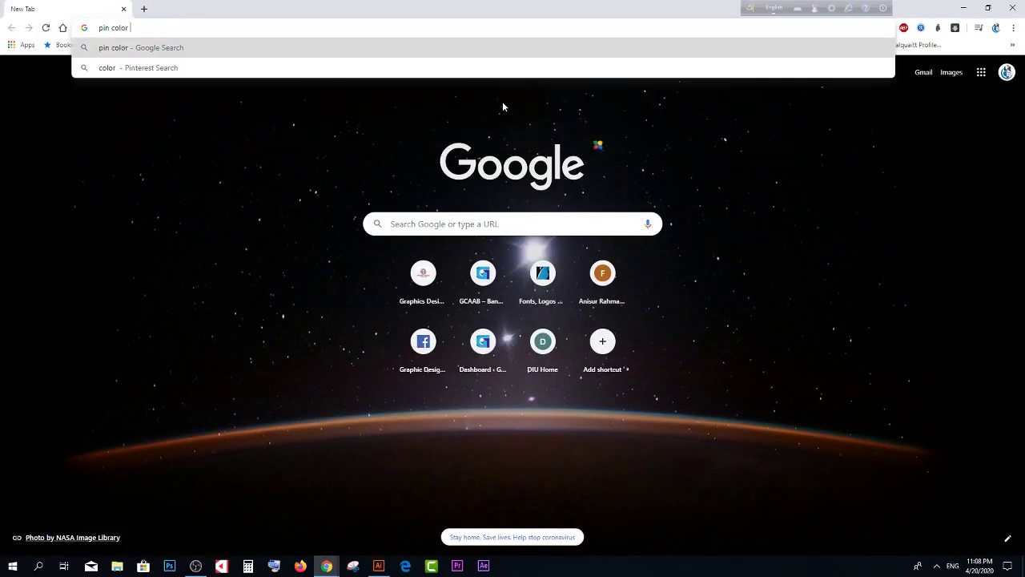
type(" combination")
key("Return")
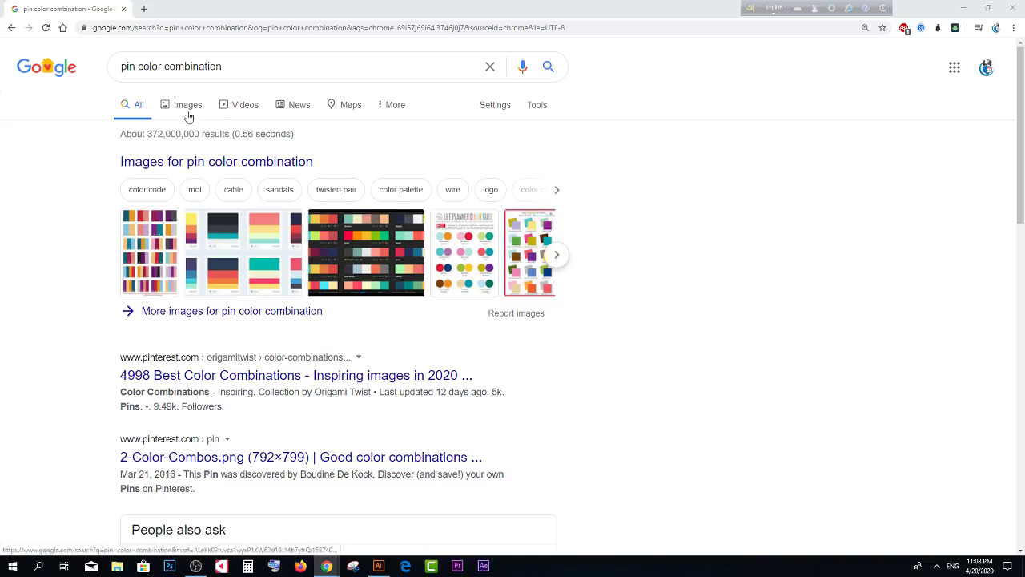
left_click(187, 108)
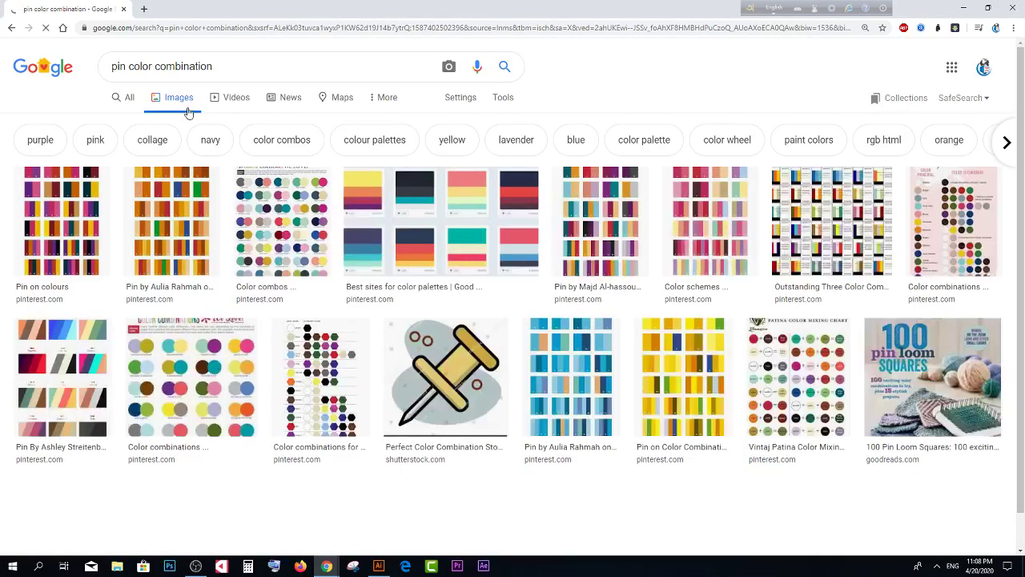
scroll(230, 156, "down", 3)
scroll(208, 121, "up", 3)
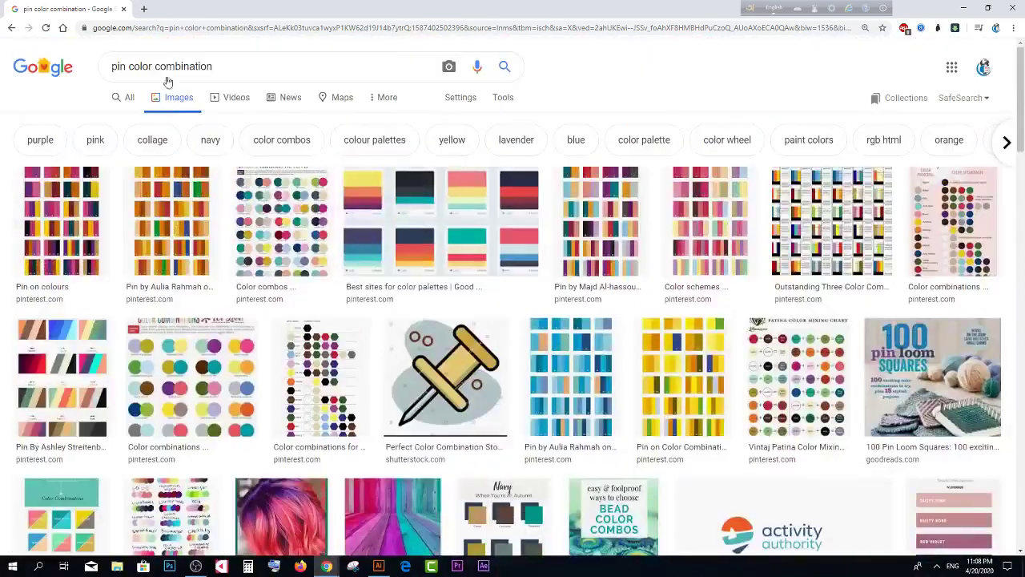
Step: Refine the search to 'pin color combination logo' and browse the image results
left_click(250, 72)
type("lo")
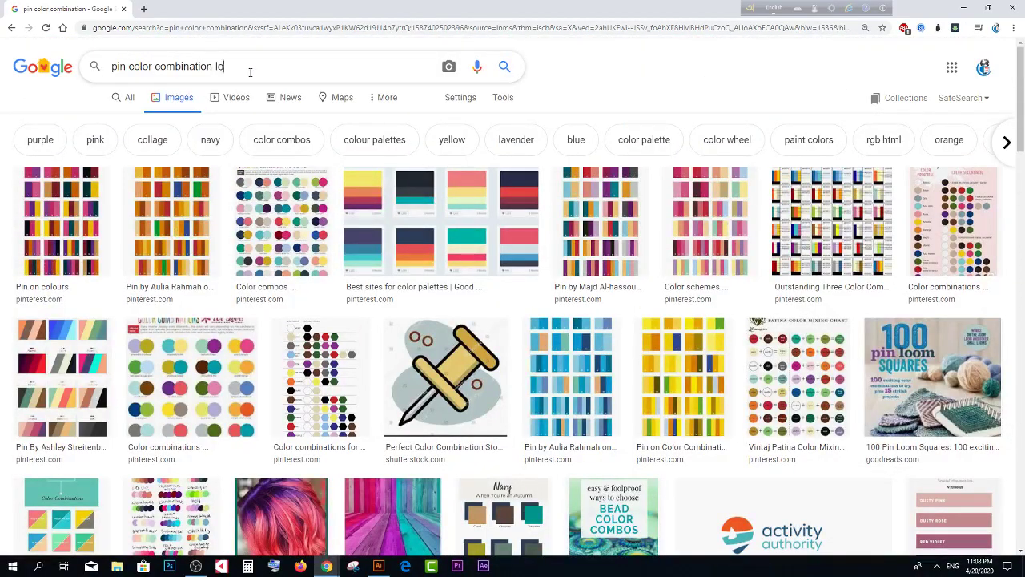
type("go")
key("Return")
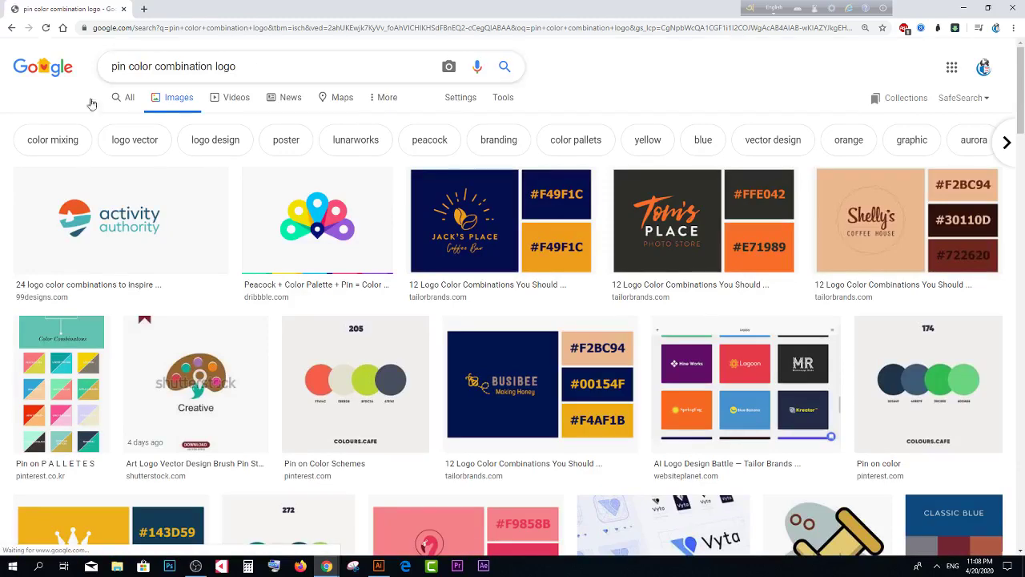
scroll(272, 132, "down", 2)
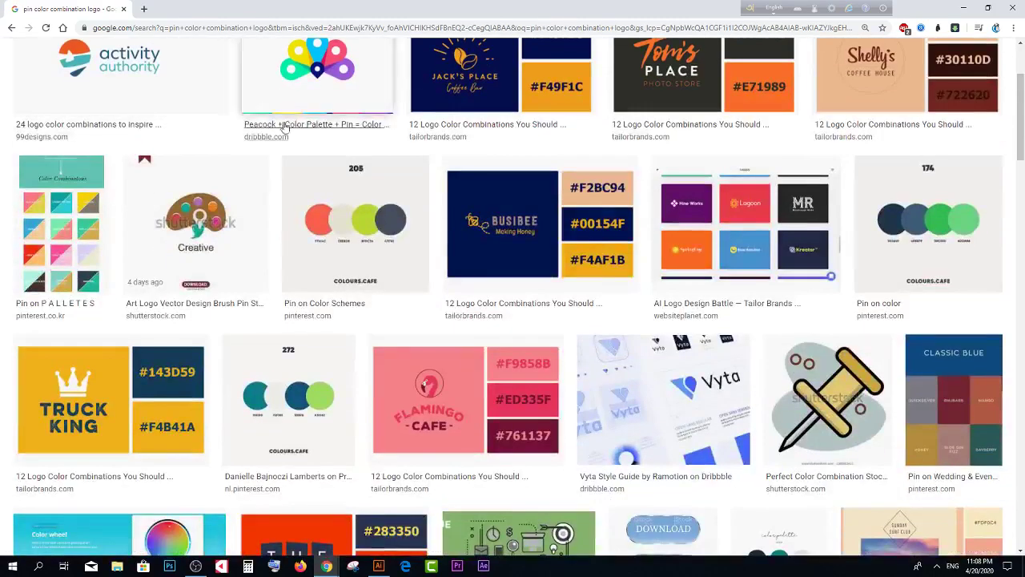
scroll(699, 368, "down", 1)
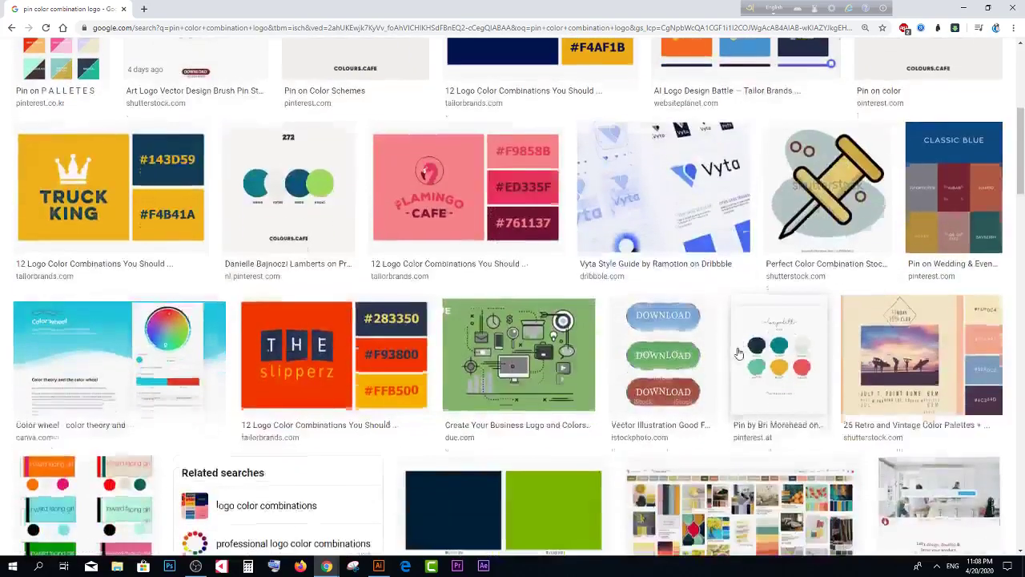
scroll(736, 354, "down", 1)
scroll(740, 351, "down", 2)
scroll(740, 351, "up", 3)
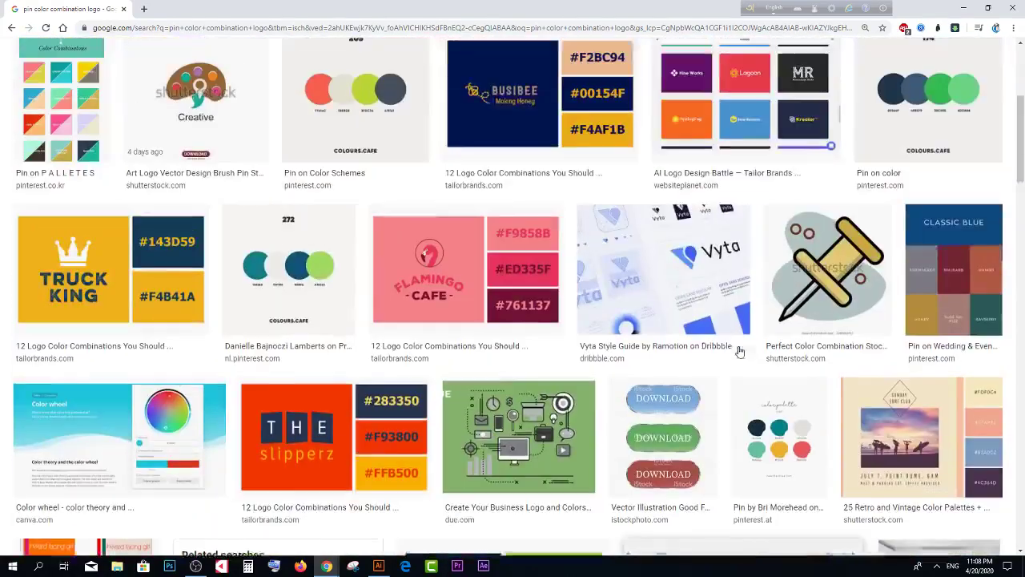
scroll(499, 295, "up", 2)
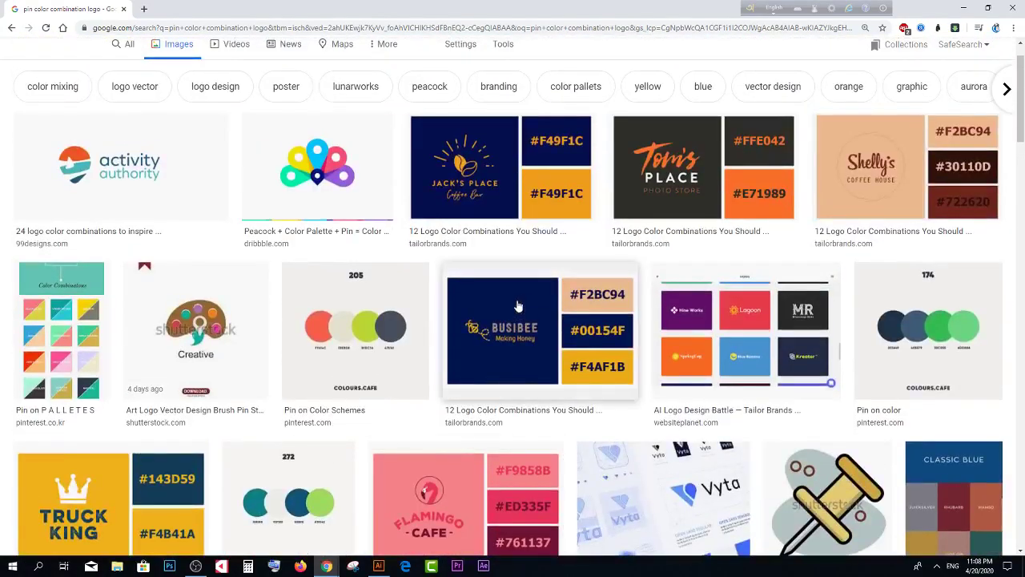
scroll(539, 303, "down", 1)
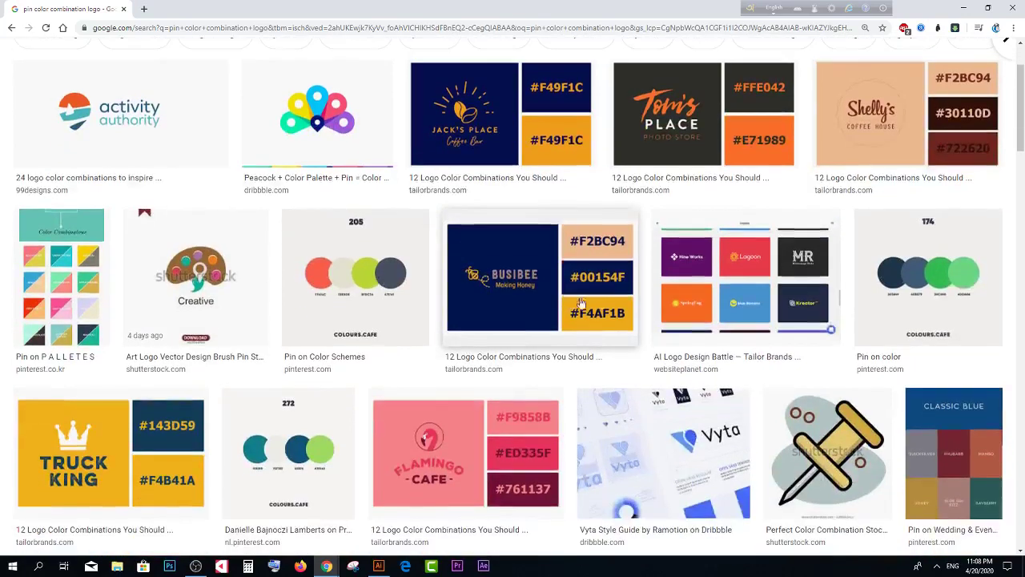
scroll(540, 303, "down", 1)
Step: Open the Flamingo Cafe result, then preview the 14 Best Logo Maker Tools image
left_click(540, 316)
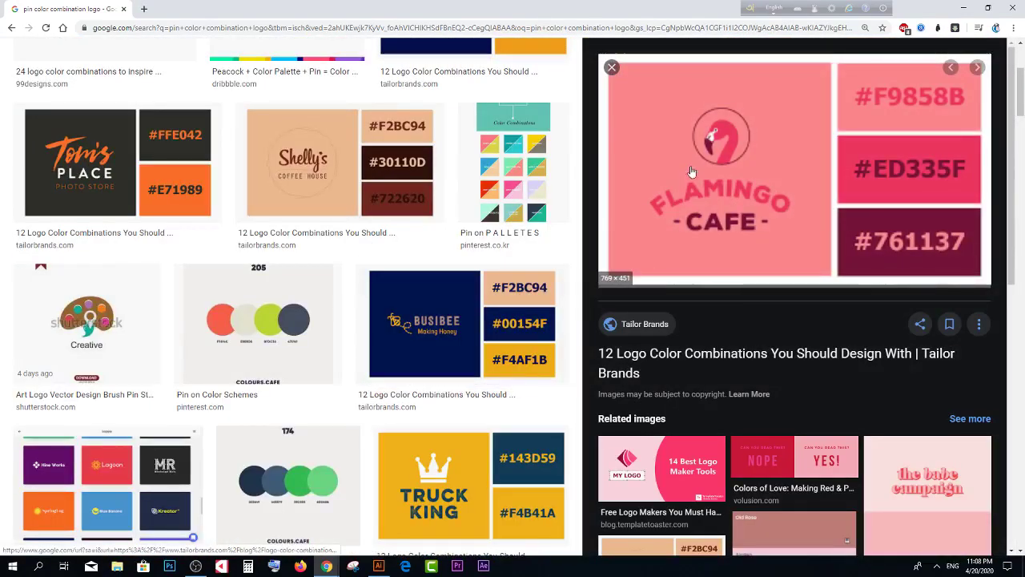
mouse_move(719, 168)
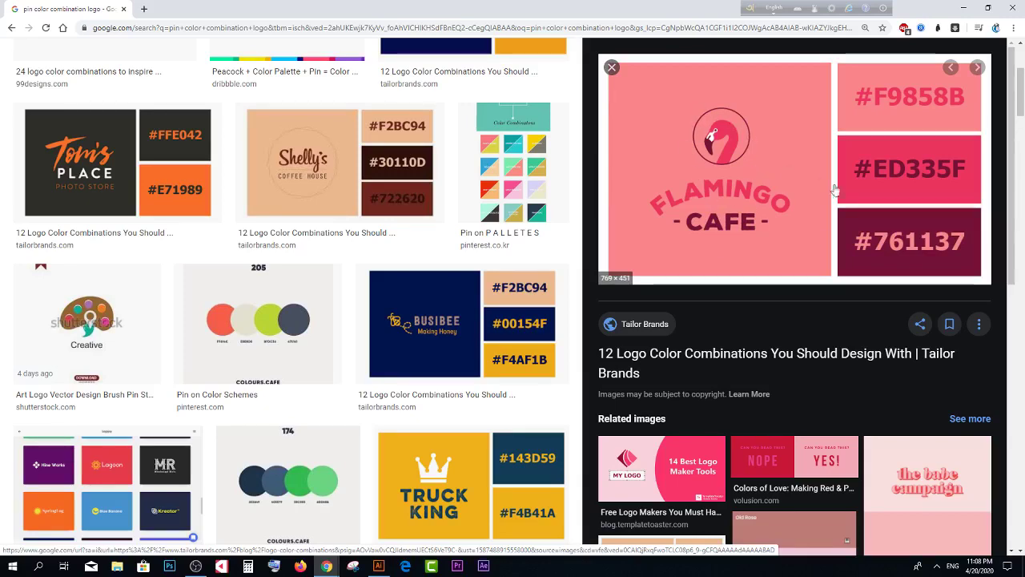
scroll(801, 208, "down", 3)
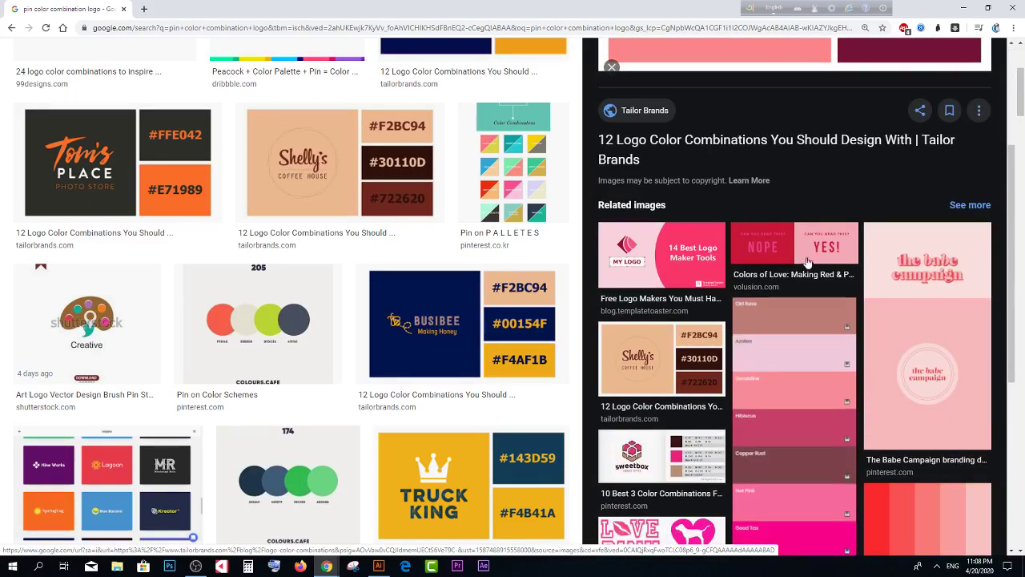
left_click(625, 262)
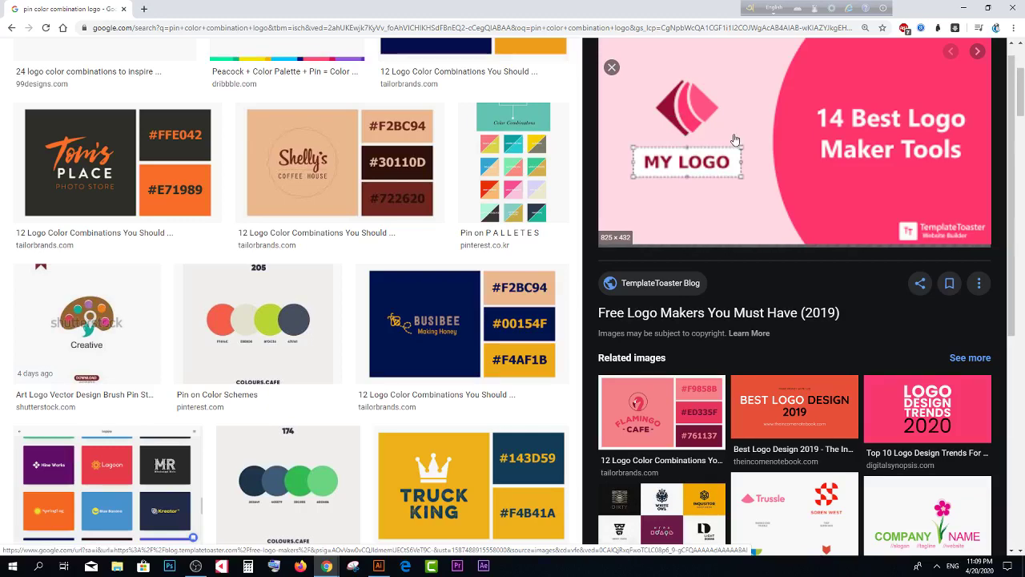
scroll(734, 140, "down", 3)
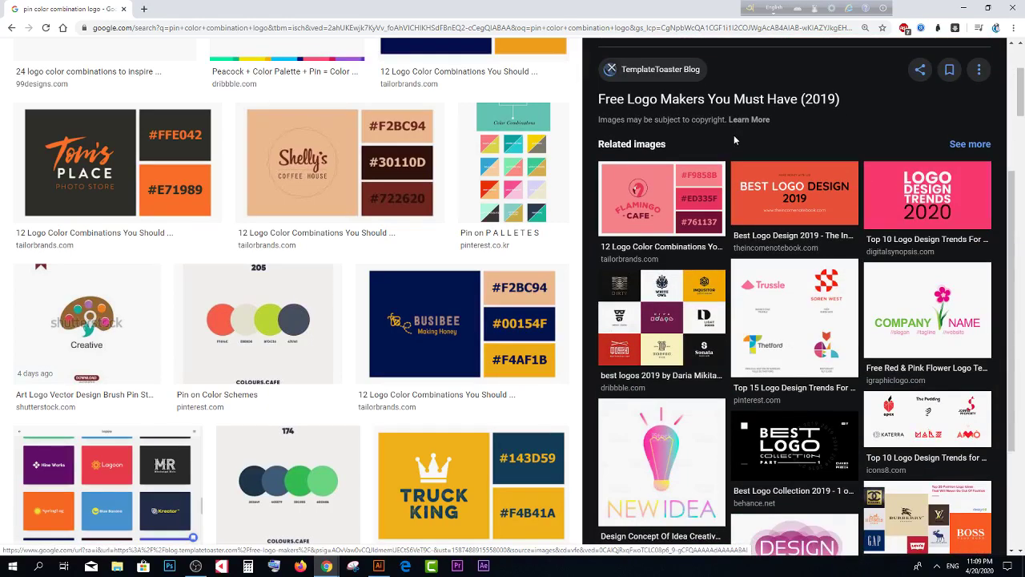
scroll(734, 140, "down", 2)
scroll(734, 140, "up", 5)
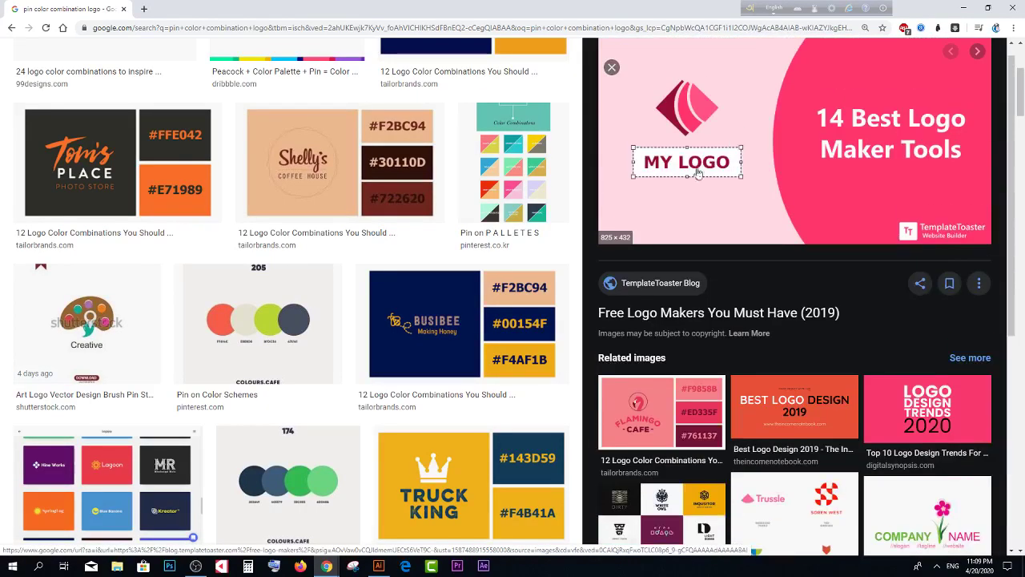
scroll(654, 197, "up", 1)
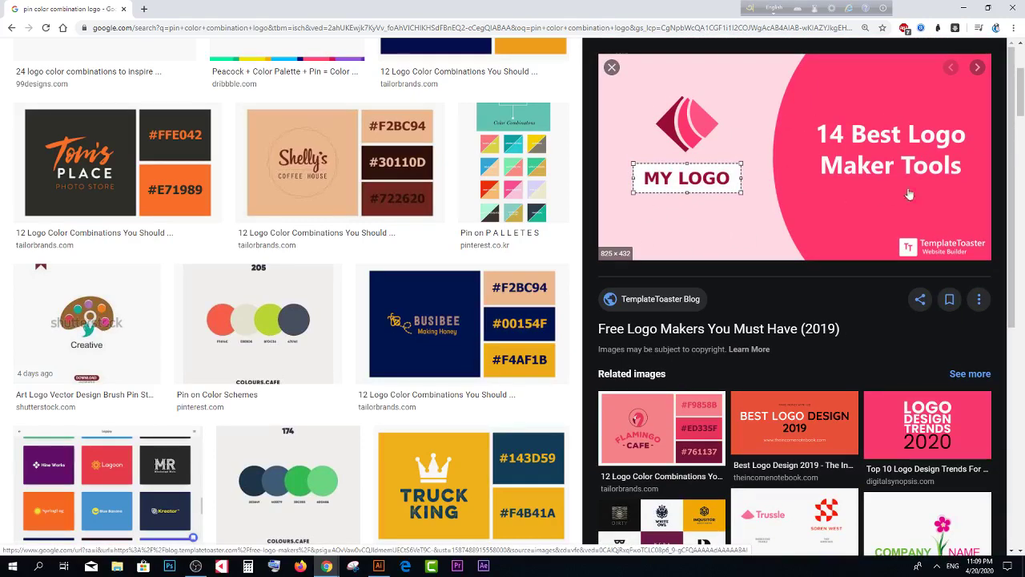
Step: Copy the preview image and return to Illustrator
right_click(762, 123)
left_click(792, 223)
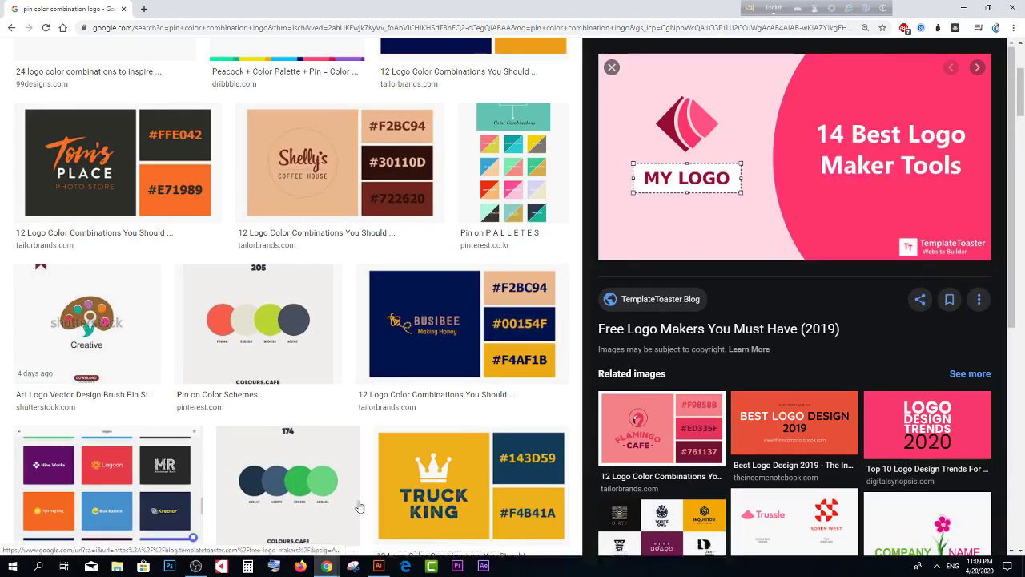
left_click(378, 566)
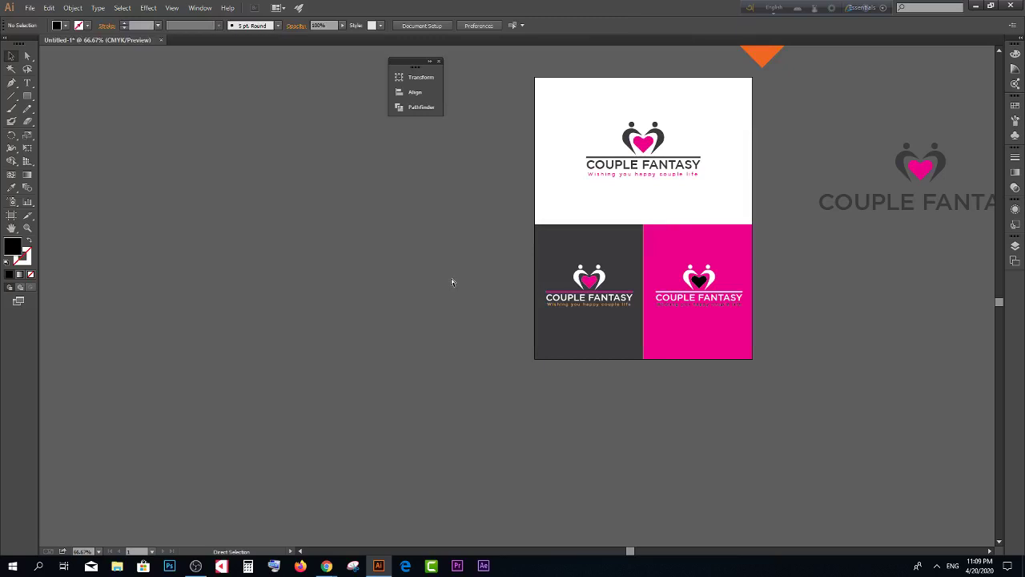
Step: Paste the 14 Best Logo Maker Tools banner image and place it left of the logo sheet
key("ctrl+v")
left_click_drag(485, 275, 437, 241)
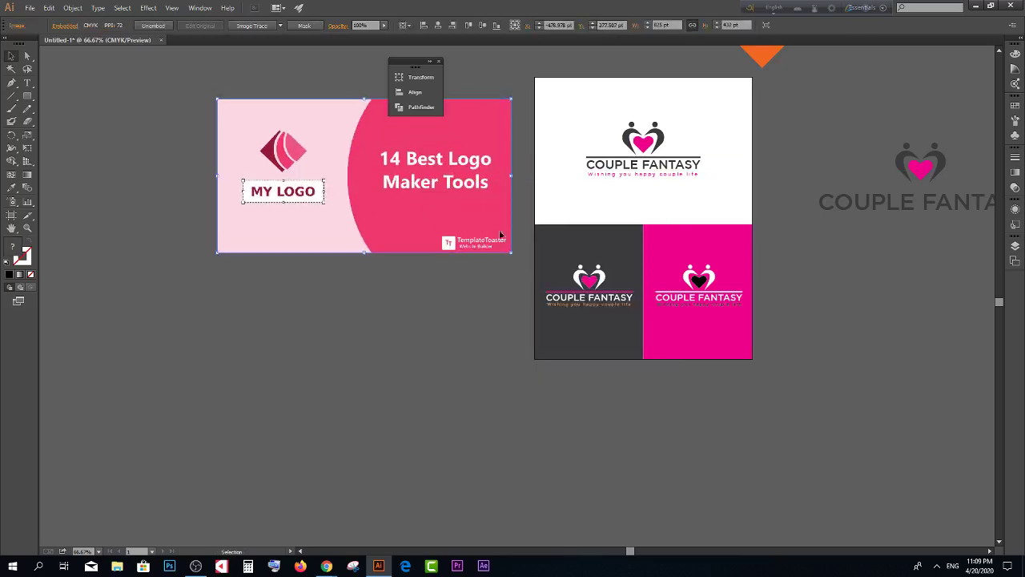
left_click(705, 254)
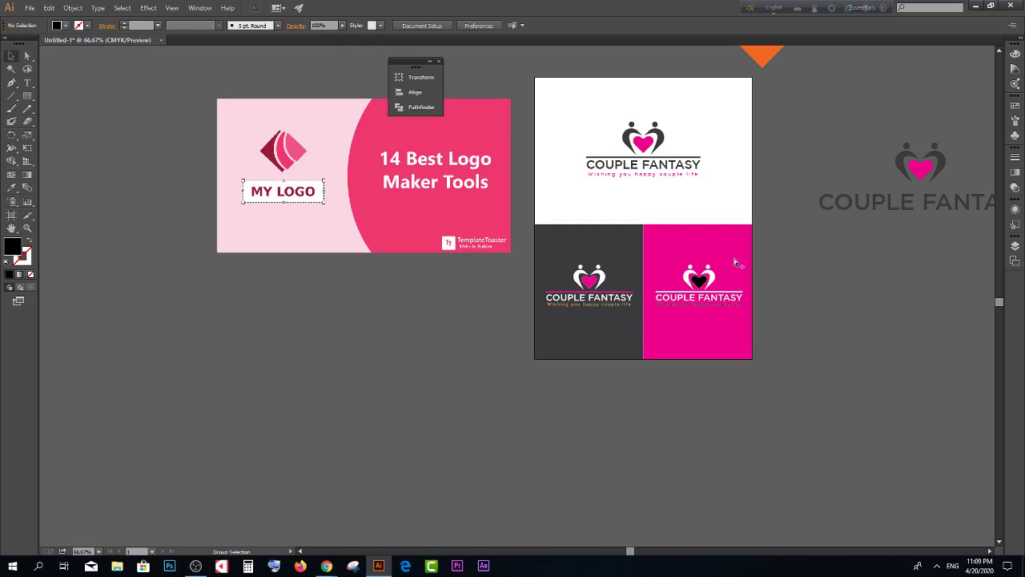
Step: Recolour the hot-pink bottom-right panel with the banner's light pink using the Eyedropper
left_click(735, 263)
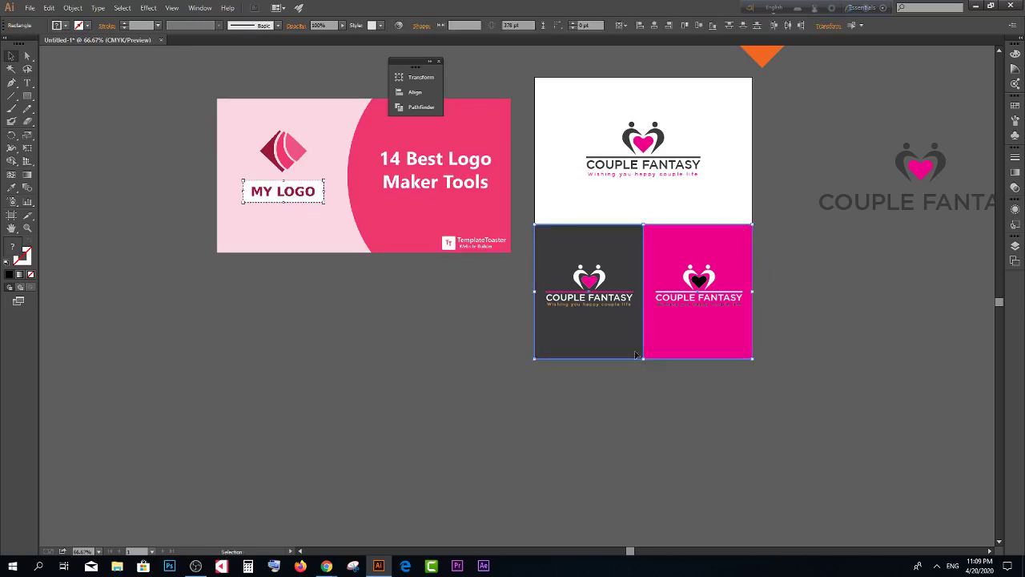
left_click(859, 282)
left_click(685, 253)
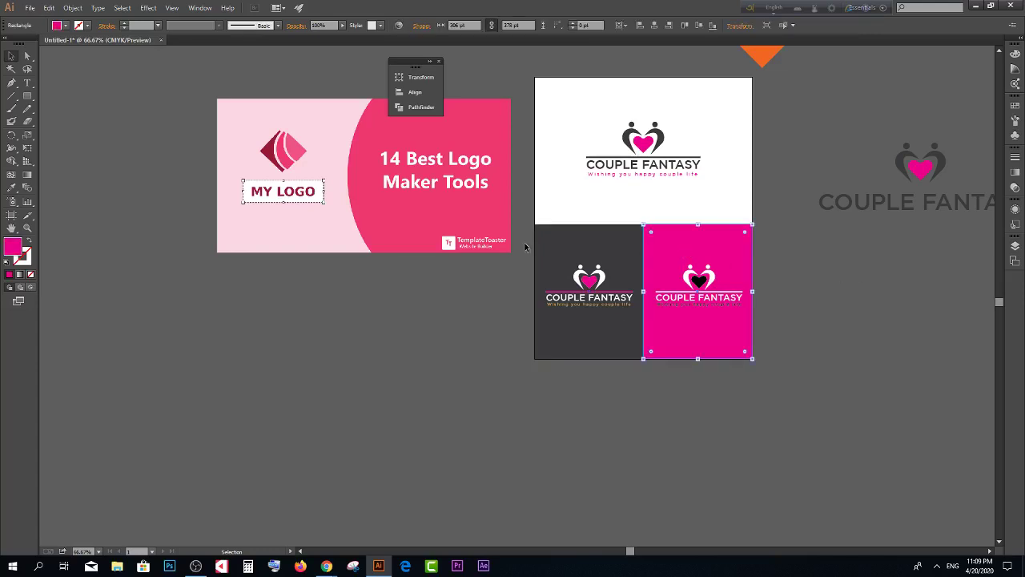
left_click(27, 187)
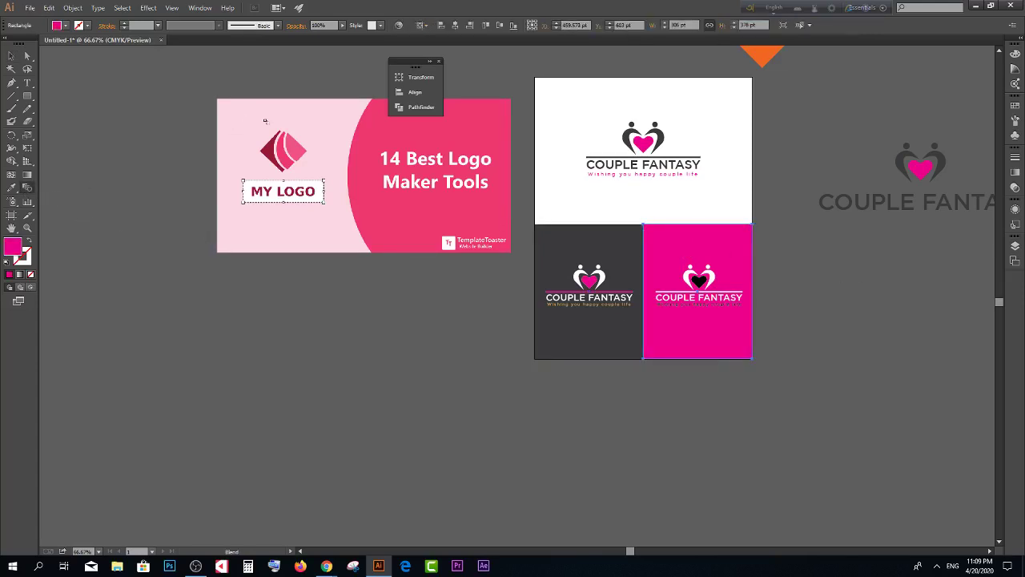
left_click(12, 187)
left_click(258, 122)
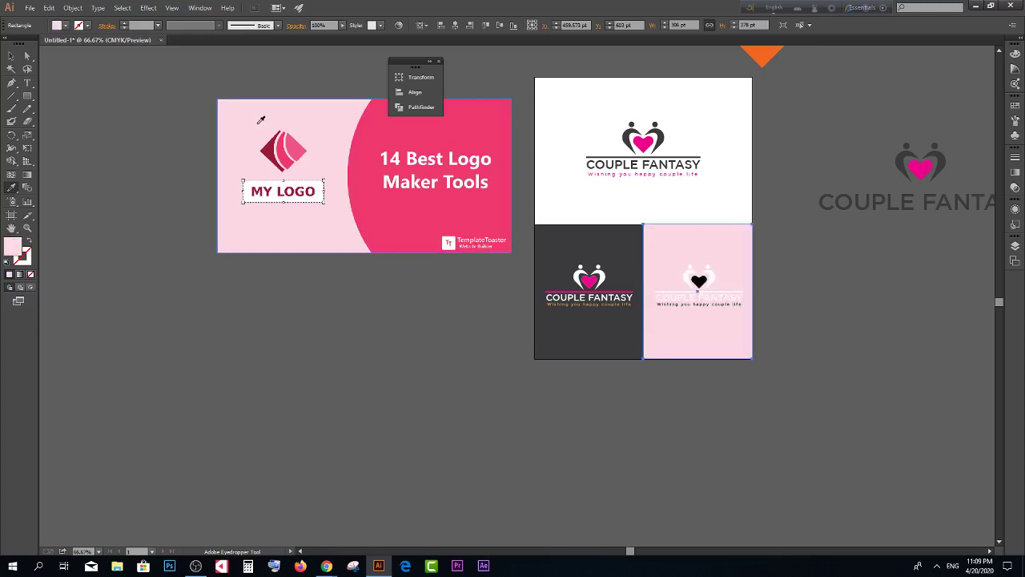
left_click(450, 122)
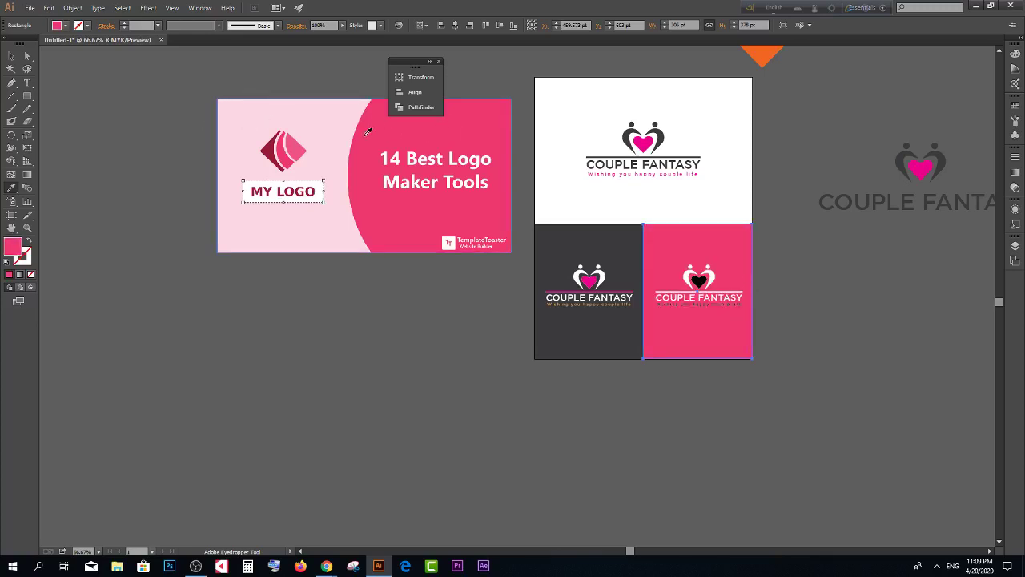
left_click(289, 123)
left_click(11, 56)
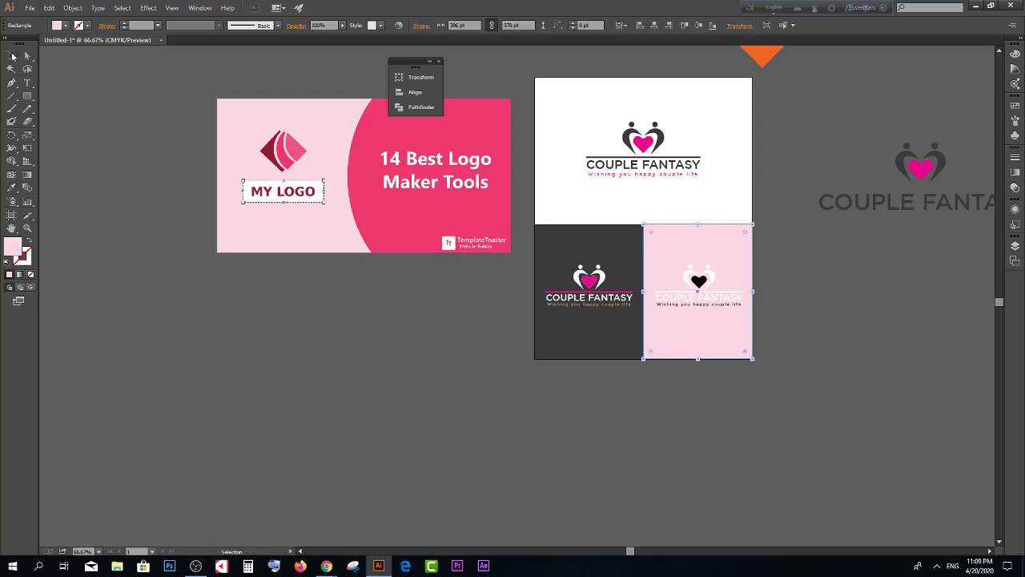
left_click(725, 392)
scroll(699, 282, "up", 3)
Step: Give the heart figures on the pink tile the diamond logo's maroon
left_click(624, 189)
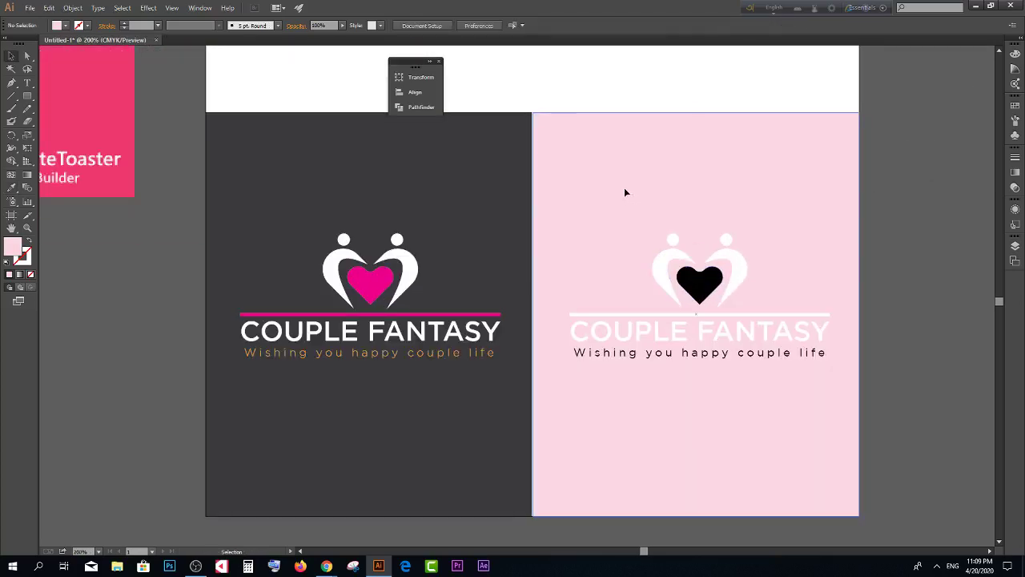
key("ctrl+shift+a")
scroll(720, 231, "down", 3)
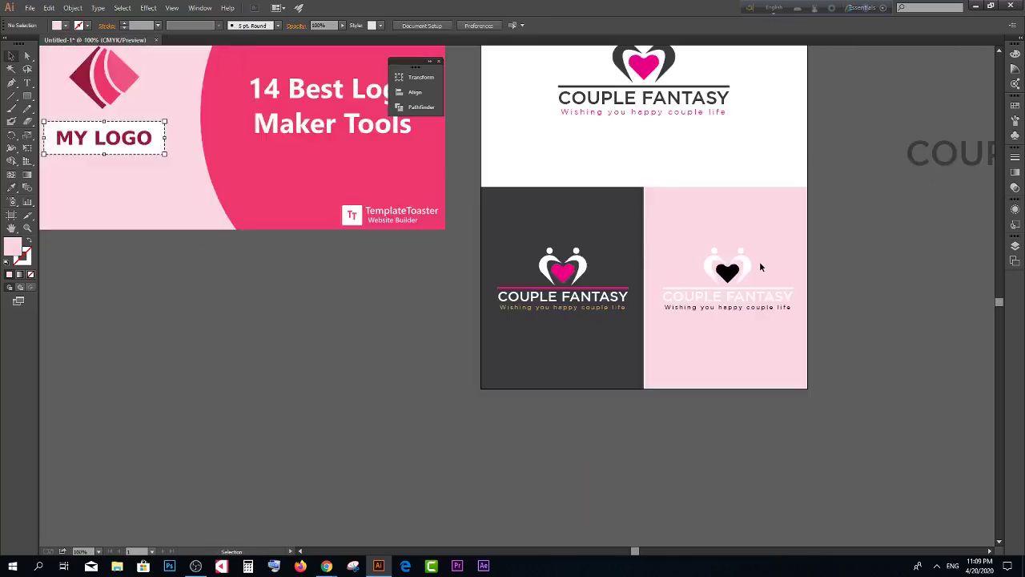
scroll(708, 279, "up", 3)
scroll(828, 288, "down", 2)
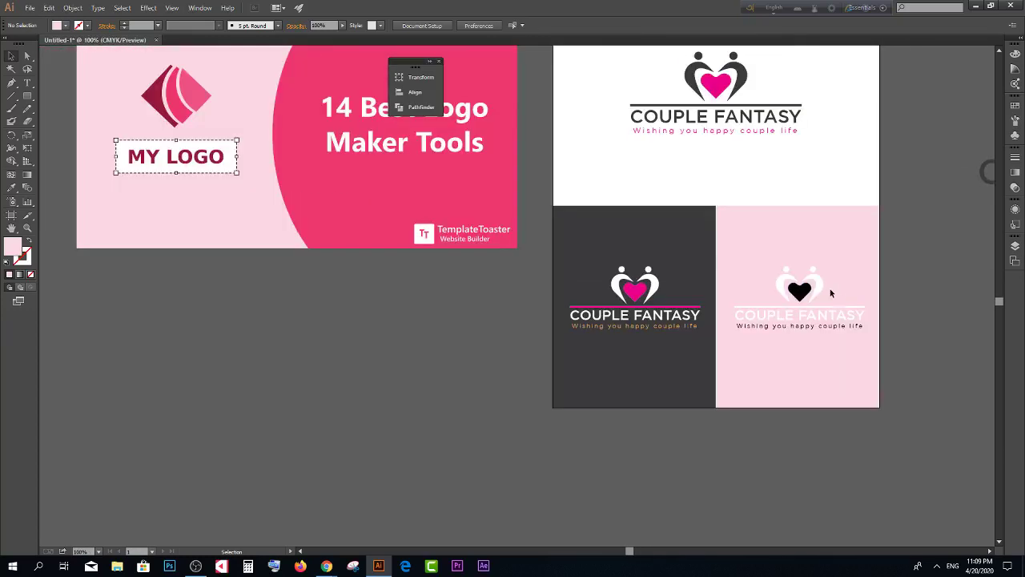
left_click(781, 281)
key("i")
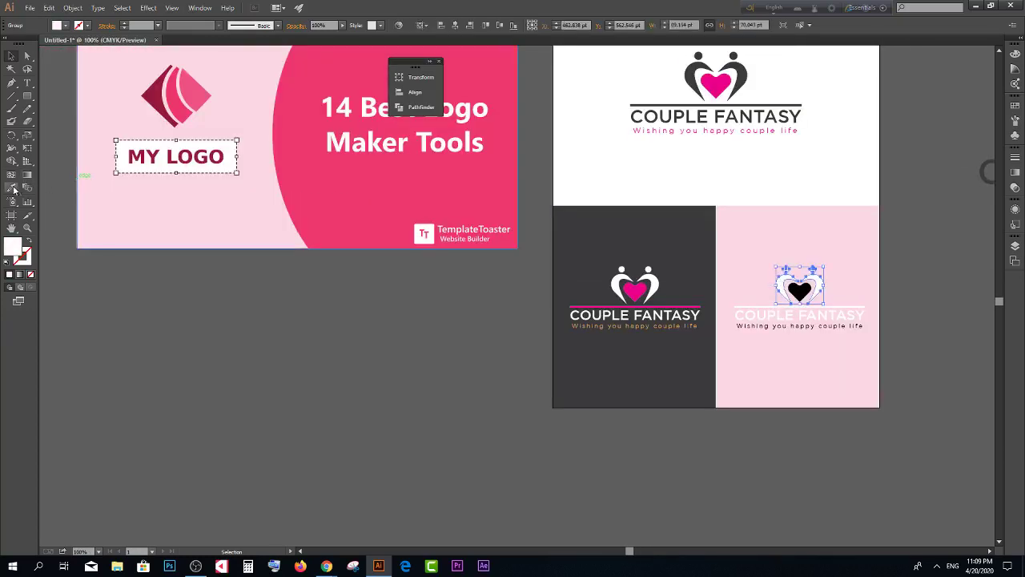
left_click(157, 95)
left_click(11, 56)
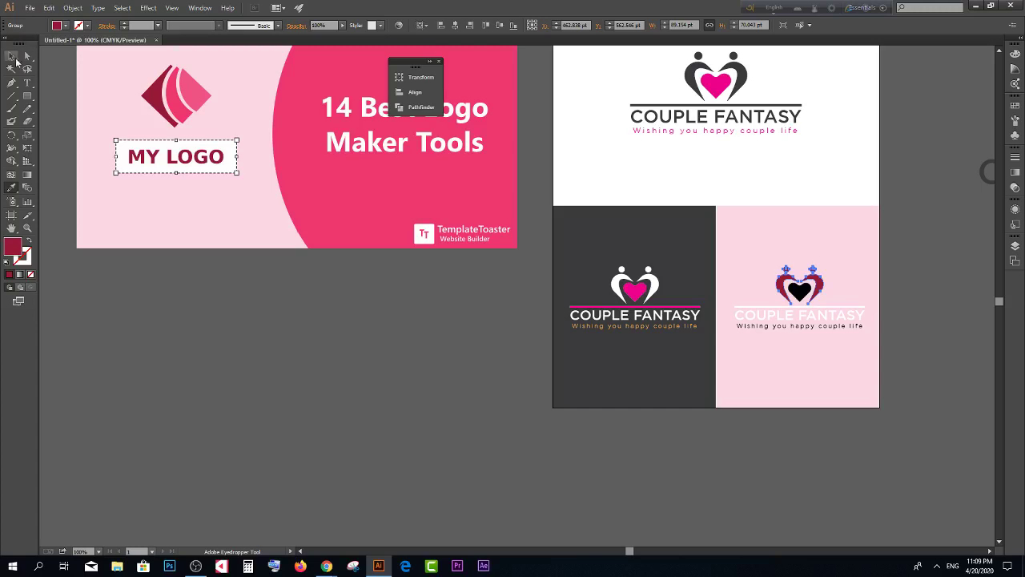
Step: Make the black inner heart pink, sampled from the diamond logo
left_click(727, 316)
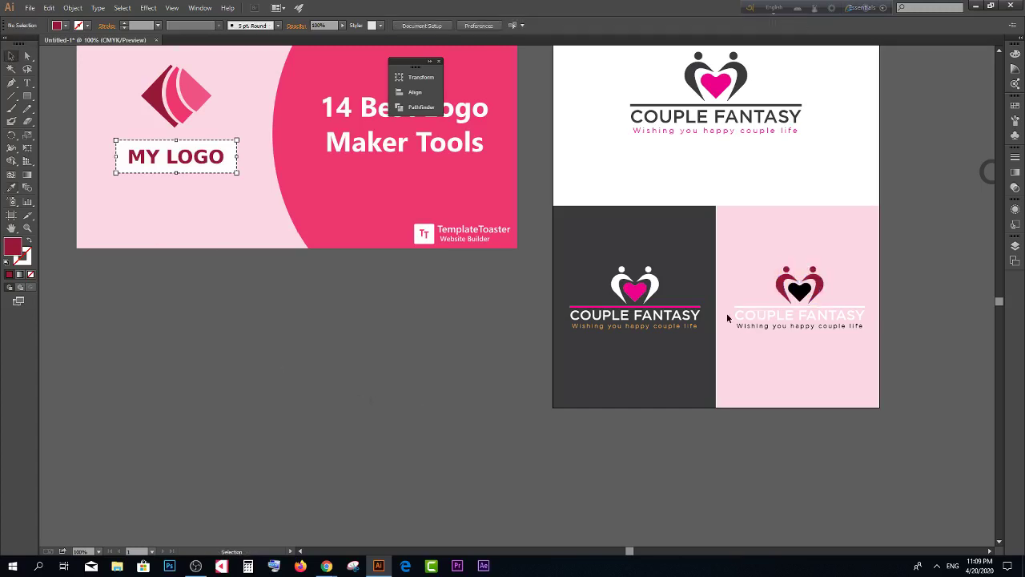
left_click(801, 290)
left_click(11, 188)
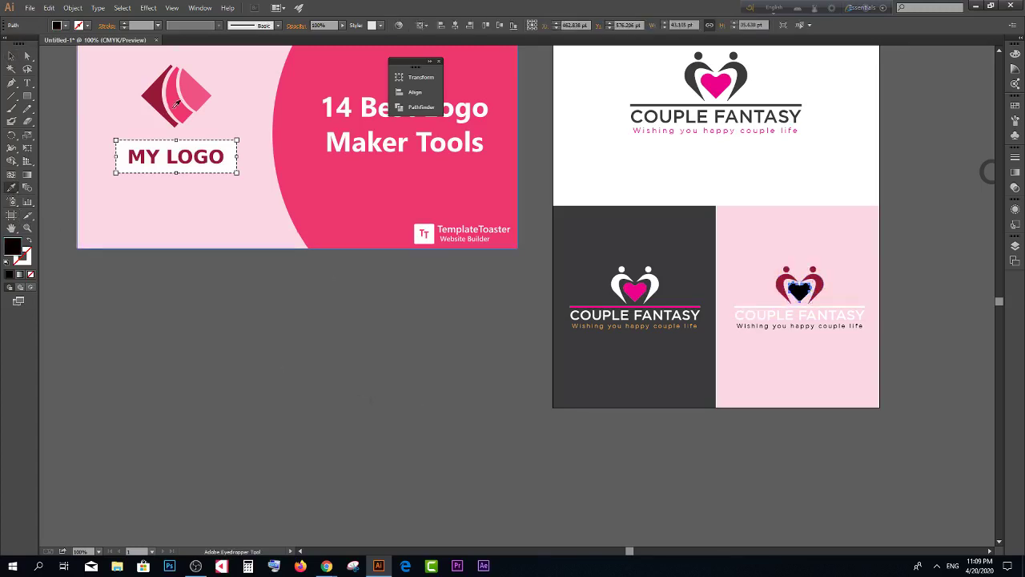
left_click(178, 104)
left_click(11, 56)
left_click(149, 217)
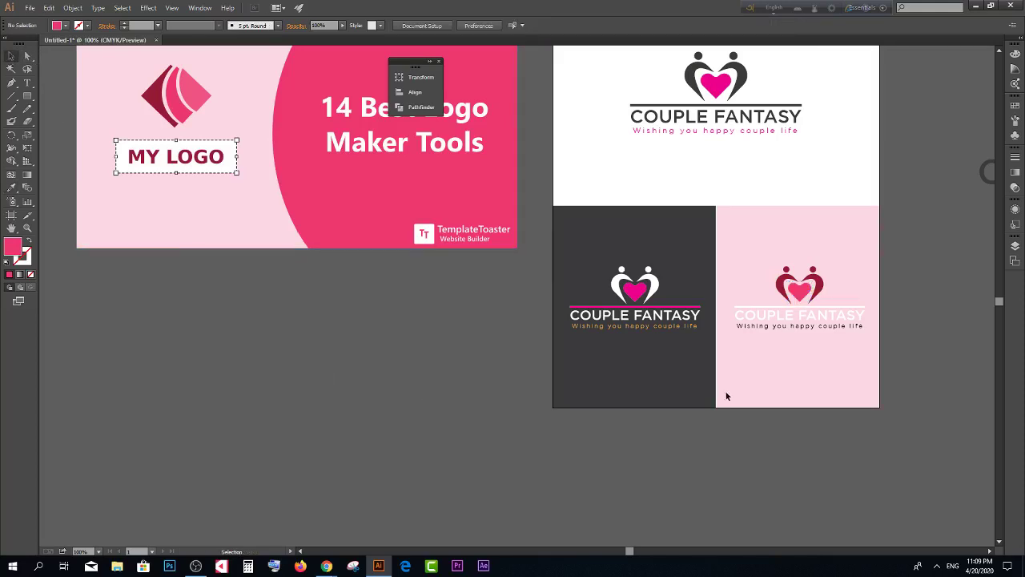
Step: Colour the thin line above COUPLE FANTASY maroon to match the figures
scroll(777, 344, "up", 1)
left_click(749, 292)
left_click(11, 188)
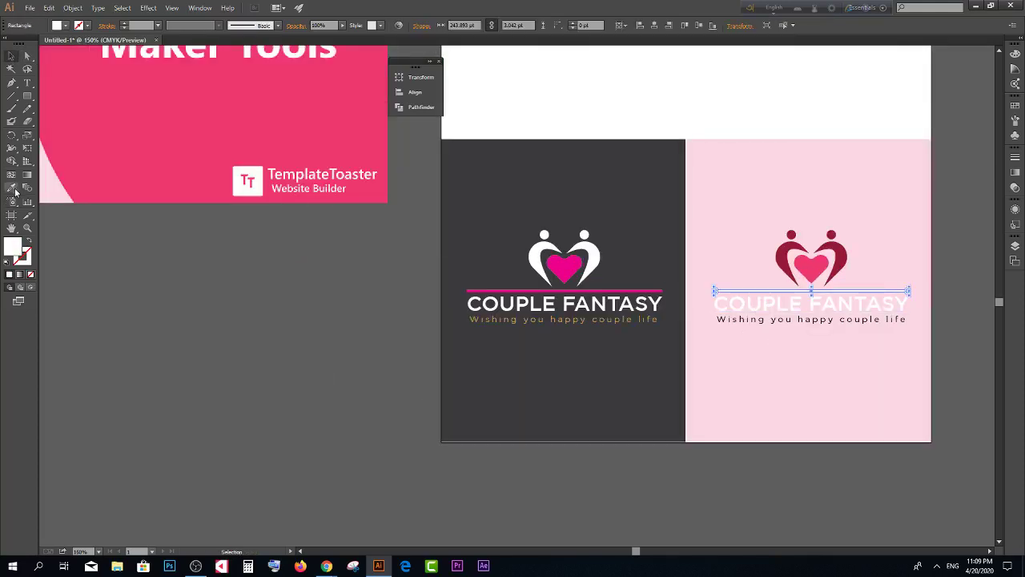
left_click(788, 249)
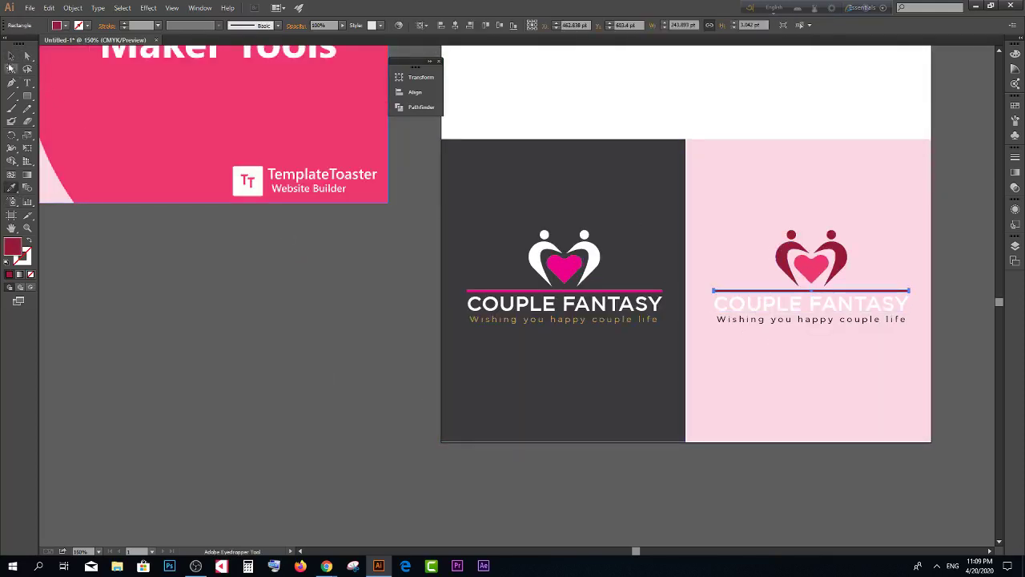
left_click(12, 56)
left_click(785, 366)
Step: Make the COUPLE FANTASY title pink like the heart
left_click(767, 303)
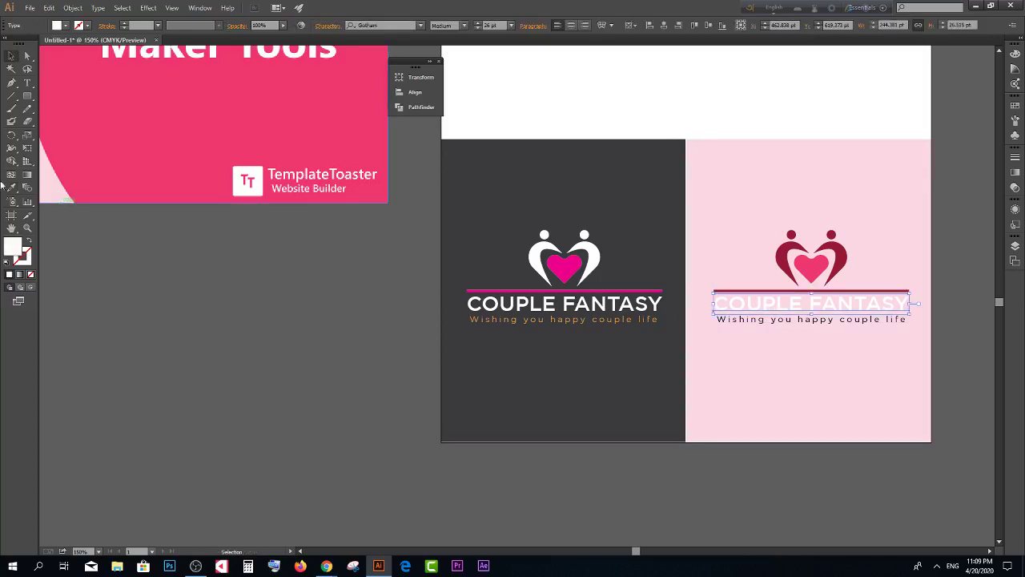
left_click(11, 187)
left_click(818, 267)
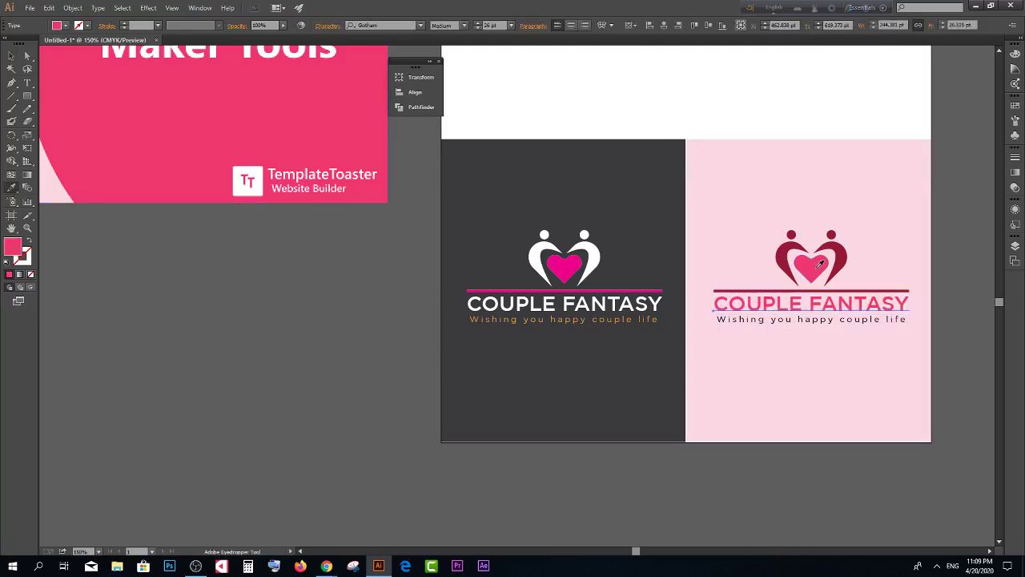
left_click(11, 68)
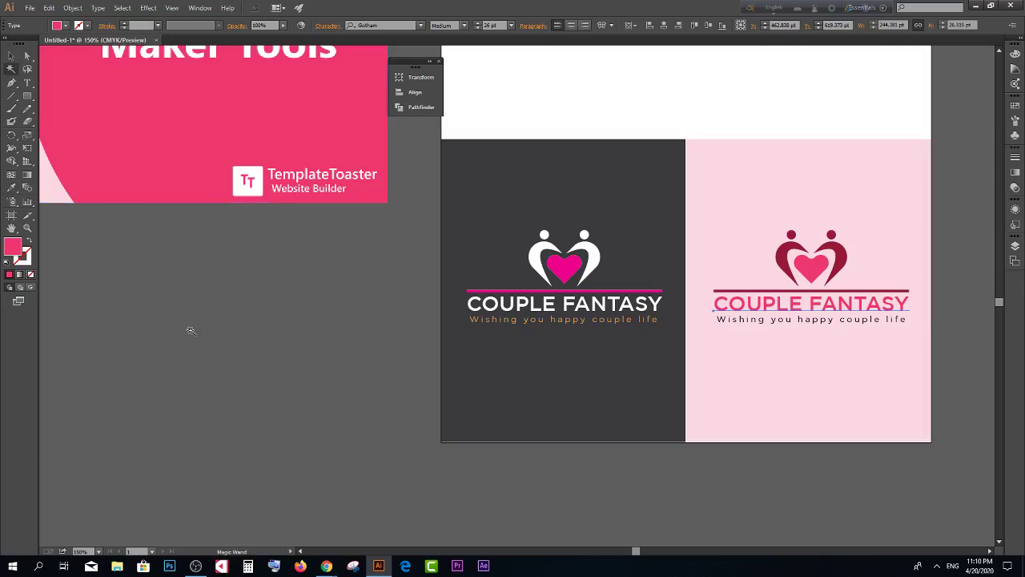
left_click(11, 55)
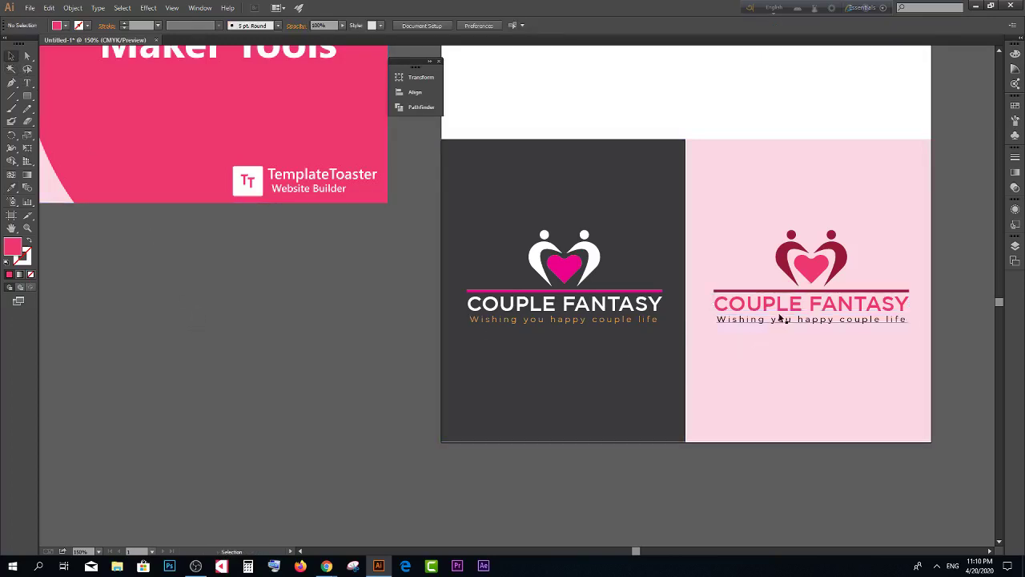
Step: Give the tagline the figures' maroon colour
left_click(809, 319)
left_click(11, 187)
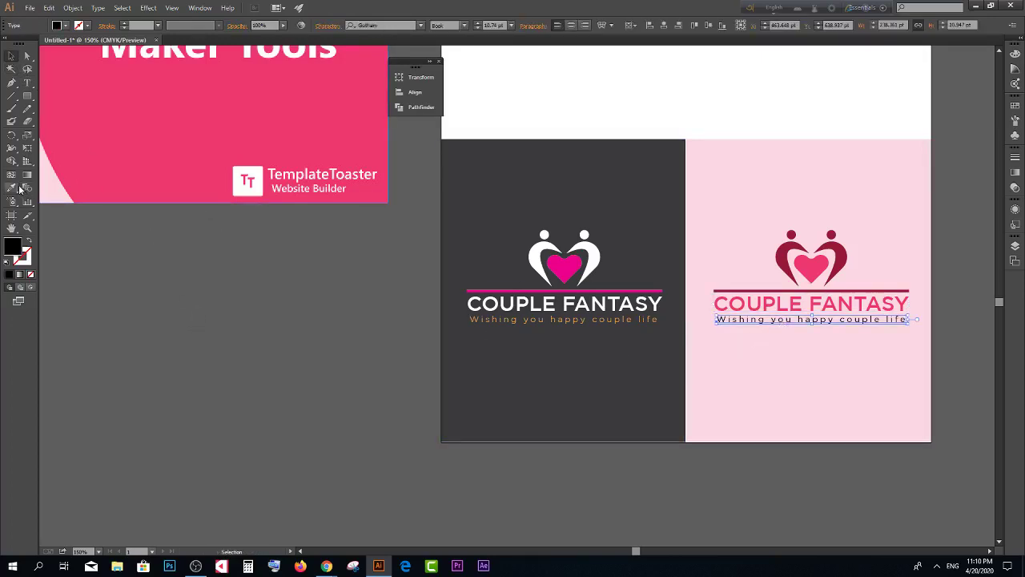
left_click(716, 240)
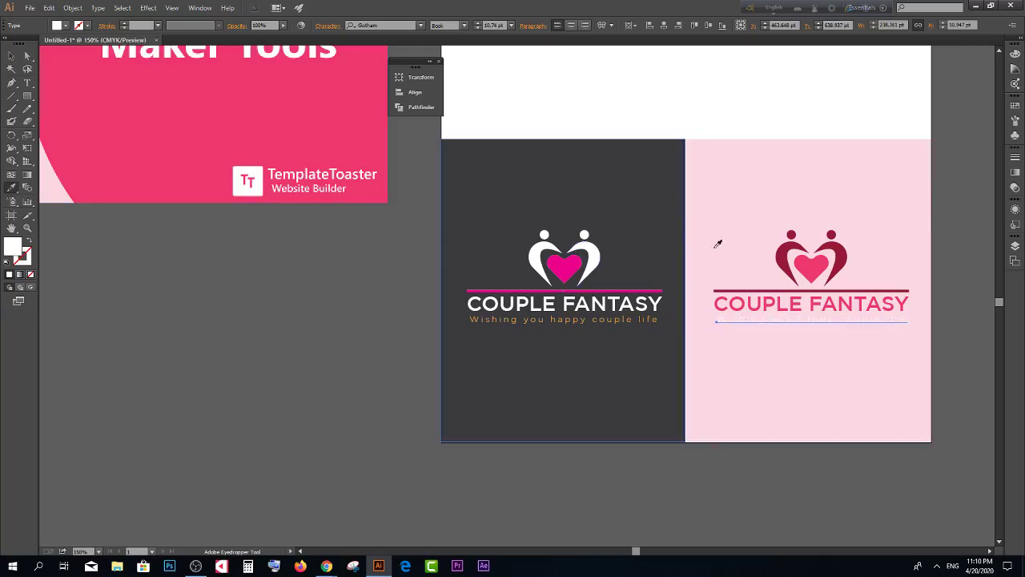
left_click(818, 256)
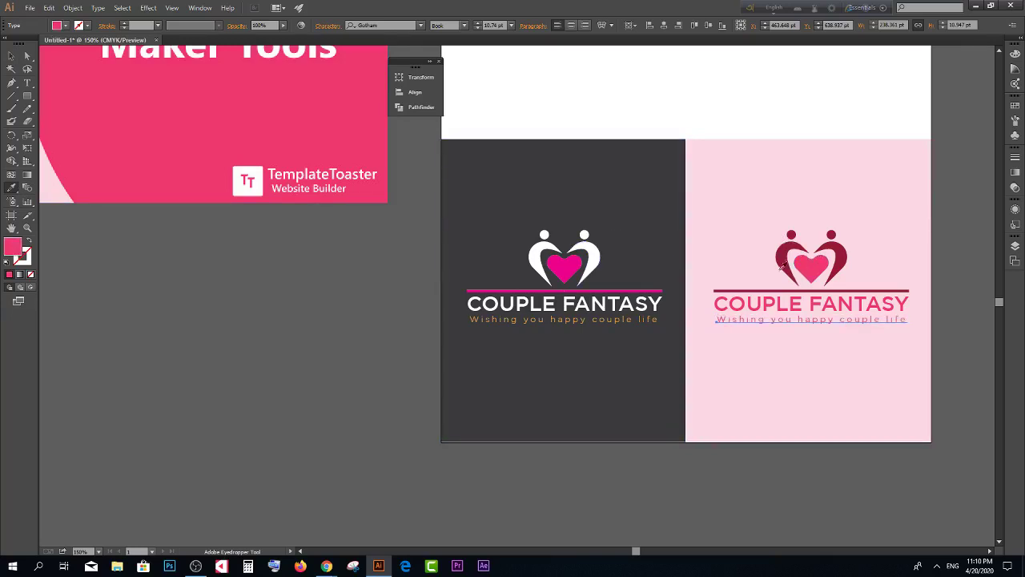
left_click(788, 247)
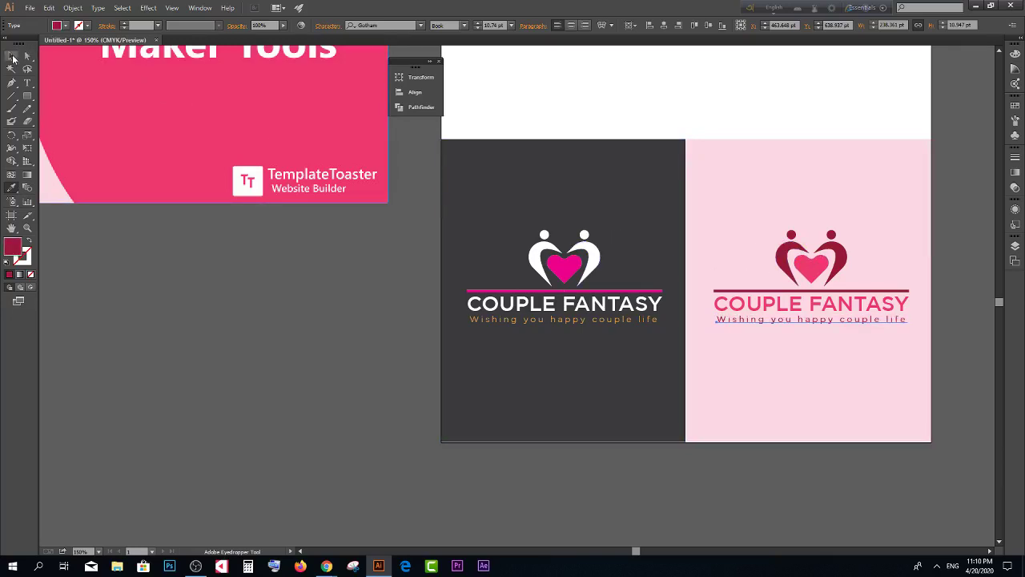
left_click(11, 56)
left_click(248, 309)
key("ctrl+1")
Step: Move the banner image further left of the logo sheet and zoom around to inspect the sheet
scroll(863, 428, "down", 2)
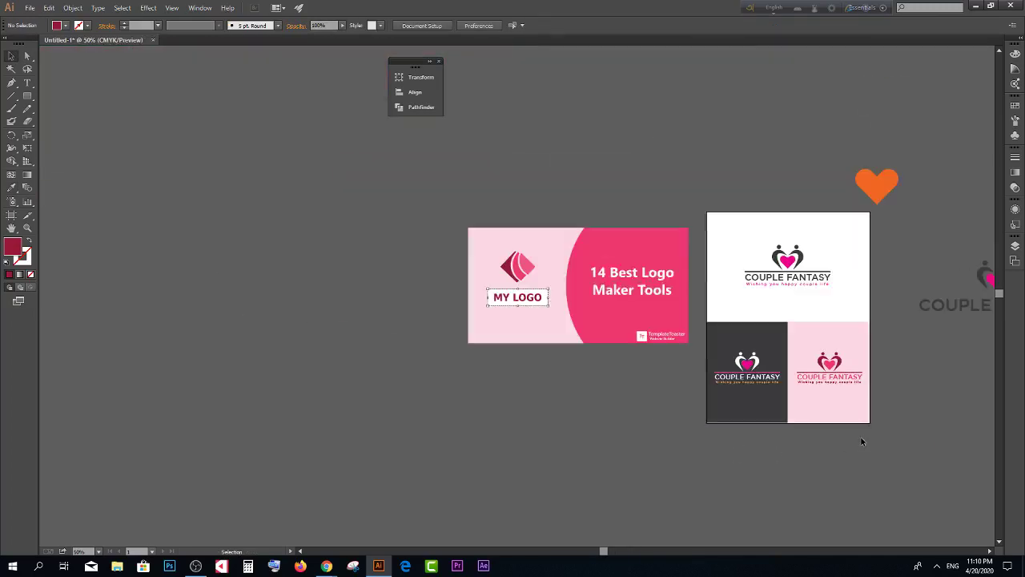
scroll(875, 439, "down", 1)
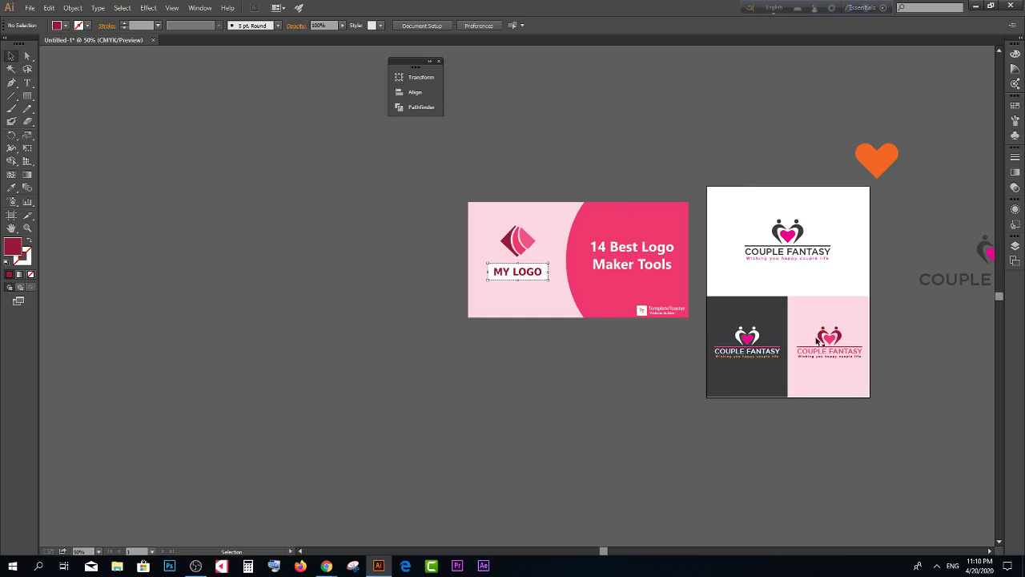
key("ctrl+equal")
left_click_drag(637, 263, 536, 258)
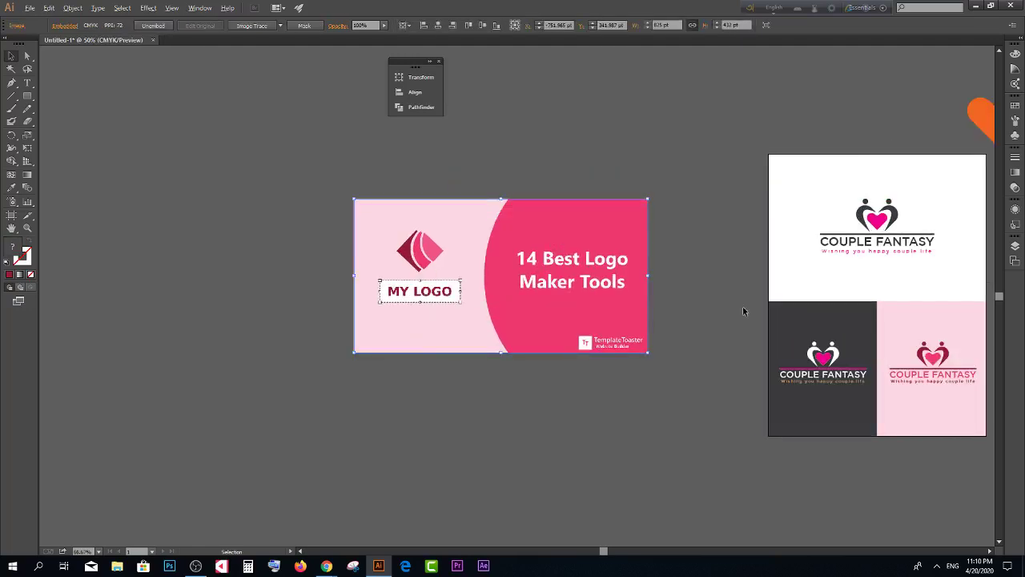
scroll(742, 306, "down", 1)
scroll(920, 373, "up", 2)
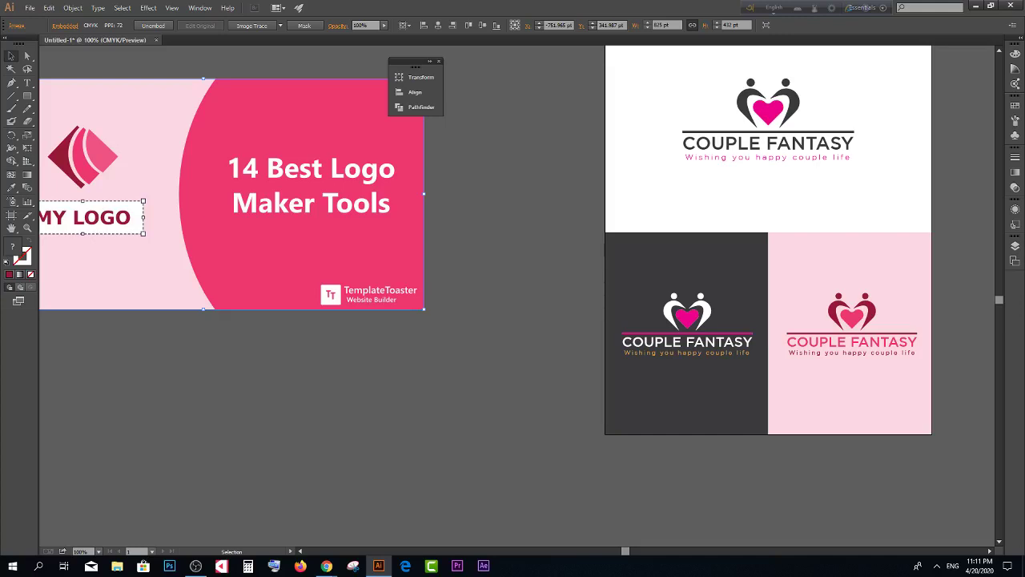
scroll(766, 210, "up", 2)
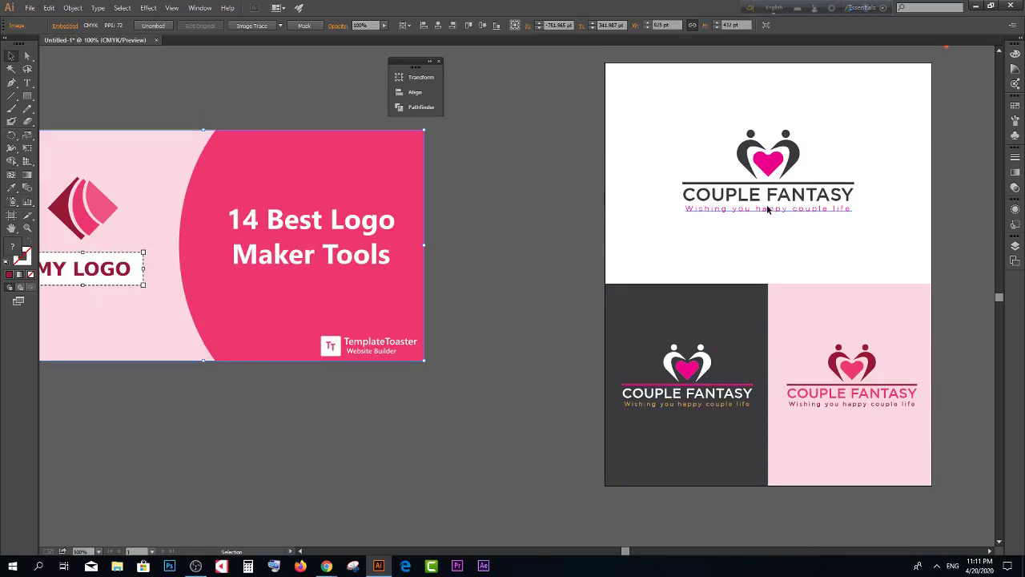
scroll(749, 156, "up", 1)
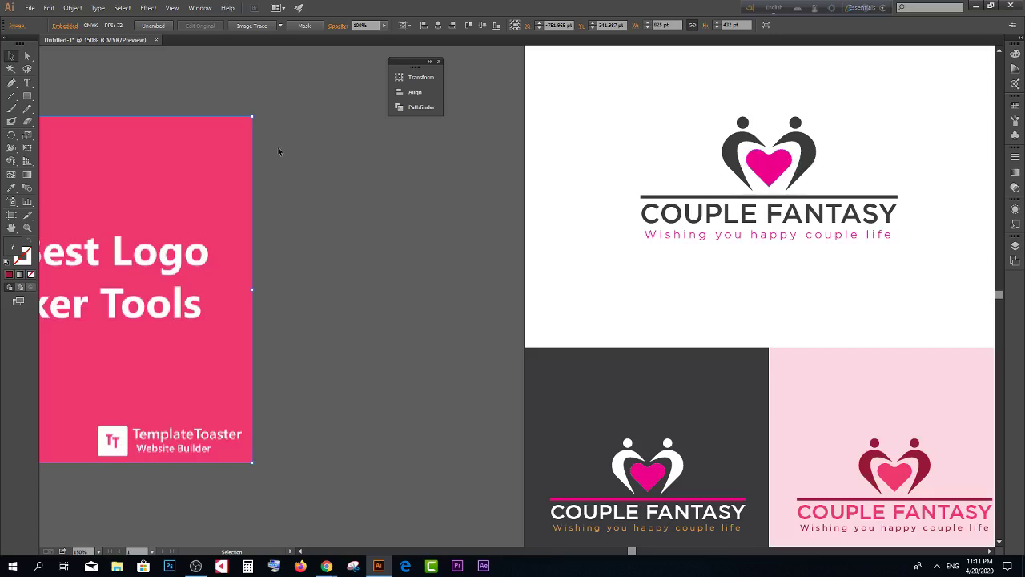
scroll(537, 240, "down", 3)
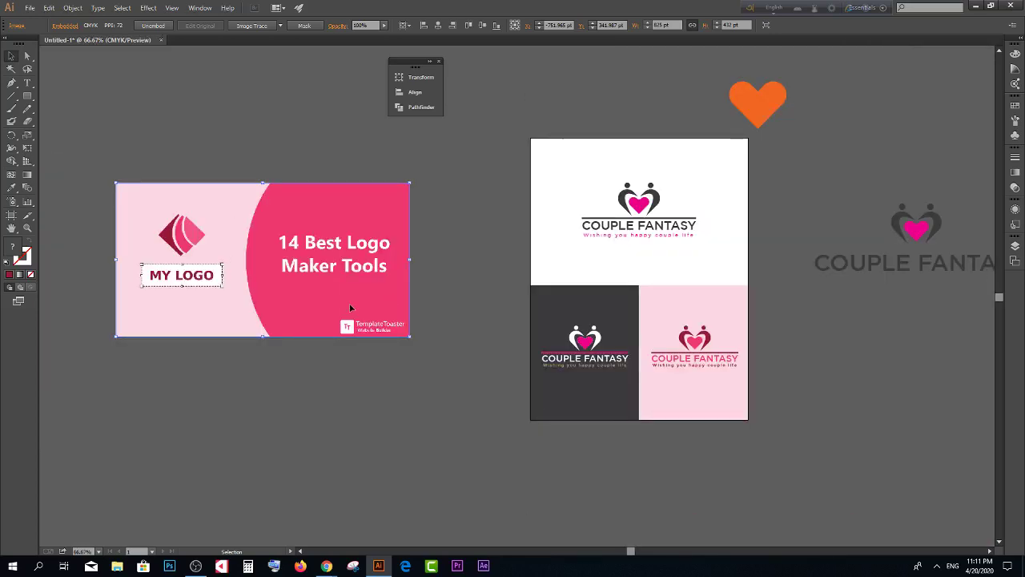
scroll(632, 259, "up", 1)
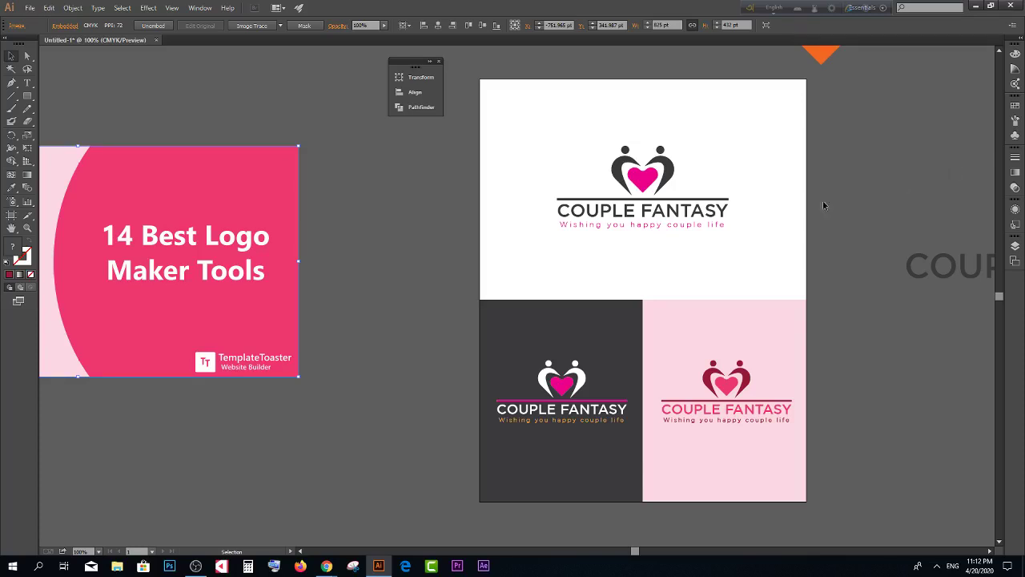
scroll(824, 206, "down", 3)
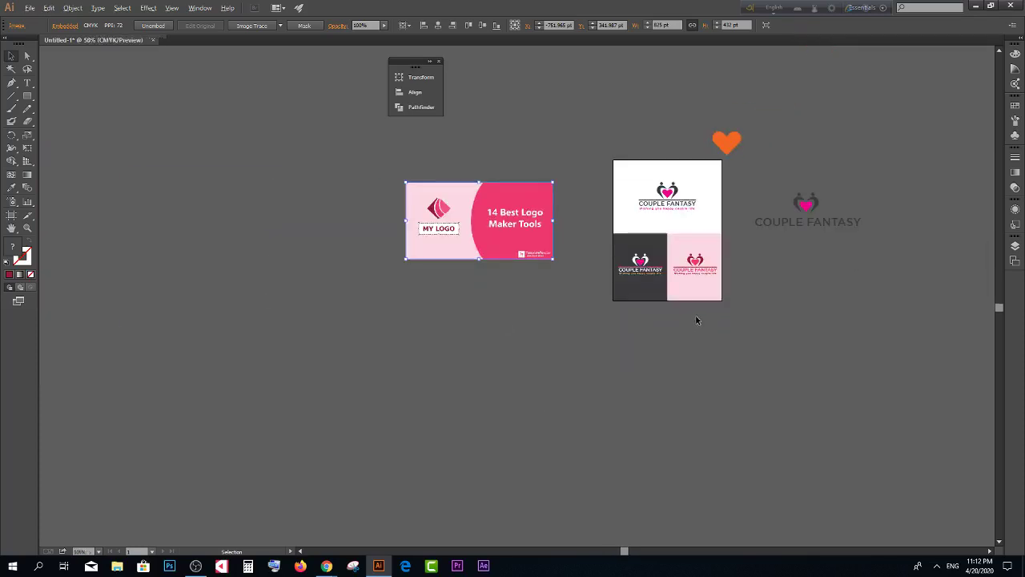
scroll(697, 318, "up", 2)
scroll(775, 282, "up", 1)
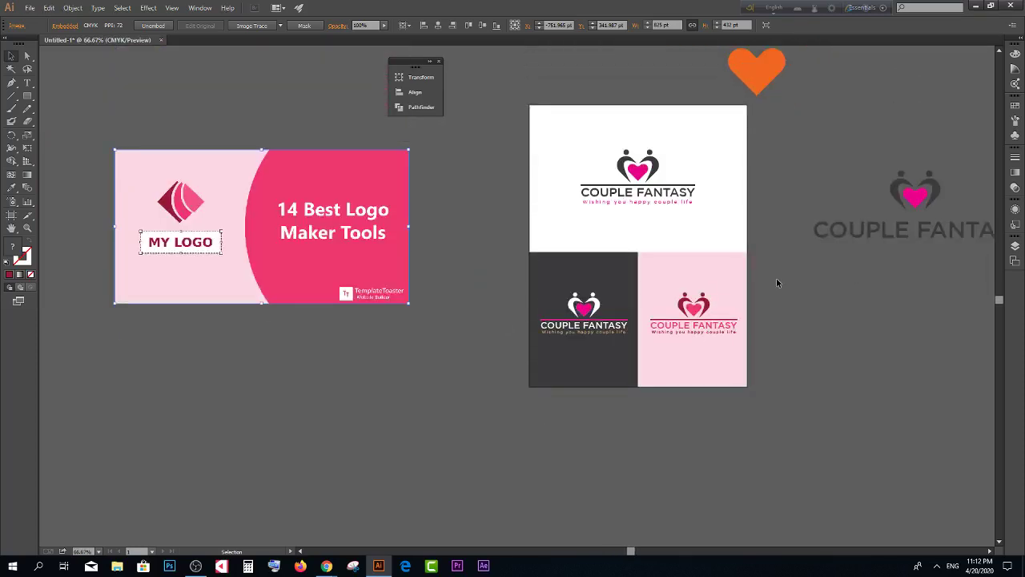
scroll(776, 278, "up", 2)
Step: Delete the orange heart and select the 14 Best Logo banner image
scroll(776, 277, "down", 1)
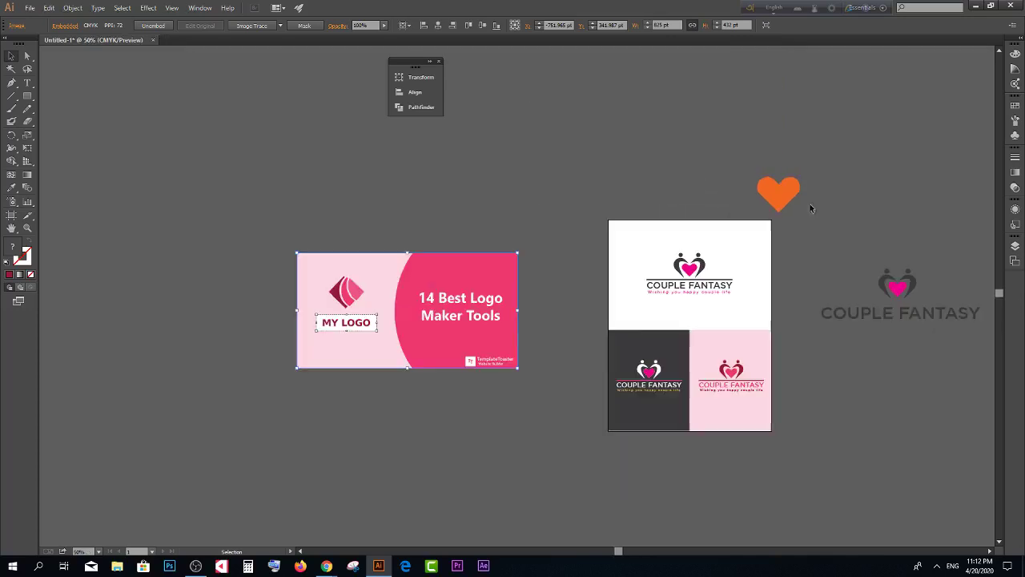
left_click(775, 187)
key("Delete")
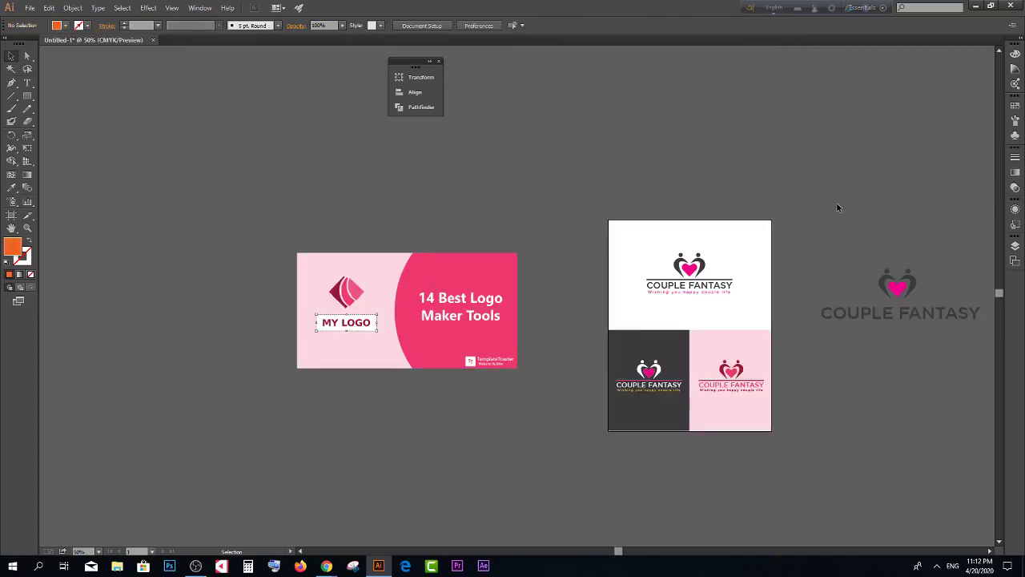
left_click(357, 272)
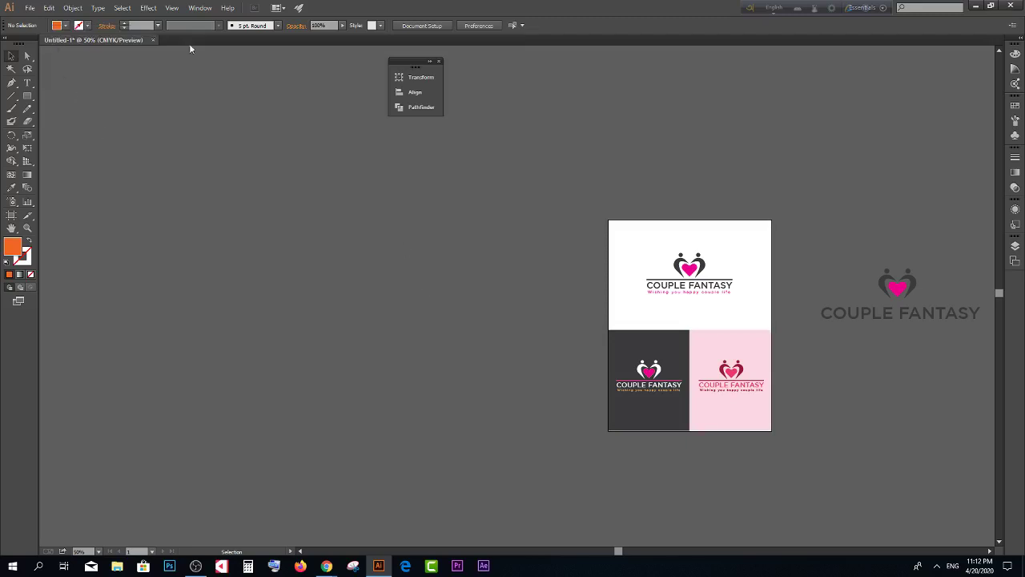
scroll(321, 216, "down", 1)
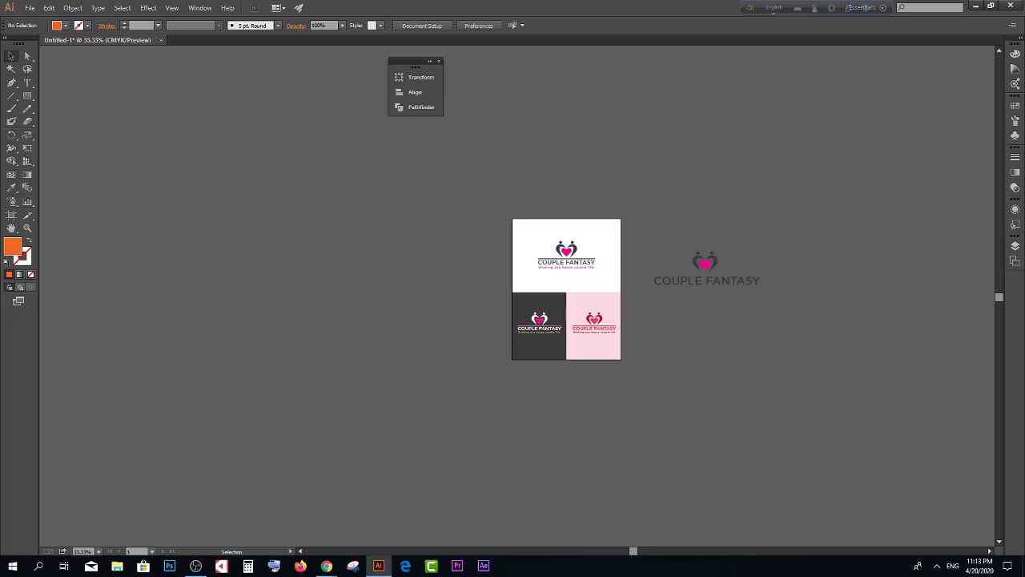
key("ctrl+1")
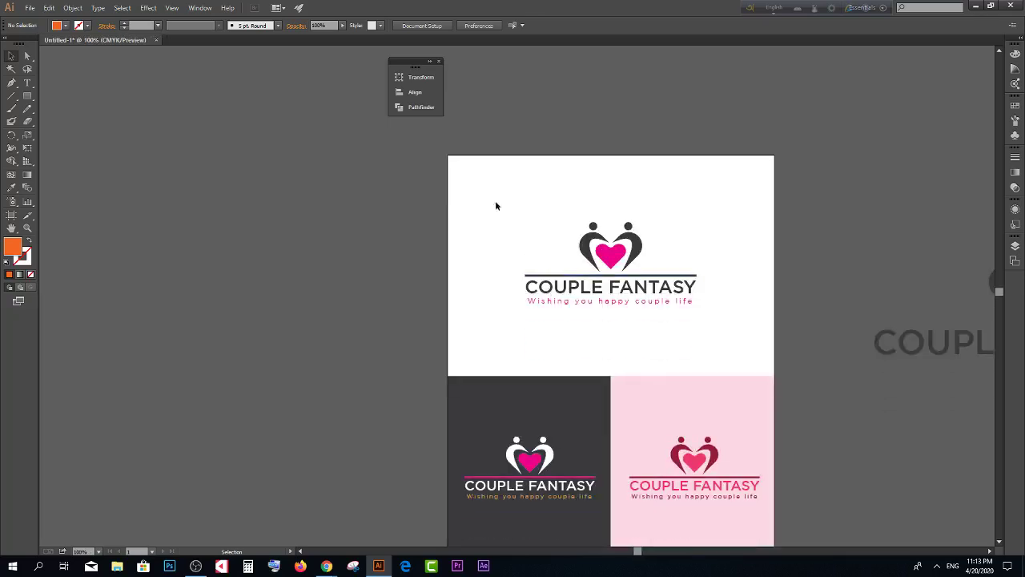
left_click_drag(491, 186, 731, 338)
scroll(617, 318, "down", 2)
left_click(540, 304)
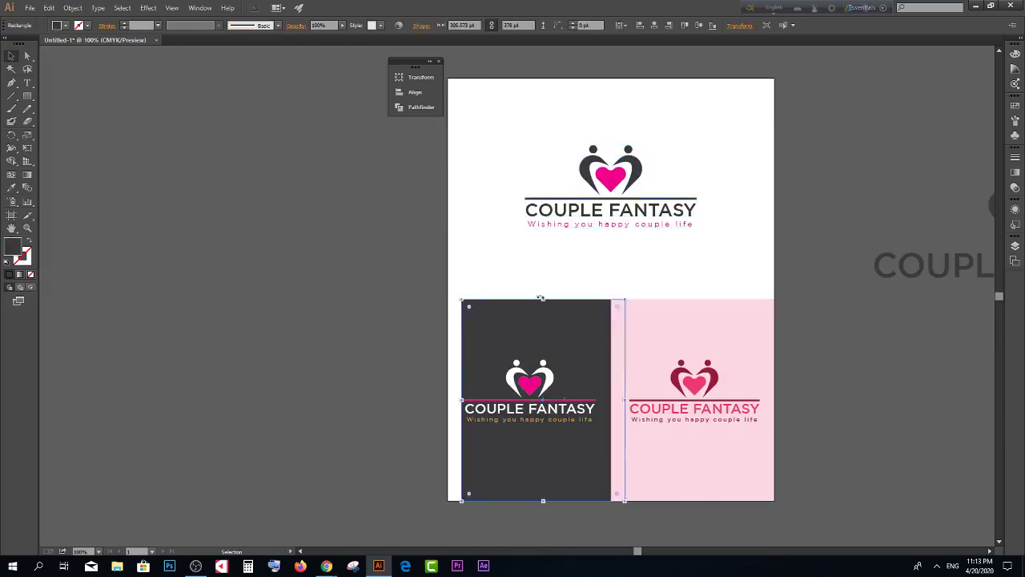
left_click_drag(540, 297, 583, 304)
key("ctrl+z")
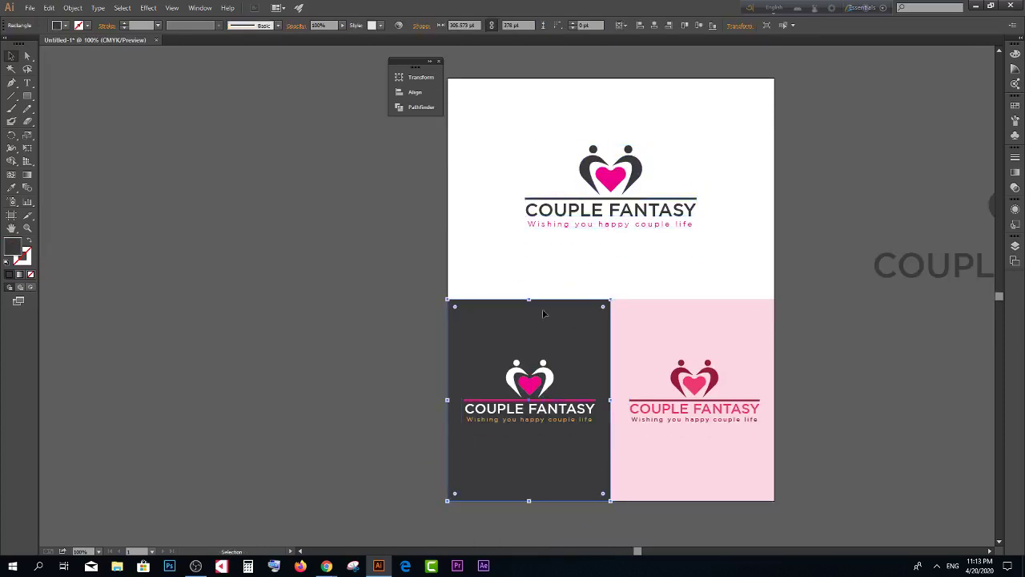
key("ctrl+2")
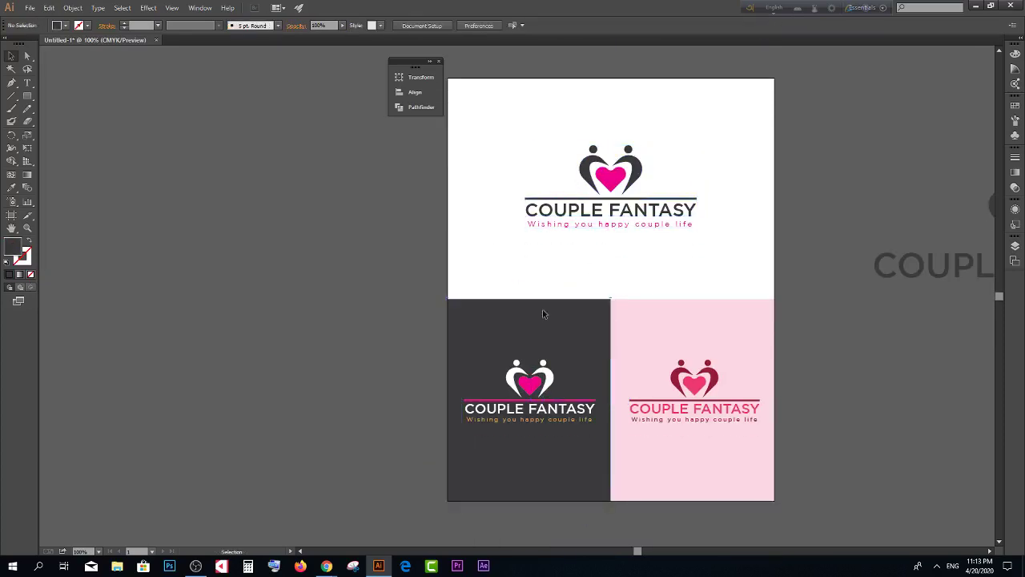
mouse_move(534, 321)
left_mouse_down()
mouse_move(643, 358)
mouse_move(611, 336)
left_mouse_up()
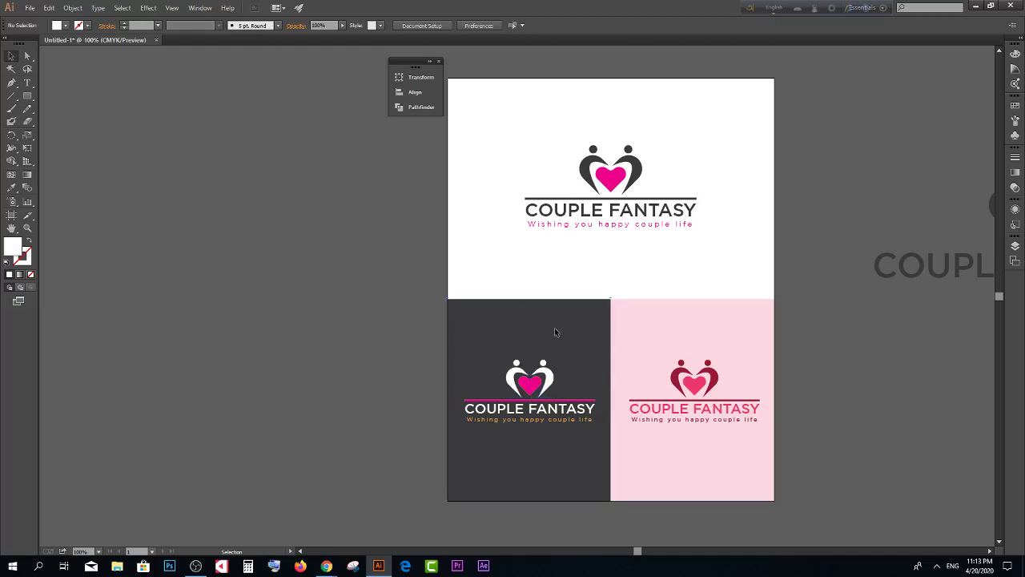
scroll(553, 329, "down", 1)
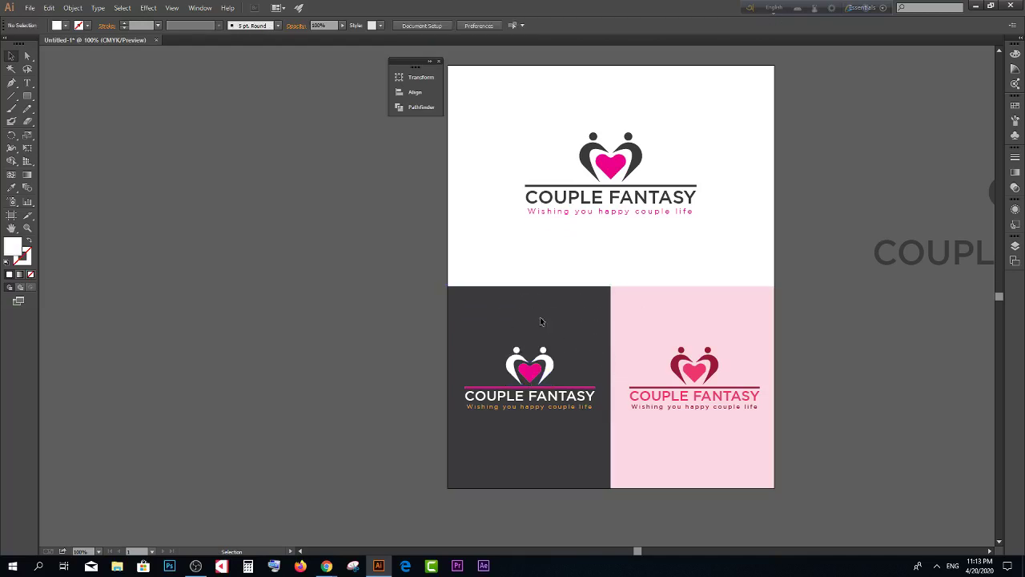
left_click_drag(524, 303, 583, 340)
left_click(581, 328)
left_click_drag(466, 318, 573, 439)
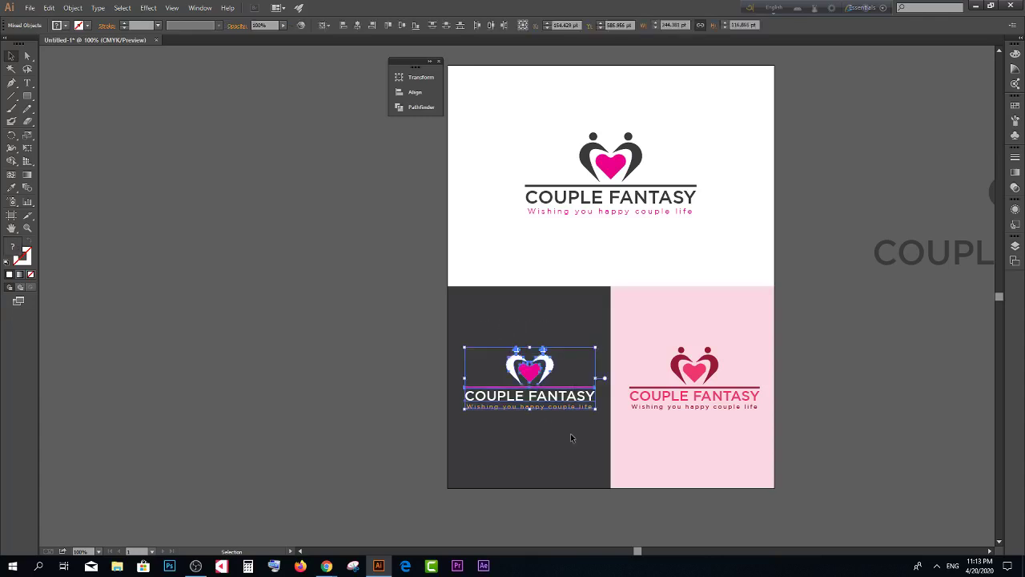
left_click_drag(467, 318, 610, 449)
left_click_drag(517, 131, 739, 231)
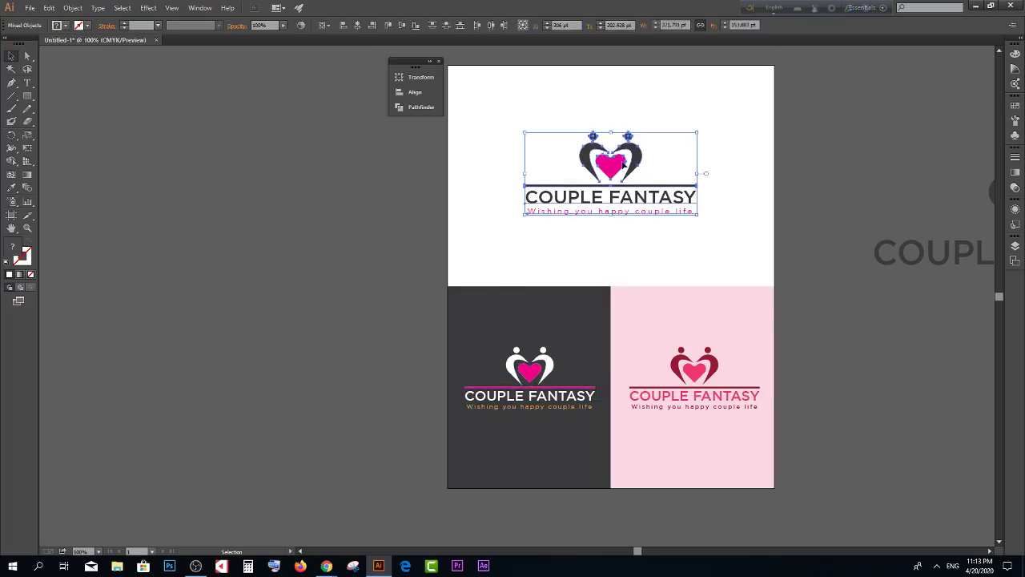
Step: Nudge the top logo slightly left and marquee-select the stray COUPLE FANTASY copy beside the artboard
left_click_drag(623, 163, 605, 171)
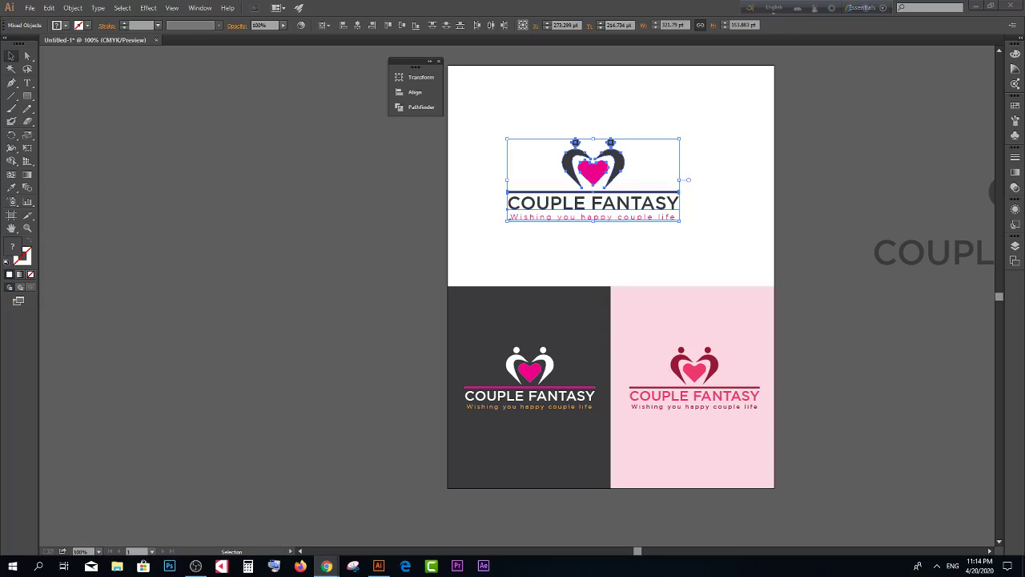
scroll(416, 241, "down", 1)
scroll(417, 241, "down", 1)
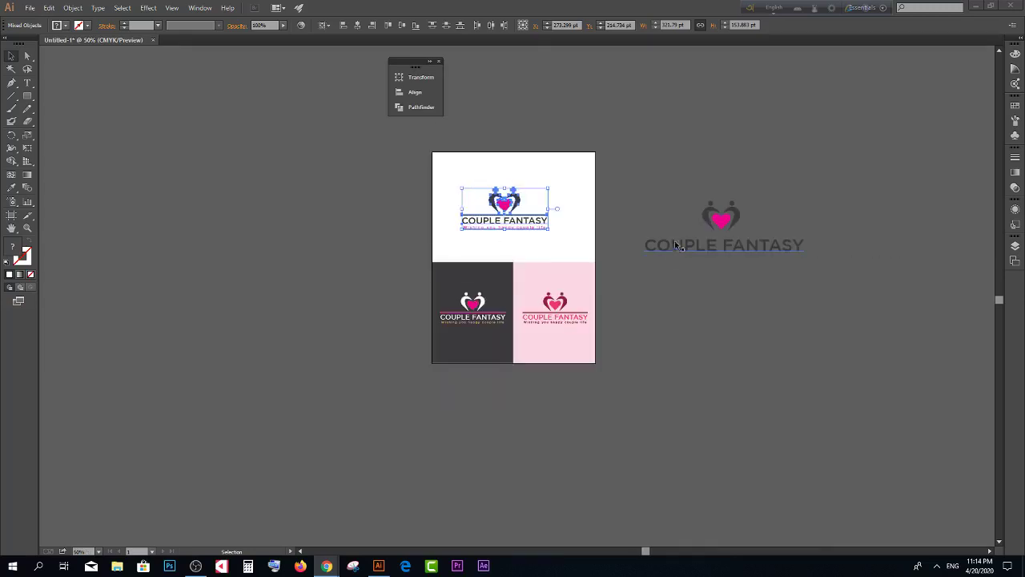
left_click_drag(675, 246, 821, 272)
Step: Delete the stray logo copy, duplicate the artboard to the right, and clear all logos from it
key("Delete")
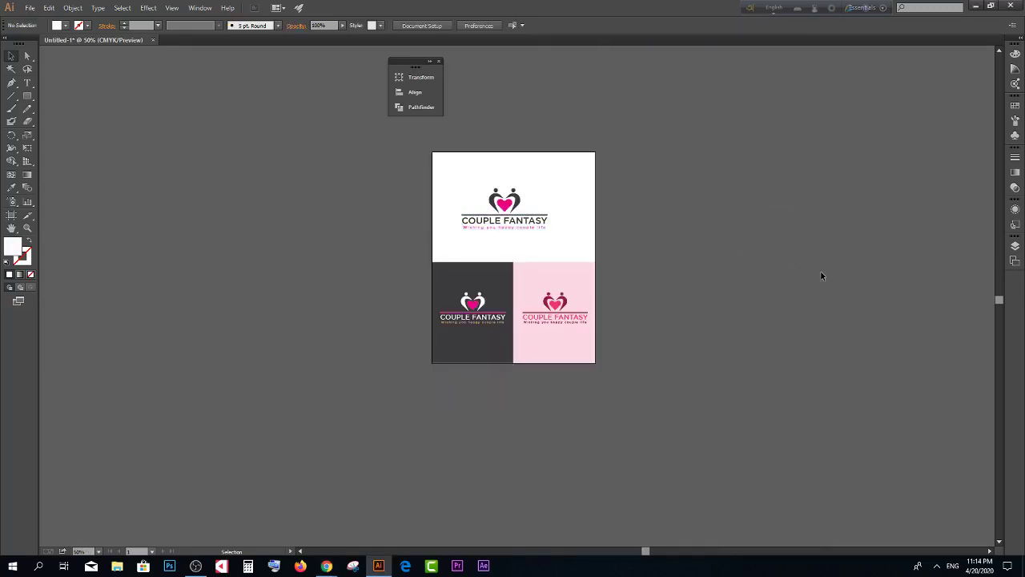
left_click(12, 214)
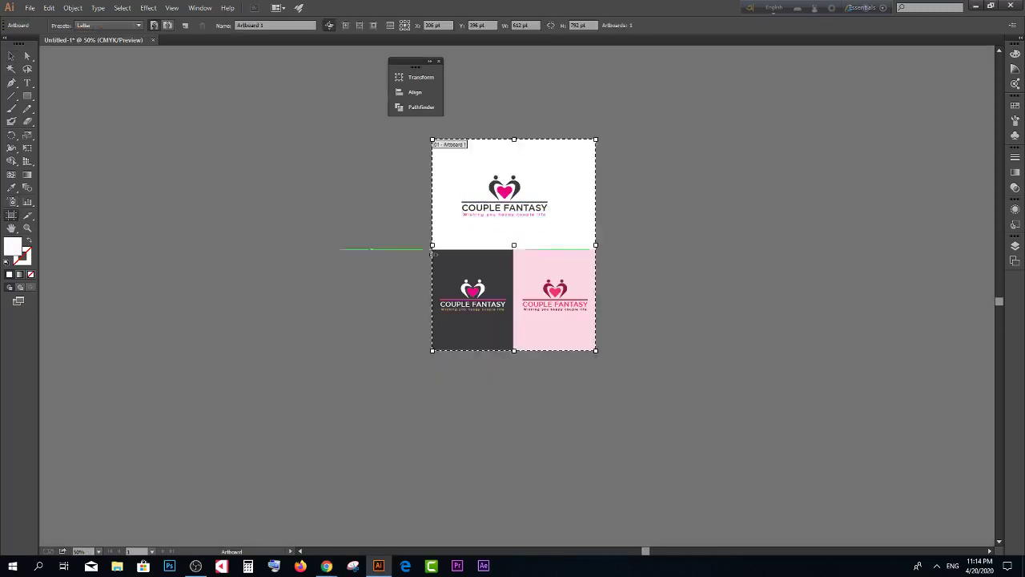
left_click_drag(480, 232, 654, 232)
key("v")
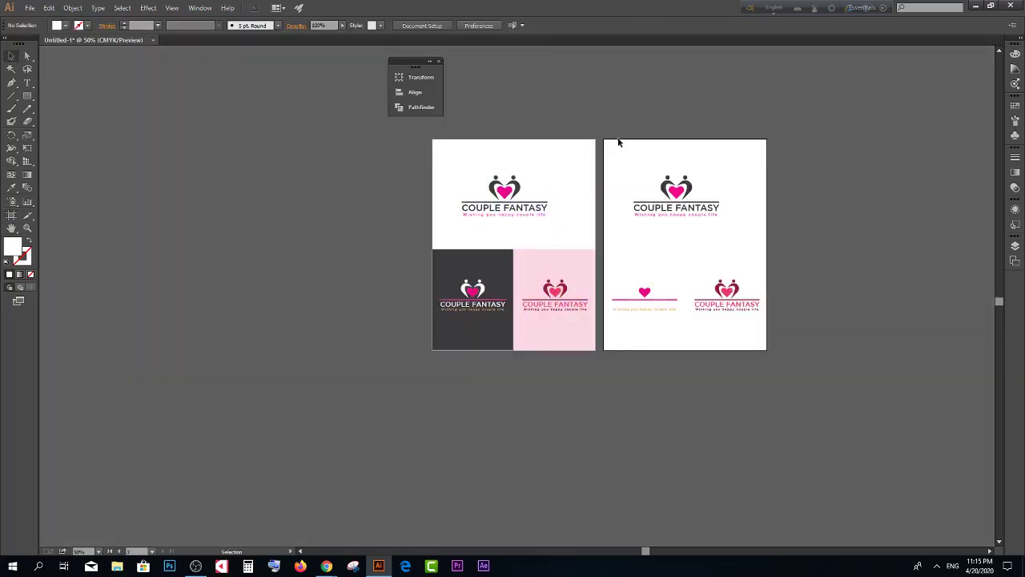
left_click_drag(618, 142, 792, 332)
key("Delete")
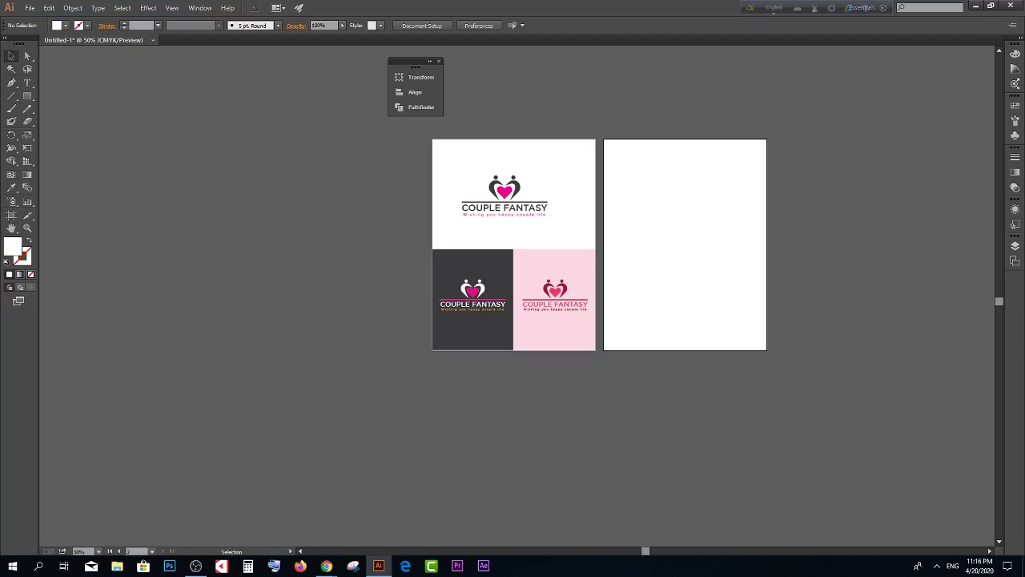
left_click(326, 565)
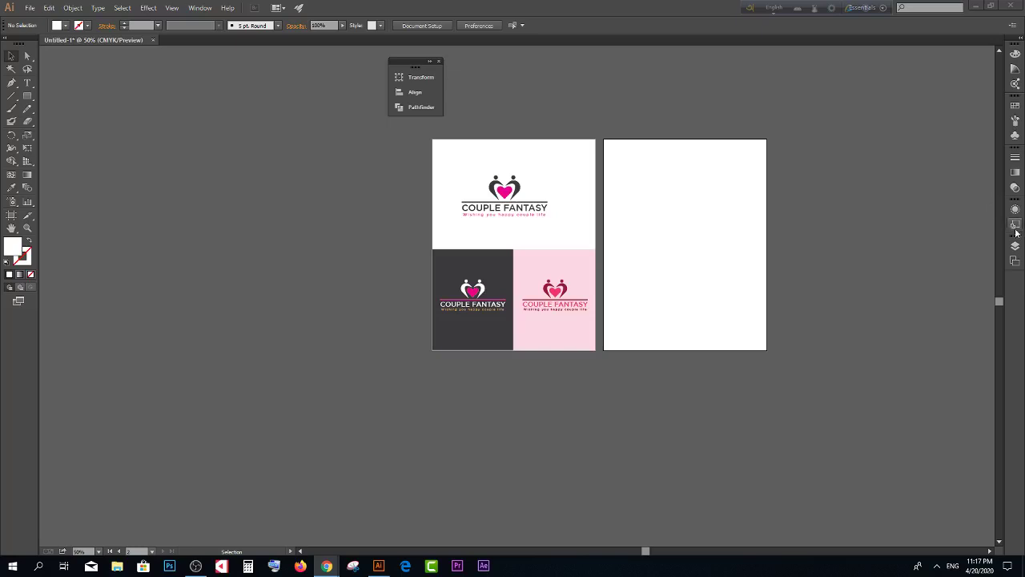
scroll(771, 198, "up", 2)
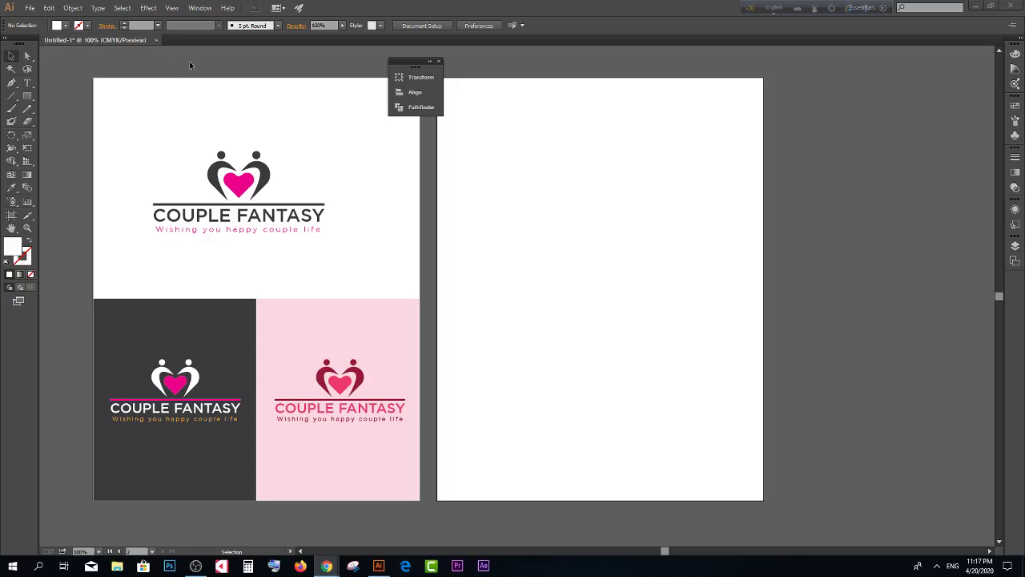
Step: Draw a 6-sided polygon on the second artboard and fill it orange
left_click(29, 96)
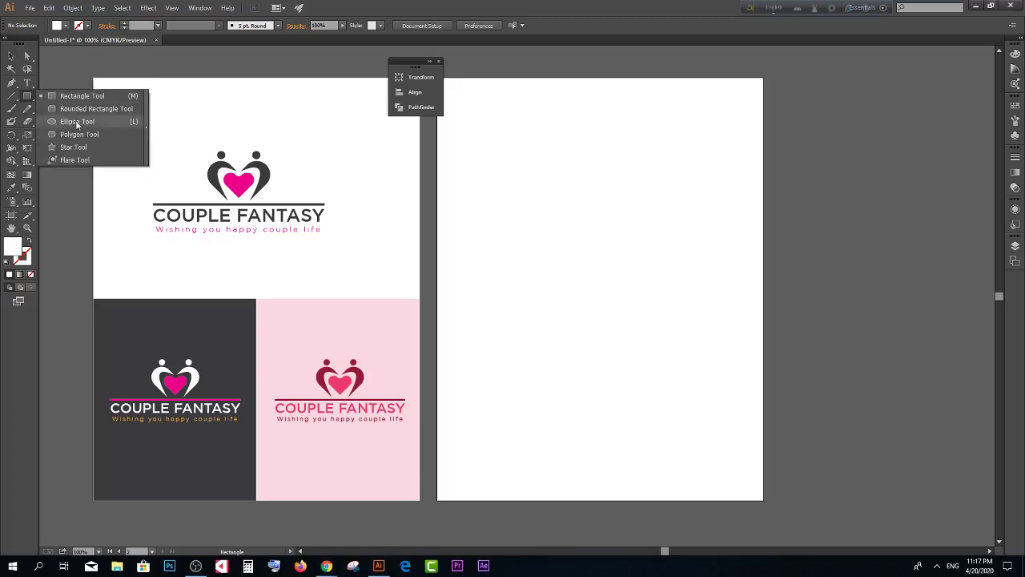
left_click(80, 133)
left_click(535, 188)
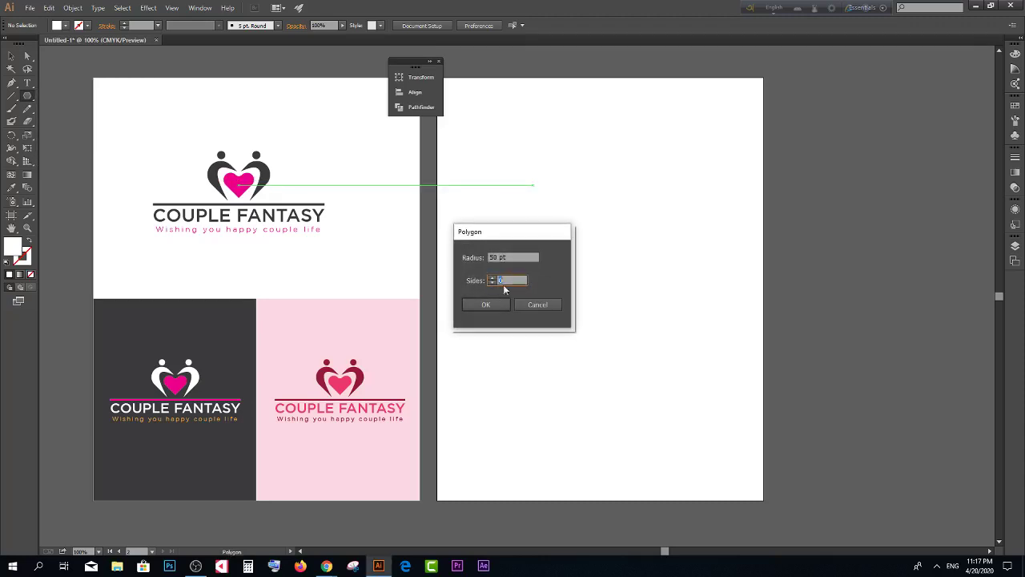
left_click(488, 303)
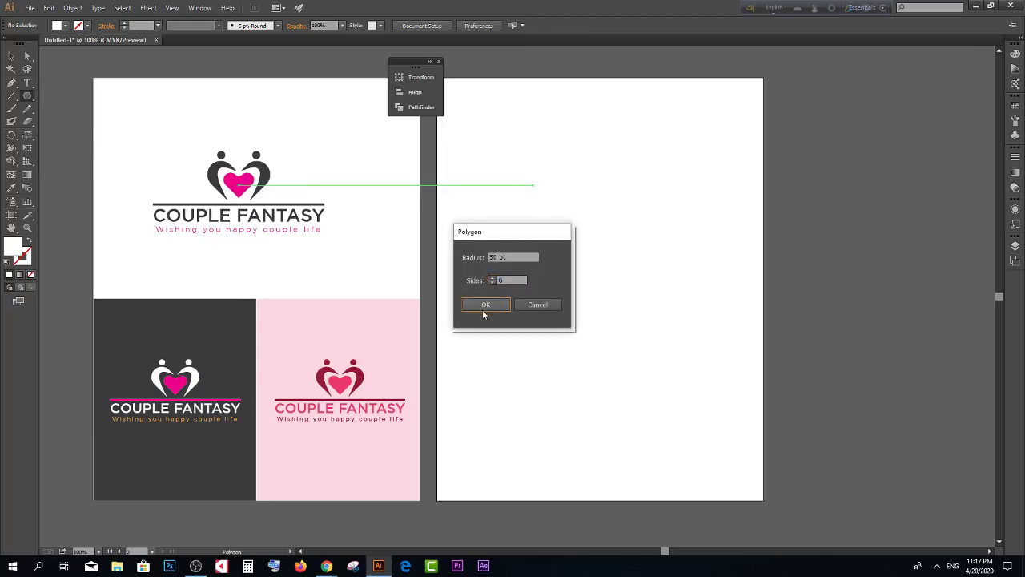
left_click(11, 57)
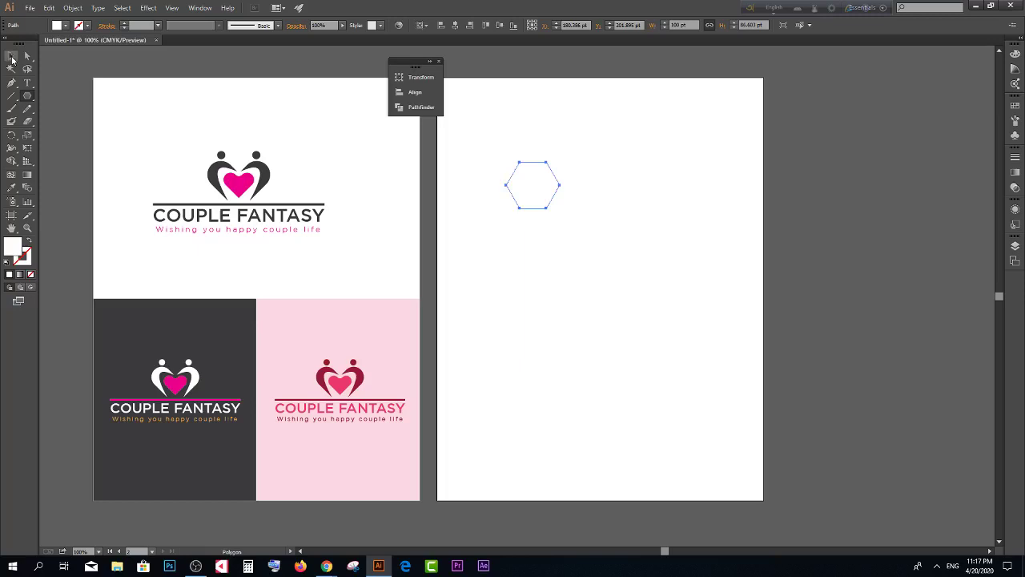
left_click(65, 25)
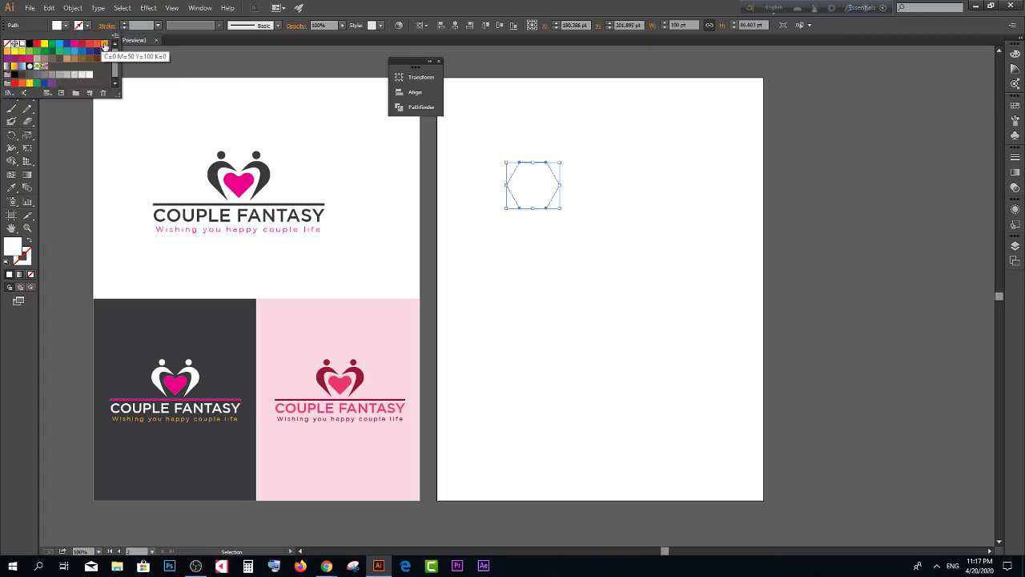
left_click(103, 44)
Step: Rotate the orange hexagon 90° to stand point-up and position it near the artboard's top
left_click_drag(531, 188, 575, 200)
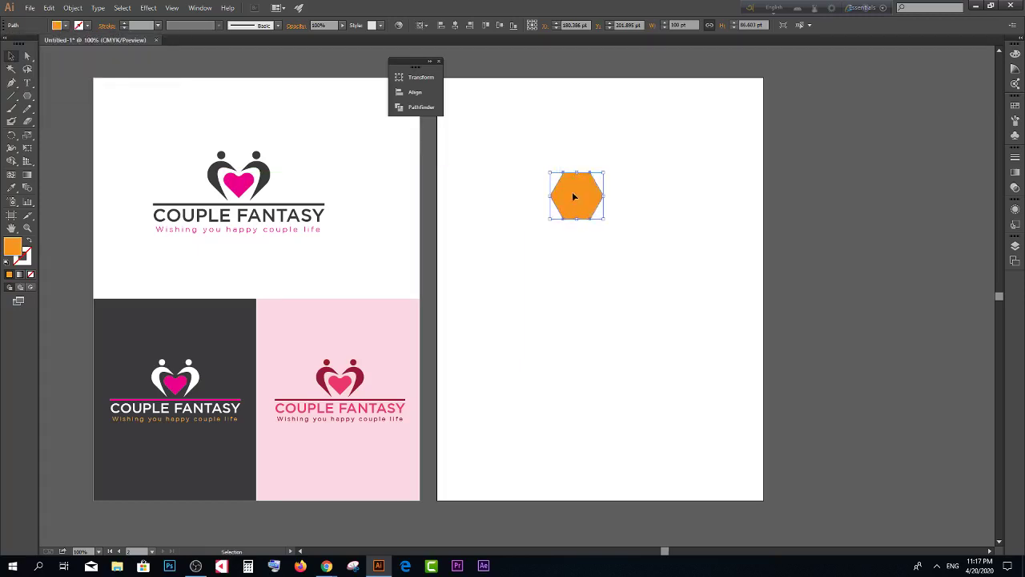
scroll(575, 198, "up", 2)
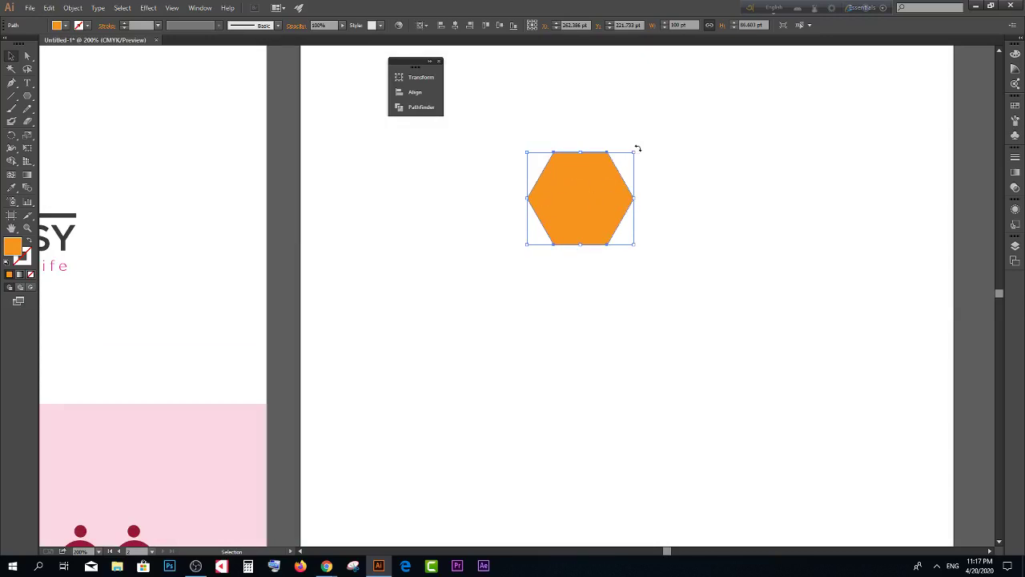
mouse_move(637, 150)
left_mouse_down()
mouse_move(647, 180)
mouse_move(627, 247)
left_mouse_up()
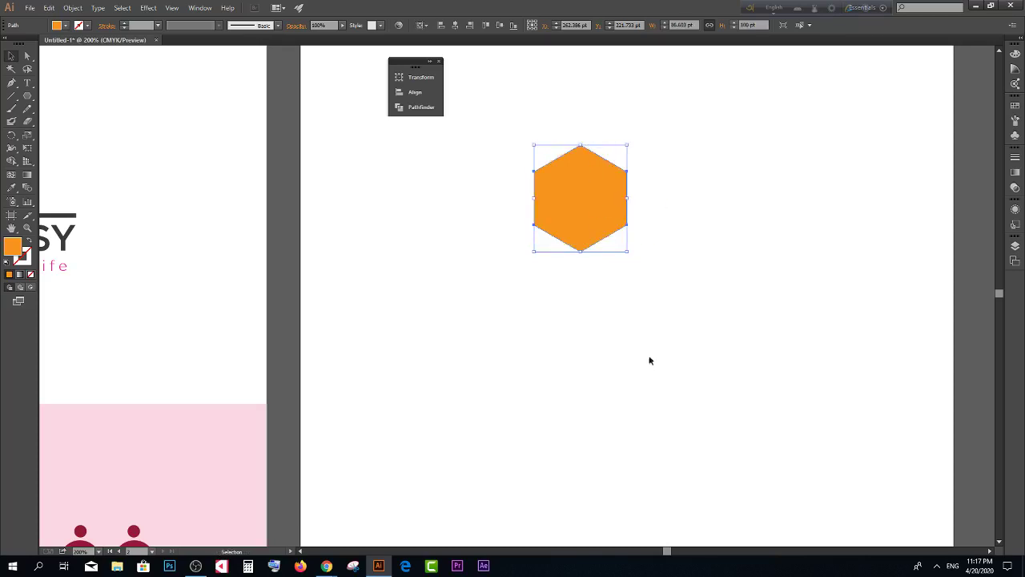
mouse_move(585, 196)
left_mouse_down()
mouse_move(600, 240)
mouse_move(623, 213)
left_mouse_up()
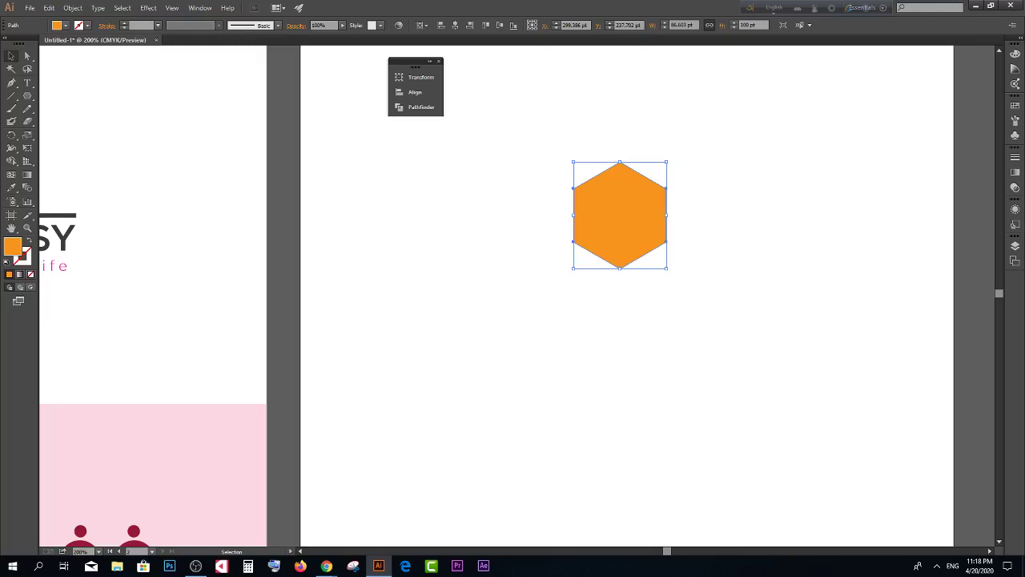
left_click(631, 273)
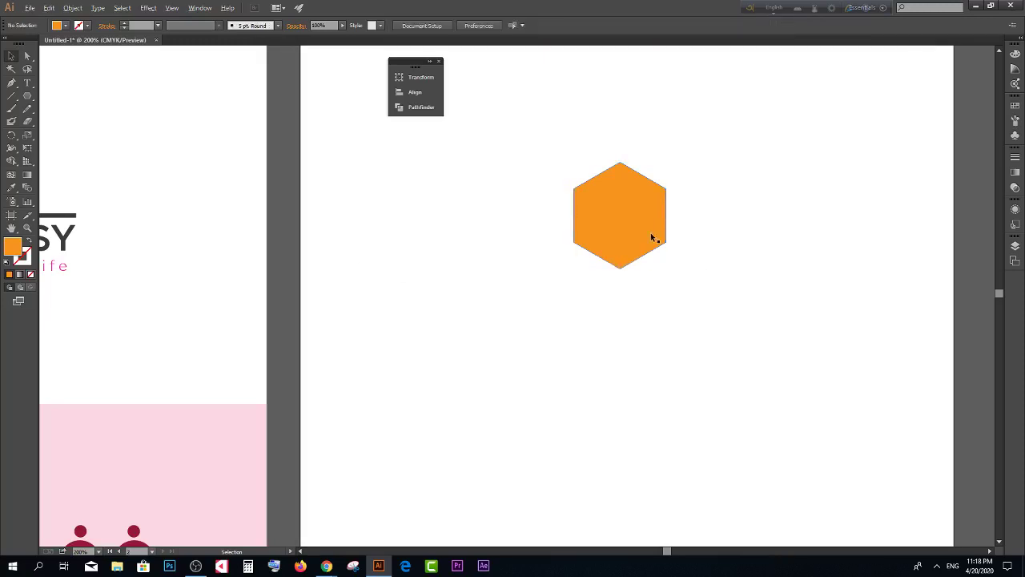
scroll(650, 232, "up", 2)
left_click(634, 232)
scroll(740, 234, "down", 2)
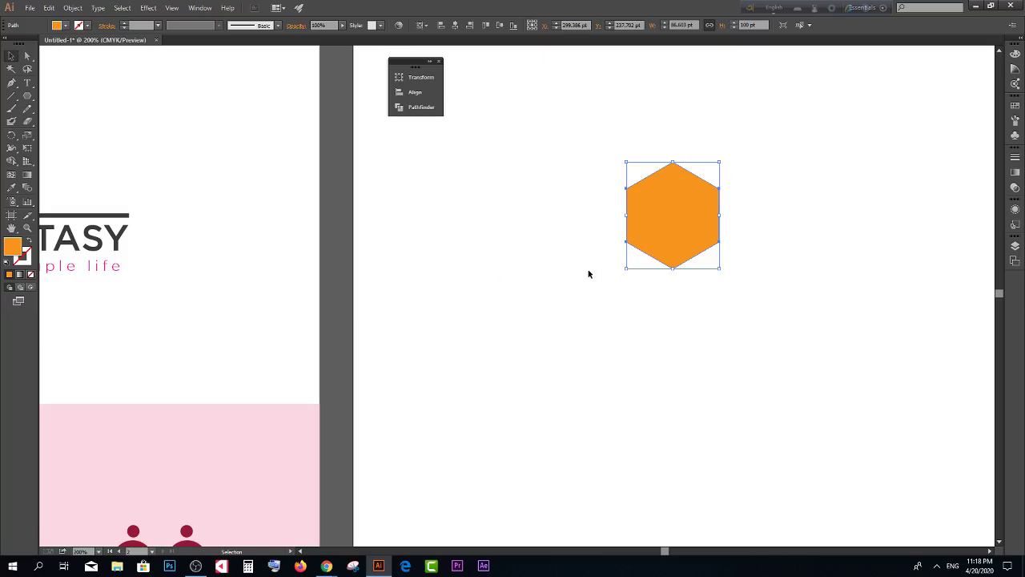
scroll(593, 273, "down", 2)
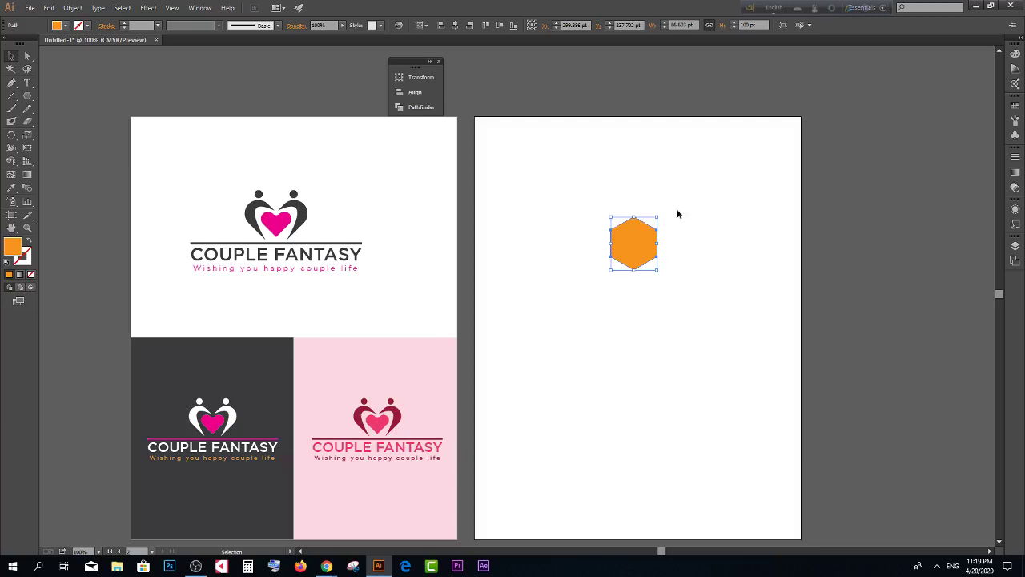
scroll(648, 265, "up", 1)
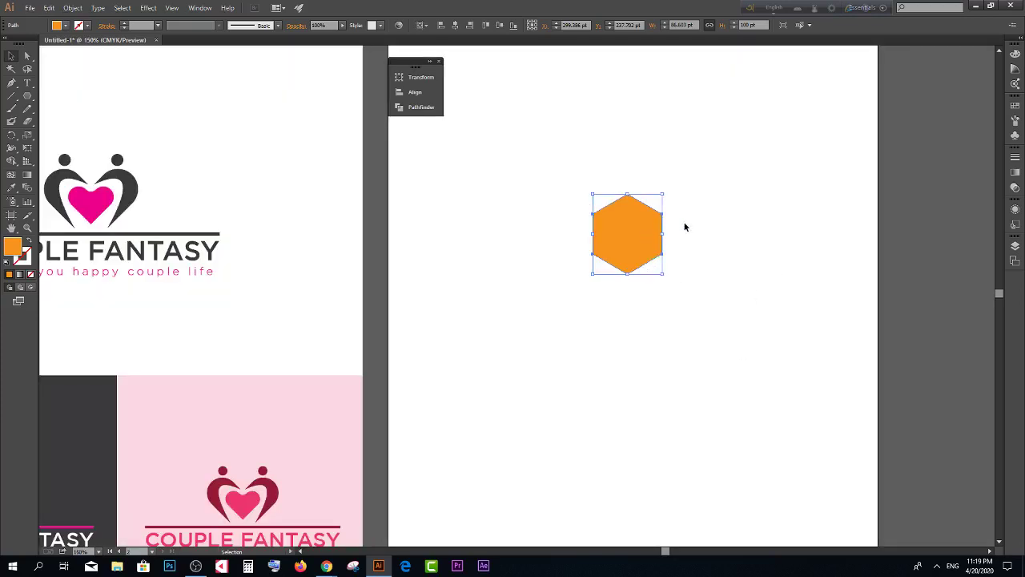
left_click(670, 236)
left_click(615, 239)
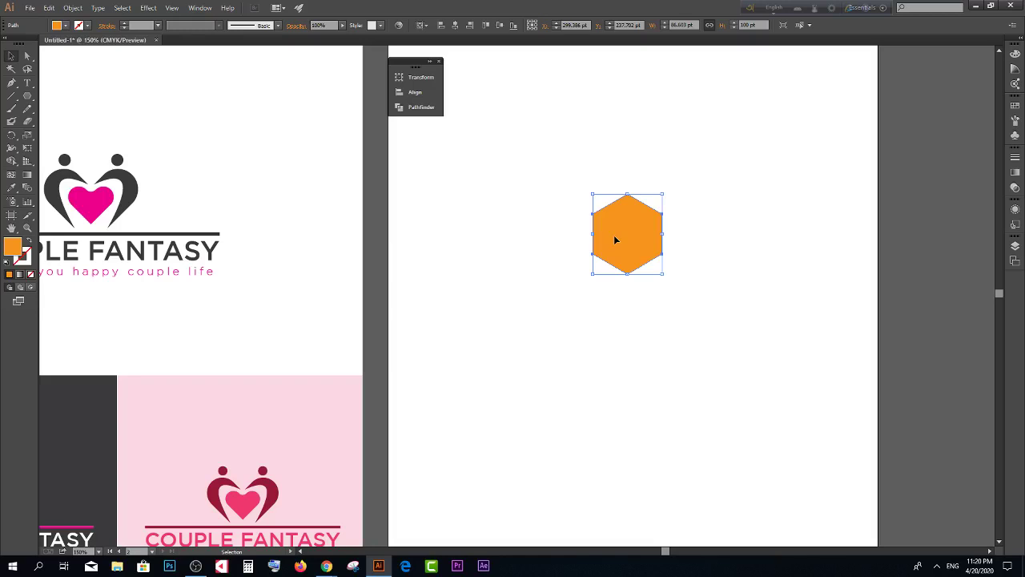
Step: Zoom in on the orange hexagon, delete its upper-left anchor with the Pen tool, then undo
left_click(512, 288)
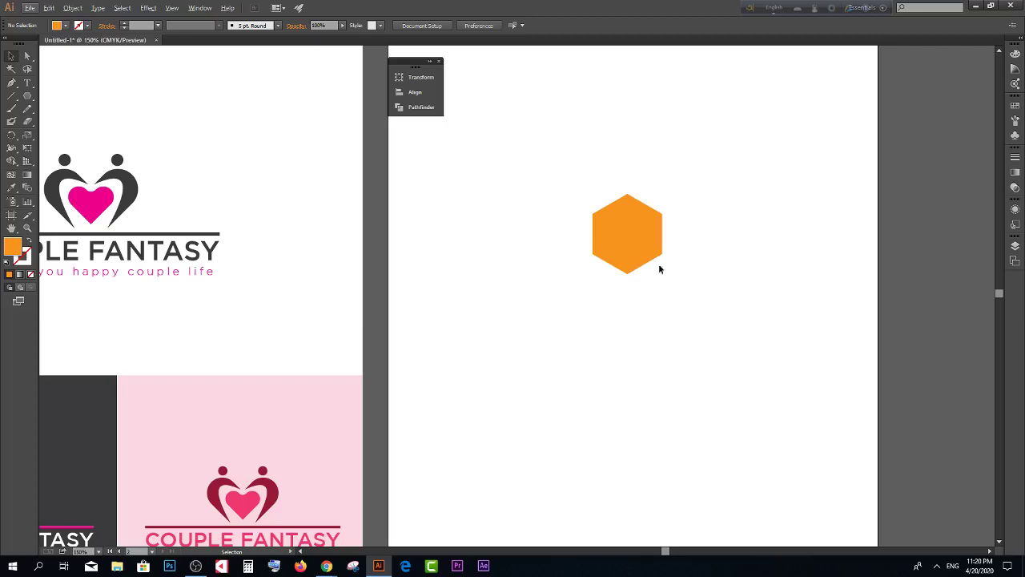
left_click(639, 224)
scroll(639, 224, "up", 2)
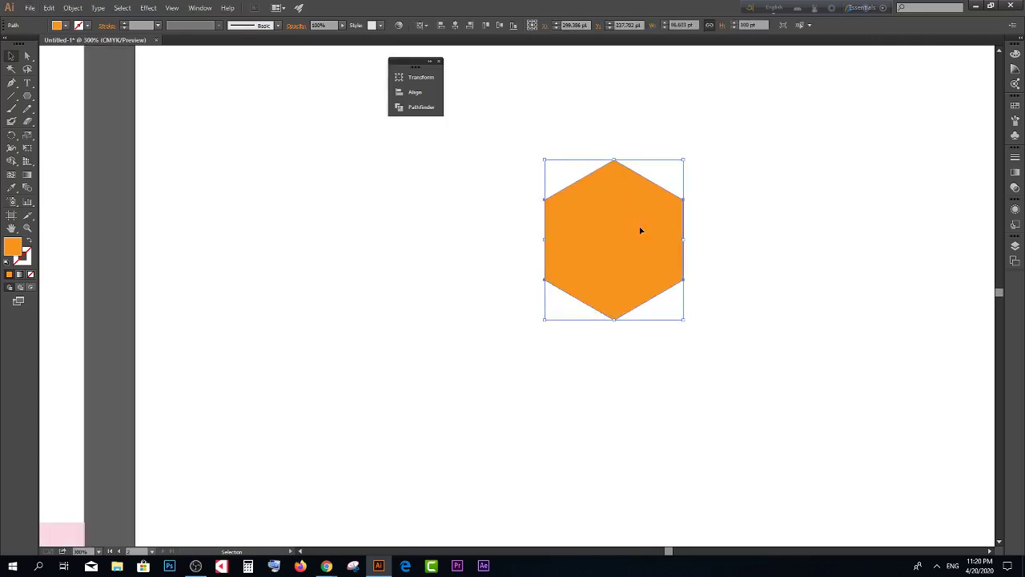
left_click(480, 233)
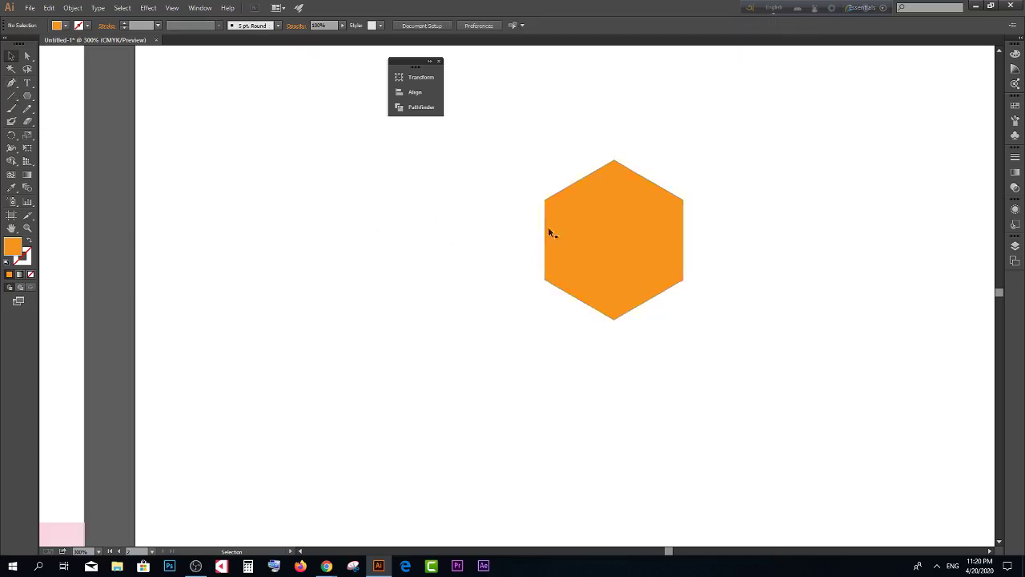
left_click(586, 225)
left_click(11, 83)
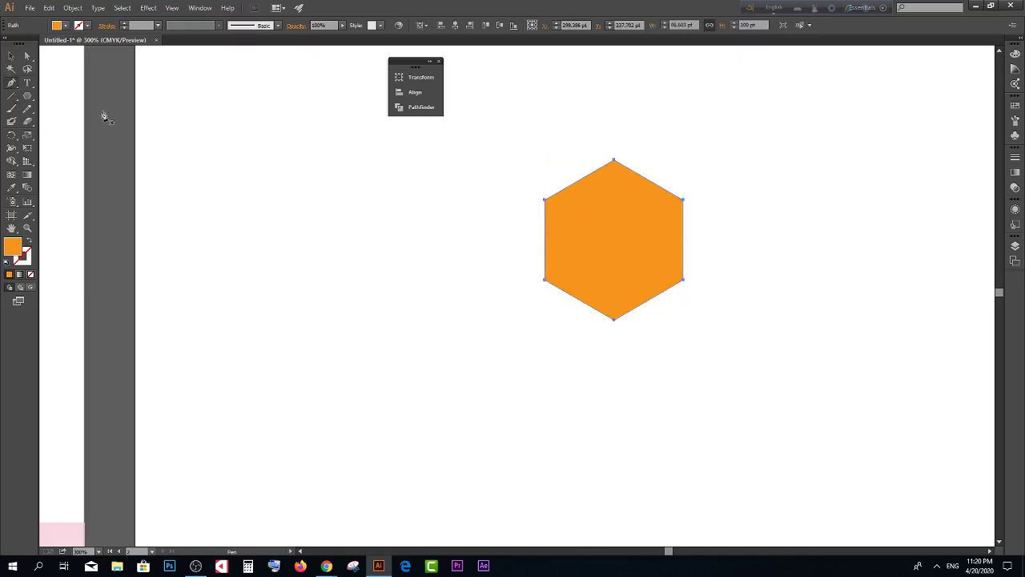
left_click(544, 201)
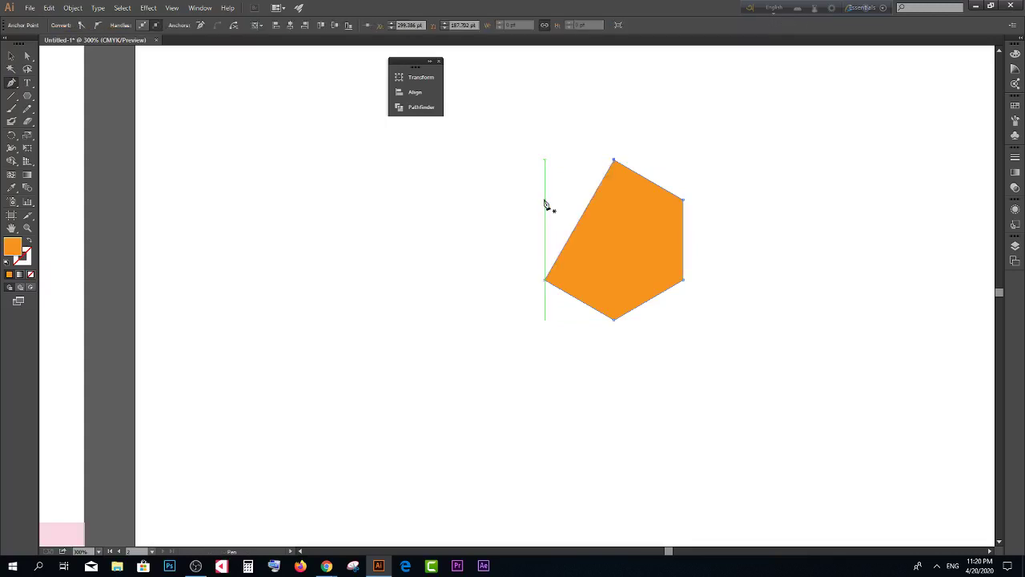
key("ctrl+z")
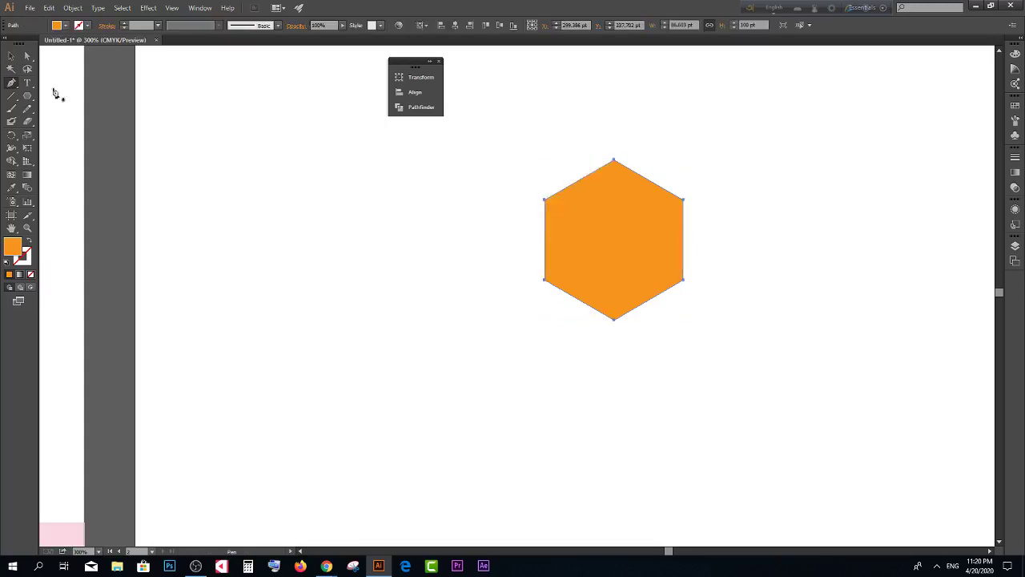
Step: Deselect the hexagon and start a new Pen path at its upper-left vertex
left_click(12, 58)
left_click(304, 210)
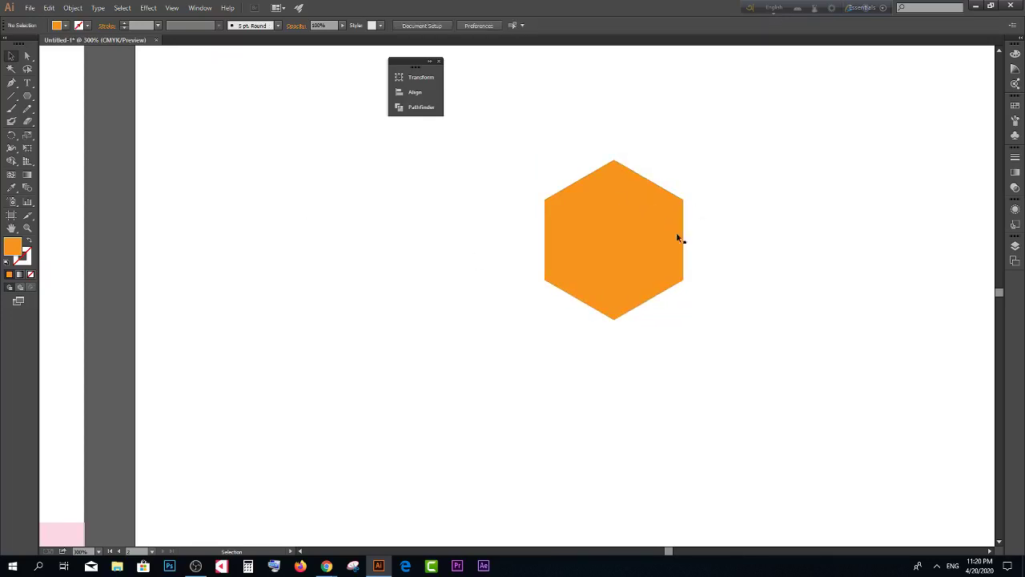
left_click(11, 82)
left_click(544, 202)
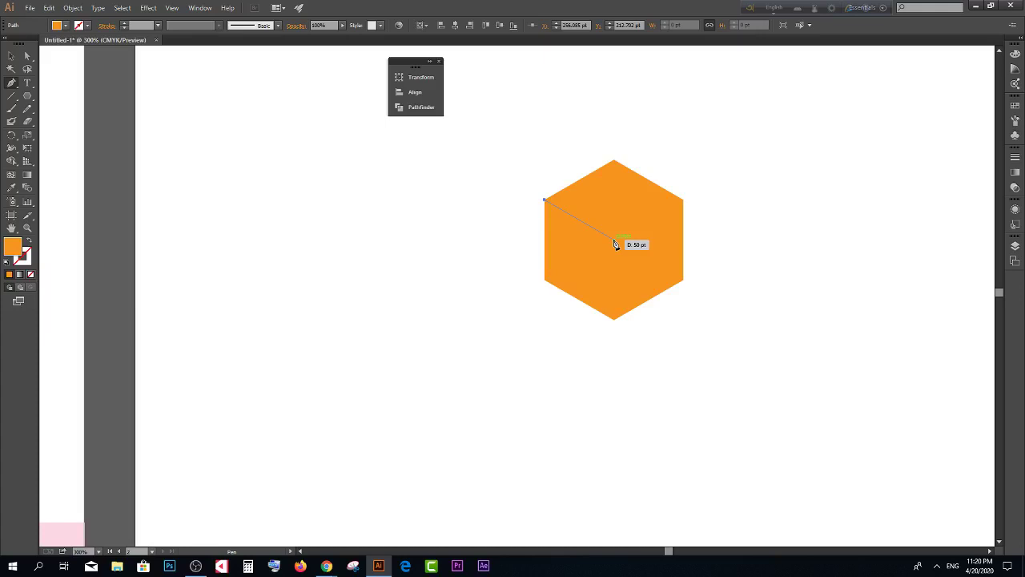
Step: Draw a closed face through the centre, bottom and lower-left vertices back to the upper-left corner
left_click(614, 240)
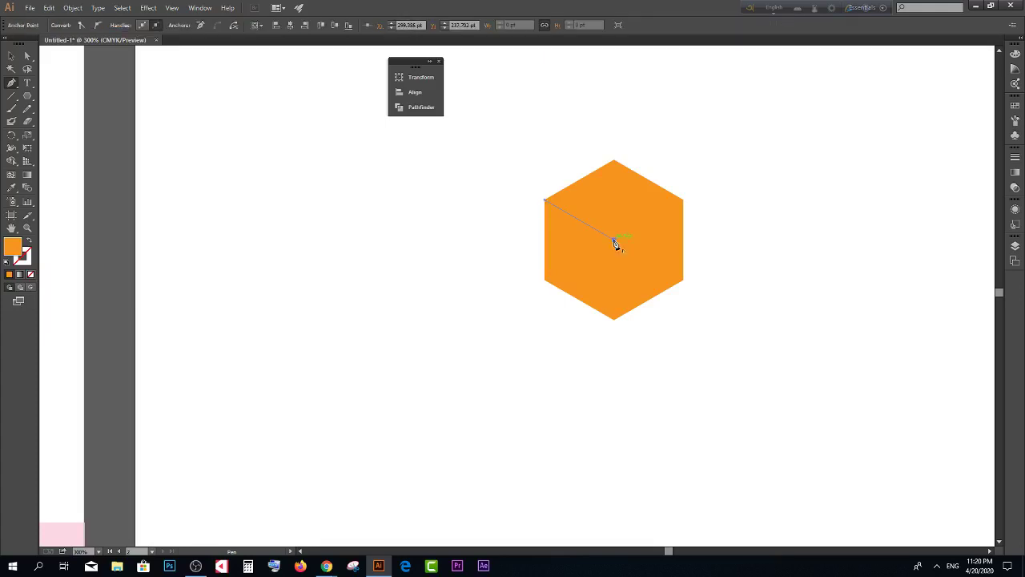
left_click(615, 320)
left_click(546, 280)
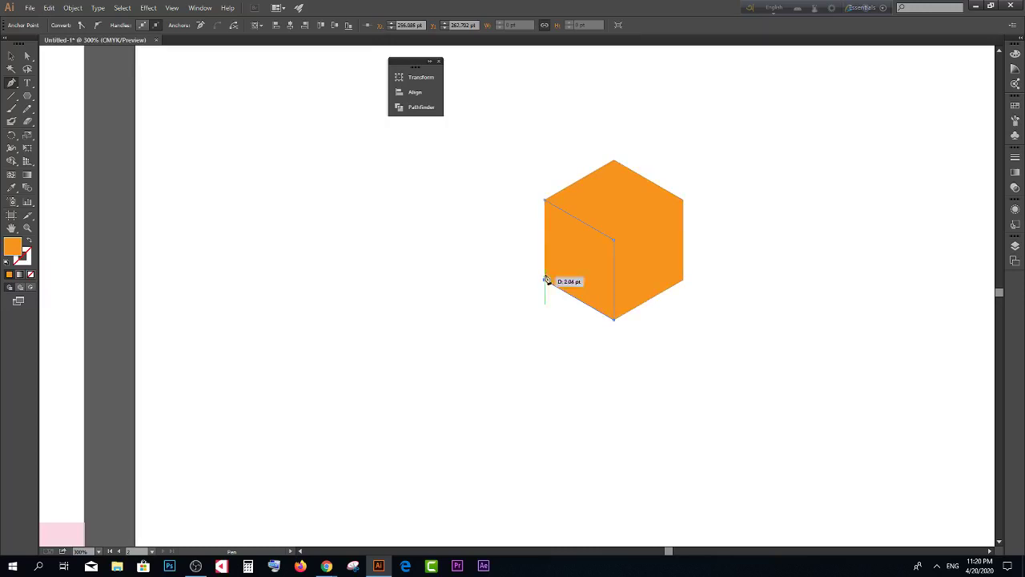
left_click(544, 201)
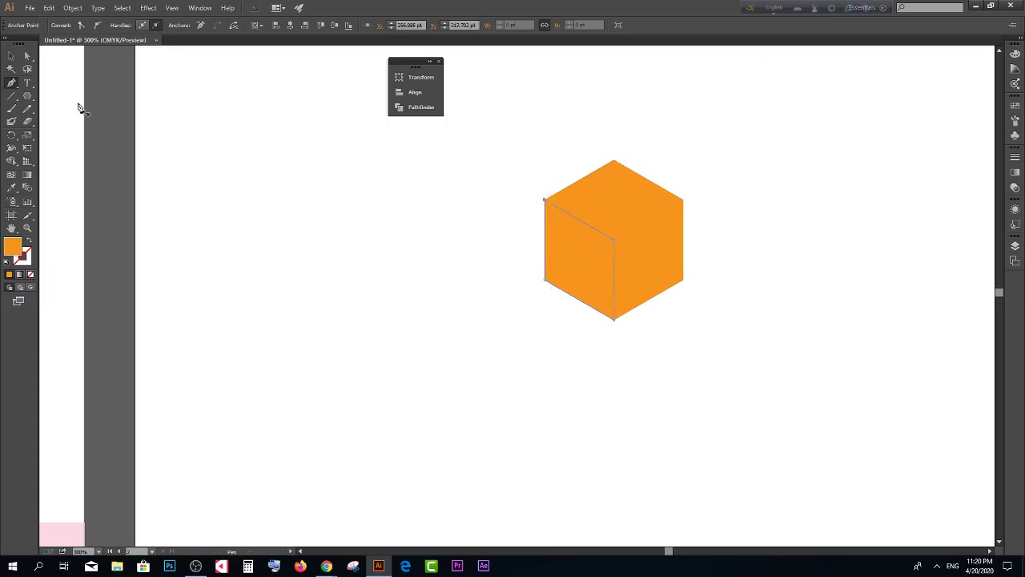
Step: Fill the new face with dark navy 000033 and deselect it
double_click(11, 246)
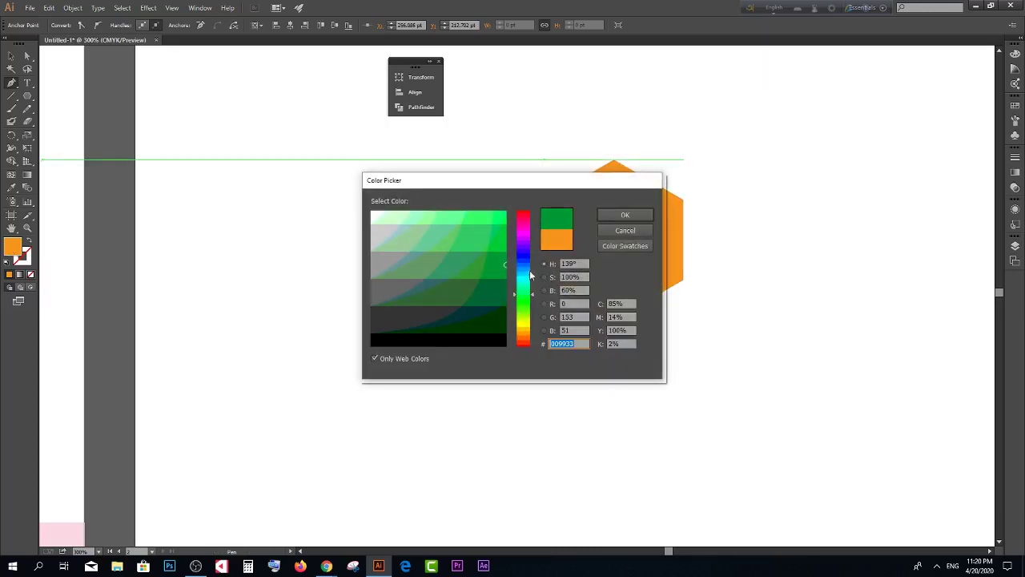
left_click(522, 261)
left_click(494, 290)
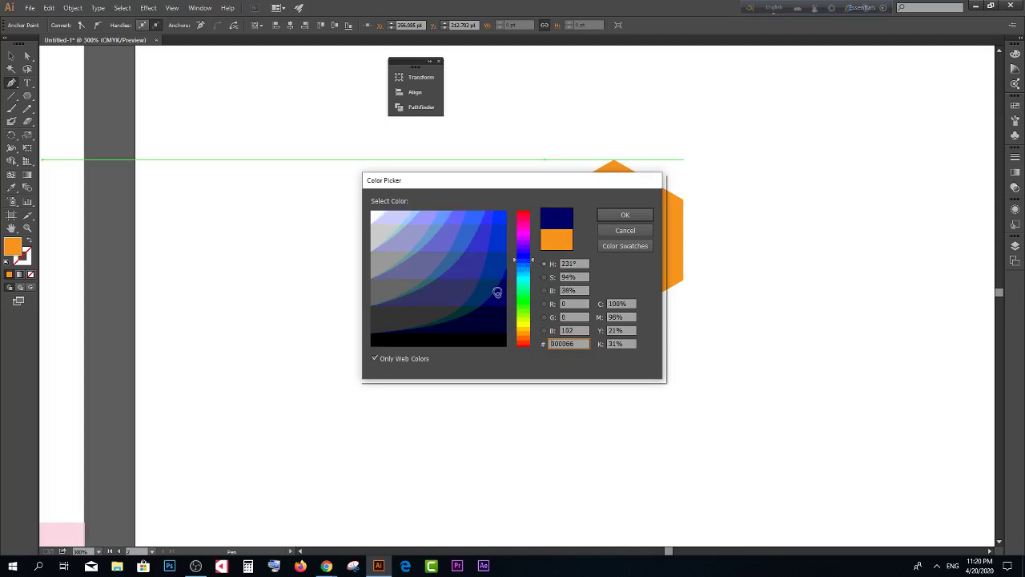
left_click(495, 318)
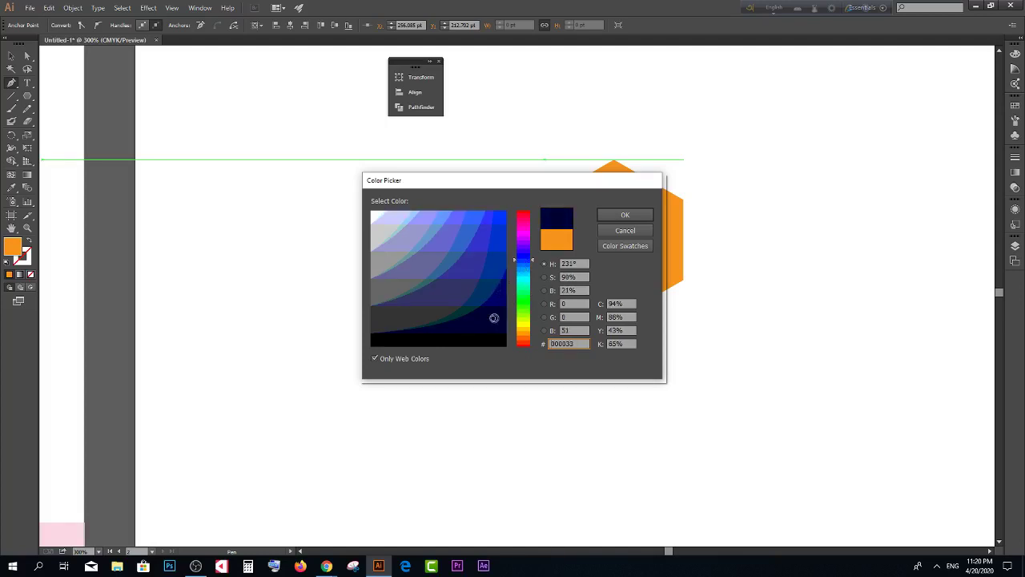
left_click(623, 217)
key("v")
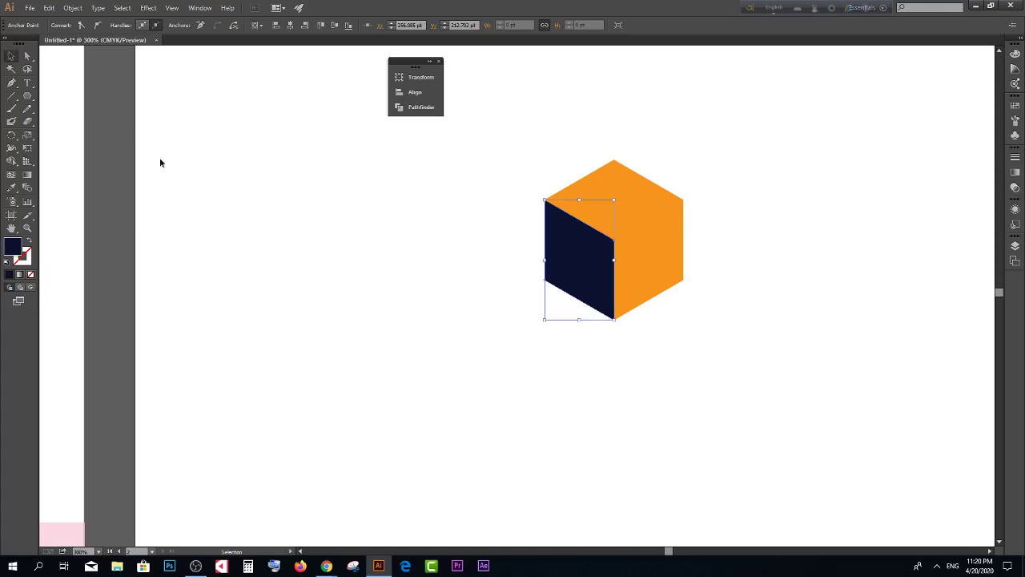
left_click(400, 268)
scroll(705, 265, "up", 1)
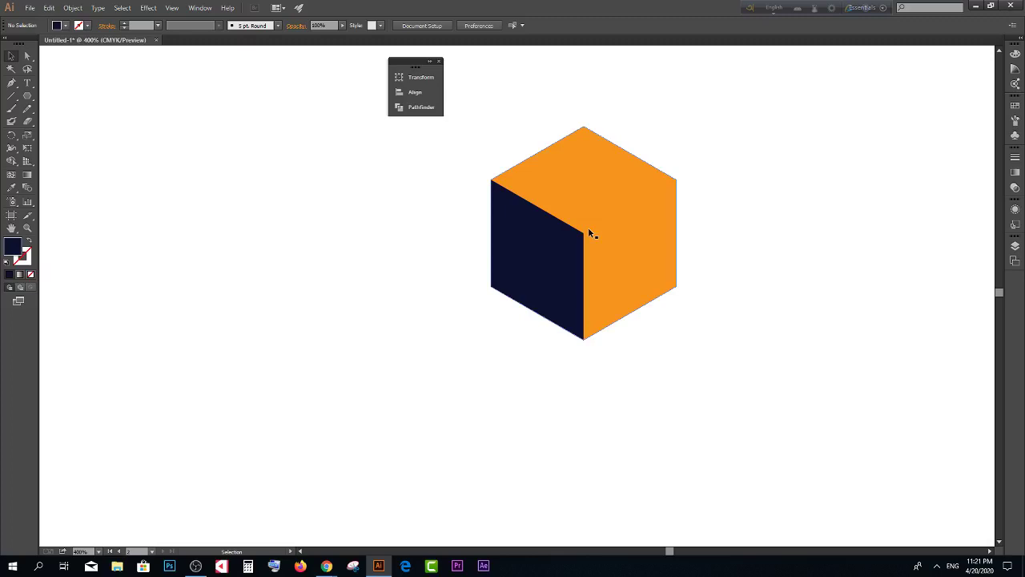
Step: Draw a small magenta circle on the cube's centre vertex
left_click_drag(28, 96, 59, 120)
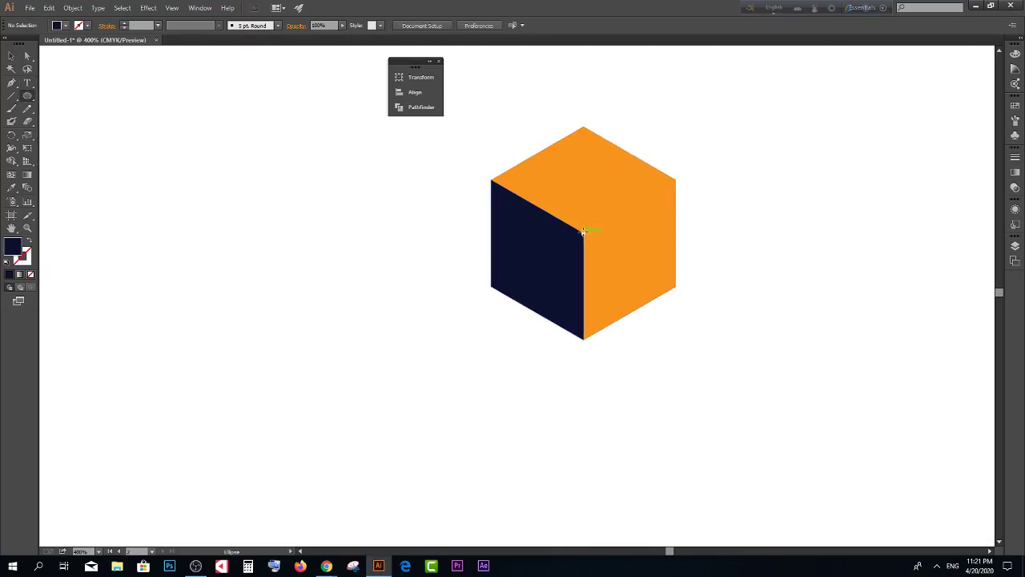
scroll(583, 232, "up", 1, "alt")
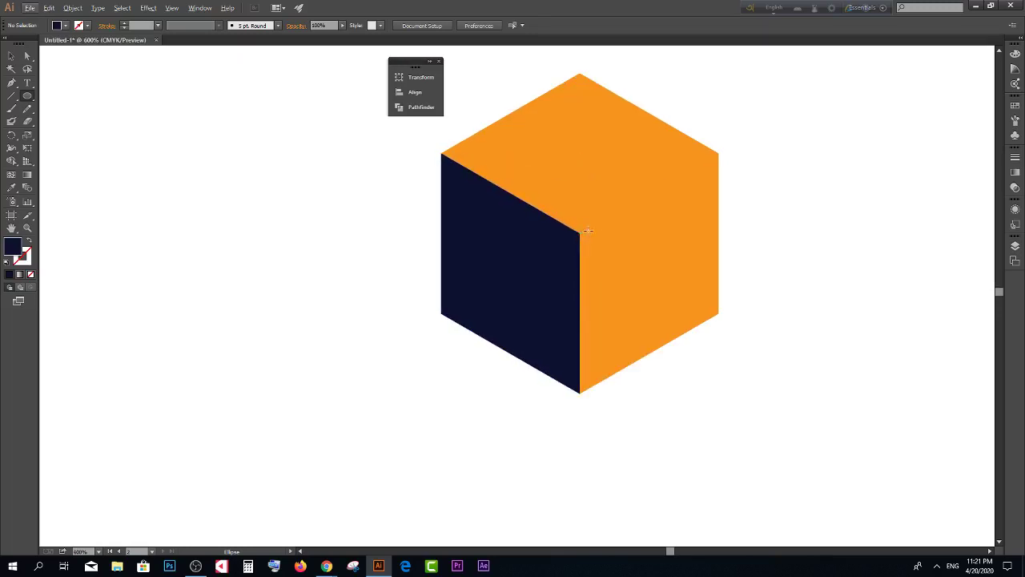
left_click_drag(582, 234, 594, 247)
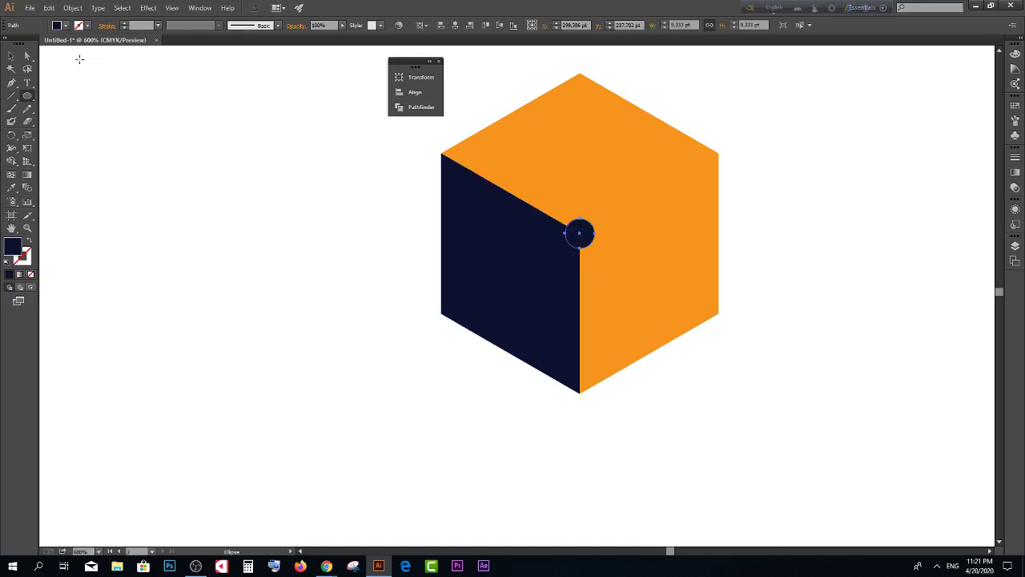
left_click(65, 26)
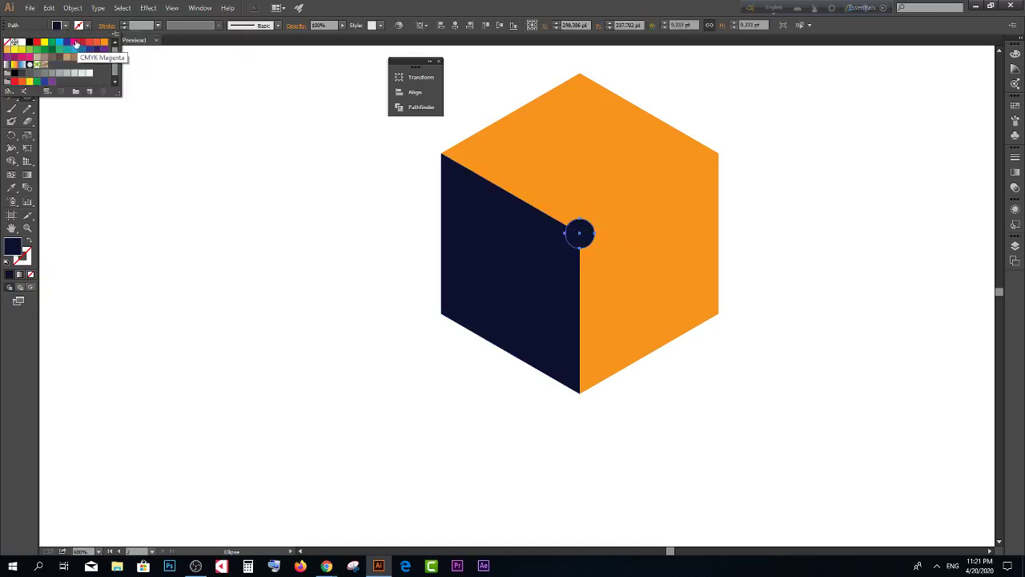
left_click(76, 43)
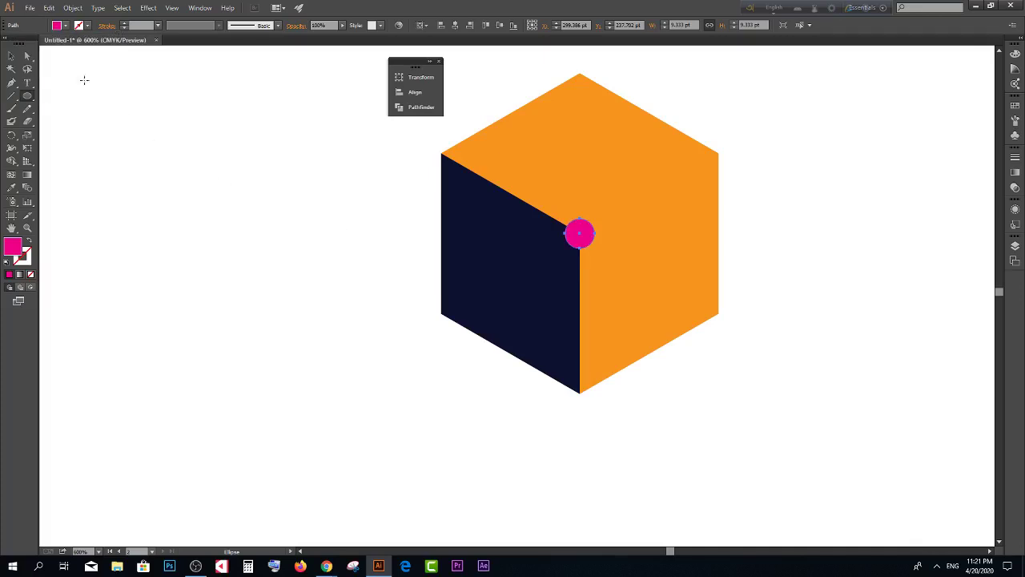
left_click(11, 56)
left_click(371, 275)
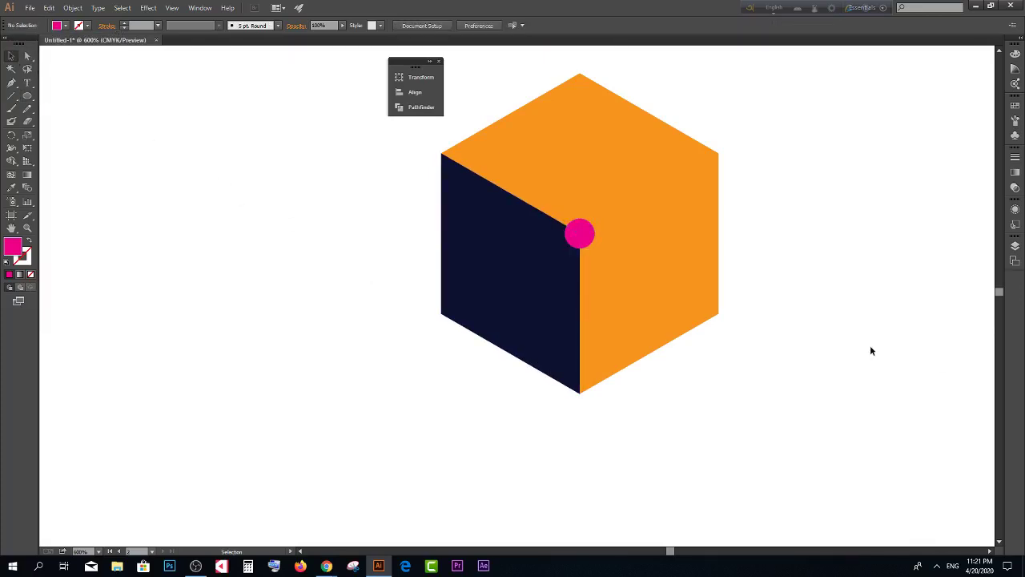
Step: Marquee-select the cube and align it to the artboard's horizontal and vertical centre
scroll(640, 213, "down", 4)
scroll(587, 190, "down", 1)
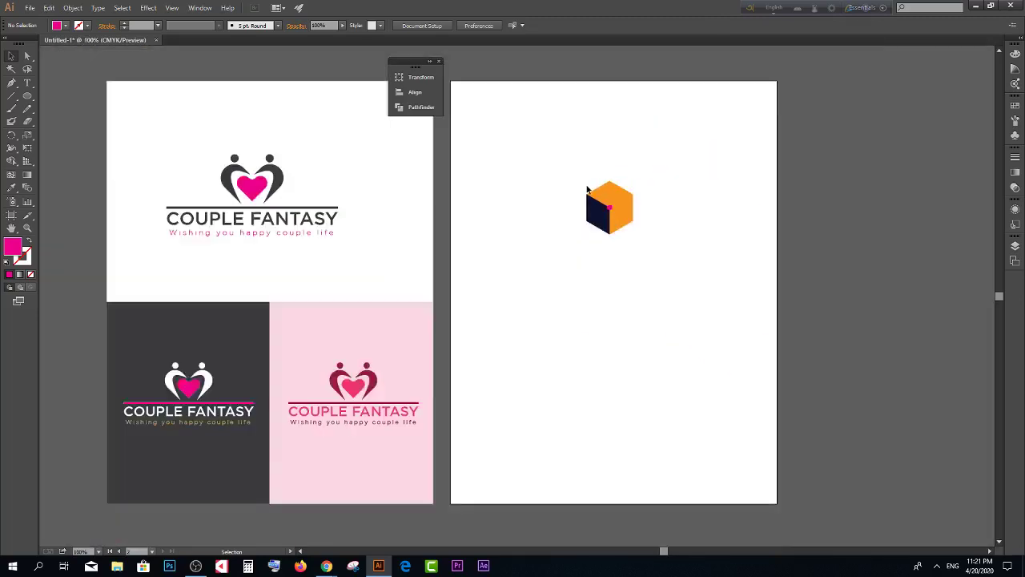
scroll(587, 190, "up", 1)
left_click_drag(521, 169, 674, 318)
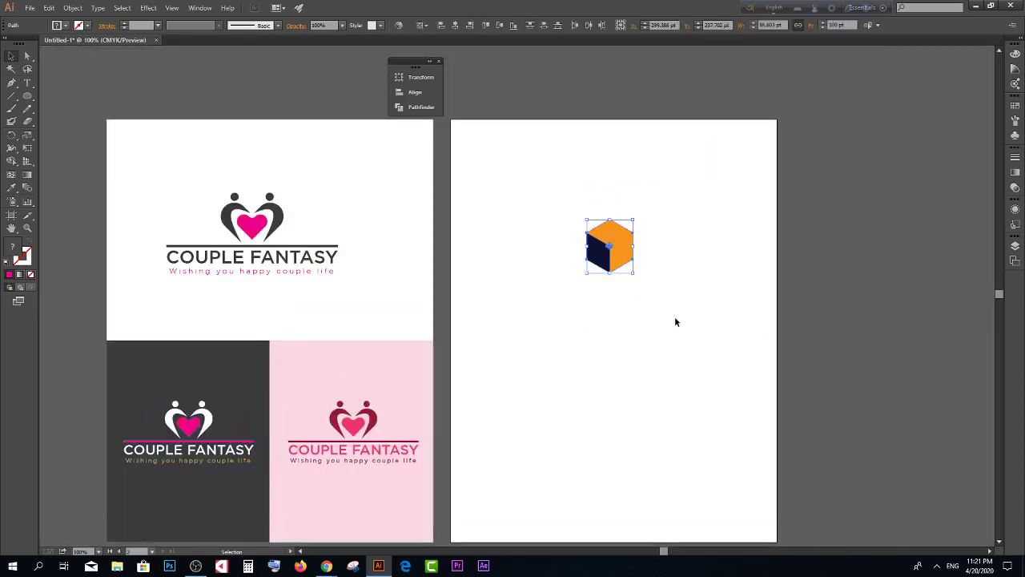
left_click(455, 25)
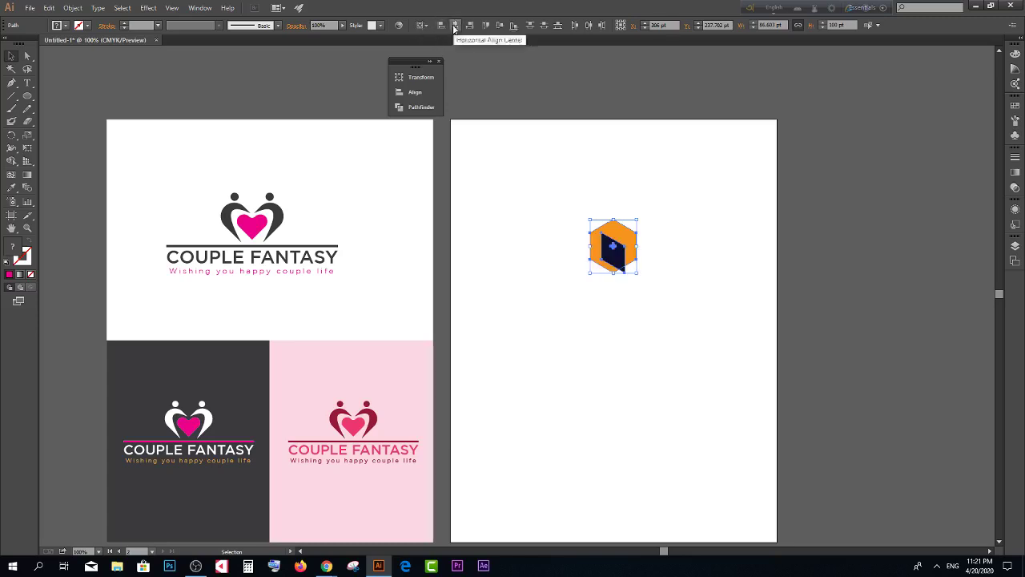
left_click(496, 25)
scroll(536, 254, "down", 1)
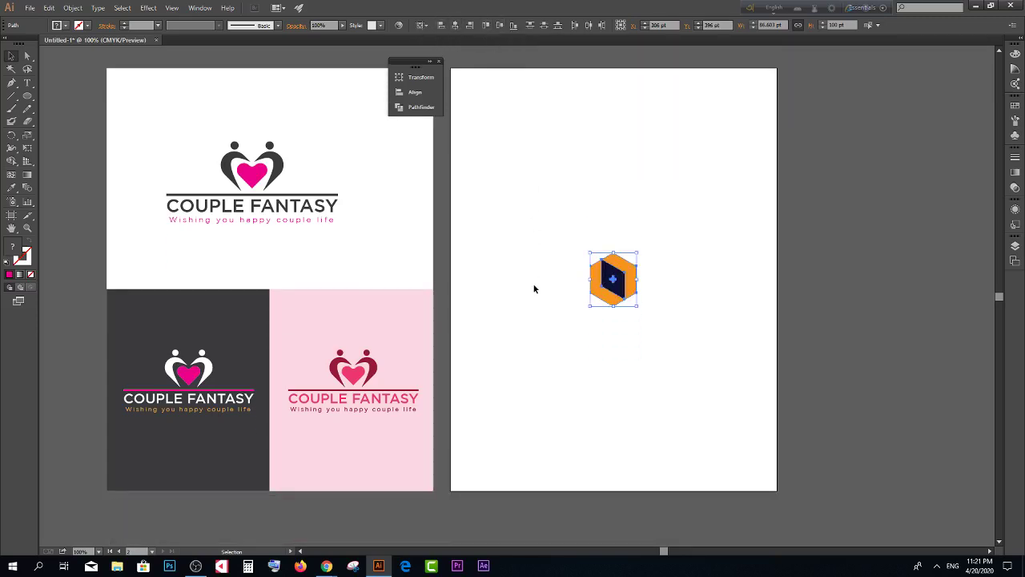
left_click(554, 306)
Step: Move the dark navy face back flush to the cube's lower-left edges
scroll(554, 306, "up", 2)
scroll(657, 261, "up", 2)
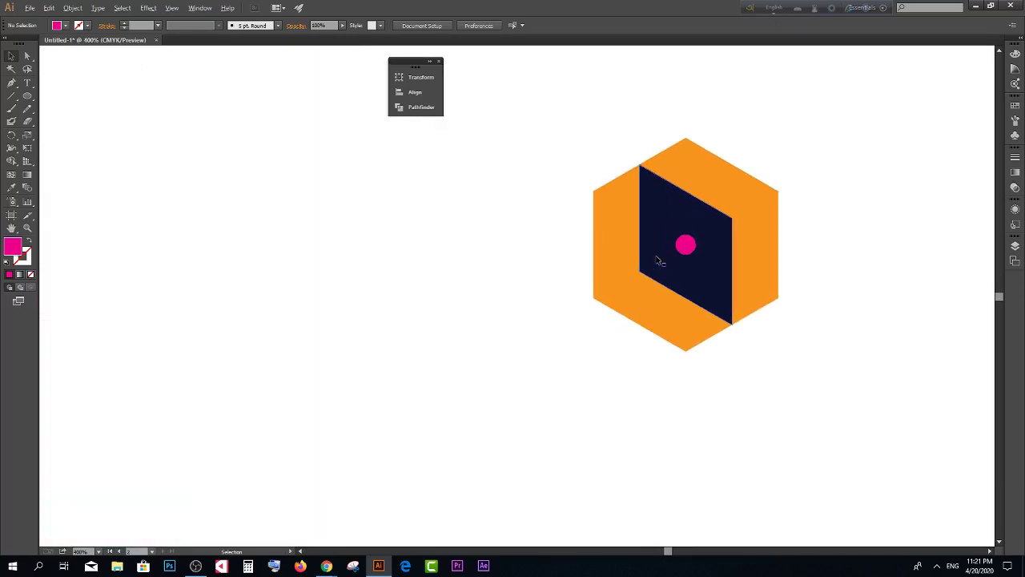
left_click_drag(657, 262, 609, 278)
key("ctrl+shift+a")
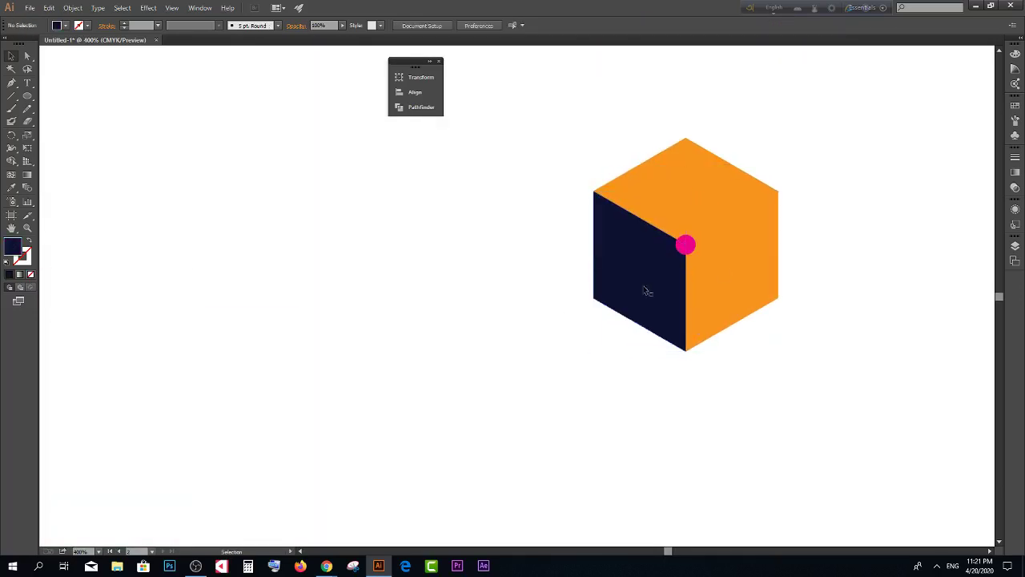
scroll(698, 256, "up", 1)
scroll(677, 247, "down", 1)
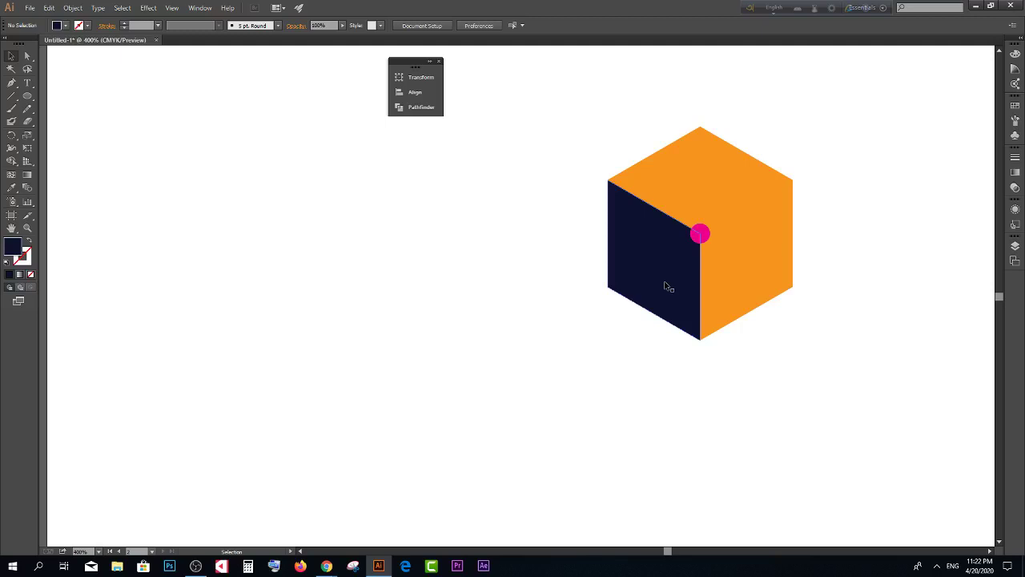
Step: Round the navy face's middle corner into a large curve using its live corner widget
left_click(670, 264)
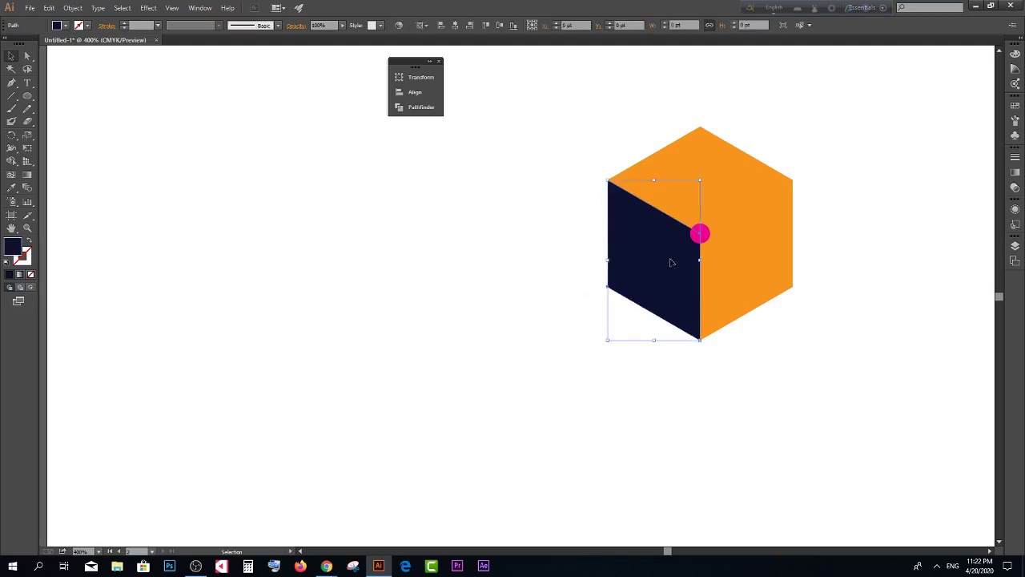
scroll(671, 261, "up", 1)
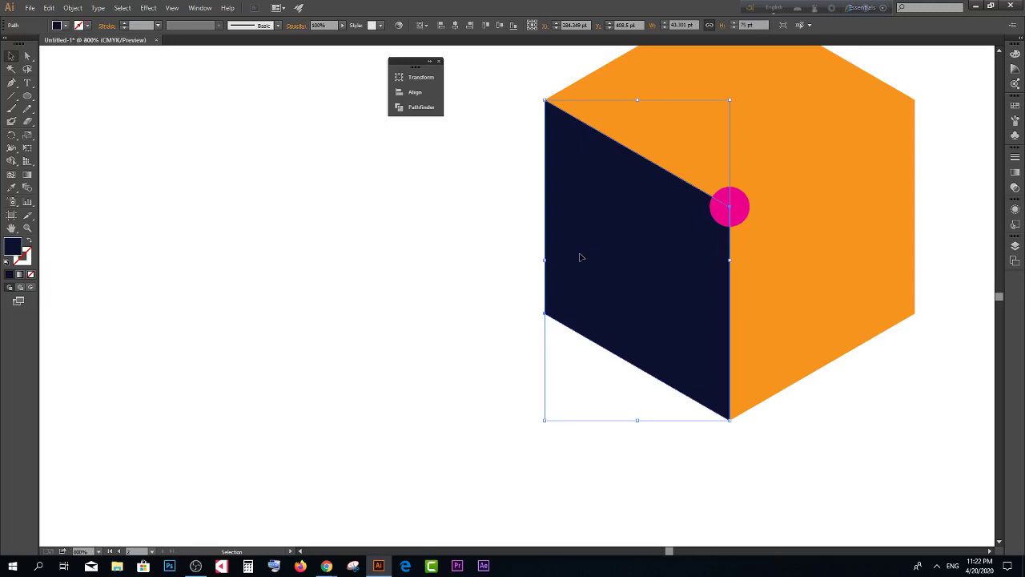
left_click(422, 223)
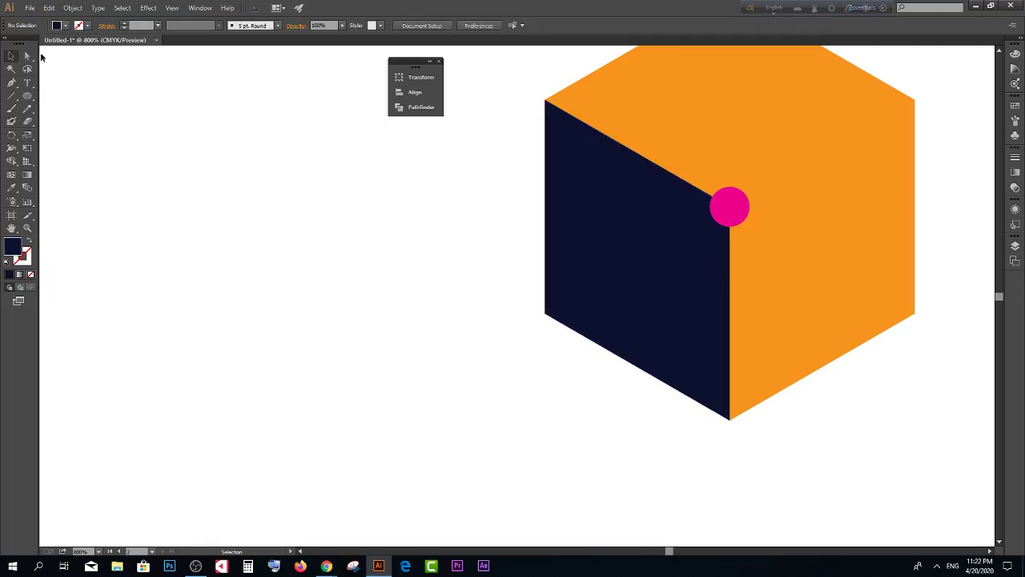
left_click(556, 204)
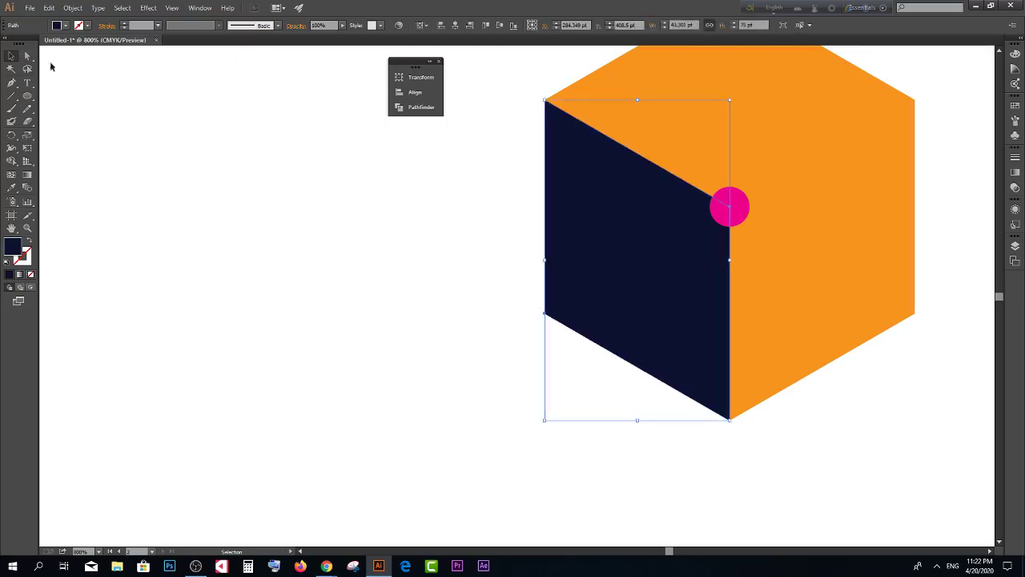
left_click(27, 55)
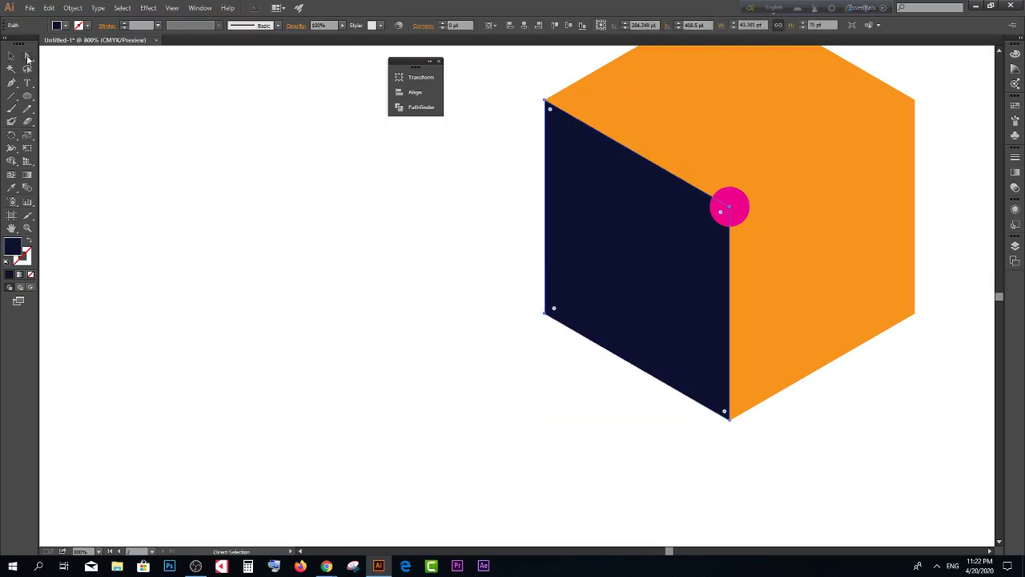
left_click(728, 212)
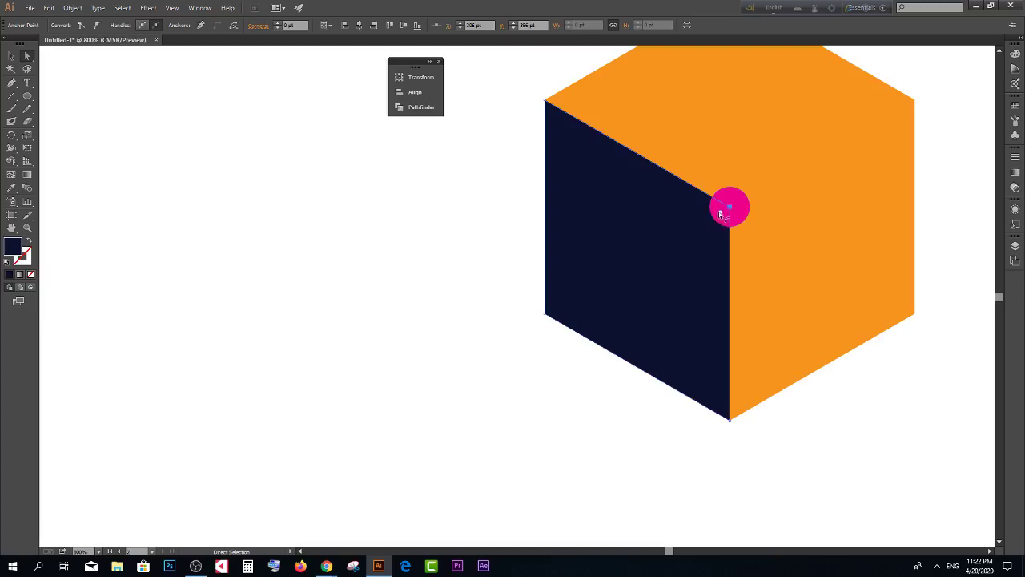
mouse_move(720, 216)
left_mouse_down()
mouse_move(399, 355)
mouse_move(461, 330)
left_mouse_up()
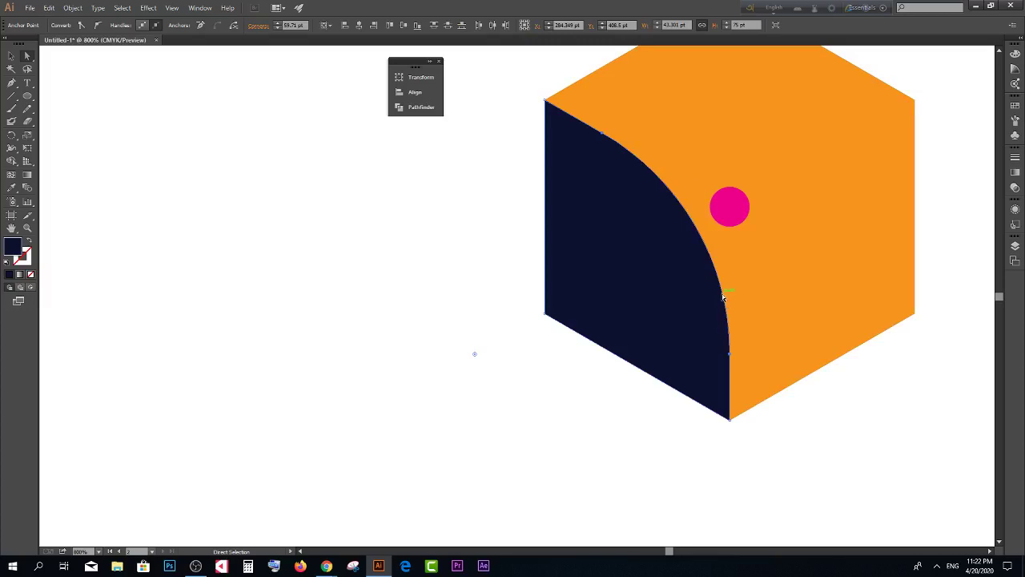
Step: Slightly round the navy face's lower-left corner
left_click(546, 315)
left_click_drag(553, 310, 652, 259)
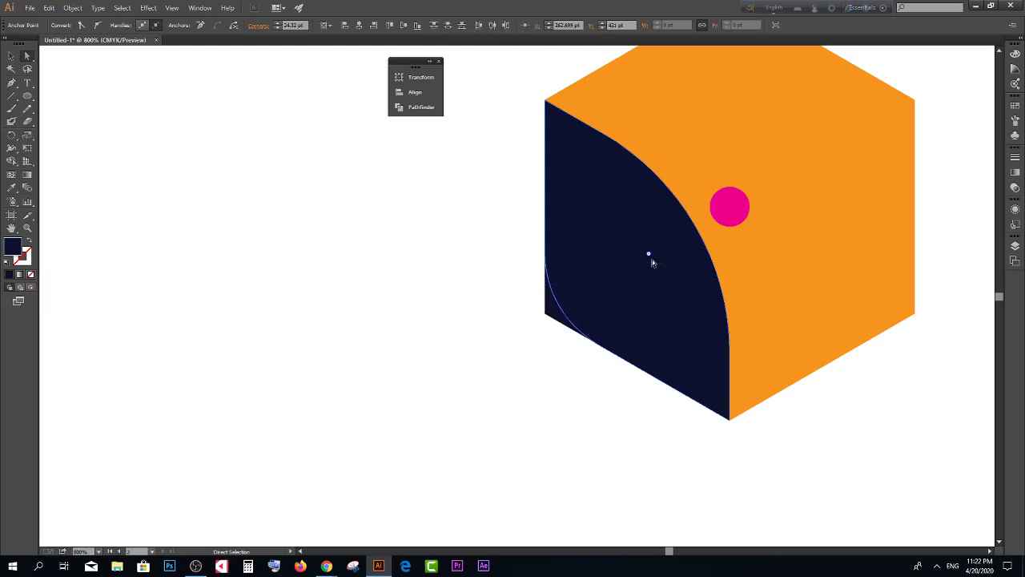
left_click(11, 55)
scroll(681, 320, "down", 1)
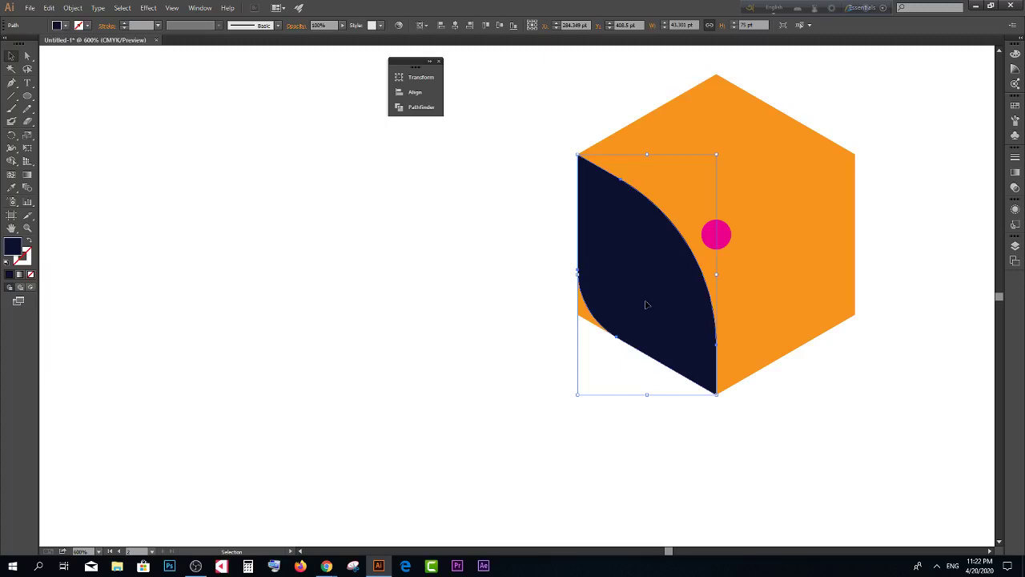
Step: Make two 120° rotated copies of the navy face around the pink dot, forming three petals
left_click(456, 300)
left_click(644, 287)
left_click(12, 136)
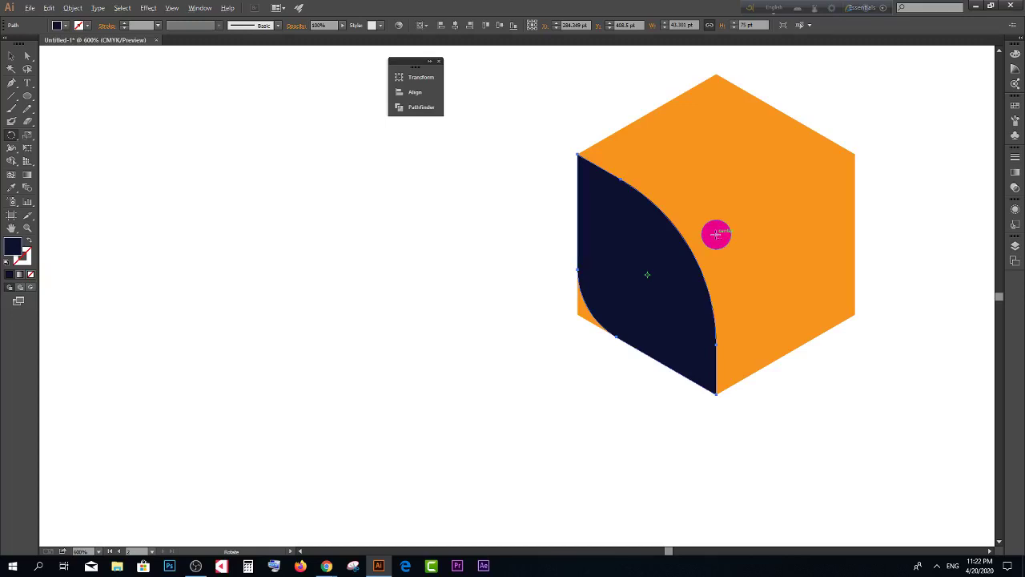
left_click(716, 234, "alt")
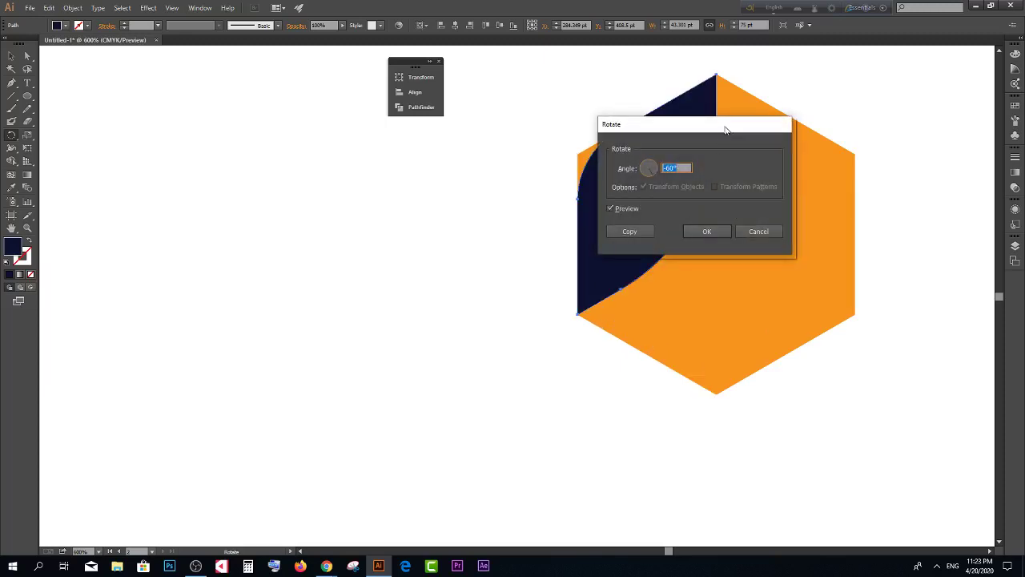
mouse_move(723, 131)
left_mouse_down()
mouse_move(938, 187)
mouse_move(895, 254)
left_mouse_up()
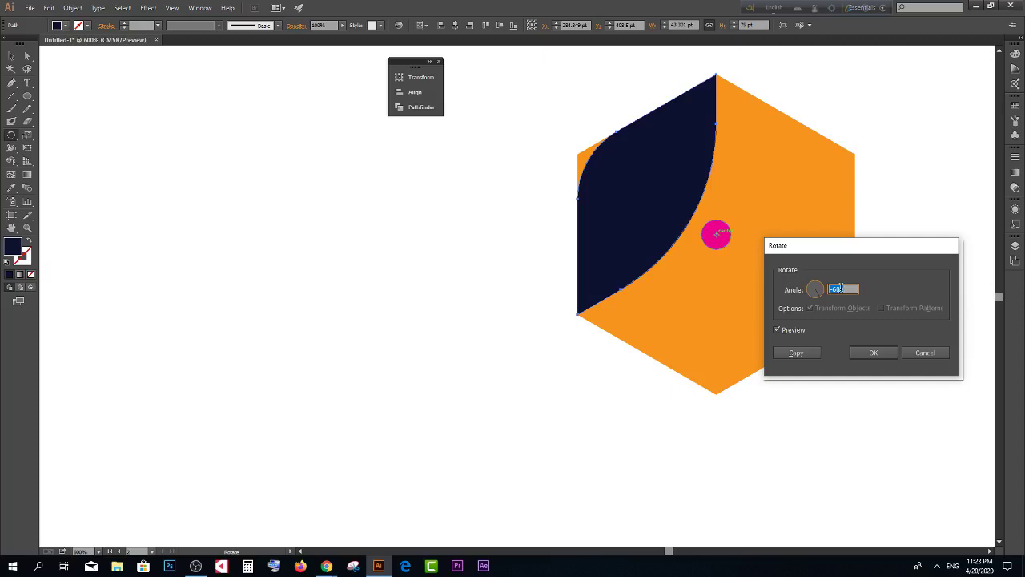
type("360")
left_click(796, 353)
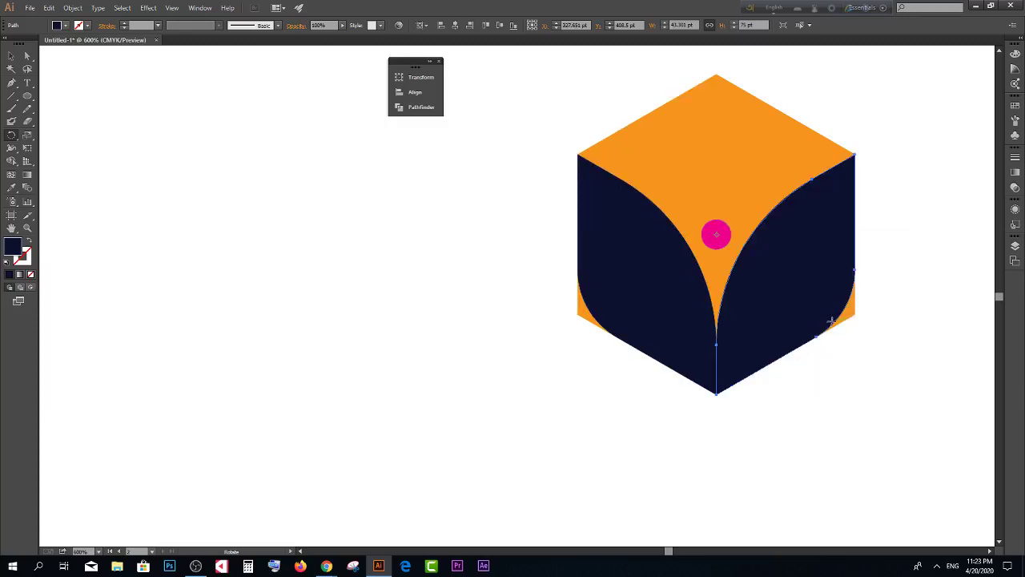
key("ctrl+d")
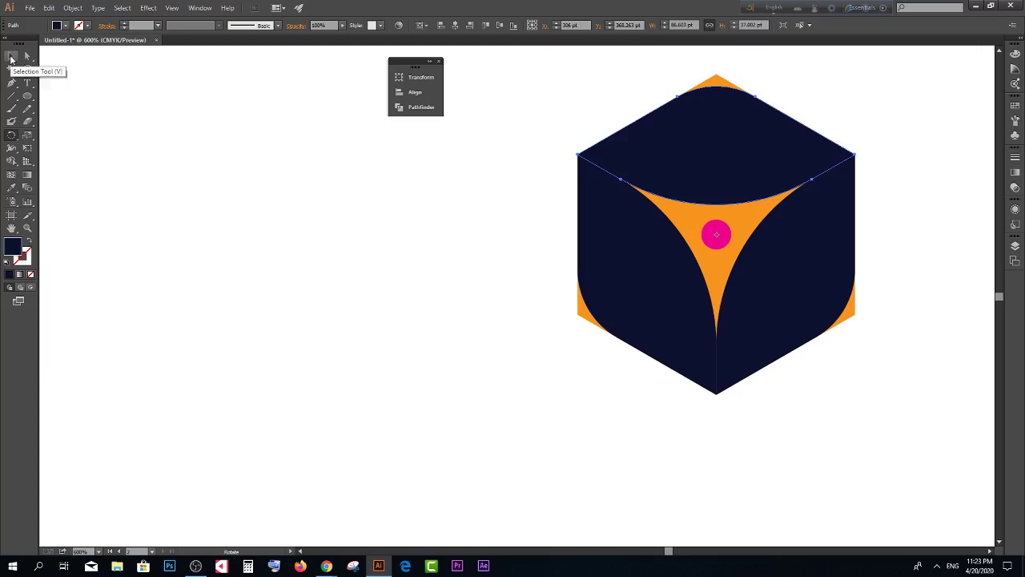
Step: Pull the orange hexagon out to the left of the navy logo
left_click(11, 56)
left_click(501, 314)
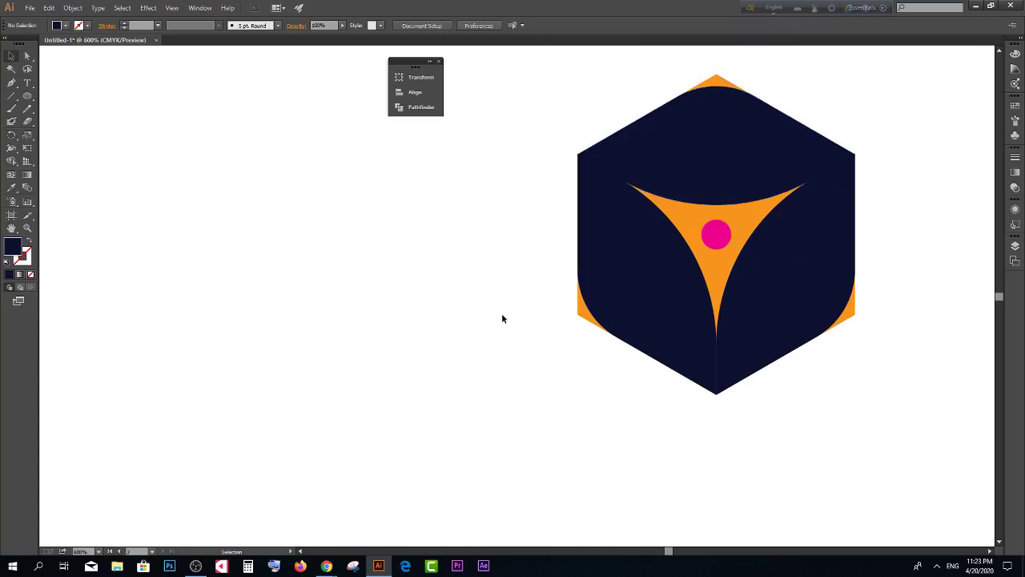
left_click(684, 218)
key("ctrl+minus")
left_click_drag(684, 218, 228, 239)
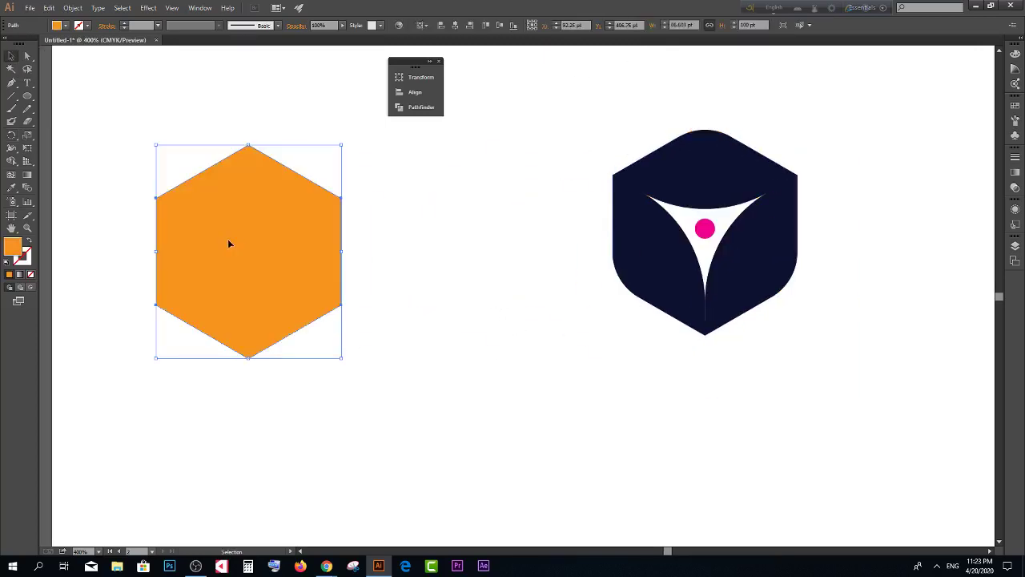
left_click(538, 314)
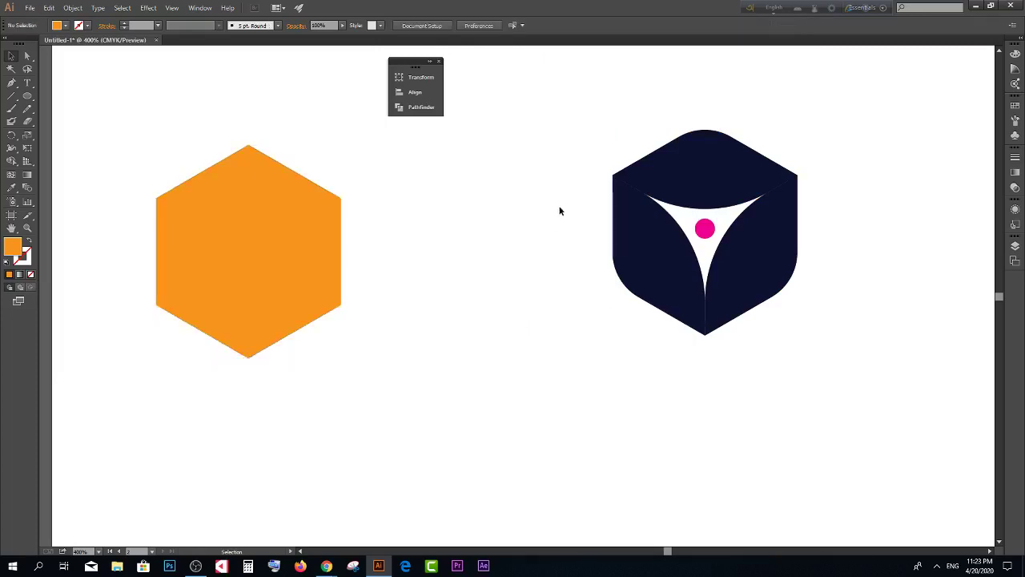
key("ctrl+minus")
Step: Marquee-select the navy logo and Alt-drag a duplicate below it
left_click_drag(531, 135, 829, 282)
left_click_drag(553, 137, 750, 281)
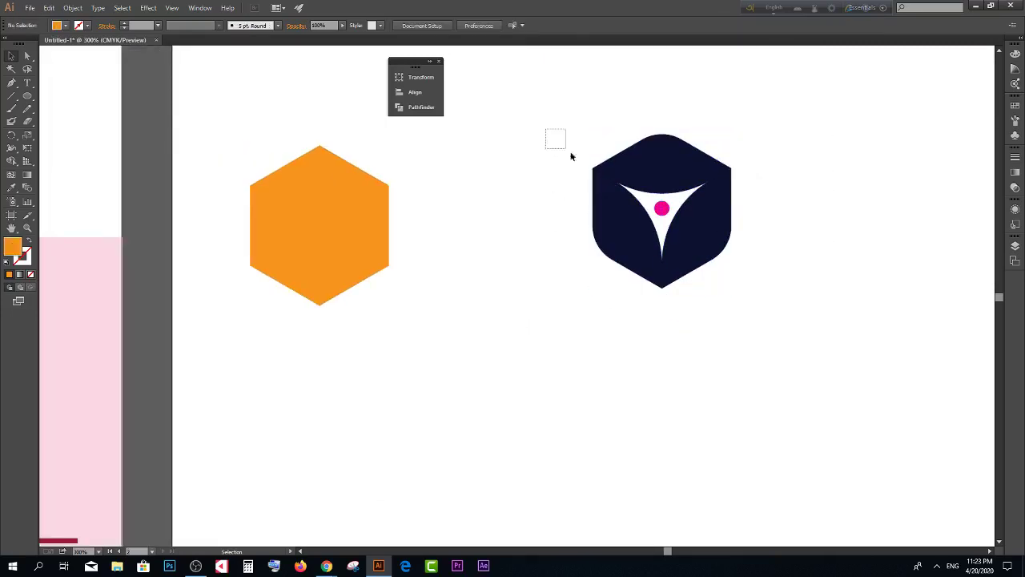
scroll(750, 281, "down", 1)
left_click_drag(707, 199, 588, 362)
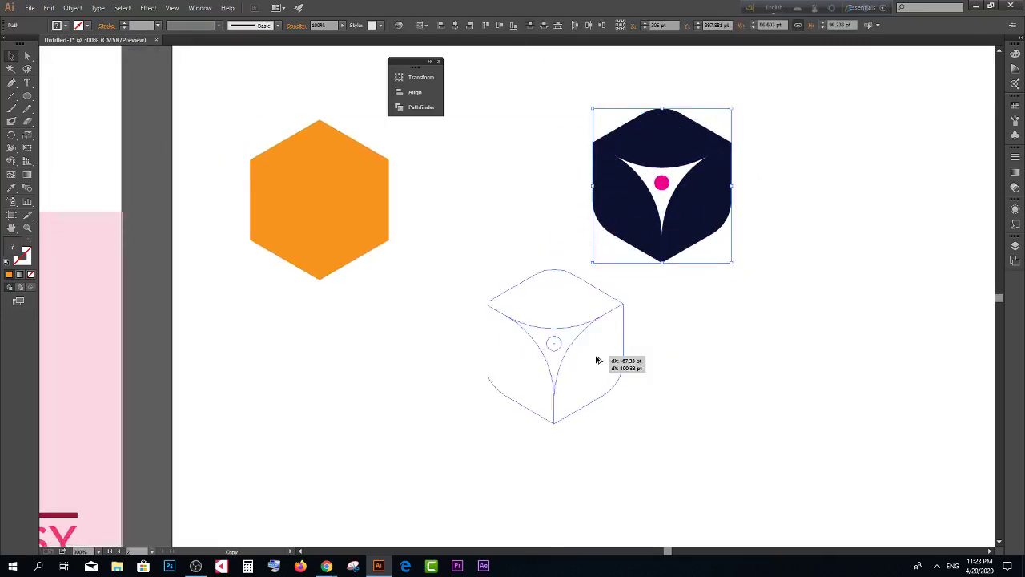
left_click(691, 341)
scroll(691, 342, "down", 2)
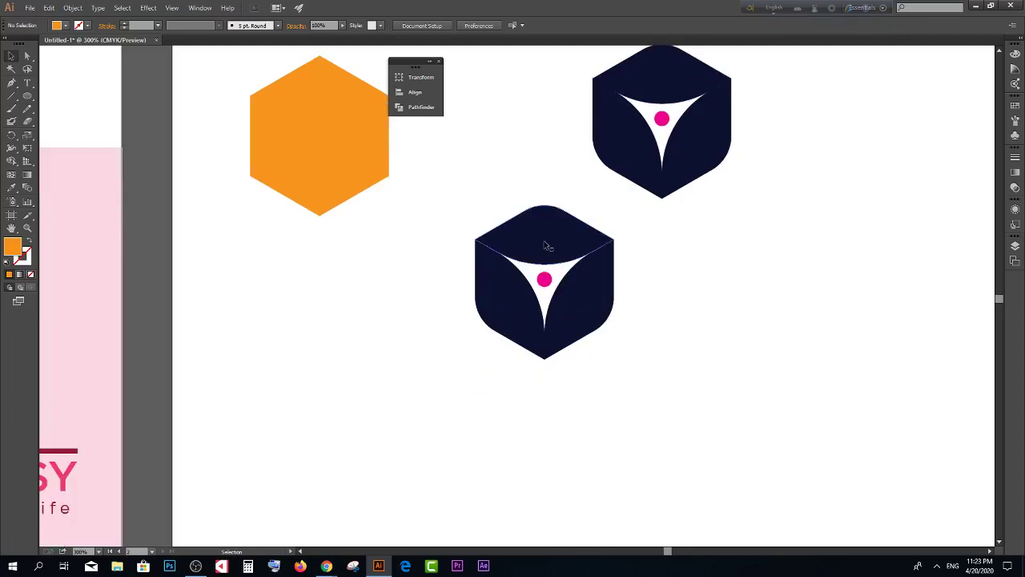
scroll(545, 245, "up", 1)
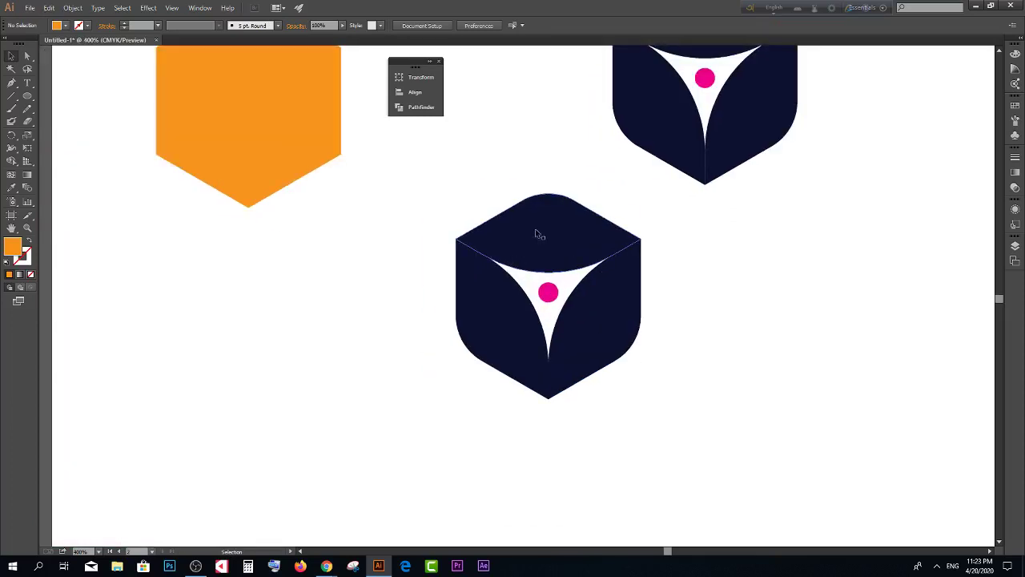
left_click(551, 236)
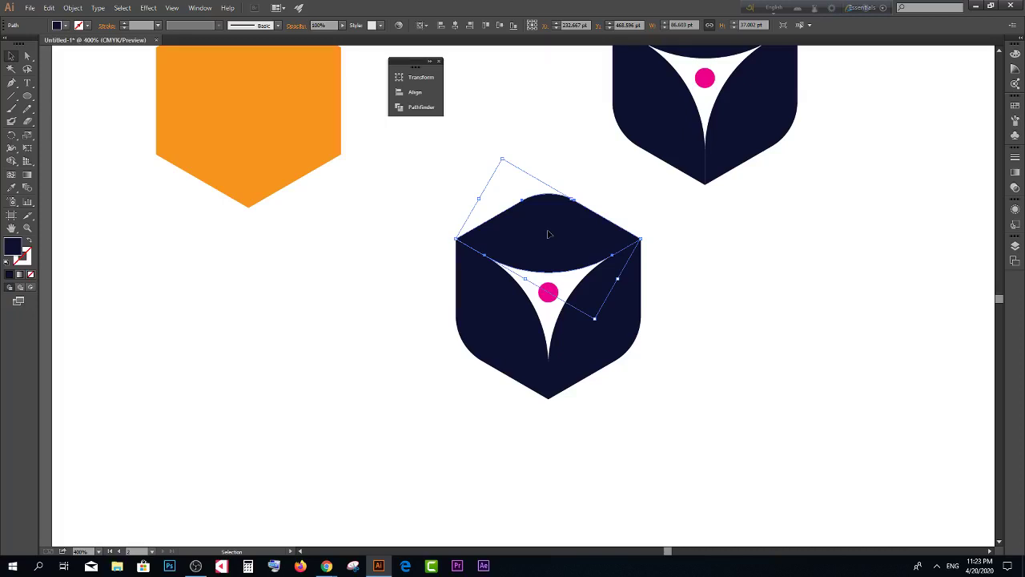
Step: Nudge the copy's top, left and right faces apart to leave white gaps
key("Up")
key("Up")
key("Up")
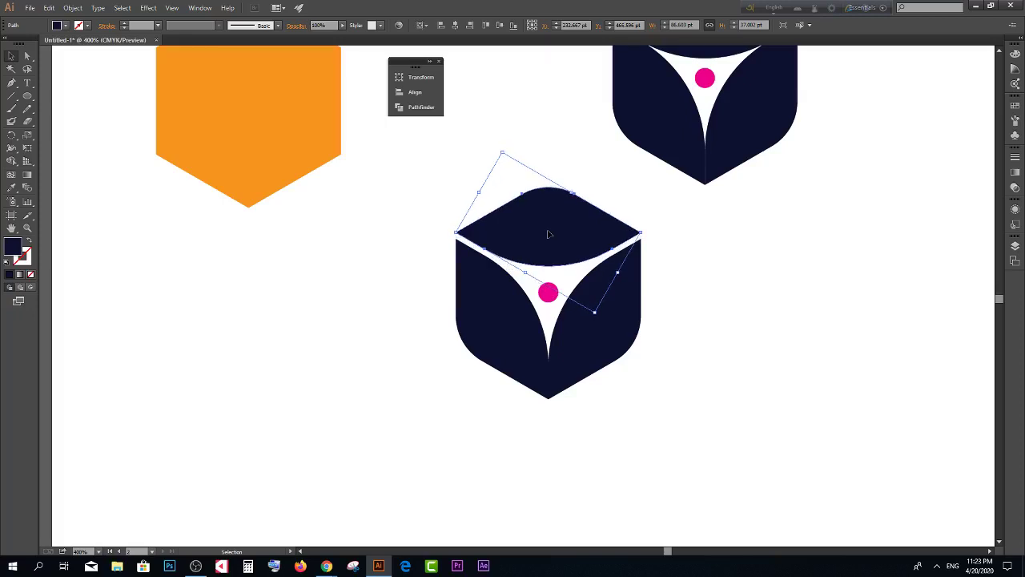
left_click(385, 287)
left_click(467, 301)
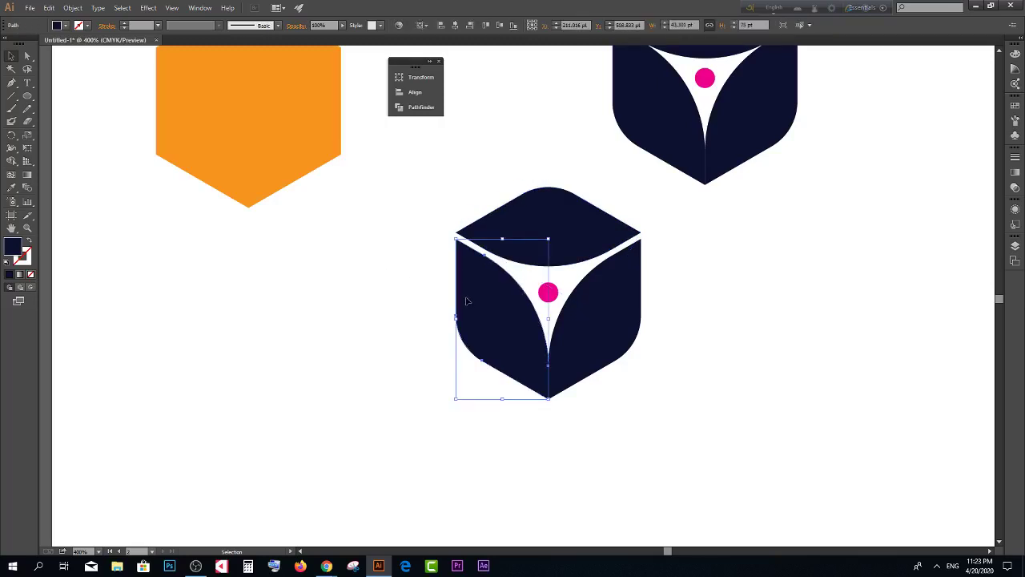
key("Left")
key("Left")
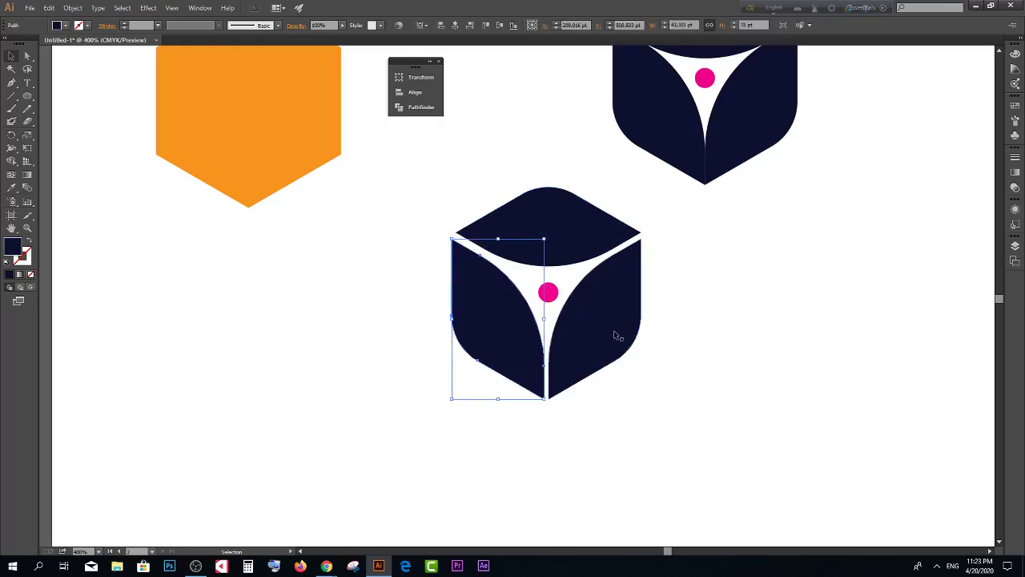
left_click(600, 327)
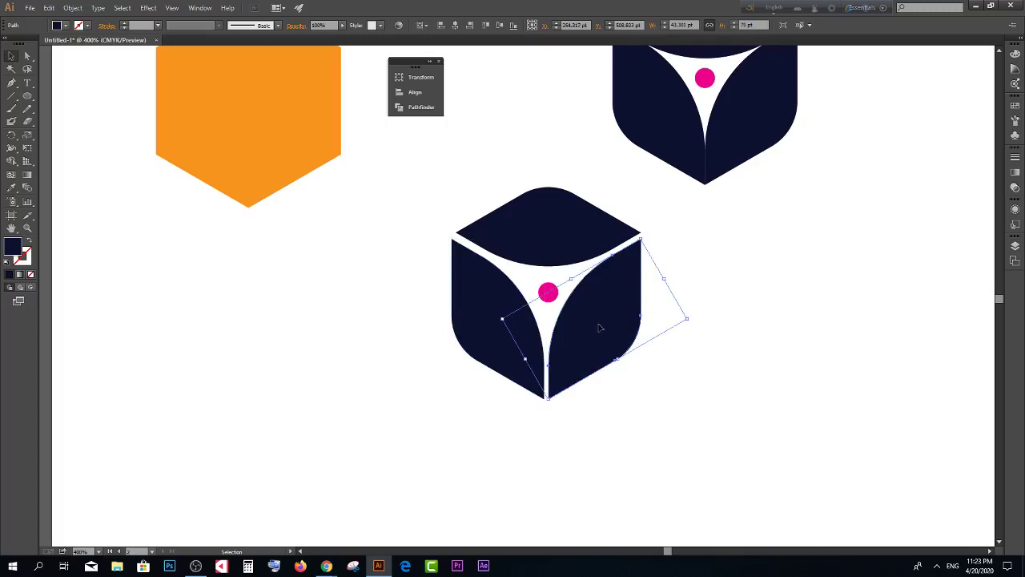
key("Right")
key("Right")
left_click(361, 331)
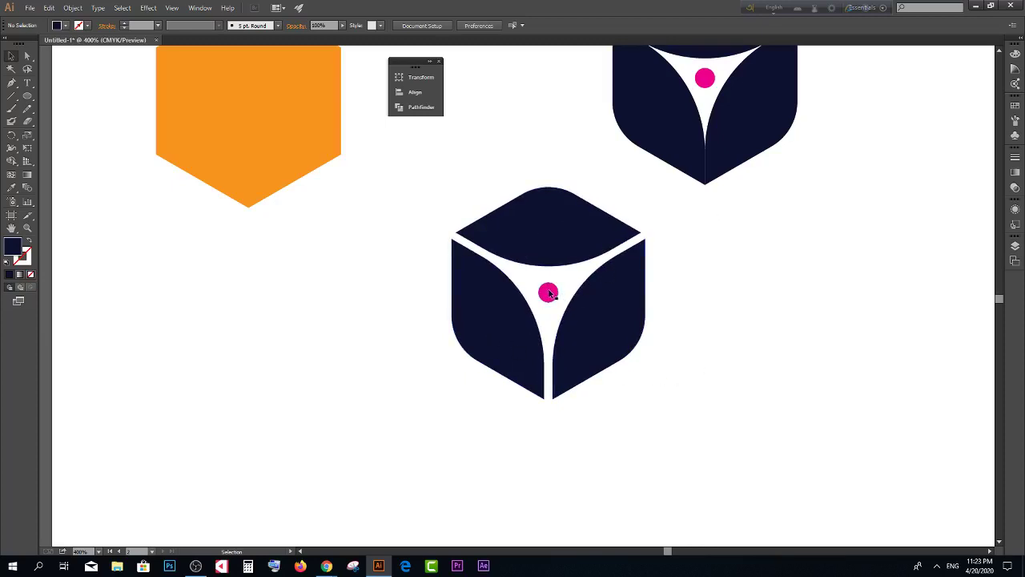
Step: Move the pink dot up into the copy's top face
mouse_move(548, 228)
left_mouse_down()
mouse_move(548, 271)
mouse_move(546, 241)
mouse_move(588, 196)
mouse_move(571, 220)
left_mouse_up()
scroll(553, 242, "up", 3)
scroll(589, 199, "down", 2)
left_click(573, 286)
scroll(623, 318, "down", 1)
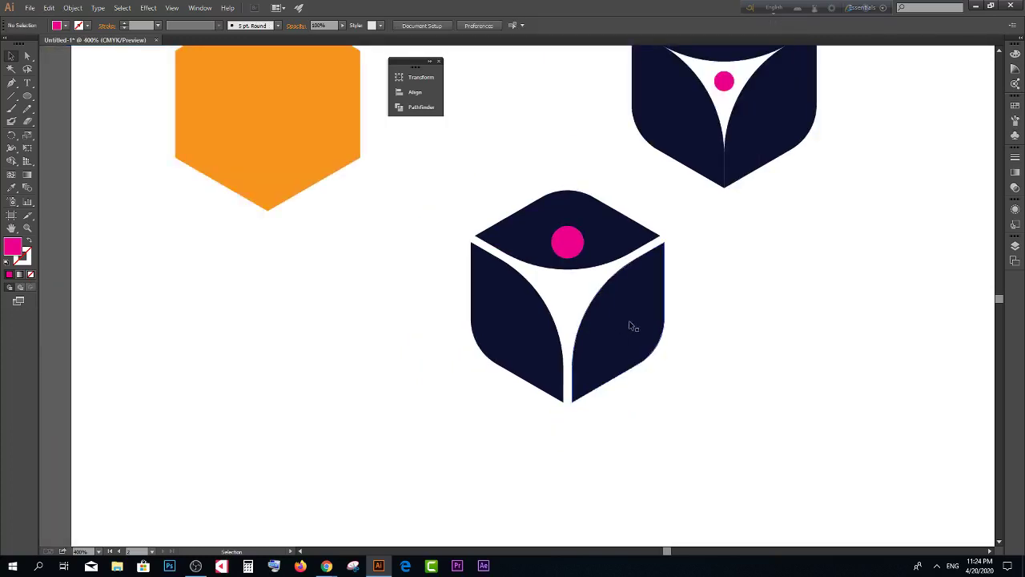
Step: Give the lower cube's right face the hexagon's orange with the Eyedropper
left_click(632, 325)
left_click(11, 187)
left_click(273, 126)
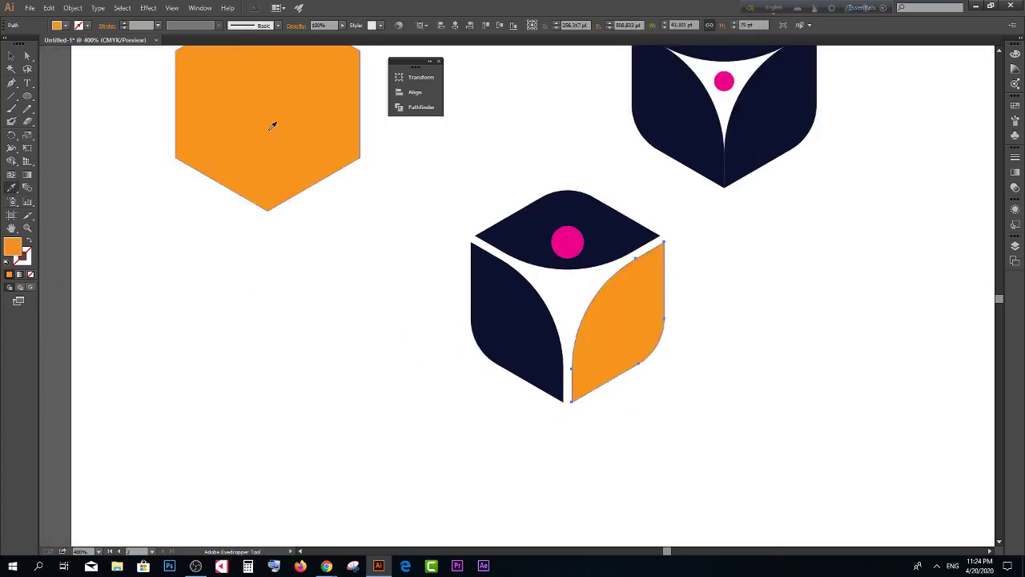
scroll(272, 126, "up", 1)
key("v")
left_click(464, 276)
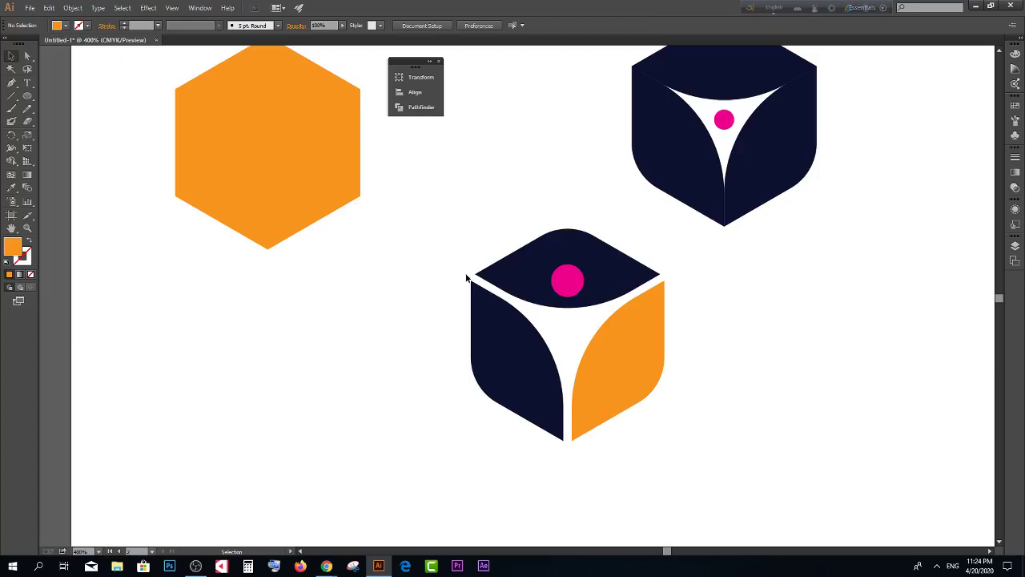
Step: Fill the lower cube's top face with a lighter blue swatch
left_click(517, 268)
left_click(58, 25)
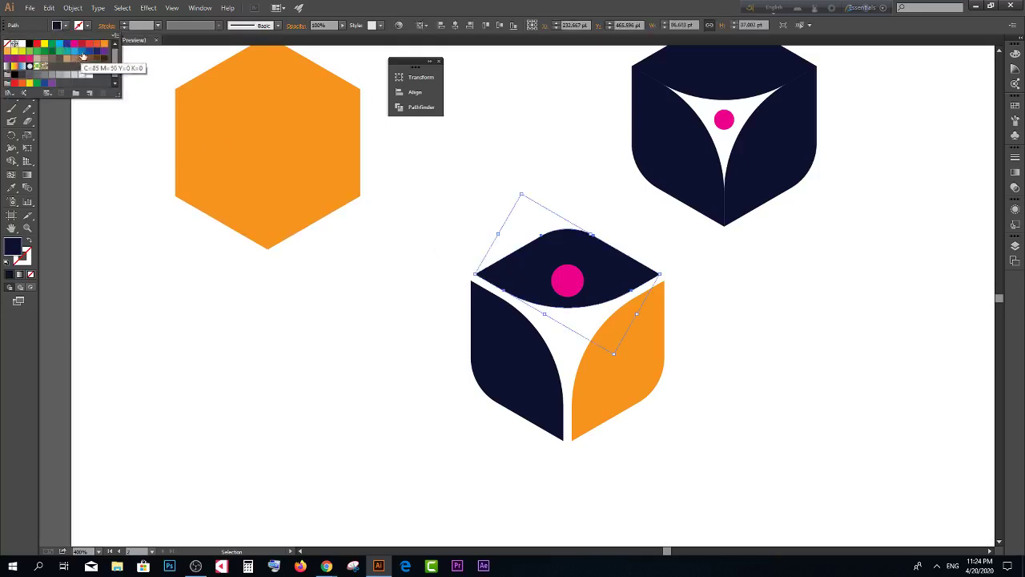
left_click(83, 52)
left_click(88, 51)
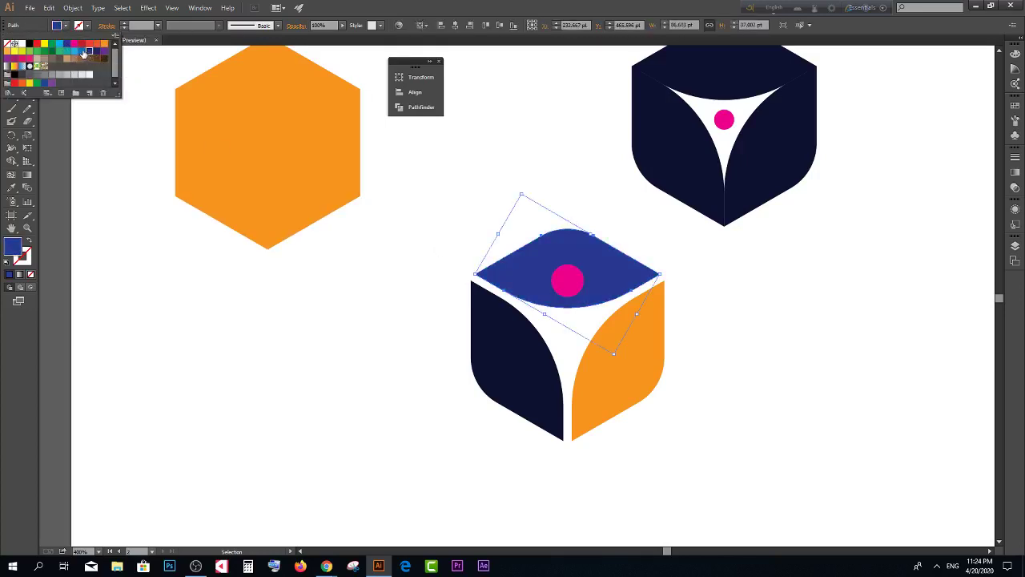
left_click(82, 53)
Step: Change the dot's fill to White
left_click(571, 276)
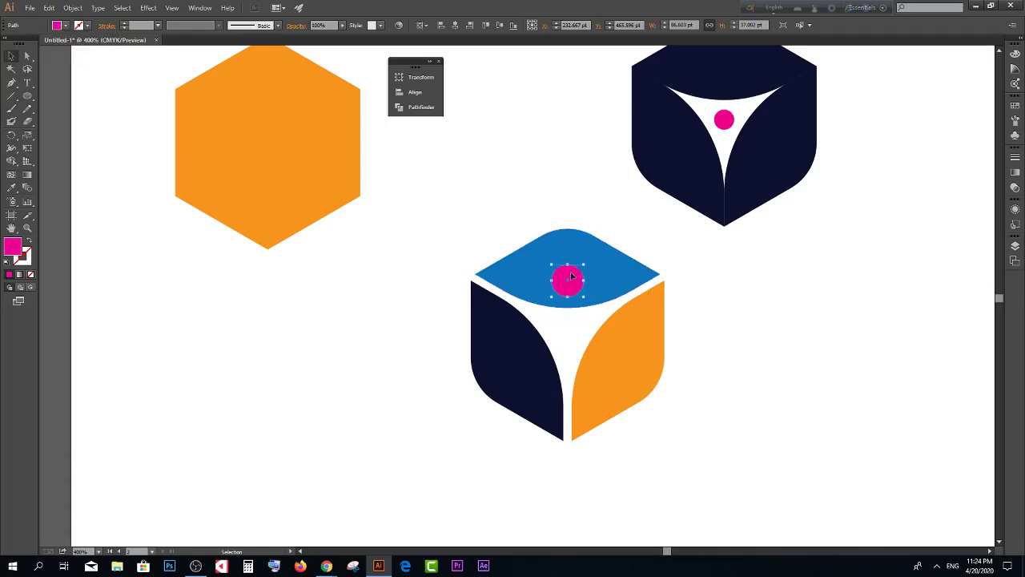
left_click(58, 25)
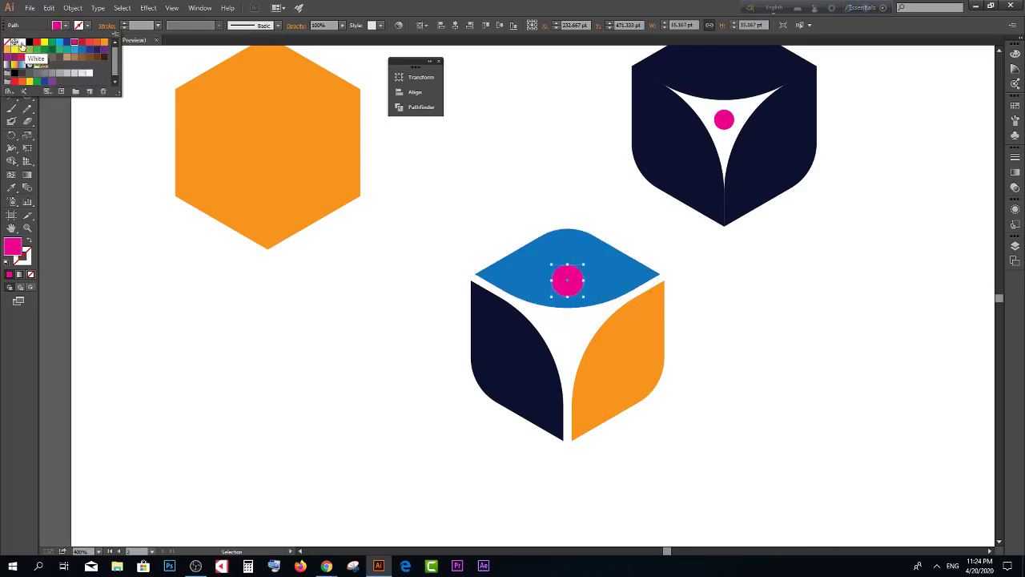
left_click(22, 46)
left_click(377, 353)
scroll(469, 304, "down", 2)
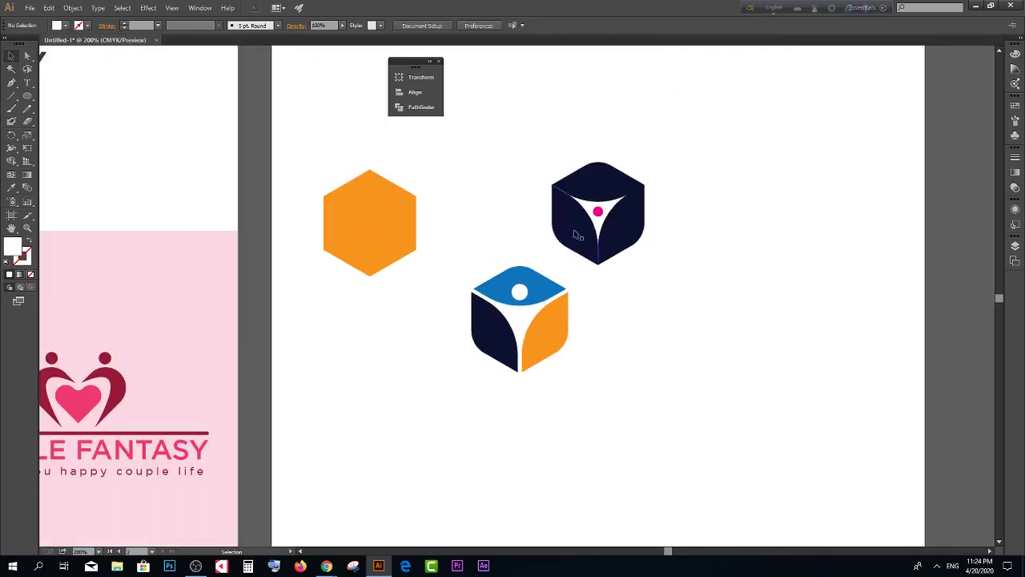
Step: Move the original navy logo up and right, then select the lower cube's white dot
left_click_drag(574, 233, 591, 159)
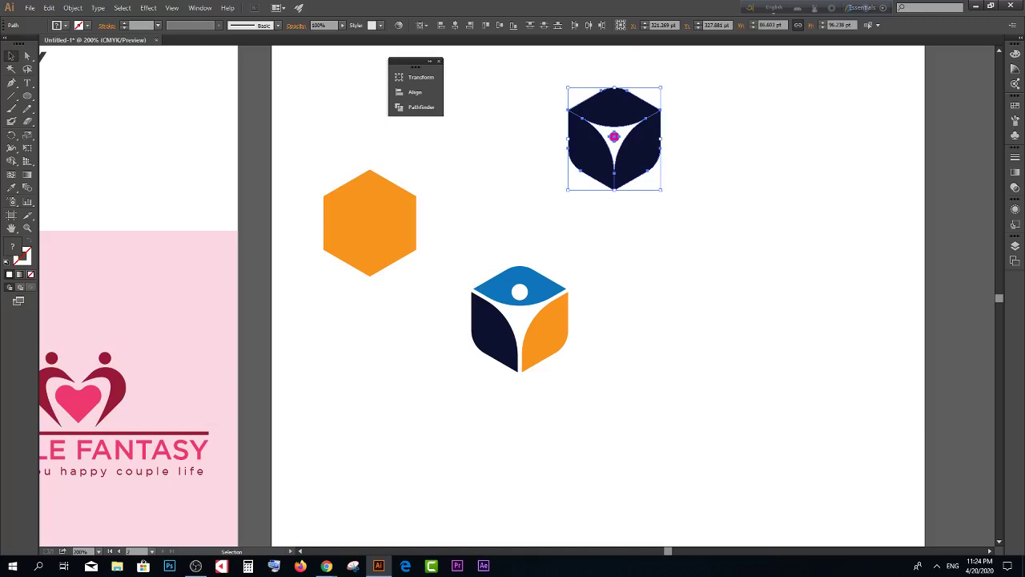
left_click(457, 332)
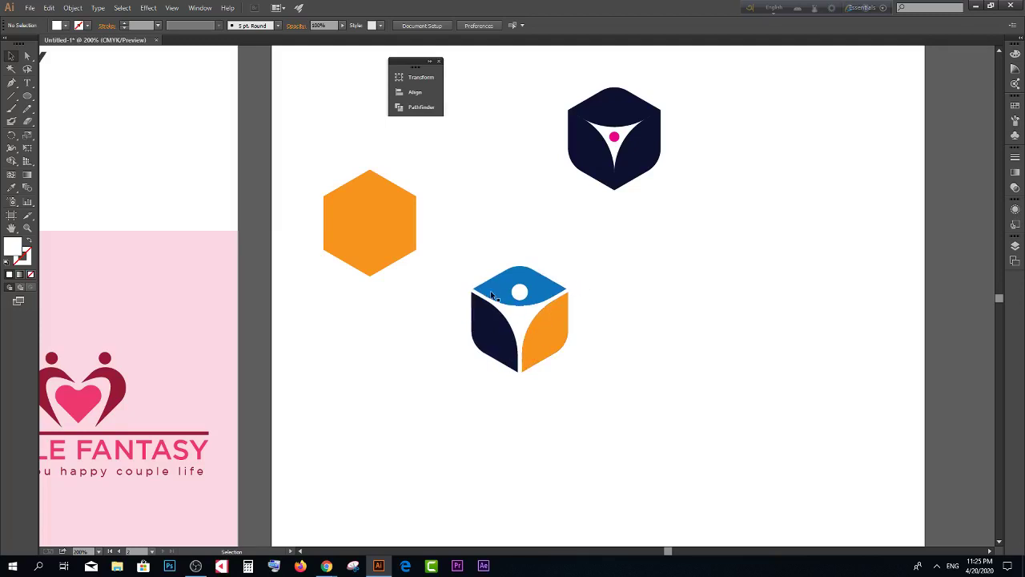
left_click(519, 293)
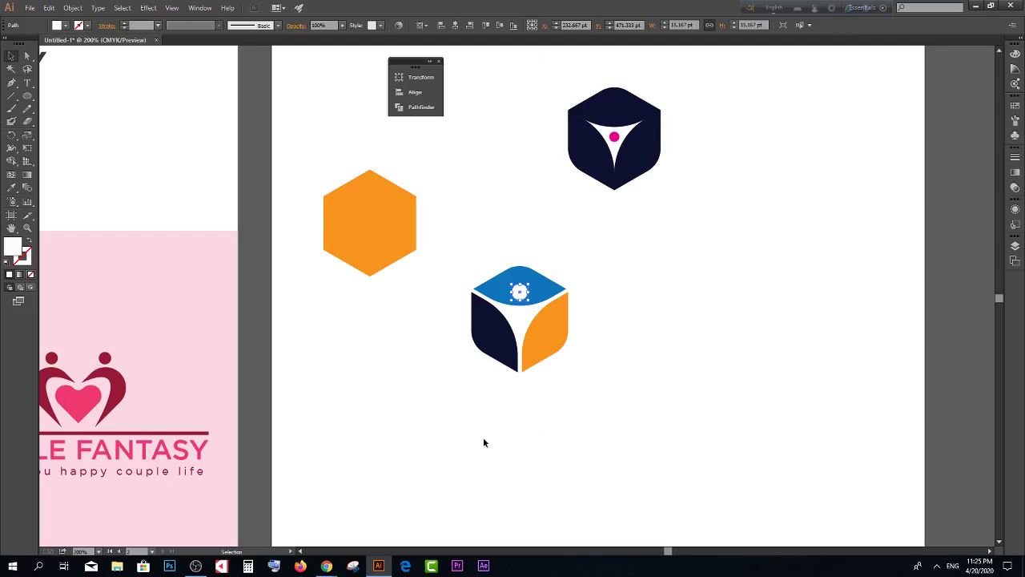
left_click(694, 371)
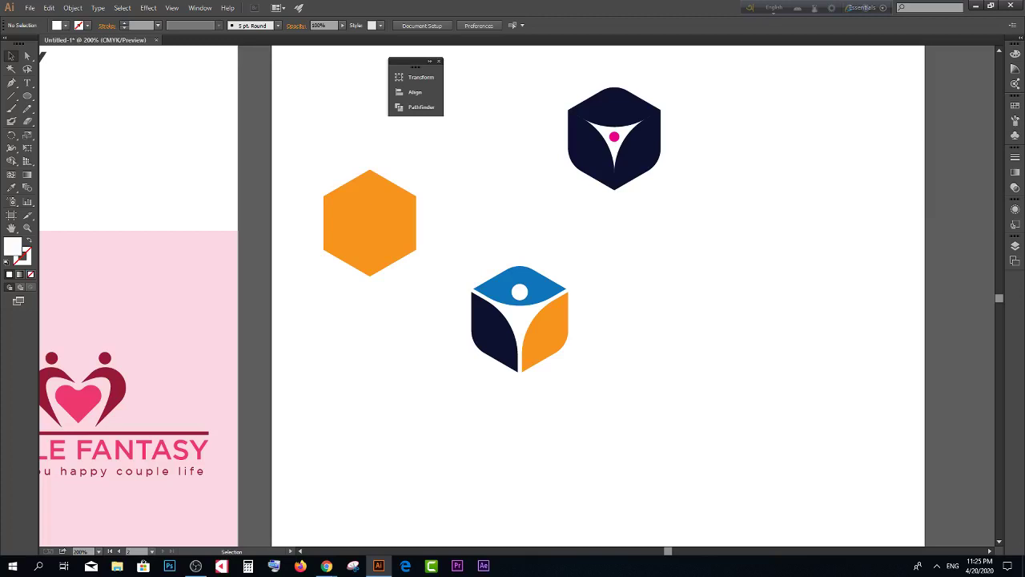
scroll(609, 389, "down", 1)
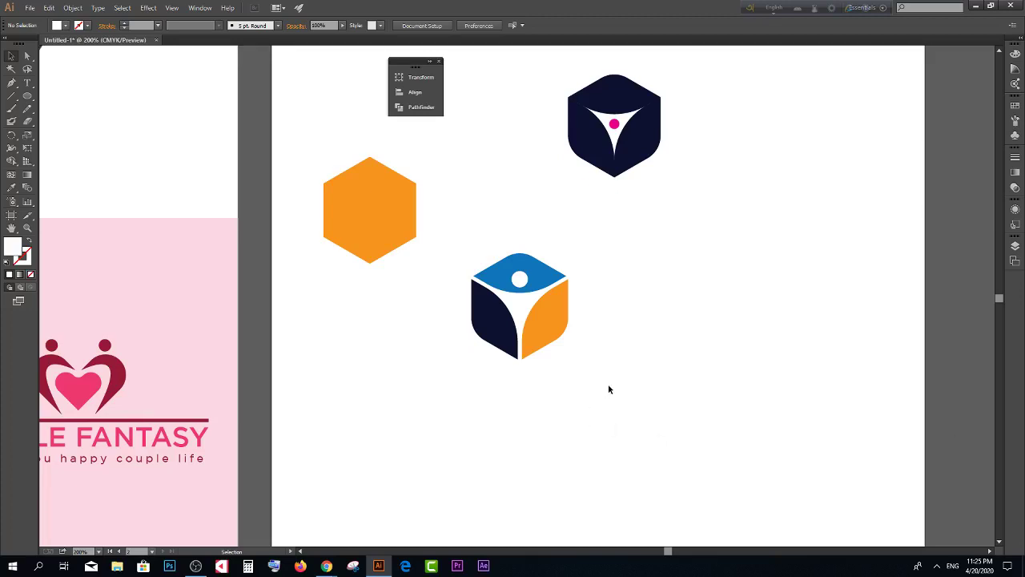
scroll(609, 390, "down", 1)
scroll(172, 388, "down", 1)
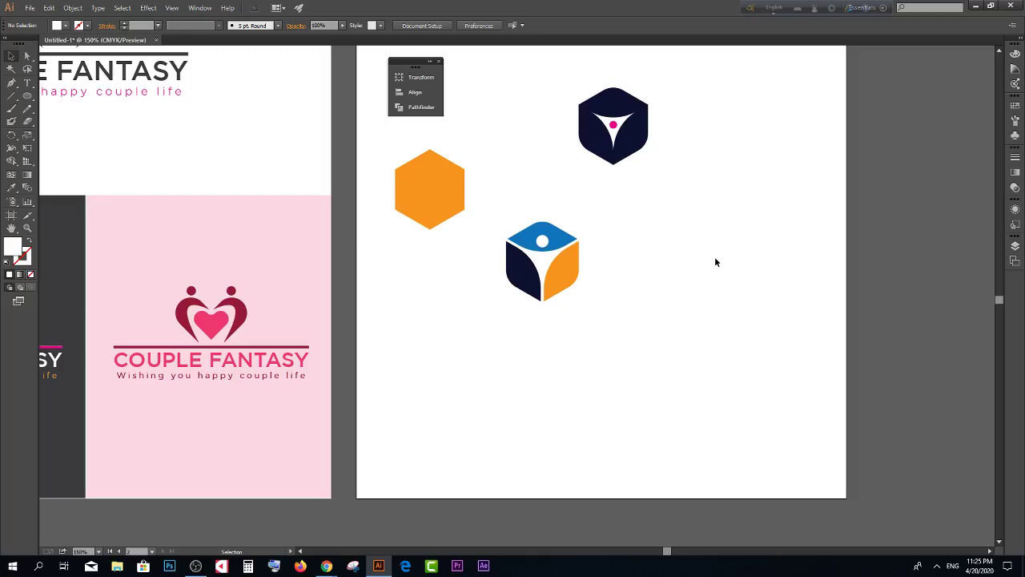
scroll(109, 129, "up", 1)
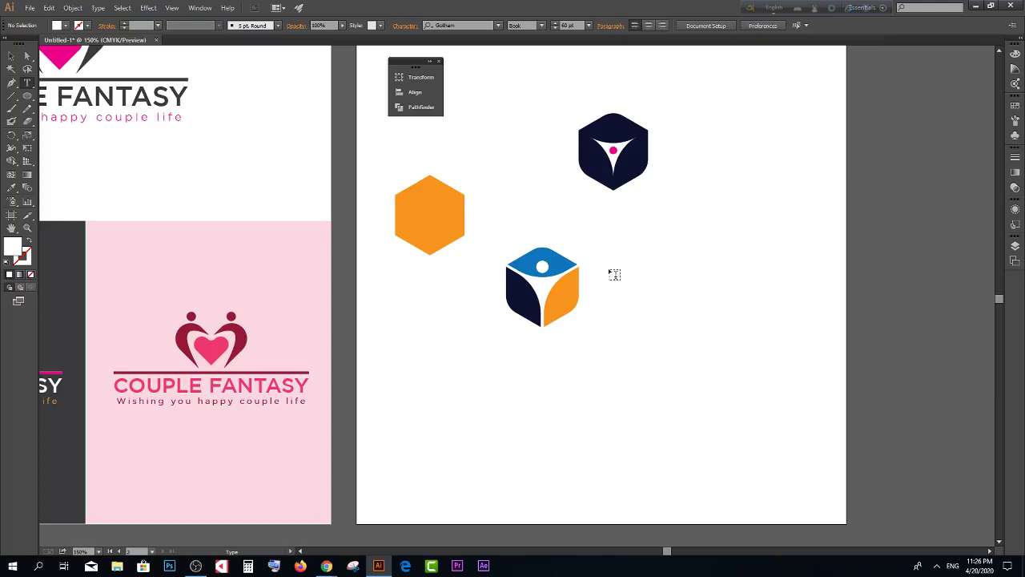
Step: Type SPLIT MEDICAL beside the cube and set its tracking to 0
left_click(610, 273)
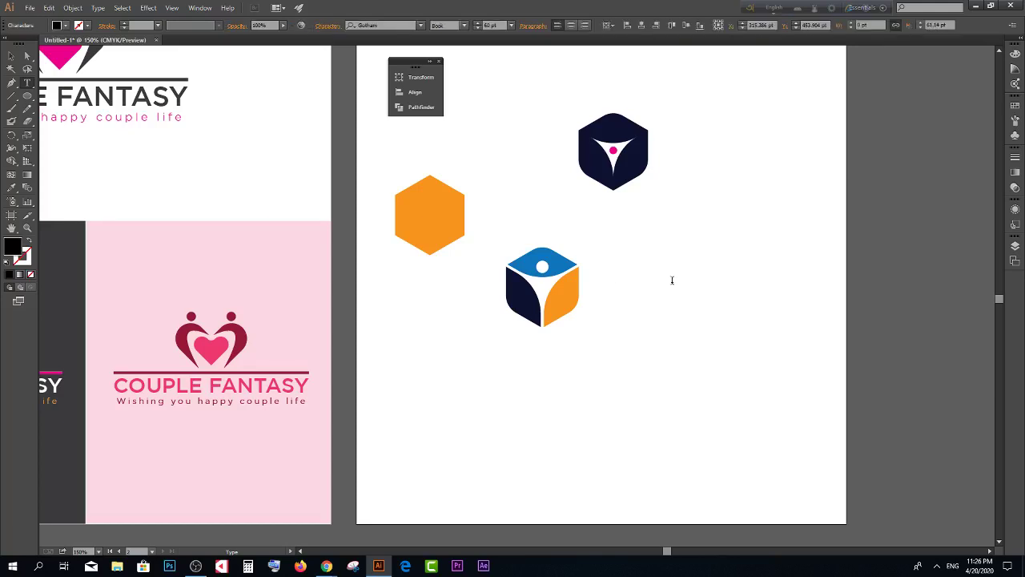
type("Sp")
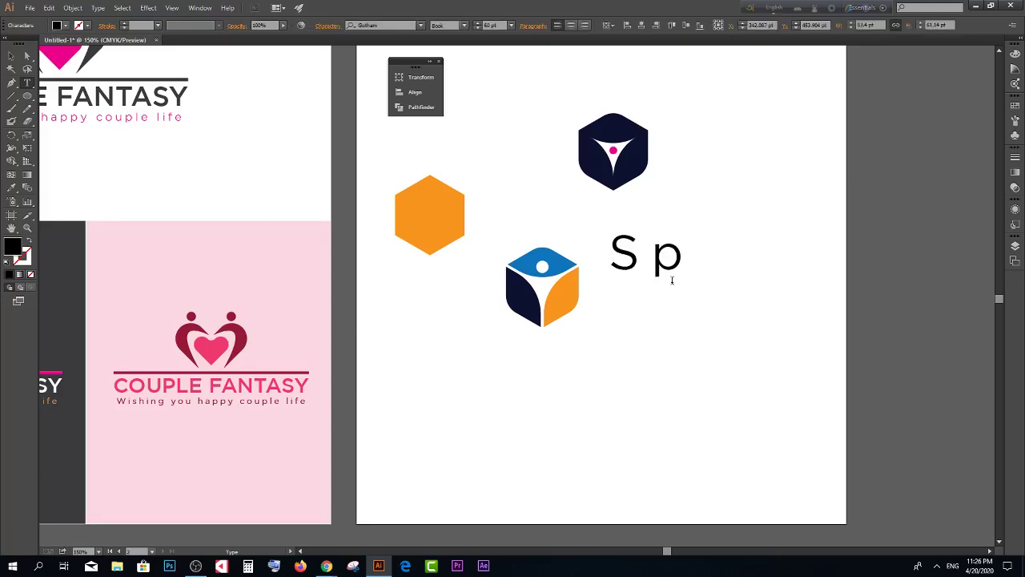
key("BackSpace")
type("P")
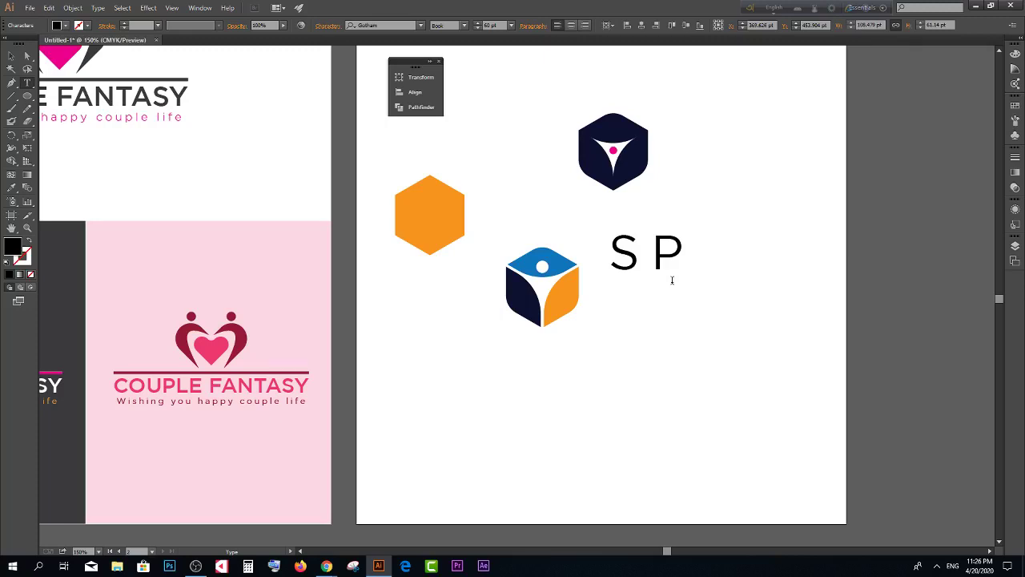
type("LIT M")
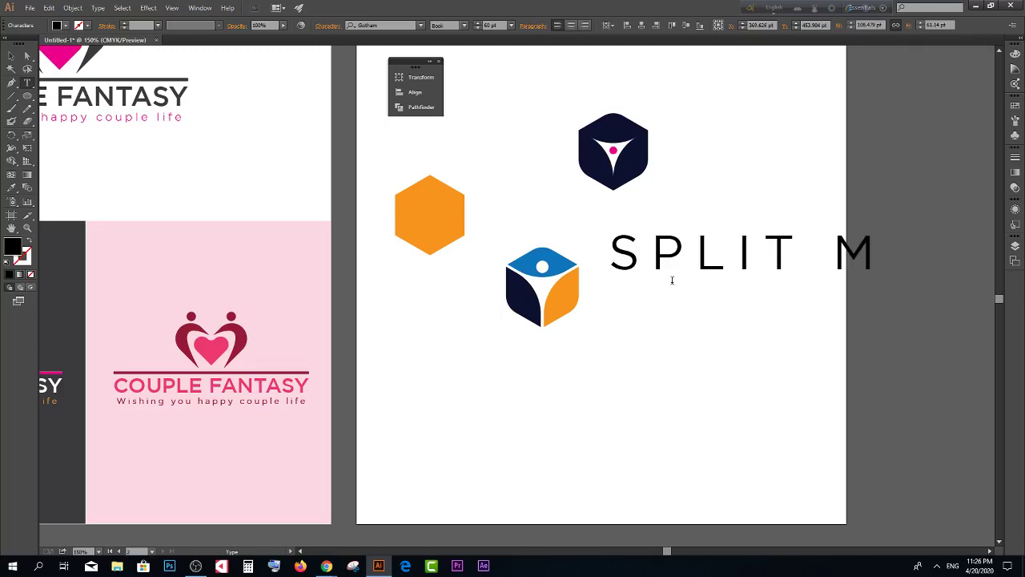
type("EDICAL")
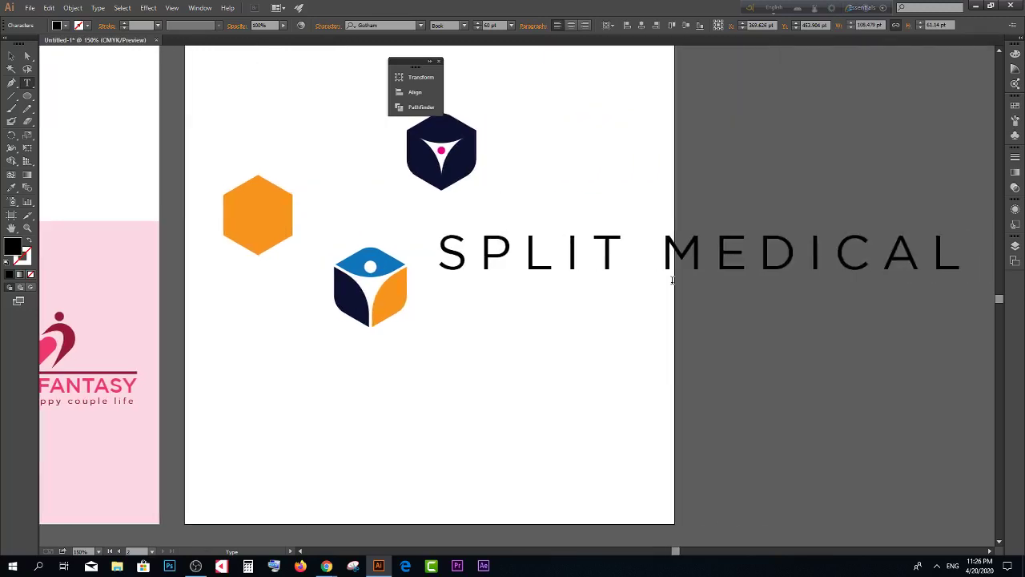
key("Escape")
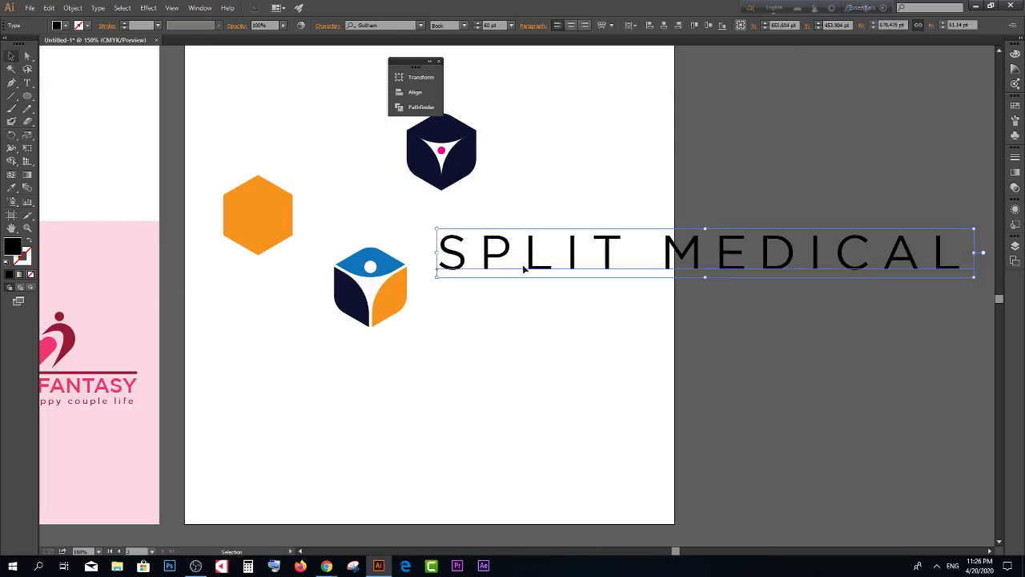
left_click(322, 25)
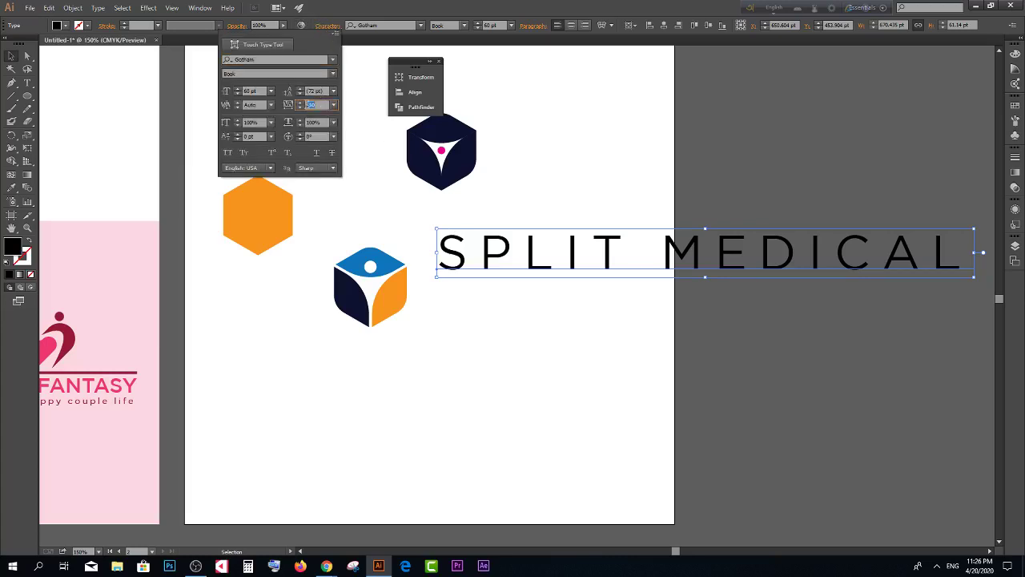
type("0")
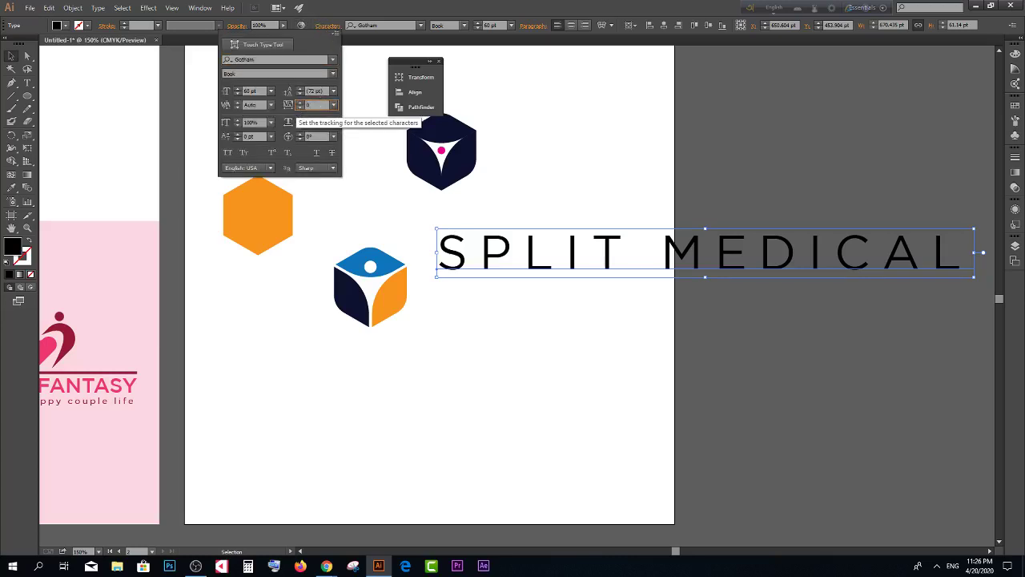
key("Return")
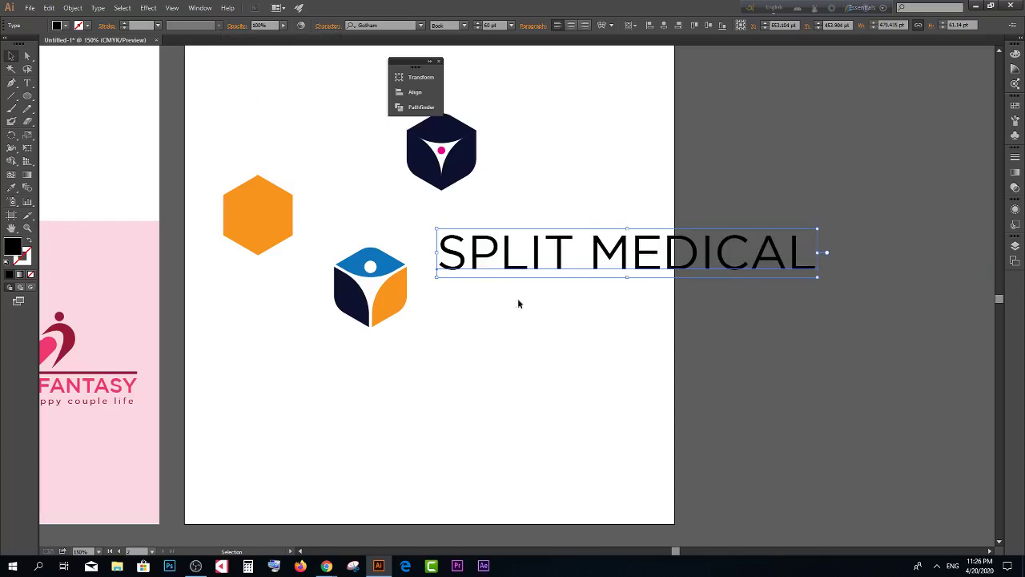
Step: Scale SPLIT MEDICAL down to about 29 pt and place it beside the cube
left_click_drag(537, 240, 515, 262)
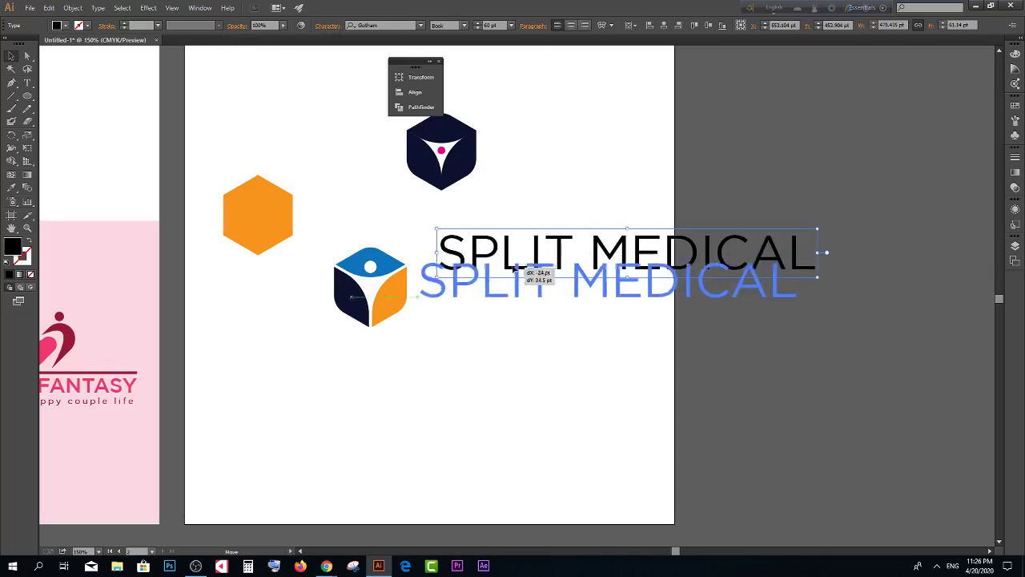
key("ctrl+plus")
key("ctrl+plus")
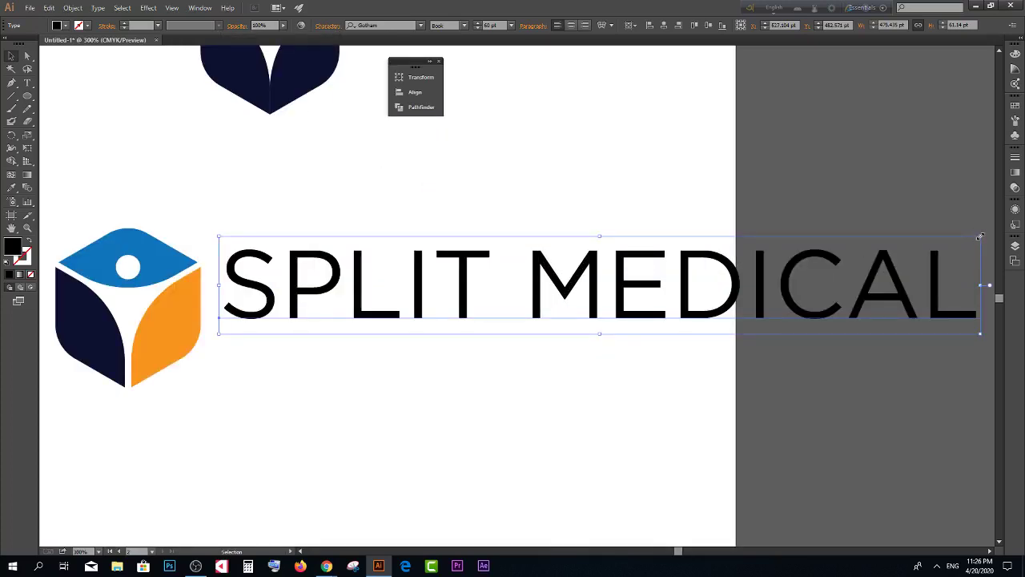
left_click_drag(980, 285, 785, 285)
left_click_drag(605, 306, 374, 291)
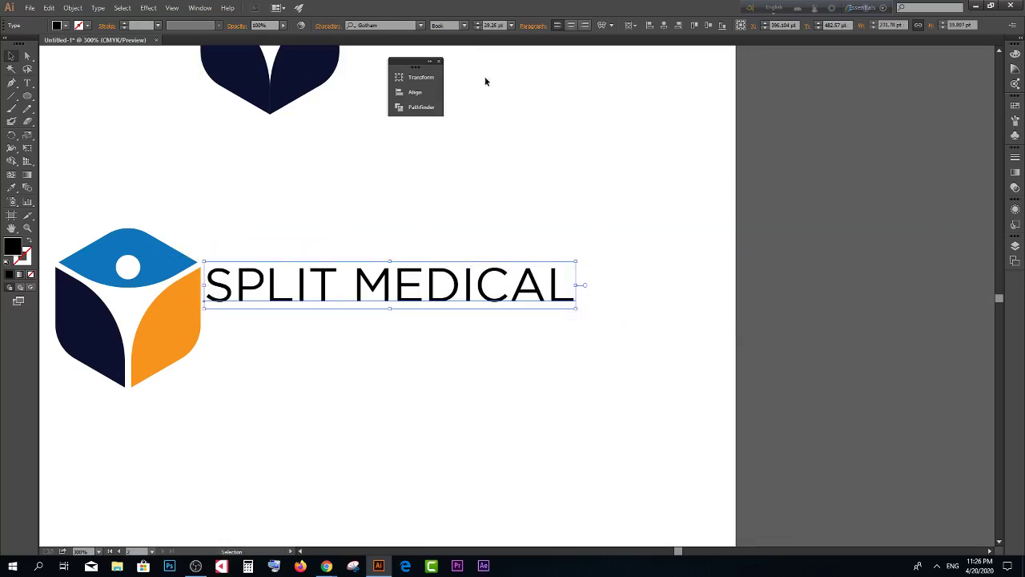
Step: Make SPLIT MEDICAL Gotham Medium and eyedrop the cube's dark navy onto it
left_click(465, 25)
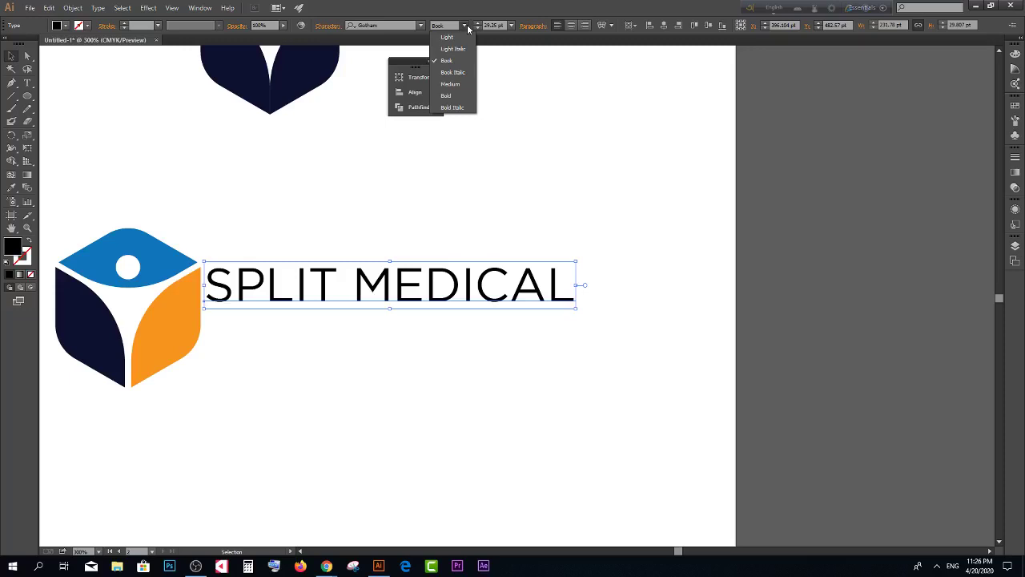
left_click(452, 83)
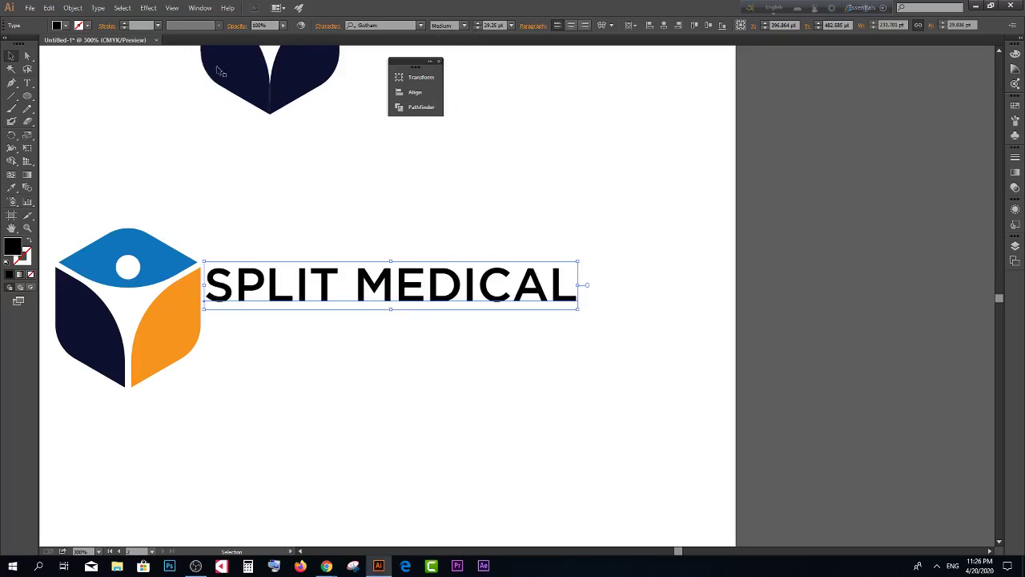
left_click(11, 188)
left_click(167, 321)
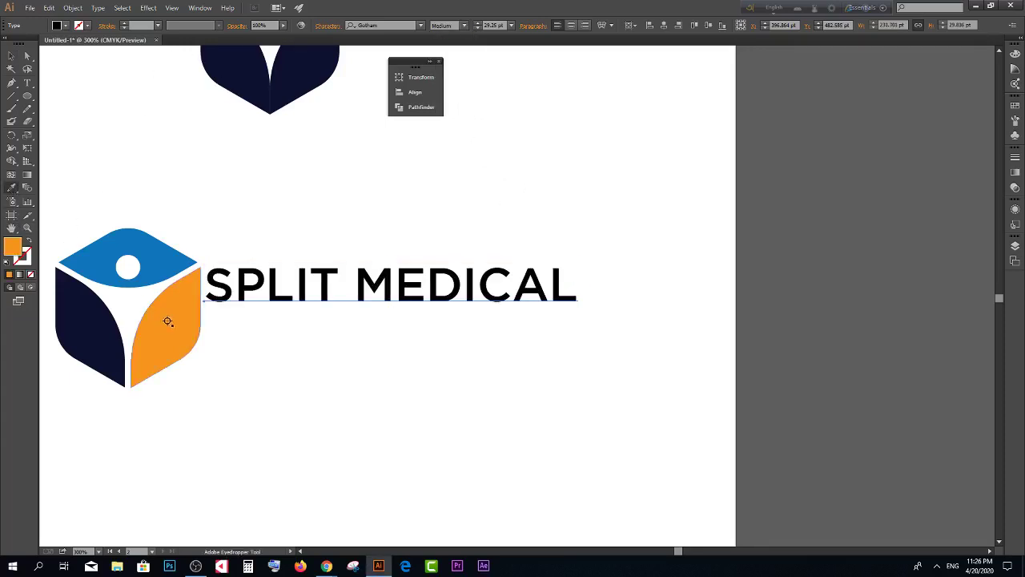
left_click(76, 325)
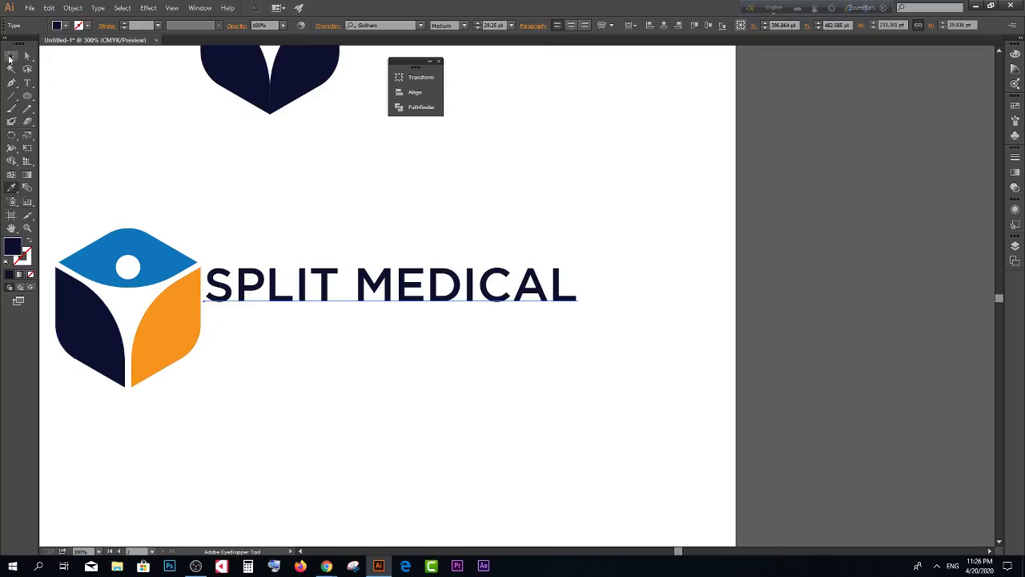
left_click(11, 57)
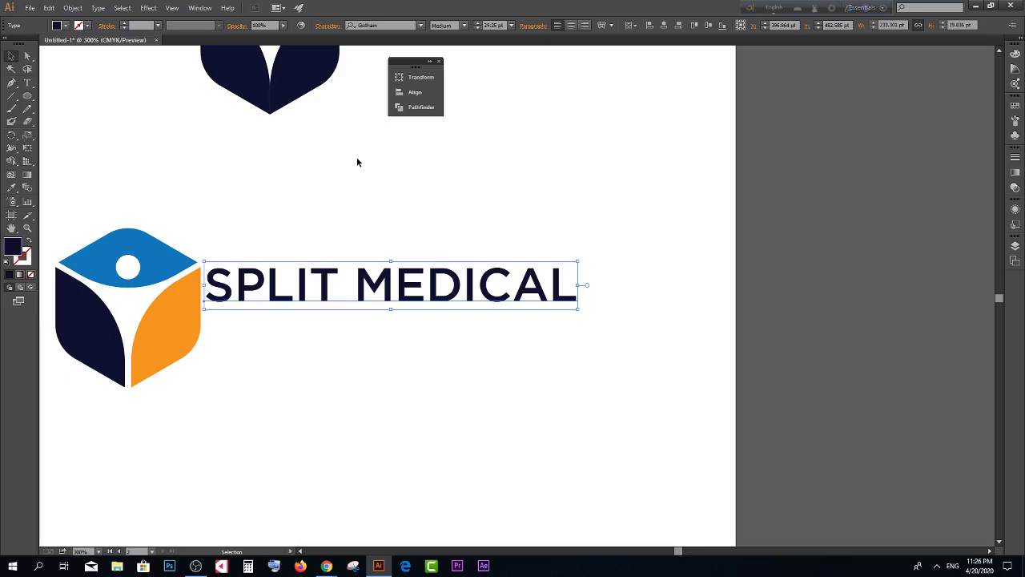
scroll(185, 229, "down", 1)
scroll(373, 270, "down", 1)
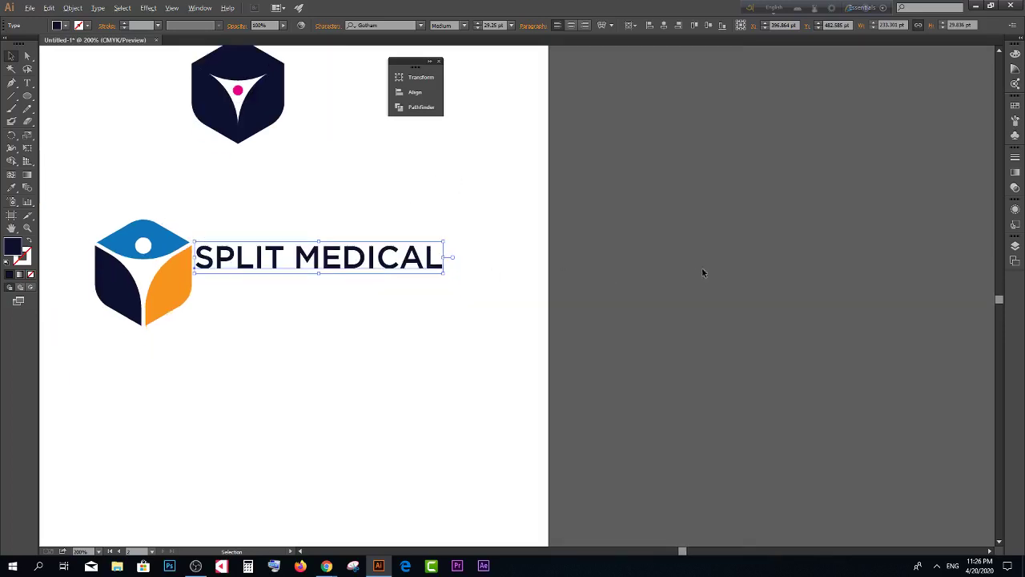
scroll(869, 290, "down", 1)
scroll(238, 286, "up", 2)
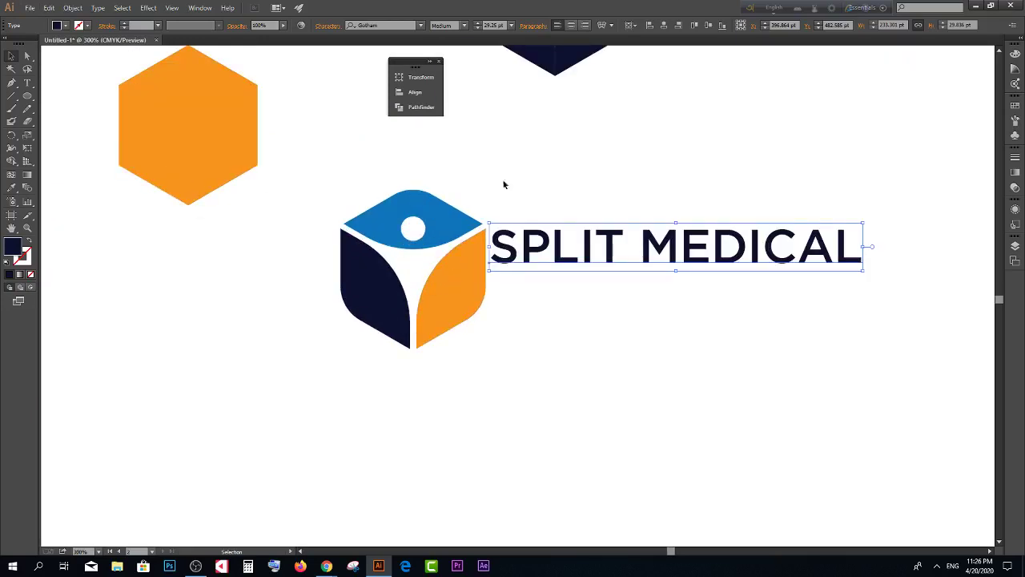
Step: Type the tagline 'BETTER CARE BETTER TREATMENT' below the wordmark, fixing the misspelled ending
left_click(27, 83)
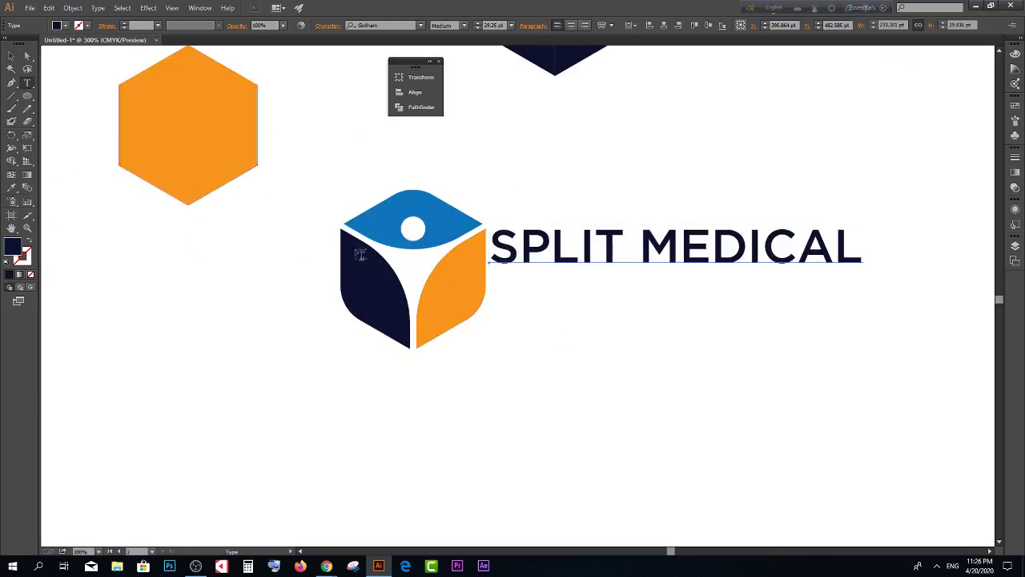
left_click(552, 308)
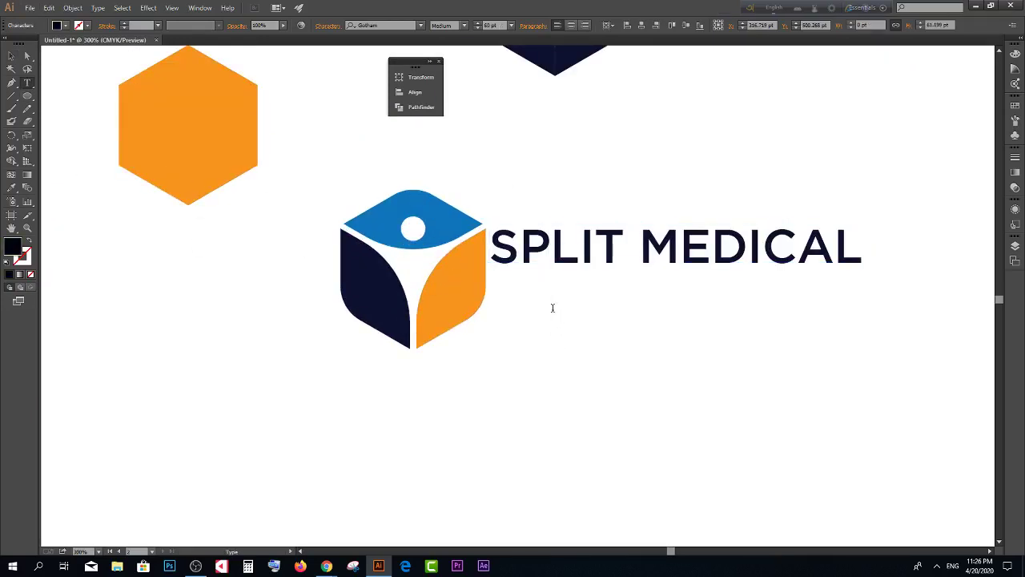
type("BE")
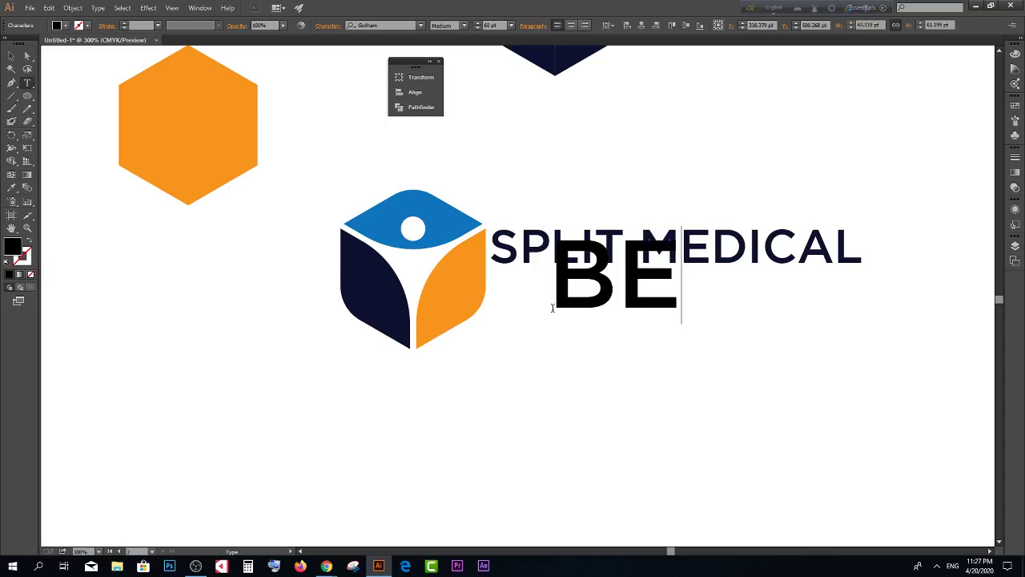
type("TTER CARE")
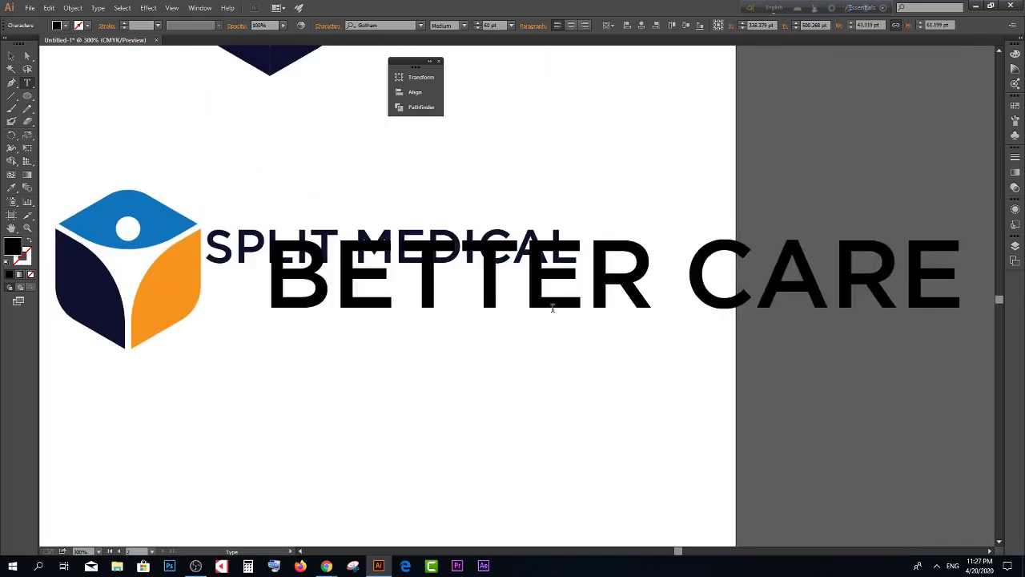
type(" BETTE")
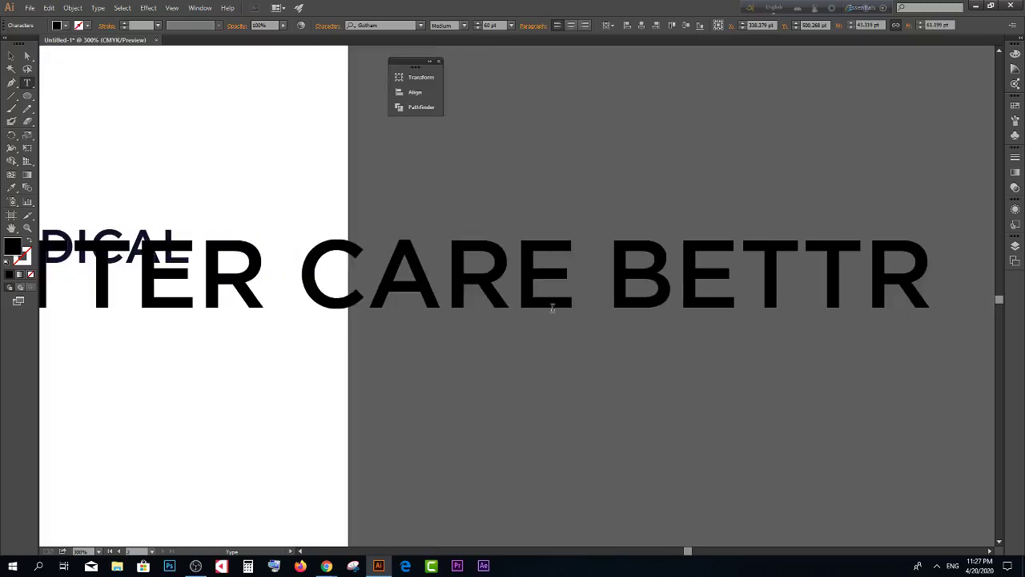
type("R TREAT")
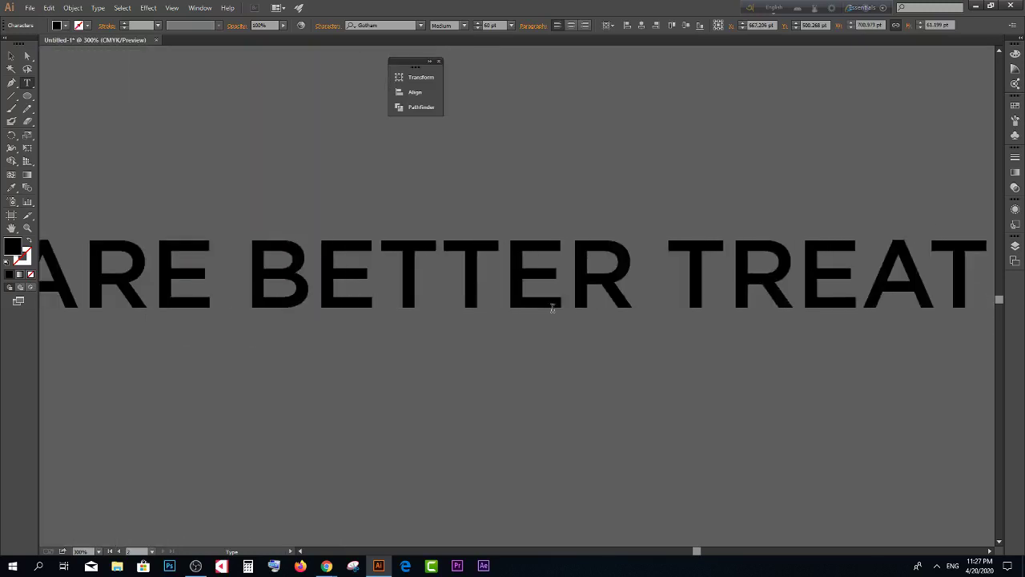
type("METN")
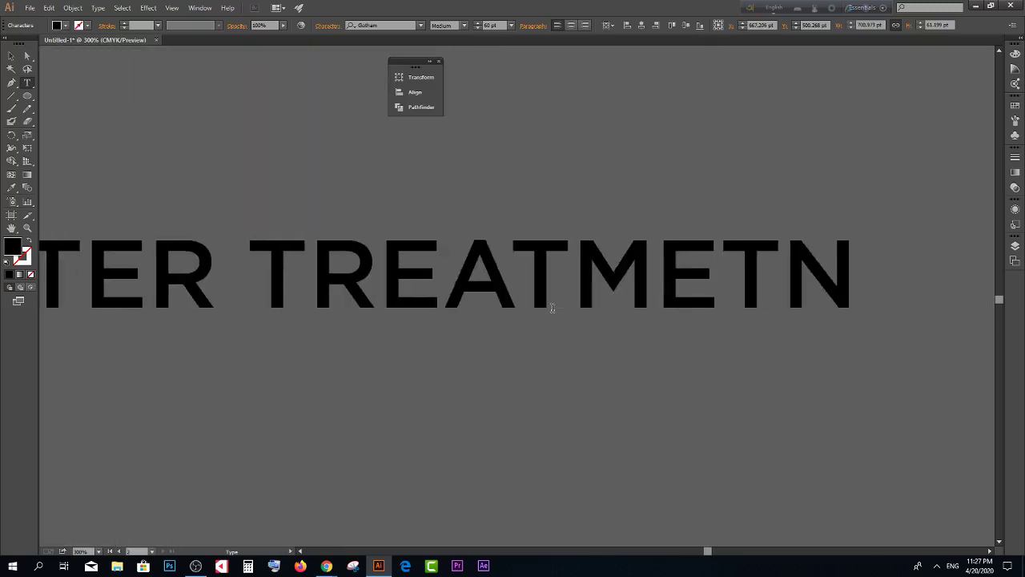
key("BackSpace")
key("BackSpace")
type("N")
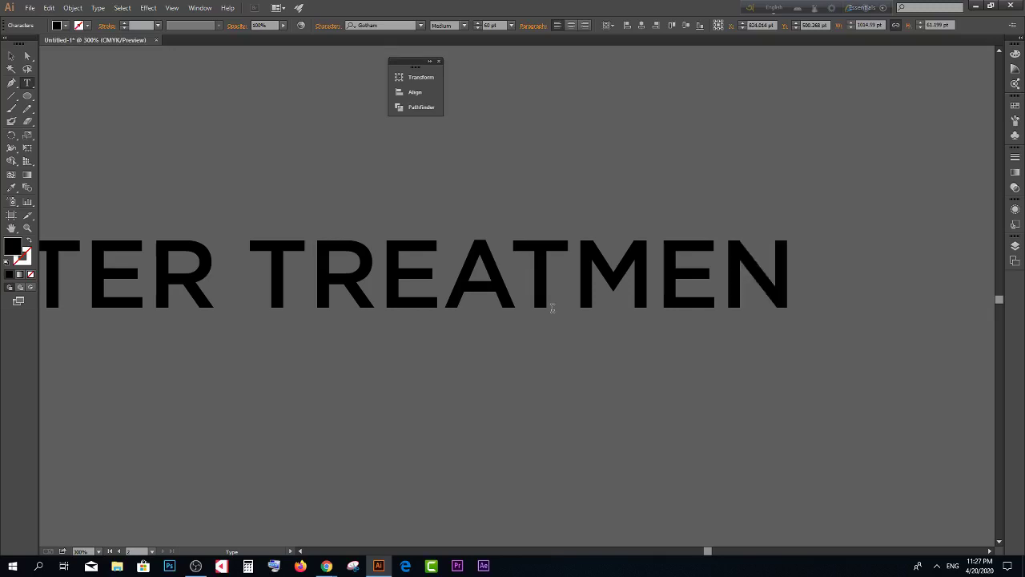
type("T")
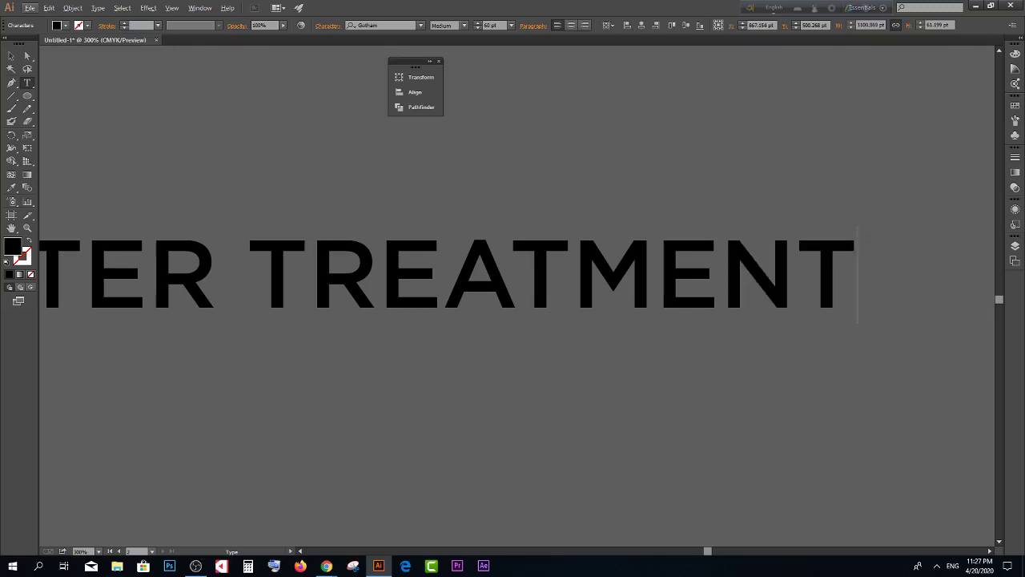
Step: Zoom out and move the tagline below the Split Medical logo
key("ctrl+minus")
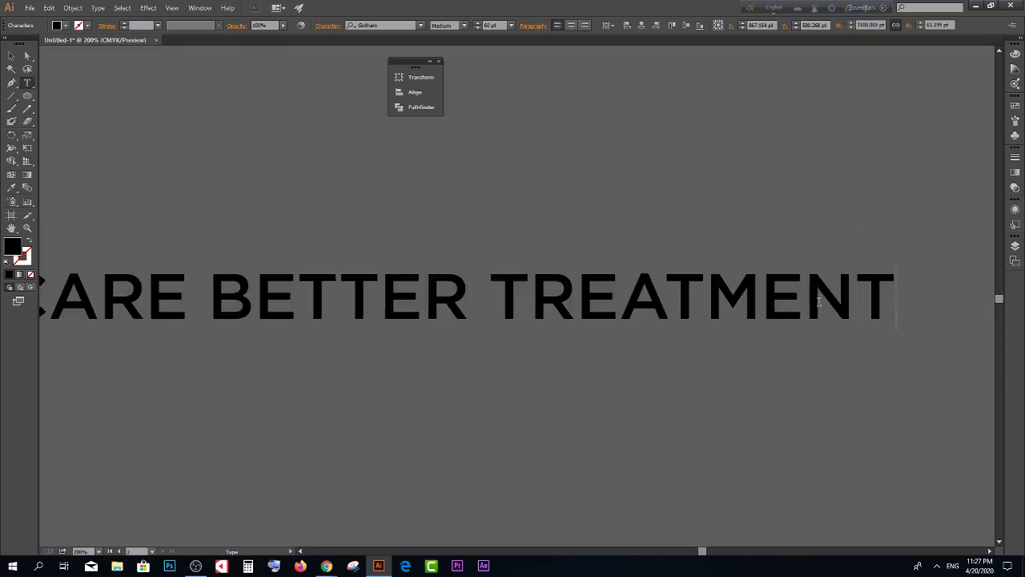
key("ctrl+minus")
key("ctrl+minus")
key("Escape")
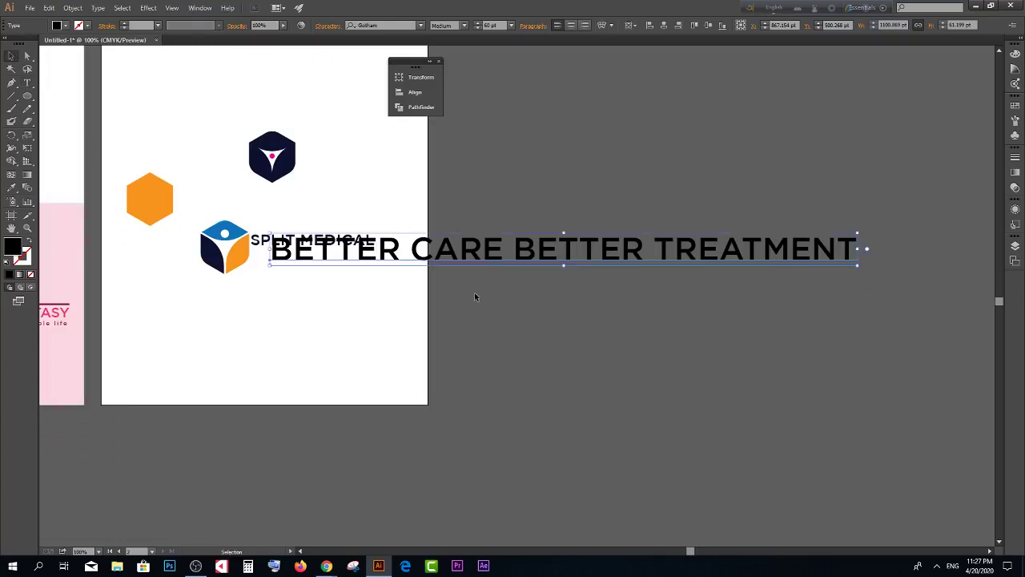
left_click_drag(476, 263, 422, 313)
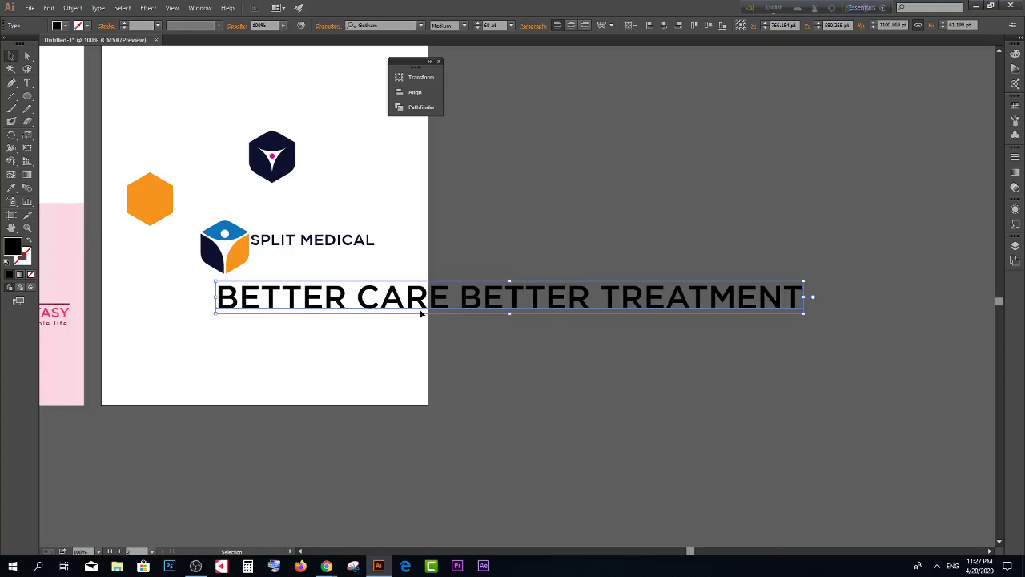
Step: Set the tagline to Light weight at 18 pt
left_click(463, 26)
left_click(445, 39)
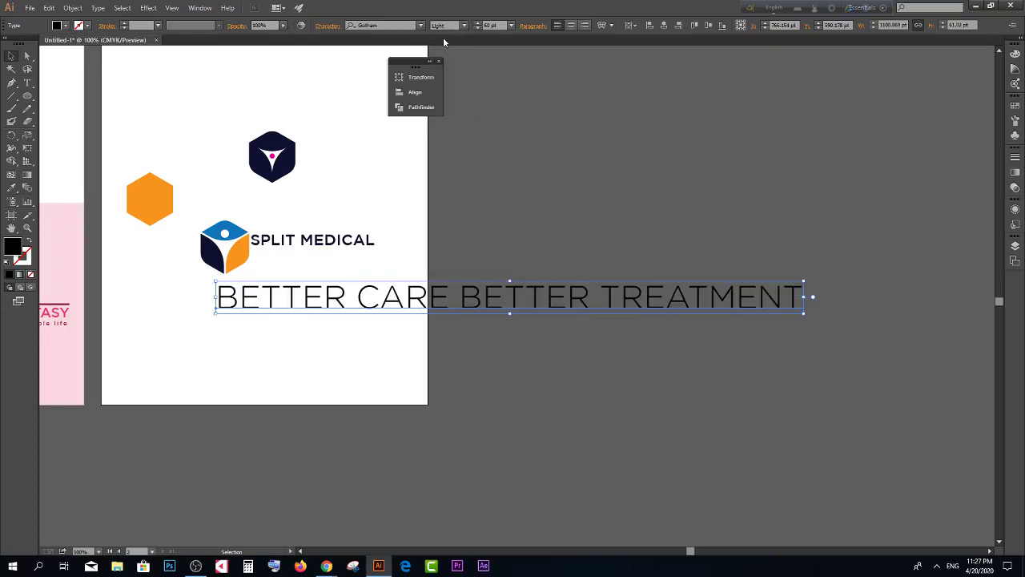
left_click(510, 25)
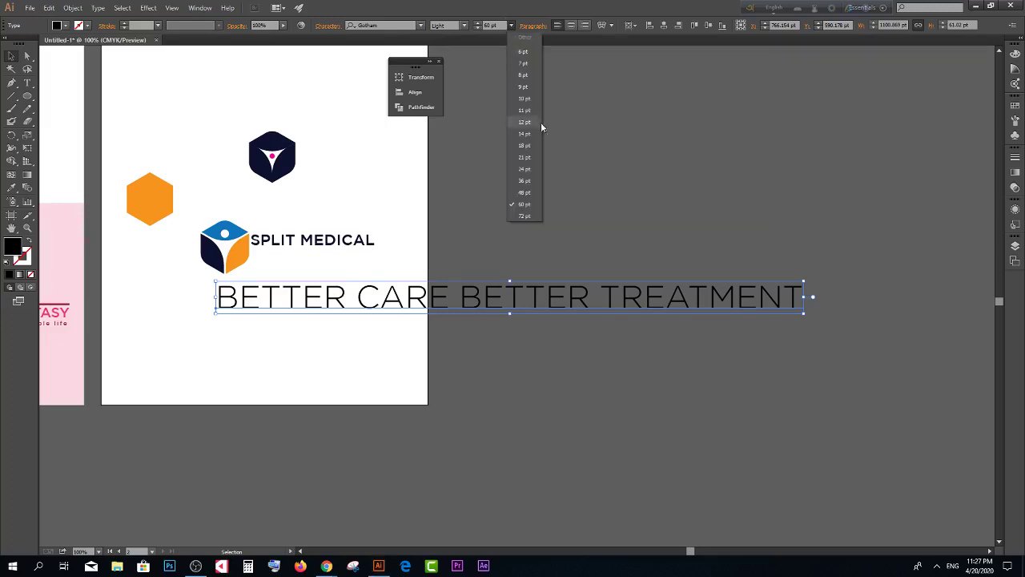
left_click(527, 148)
Step: Position and scale the tagline to match the width of SPLIT MEDICAL
left_click_drag(324, 305, 329, 264)
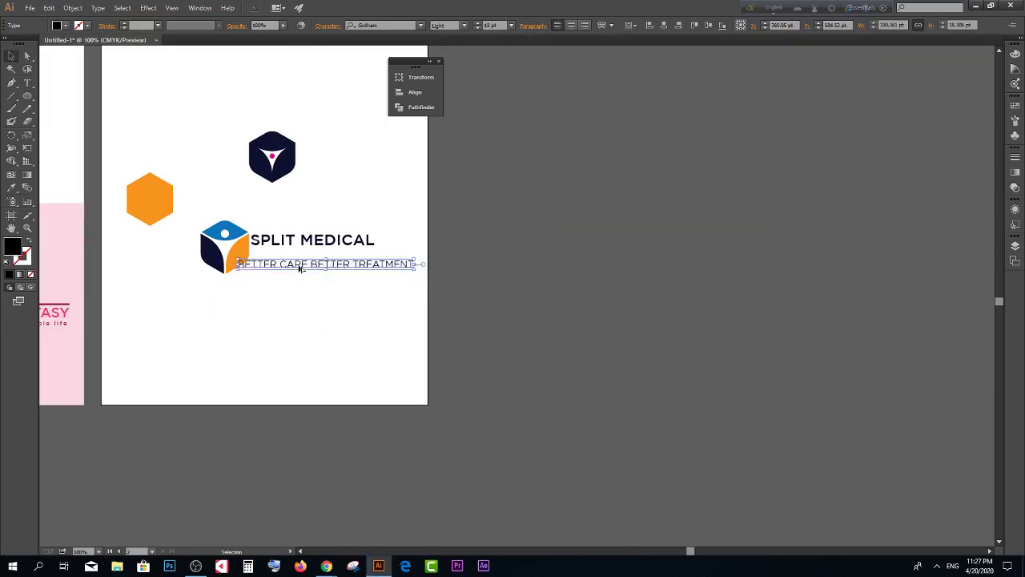
key("ctrl+plus")
key("ctrl+plus")
key("ctrl+plus")
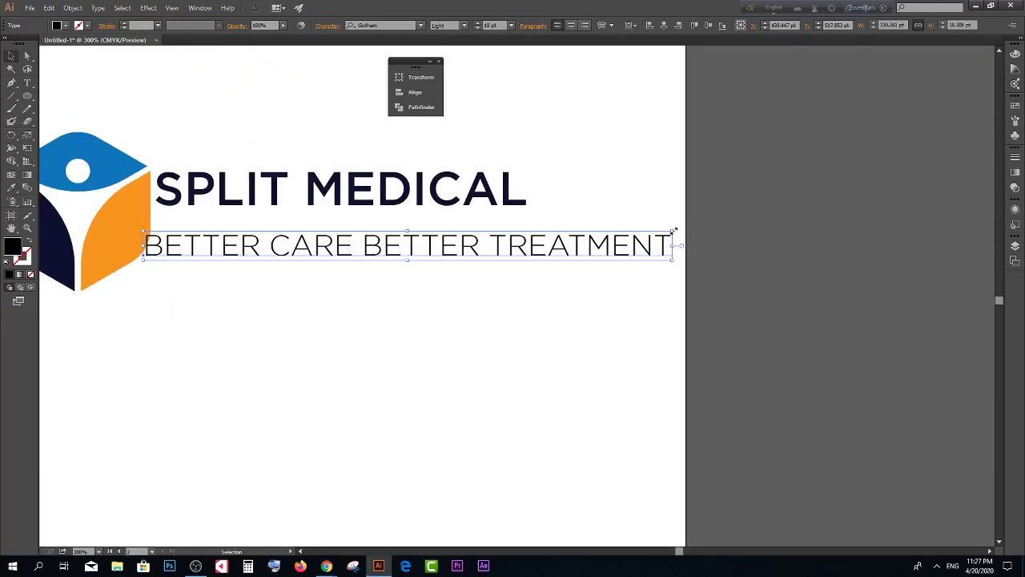
left_click_drag(674, 232, 567, 236)
left_click_drag(504, 241, 425, 227)
mouse_move(489, 224)
left_mouse_down()
mouse_move(517, 231)
mouse_move(486, 231)
left_mouse_up()
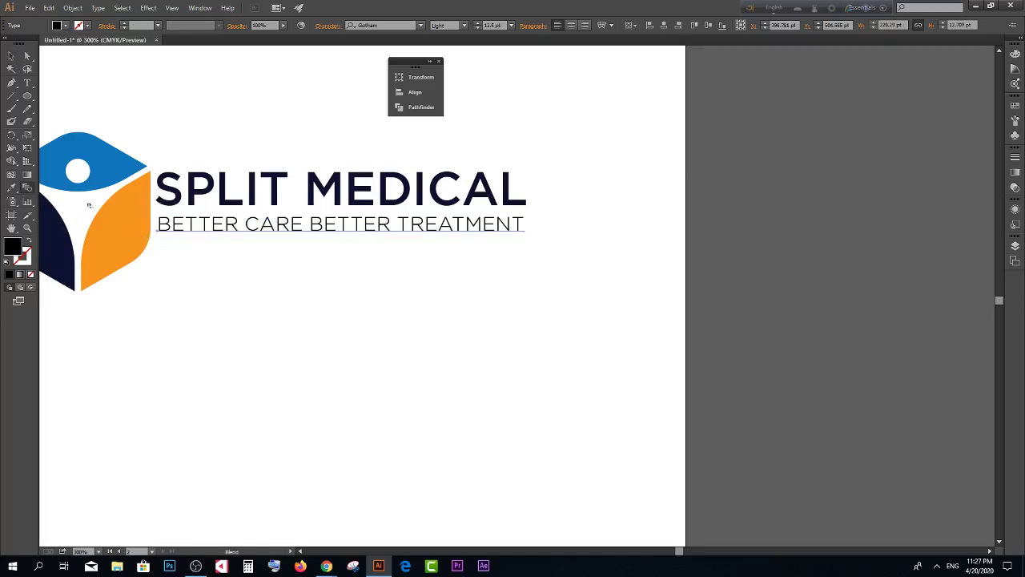
Step: Eyedrop the logo's orange onto the tagline
key("i")
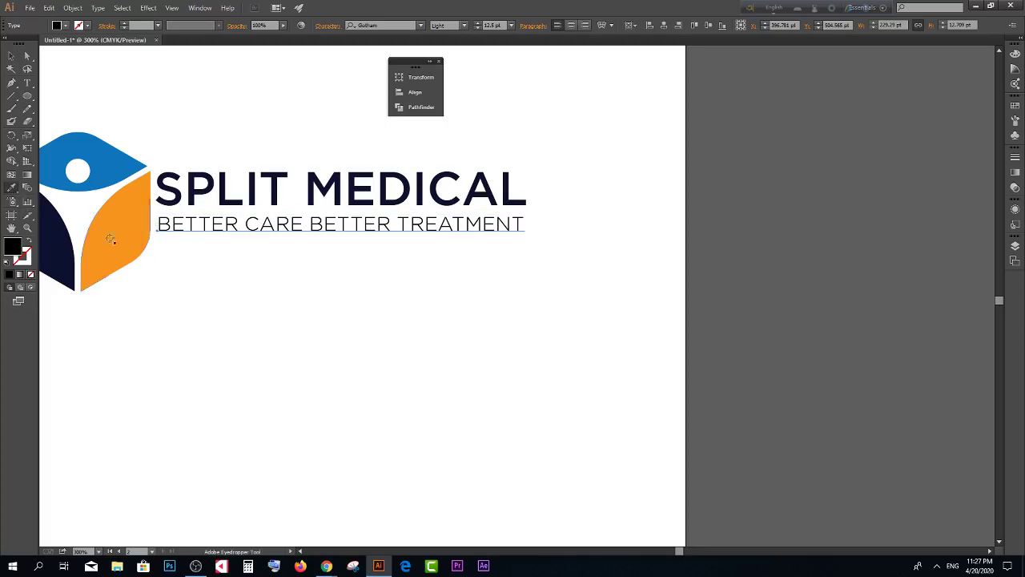
left_click(122, 241)
left_click(11, 55)
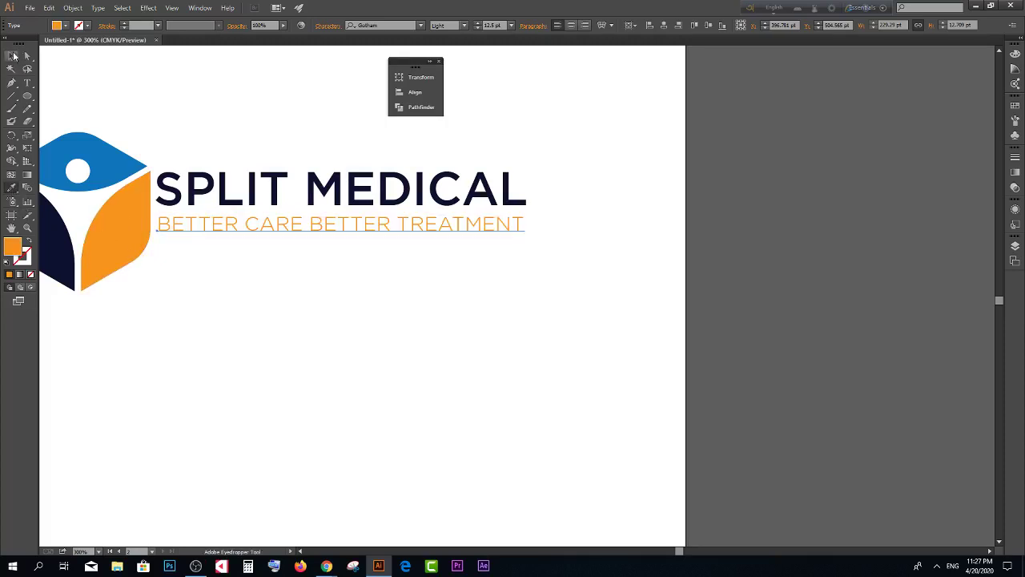
left_click(392, 277)
key("ctrl+minus")
Step: Enlarge the name-and-tagline group and place it beside the cube icon
left_click(371, 216)
key("ctrl+plus")
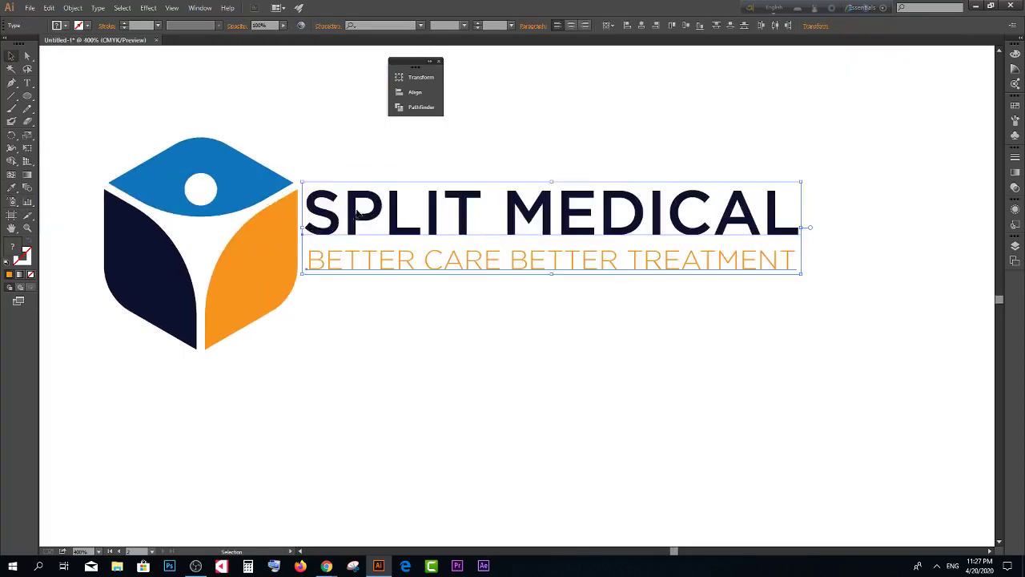
left_click_drag(358, 217, 387, 227)
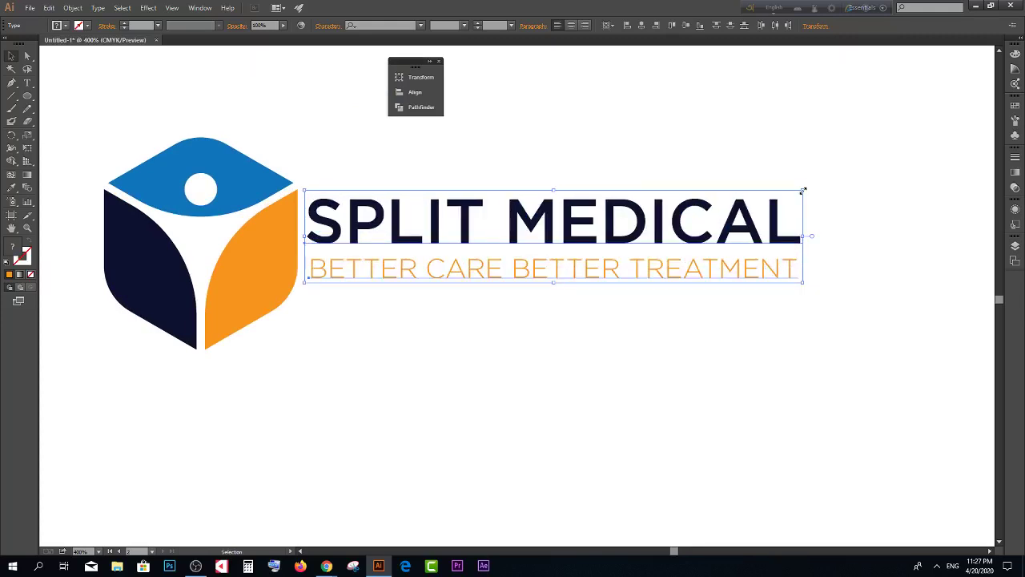
left_click_drag(803, 190, 847, 184)
left_click_drag(526, 243, 545, 240)
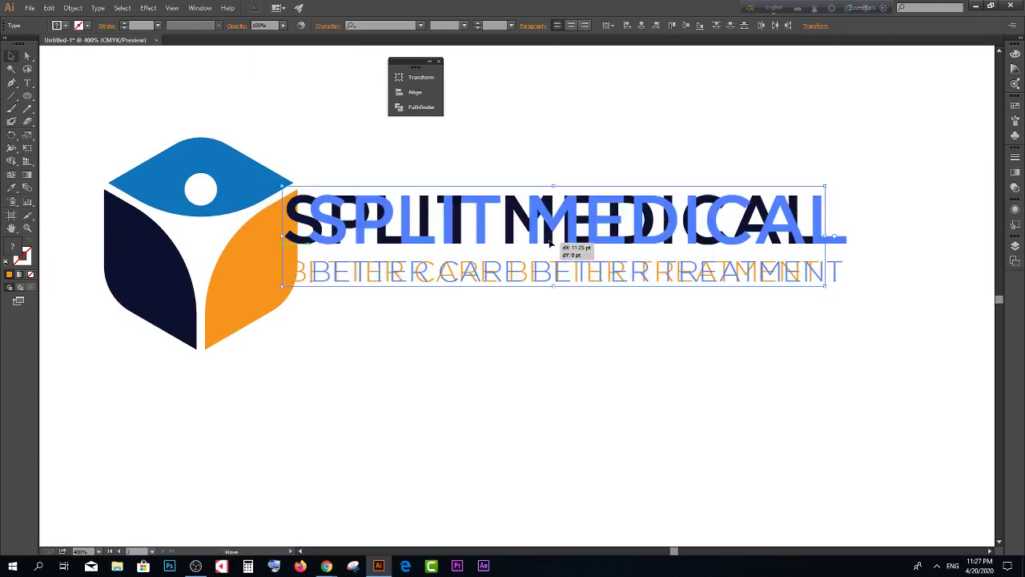
left_click(530, 319)
key("ctrl+minus")
key("ctrl+minus")
mouse_move(303, 207)
left_mouse_down()
mouse_move(581, 321)
mouse_move(702, 335)
left_mouse_up()
Step: Duplicate the logo below the original and move the copy's text under its icon
left_click(651, 354)
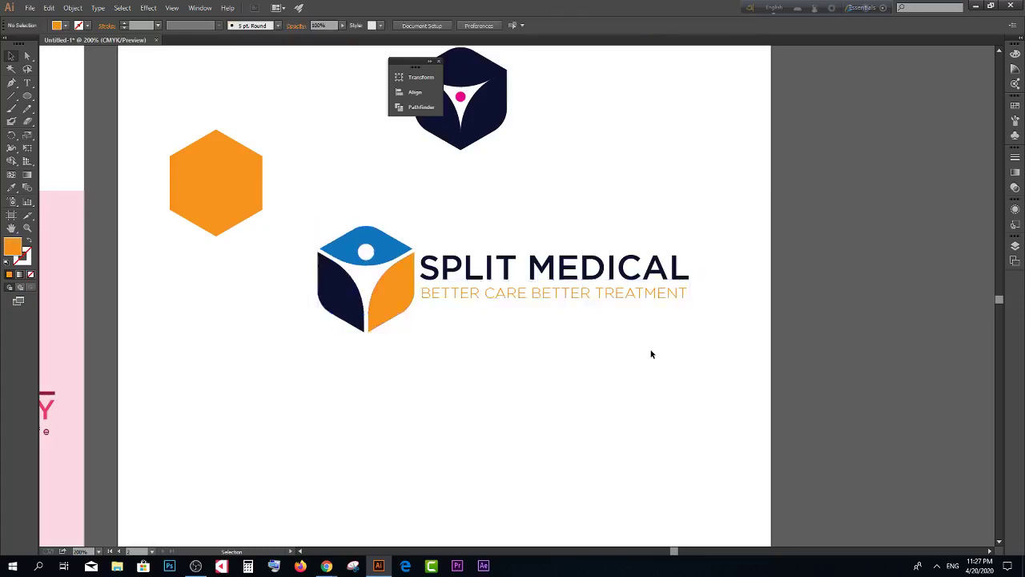
scroll(520, 300, "down", 1)
left_click_drag(320, 190, 702, 309)
scroll(547, 238, "down", 2)
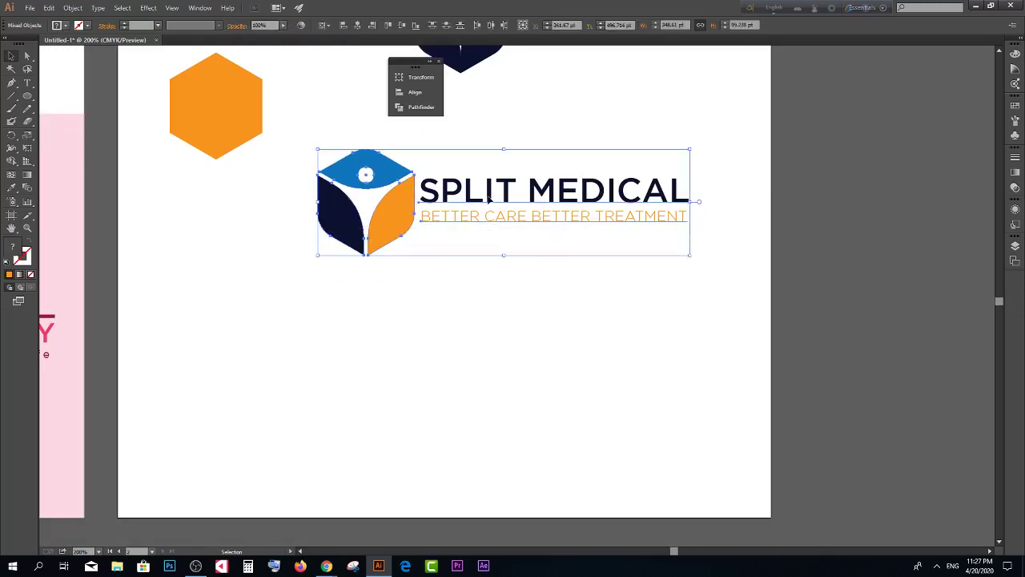
left_click_drag(489, 199, 455, 326)
left_click(508, 361)
left_click_drag(462, 270, 553, 373)
mouse_move(510, 319)
left_mouse_down()
mouse_move(410, 448)
mouse_move(325, 408)
left_mouse_up()
Step: Horizontally centre the copied icon above its name and tagline
scroll(291, 443, "down", 2)
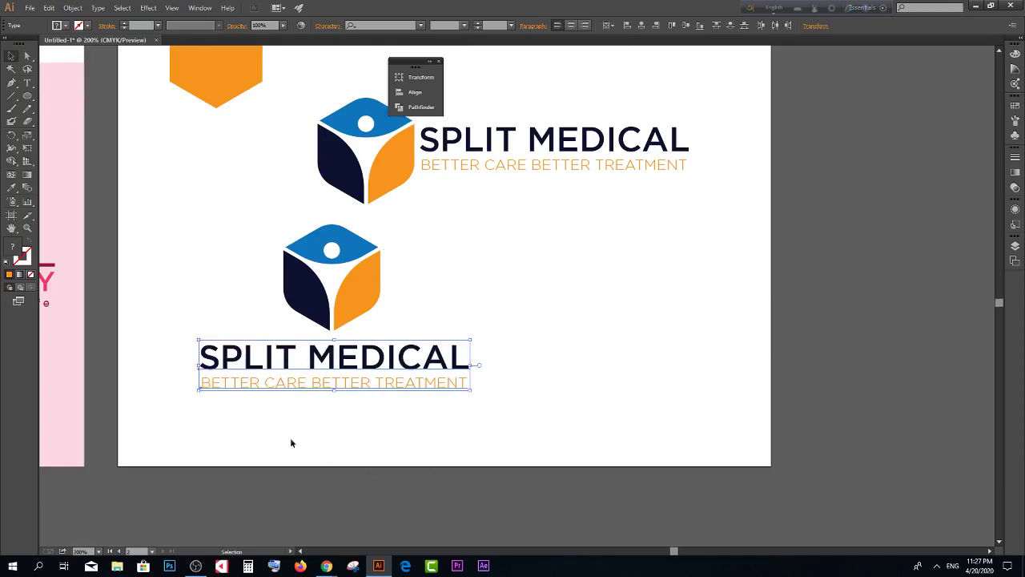
left_click(163, 338)
left_click_drag(171, 328, 373, 415)
left_click(265, 327)
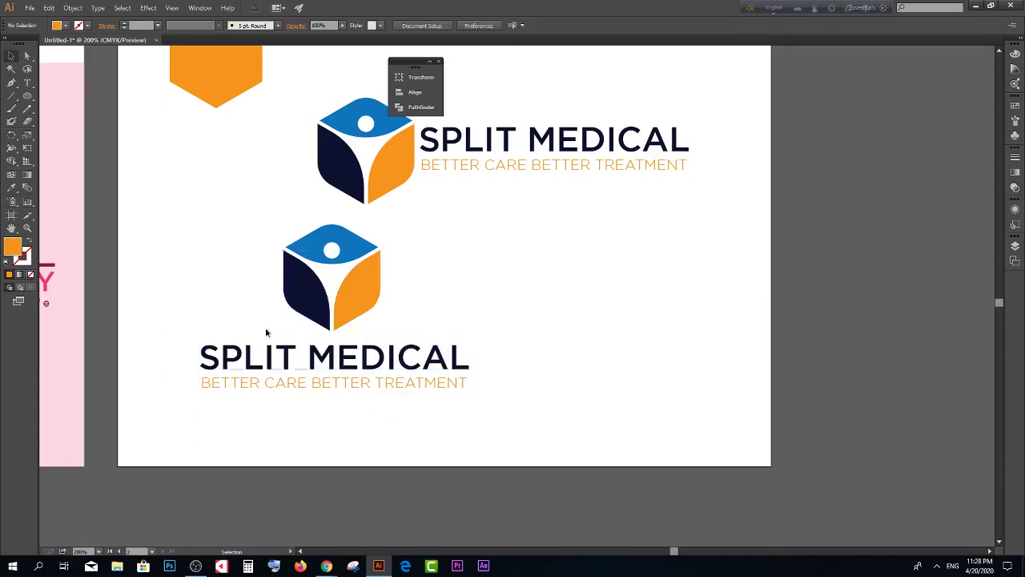
left_click_drag(242, 223, 401, 308)
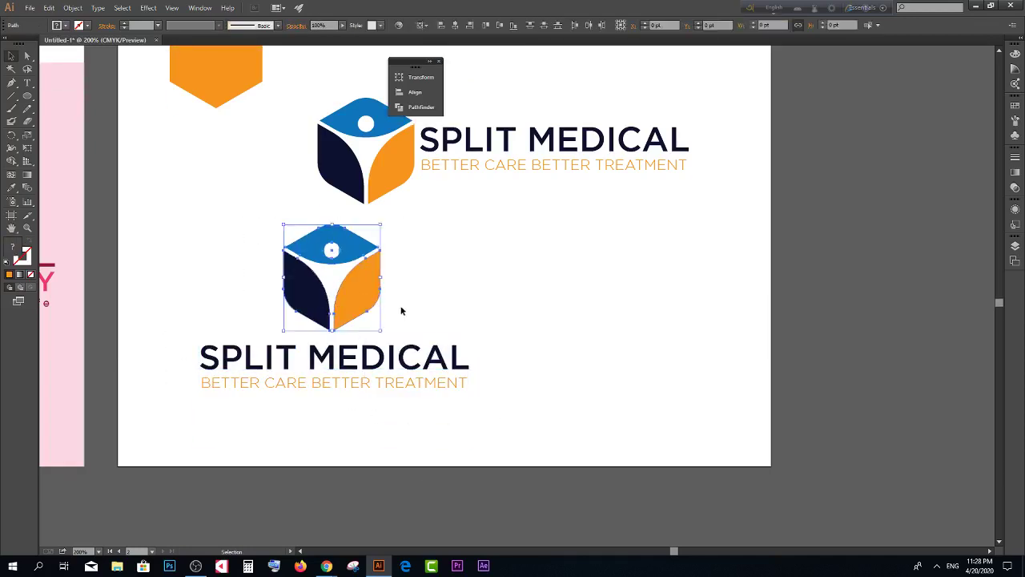
left_click(223, 270)
left_click_drag(199, 247, 435, 387)
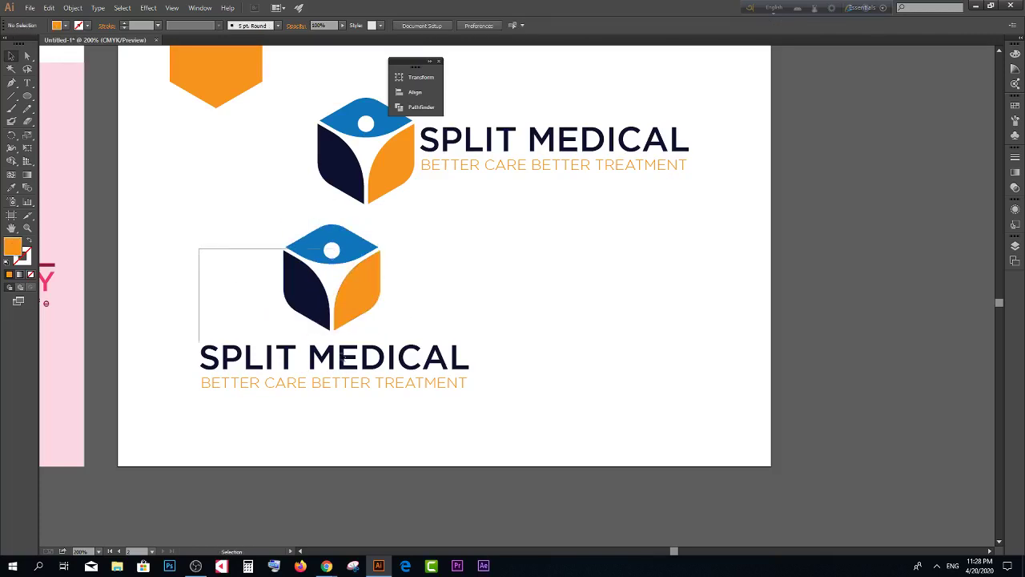
left_click(357, 25)
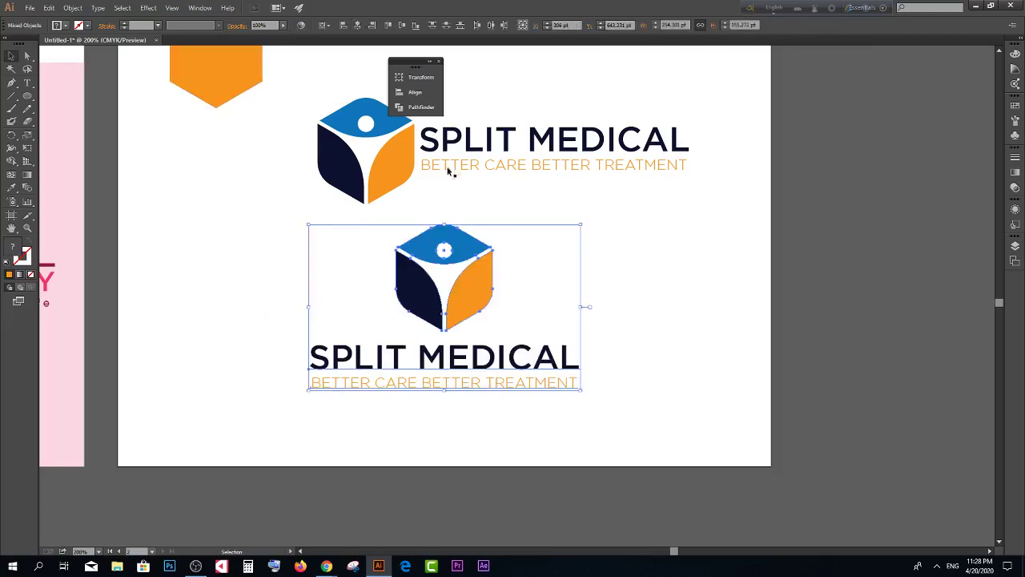
left_click(677, 287)
Step: Move both Split Medical logos higher on the artboard
scroll(673, 304, "down", 1)
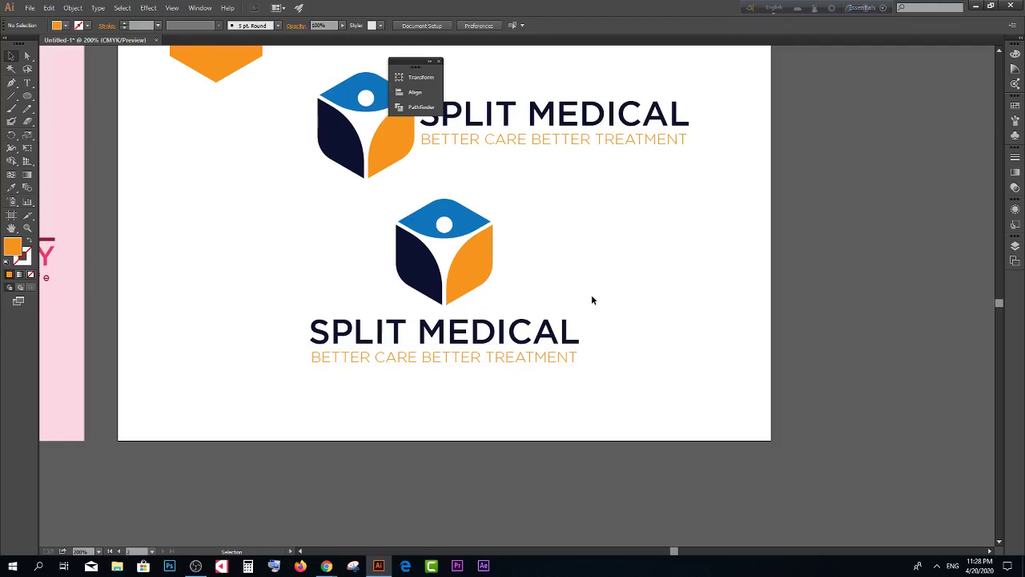
scroll(590, 297, "down", 2)
scroll(543, 276, "up", 1)
mouse_move(412, 136)
left_mouse_down()
mouse_move(659, 286)
mouse_move(617, 190)
left_mouse_up()
Step: Draw a fully rounded pill shape above the Couple Fantasy logo
left_click(664, 257)
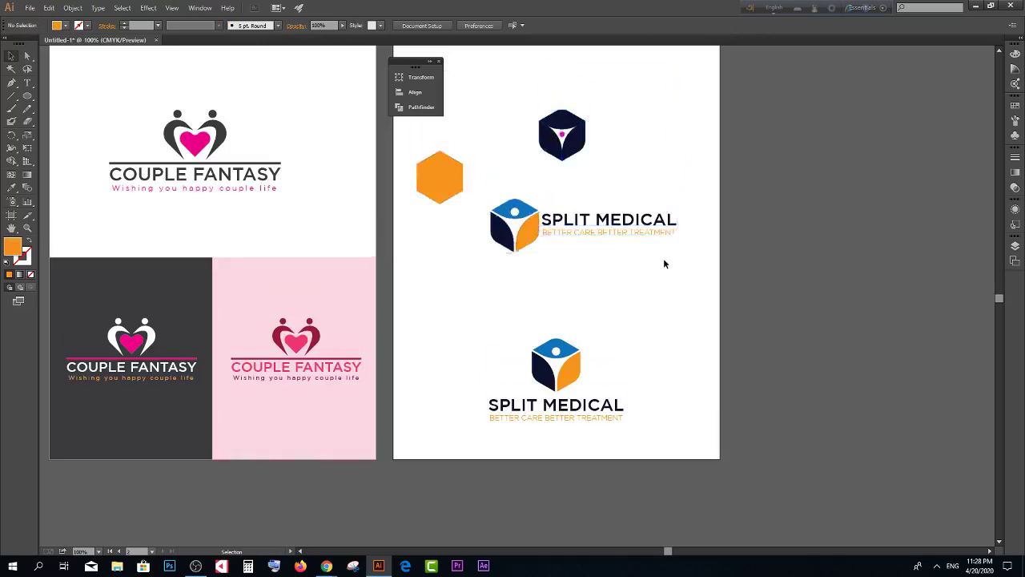
scroll(664, 264, "up", 4)
scroll(90, 256, "up", 2)
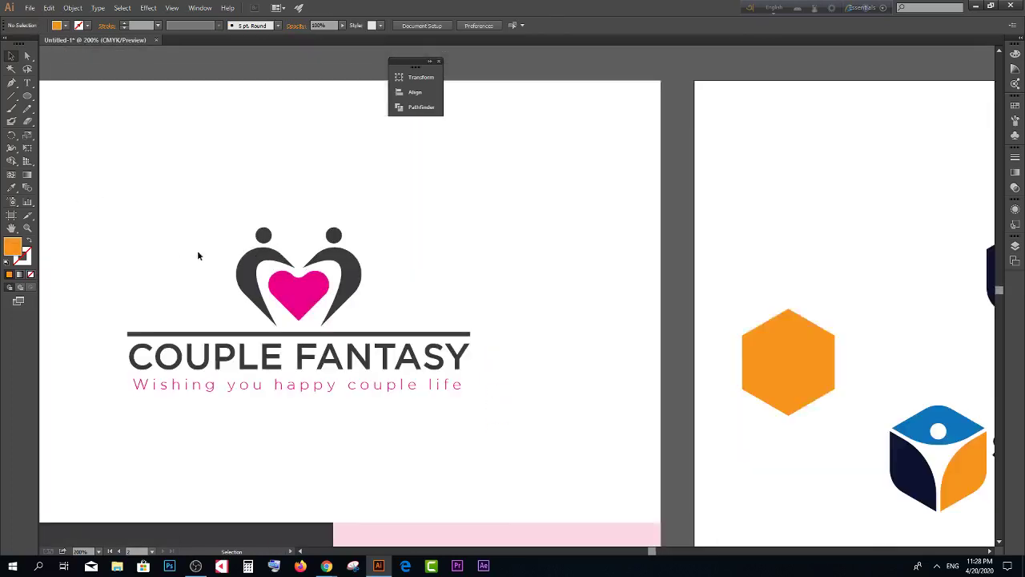
scroll(240, 264, "down", 1)
scroll(355, 268, "up", 1)
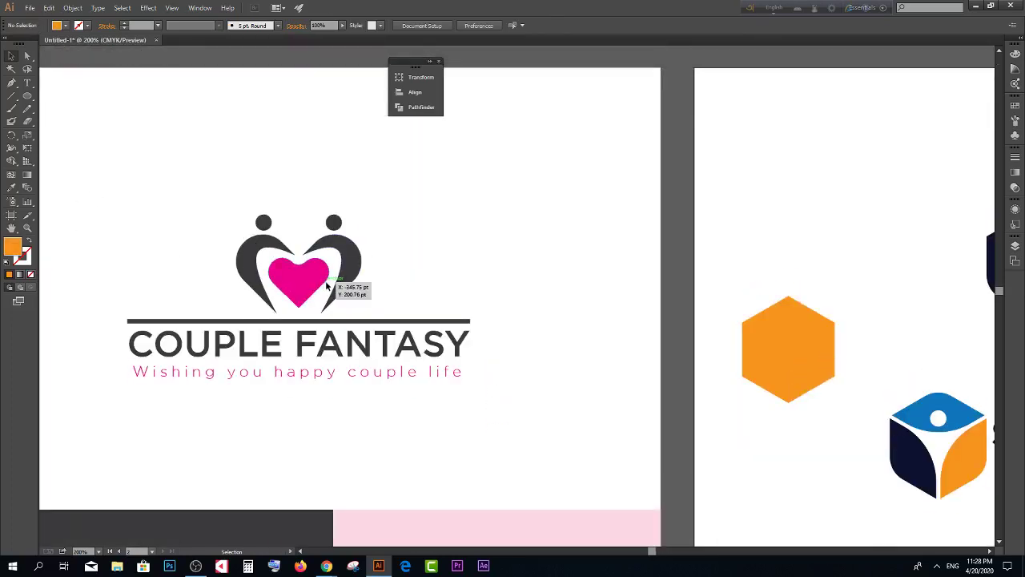
left_click(27, 96)
left_click(64, 109)
left_click_drag(441, 128, 568, 184)
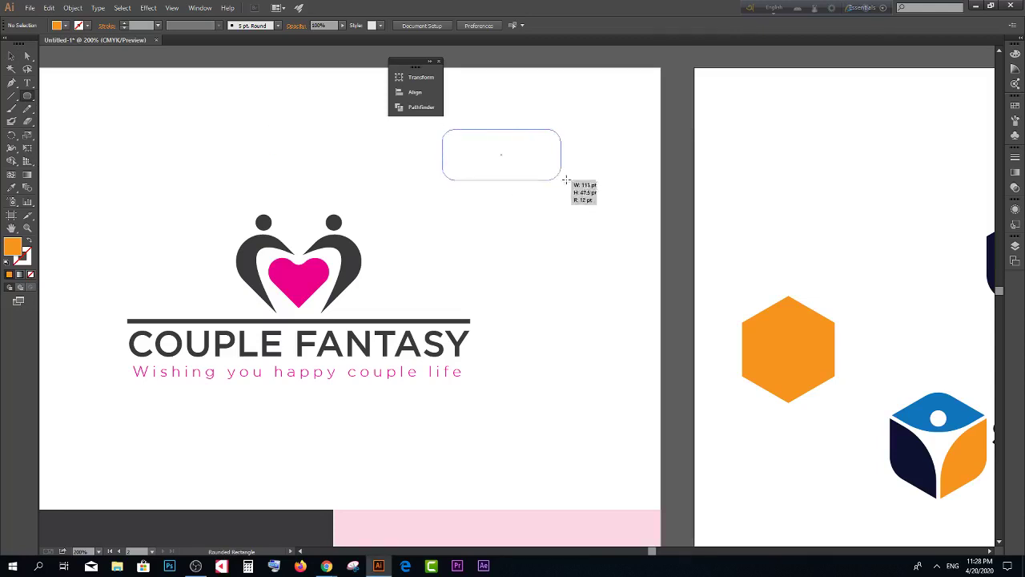
left_click(11, 57)
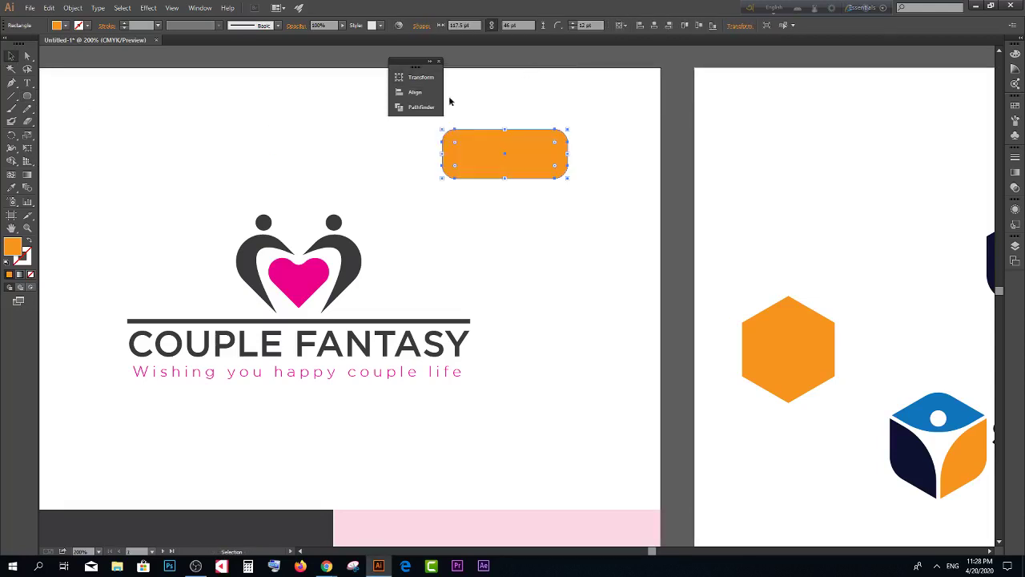
left_click_drag(458, 145, 588, 169)
Step: Duplicate the pill, rotate the copy, and cross it over the original
left_click(525, 204)
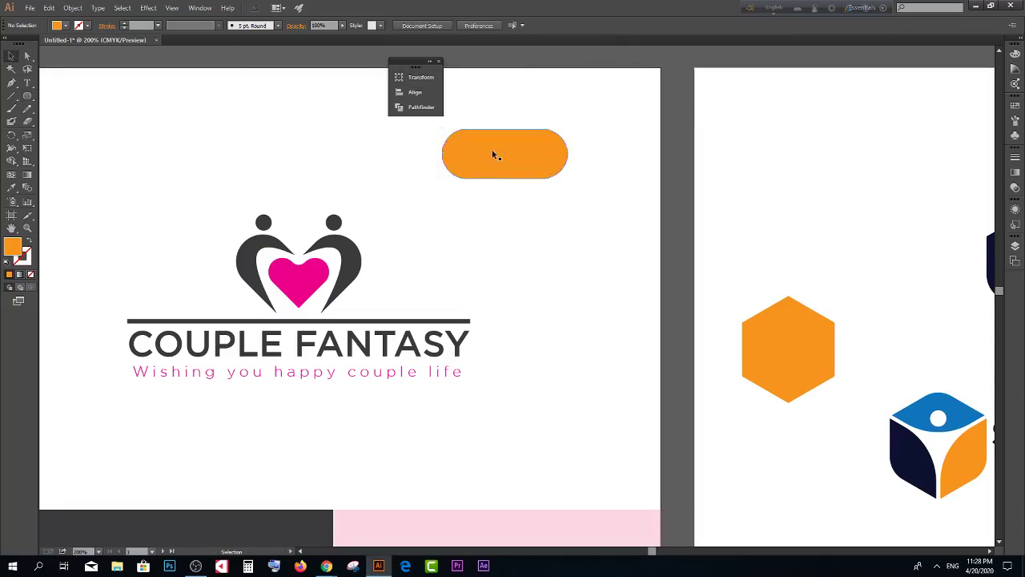
left_click_drag(494, 155, 544, 224)
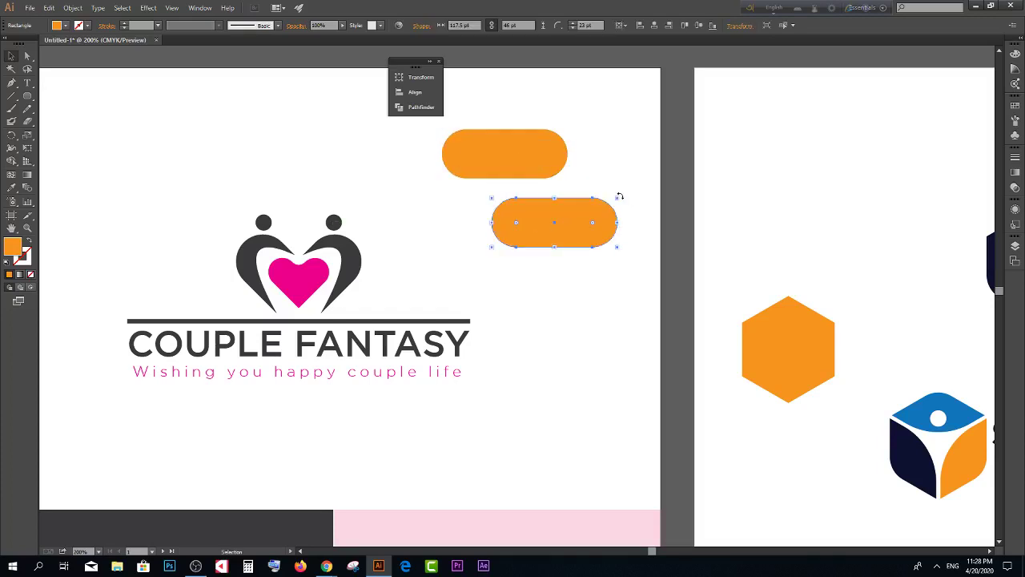
left_click_drag(619, 196, 579, 275)
left_click_drag(552, 244, 509, 176)
scroll(424, 150, "up", 1)
left_click_drag(450, 133, 574, 229)
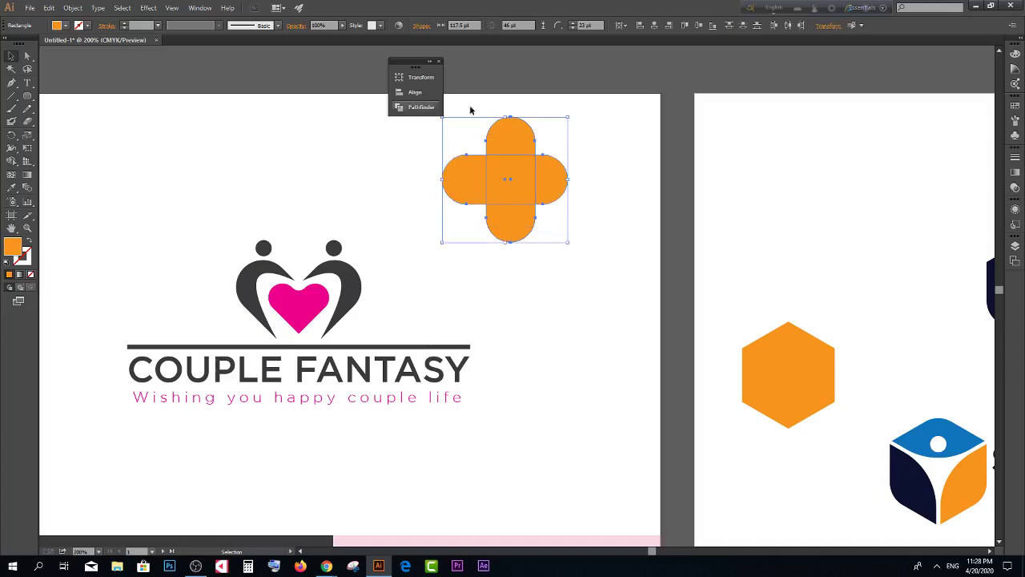
Step: Centre the two pills on each other horizontally and vertically
left_click(415, 93)
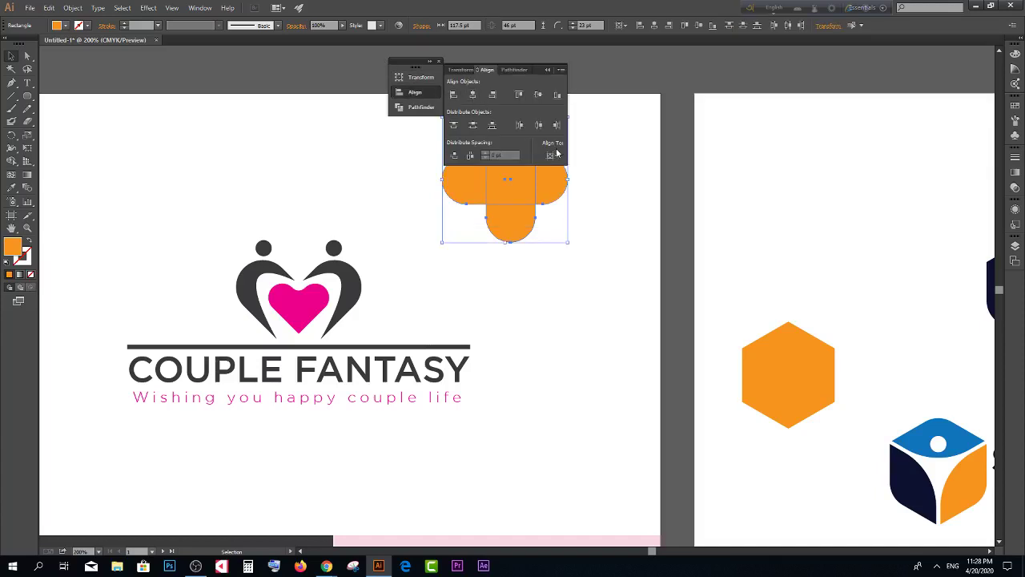
left_click(558, 153)
left_click(572, 165)
left_click(472, 95)
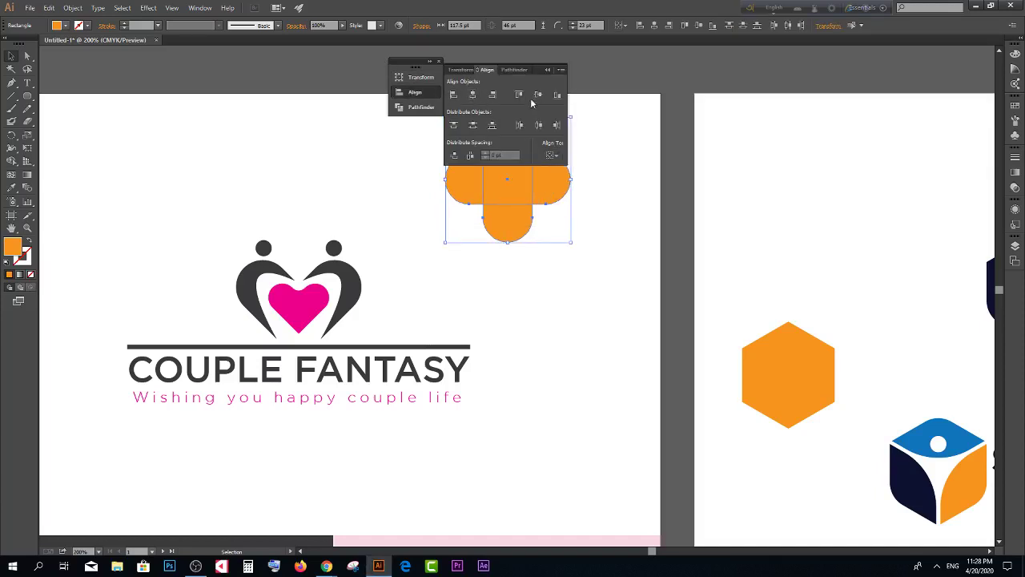
left_click(538, 95)
left_click(613, 229)
Step: Use Shape Builder to delete the two lower lobes, leaving a heart
scroll(447, 129, "up", 1)
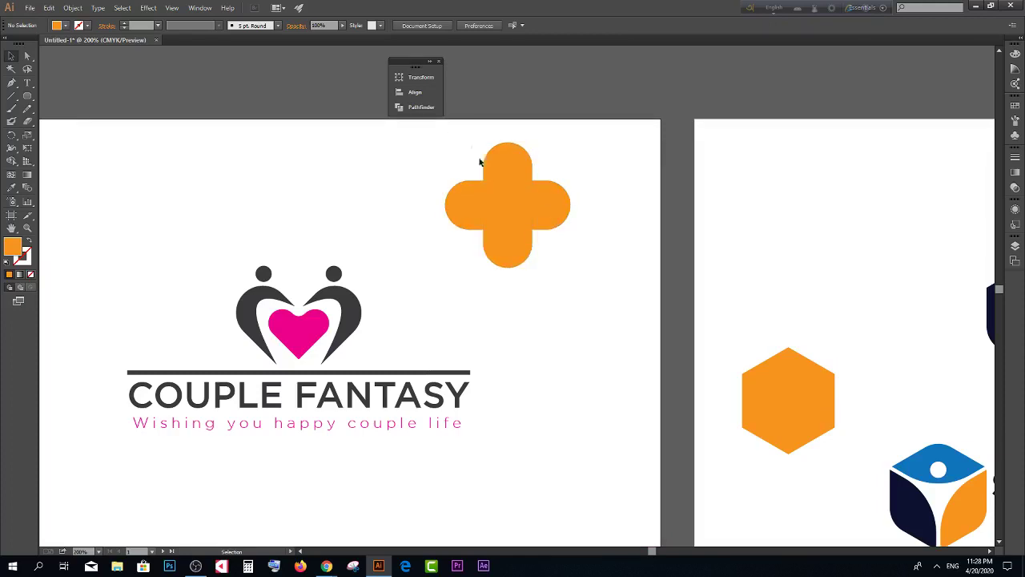
mouse_move(472, 146)
left_mouse_down()
mouse_move(577, 276)
mouse_move(600, 208)
left_mouse_up()
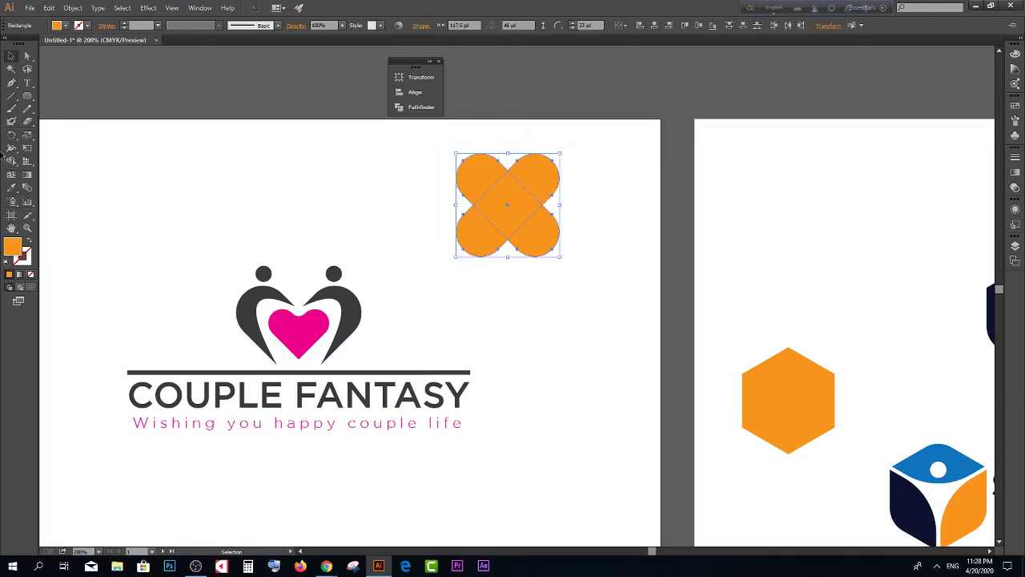
left_click(12, 160)
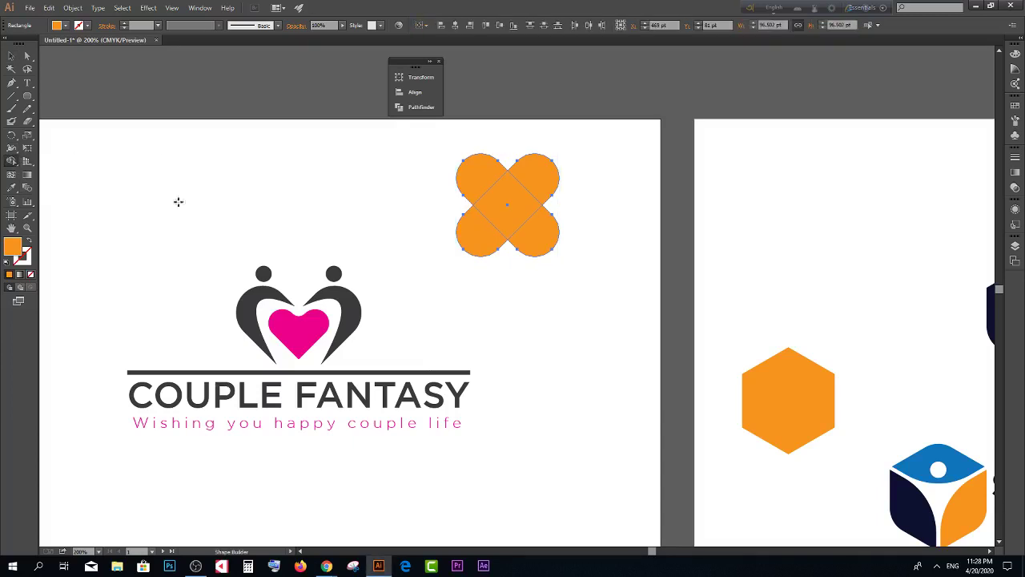
mouse_move(479, 231)
left_mouse_down("alt")
mouse_move(527, 270)
mouse_move(503, 293)
left_mouse_up("alt")
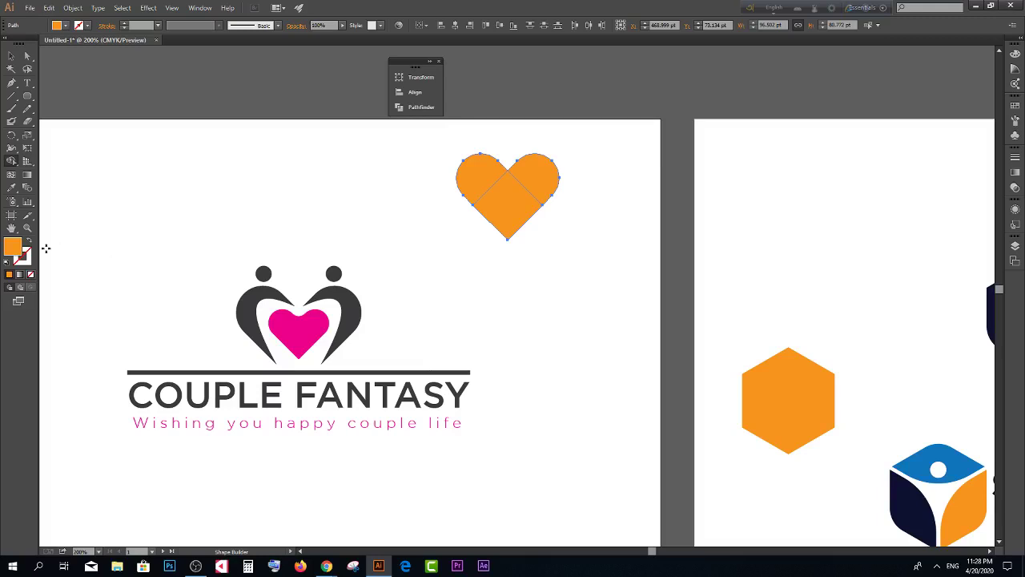
Step: Set the fill colour to purple in the Color Picker
double_click(12, 246)
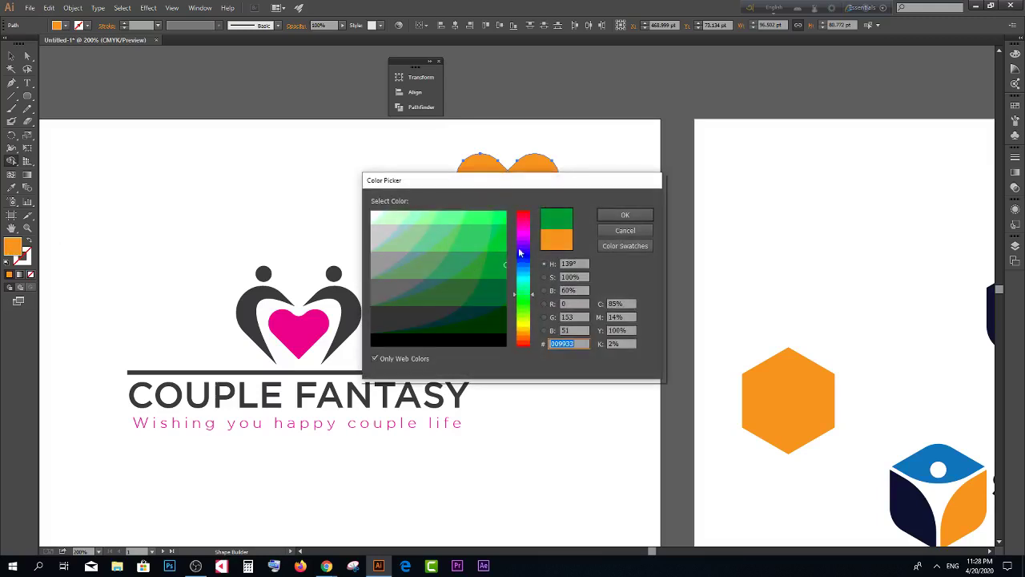
left_click(521, 239)
left_click(505, 217)
left_click(640, 220)
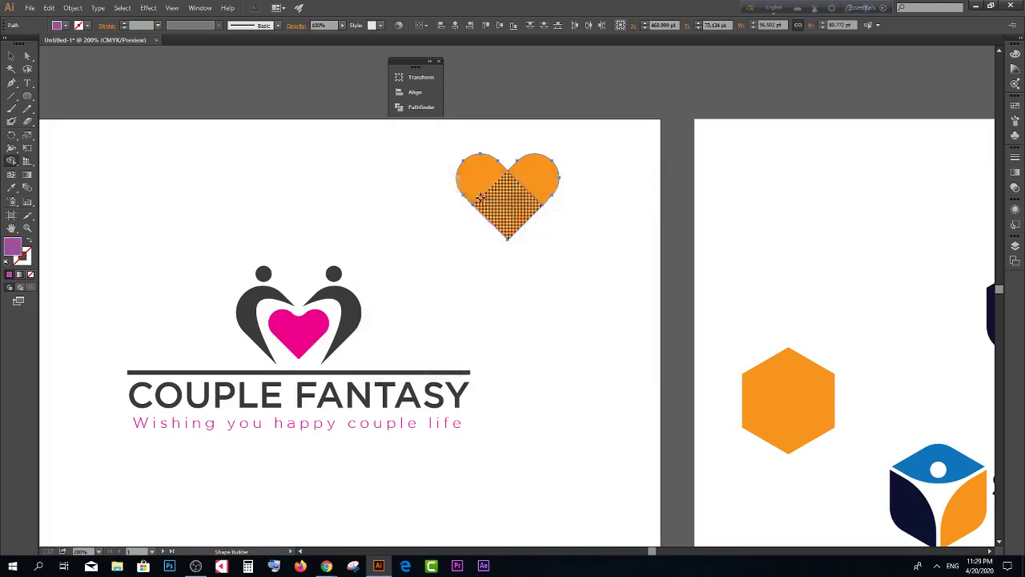
Step: Merge all heart regions into one purple shape with Shape Builder
left_click_drag(468, 172, 503, 205)
left_click_drag(540, 172, 496, 212)
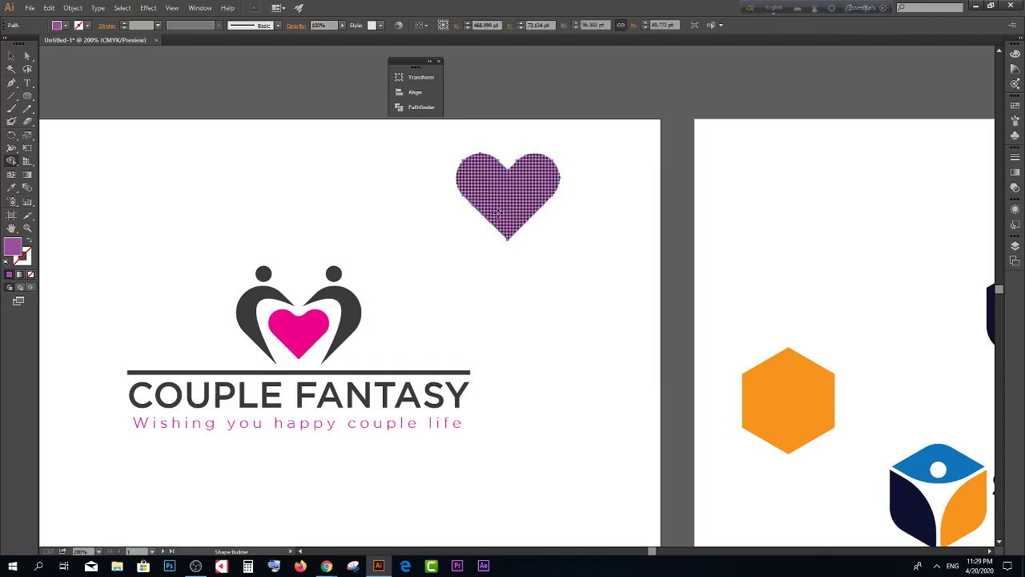
key("v")
left_click(548, 249)
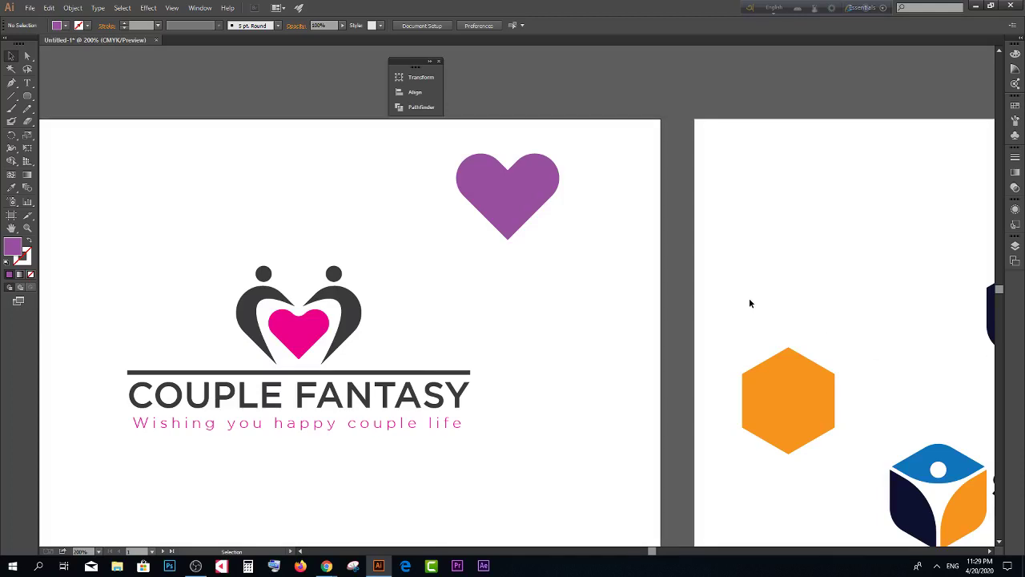
Step: Nudge the upper logo's SPLIT MEDICAL text down one step
scroll(745, 296, "down", 2)
scroll(745, 295, "down", 1)
scroll(835, 355, "up", 1)
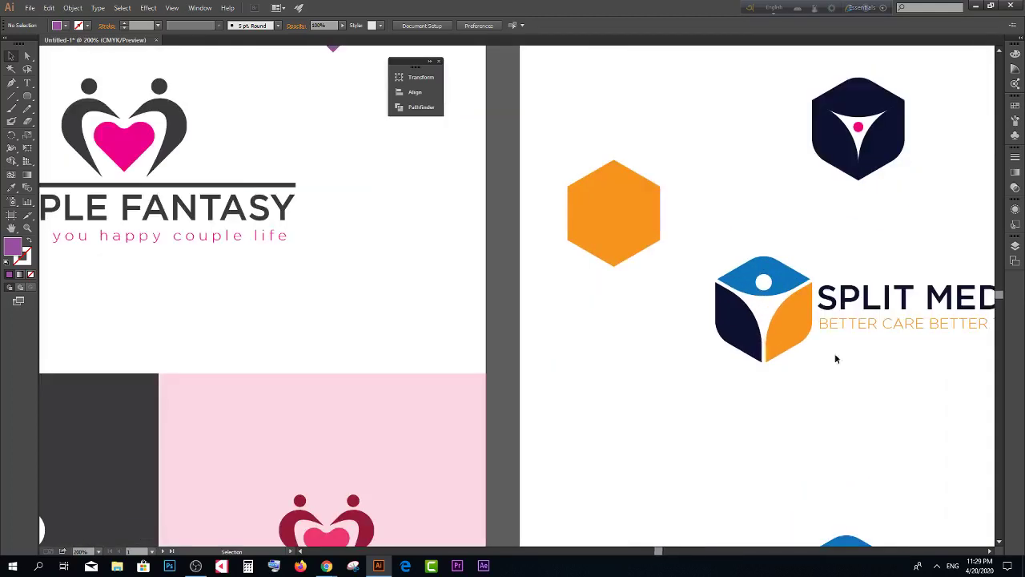
scroll(679, 315, "down", 1)
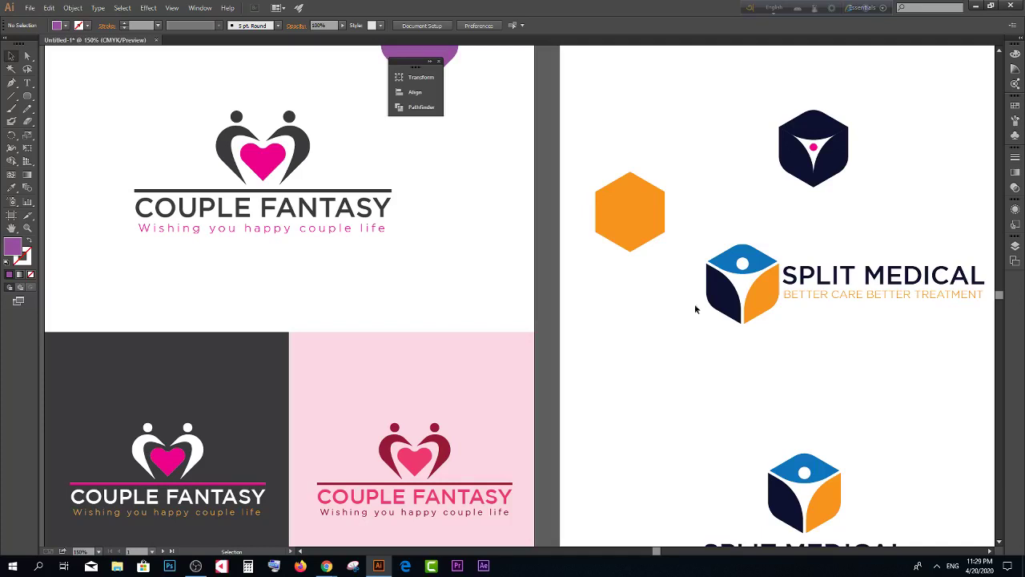
left_click(856, 276)
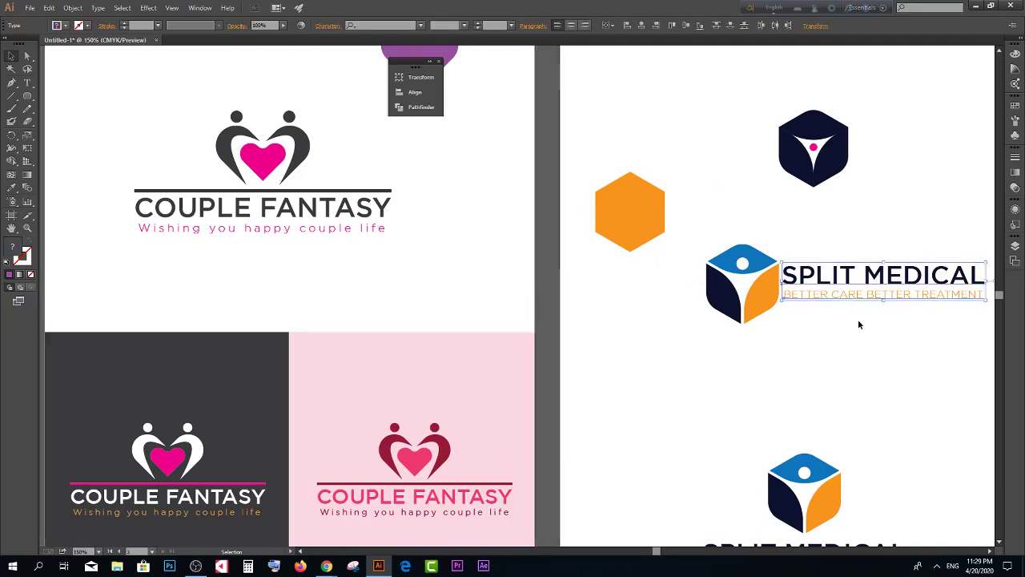
scroll(855, 318, "up", 2)
key("Down")
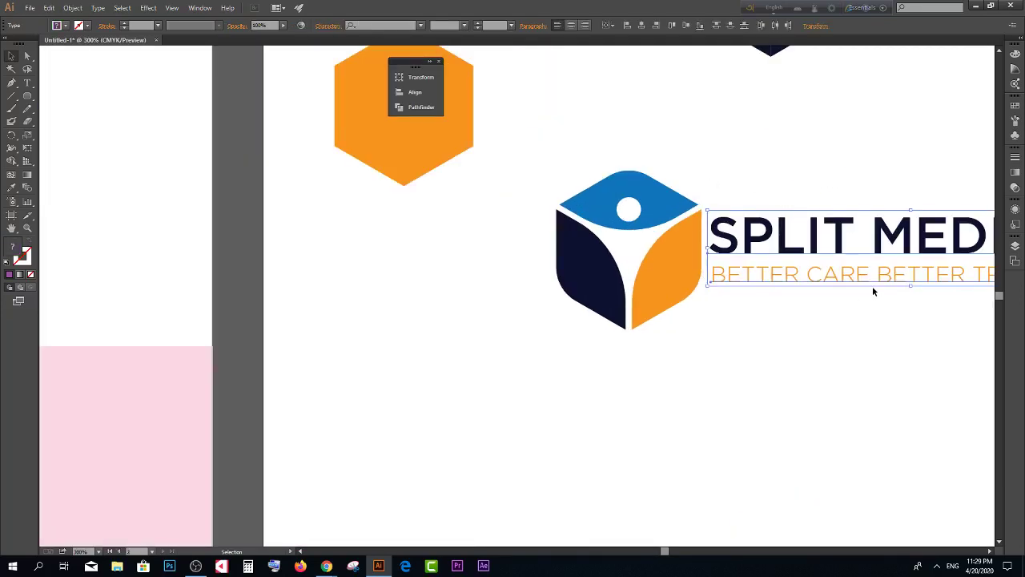
left_click(570, 169)
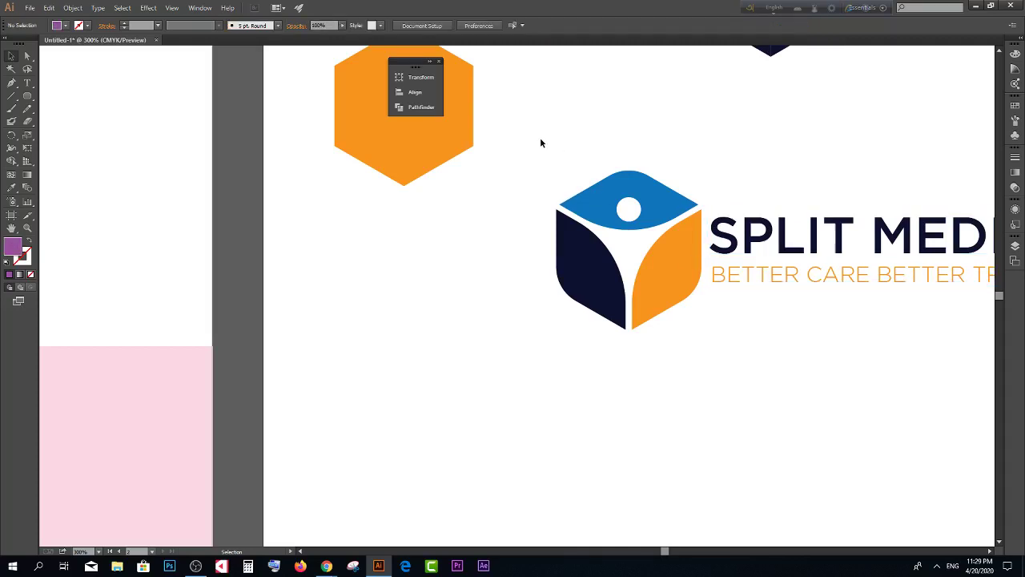
Step: Marquee-select the whole upper Split Medical logo group
scroll(541, 142, "down", 2)
left_click_drag(540, 140, 837, 252)
left_click_drag(531, 137, 847, 256)
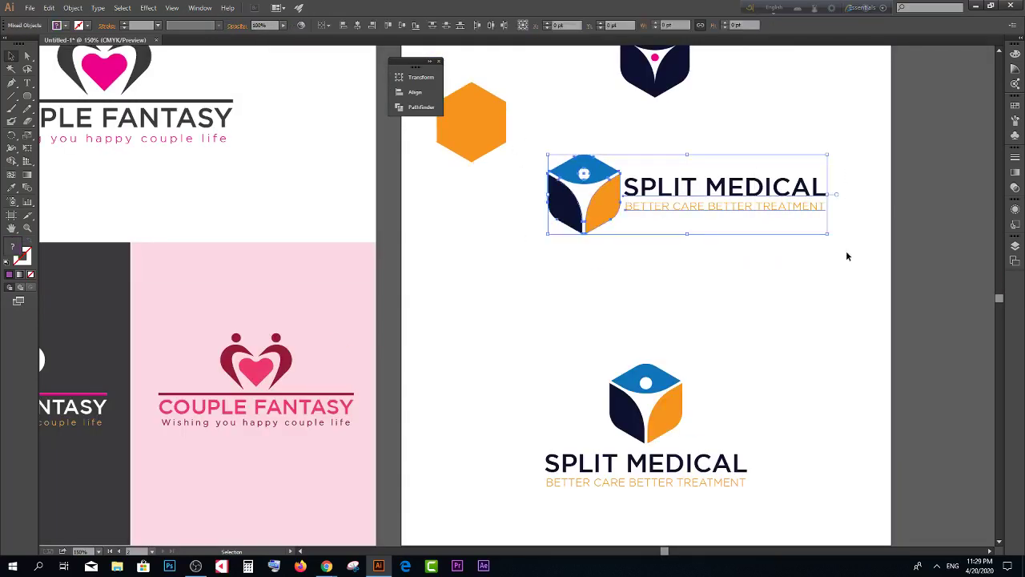
left_click(844, 267)
left_click_drag(557, 147, 830, 248)
left_click(801, 320)
scroll(805, 315, "down", 2)
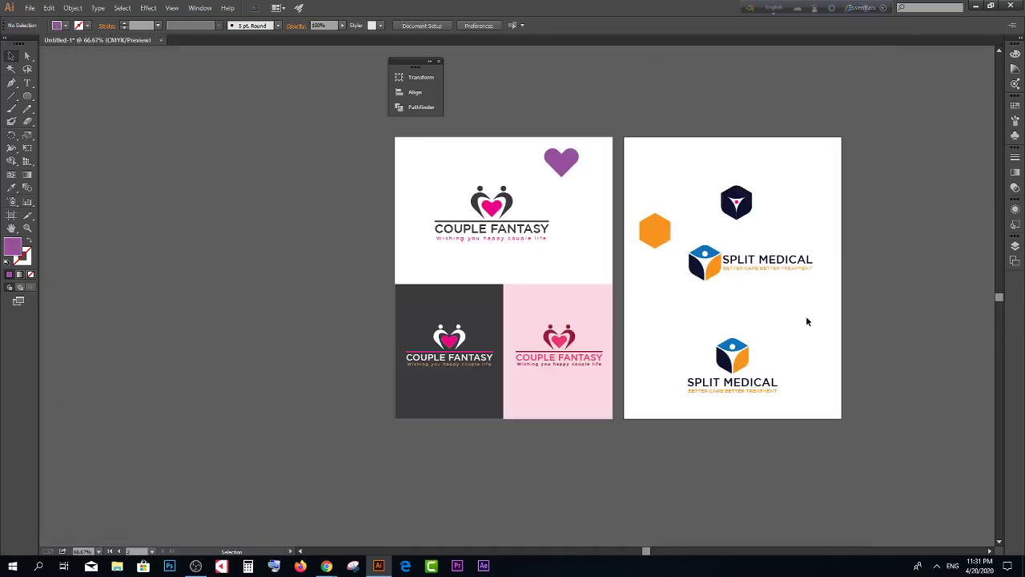
scroll(806, 322, "down", 1)
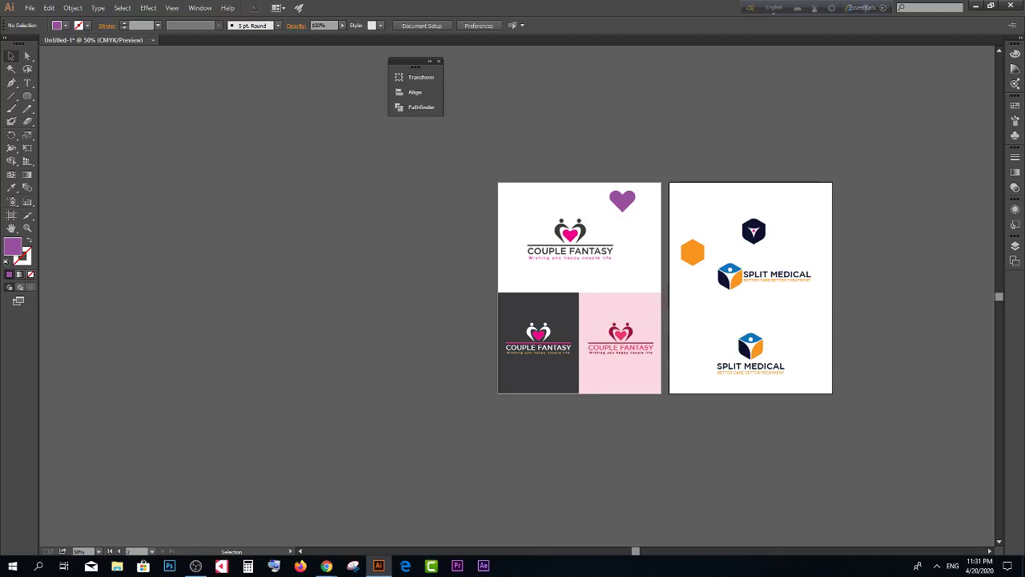
left_click(326, 565)
scroll(768, 278, "up", 1)
Step: Export the document as JPEG using all artboards
left_click(30, 8)
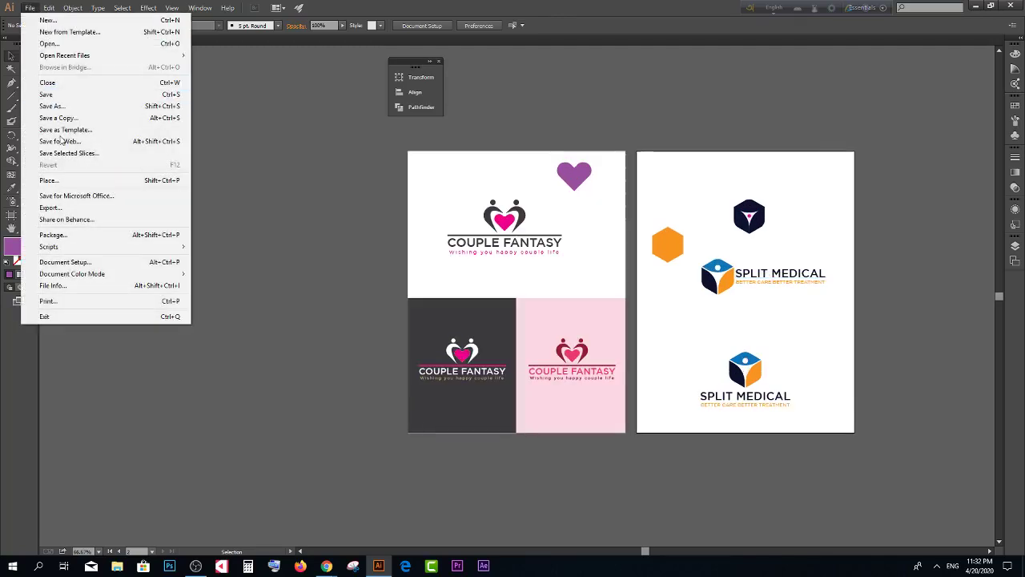
left_click(48, 208)
left_click(126, 463)
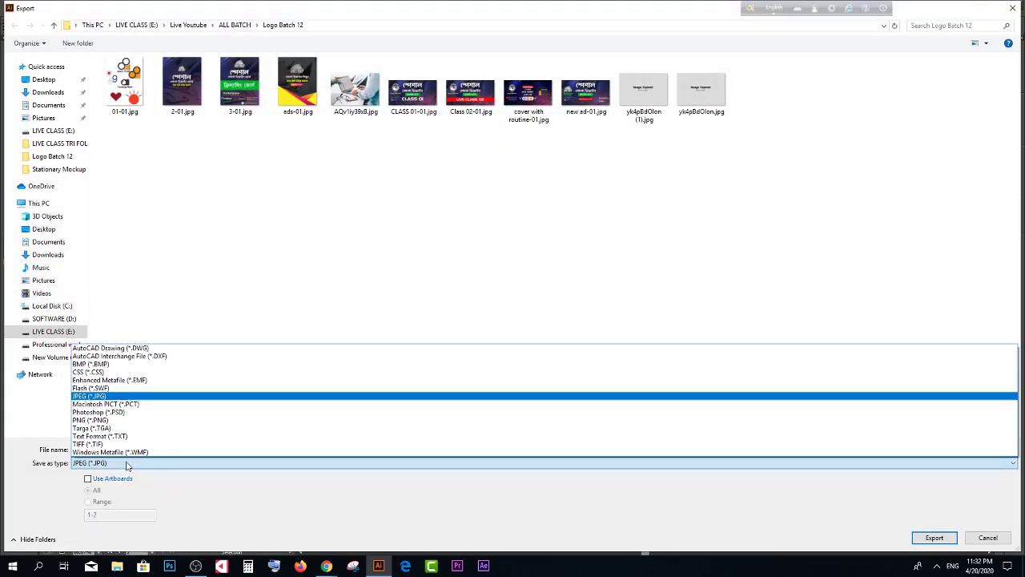
left_click(91, 395)
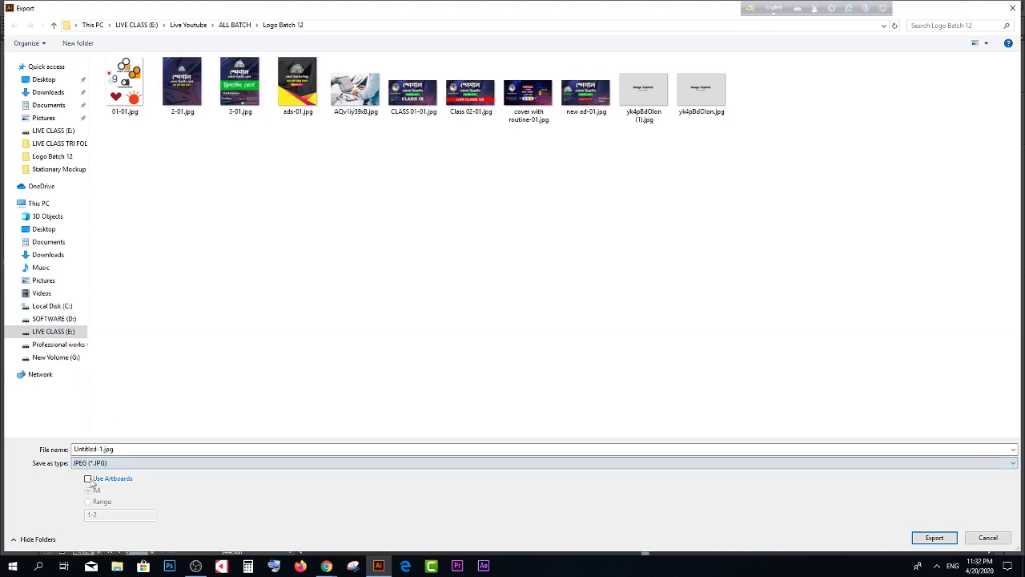
left_click(88, 479)
left_click(926, 538)
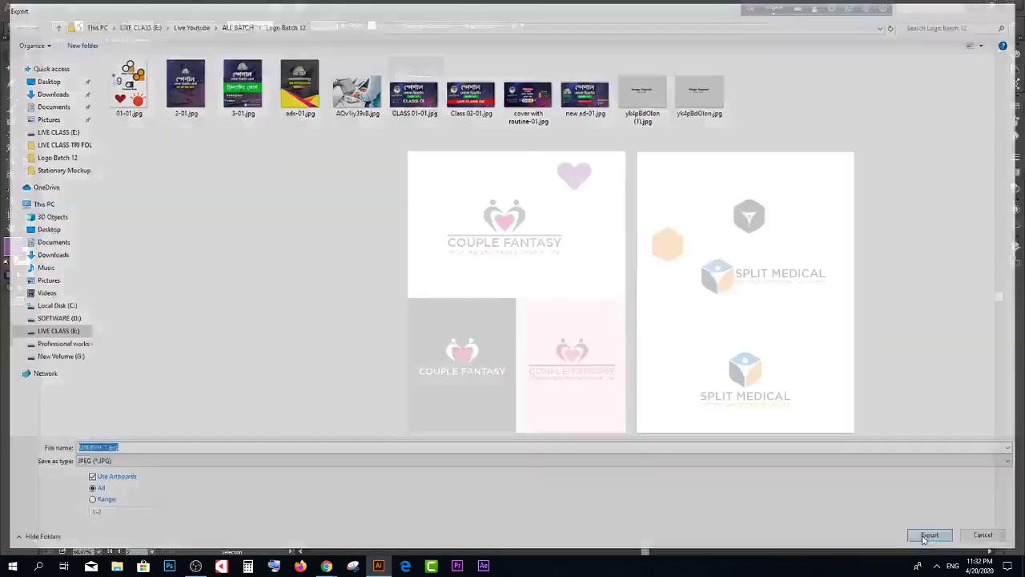
Step: Set JPEG options to RGB and High (300 ppi), then switch to the browser
left_click(479, 208)
left_click(471, 221)
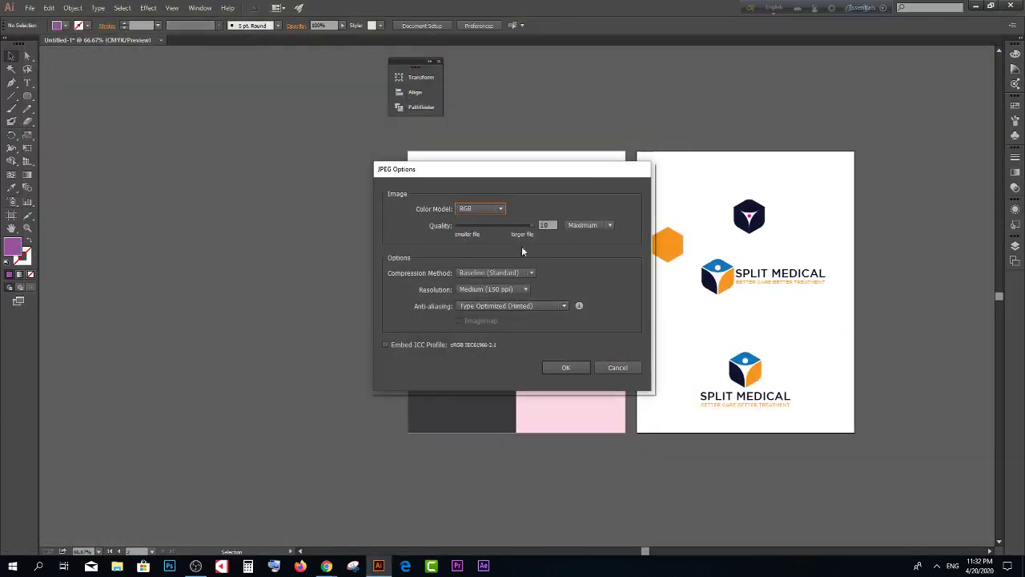
left_click(493, 289)
left_click(479, 324)
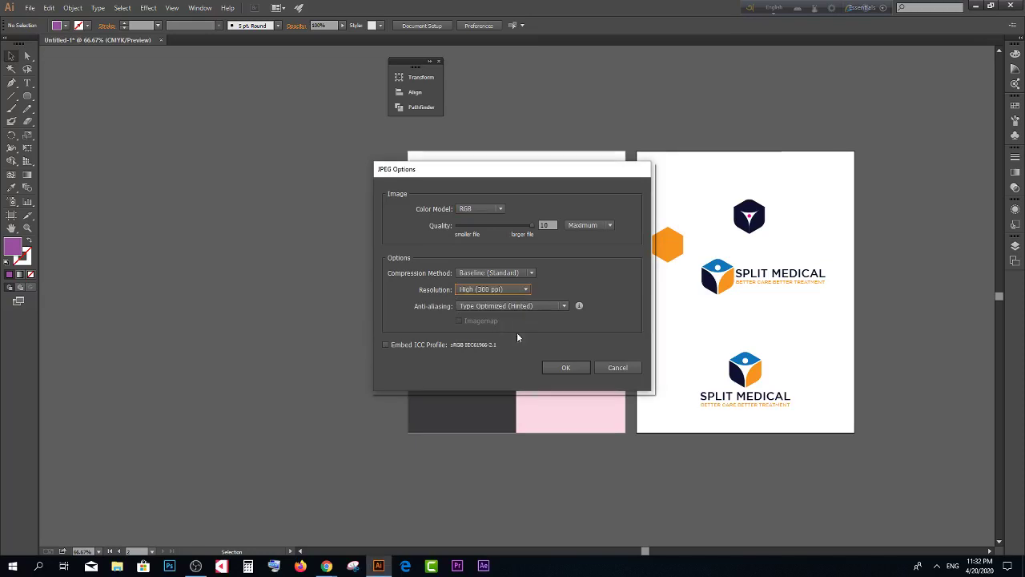
left_click(565, 368)
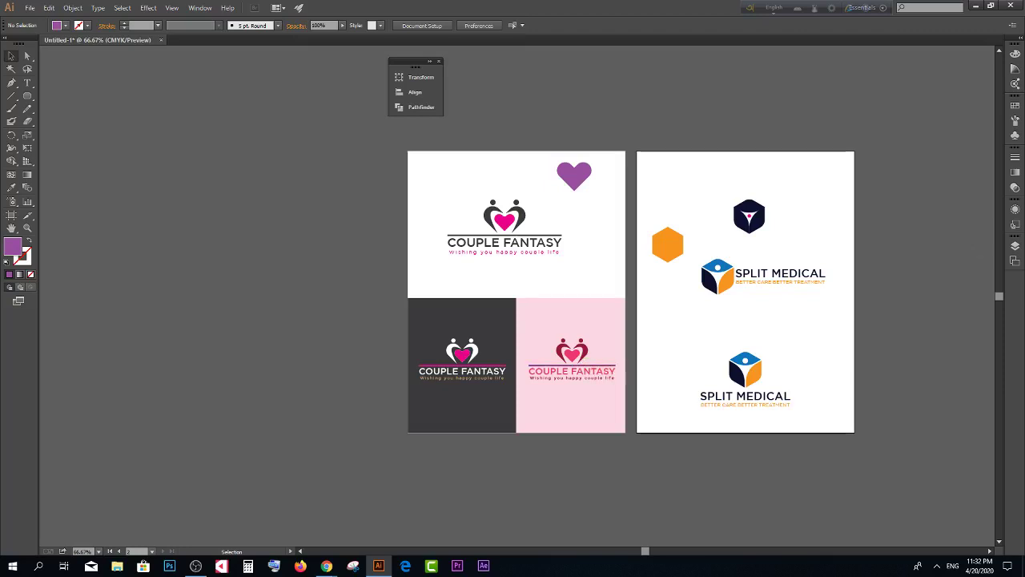
left_click(326, 566)
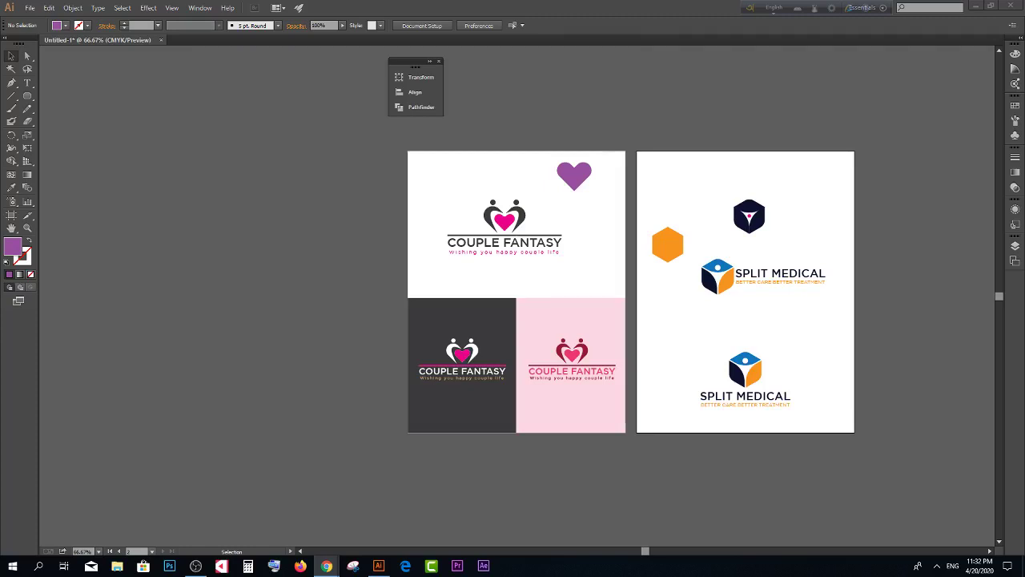
key("alt+Tab")
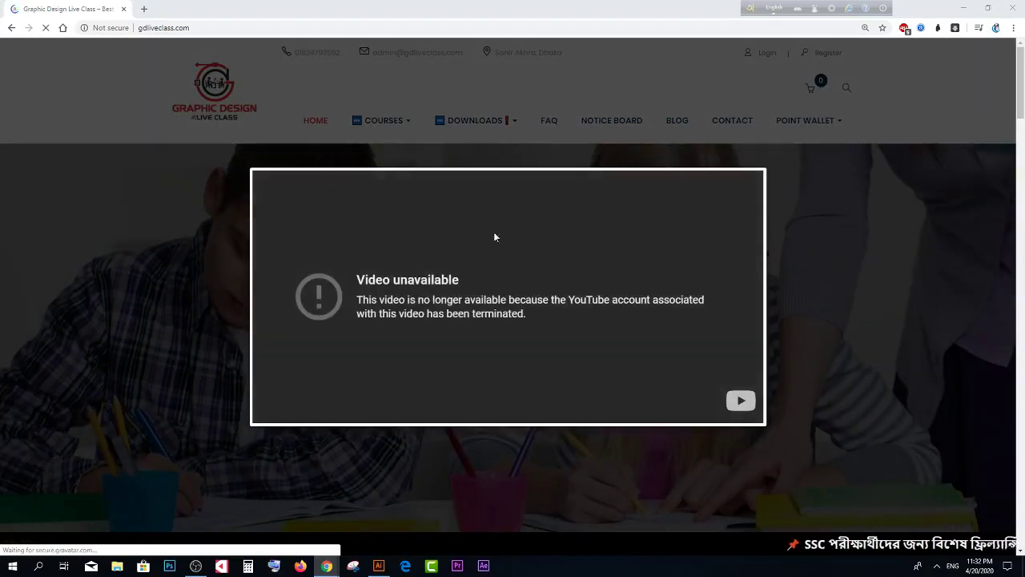
Step: Close the video popup and search YouTube for the instructor's channel name
left_click(848, 218)
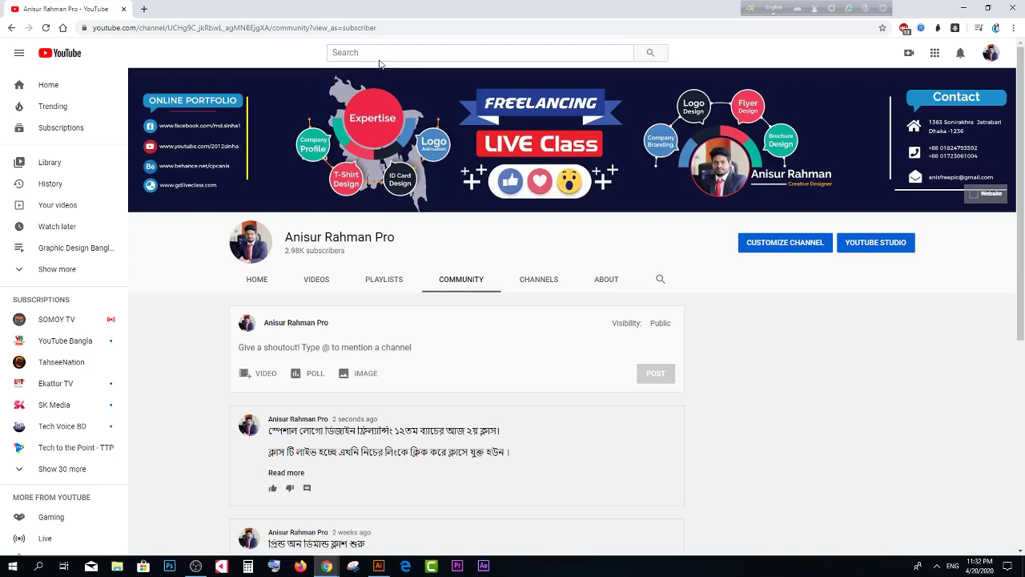
left_click(380, 56)
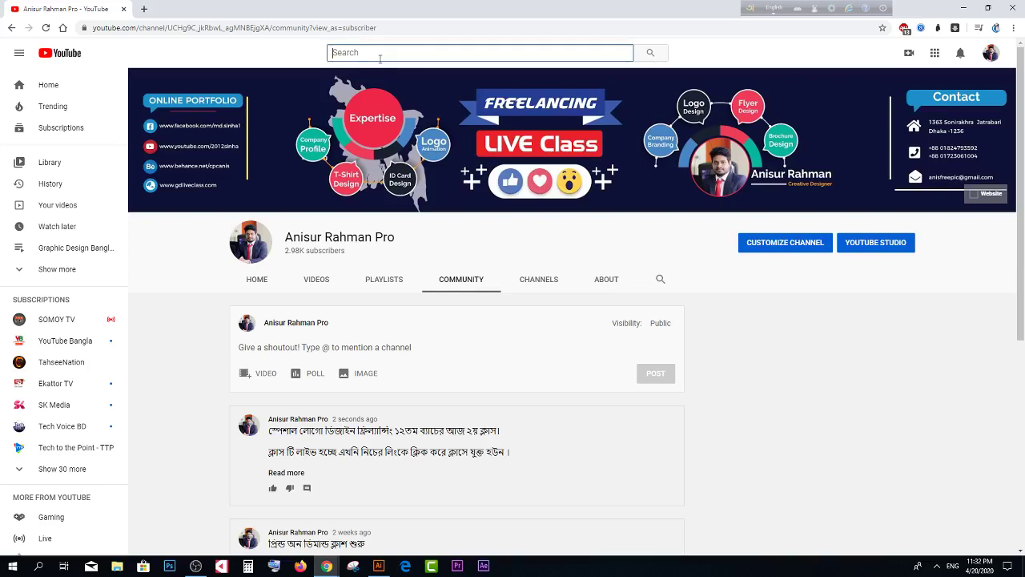
type("ANIASU")
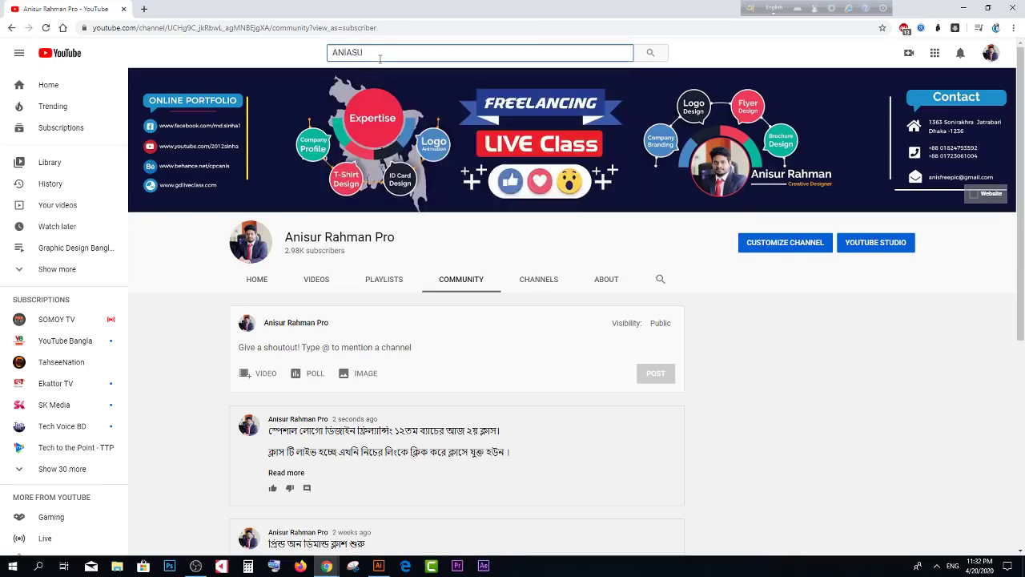
key("BackSpace")
key("BackSpace")
key("BackSpace")
type("SUR RA")
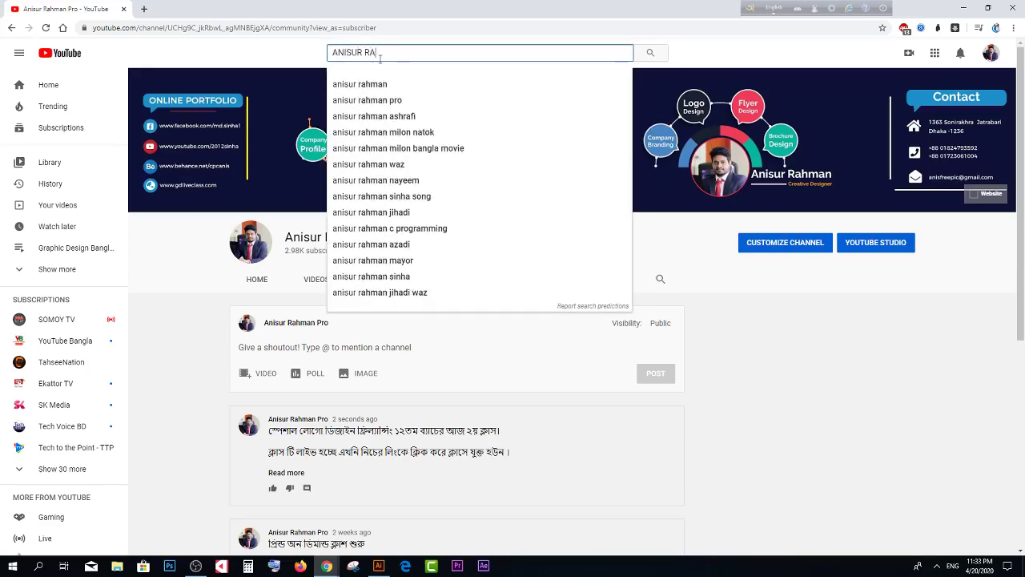
type("HM")
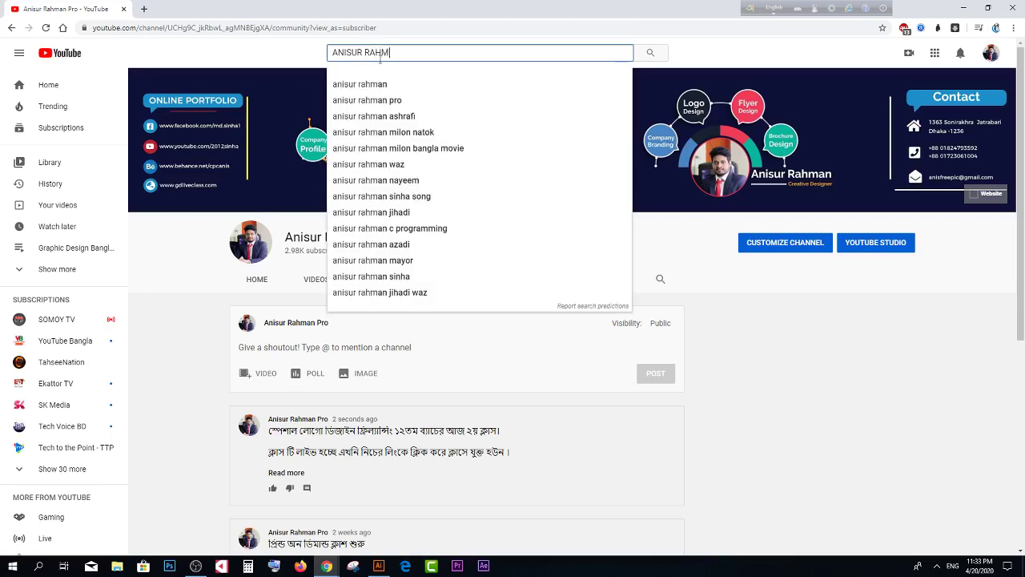
type("AN PRO")
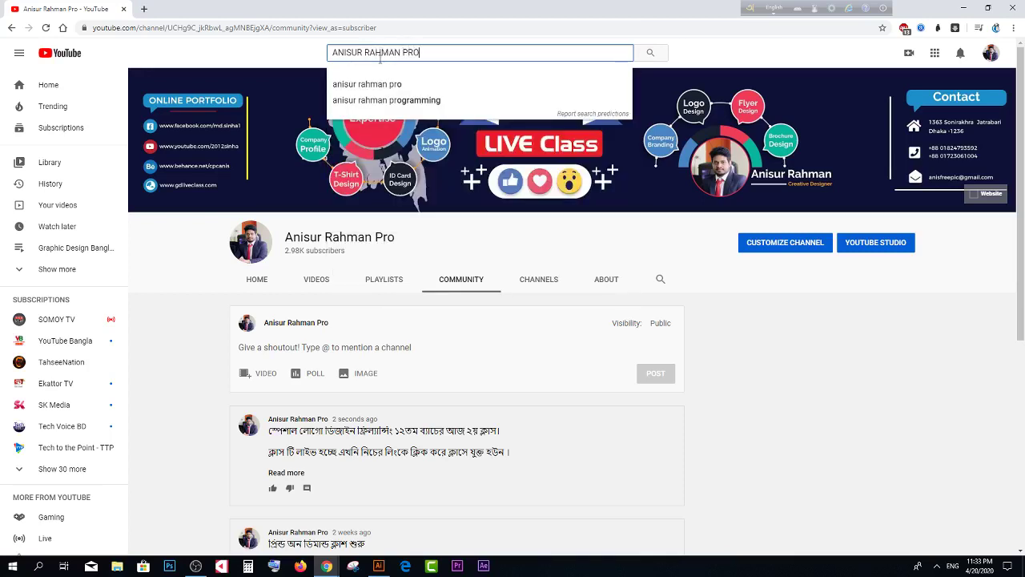
key("Return")
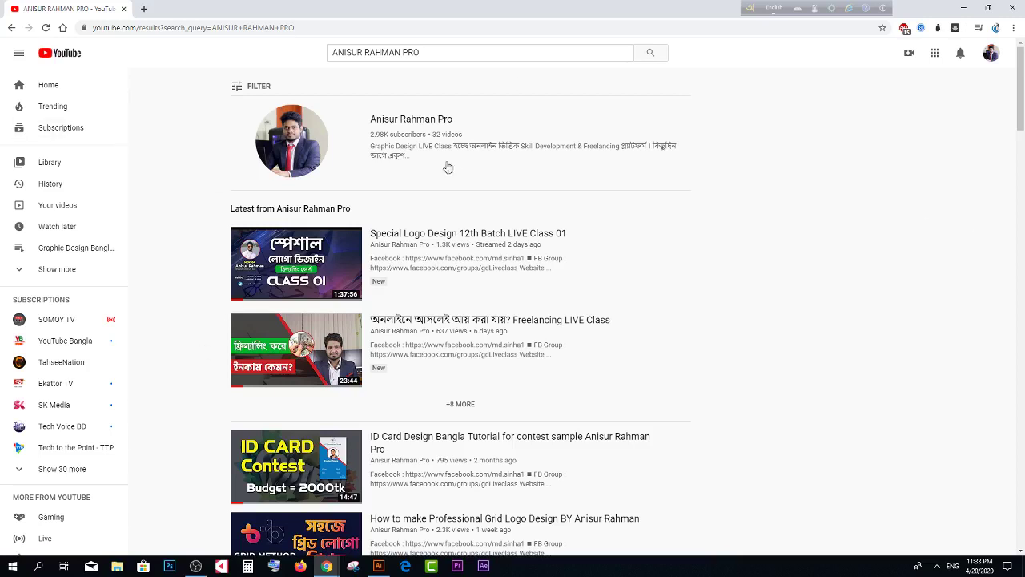
Step: Open the Special Logo Design 12th Batch LIVE Class 01 video and pause it
left_click(424, 119)
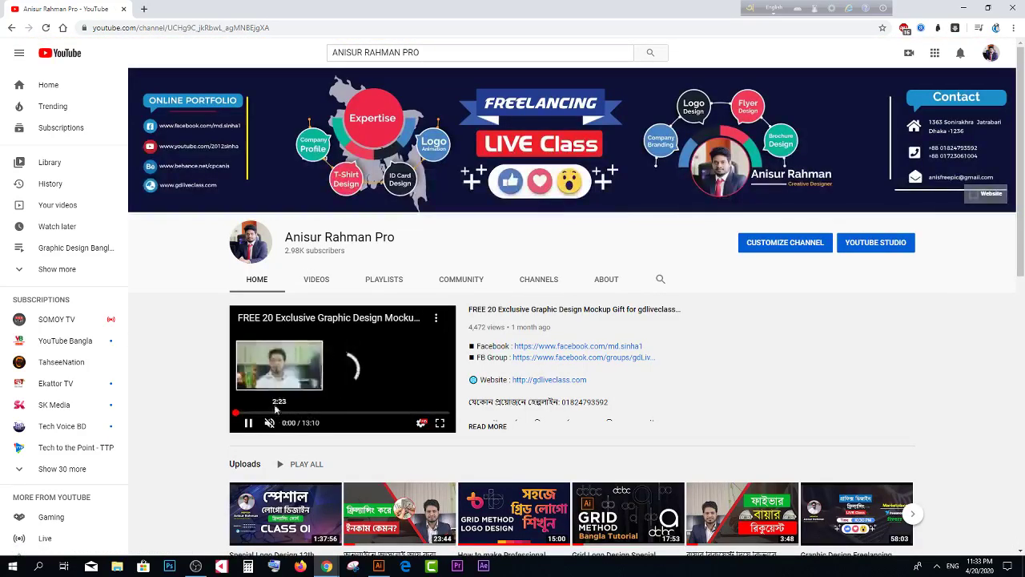
scroll(272, 401, "down", 2)
left_click(250, 452)
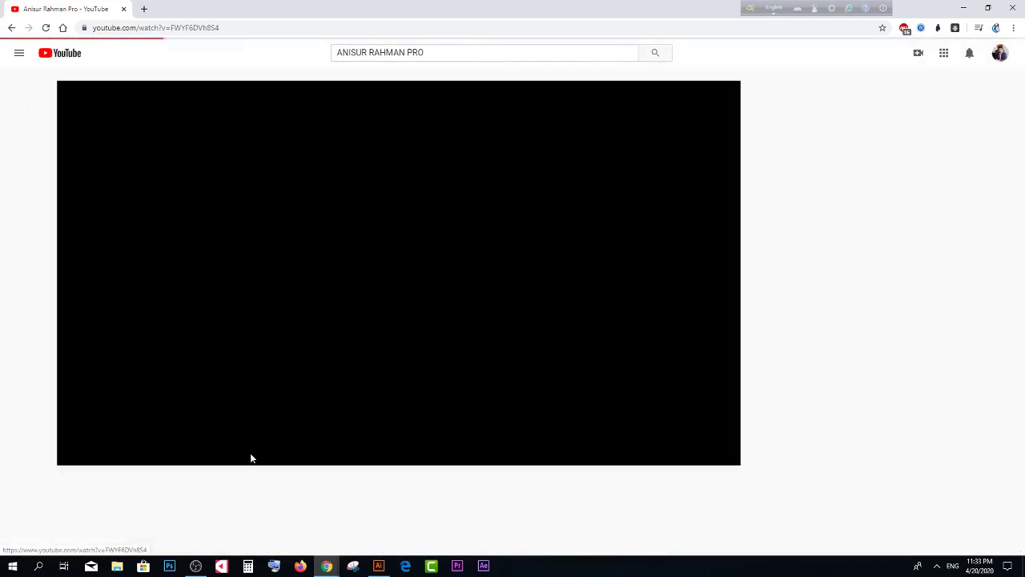
left_click(75, 456)
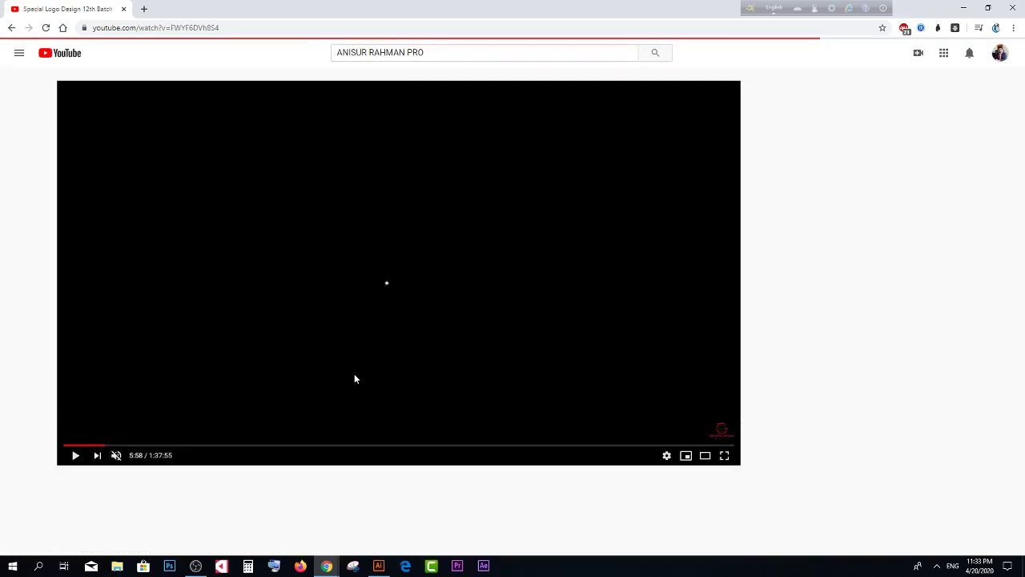
Step: Expand the description and open its LogoDesign link in a new tab
scroll(320, 372, "down", 2)
scroll(200, 408, "down", 2)
left_click(107, 385)
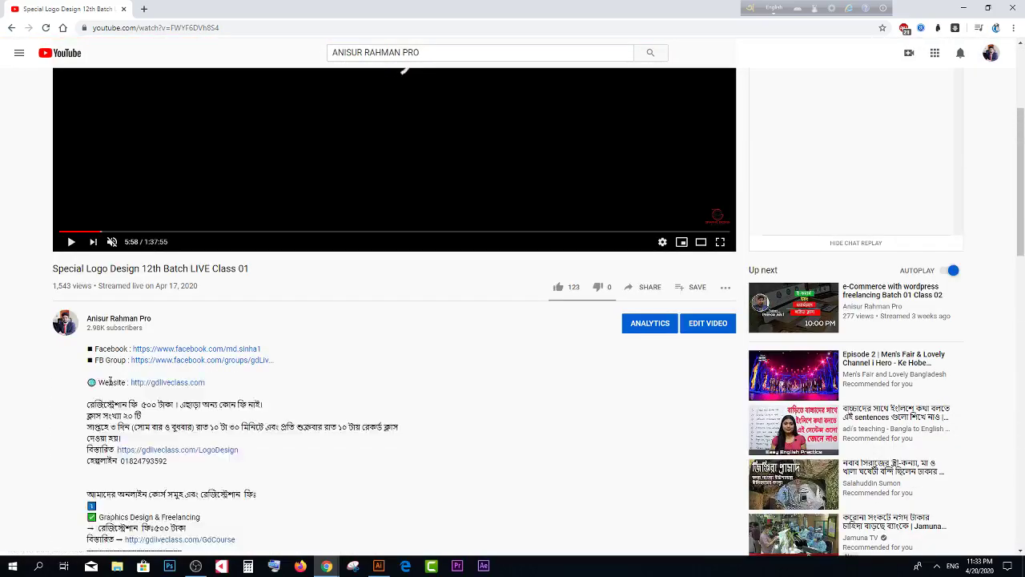
scroll(108, 385, "down", 2)
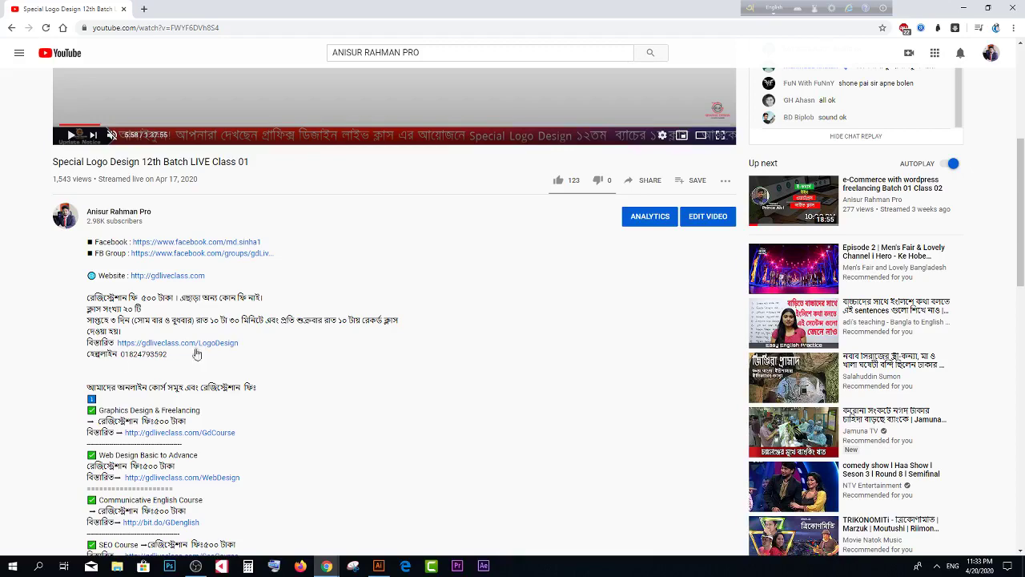
left_click(213, 345)
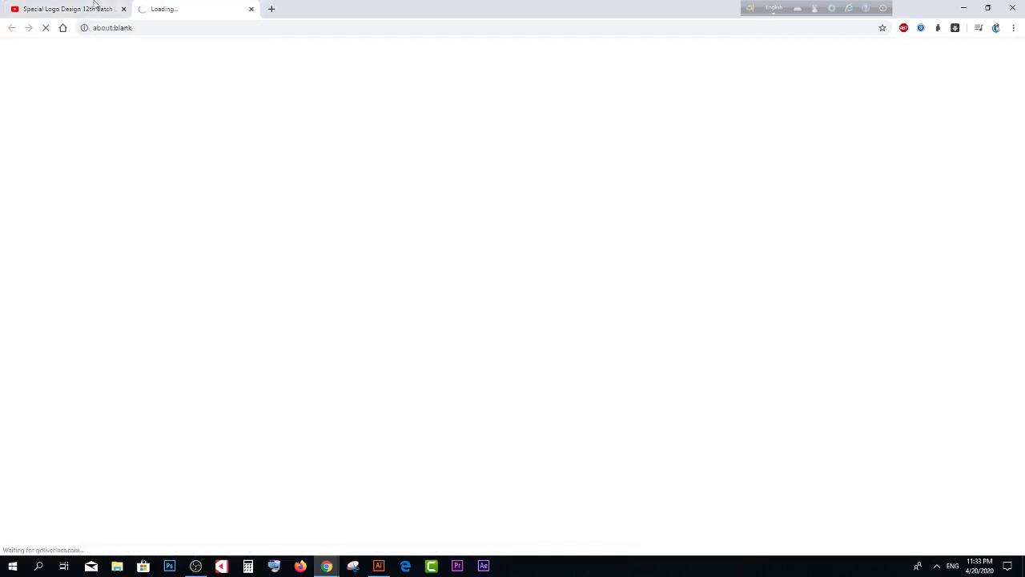
key("ctrl+shift+Tab")
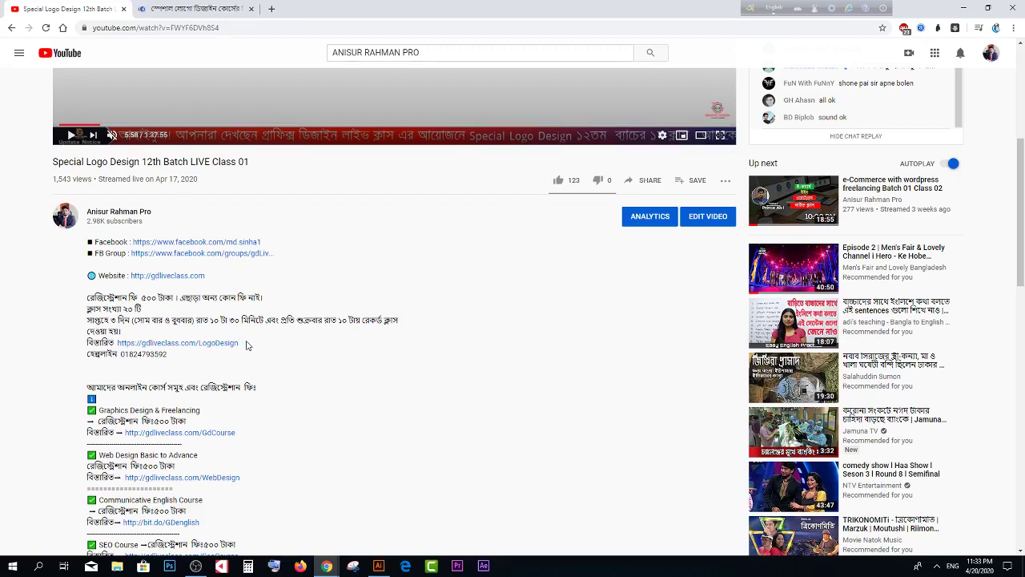
left_click(171, 5)
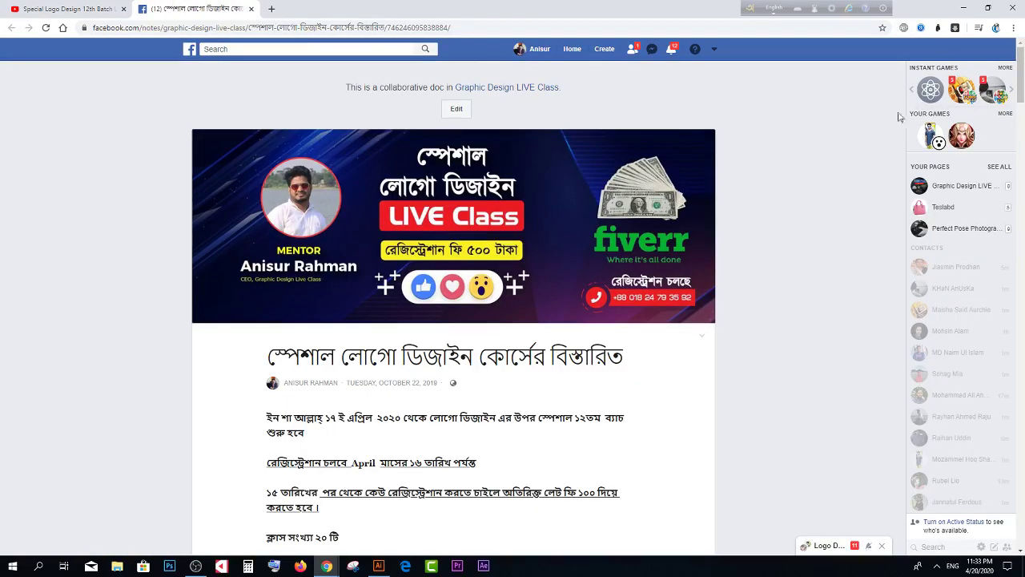
Step: Scroll down the Facebook logo design course note through its registration post format
mouse_move(961, 361)
scroll(549, 337, "down", 3)
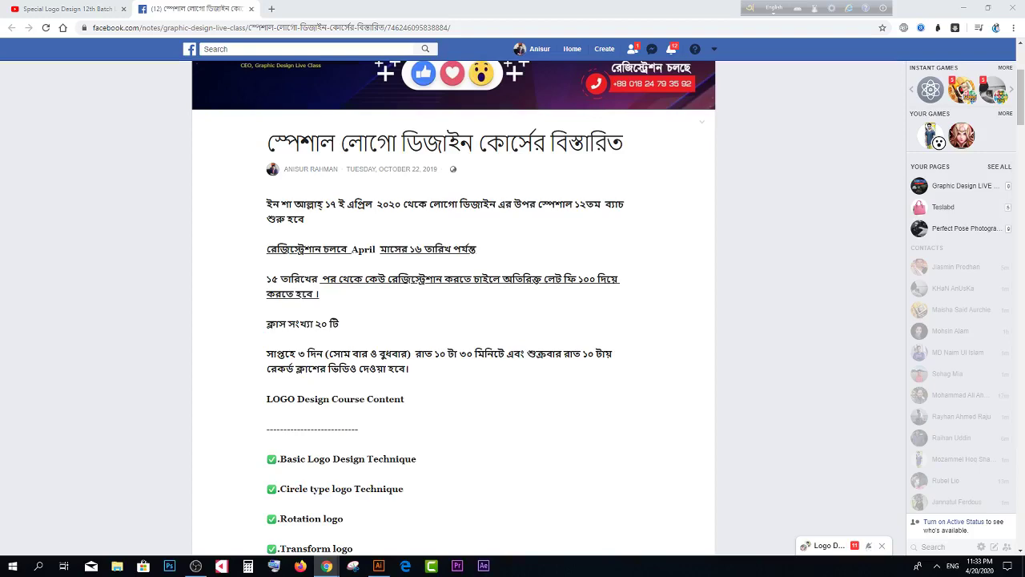
scroll(498, 294, "down", 5)
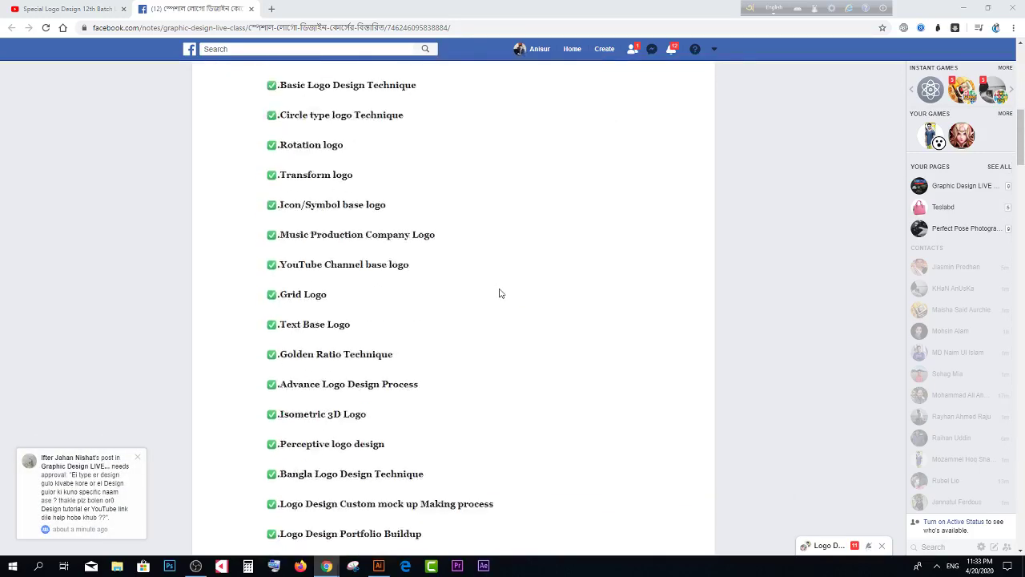
scroll(498, 294, "up", 8)
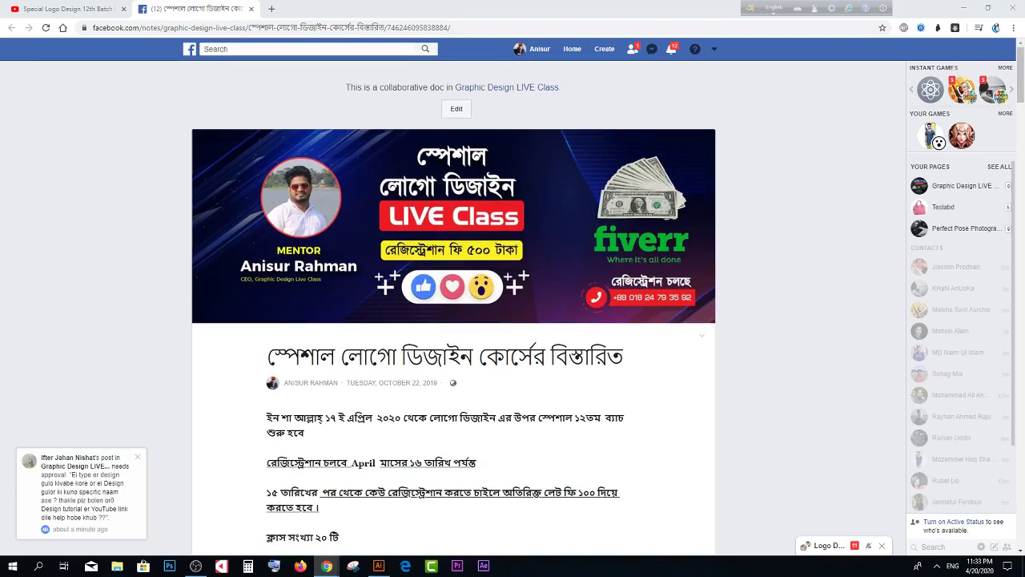
scroll(513, 299, "down", 3)
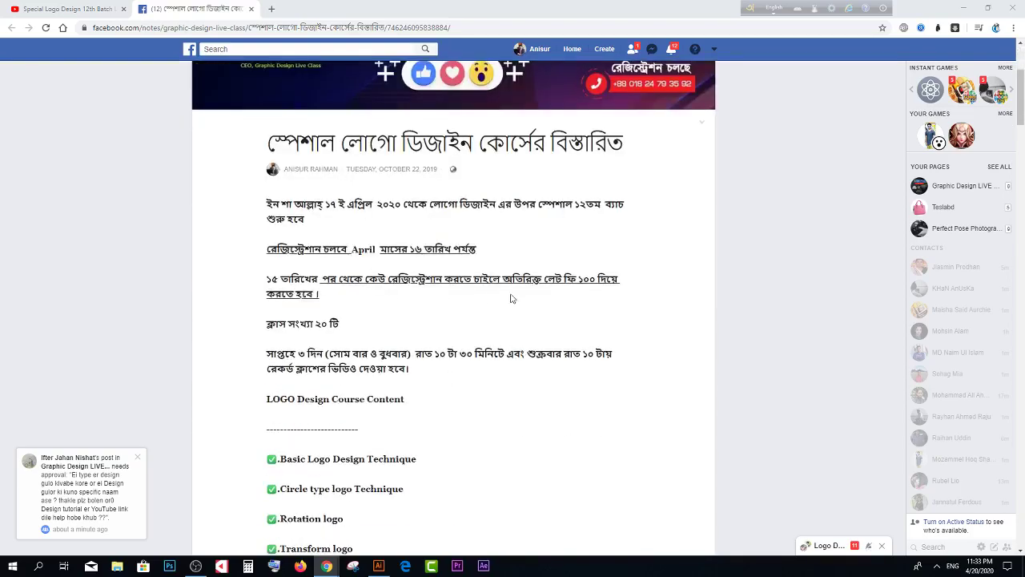
scroll(473, 297, "down", 2)
scroll(305, 214, "up", 2)
scroll(344, 280, "down", 3)
scroll(382, 341, "down", 3)
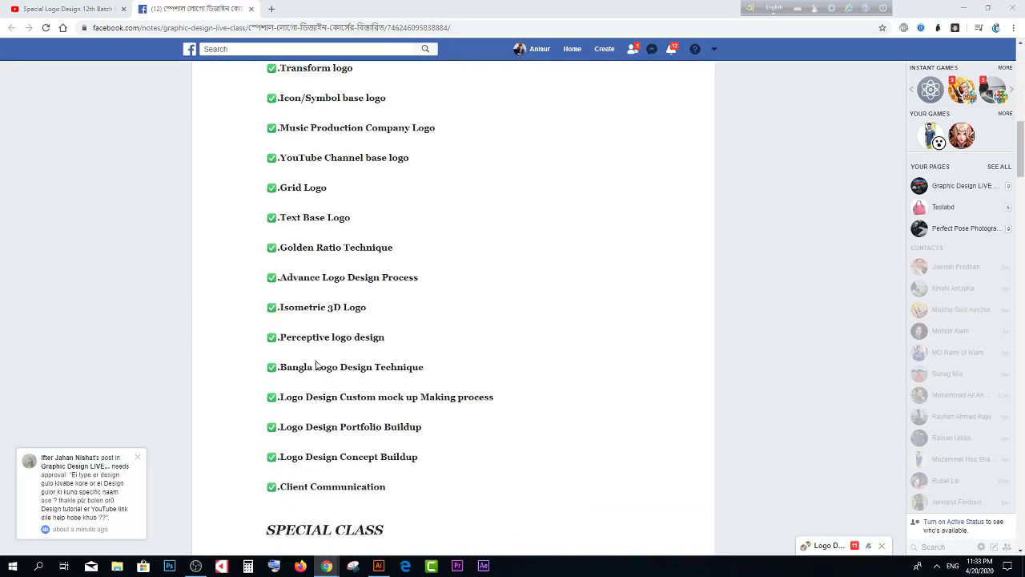
scroll(411, 393, "down", 5)
scroll(432, 360, "down", 1)
scroll(451, 339, "down", 3)
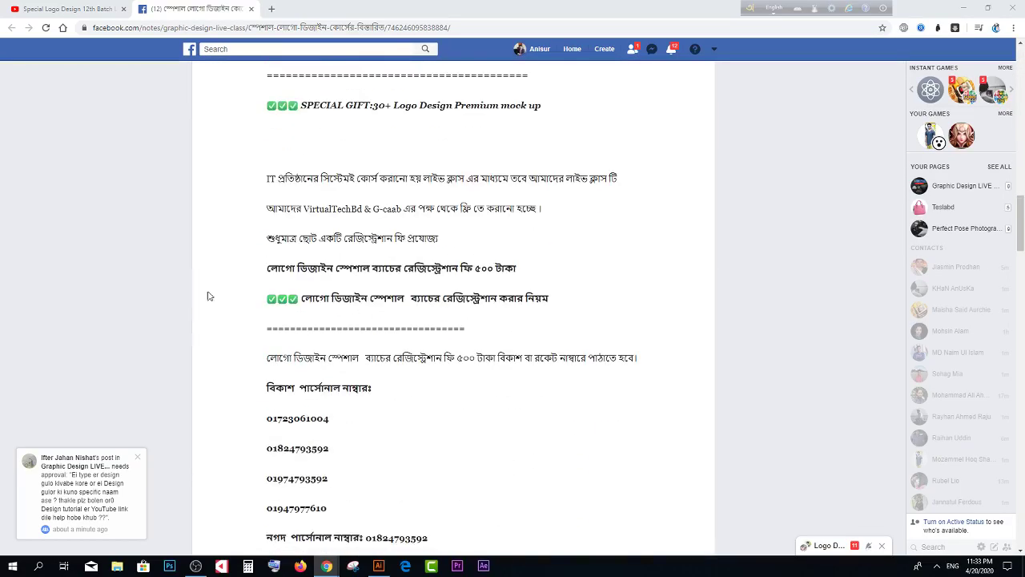
scroll(320, 305, "down", 3)
scroll(461, 282, "up", 2)
scroll(221, 357, "down", 1)
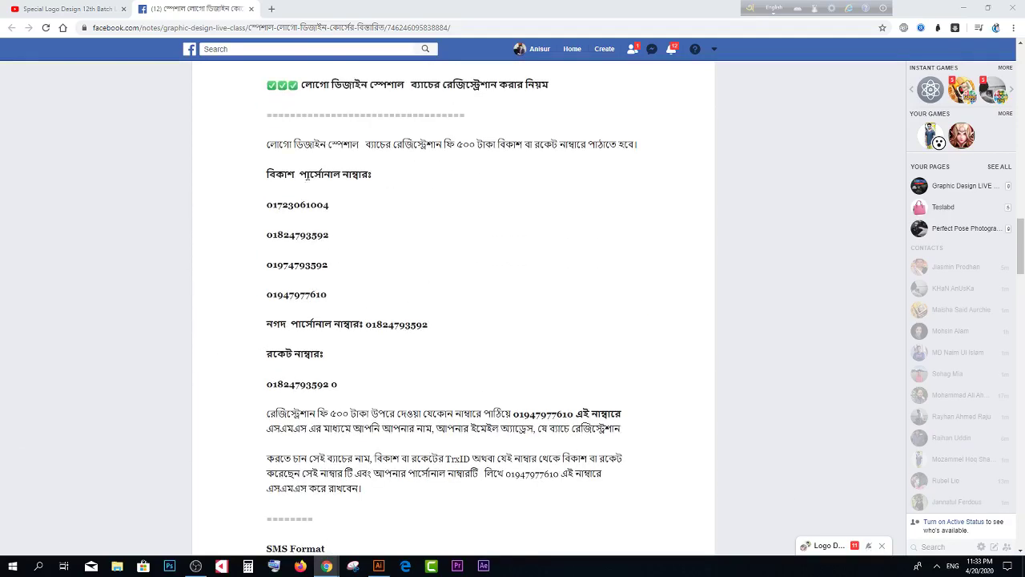
scroll(481, 305, "down", 2)
scroll(513, 300, "up", 1)
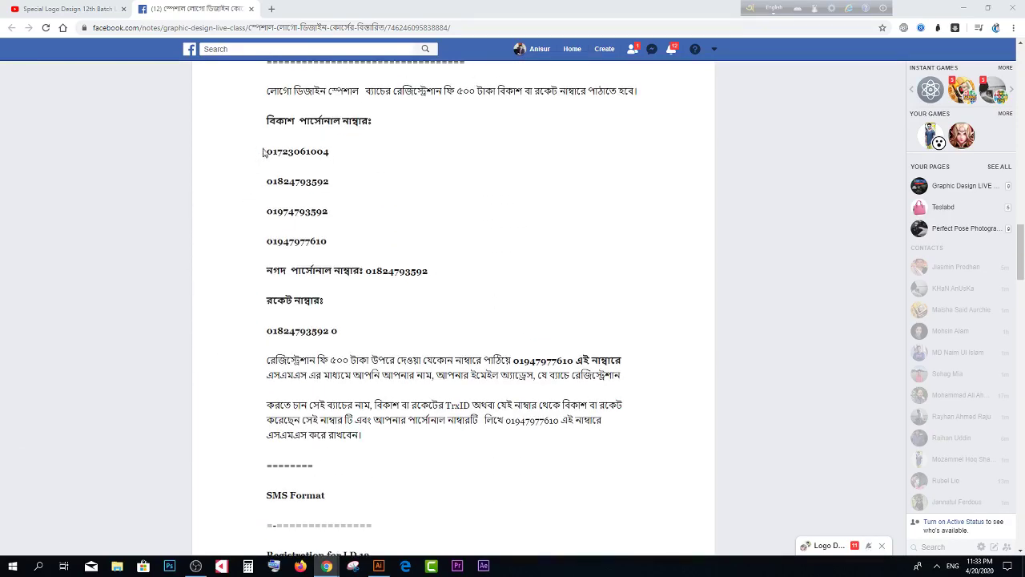
left_click_drag(264, 148, 324, 300)
scroll(455, 392, "down", 2)
scroll(455, 392, "down", 2)
scroll(455, 391, "down", 4)
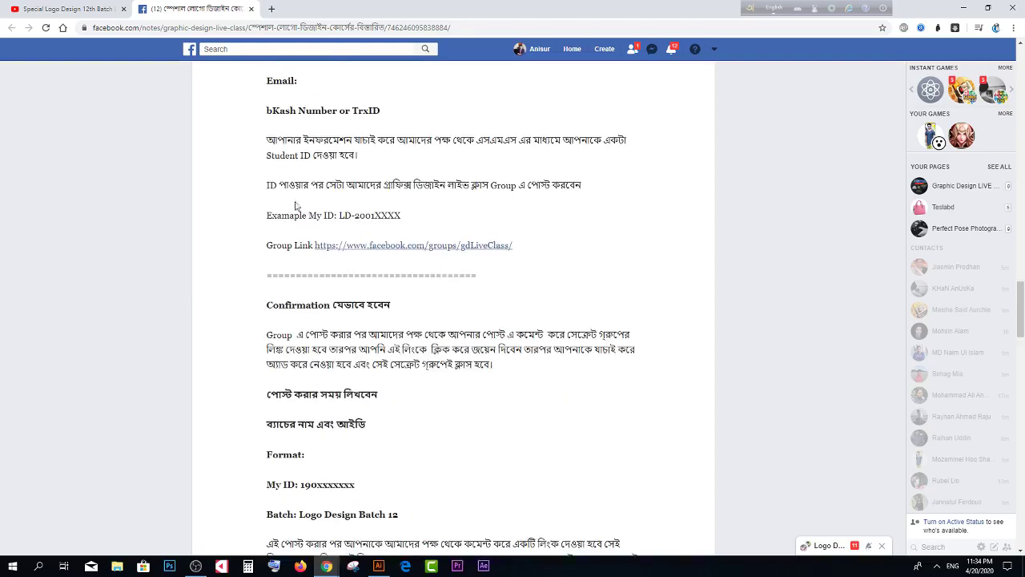
scroll(480, 393, "down", 4)
scroll(481, 368, "up", 3)
scroll(473, 348, "up", 5)
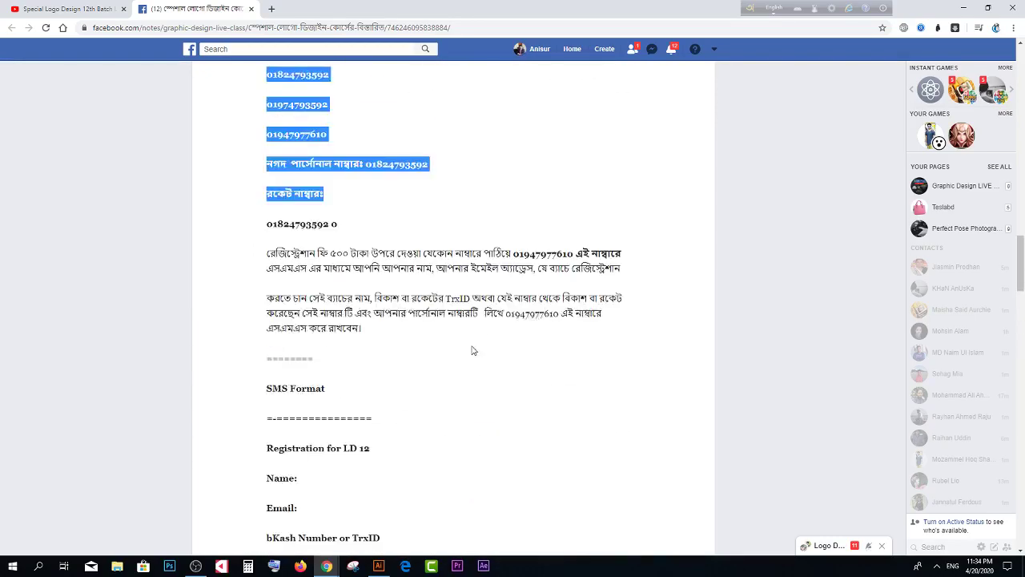
scroll(503, 331, "up", 2)
left_click(384, 320)
Step: Scroll on toward the note's 105 comments, briefly highlighting the helpline numbers line
scroll(384, 320, "up", 1)
scroll(450, 305, "up", 7)
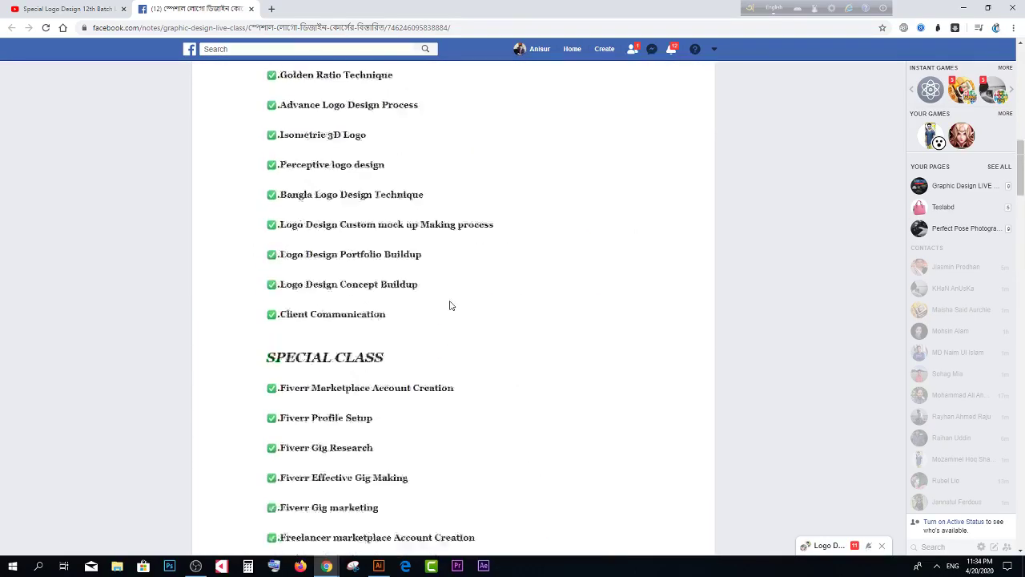
scroll(504, 339, "up", 1)
scroll(534, 424, "down", 6)
scroll(534, 423, "down", 4)
scroll(533, 422, "down", 3)
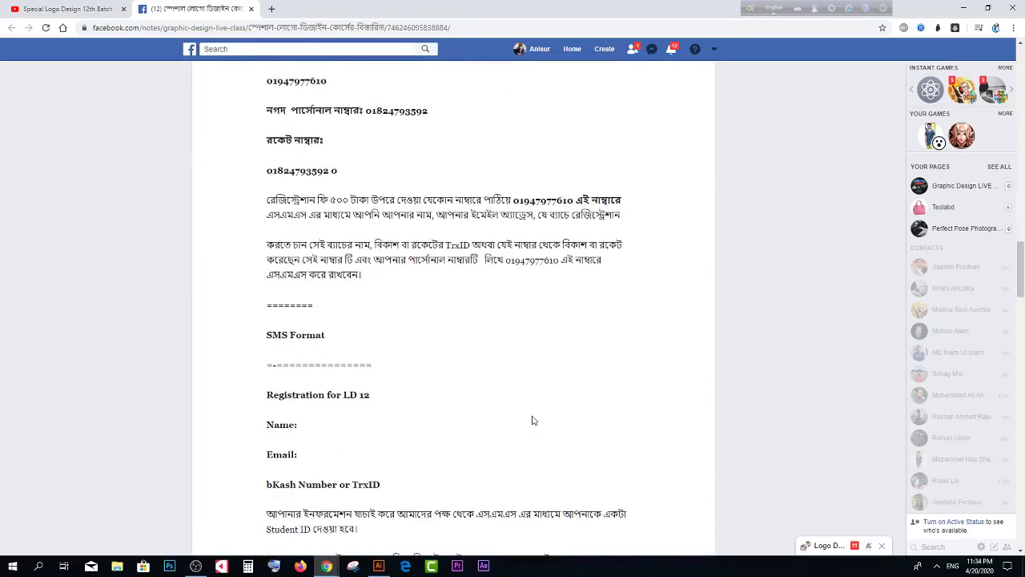
scroll(534, 423, "up", 1)
scroll(513, 407, "down", 3)
scroll(457, 400, "down", 2)
scroll(497, 336, "down", 3)
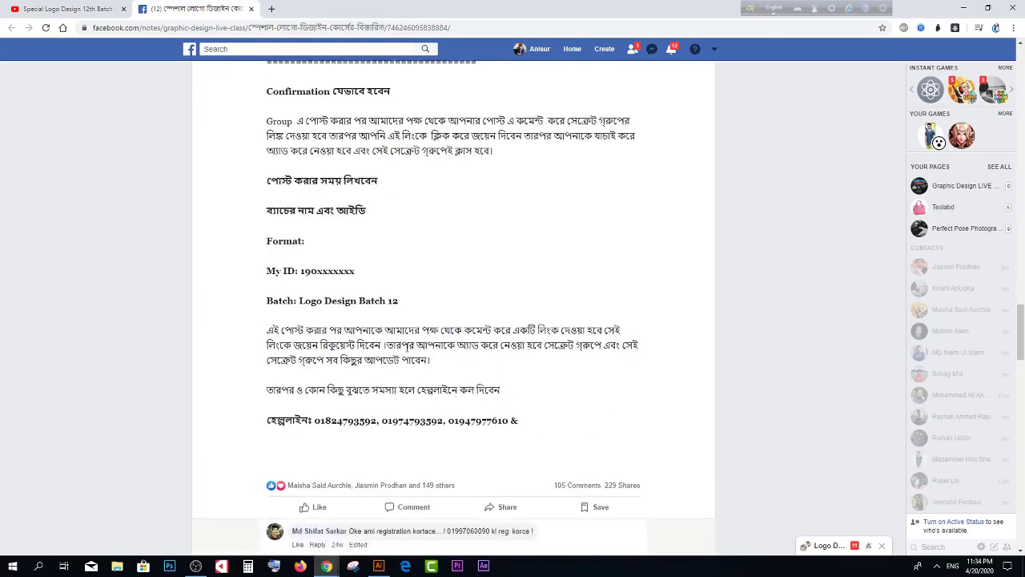
scroll(559, 267, "down", 3)
left_click_drag(559, 268, 277, 261)
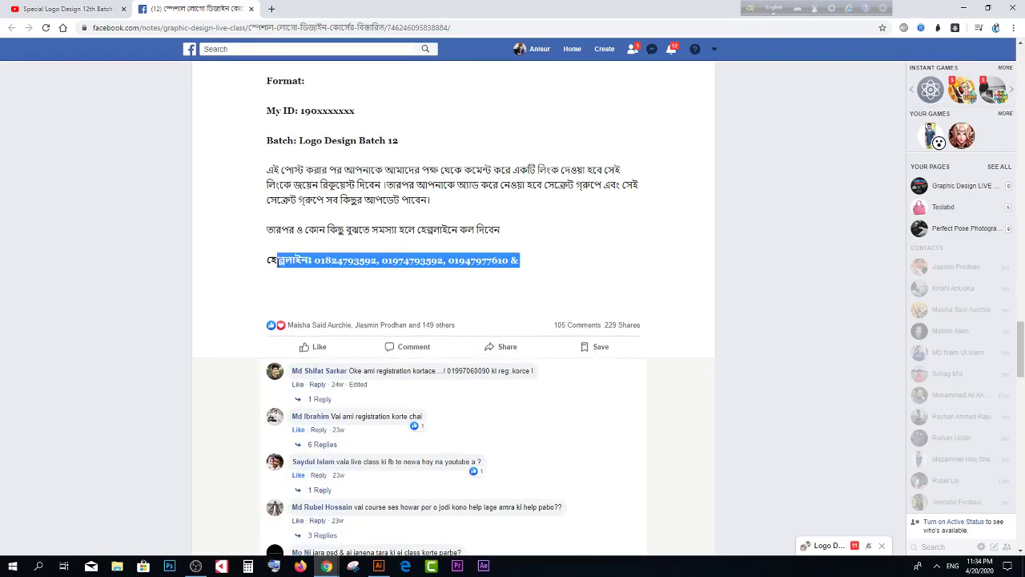
left_click(470, 298)
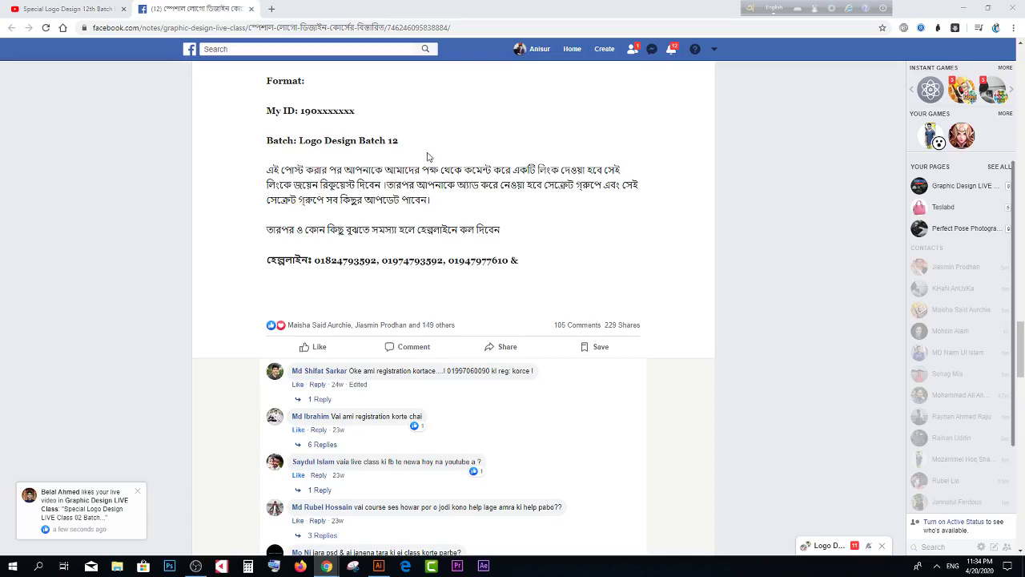
Step: In a new tab, search Google for 'GOATHAM FONT', use the corrected GOTHAM FONT, and open the first downloadfonts.io result
left_click(270, 8)
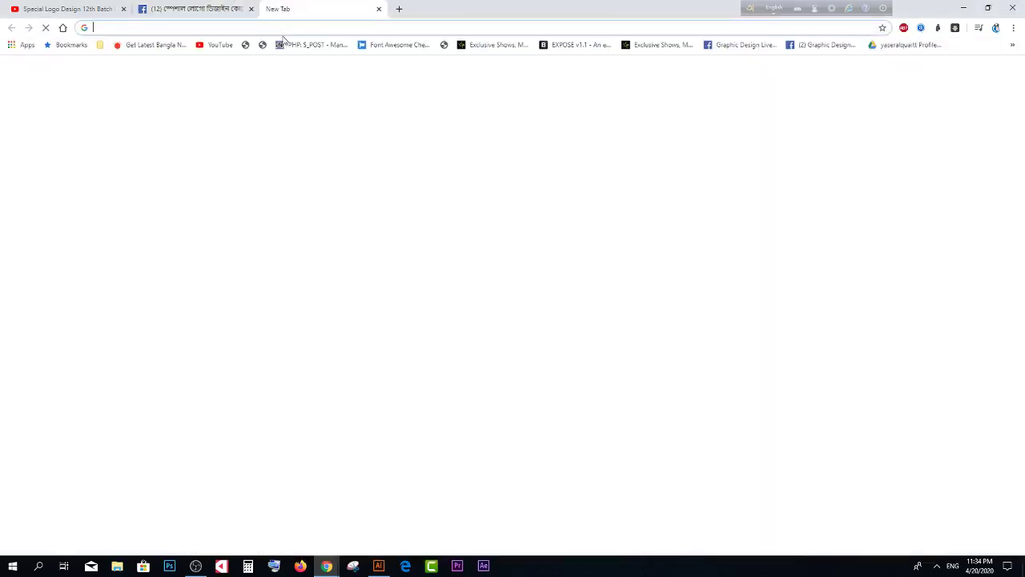
type("GO")
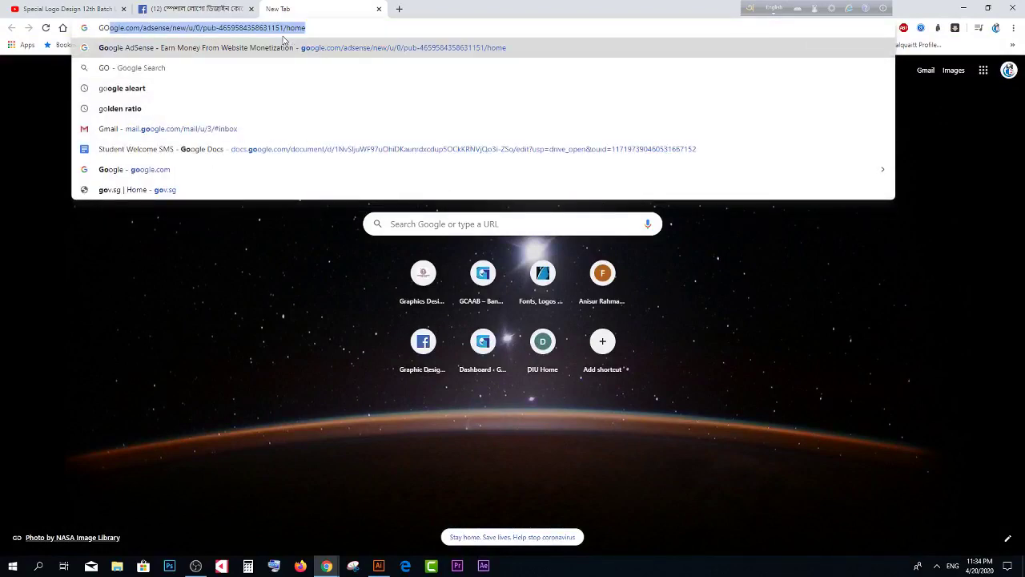
type("ATHAM G")
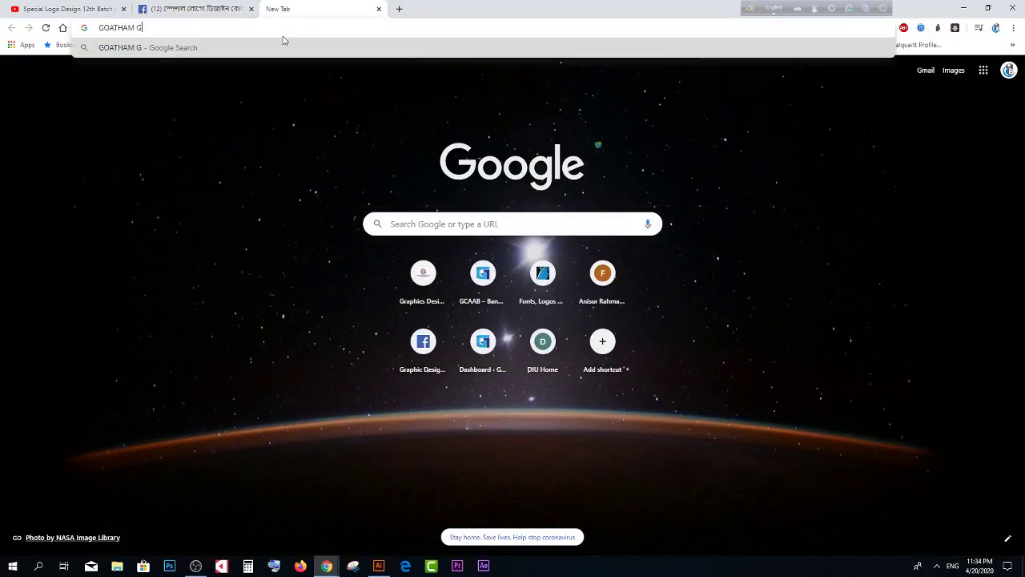
key("BackSpace")
type("FONT")
key("Return")
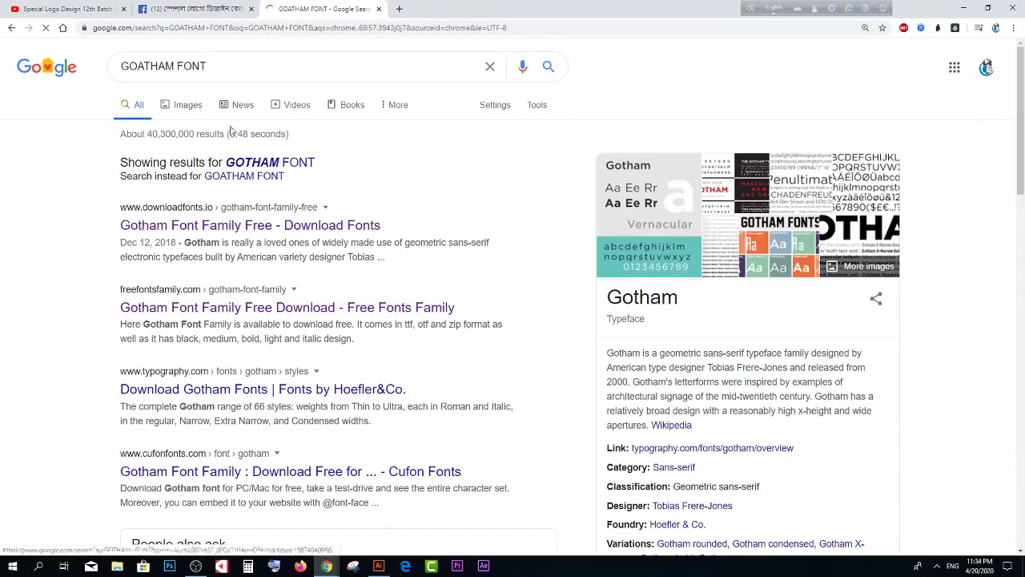
left_click(264, 174)
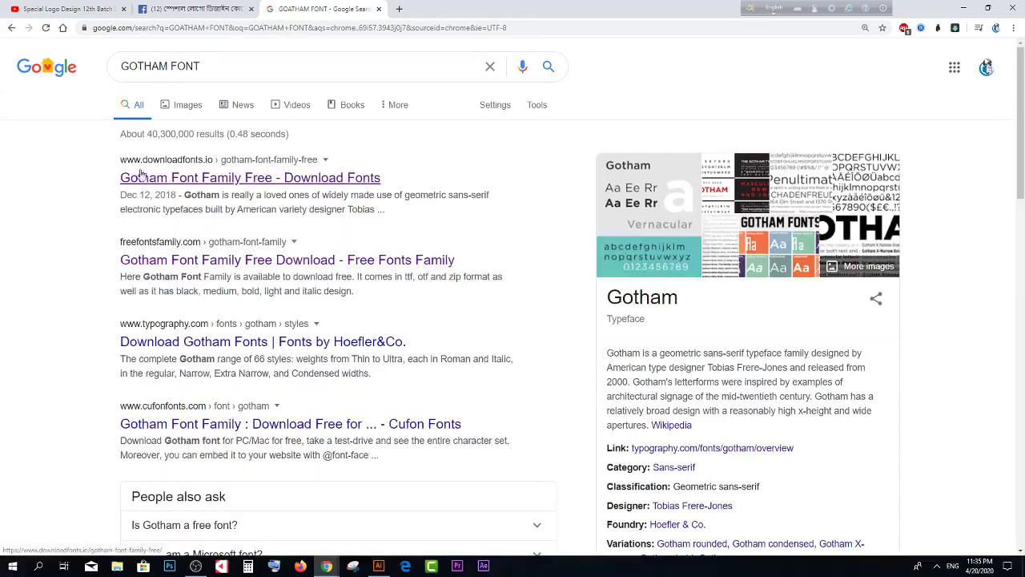
left_click(183, 178)
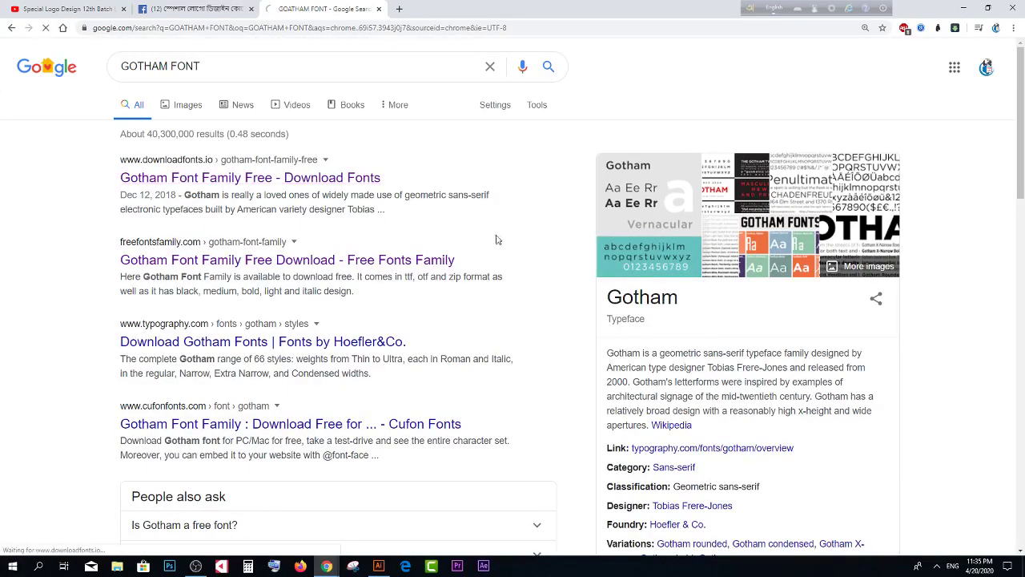